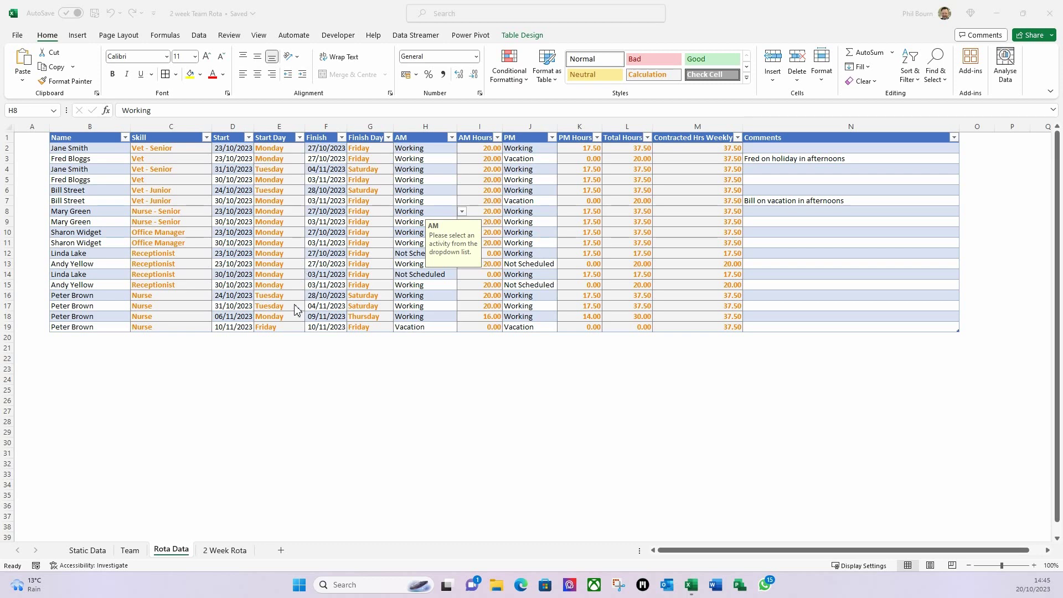
- Leave the Rota Data sheet and bring up the blank 2 Week Rota sheet
left_click(224, 556)
left_click(224, 551)
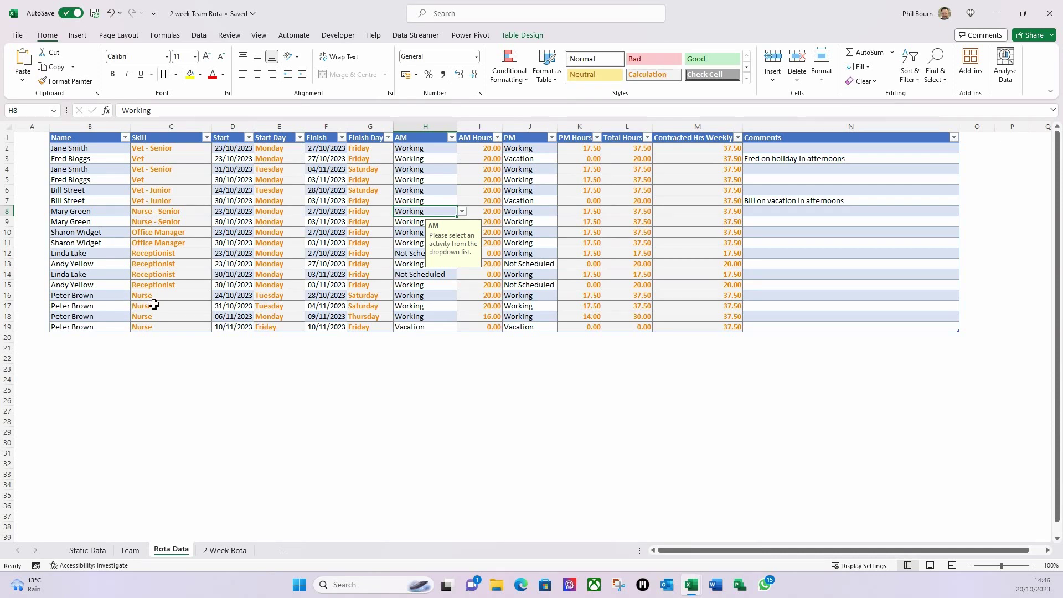
left_click(224, 551)
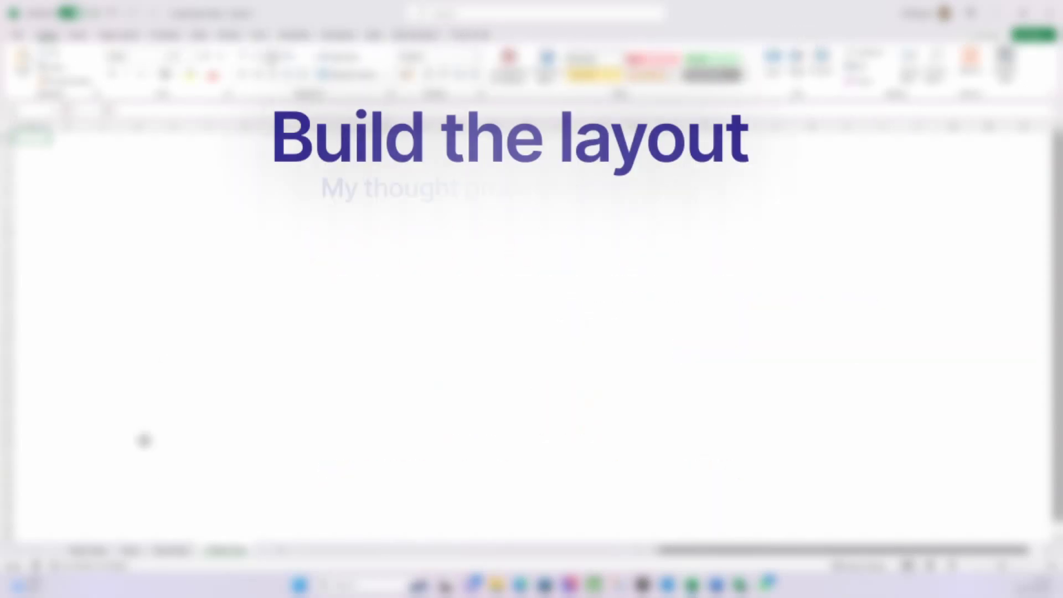
- Make row 1 taller and enter the Name and Skill headings in B2:C2
left_click(67, 191)
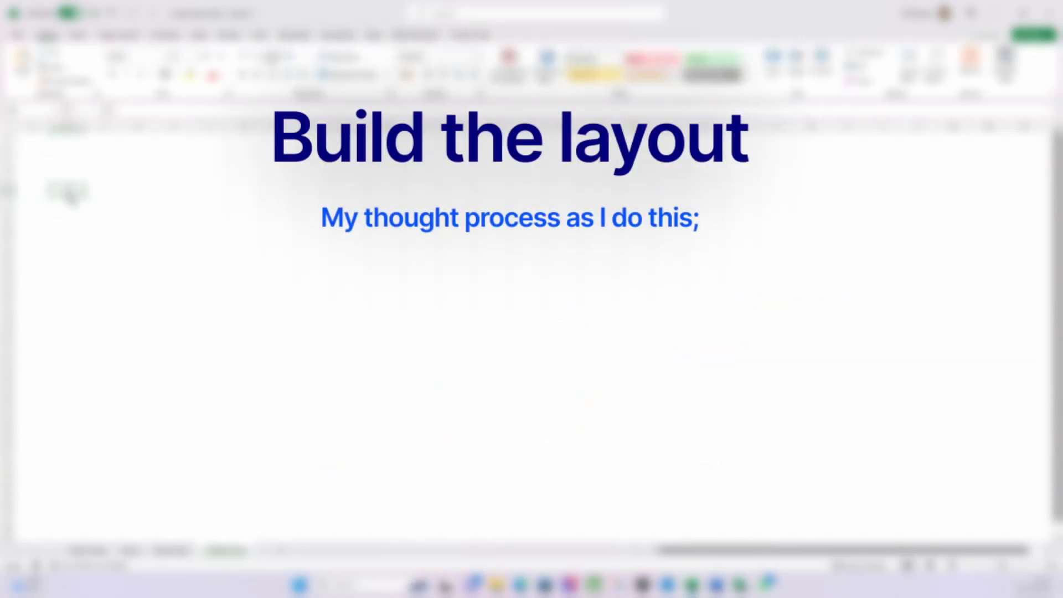
left_click(64, 140)
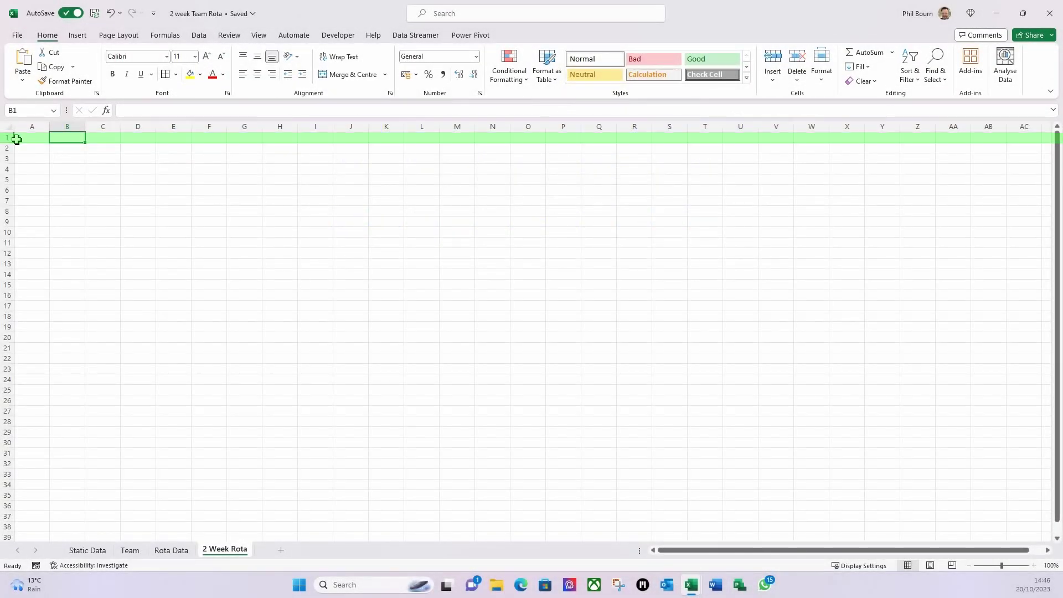
left_click(79, 153)
left_click_drag(11, 143, 14, 146)
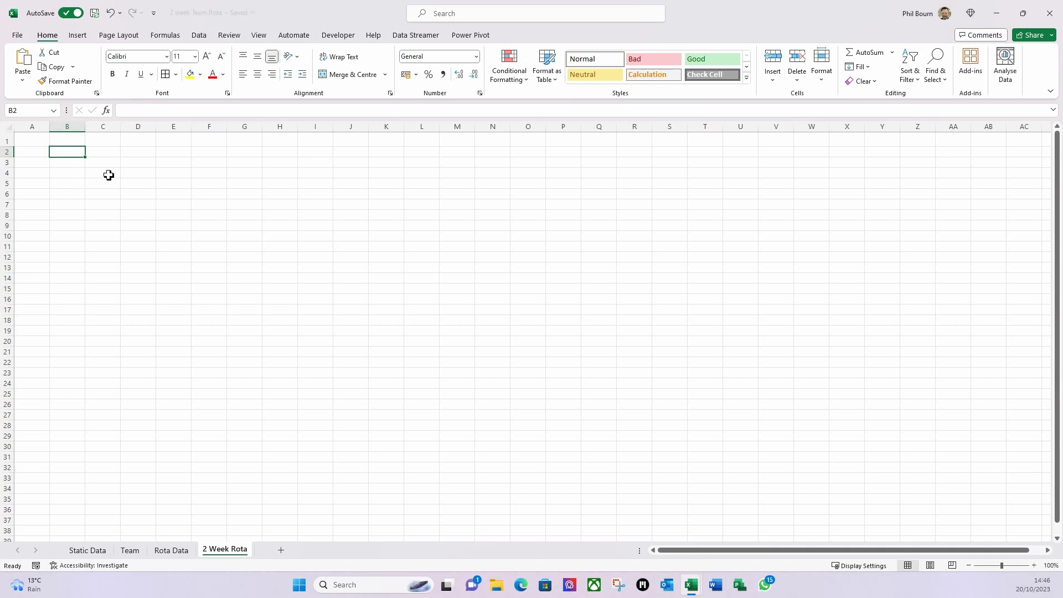
left_click(67, 164)
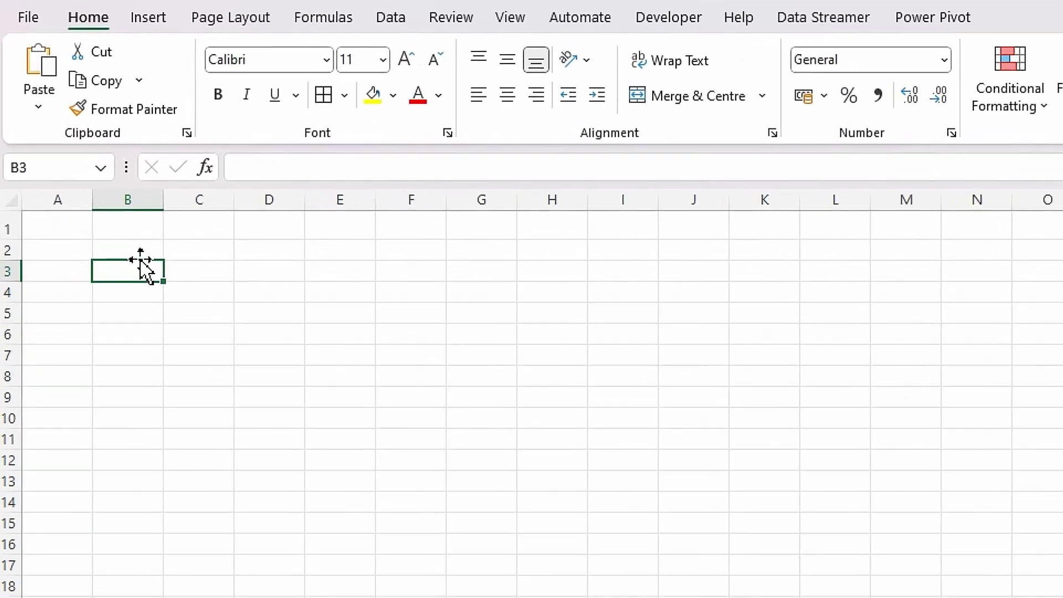
left_click(98, 191)
type("Name")
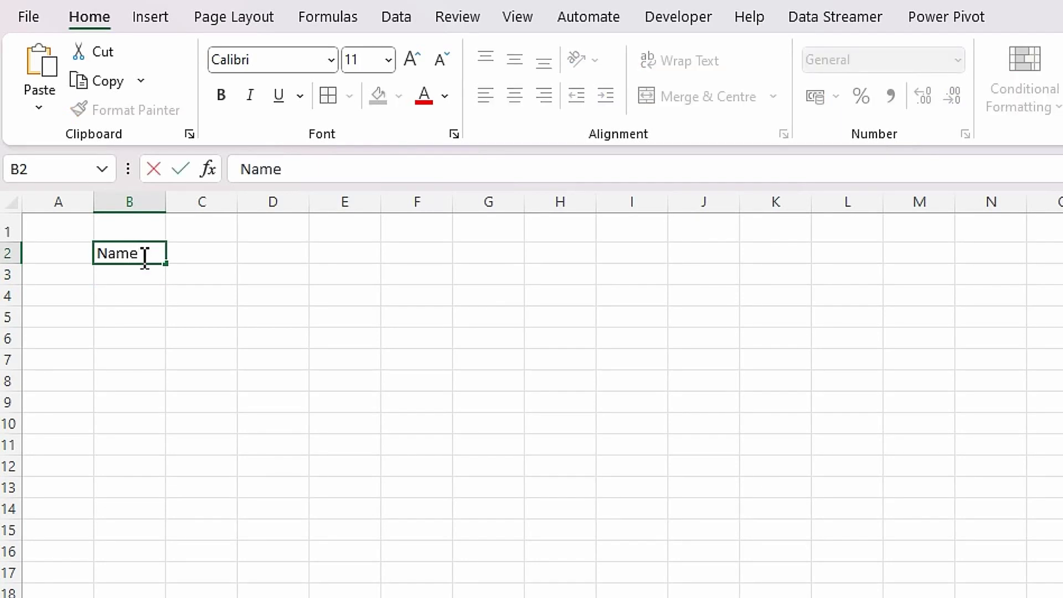
key("Tab")
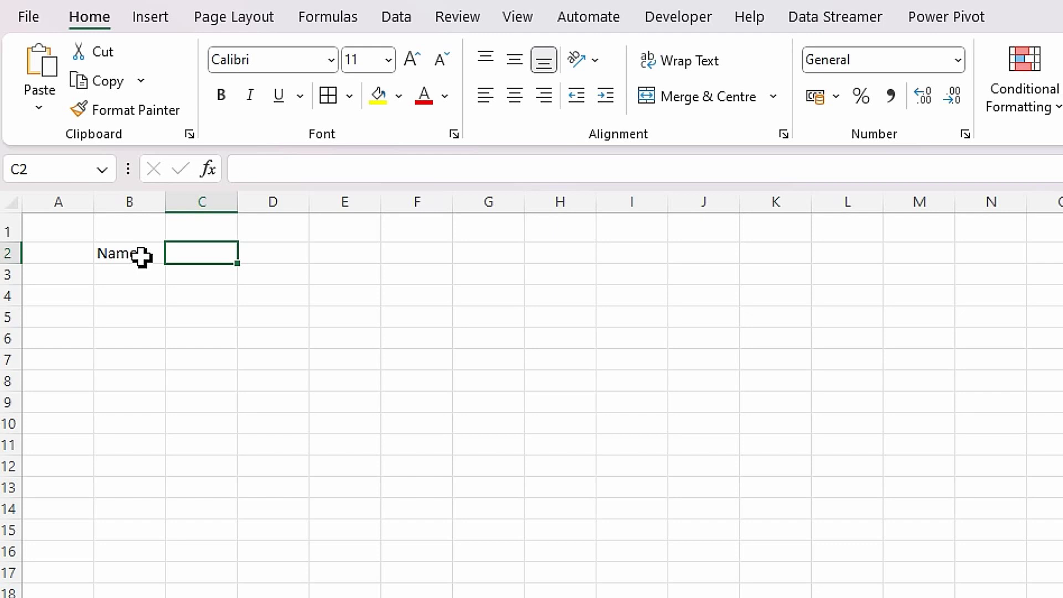
type("Skill")
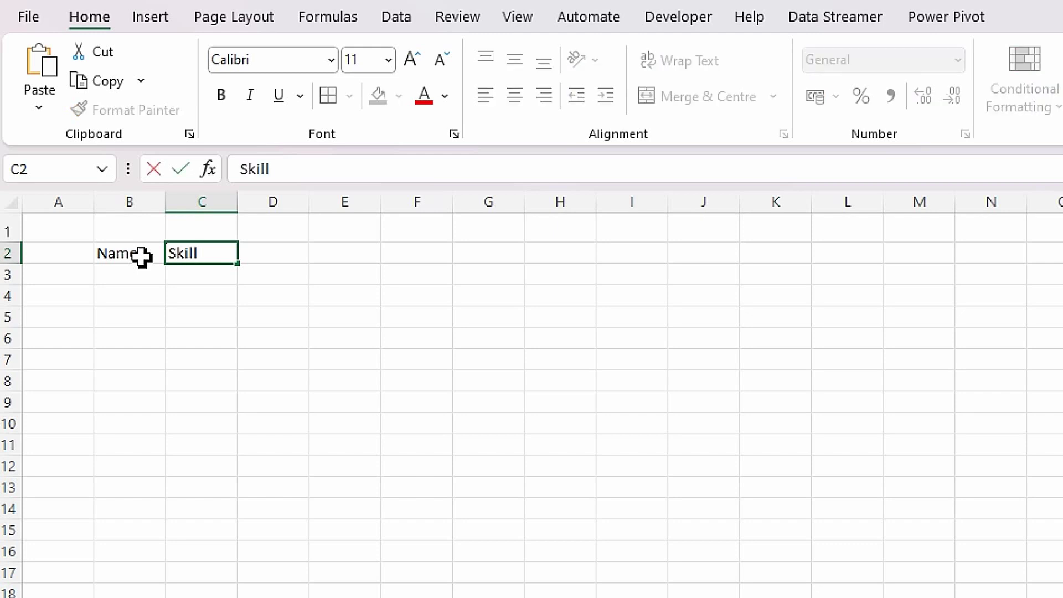
key("Tab")
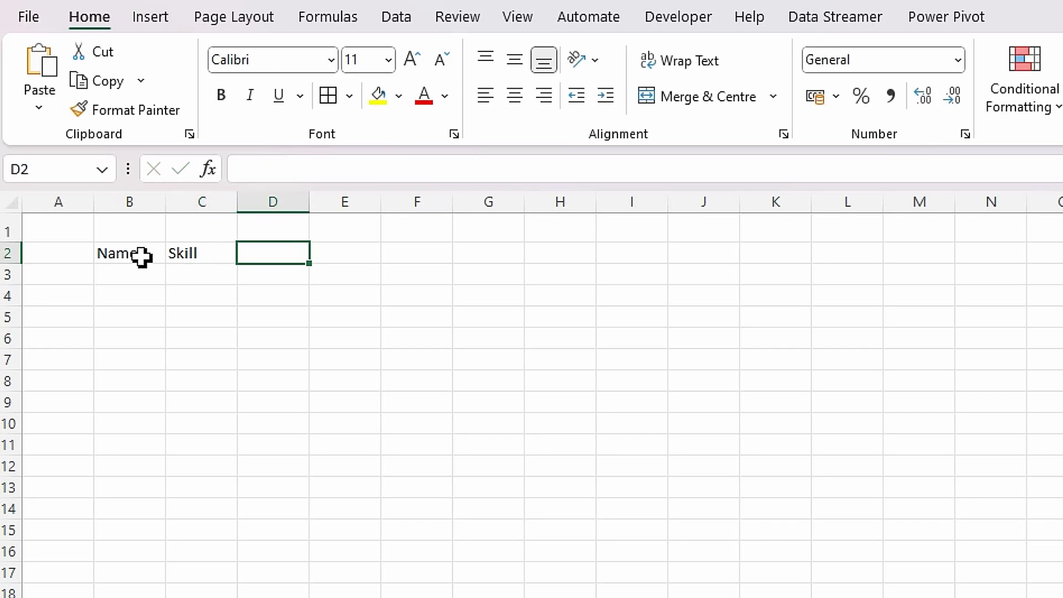
- Add the Work and Available Hrs headings in D2:E2 and autofit column E
type("Work")
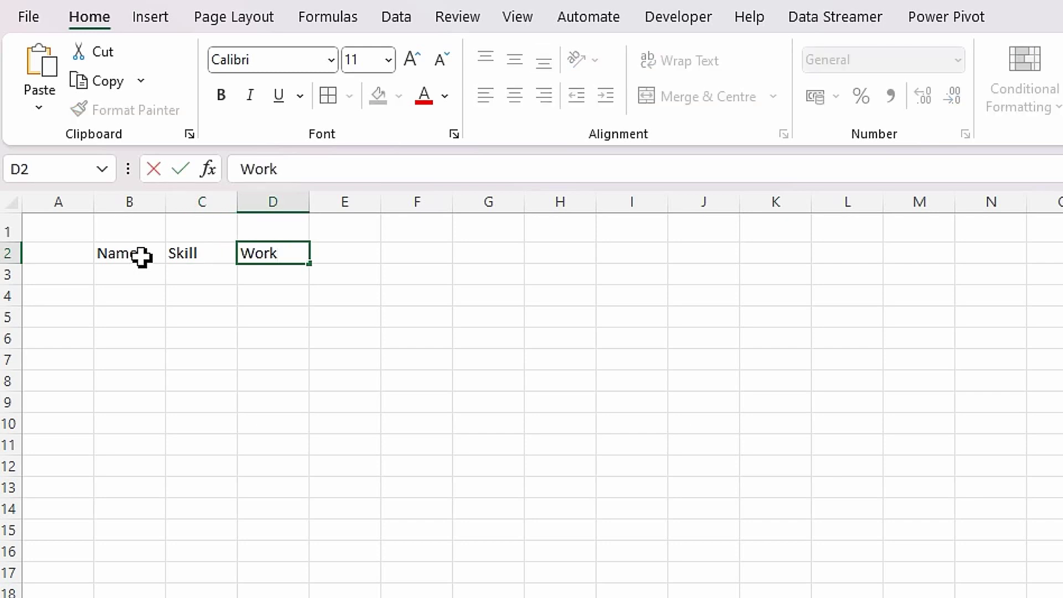
key("Tab")
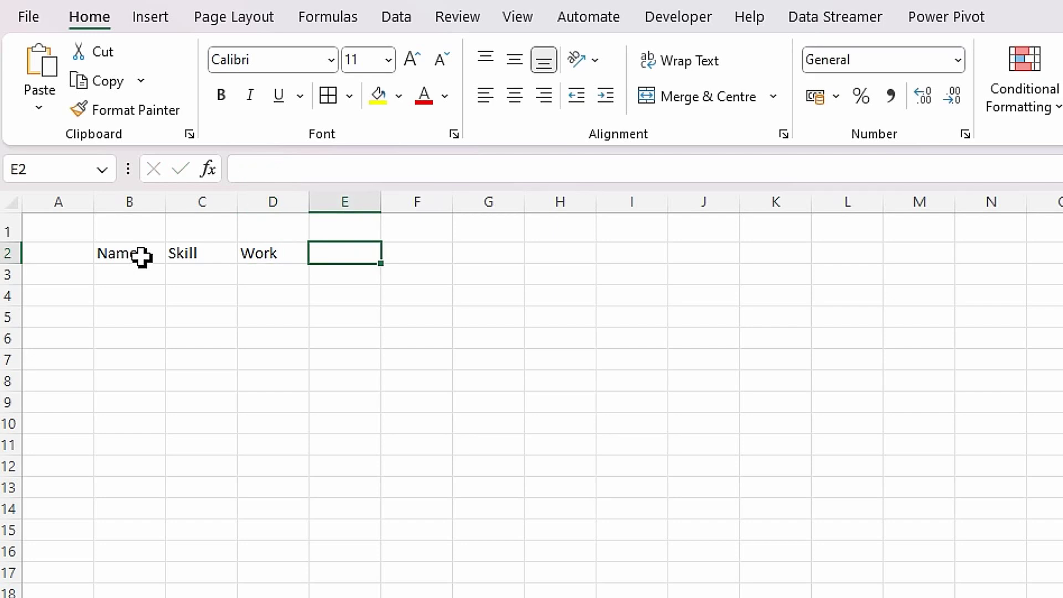
type("Av")
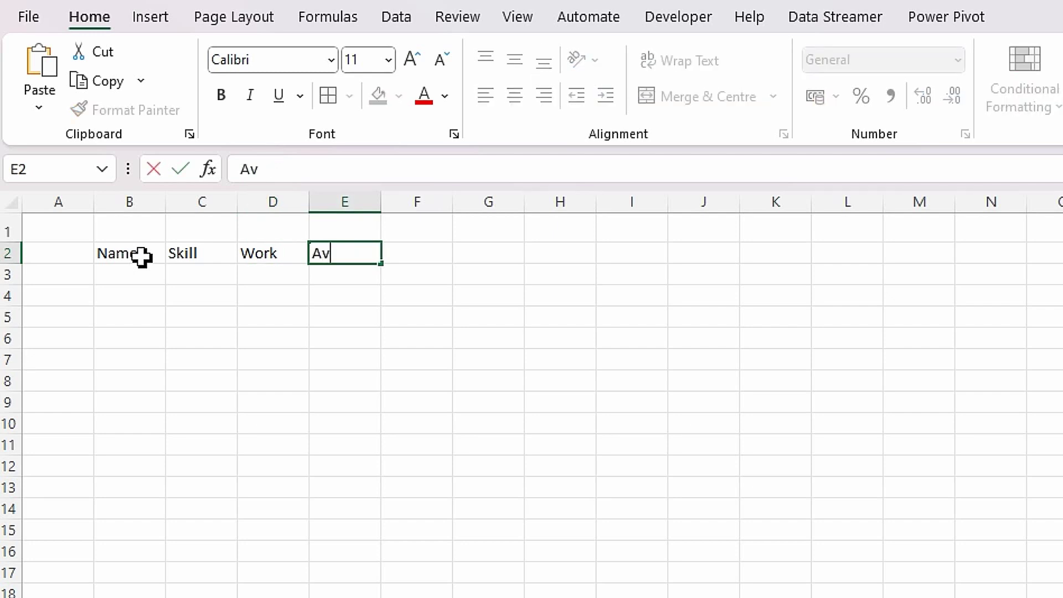
type("ailabale")
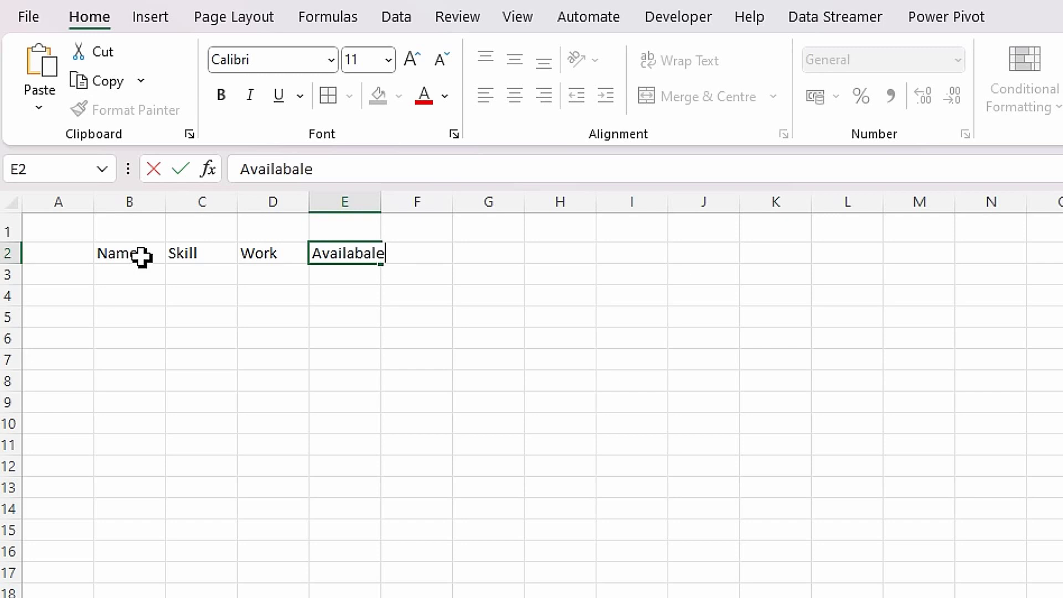
key("BackSpace")
key("BackSpace")
key("BackSpace")
type("le Hrs")
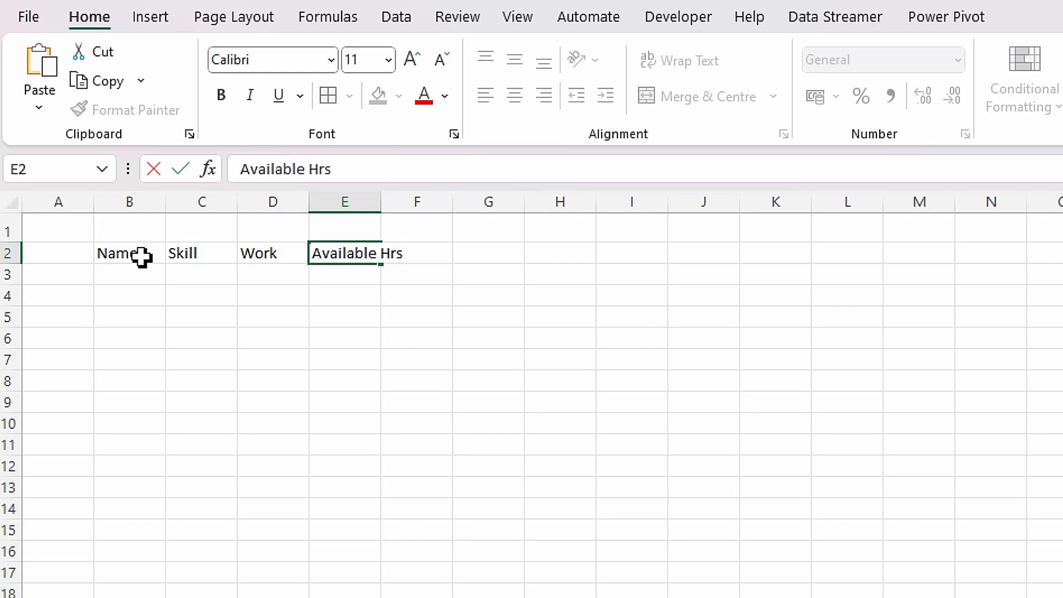
key("Tab")
double_click(381, 203)
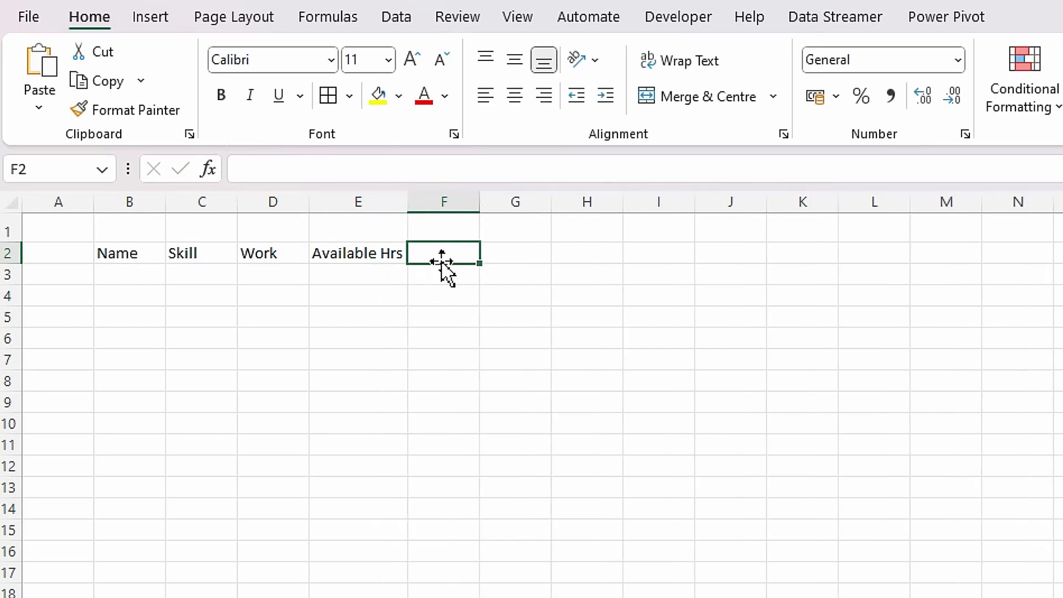
- Move the B2:E2 headings down to row 8 and label B6 'Sort by'
left_click_drag(114, 255, 333, 252)
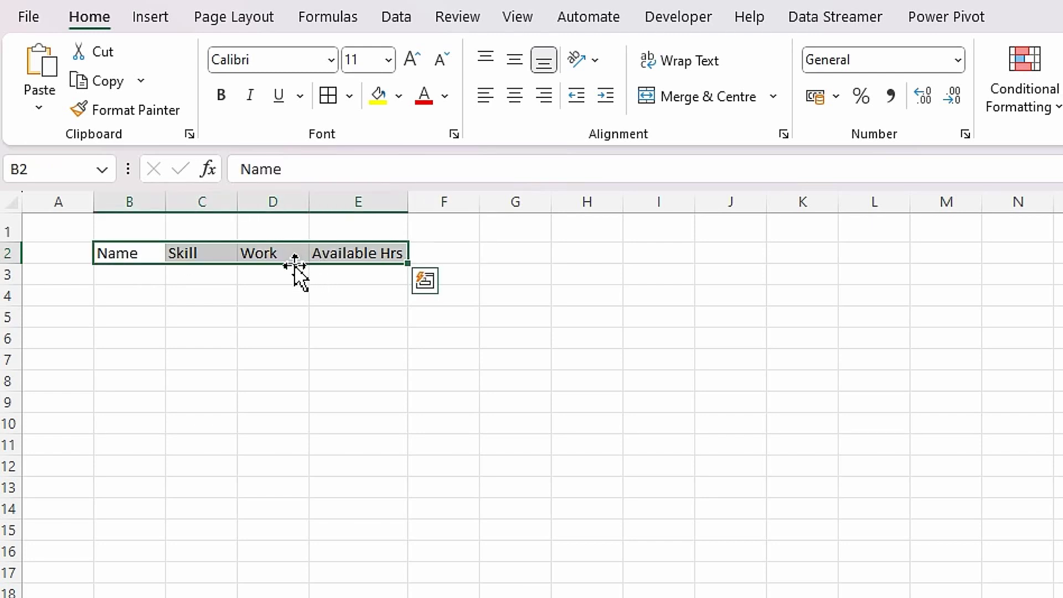
left_click_drag(295, 265, 289, 379)
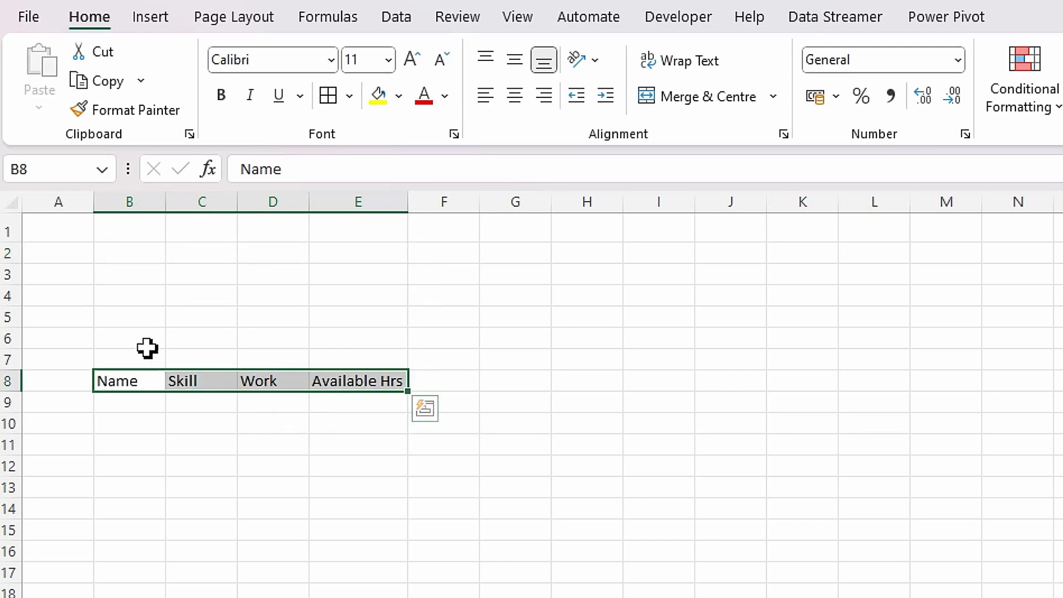
left_click(127, 339)
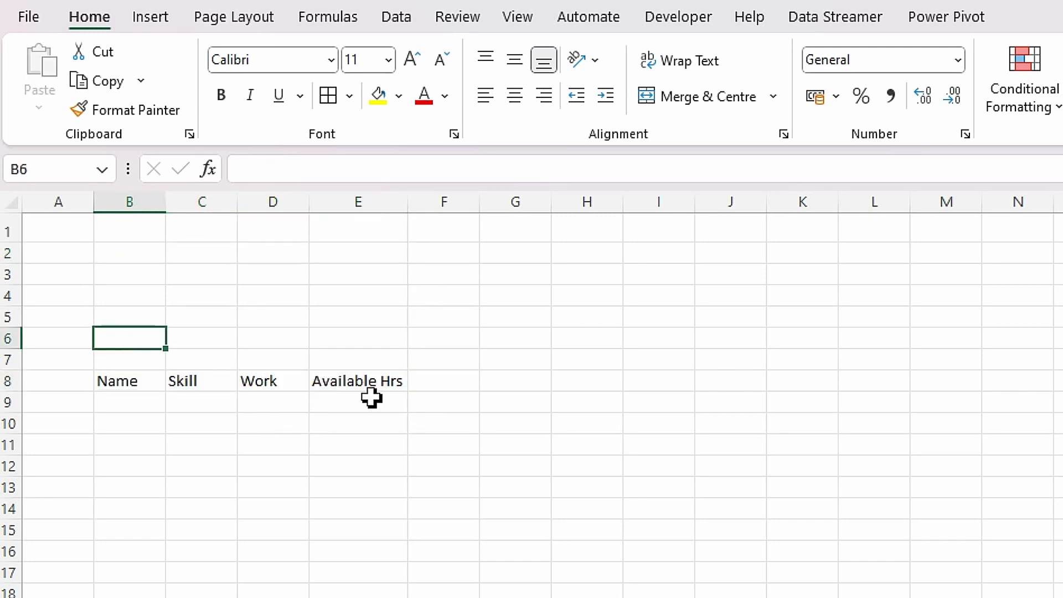
type("So")
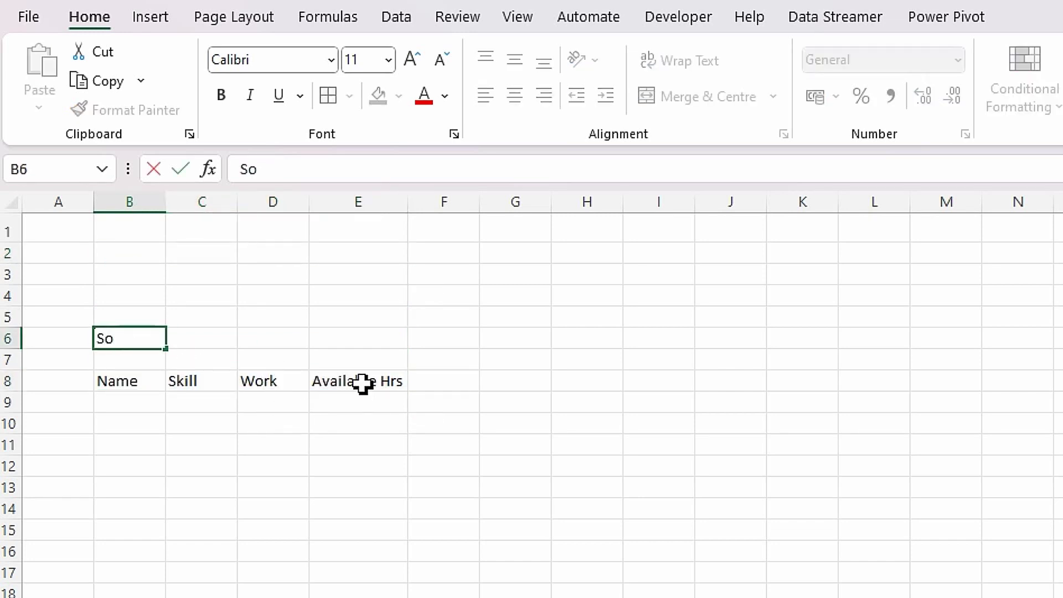
type("rt by")
key("Tab")
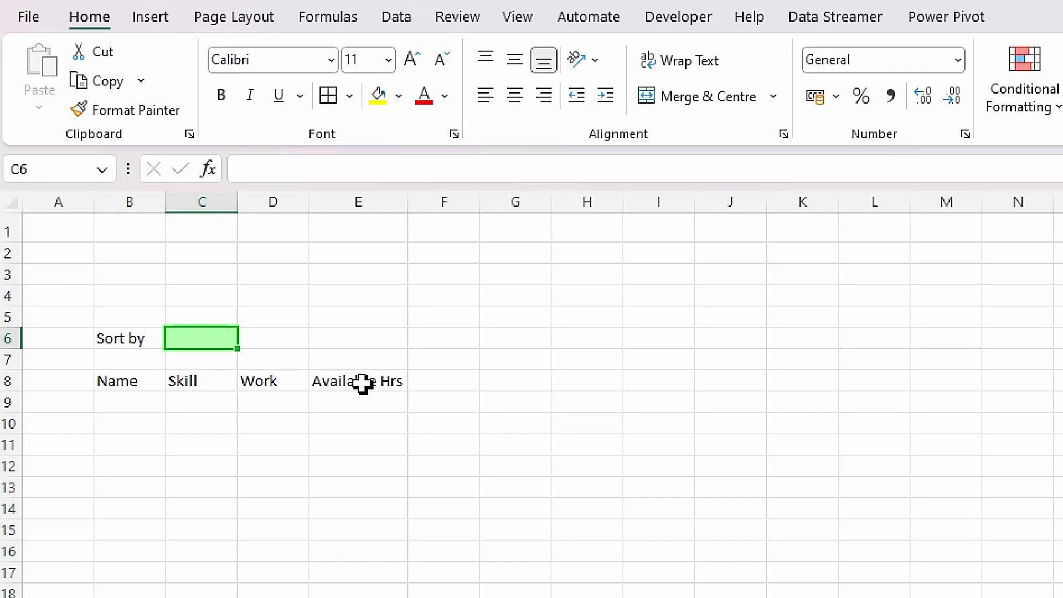
- Label E7 'Days of Weel', leaving E6 empty for now
left_click(155, 404)
left_click(203, 344)
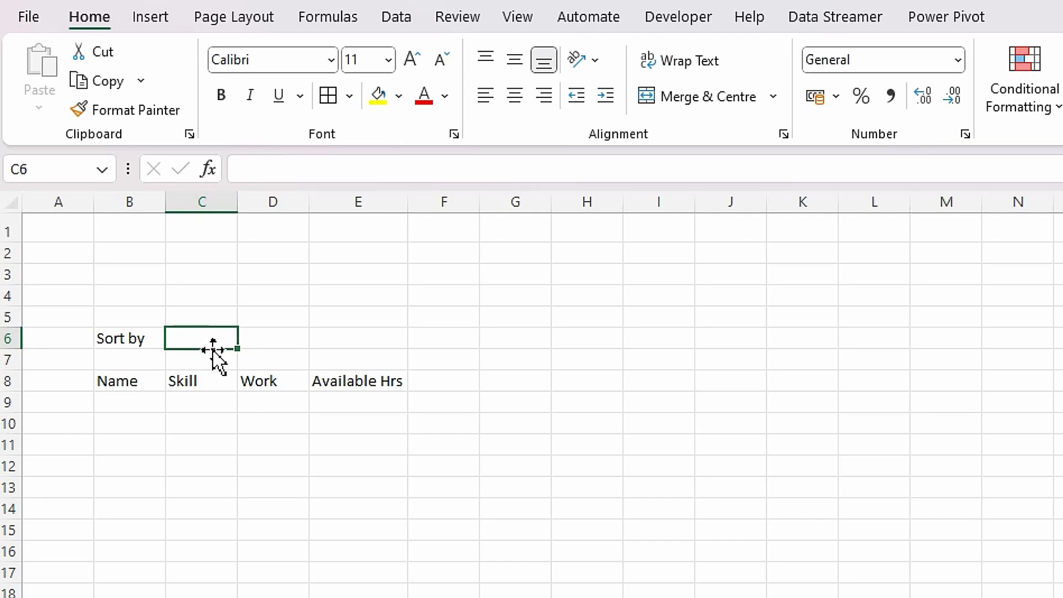
left_click(331, 339)
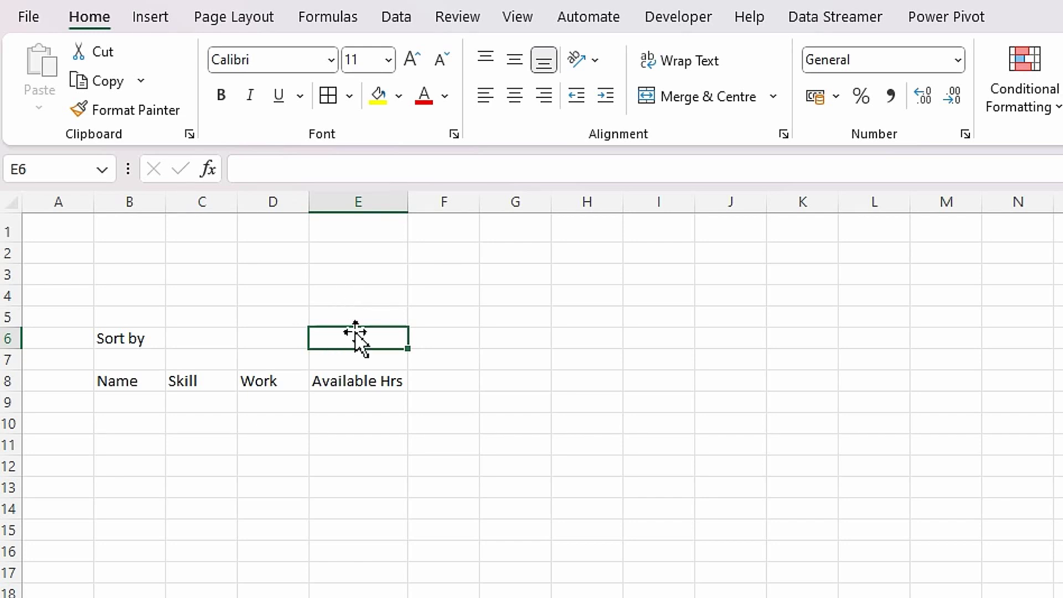
type("Wee")
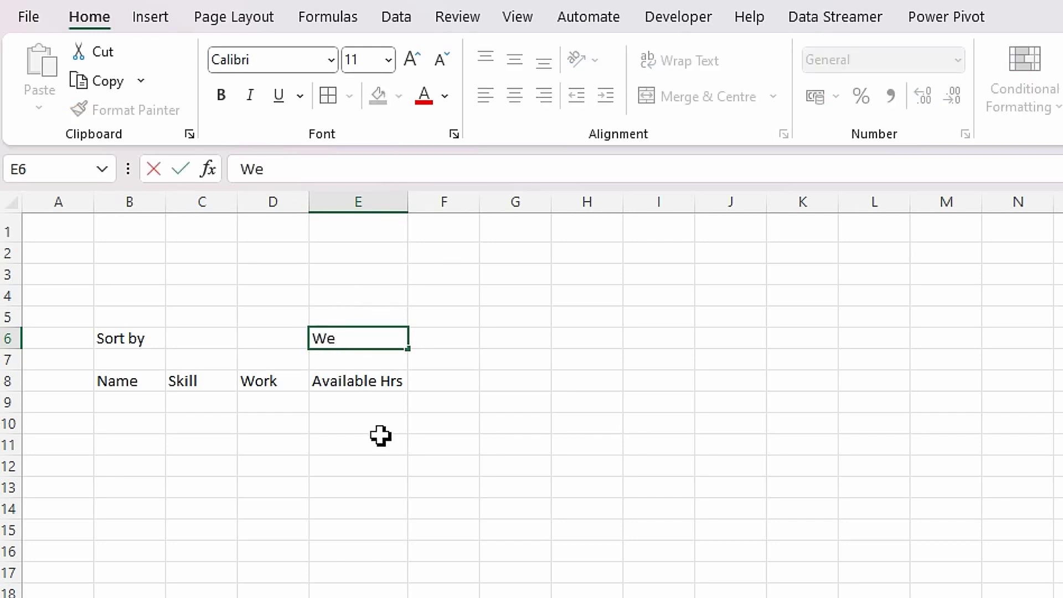
key("BackSpace")
key("BackSpace")
key("BackSpace")
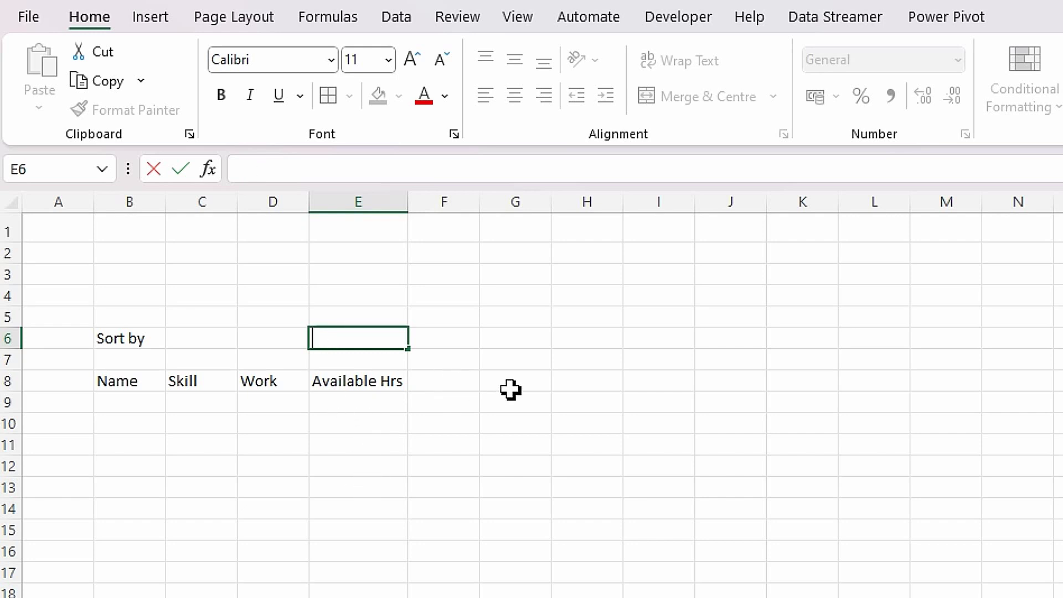
left_click(336, 359)
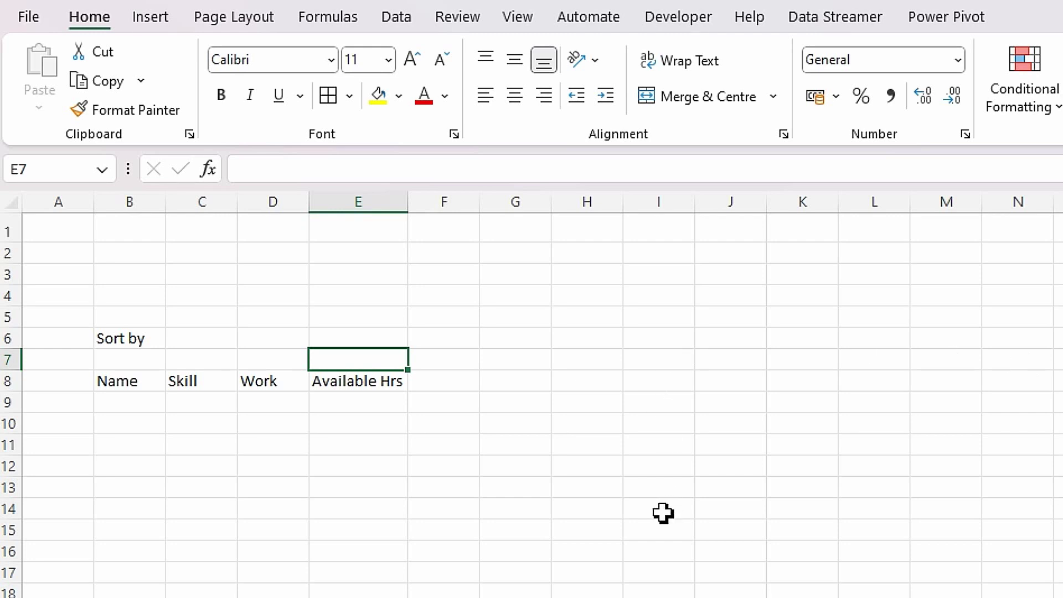
type("Daty")
key("BackSpace")
key("BackSpace")
type("ys of Weel")
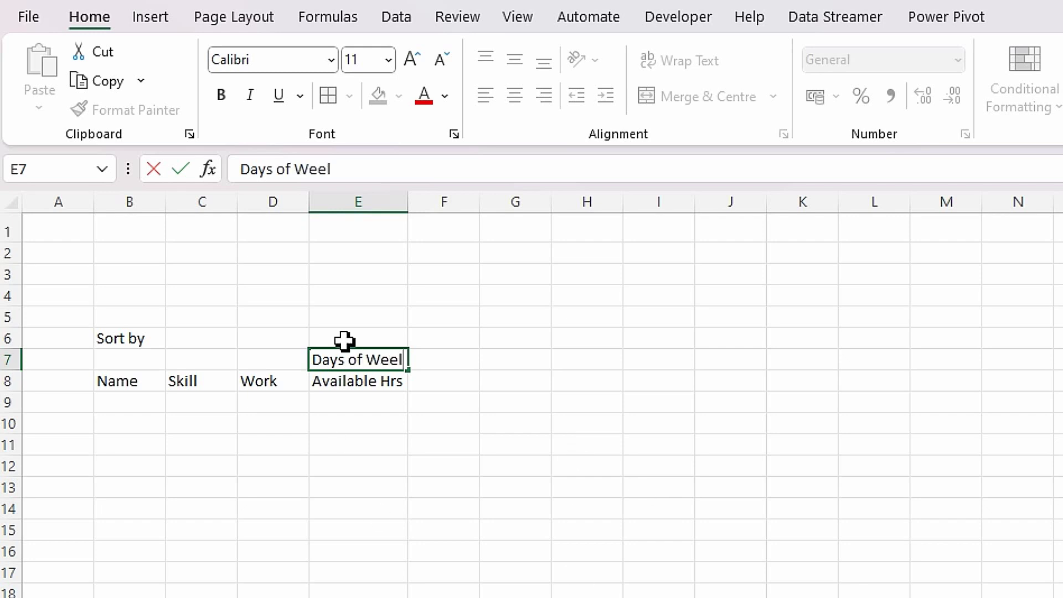
left_click(348, 338)
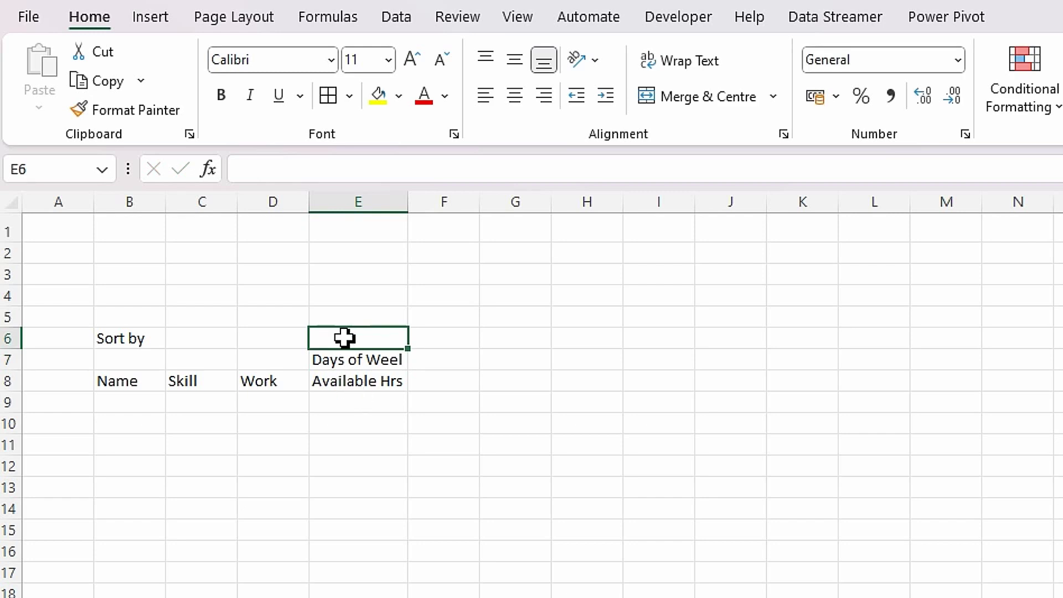
- Label E6 'Date of Day in Week' and autofit column E
type("Date of Dau")
key("BackSpace")
type("y")
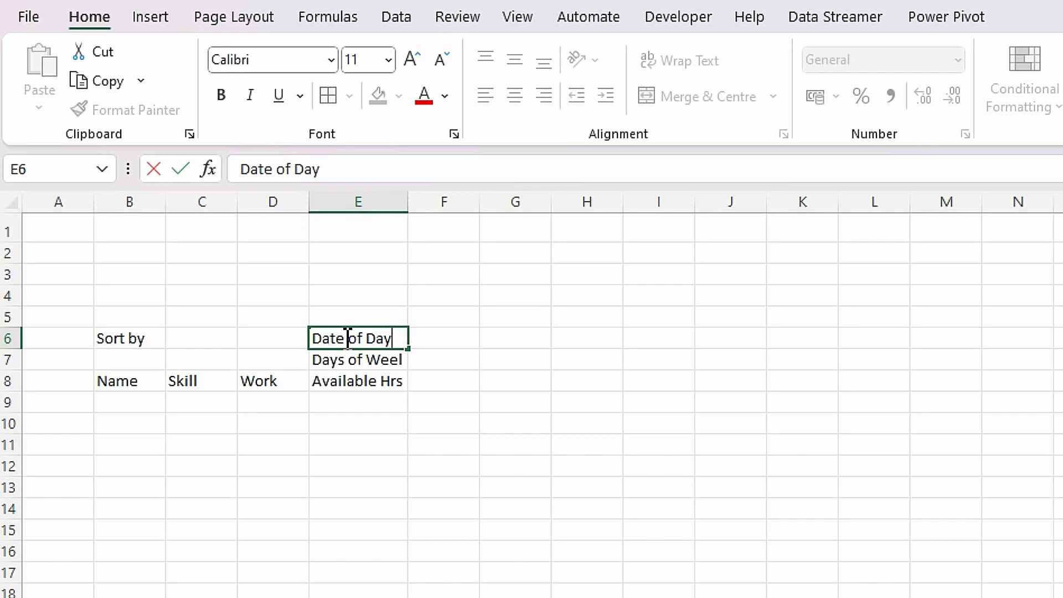
type(" in Week")
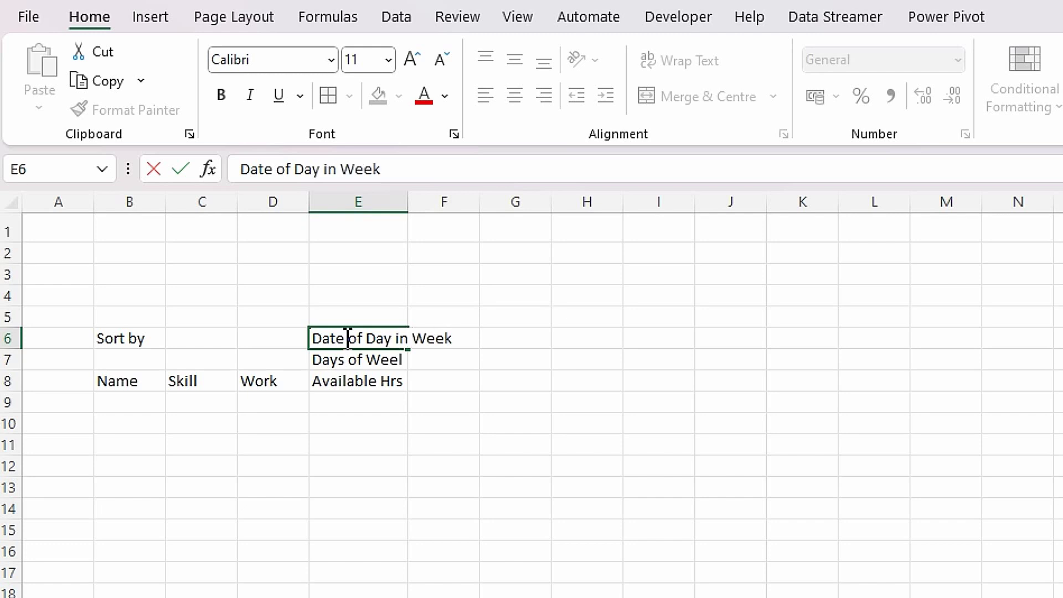
key("Tab")
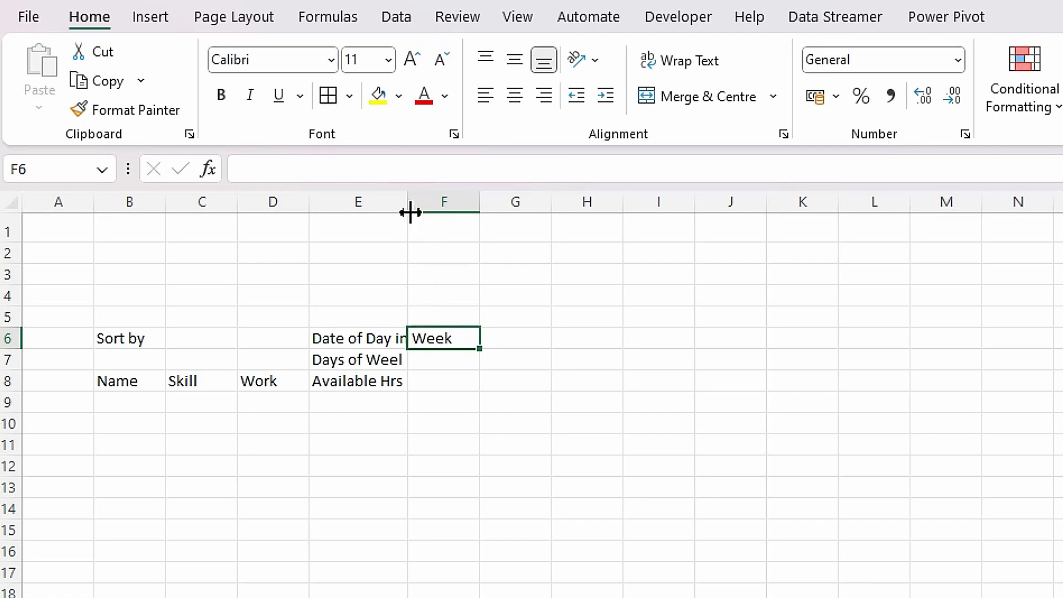
double_click(410, 212)
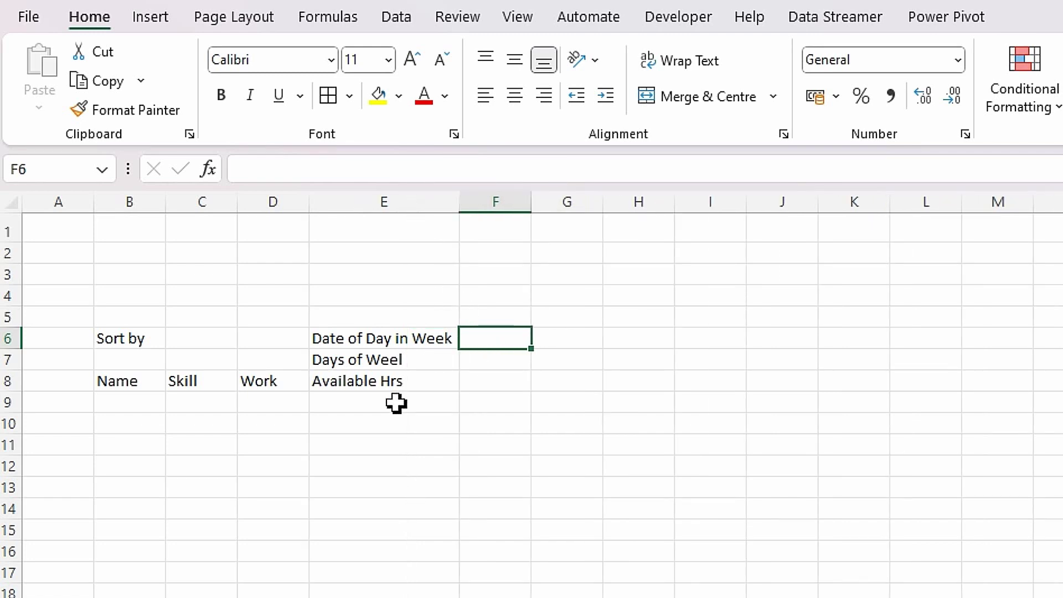
- Label E5 'Week Starting'
left_click(339, 317)
type("W")
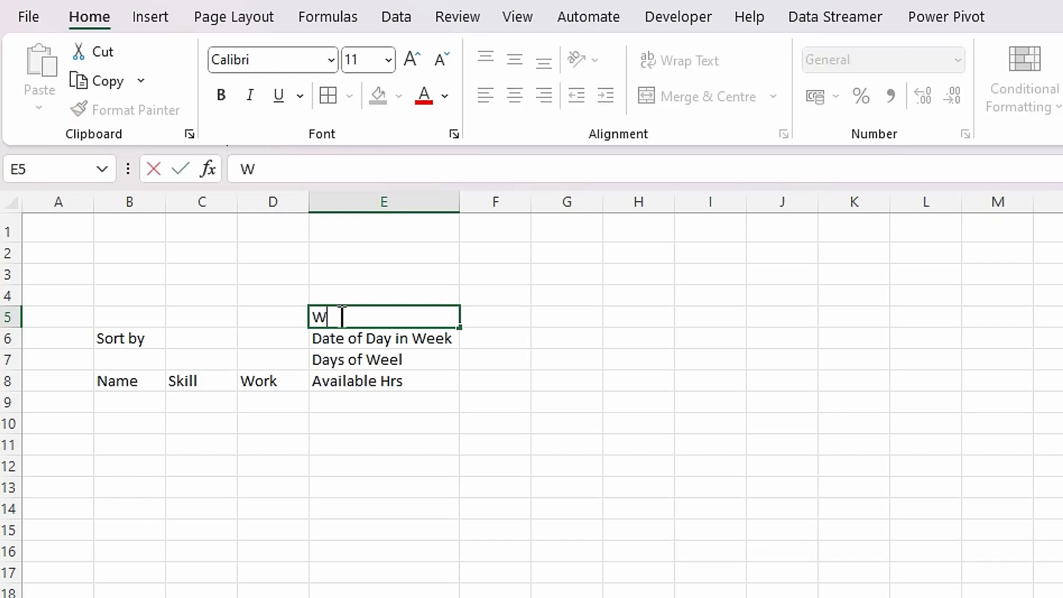
type("eek Starting")
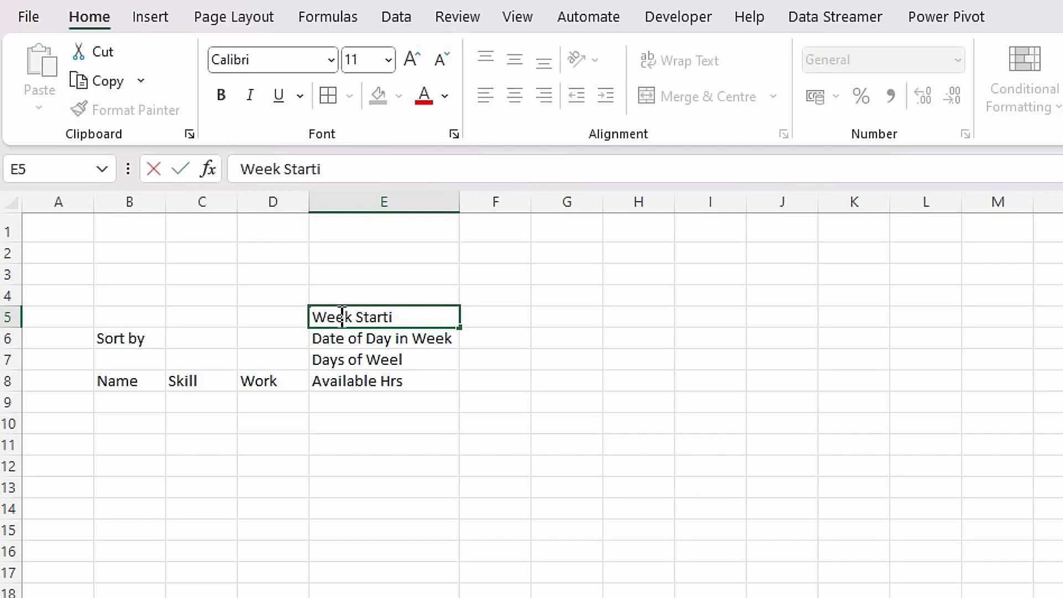
key("BackSpace")
key("BackSpace")
type("g")
key("Tab")
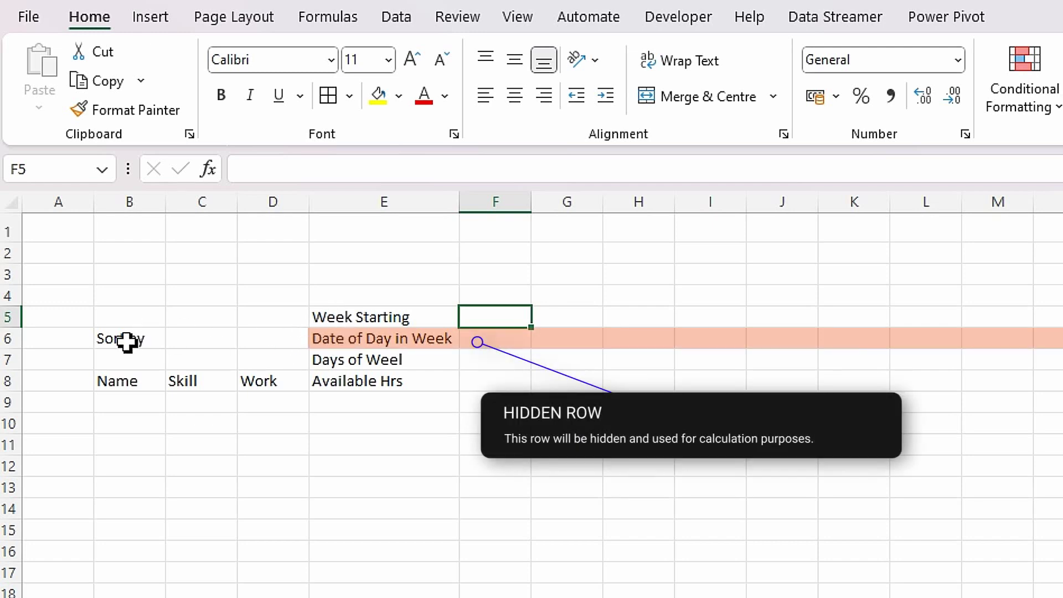
- Move the Sort by cells from B6:C6 up to B5:C5 and go to the Static Data sheet
left_click_drag(128, 339, 181, 339)
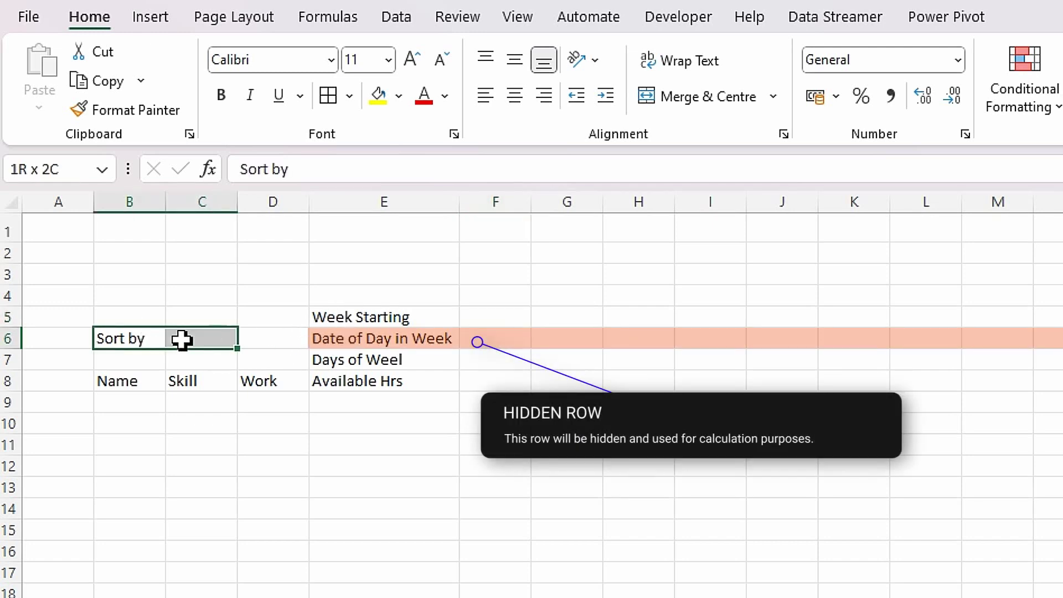
left_click_drag(138, 350, 142, 336)
left_click(201, 443)
left_click(205, 320)
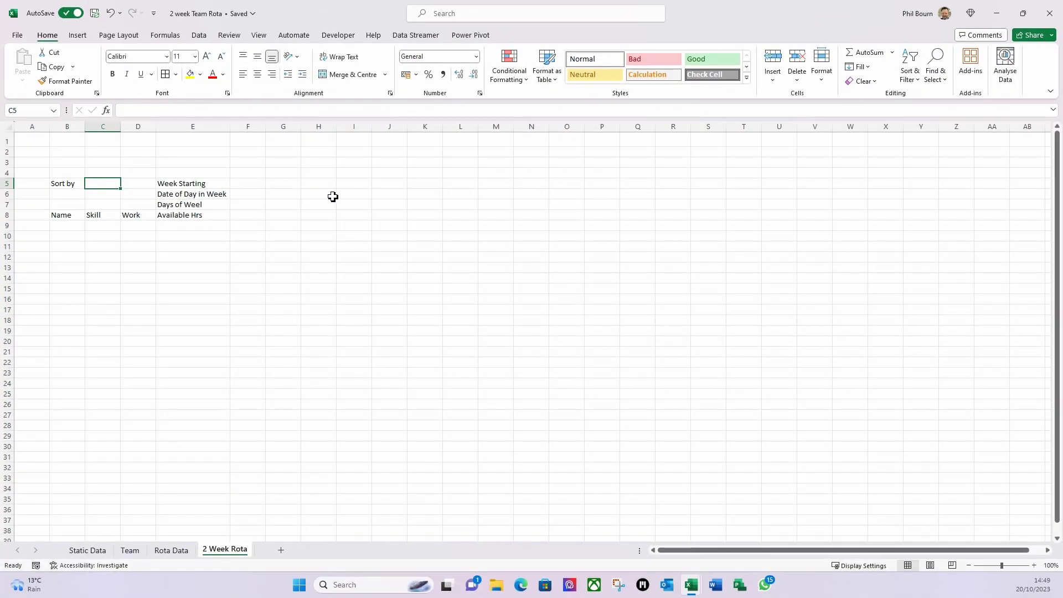
left_click(249, 184)
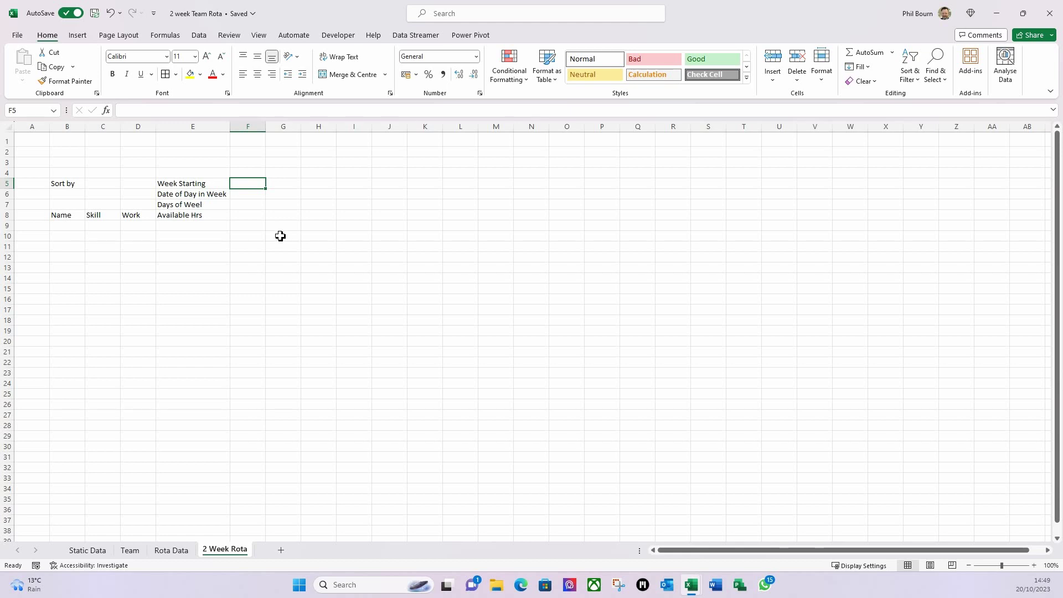
left_click(101, 549)
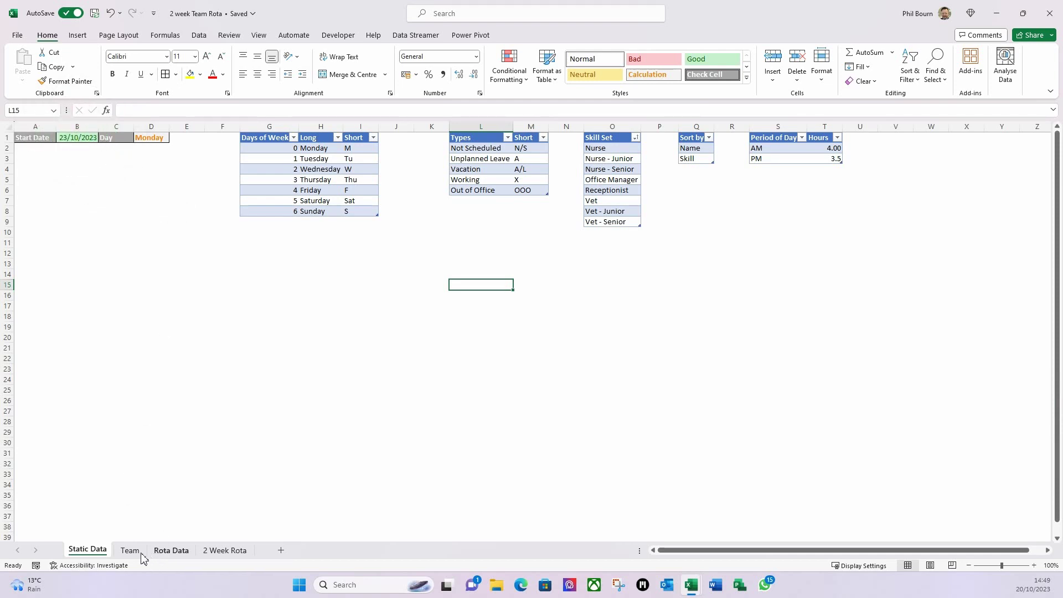
- Link F5 to the start date with ='Static Data'!B1
left_click(225, 551)
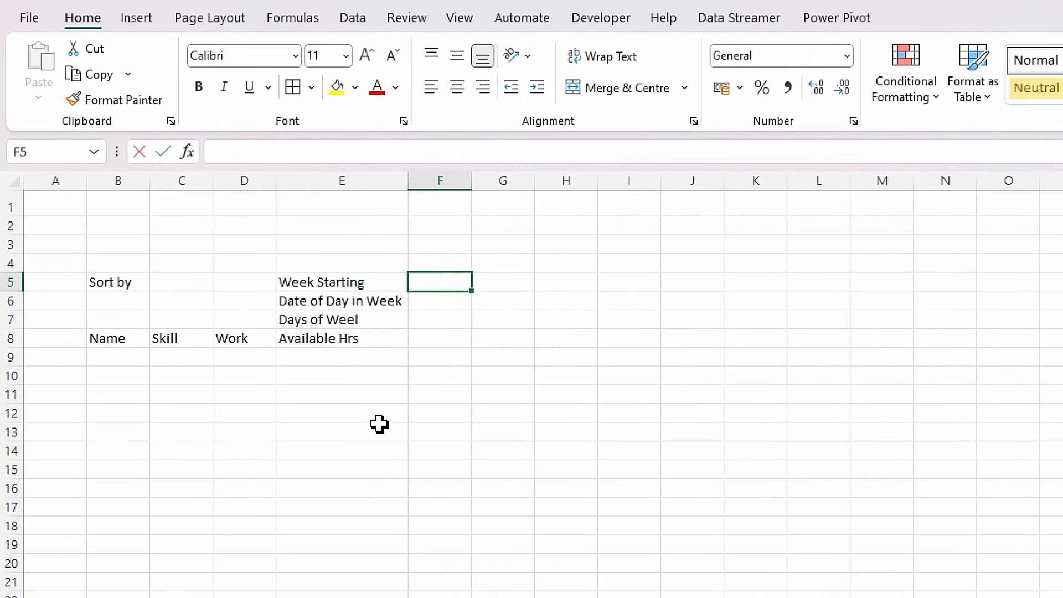
type("=")
key("ctrl+Page_Up")
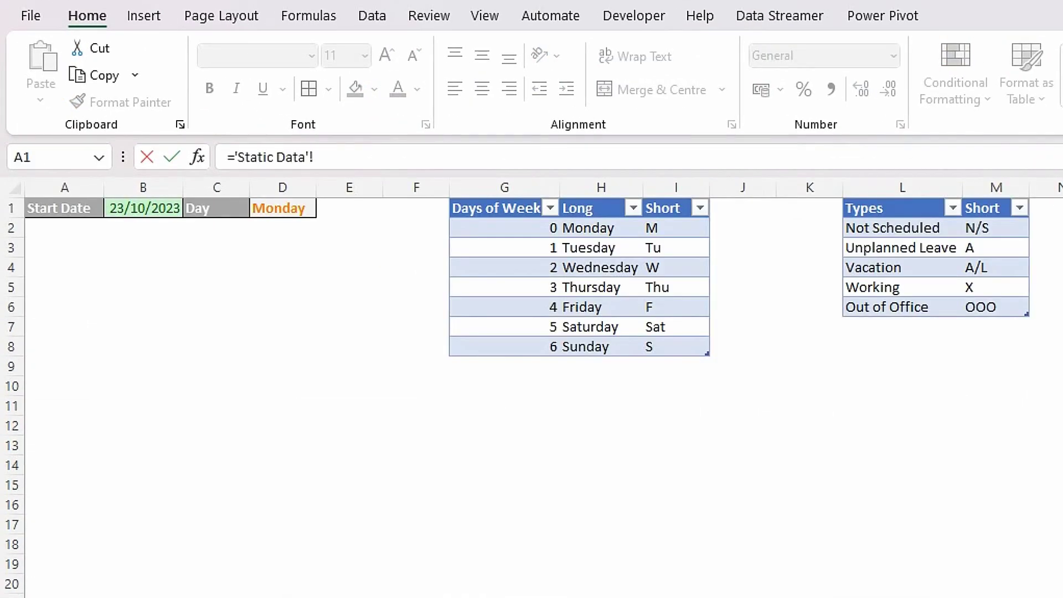
left_click(140, 213)
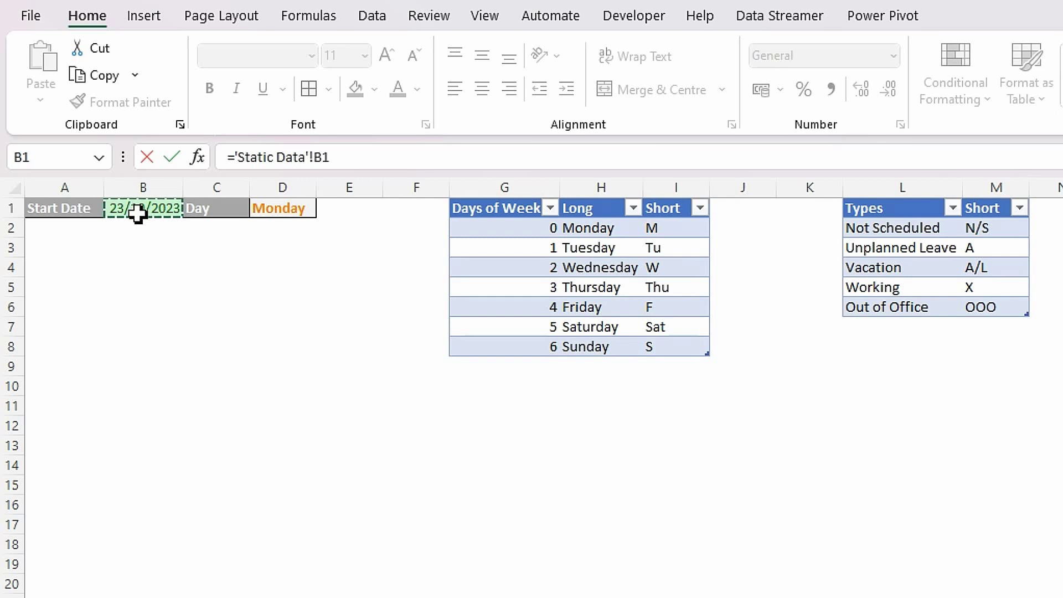
key("Return")
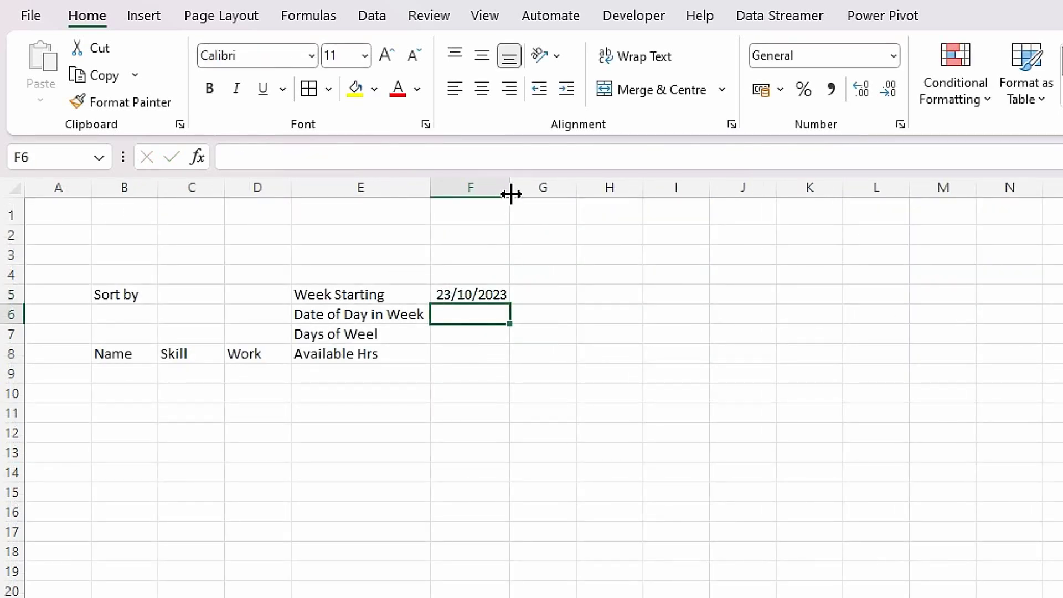
- Set F6 to =F5 and begin editing the misspelt E7 label
left_click(487, 295)
left_click(488, 331)
left_click(473, 314)
type("=")
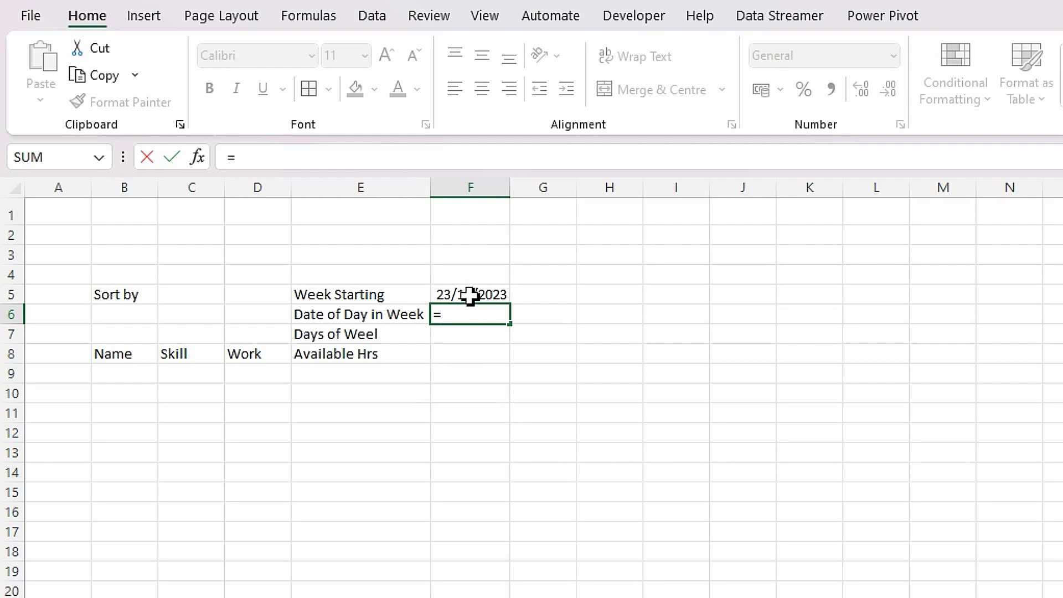
left_click(474, 295)
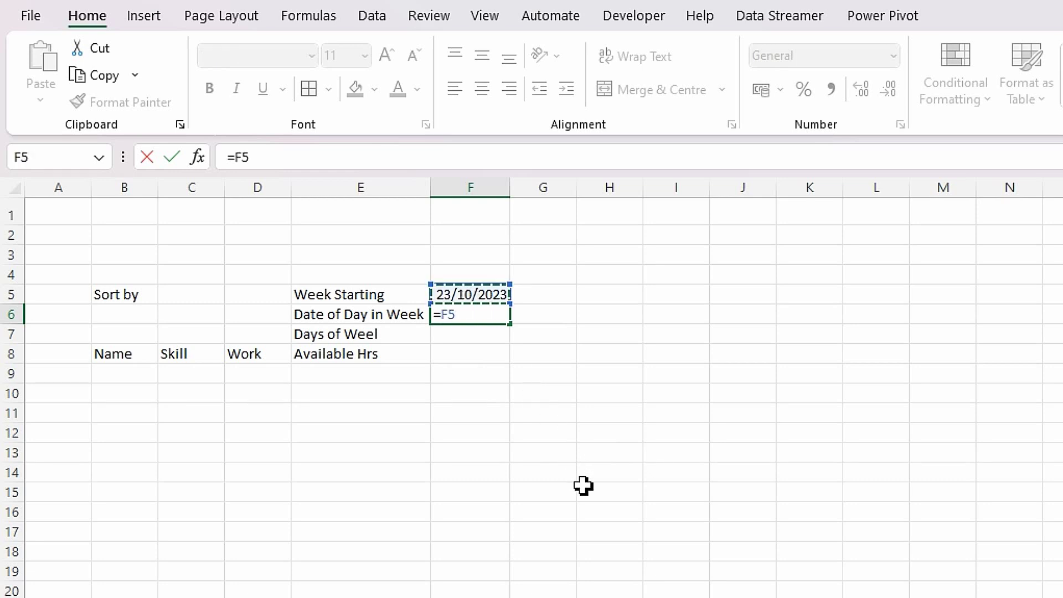
key("Return")
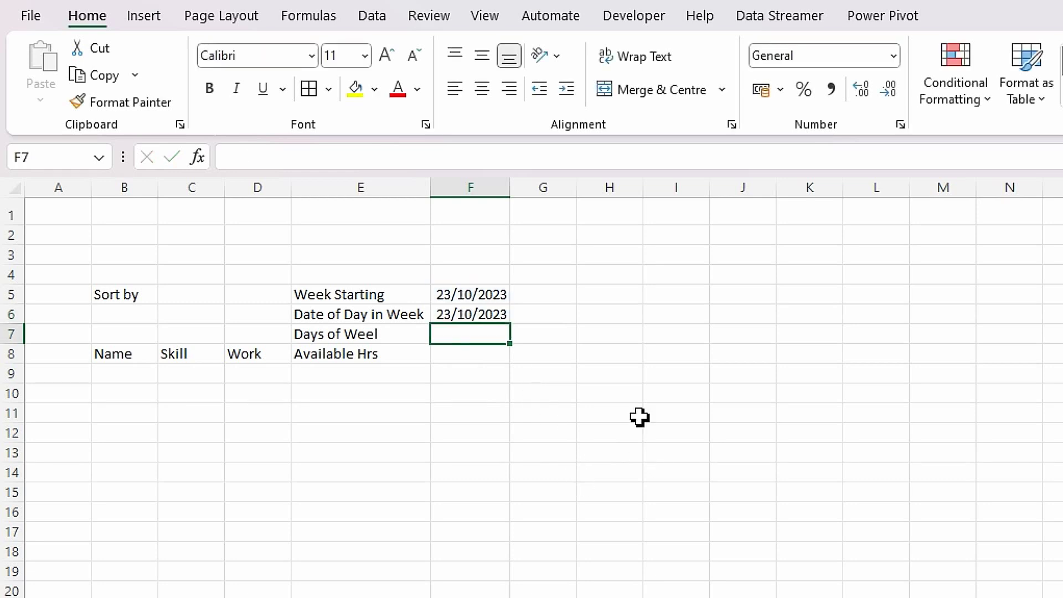
left_click(366, 336)
left_click(335, 157)
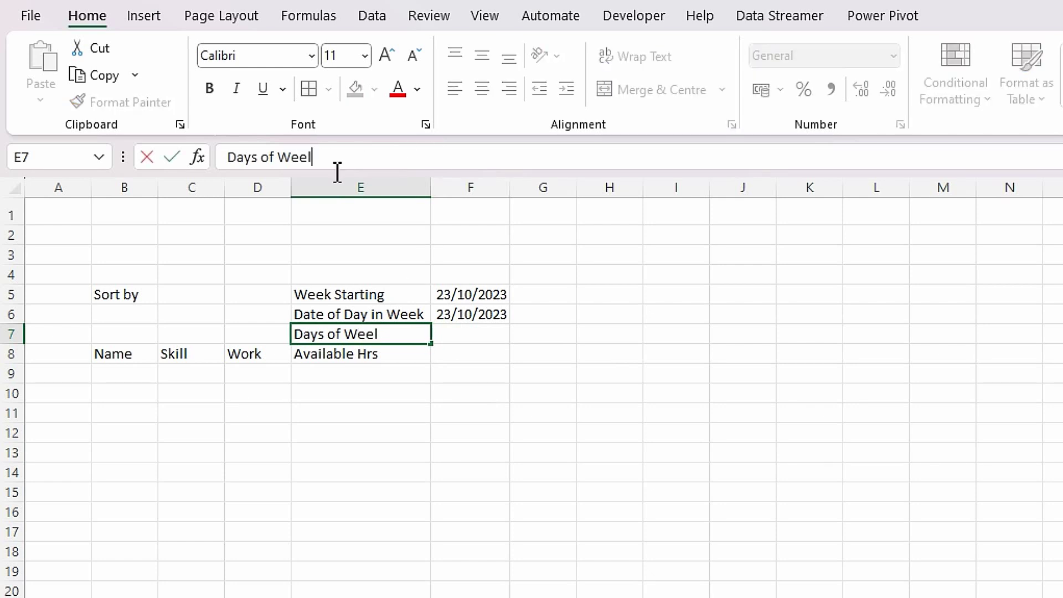
- Correct the E7 label to 'Days of Week'
type("k")
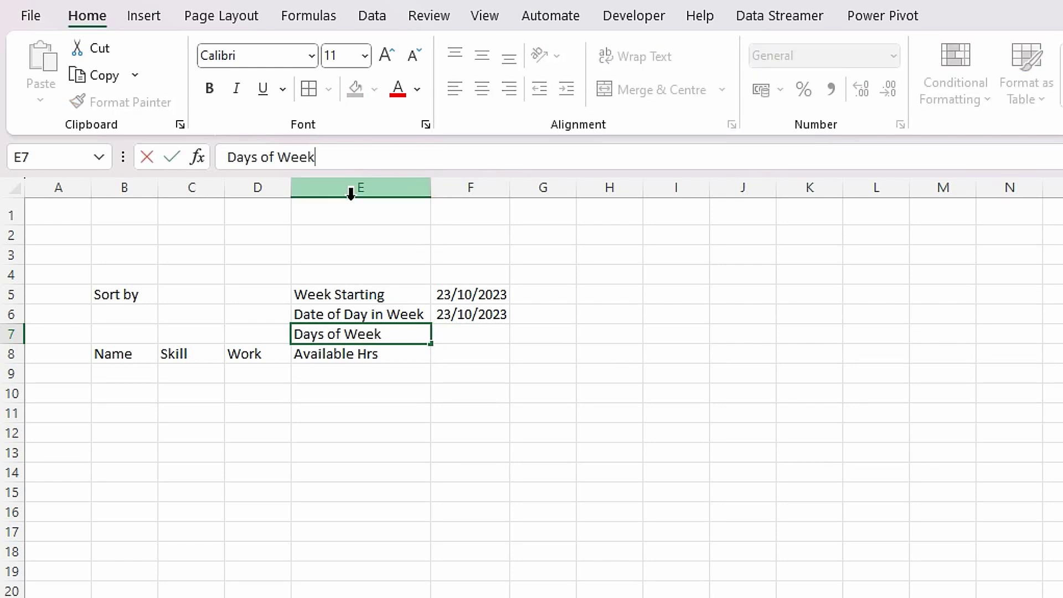
key("Tab")
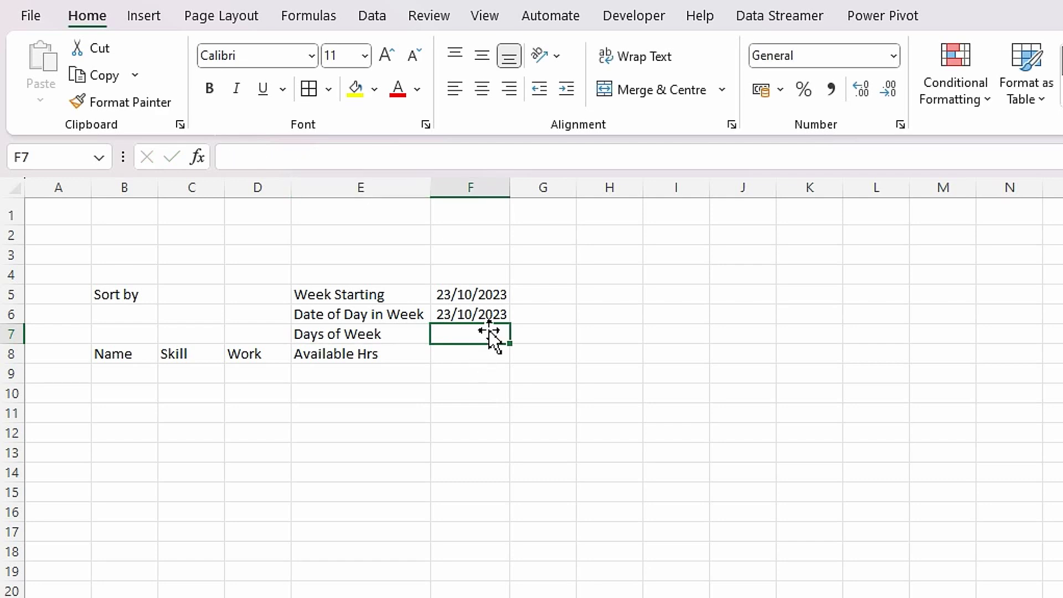
left_click(526, 316)
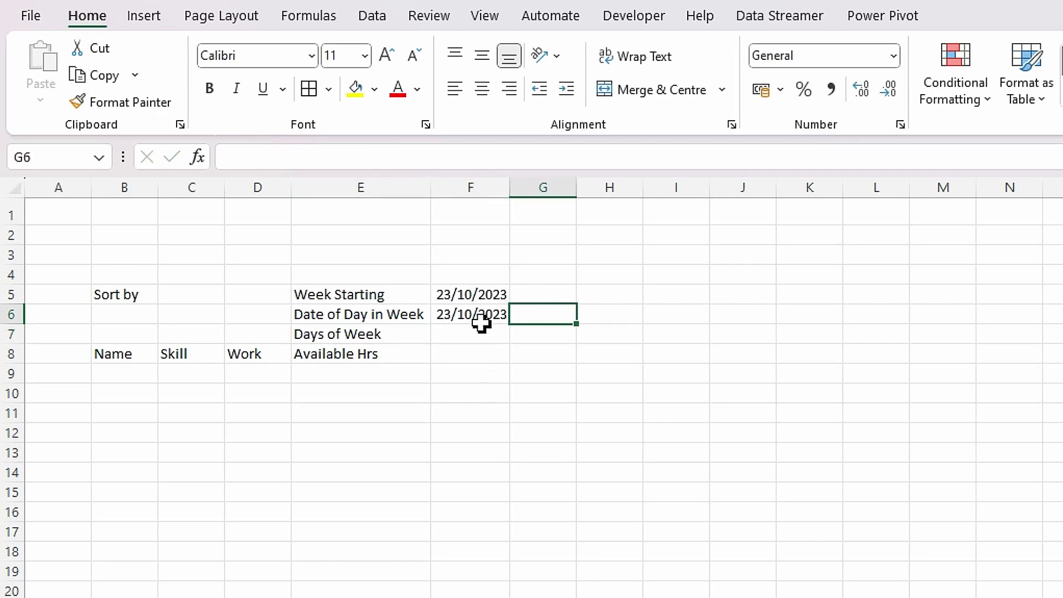
left_click(459, 338)
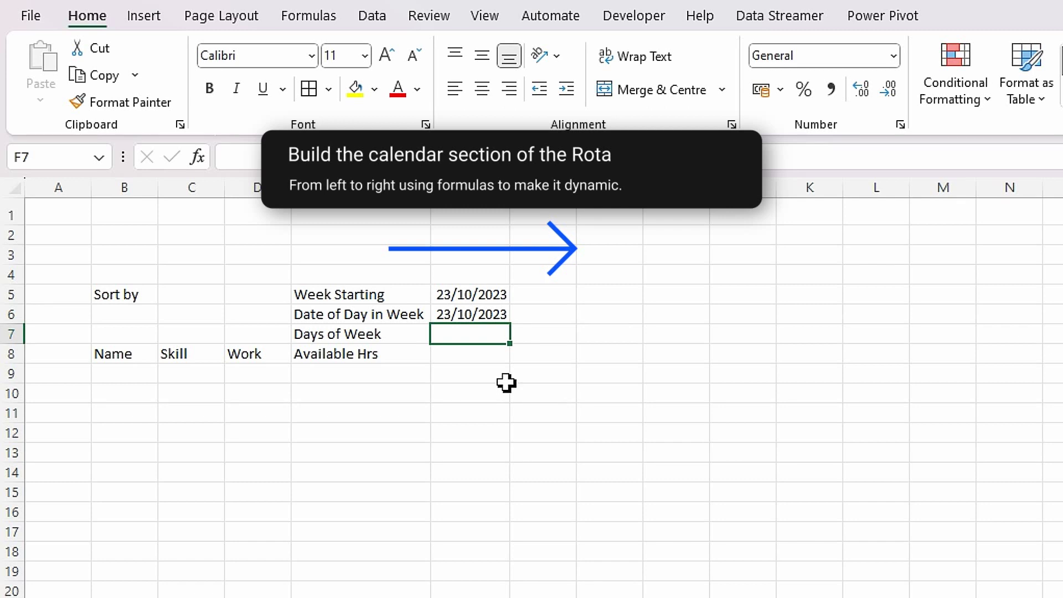
- Enter =VLOOKUP(WEEKDAY(F6,3),TableDaysofWeek,3,FALSE) in F7 so it shows M
type("=vl")
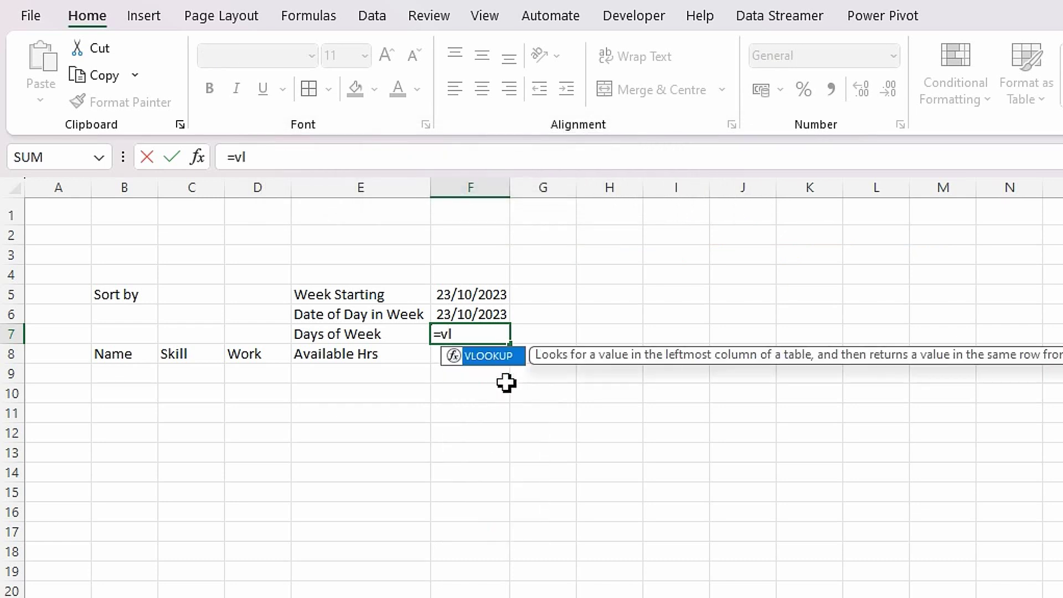
type("o")
key("Tab")
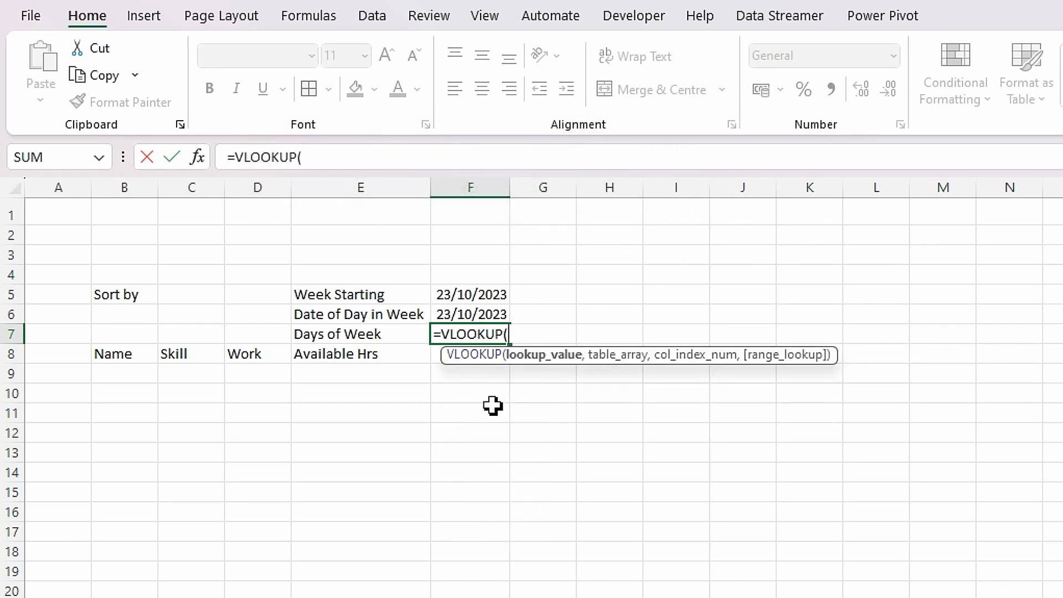
type("week")
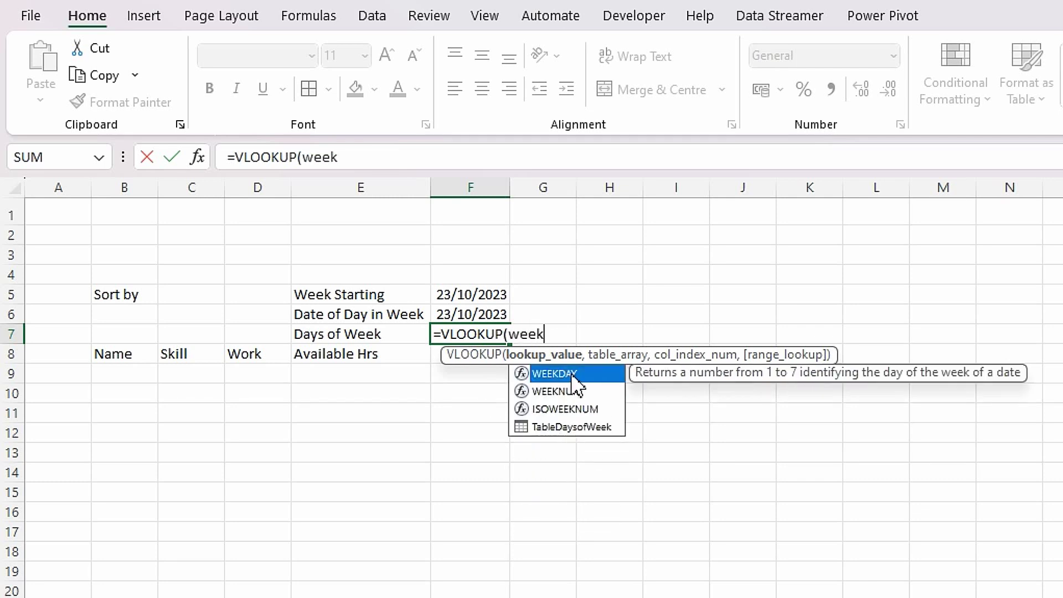
double_click(574, 374)
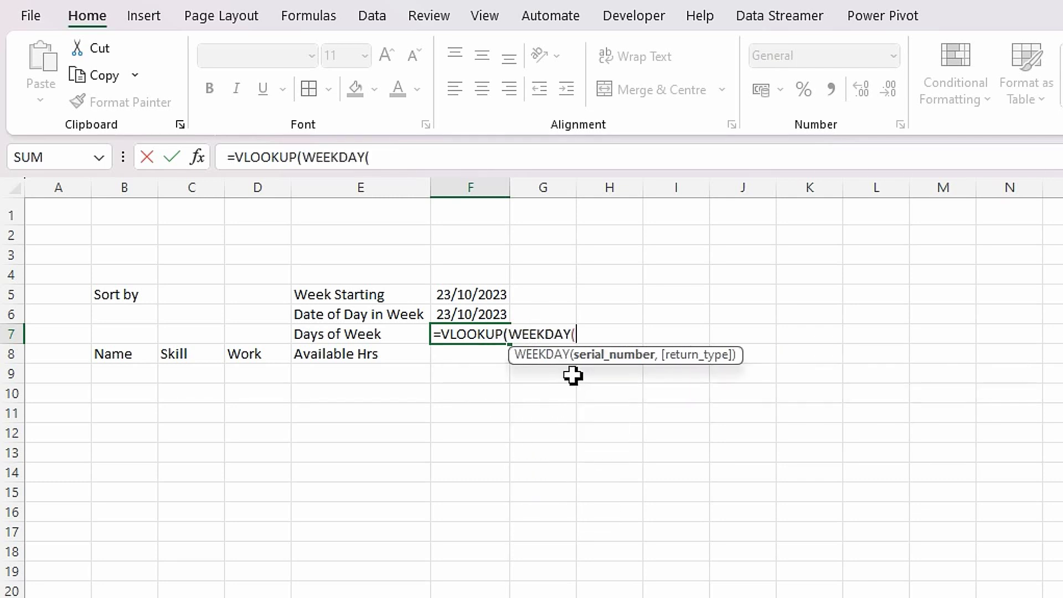
left_click(473, 315)
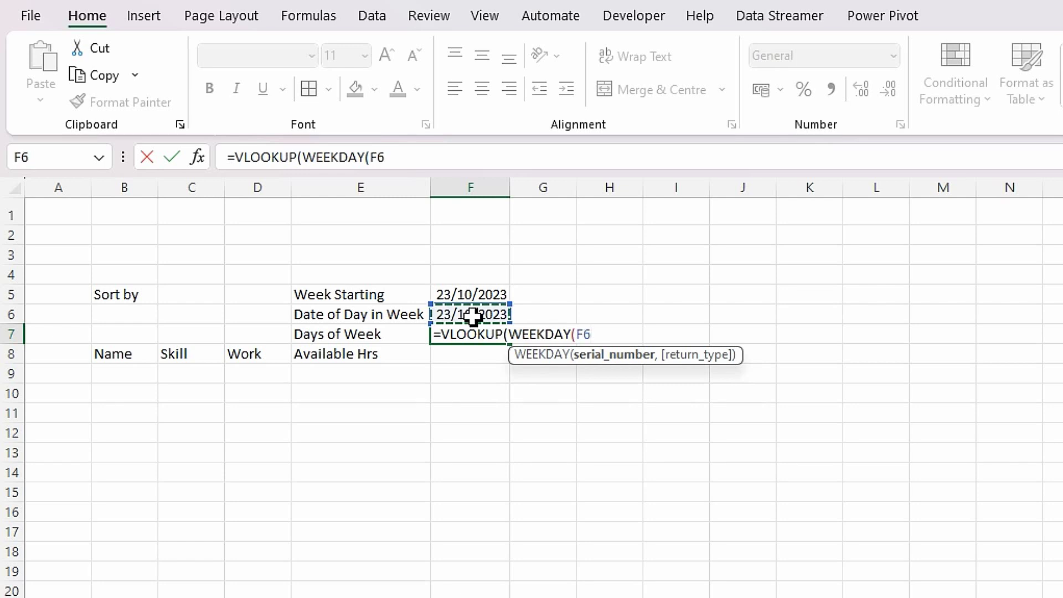
type(",")
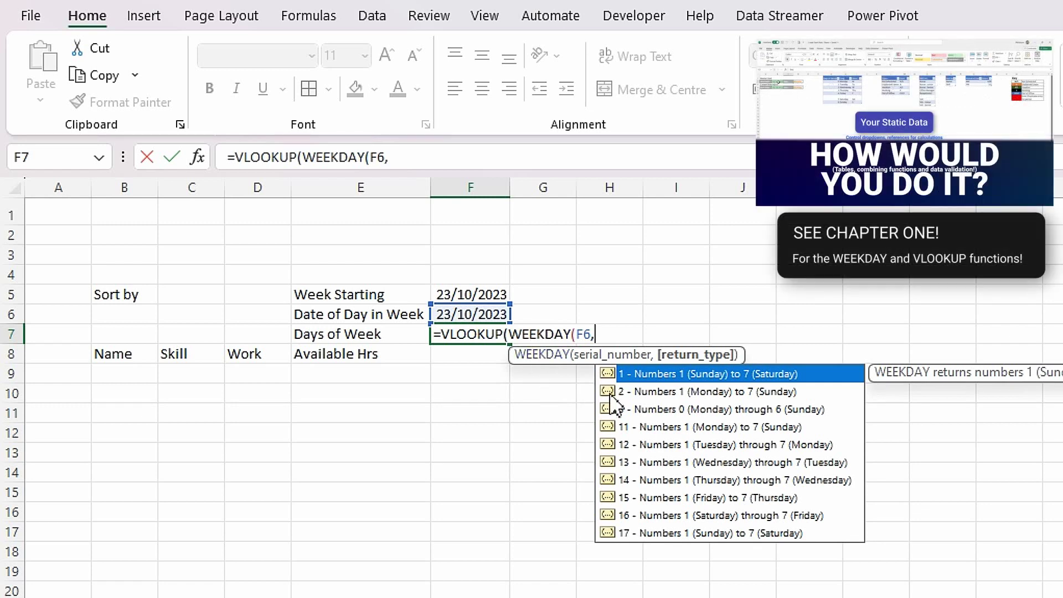
double_click(631, 412)
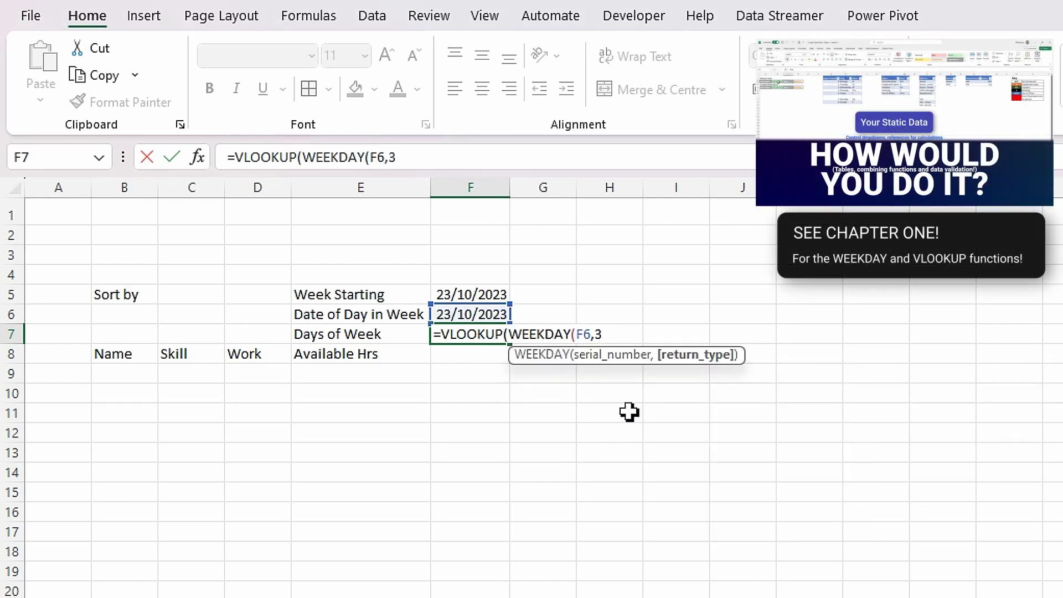
type(")")
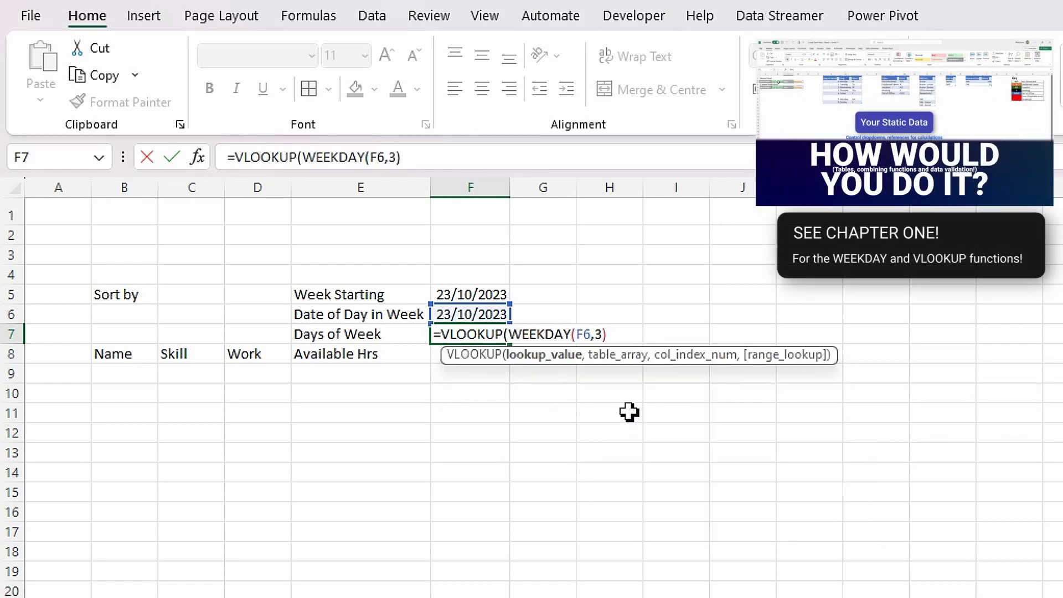
type(",")
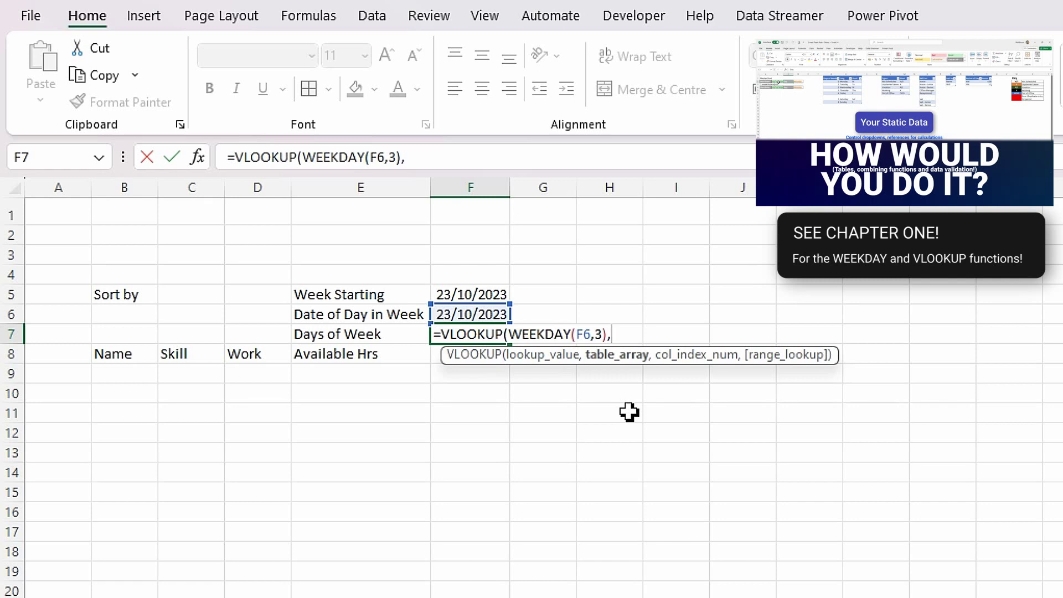
type("tab")
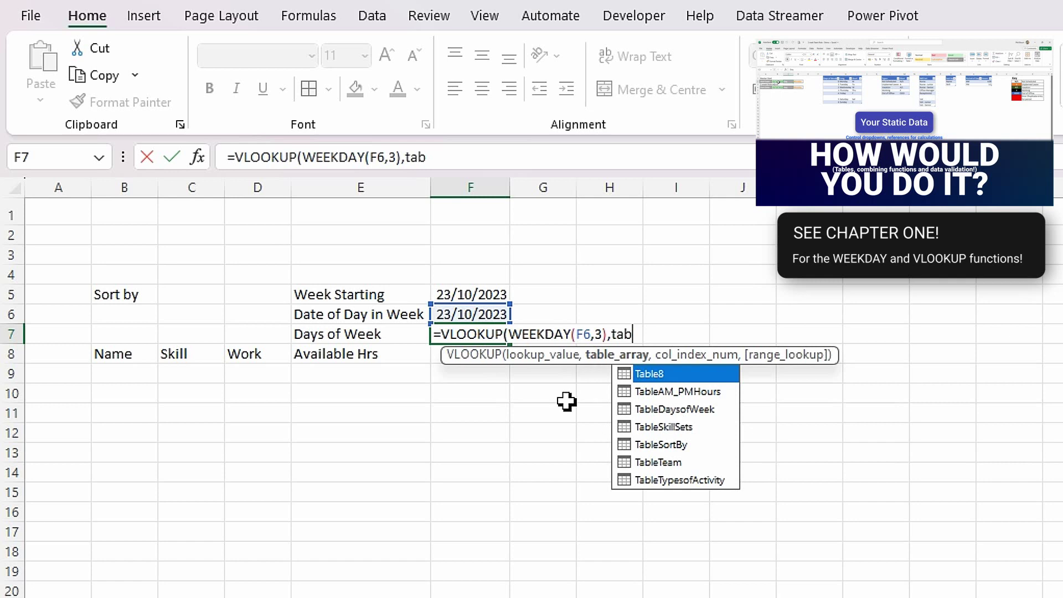
double_click(671, 410)
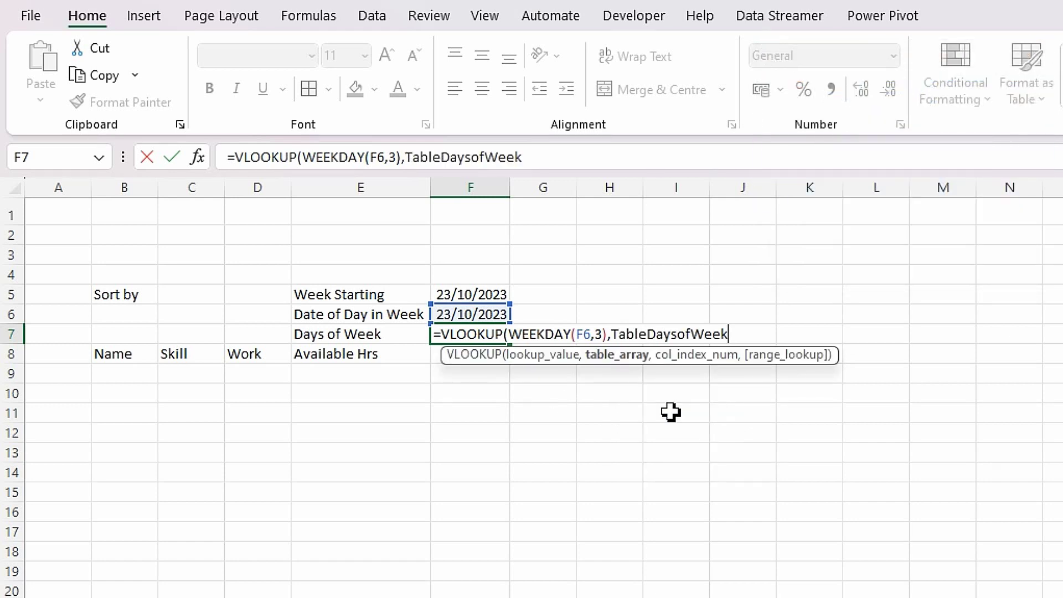
type(",3,")
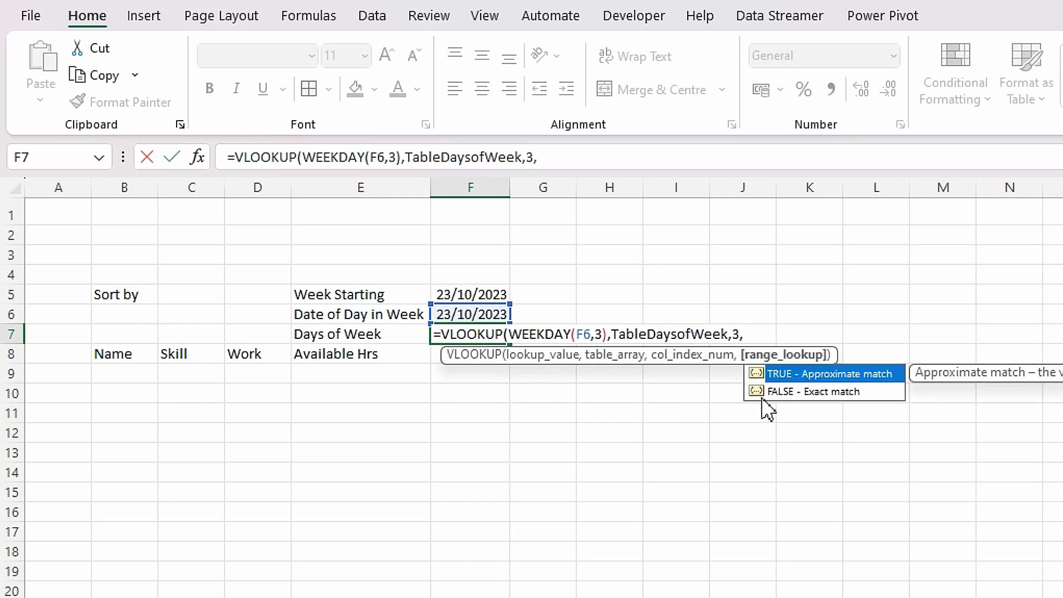
double_click(796, 395)
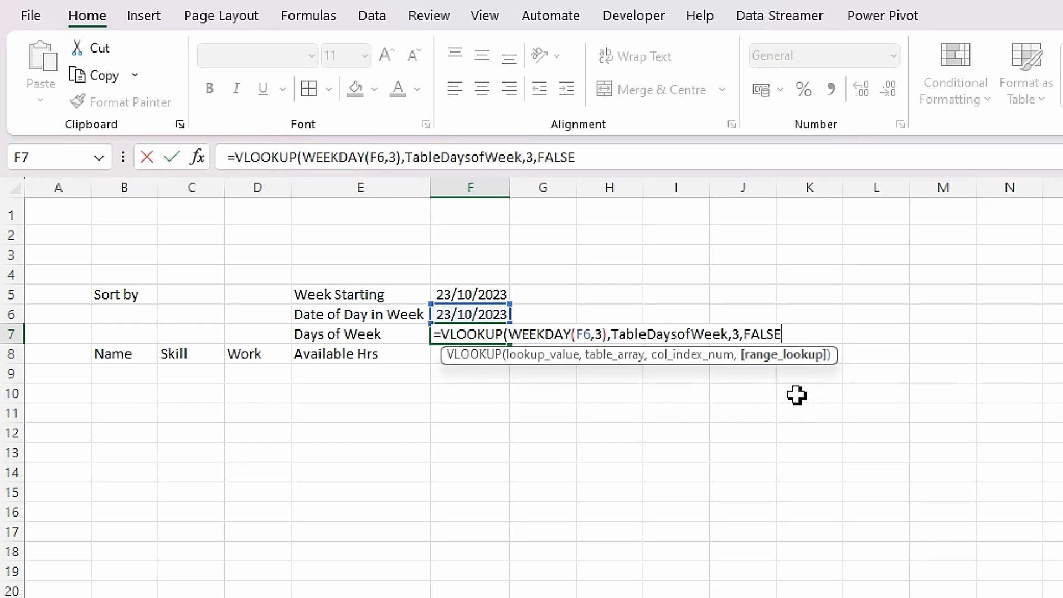
type(")")
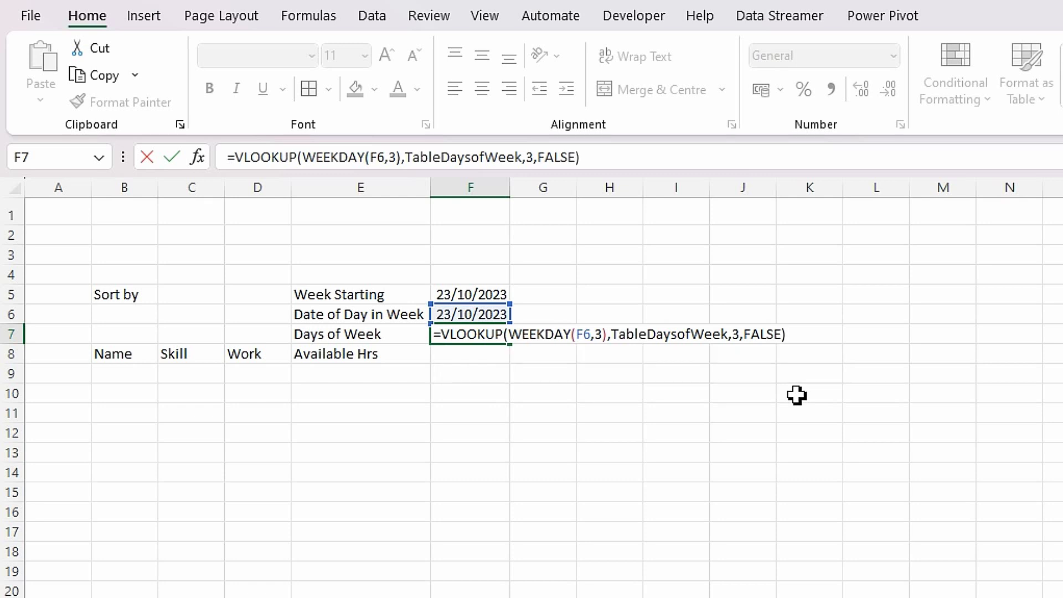
key("Return")
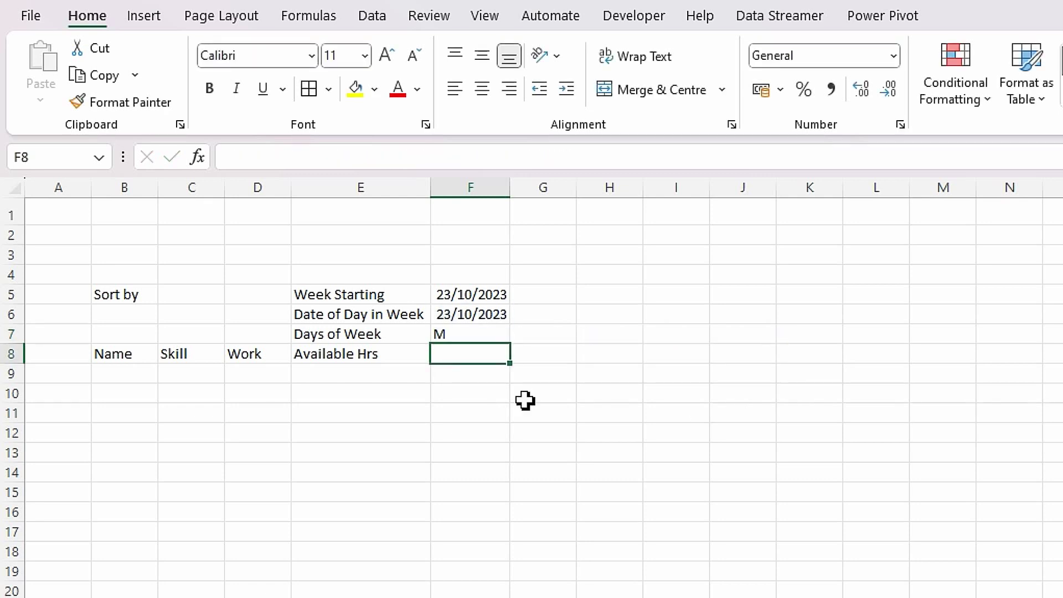
- Review the F6 and F7 formulas, then start and cancel a G6 formula
left_click(484, 334)
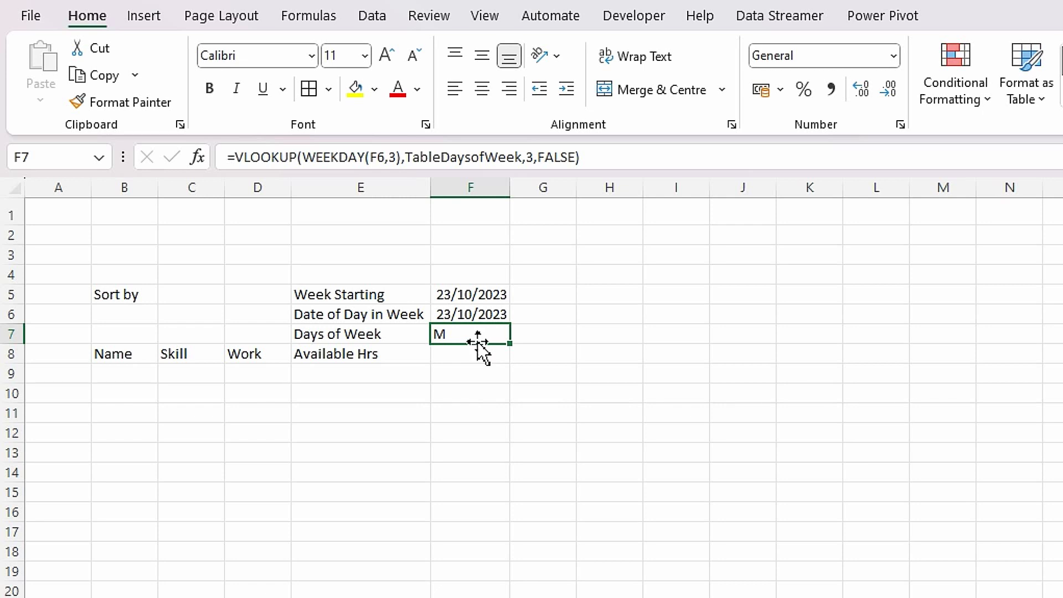
left_click(532, 317)
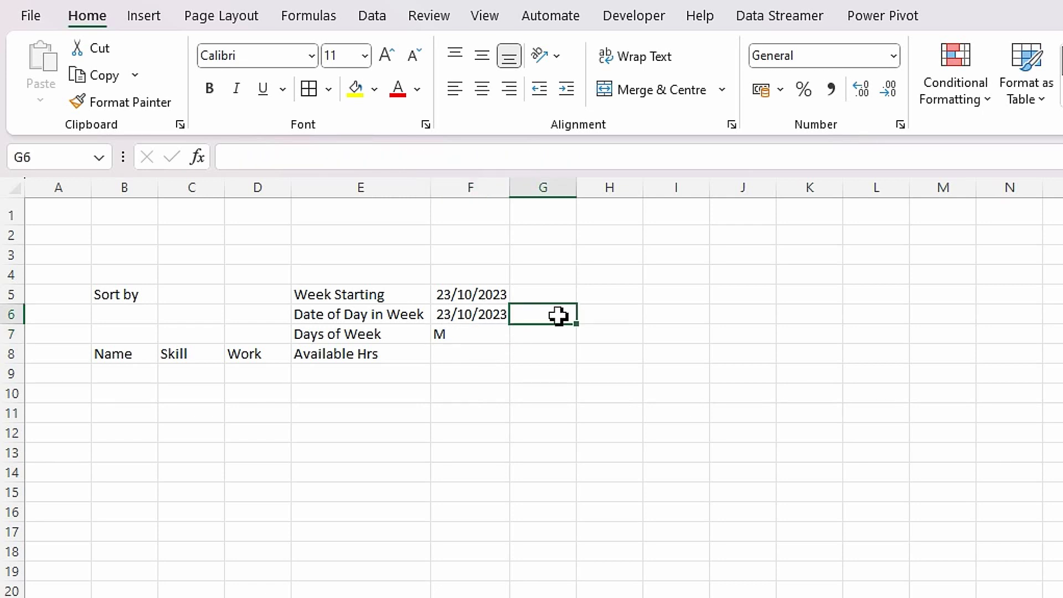
left_click(488, 319)
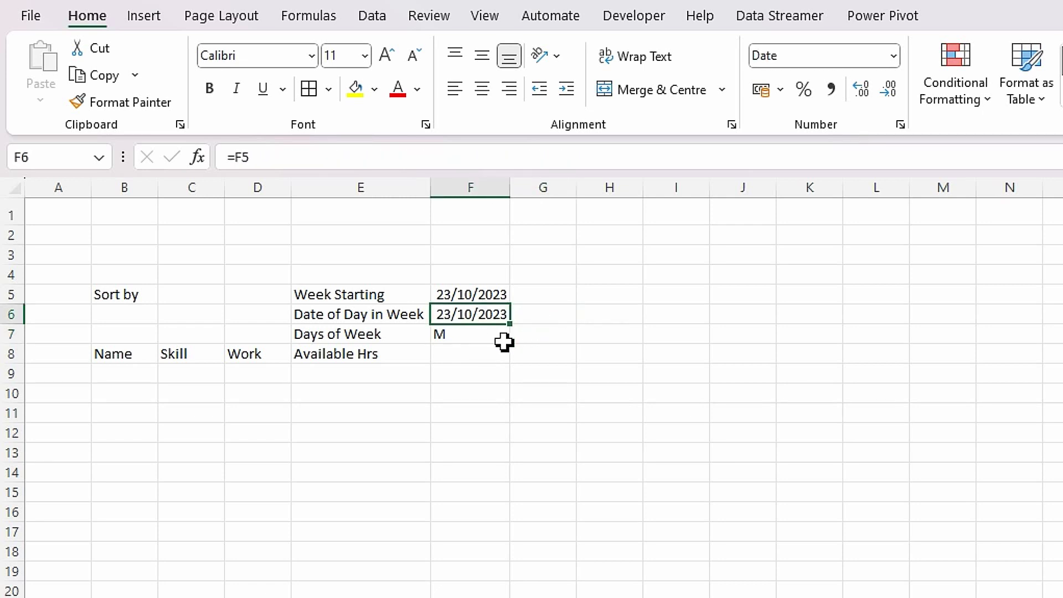
left_click(539, 314)
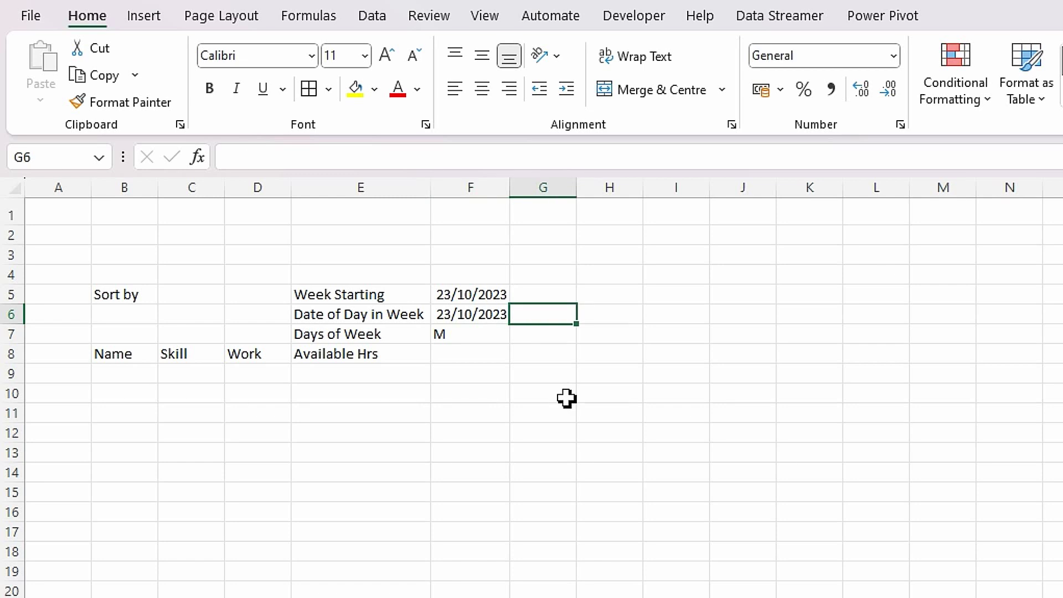
type("=")
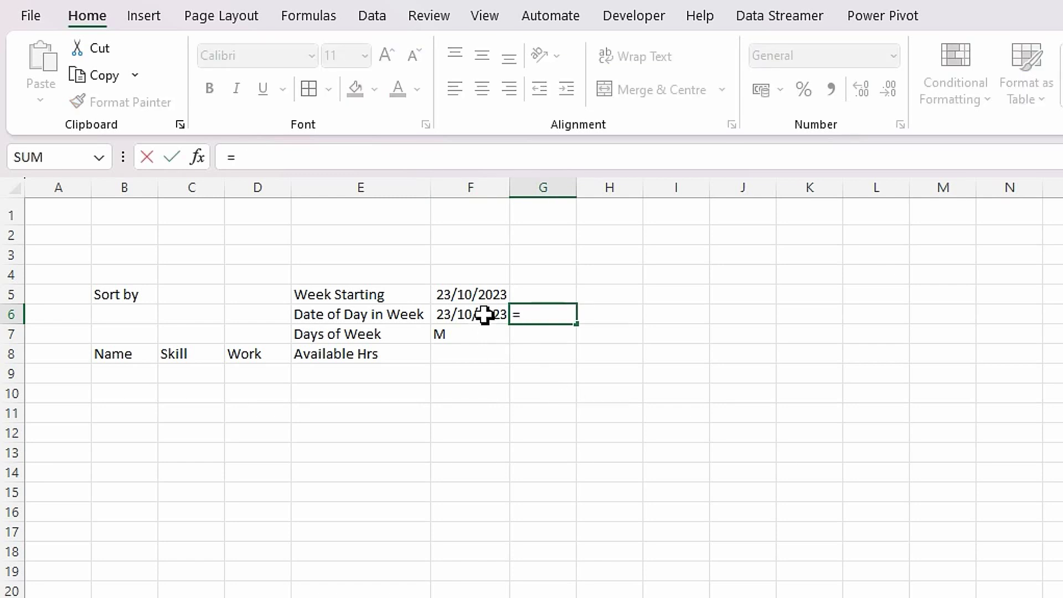
left_click(486, 312)
type("+1")
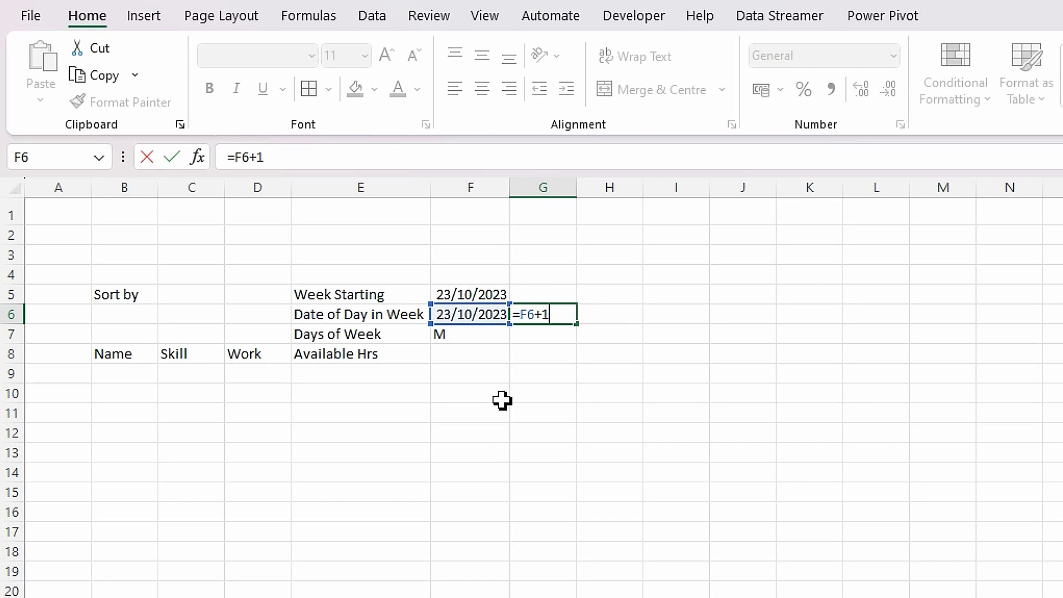
key("Escape")
- Label the time slots AM in F8 and PM in G8
left_click(479, 358)
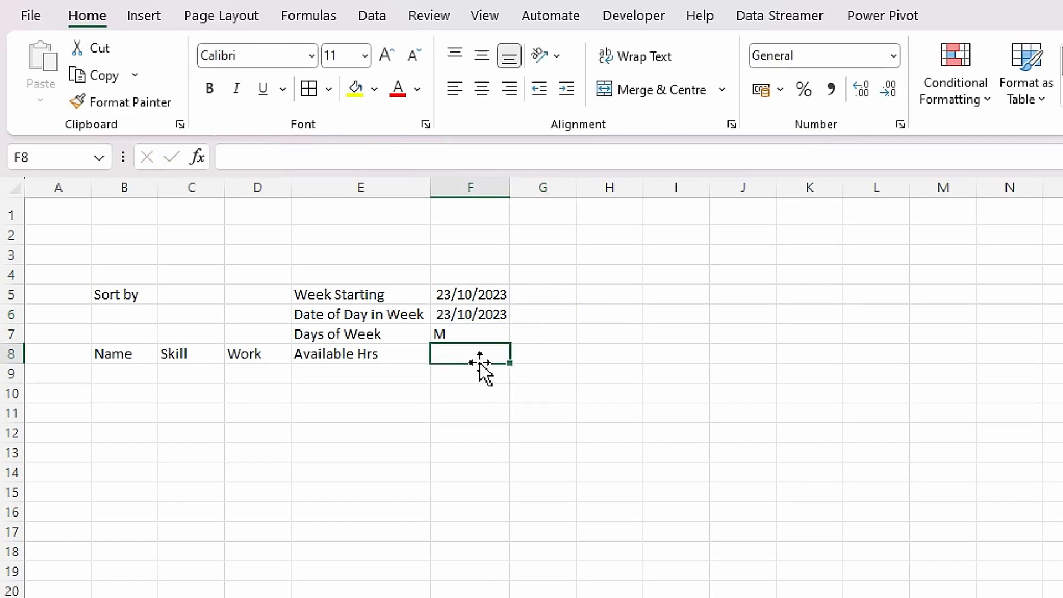
type("AM")
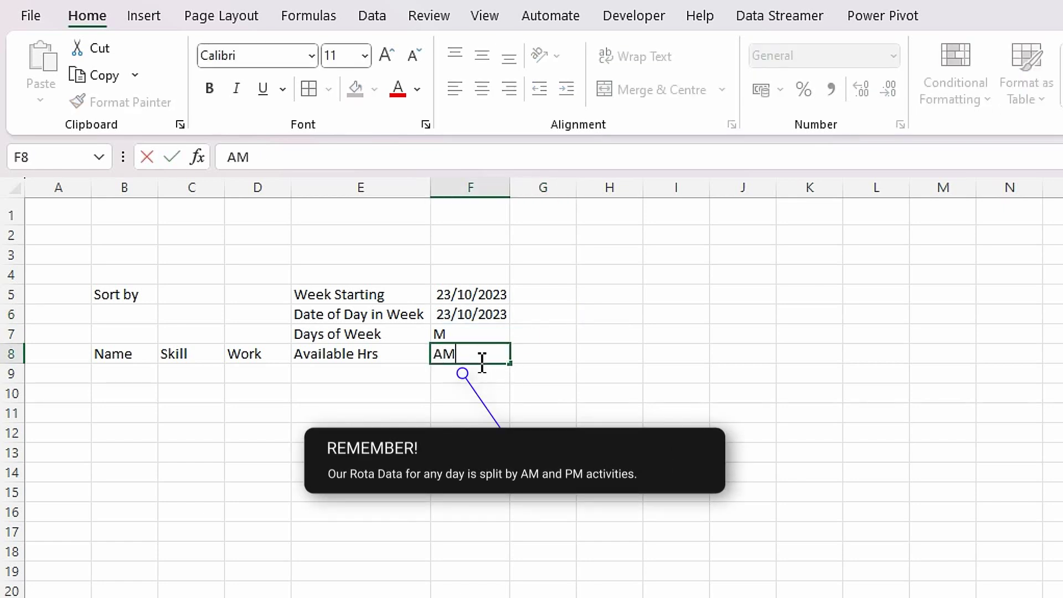
key("Tab")
type("PM")
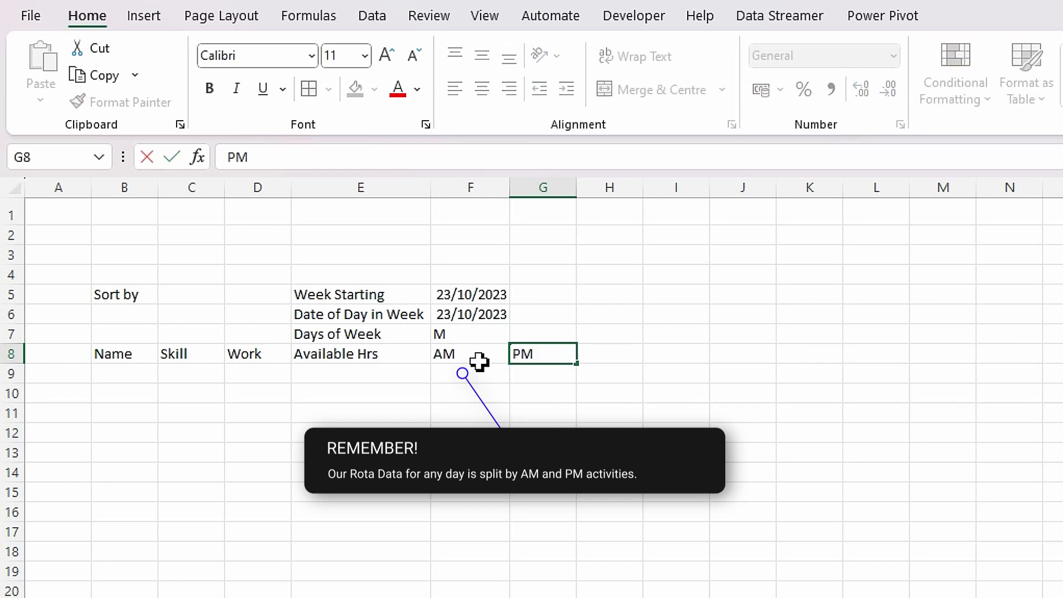
left_click(518, 332)
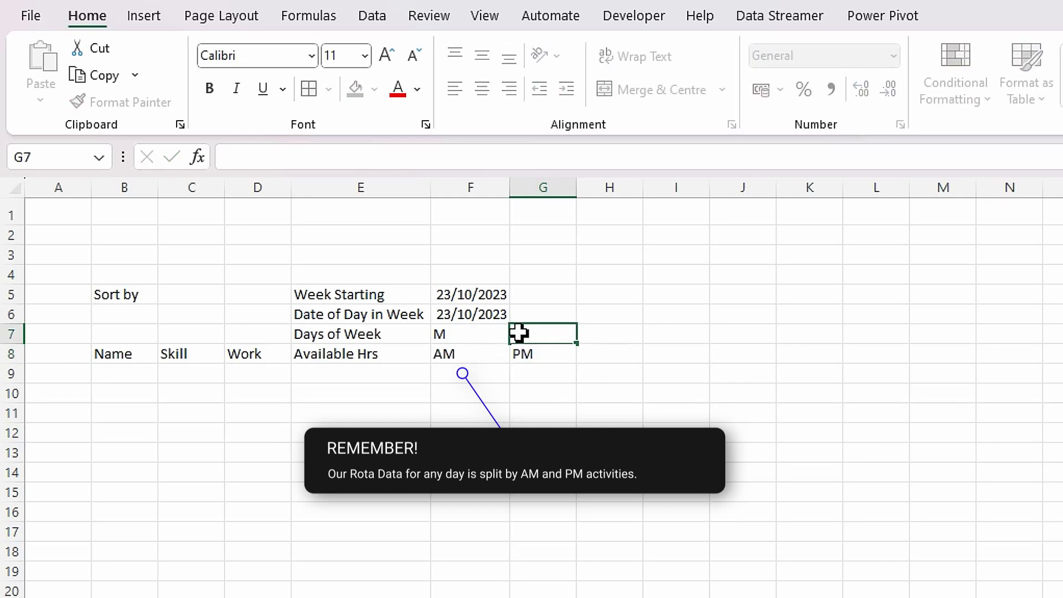
- Make G6 repeat F6's date with =F6
left_click(540, 312)
type("=")
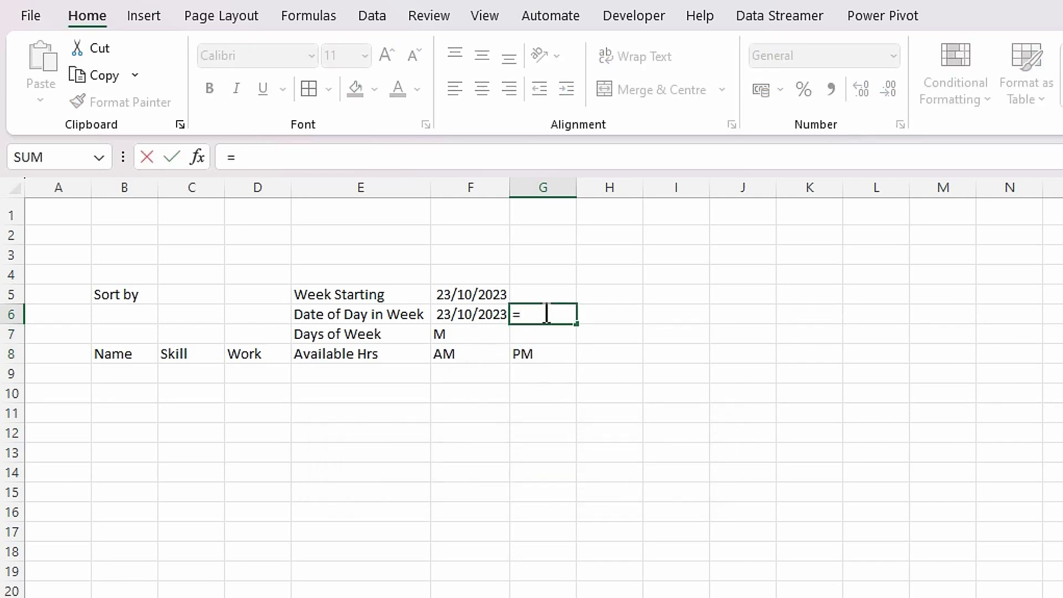
left_click(483, 314)
key("Return")
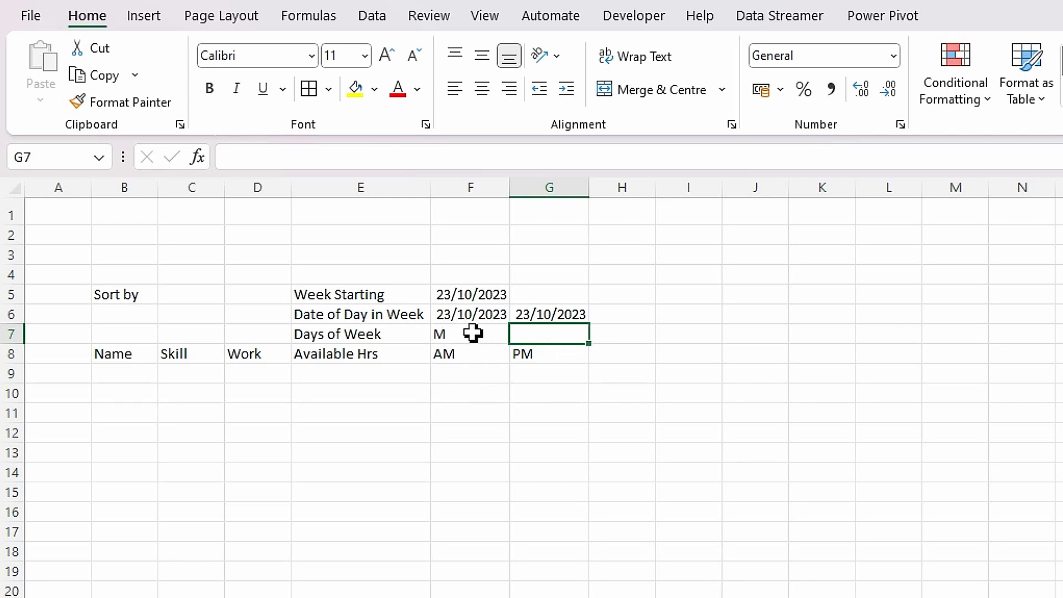
- Set H6 to =F6+1 for 24/10/2023 and I6 to =H6
left_click(611, 317)
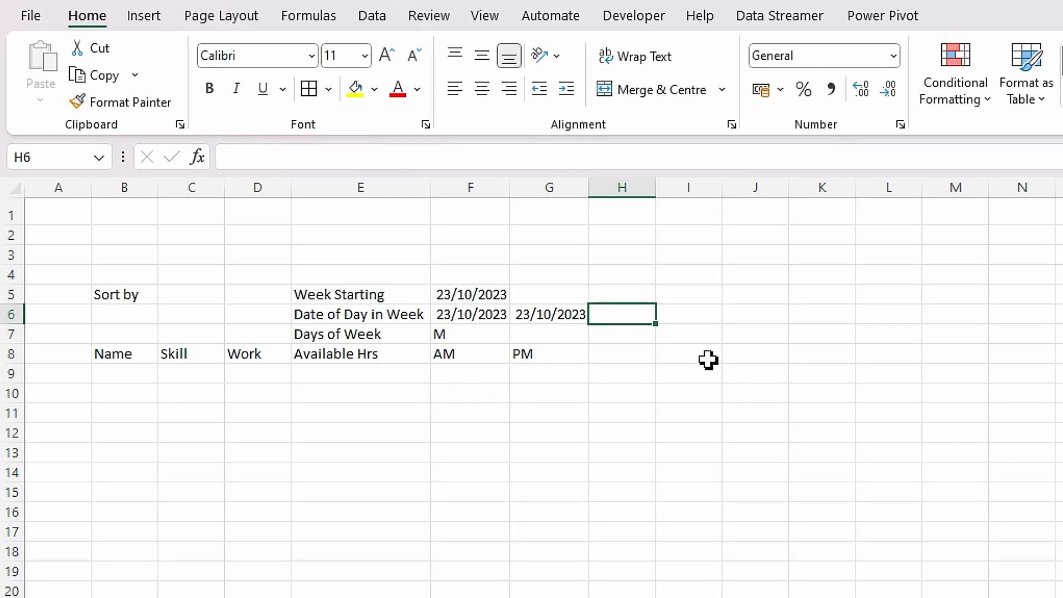
type("=")
left_click(460, 315)
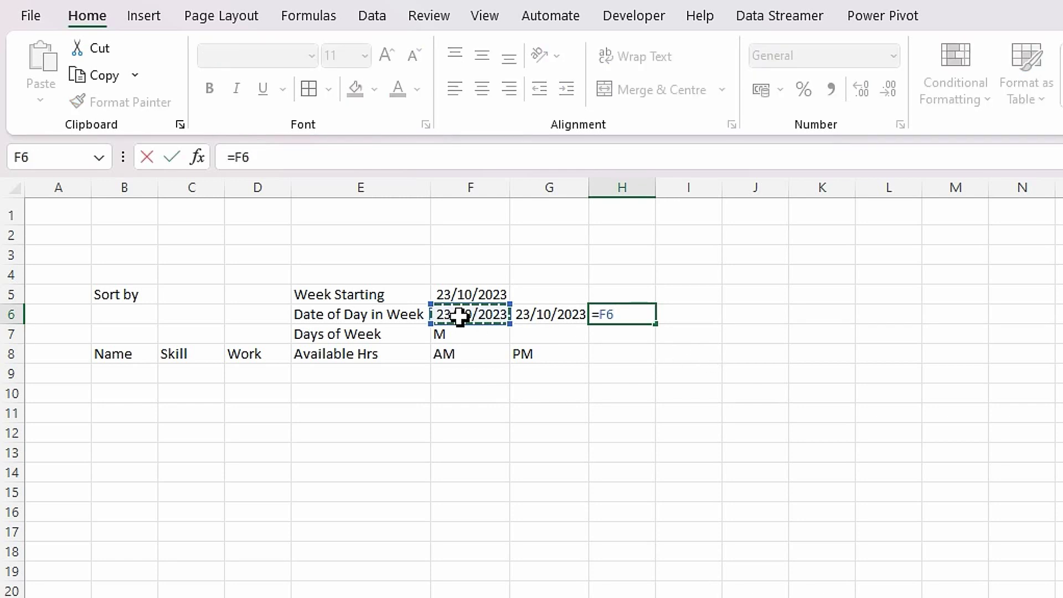
type("+1")
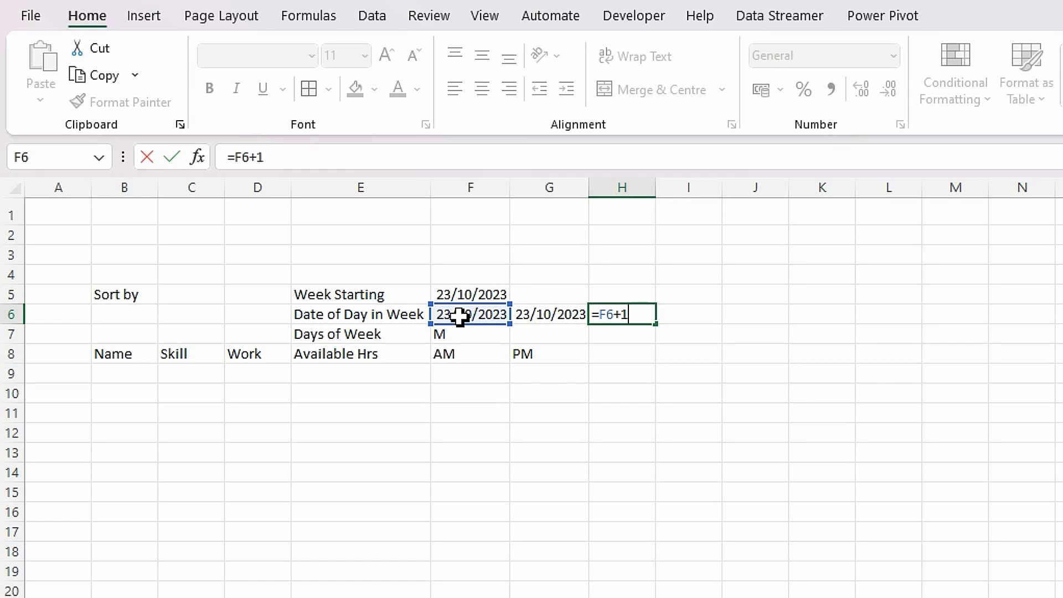
key("Tab")
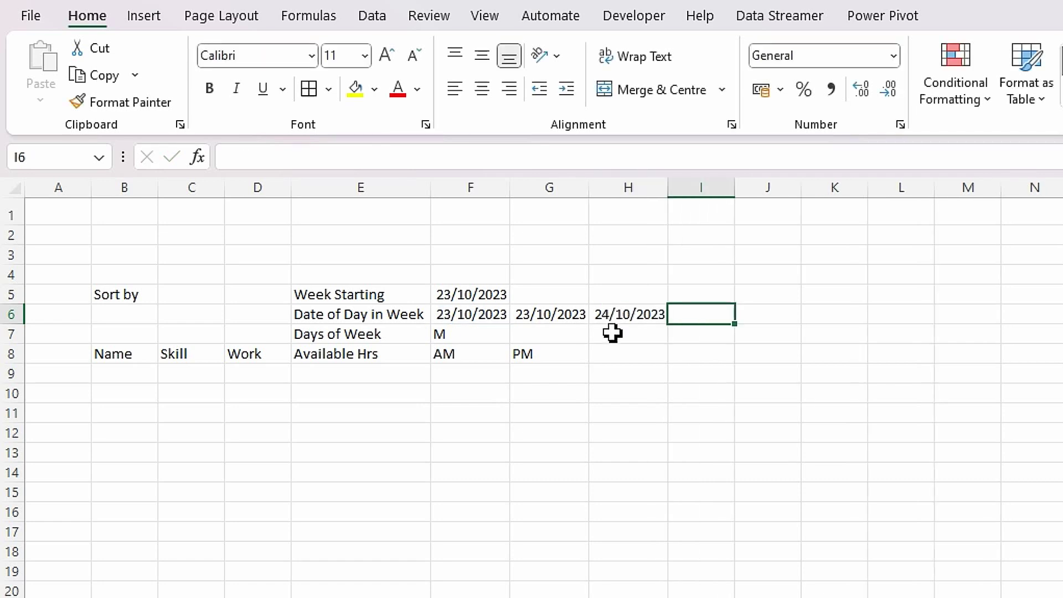
type("=")
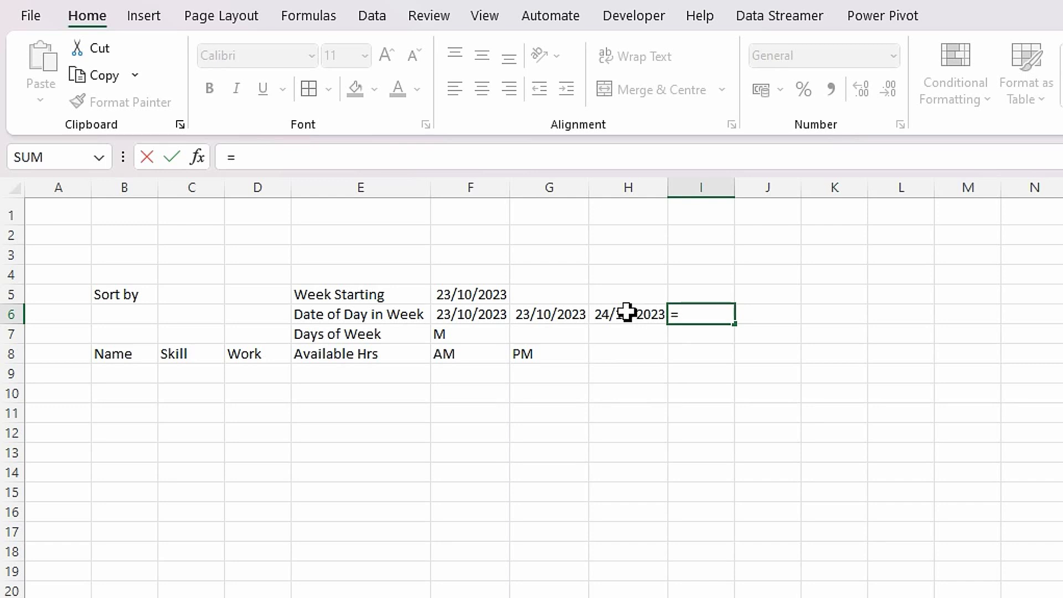
left_click(627, 313)
key("Return")
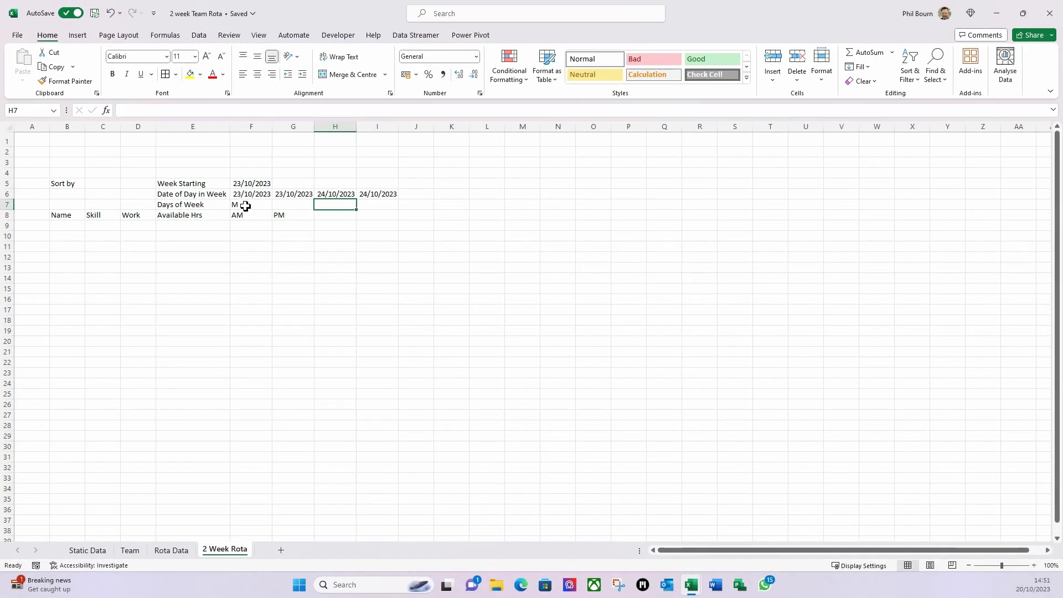
- Copy F7's day-of-week formula into H7
left_click(246, 207)
key("ctrl+c")
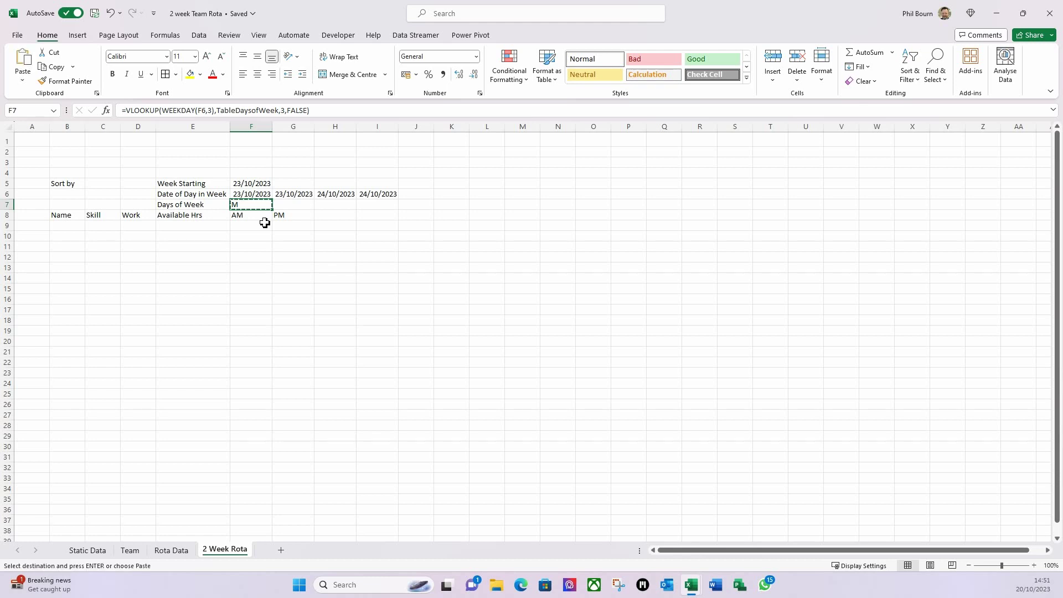
left_click(336, 205)
key("ctrl+v")
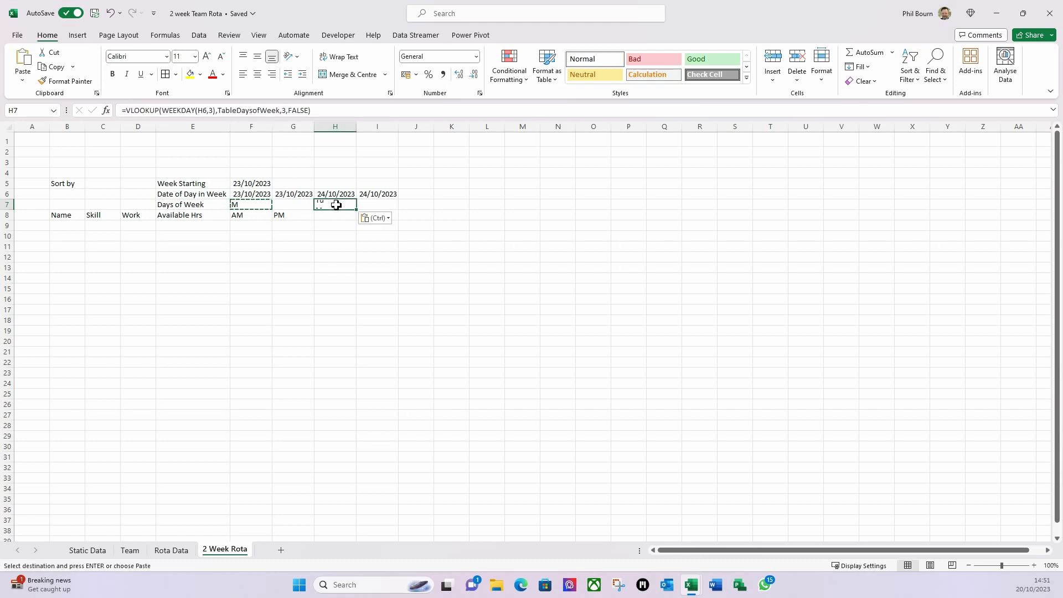
left_click(327, 268)
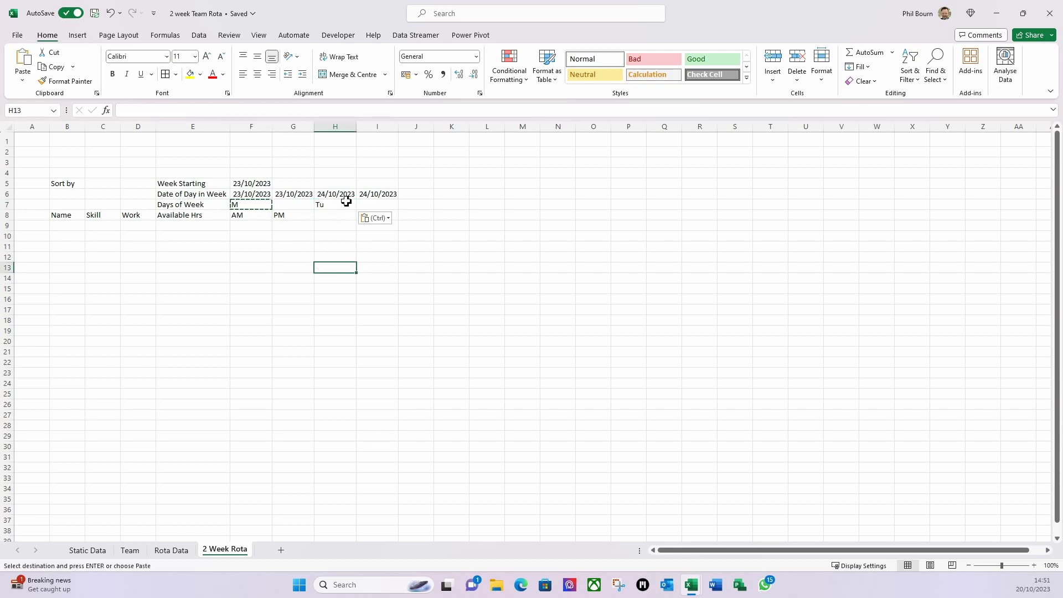
- Copy the H6:I7 Tuesday block into J6 for Wednesday and autofit columns J and K
left_click_drag(338, 198, 369, 195)
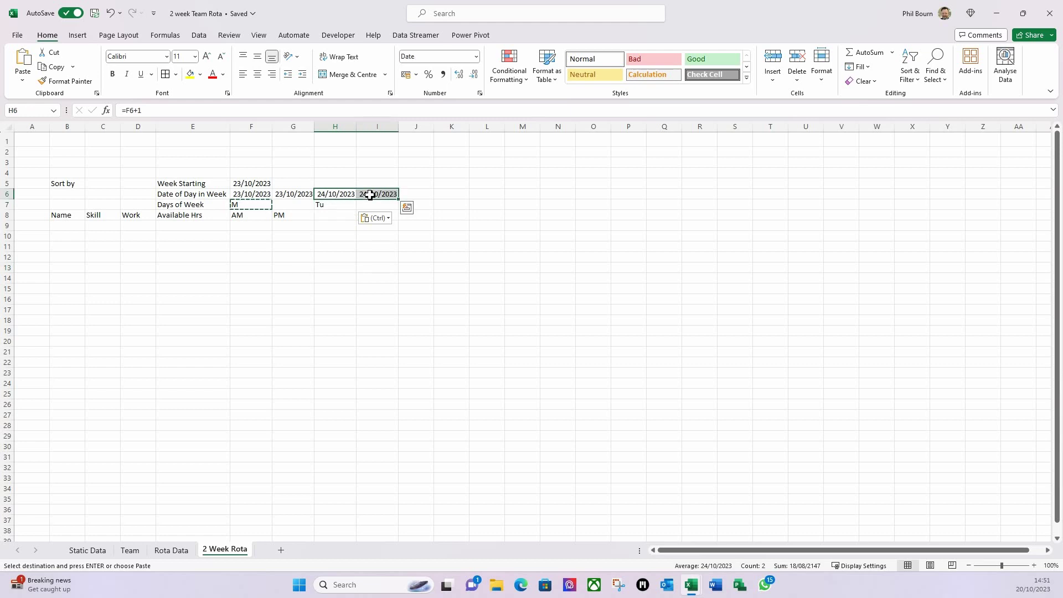
left_click_drag(370, 195, 370, 195)
key("ctrl+c")
left_click(427, 194)
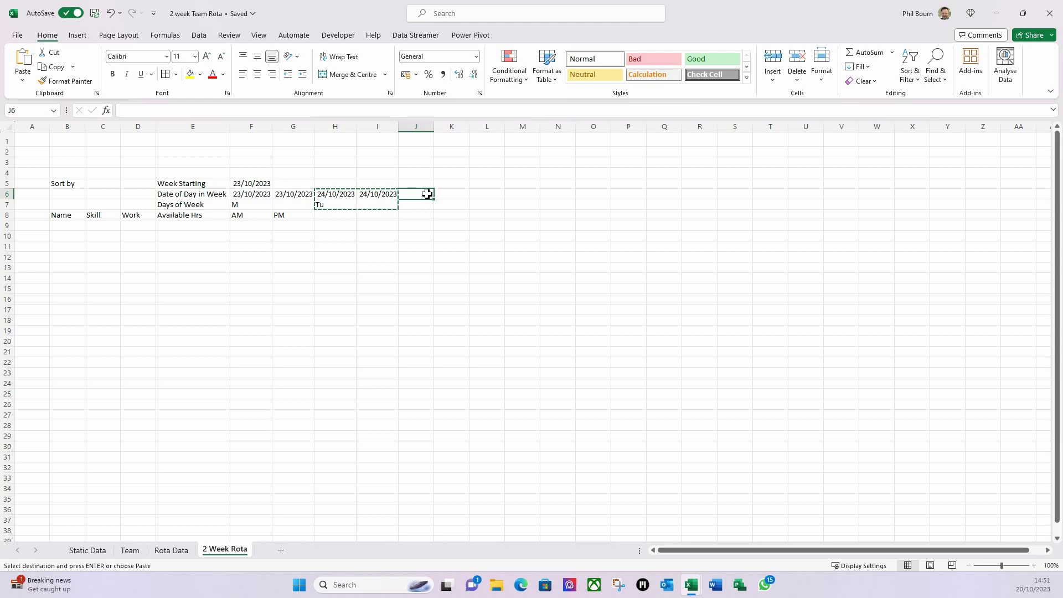
key("ctrl+v")
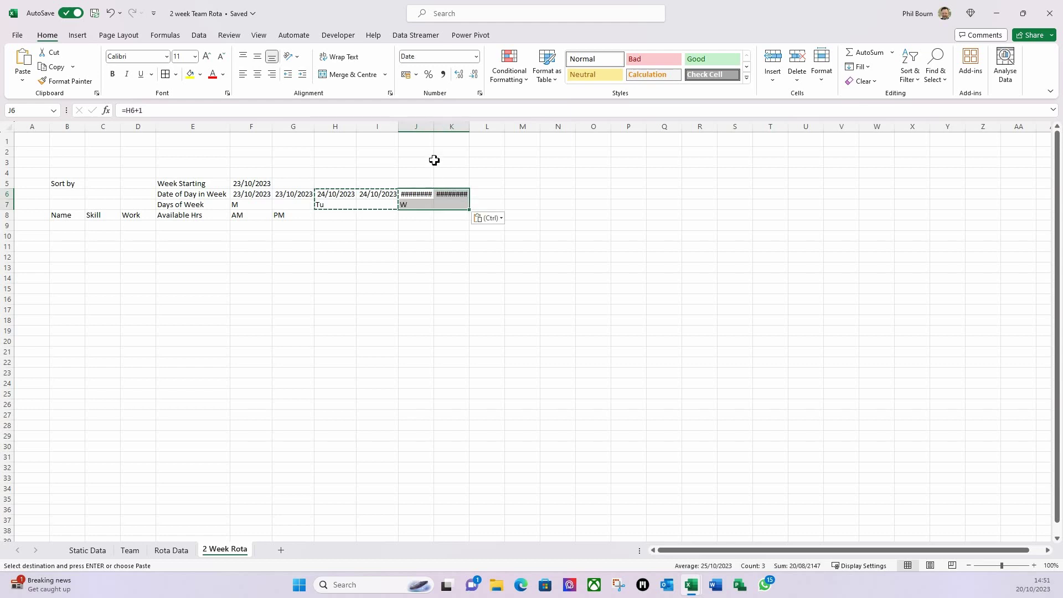
double_click(435, 130)
double_click(476, 130)
- Paste the date block into L6, N6, P6 and R6 for Thursday through Sunday
left_click(494, 195)
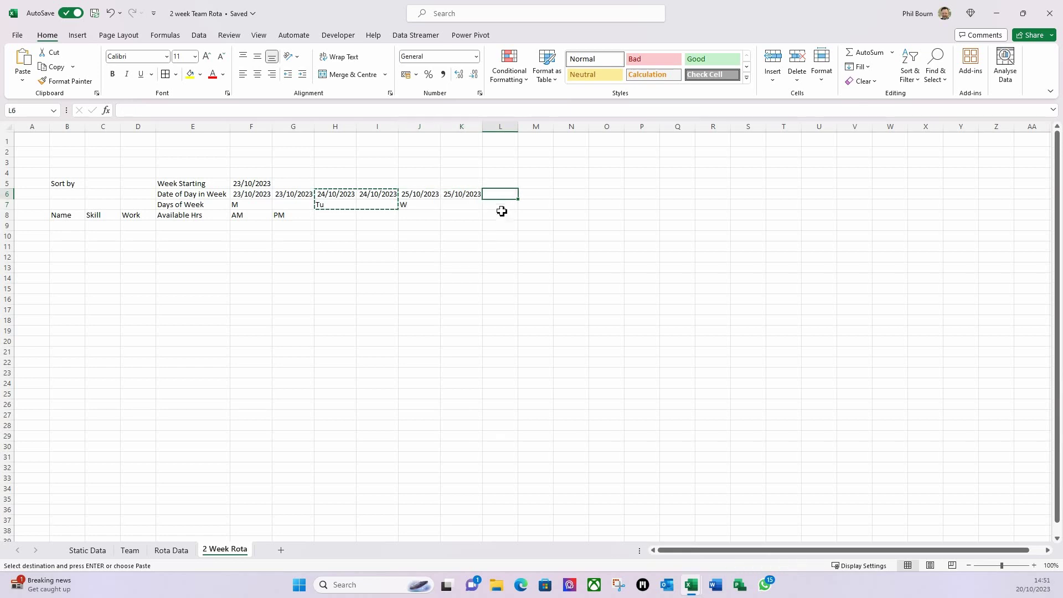
key("ctrl+v")
left_click(574, 196)
key("ctrl+v")
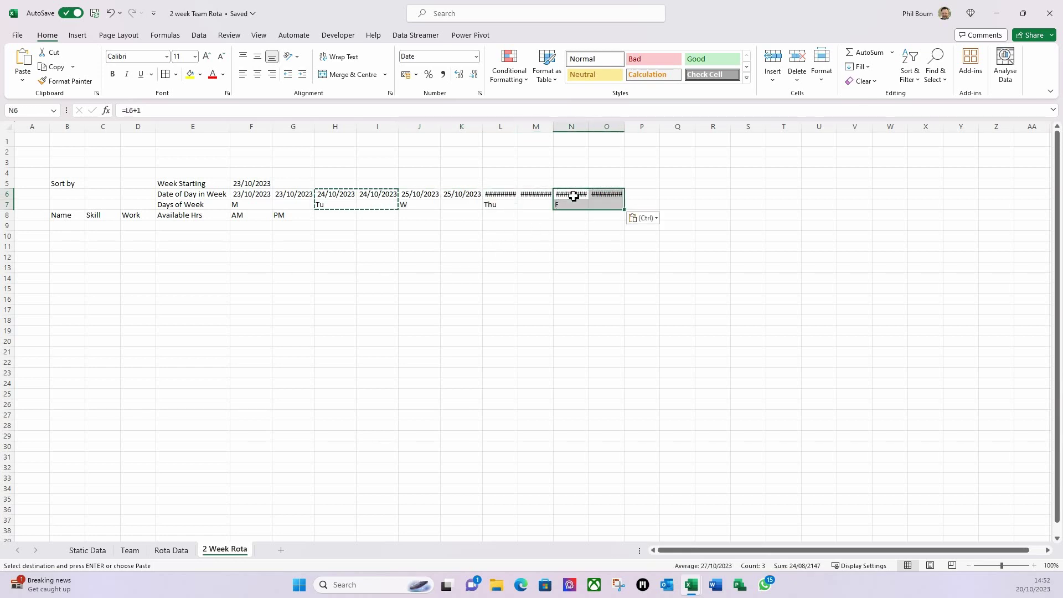
left_click(639, 197)
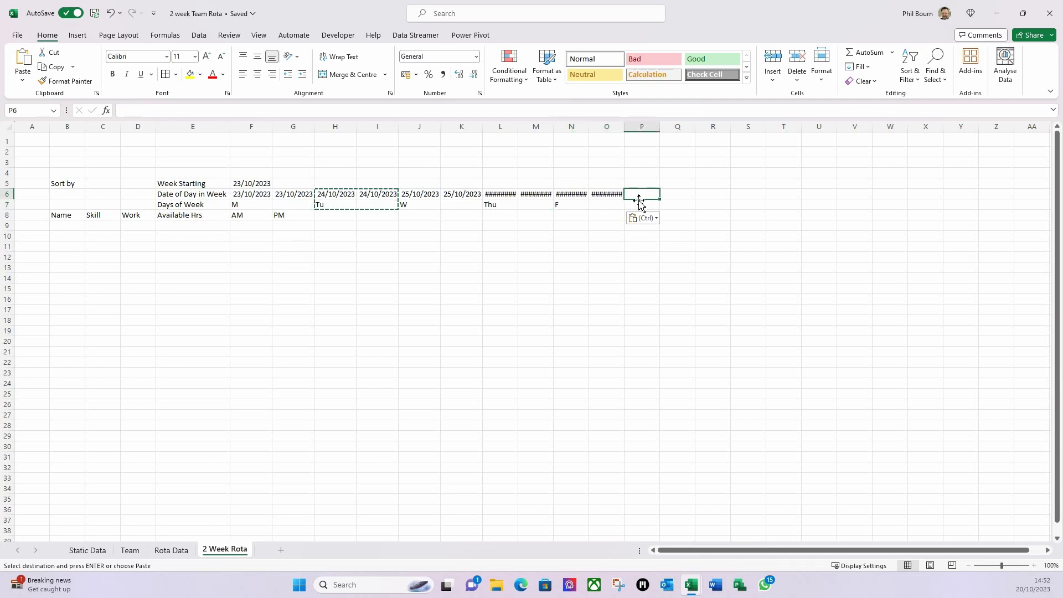
key("ctrl+v")
key("ctrl")
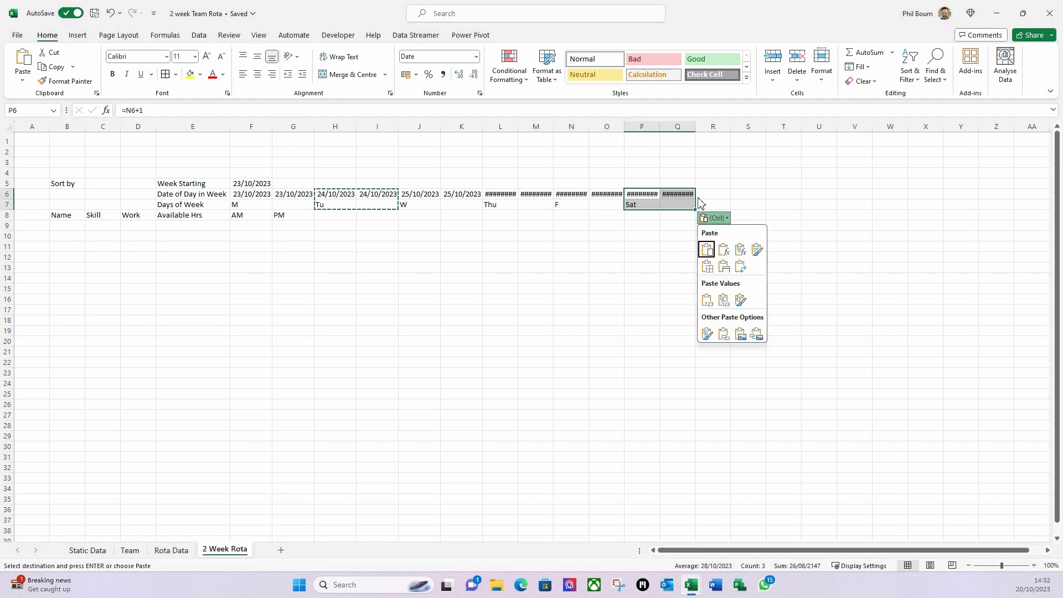
key("ctrl")
left_click(712, 195)
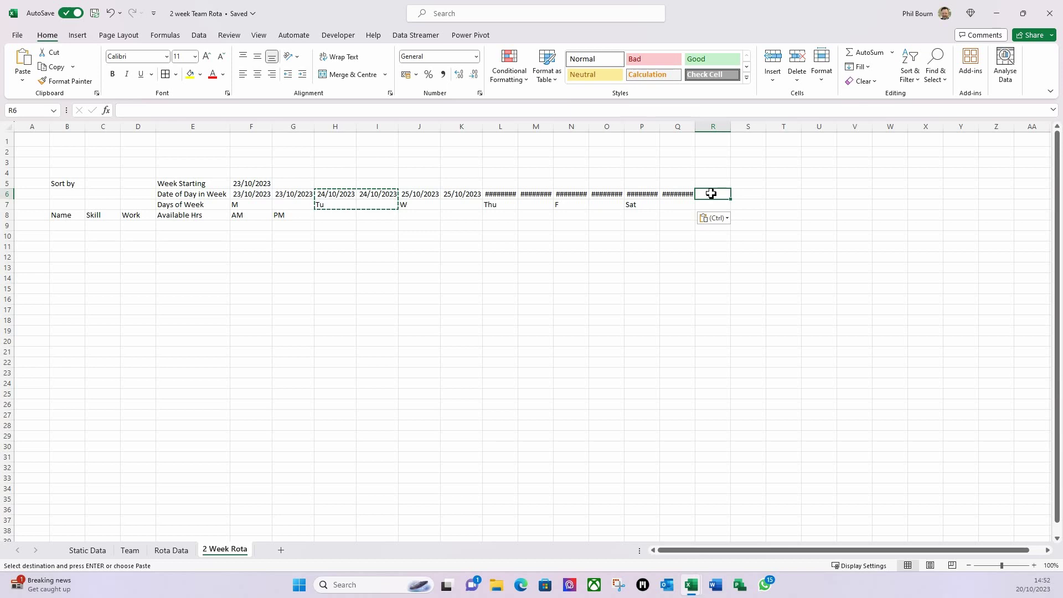
key("ctrl+v")
left_click(548, 234)
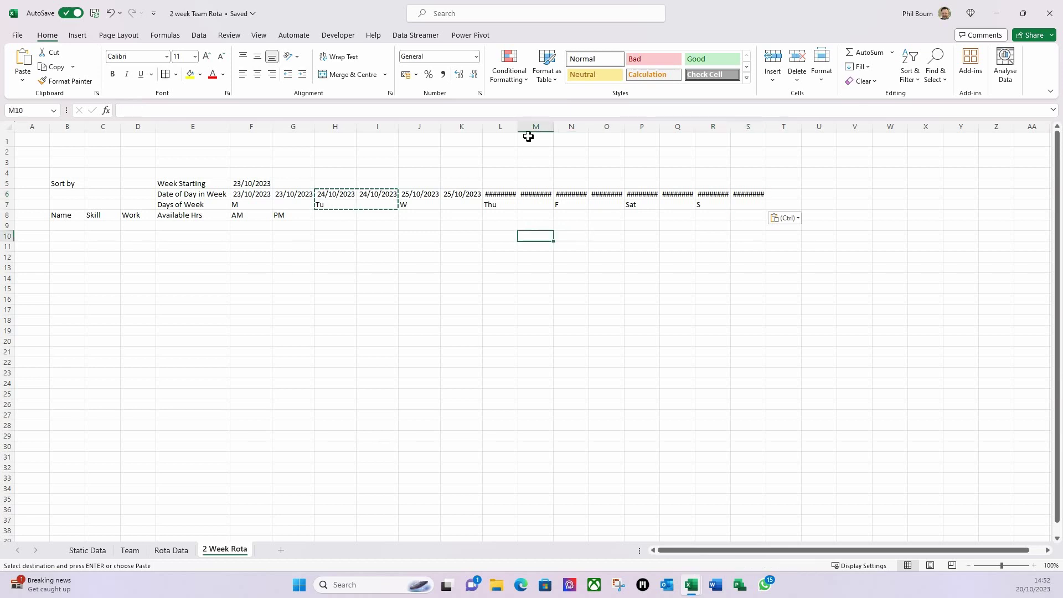
- Autofit columns L through S so every date through 29/10/2023 shows
double_click(519, 130)
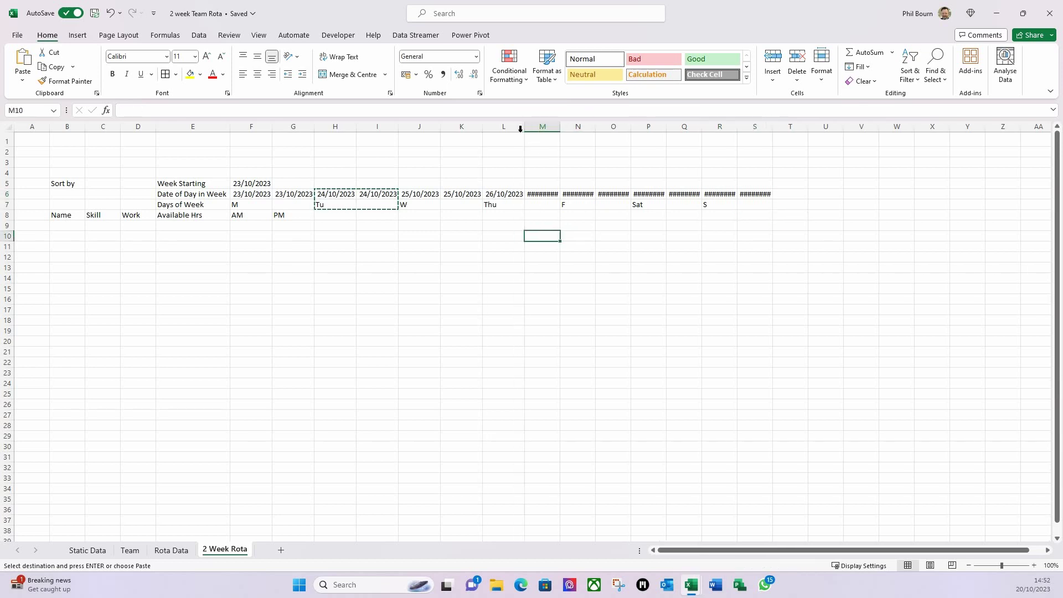
double_click(562, 130)
double_click(602, 131)
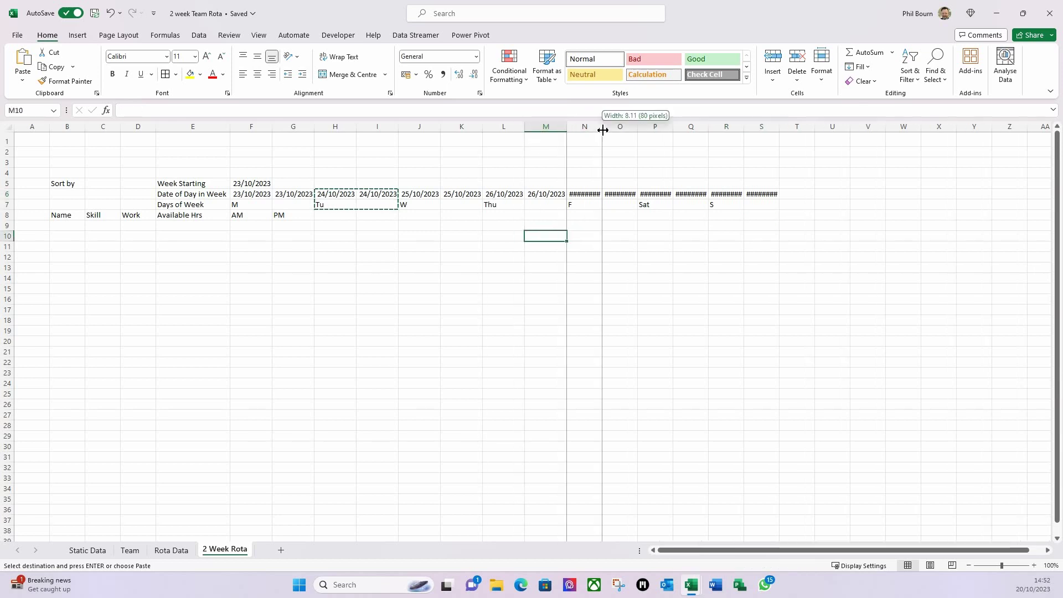
double_click(647, 130)
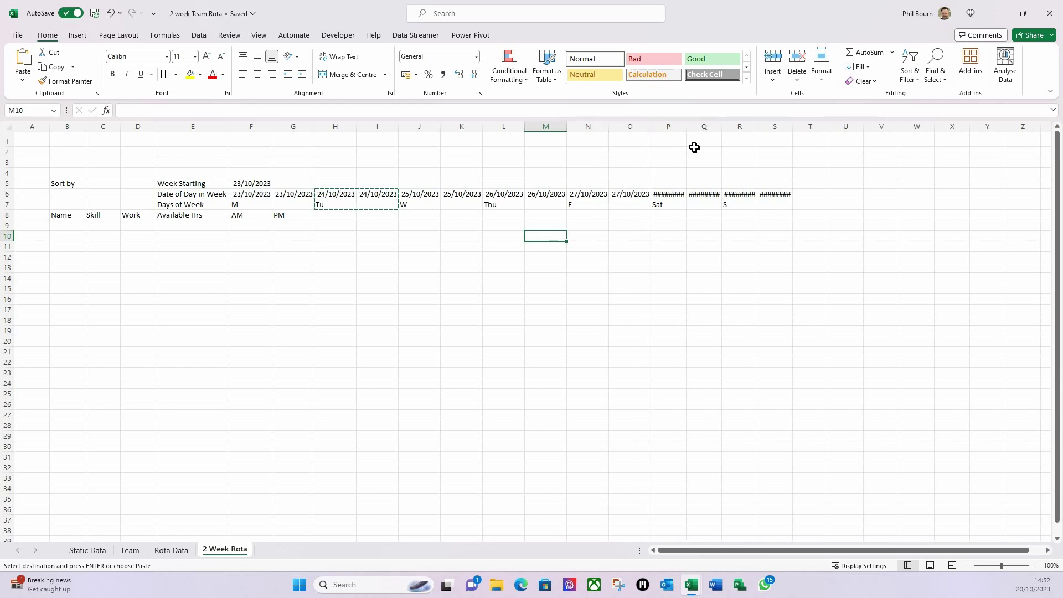
double_click(687, 131)
double_click(729, 131)
double_click(773, 130)
double_click(813, 131)
left_click(750, 268)
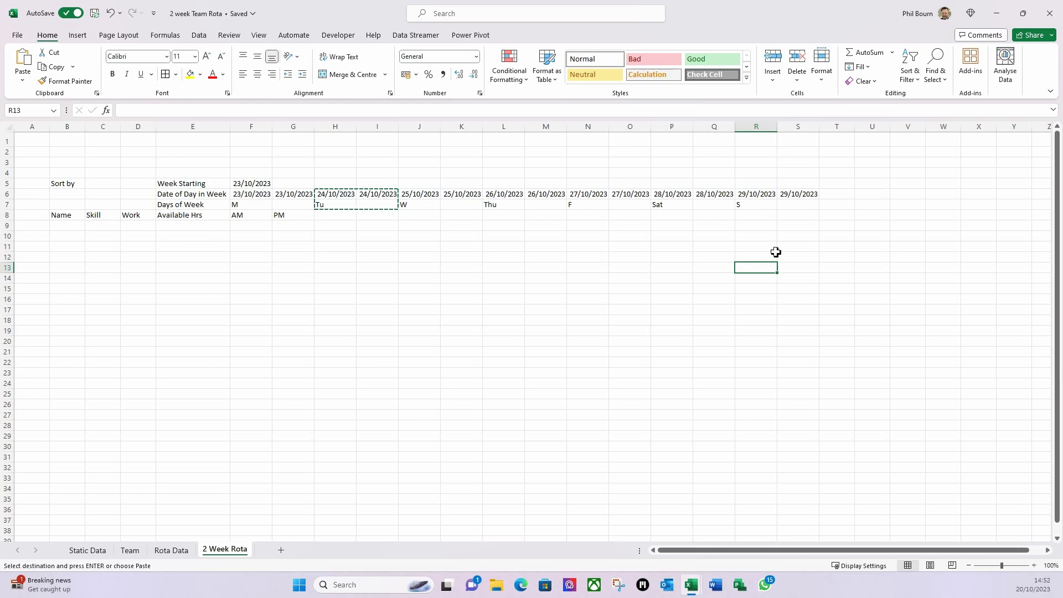
left_click(829, 185)
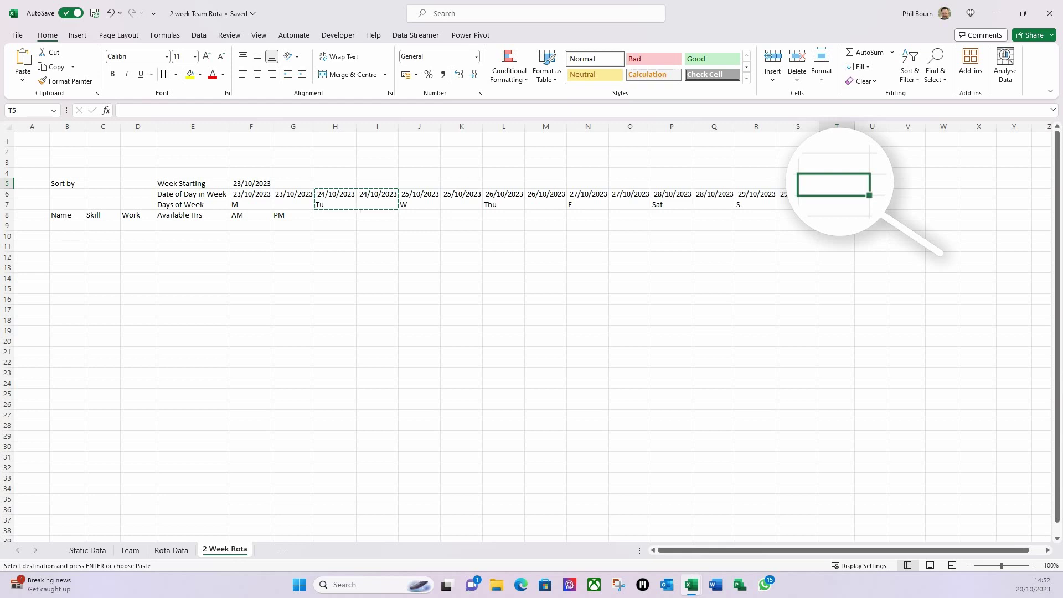
- Enter =F5+7 in T5 so week two starts on 30/10/2023
type("=")
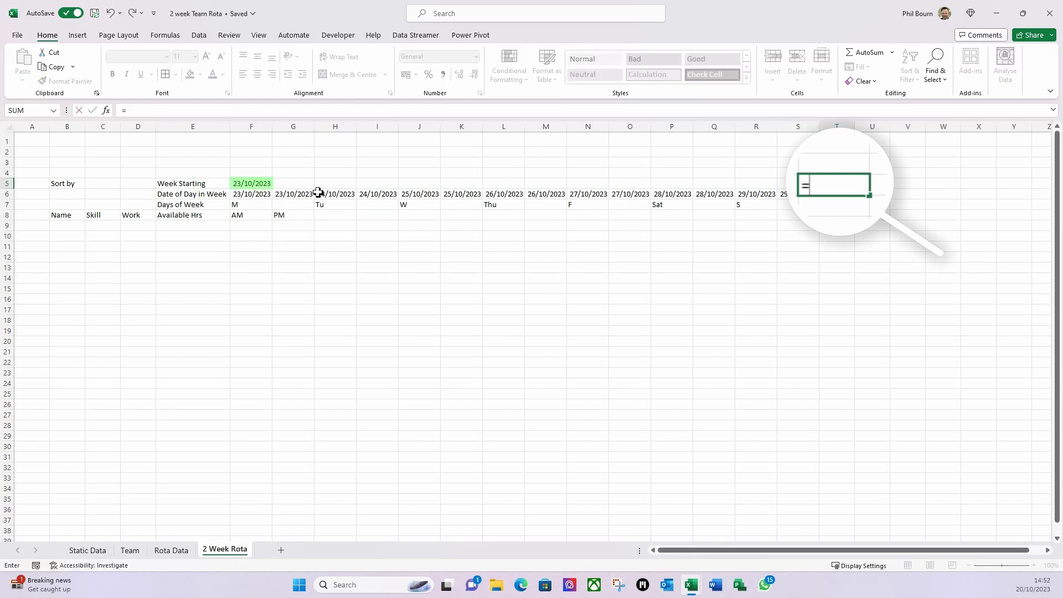
left_click(259, 184)
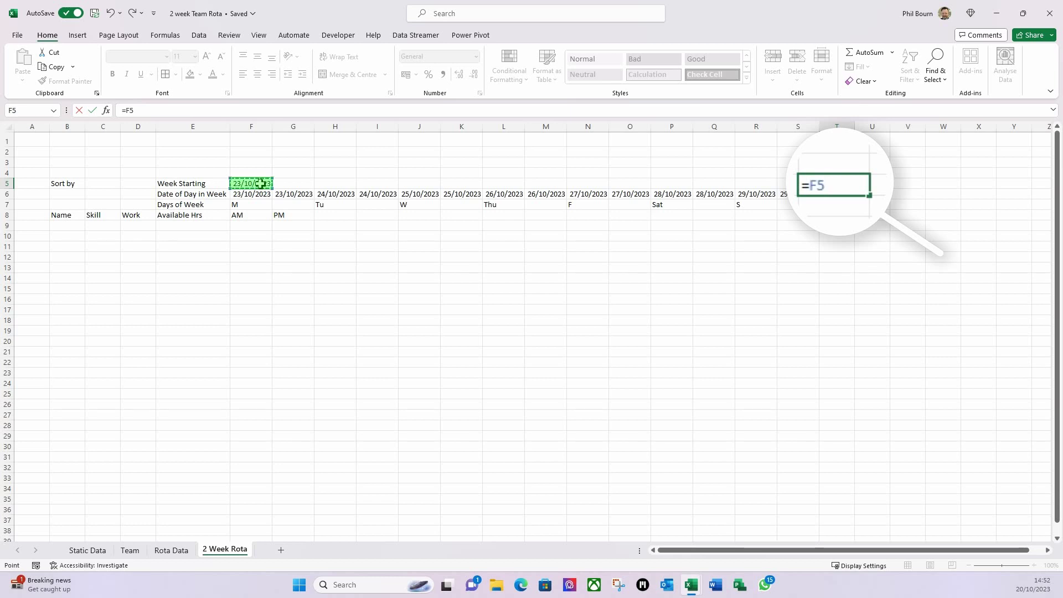
type("+7")
key("Return")
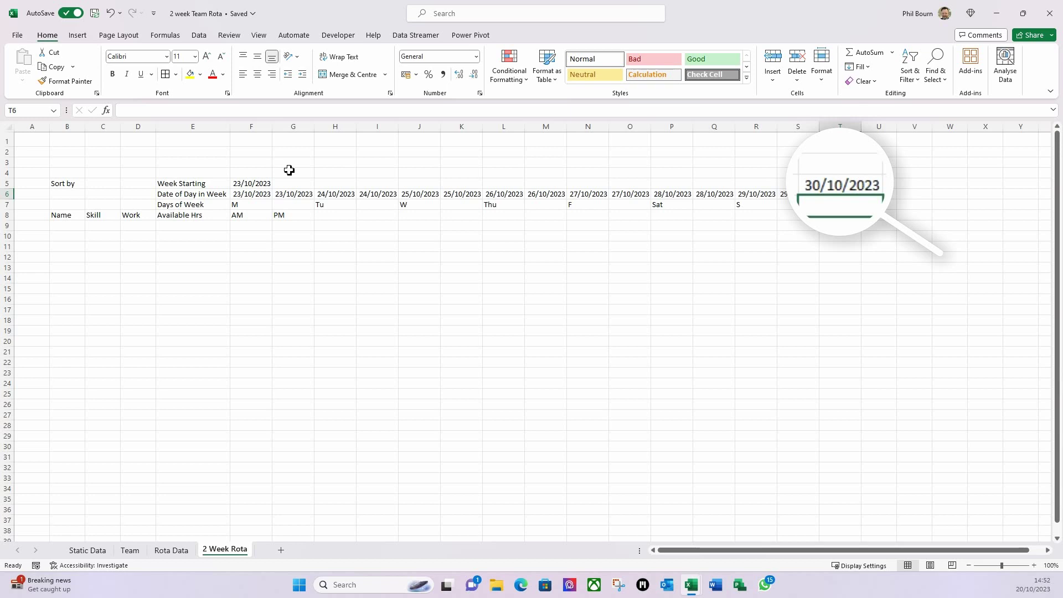
- Copy week one's dates and day labels to T6, extending week two through 05/11/2023
left_click_drag(256, 197, 782, 201)
key("ctrl+c")
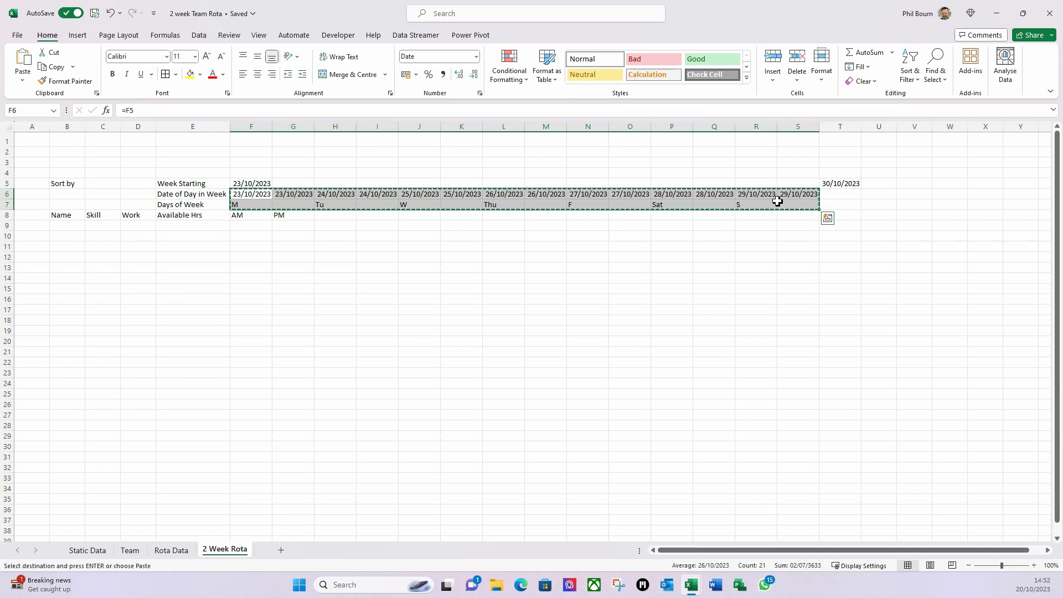
left_click(836, 195)
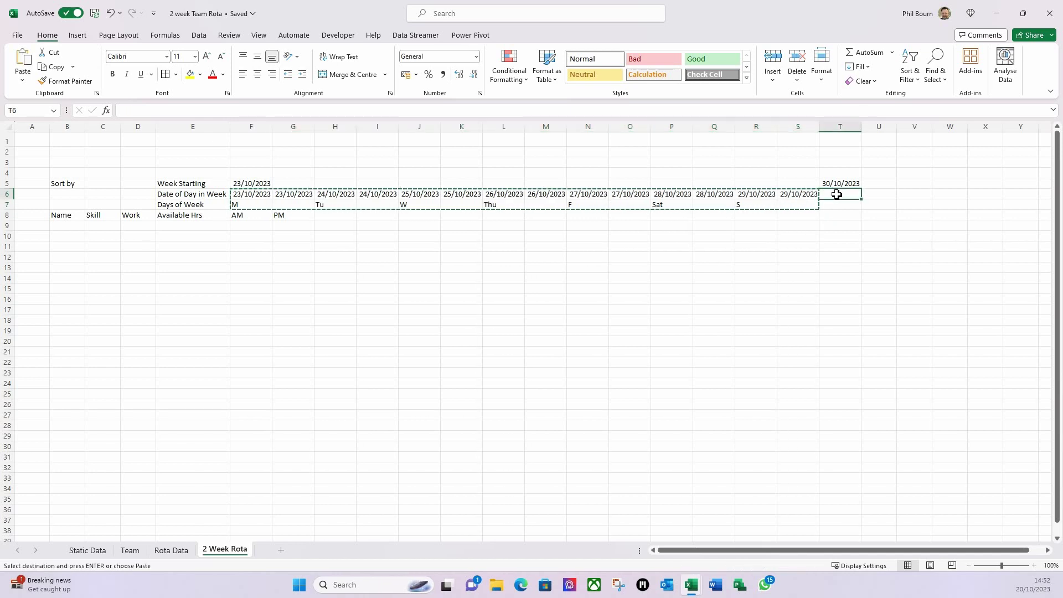
key("ctrl+v")
left_click(815, 266)
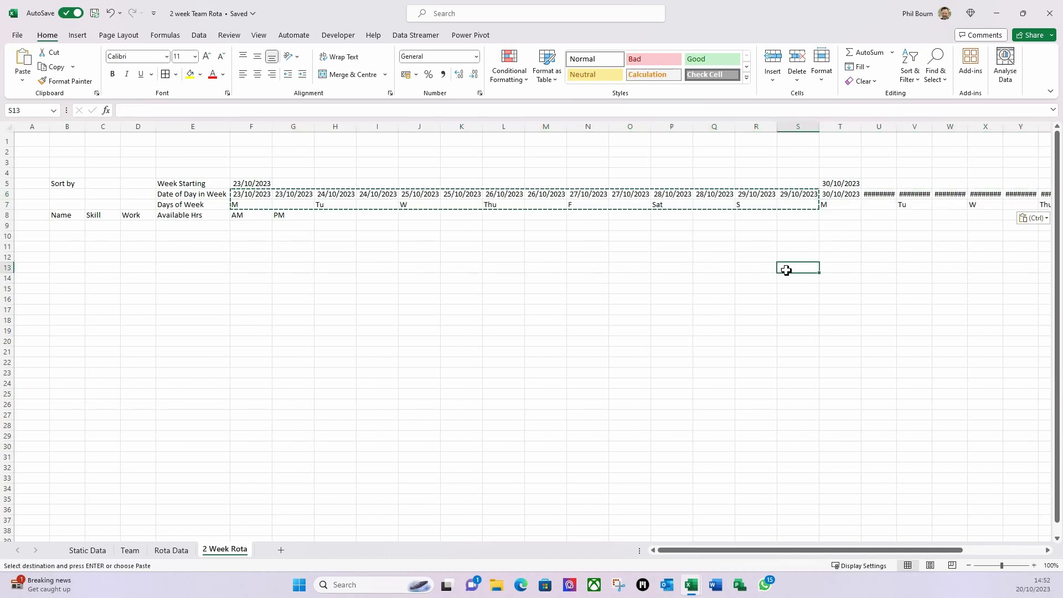
- AutoFit week two's columns U:AG so every date displays fully
double_click(897, 128)
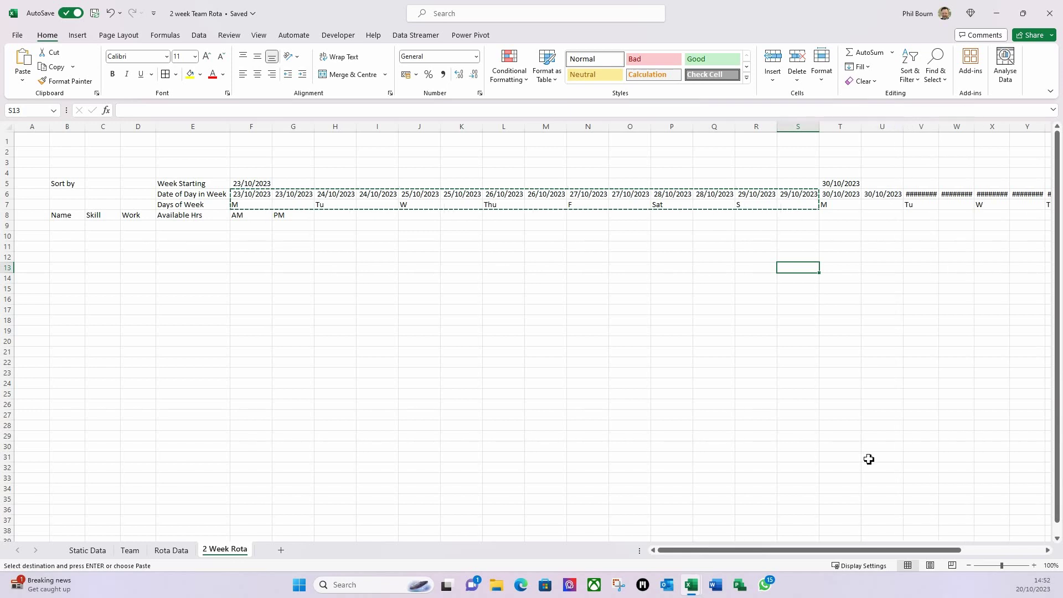
left_click_drag(806, 550, 840, 551)
left_click_drag(766, 127, 944, 131)
double_click(946, 127)
left_click(876, 278)
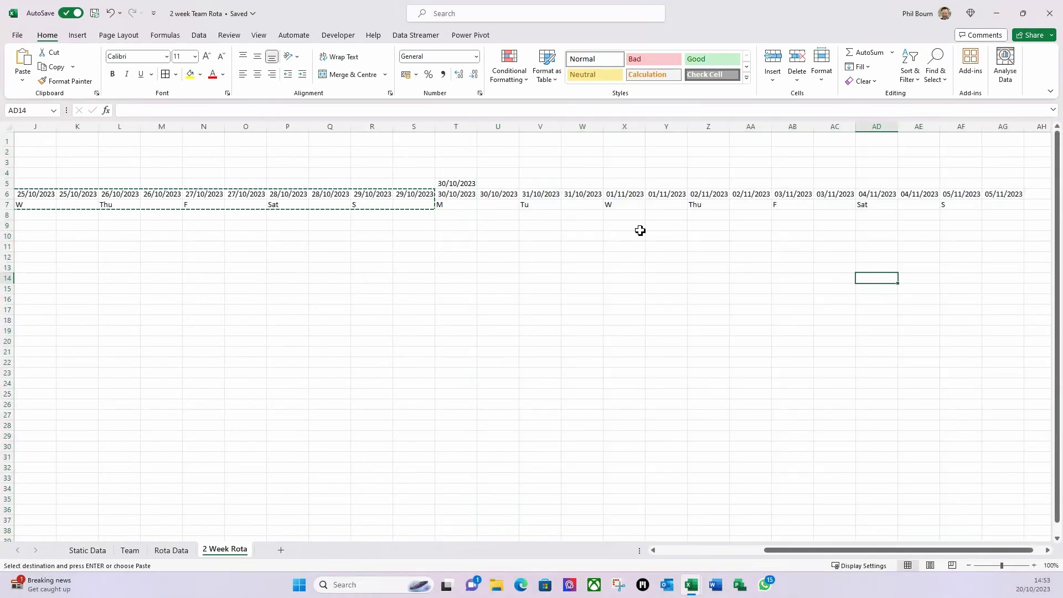
left_click(611, 206)
key("Left")
key("Left")
key("Left")
key("Left")
key("Left")
key("Left")
key("Left")
key("Left")
key("Left")
key("Left")
key("Left")
key("Left")
key("Left")
key("Left")
key("Left")
key("Left")
key("Left")
key("Left")
key("Left")
key("Left")
key("Left")
key("Left")
key("Left")
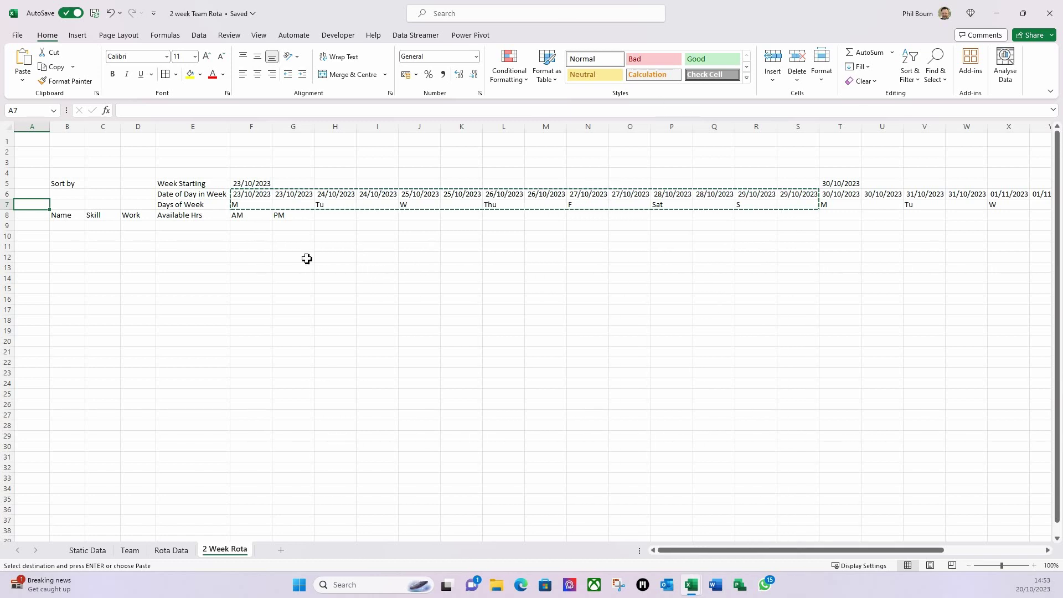
- Copy the AM/PM labels from F8:G8 under each week-one day, Tuesday through Sunday
left_click_drag(243, 217, 282, 224)
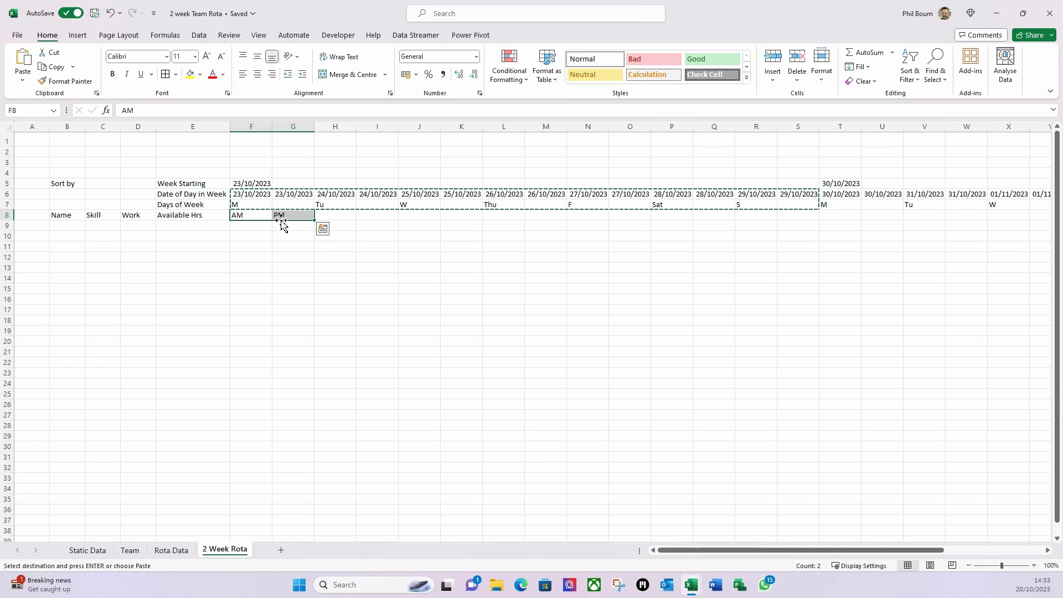
key("ctrl+c")
left_click(330, 215)
key("ctrl+v")
left_click(421, 216)
key("ctrl+v")
left_click(501, 214)
key("ctrl+v")
left_click(576, 215)
key("ctrl+v")
left_click(662, 215)
key("ctrl+v")
left_click(744, 215)
key("ctrl+v")
- Fill week two's row 8 with AM/PM labels by pasting F8:S8 at T8
left_click(842, 215)
key("ctrl+v")
left_click(923, 215)
key("ctrl+v")
scroll(1018, 442, "right", 4)
left_click_drag(103, 215, 643, 215)
key("ctrl+c")
left_click(699, 215)
key("ctrl+v")
left_click(614, 225)
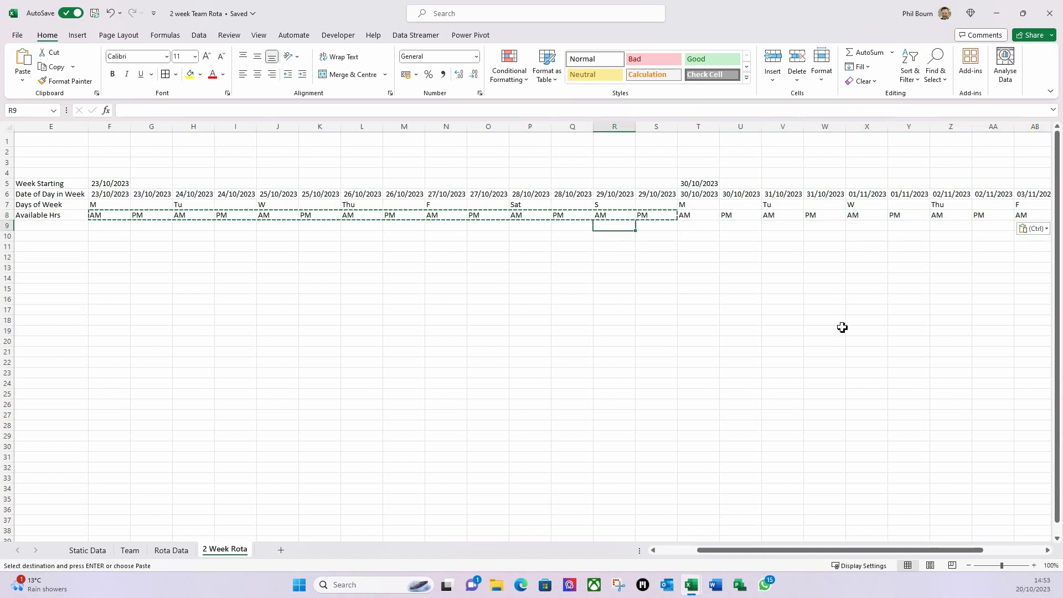
- Select B9 and begin the staff list formula with =so
scroll(761, 554, "left", 4)
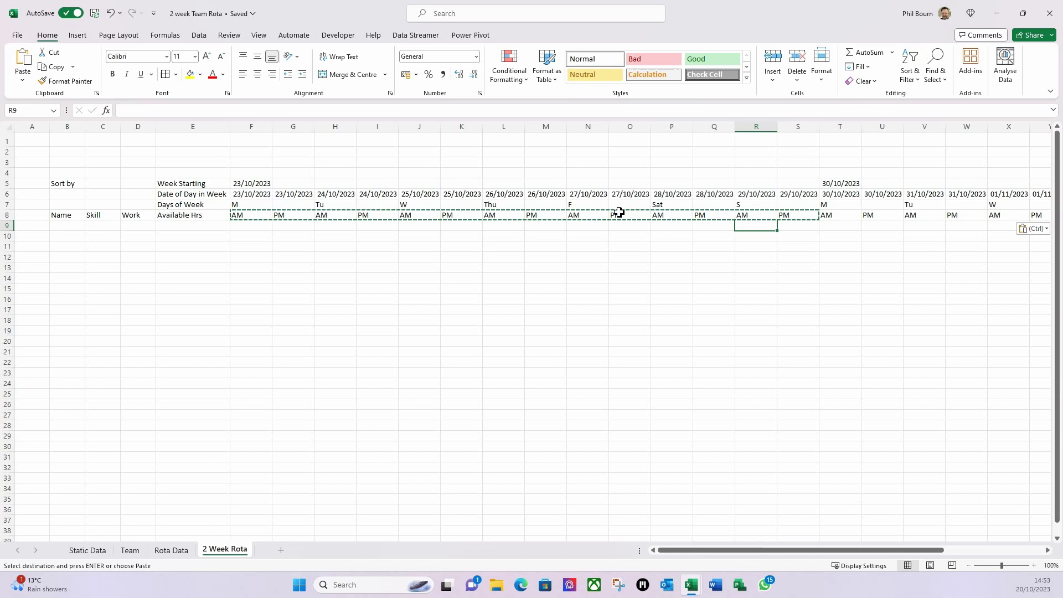
left_click(345, 237)
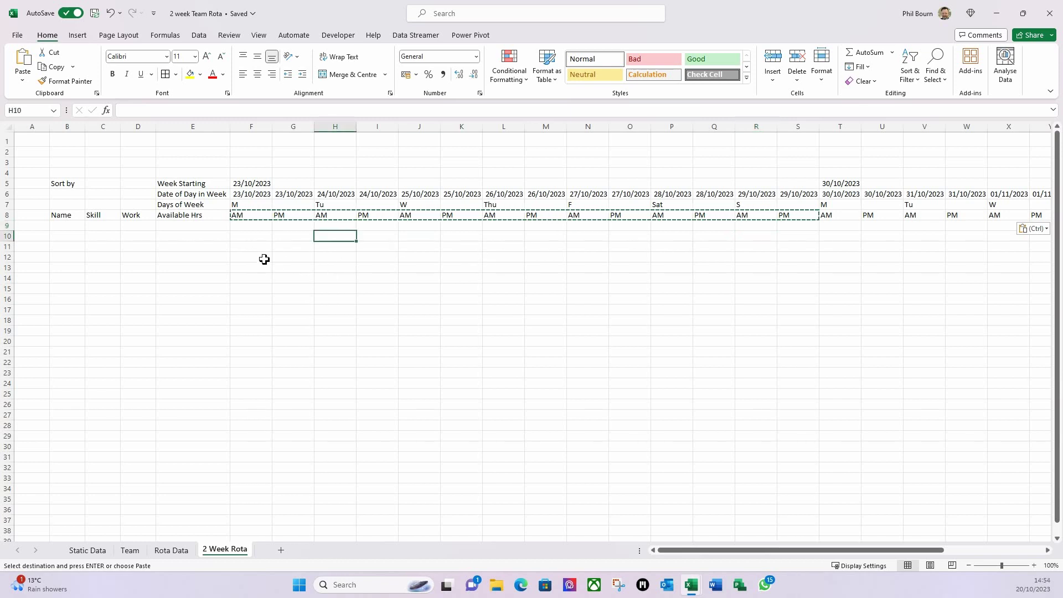
left_click(193, 226)
left_click(68, 229)
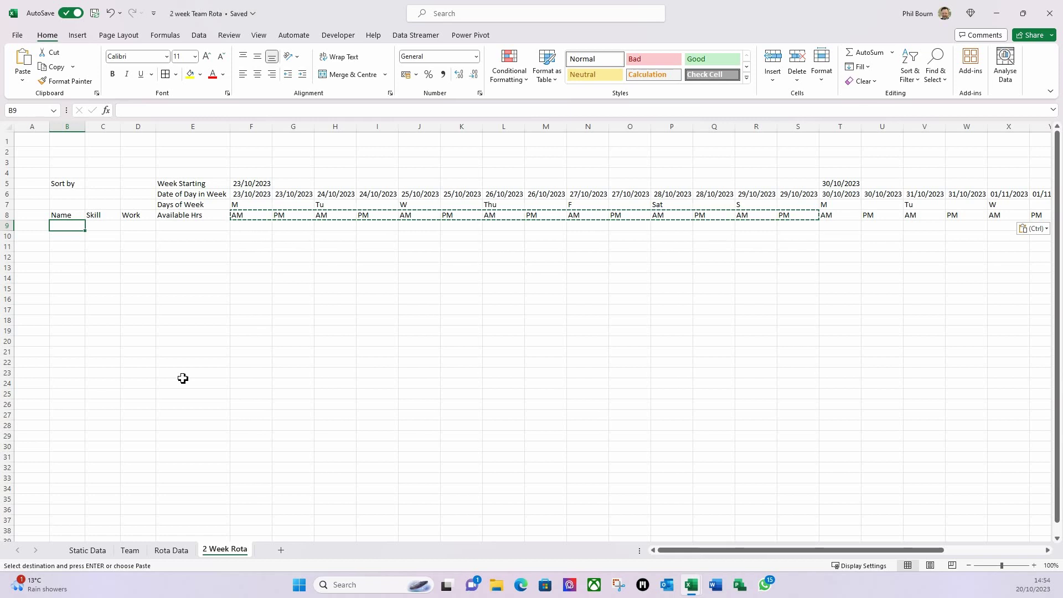
type("=")
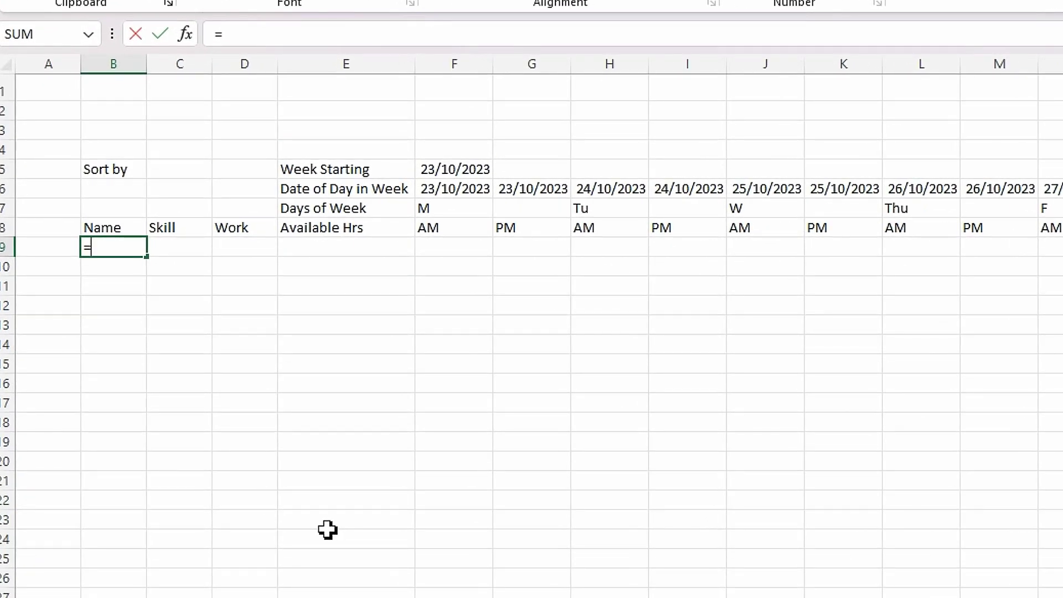
type("so")
- Enter =SORT(TableTeam[[Name]:[Skill Set]]) in B9 to spill the team alphabetically
key("Tab")
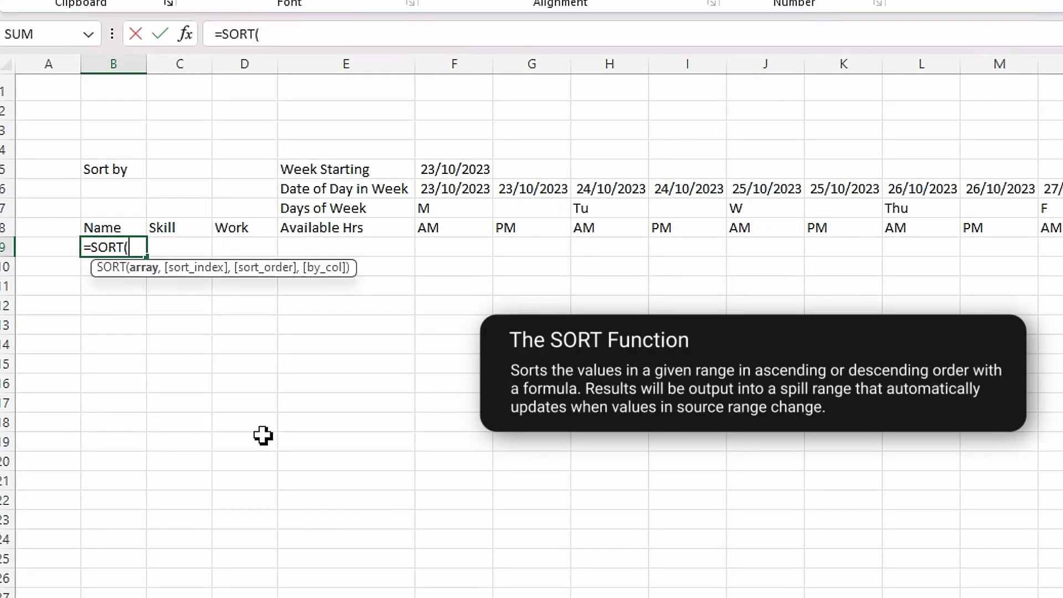
type("tab")
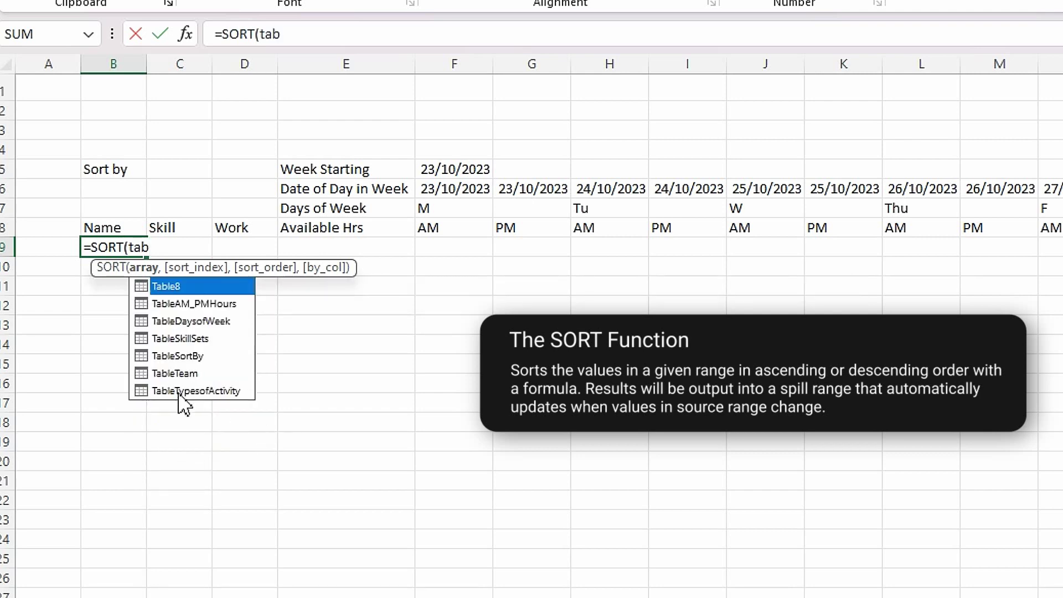
double_click(188, 374)
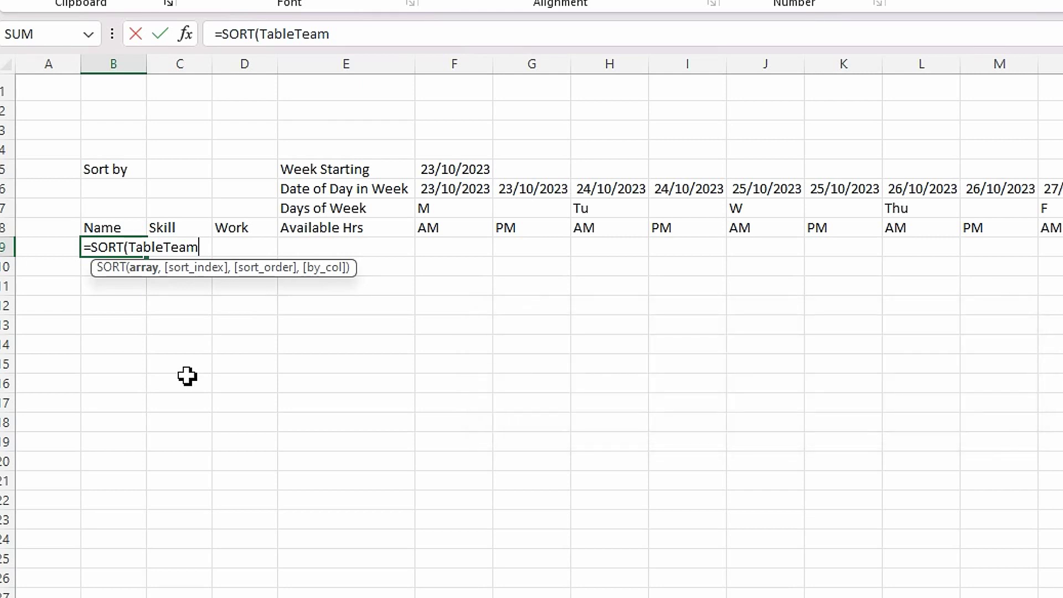
type("[[")
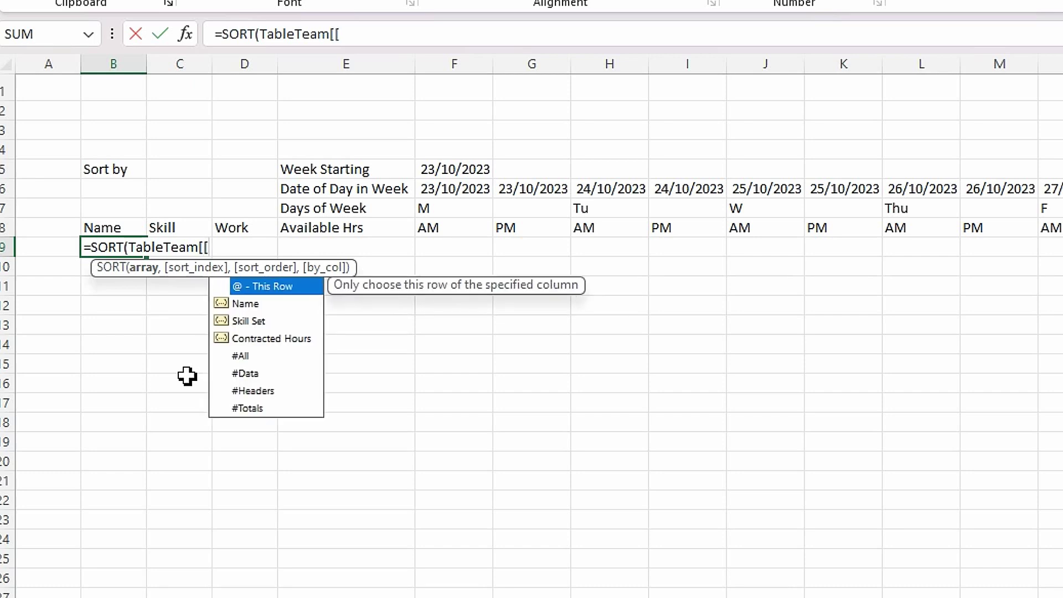
double_click(249, 305)
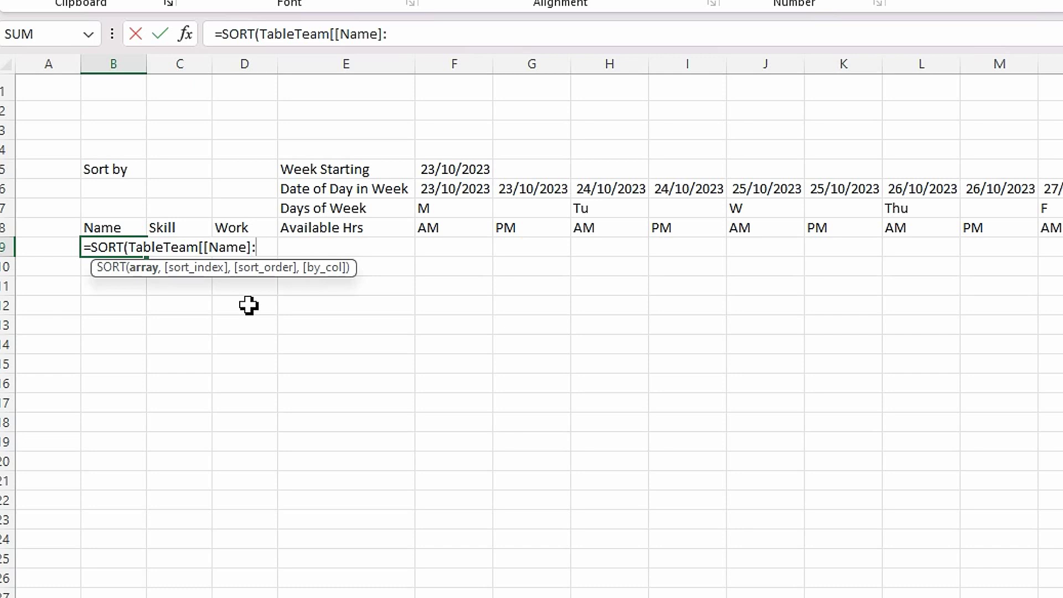
type("[")
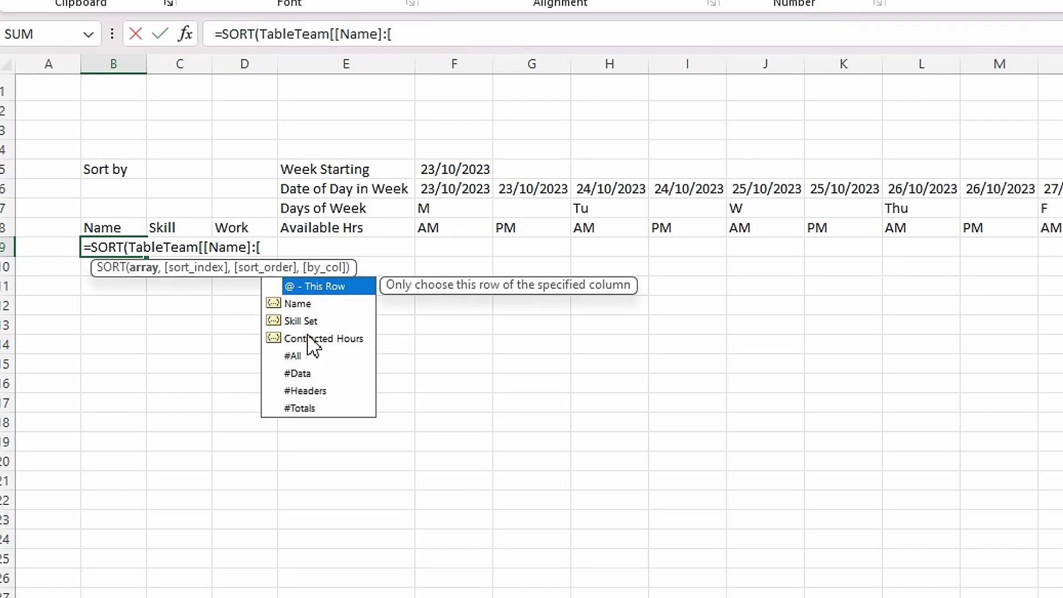
double_click(300, 322)
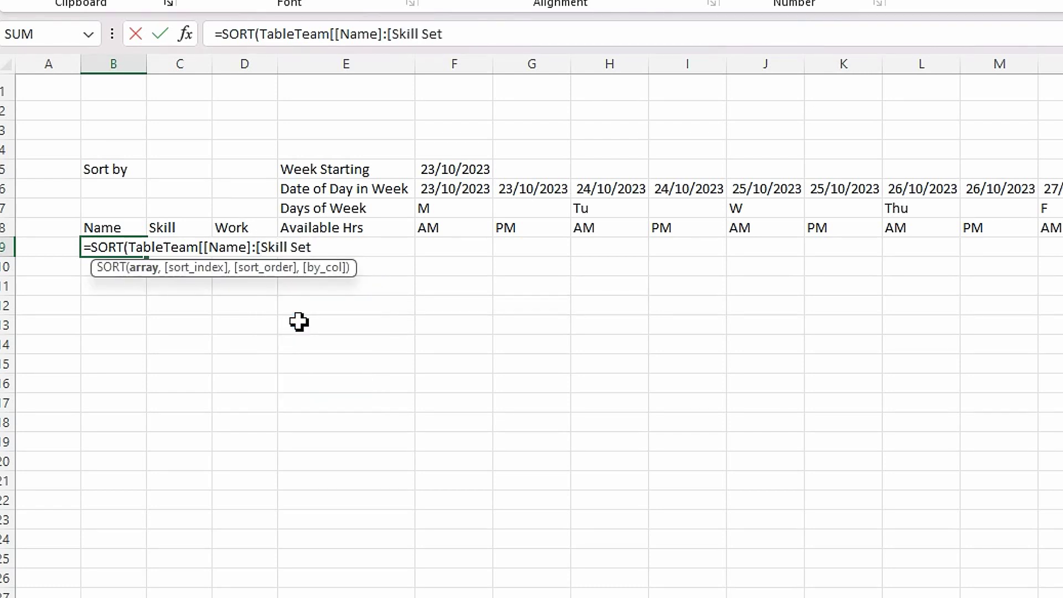
type("]])")
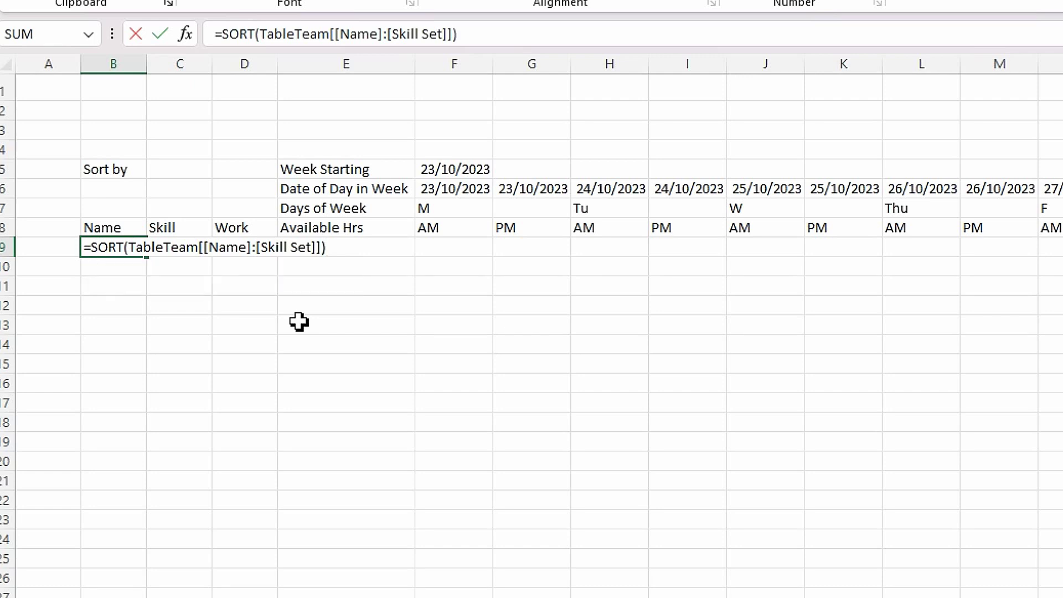
key("Return")
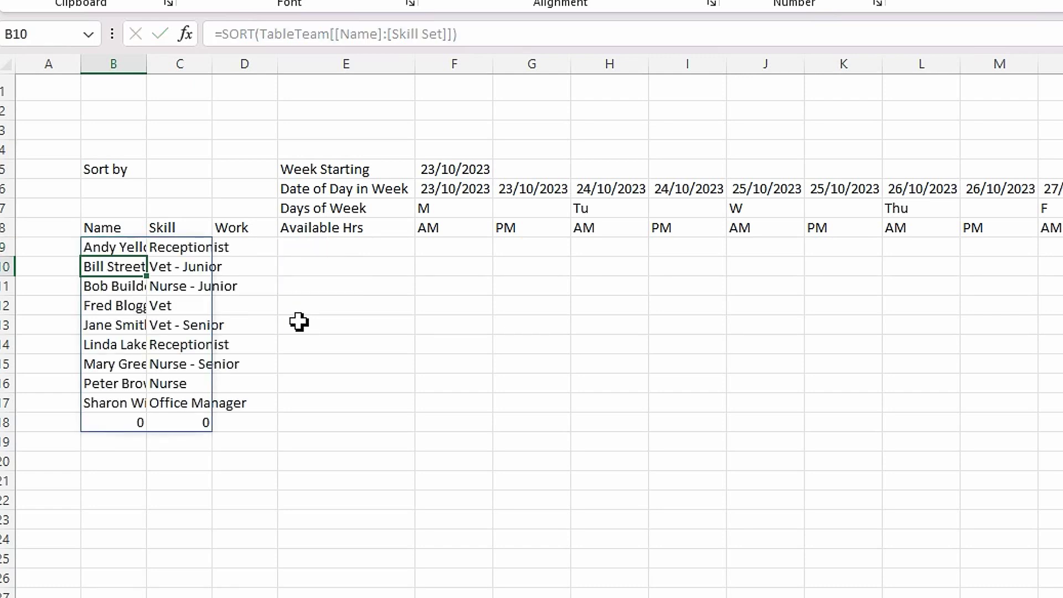
- AutoFit columns B and C and check the spilled list against the TableTeam source
double_click(147, 65)
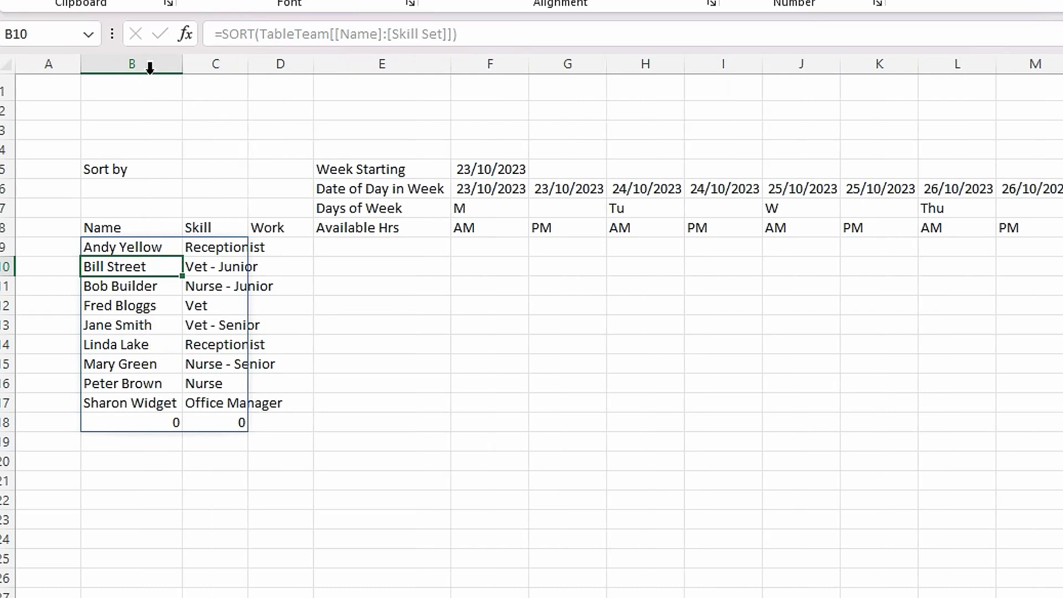
double_click(248, 65)
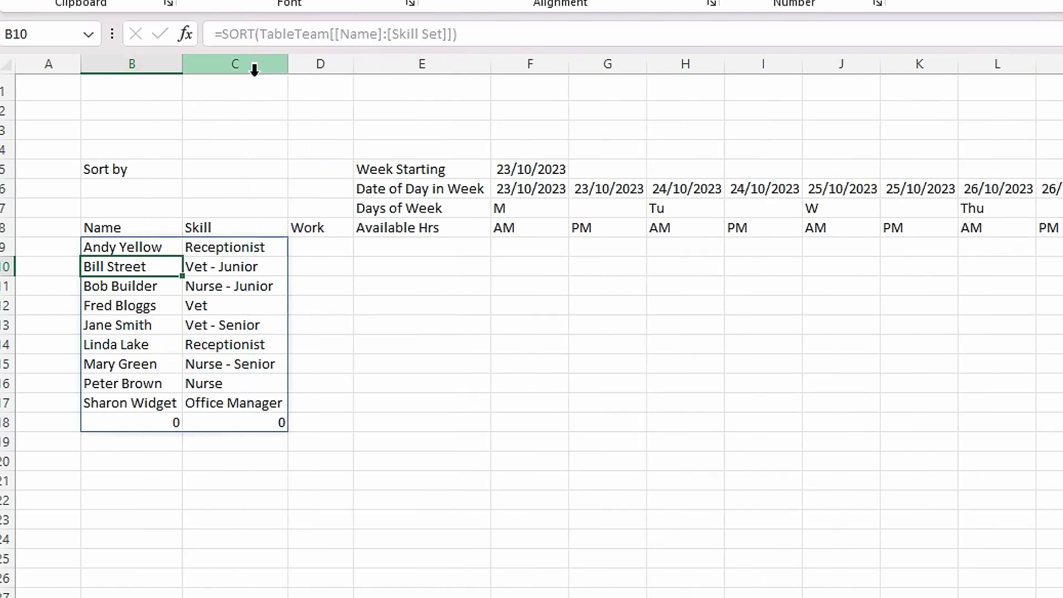
left_click(367, 373)
left_click(222, 292)
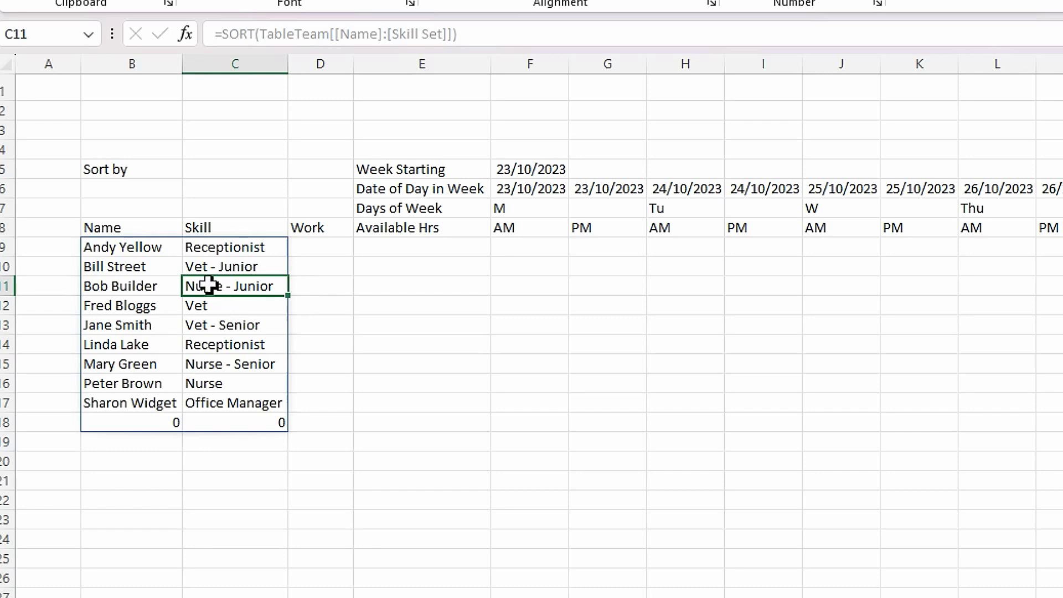
left_click(124, 247)
left_click(107, 409)
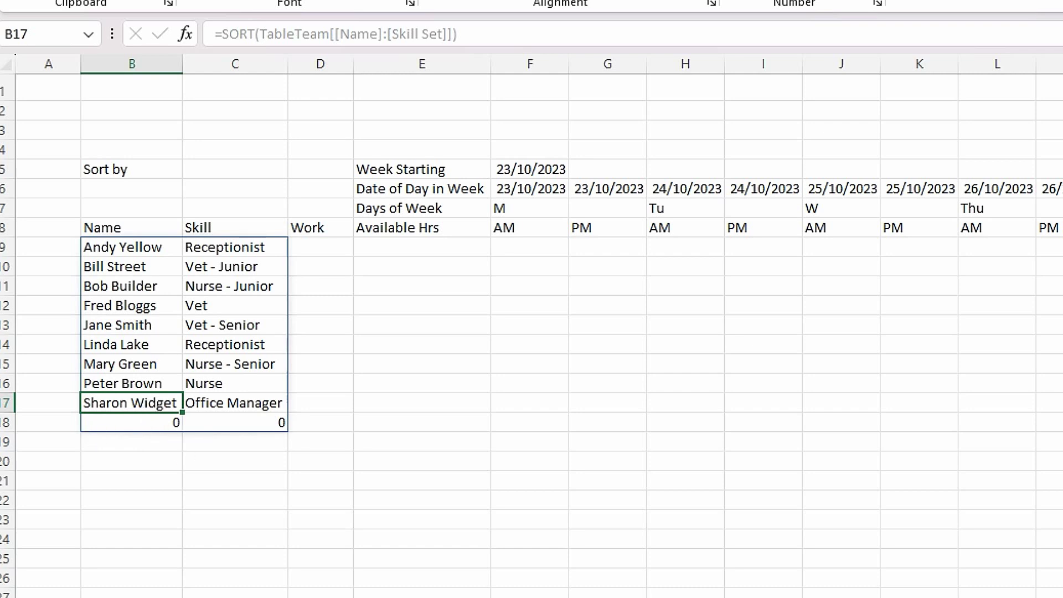
key("ctrl+Page_Up")
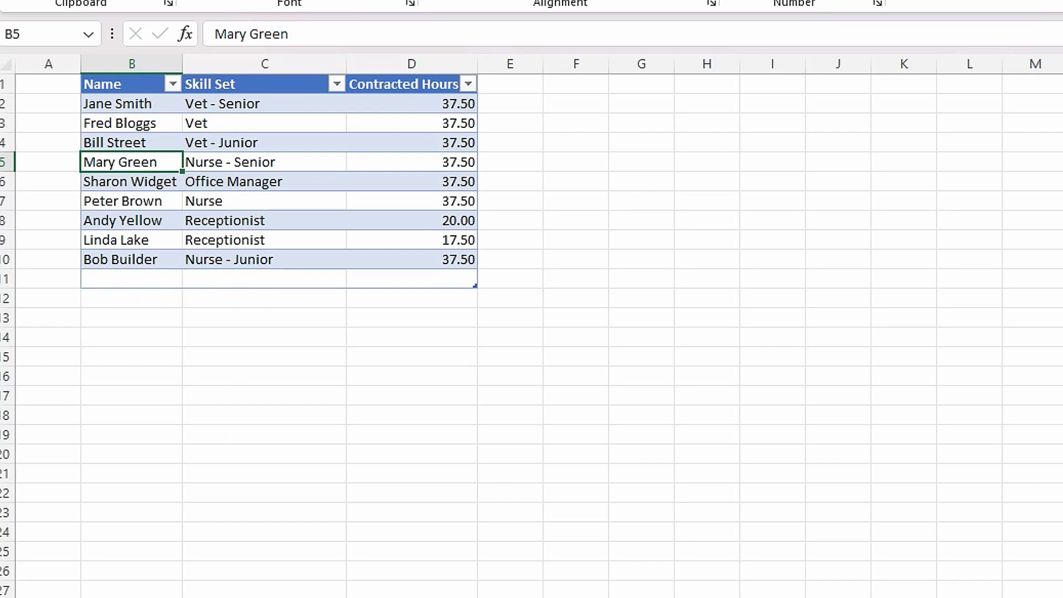
key("ctrl+Page_Down")
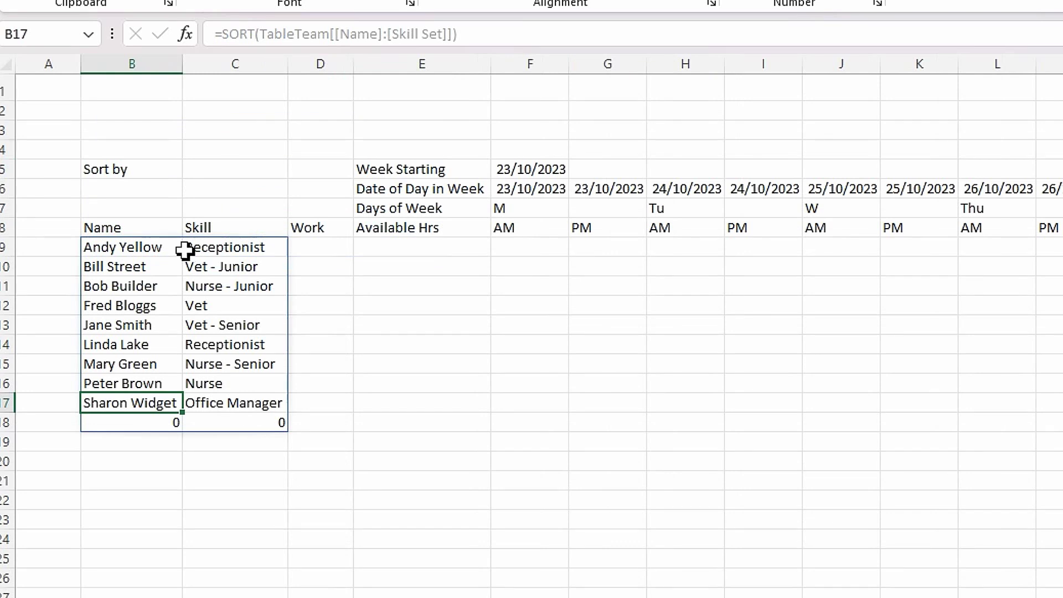
left_click(148, 249)
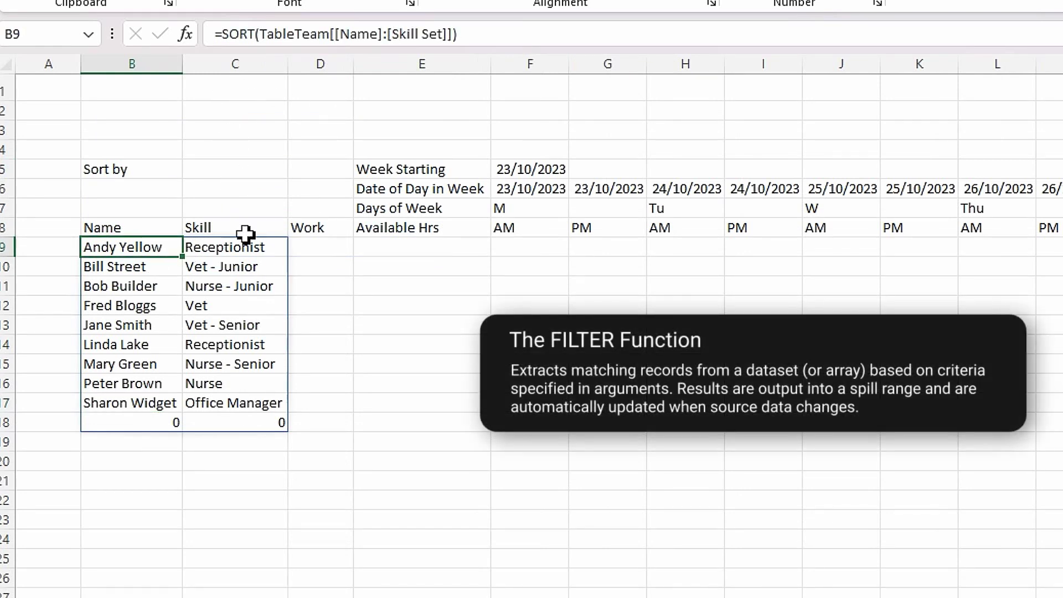
- Change B9 to =FILTER(SORT(TableTeam[[Name]:[Skill Set]]),TableTeam[Name]<>"")
left_click(222, 34)
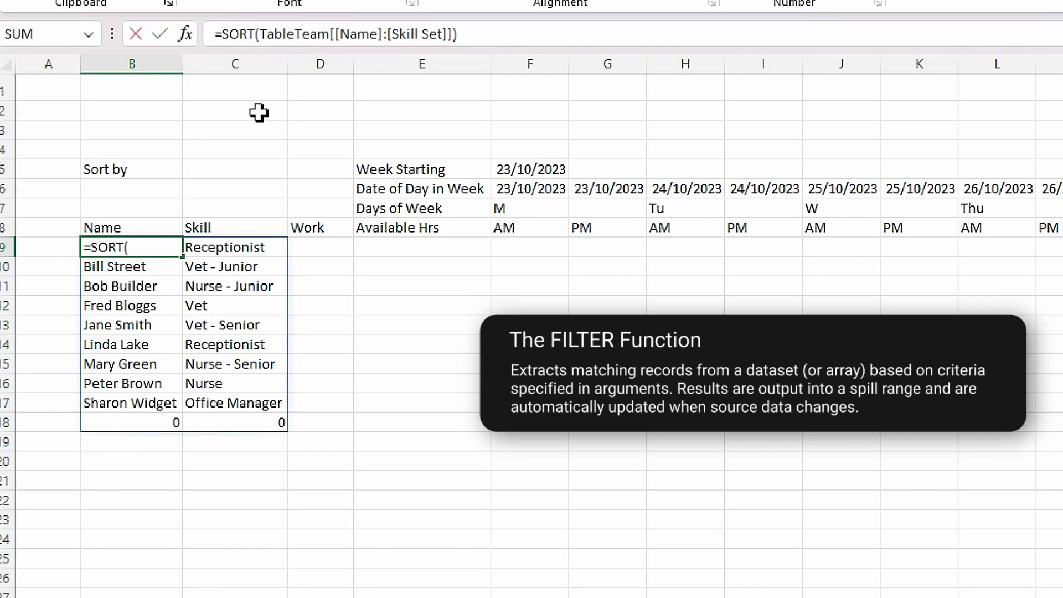
type("filter")
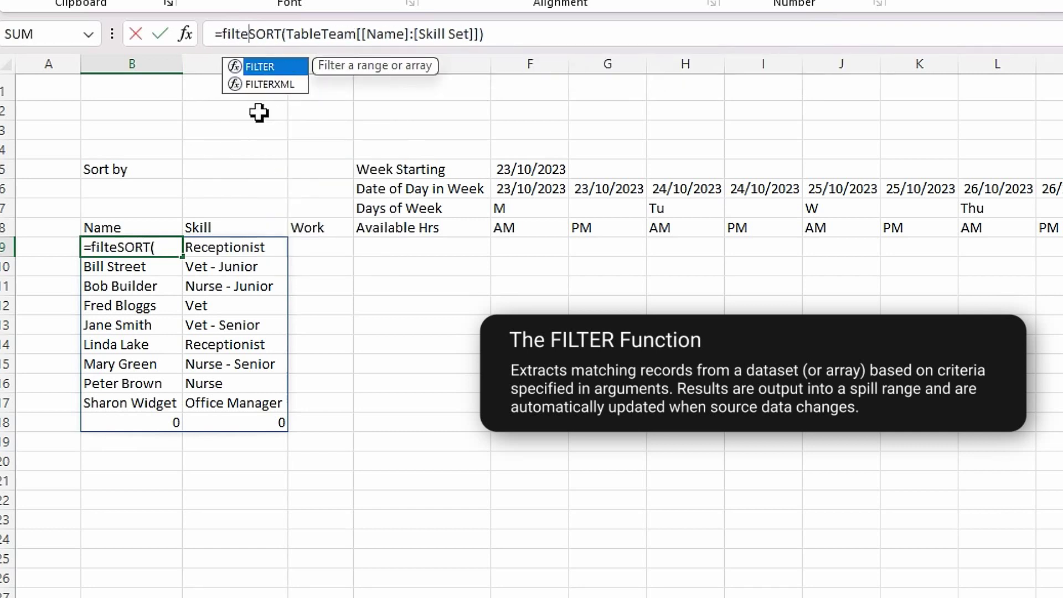
key("Tab")
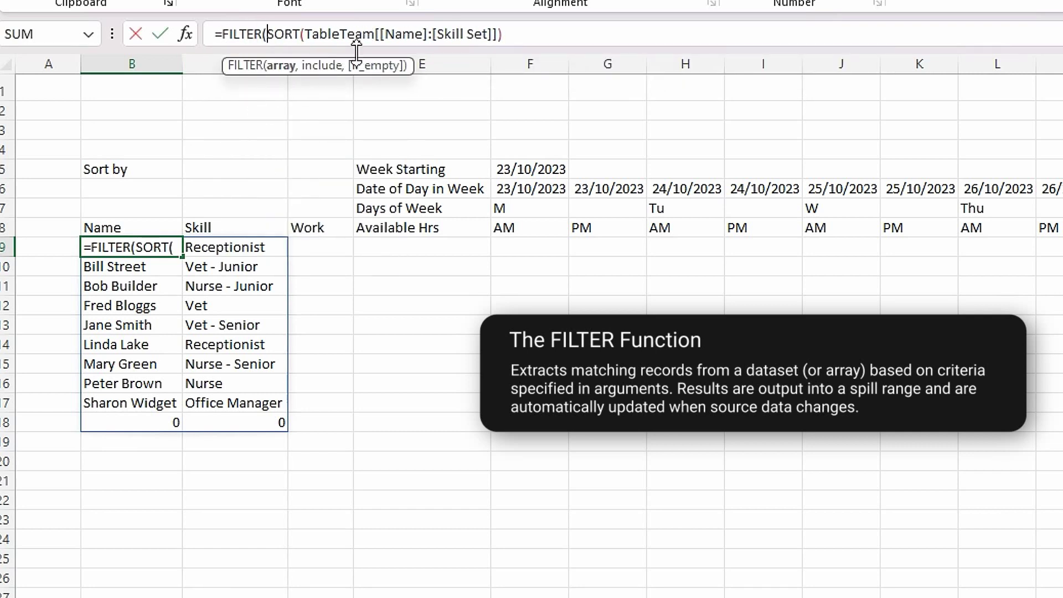
left_click(521, 35)
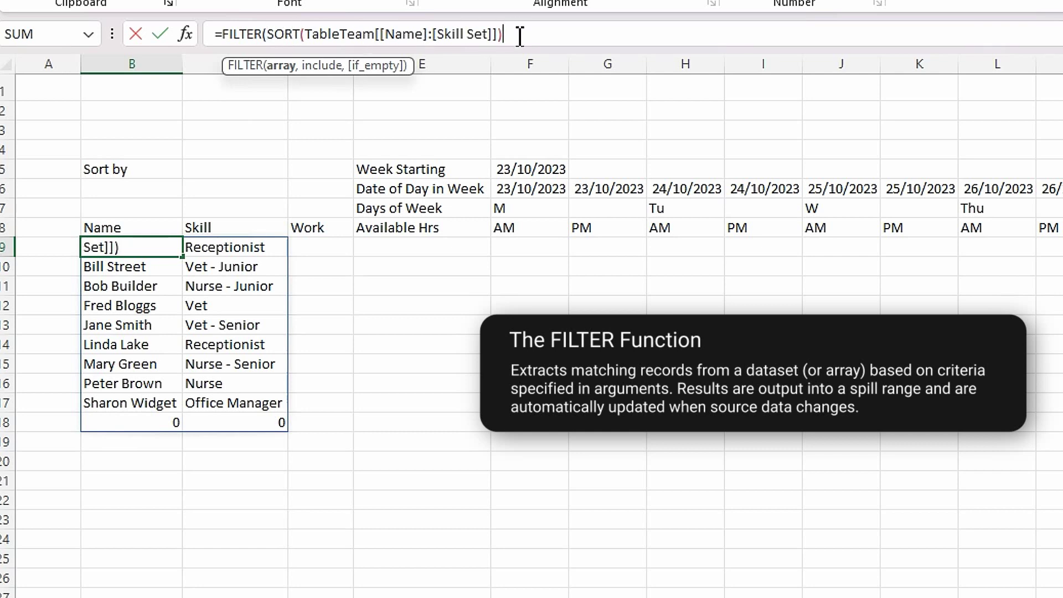
type(",")
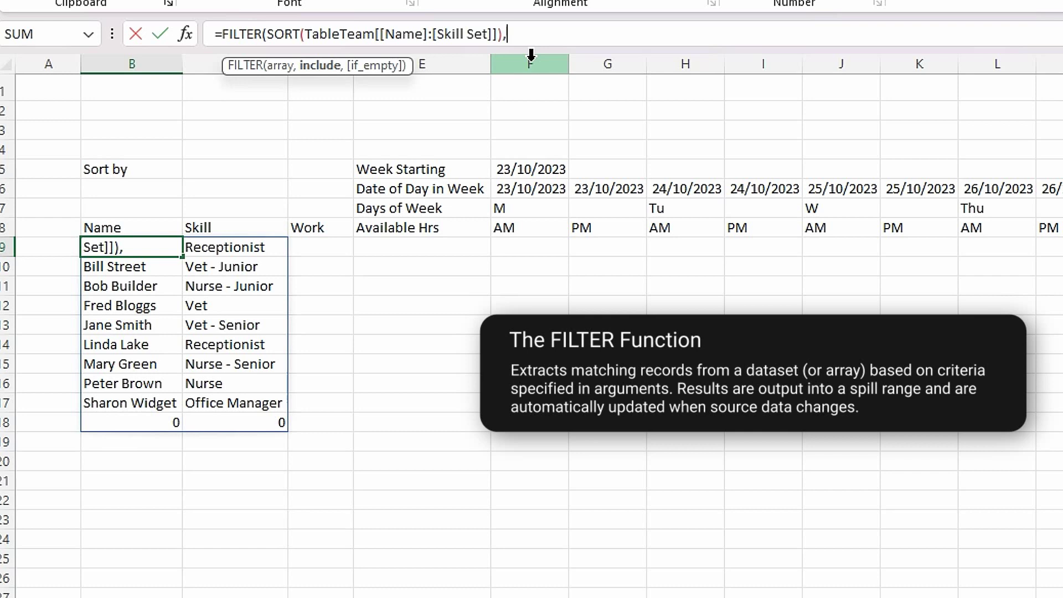
type("table")
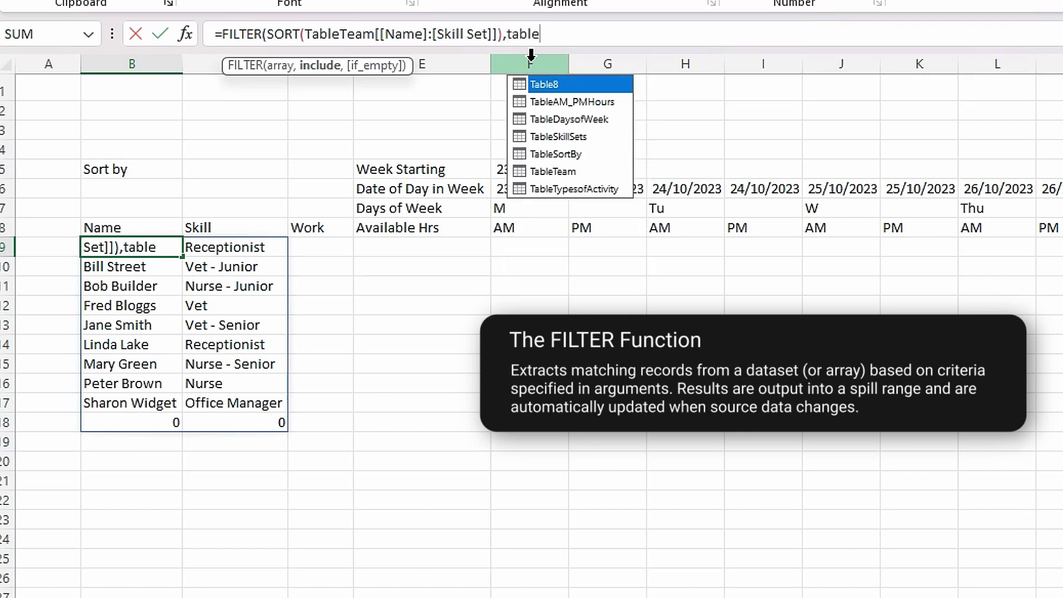
double_click(556, 171)
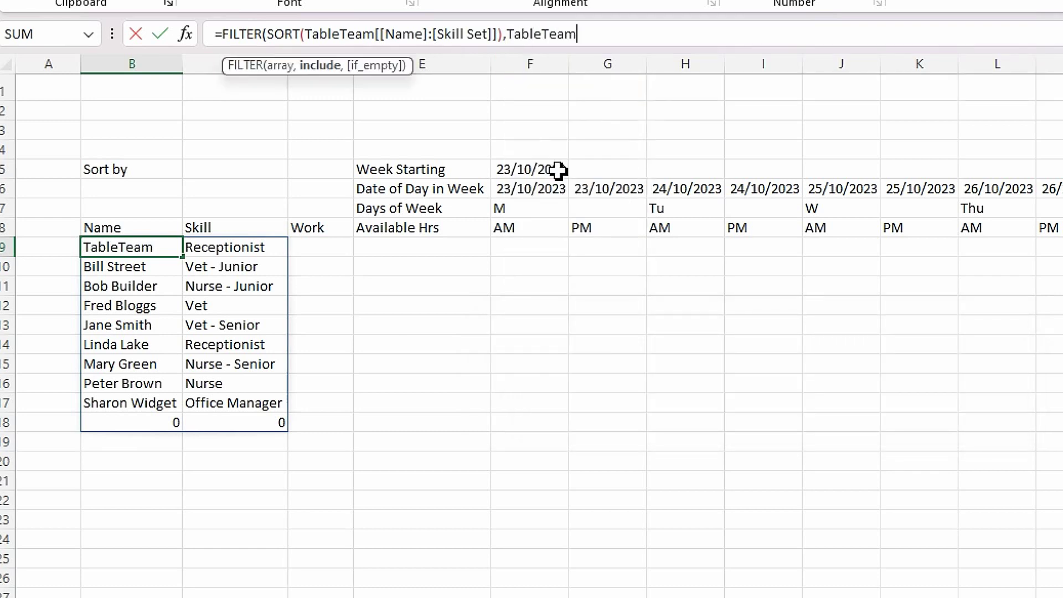
type("[")
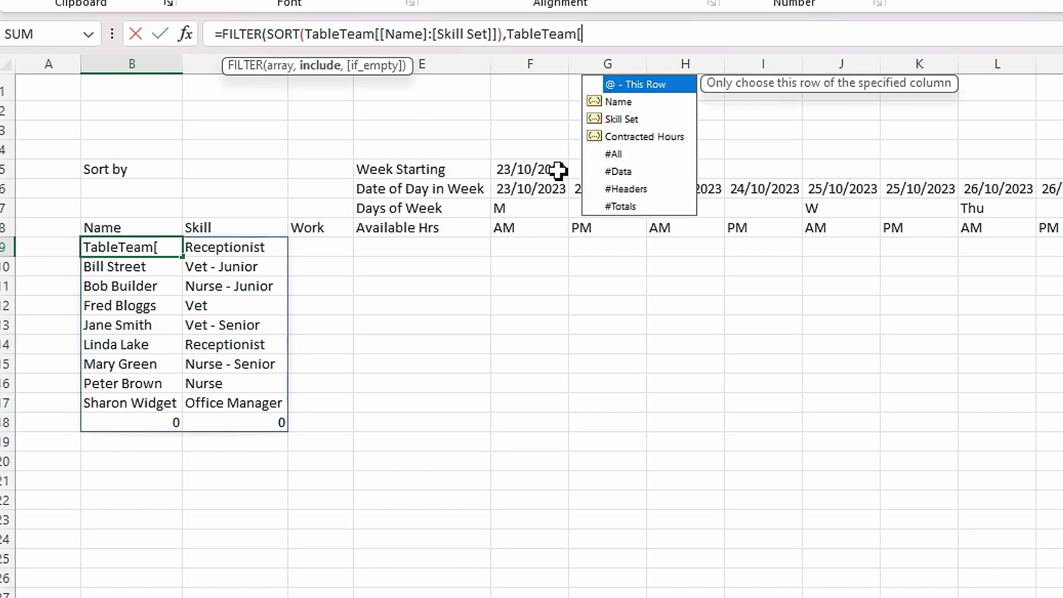
double_click(623, 104)
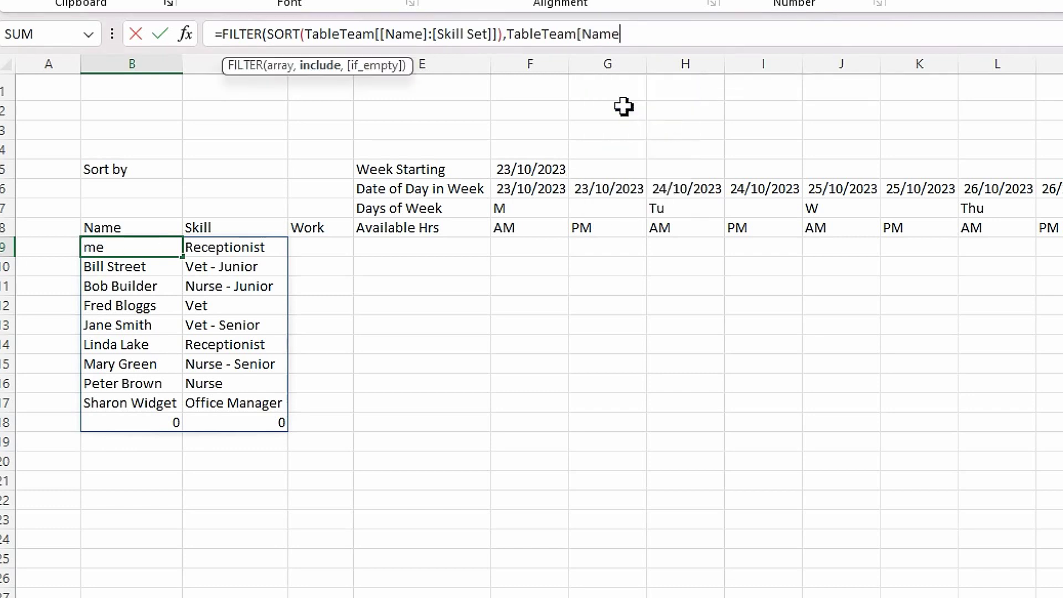
type("]<>\"\"")
type(")")
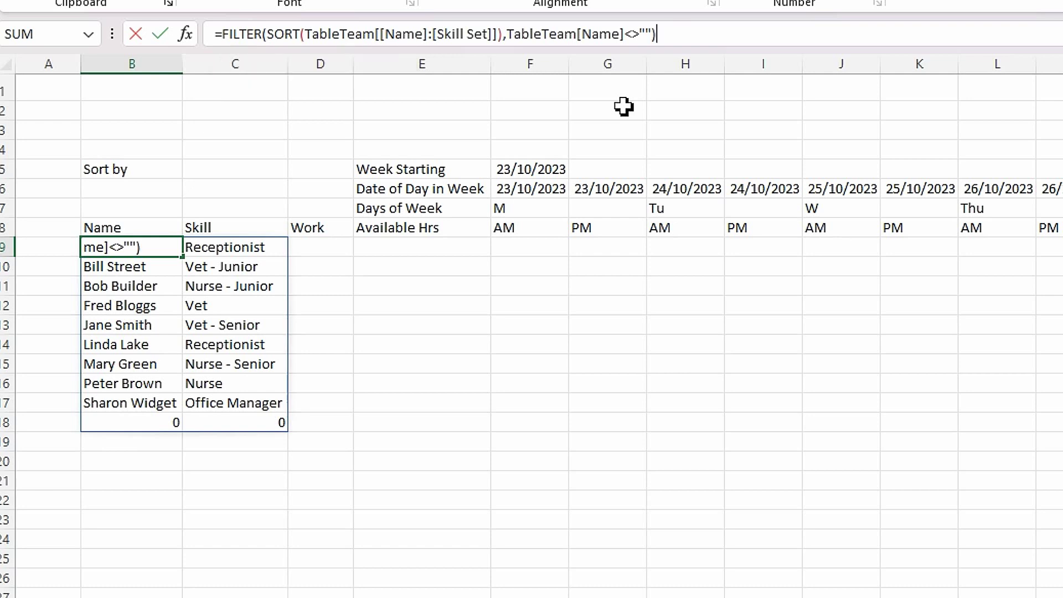
key("Return")
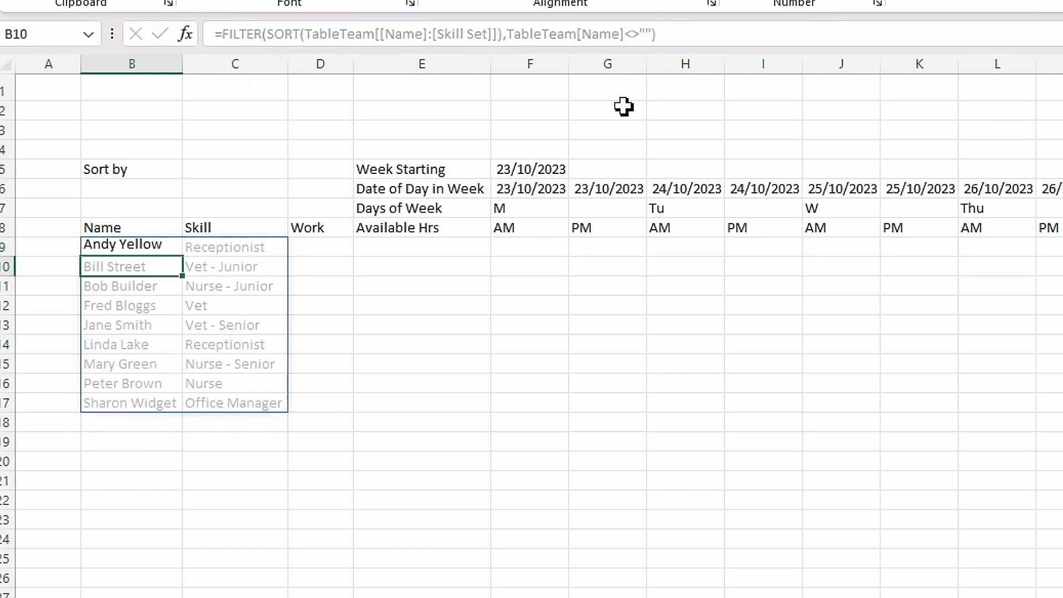
left_click(295, 493)
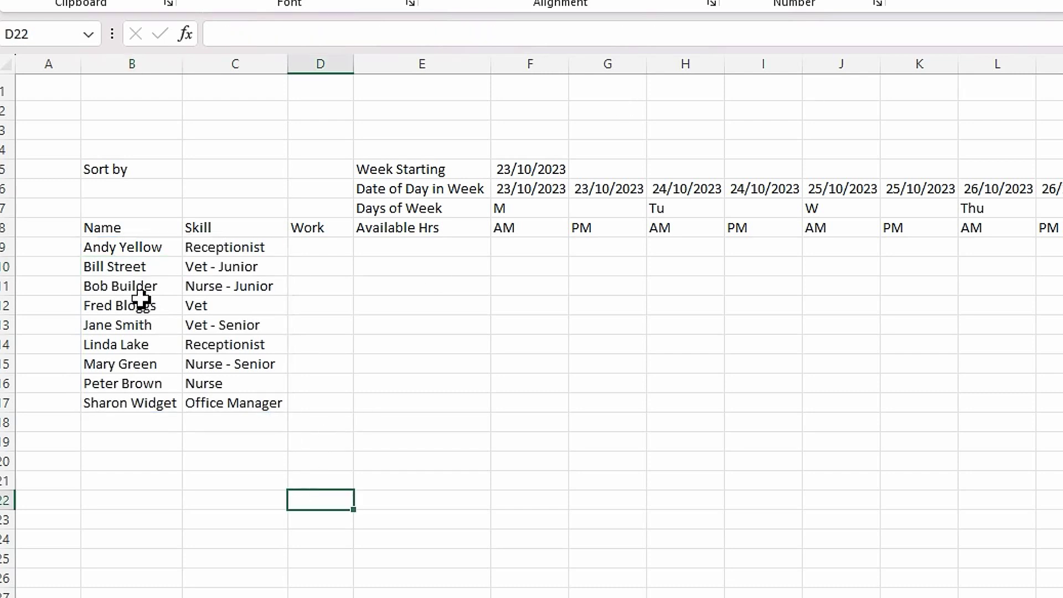
left_click(136, 249)
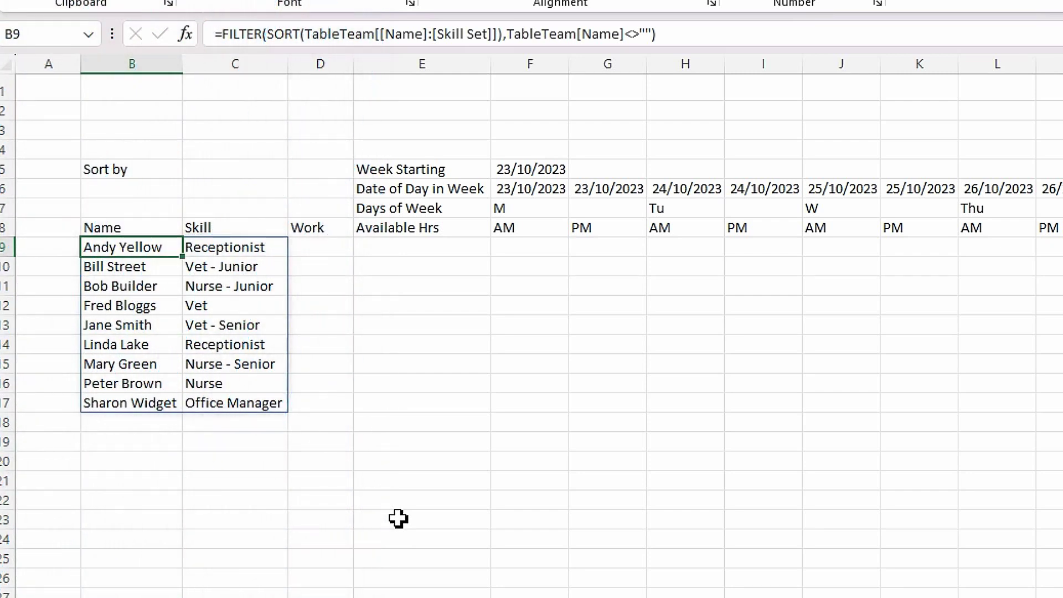
left_click(360, 535)
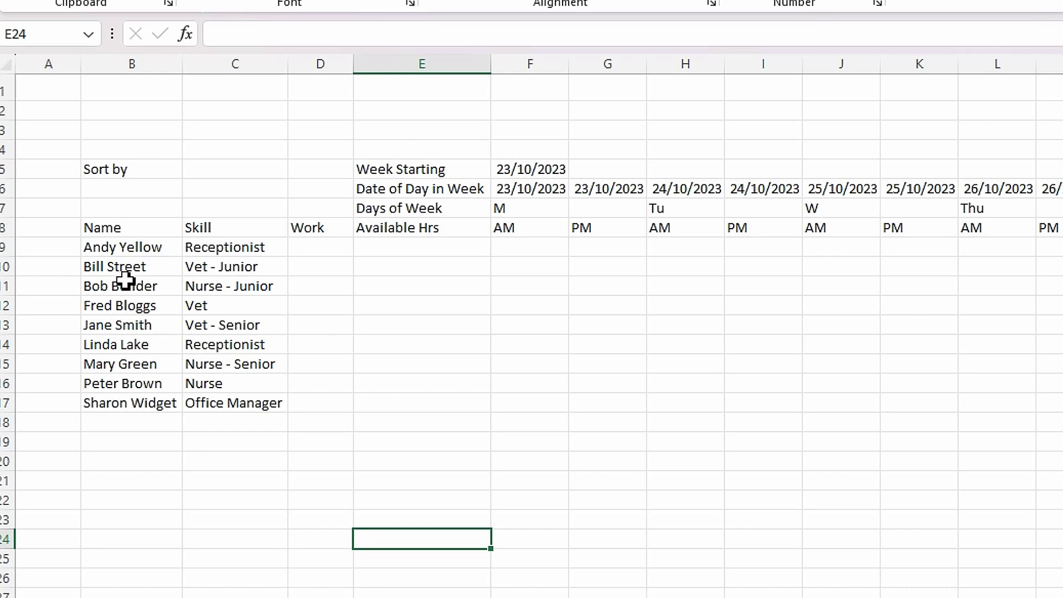
left_click(207, 174)
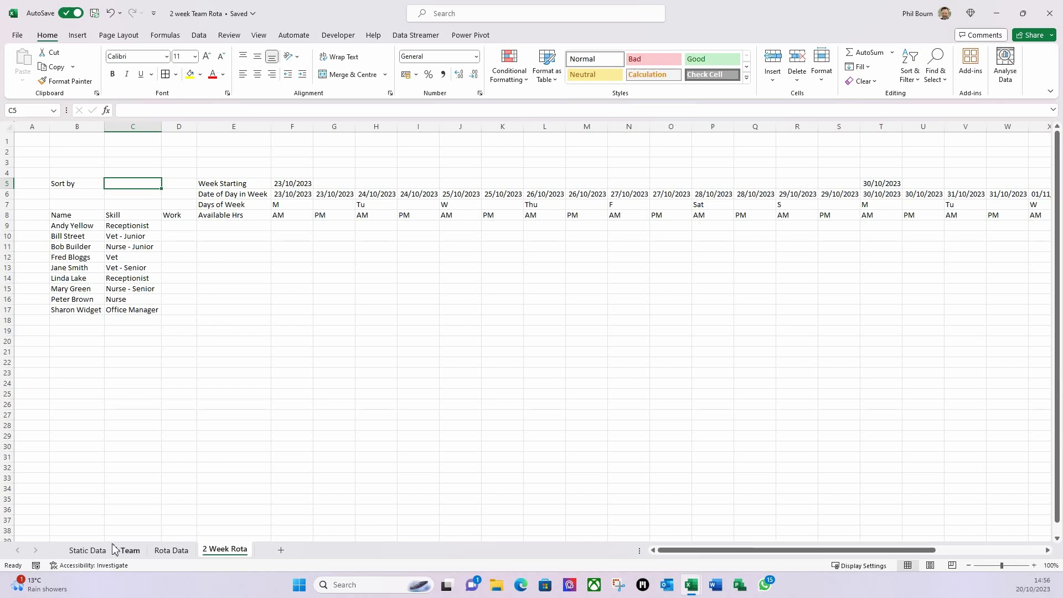
- Enter =TableSortBy[Sort by] in C5 so Name and Skill spill below
left_click(88, 550)
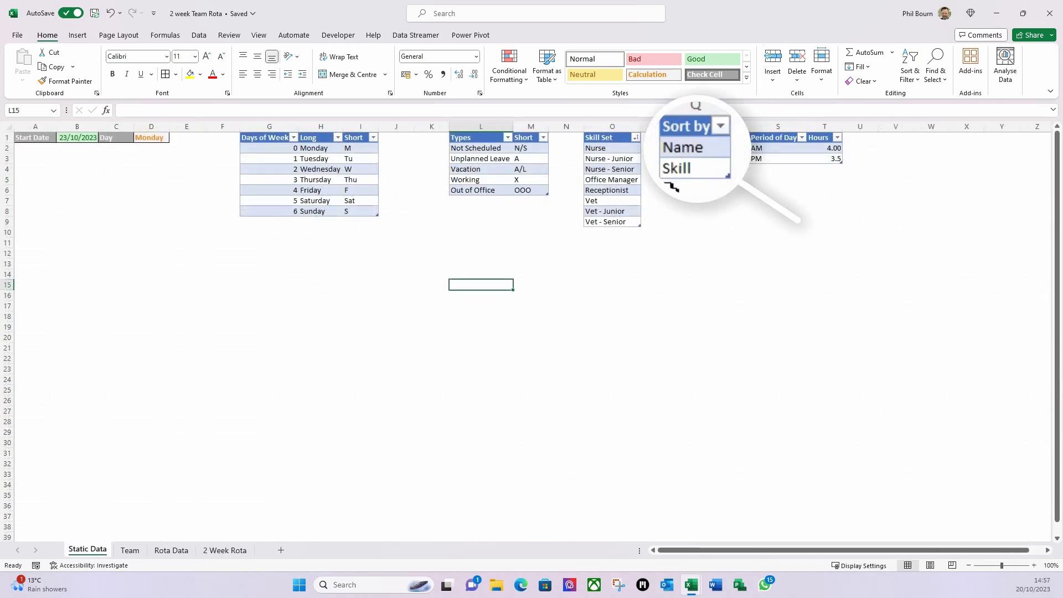
left_click(221, 552)
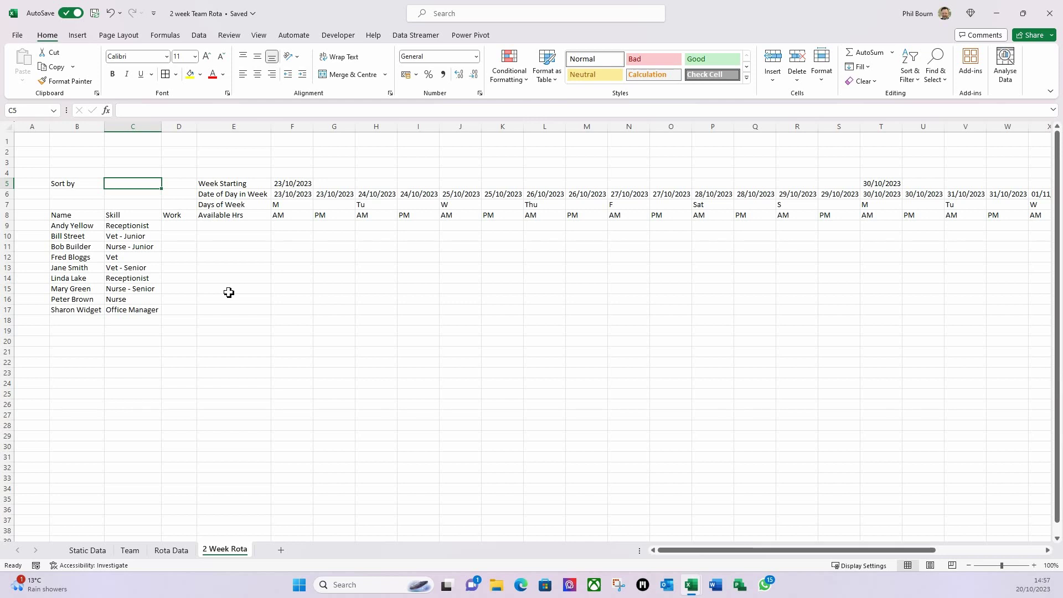
type("table")
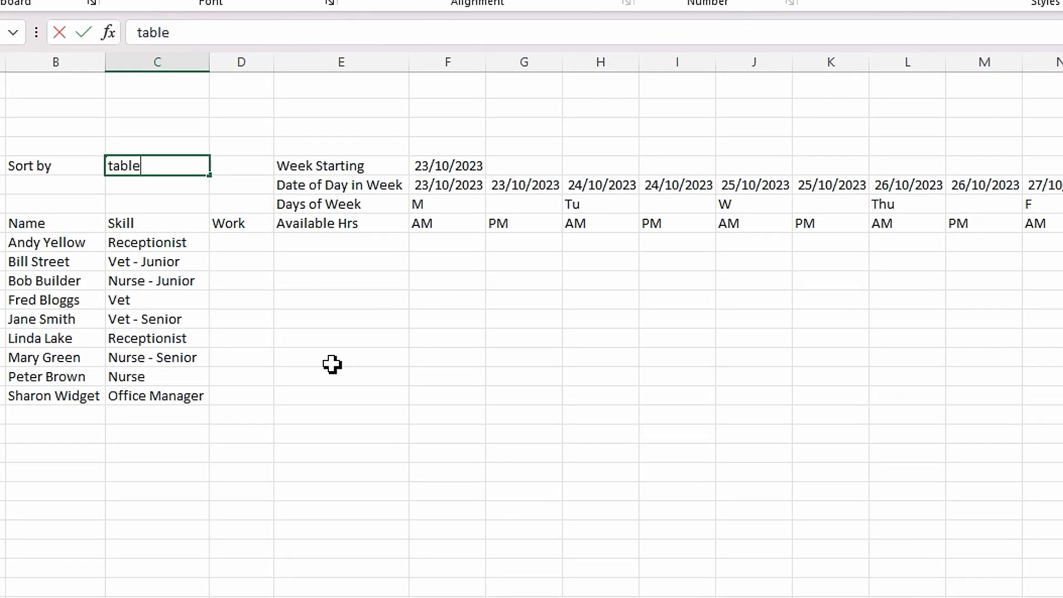
key("BackSpace")
key("BackSpace")
key("BackSpace")
key("BackSpace")
key("BackSpace")
type("=tab")
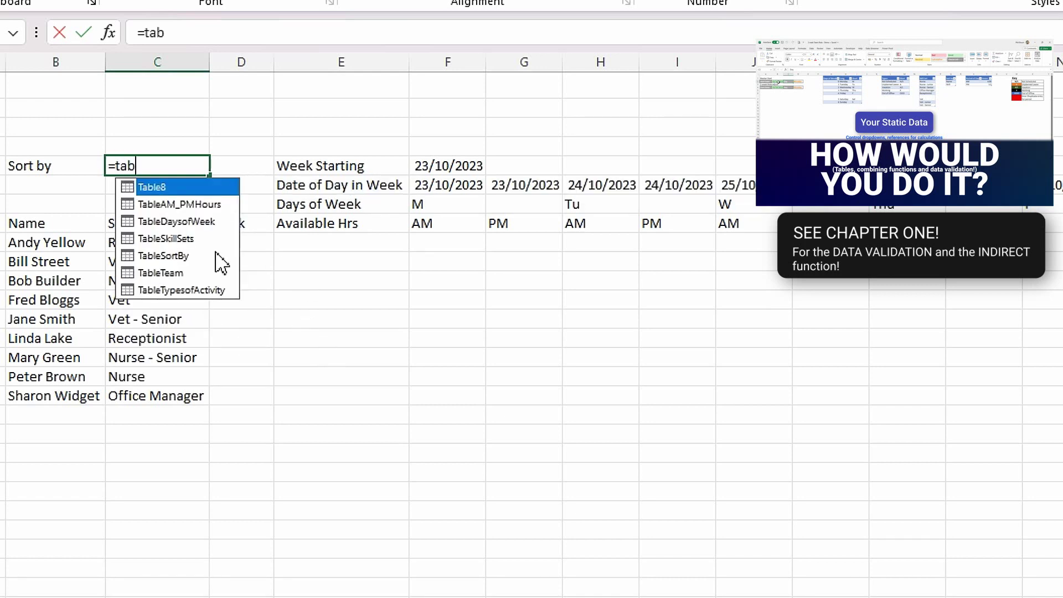
double_click(180, 256)
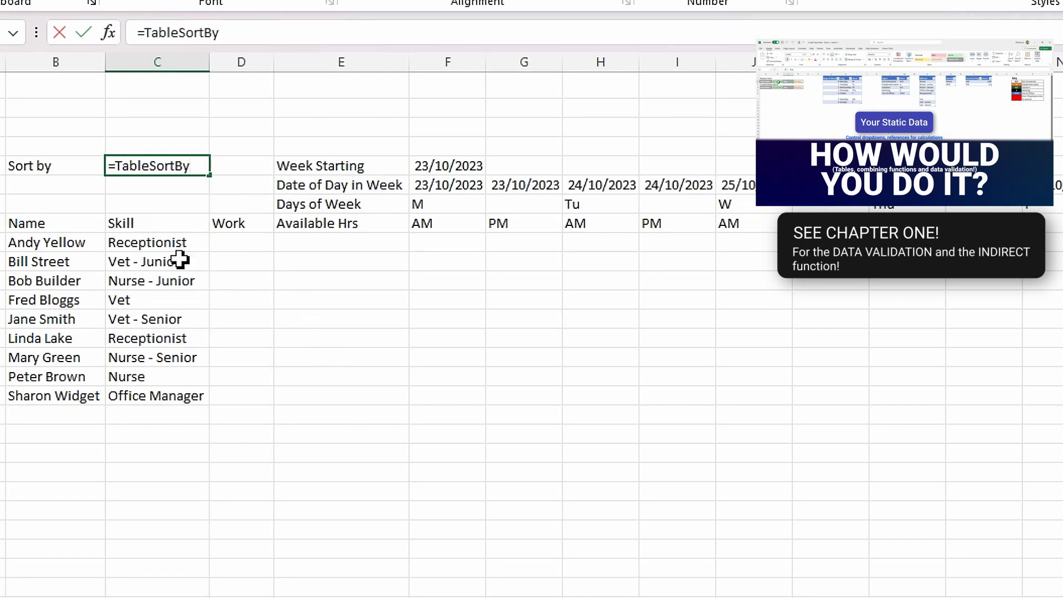
type("[")
double_click(238, 205)
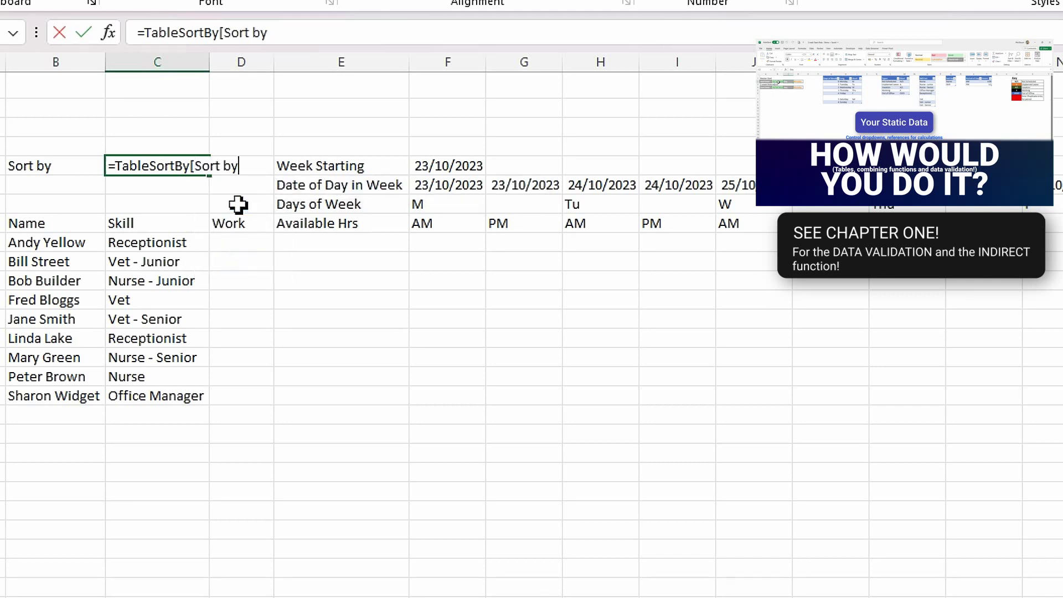
type("]")
key("Return")
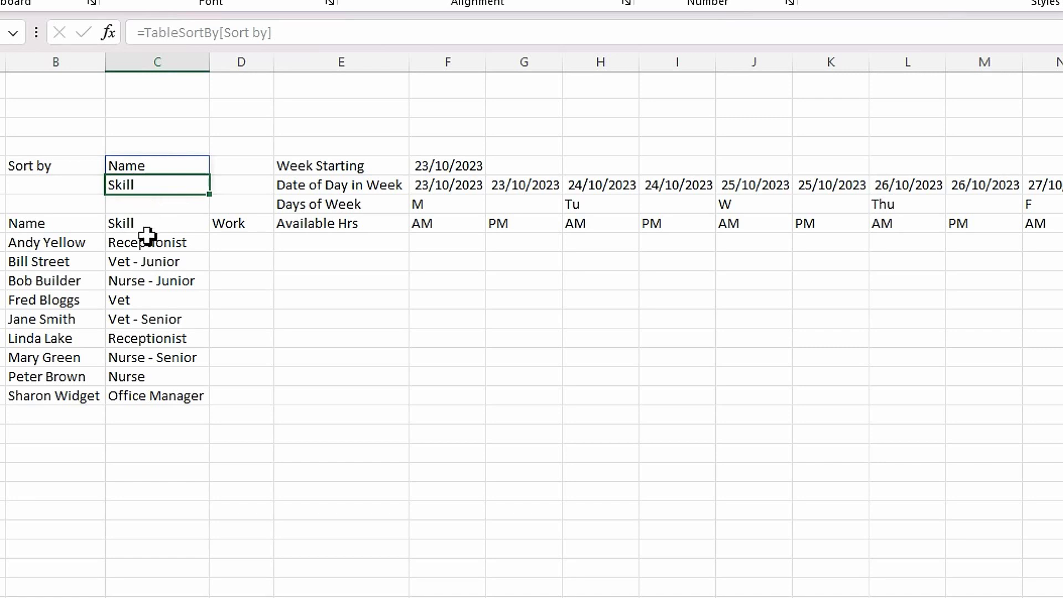
- Copy the TableSortBy[Sort by] reference text from C5's formula
left_click(155, 284)
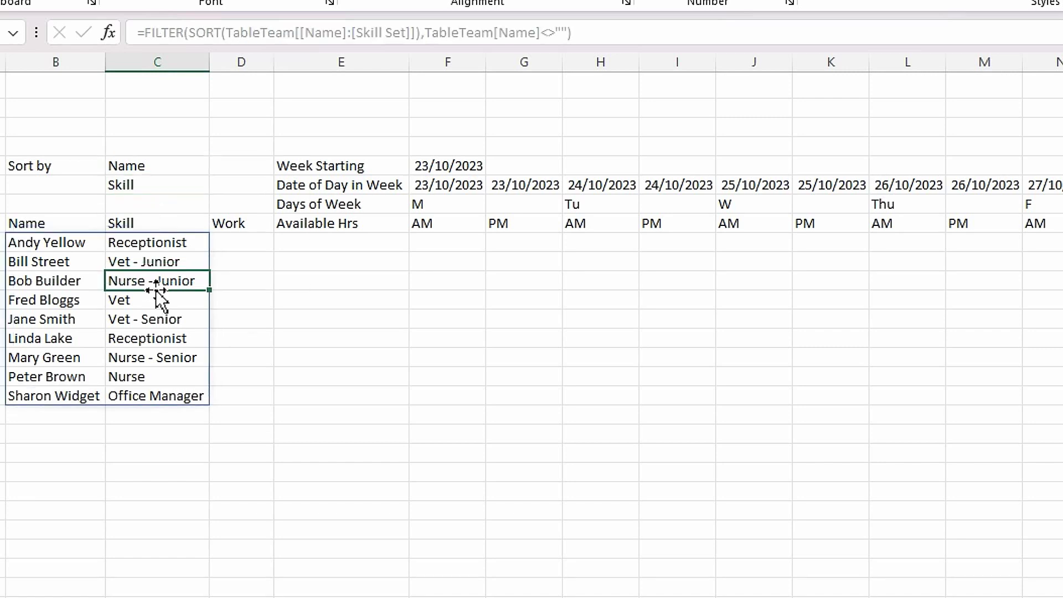
left_click(140, 168)
left_click(277, 33)
left_click_drag(277, 33, 153, 35)
key("ctrl+c")
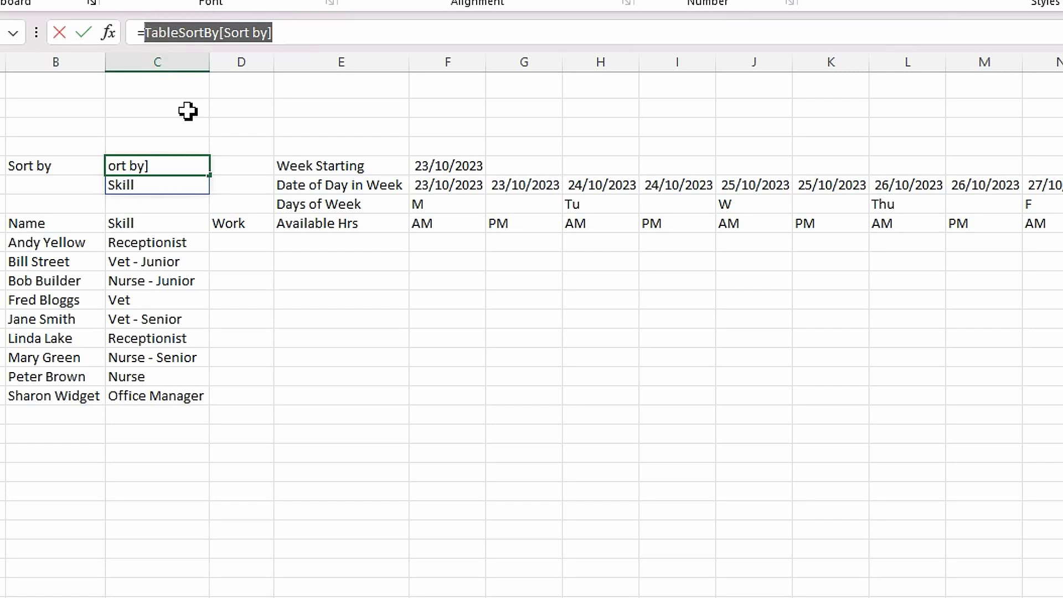
key("Escape")
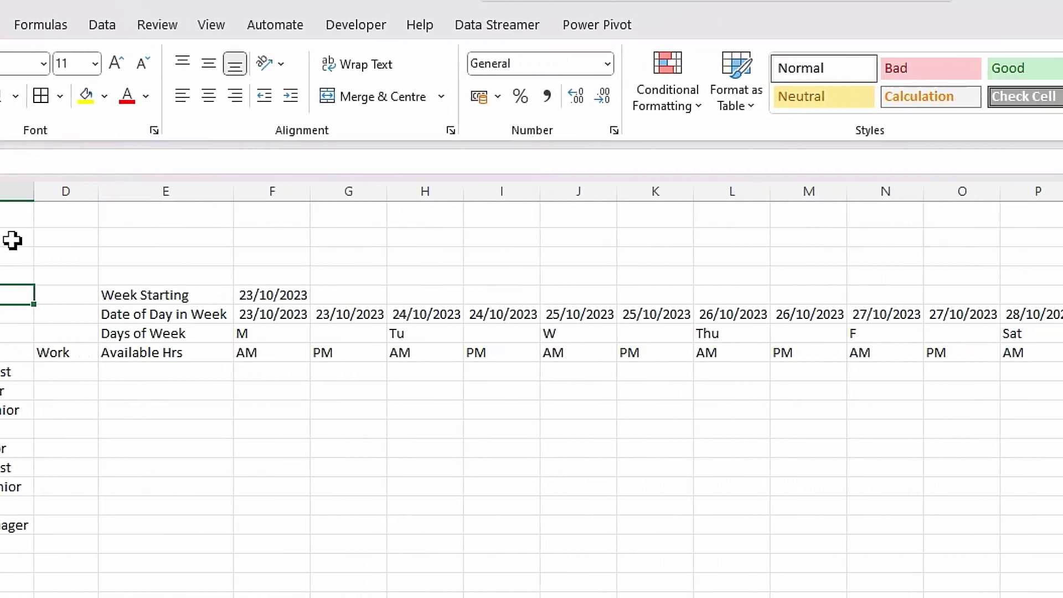
left_click(111, 24)
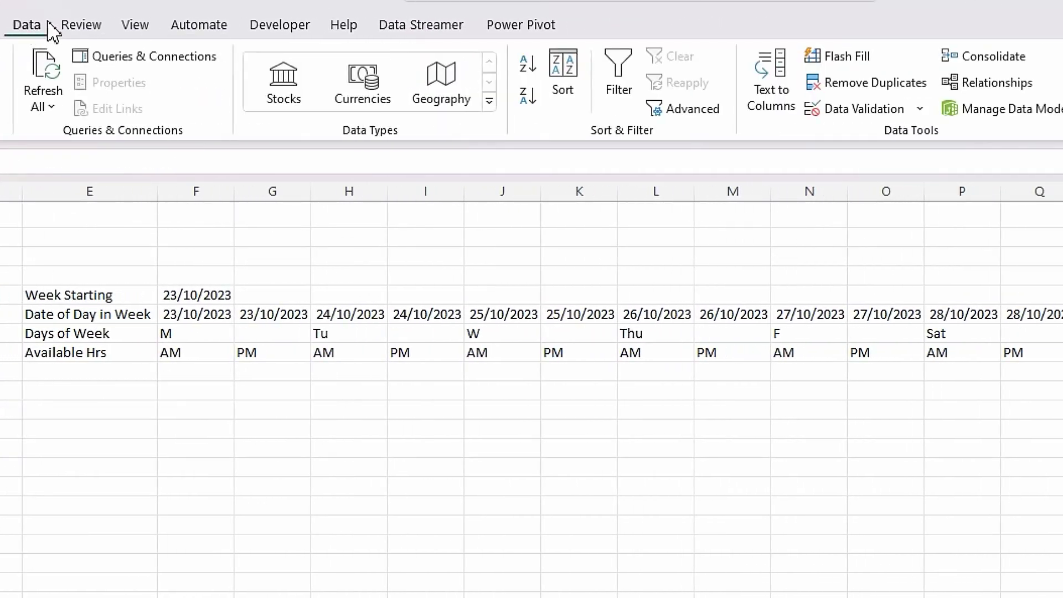
- Validate C5 as a List with source =INDIRECT("TableSortBy[Sort by]")
left_click(920, 109)
left_click(921, 138)
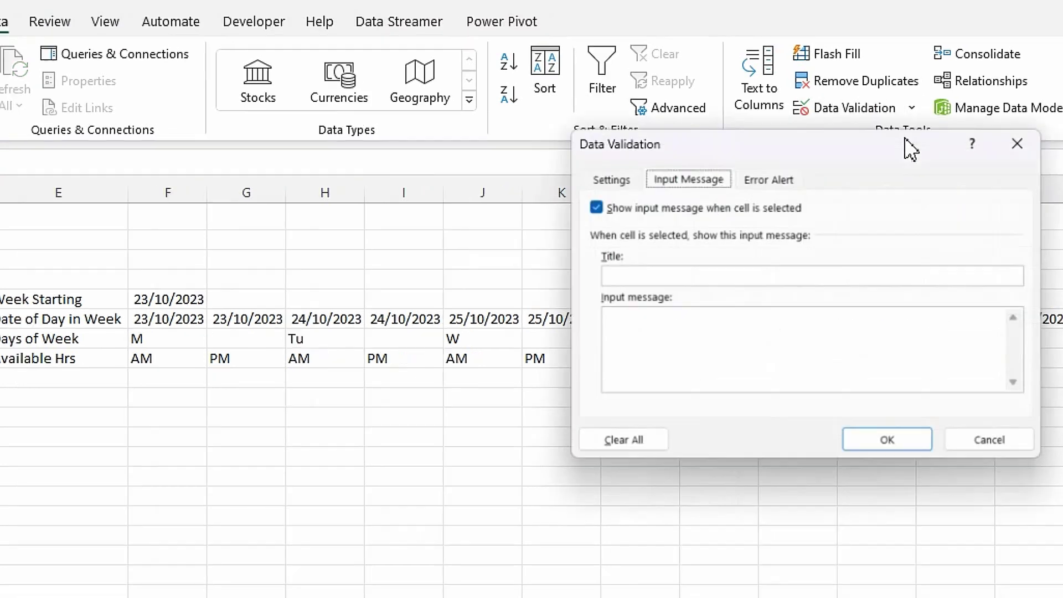
left_click(633, 182)
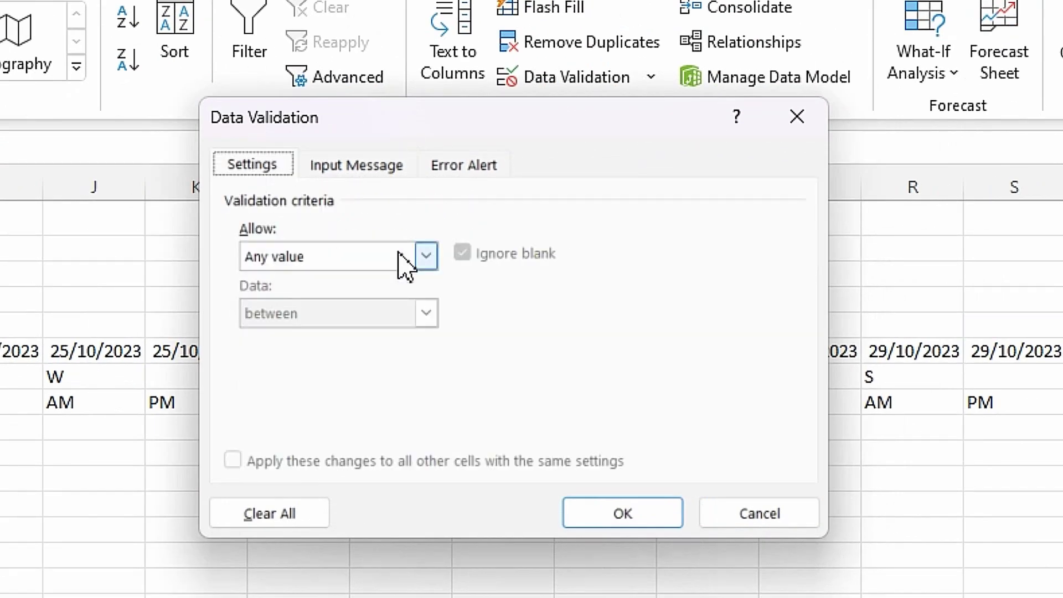
left_click(427, 256)
left_click(306, 336)
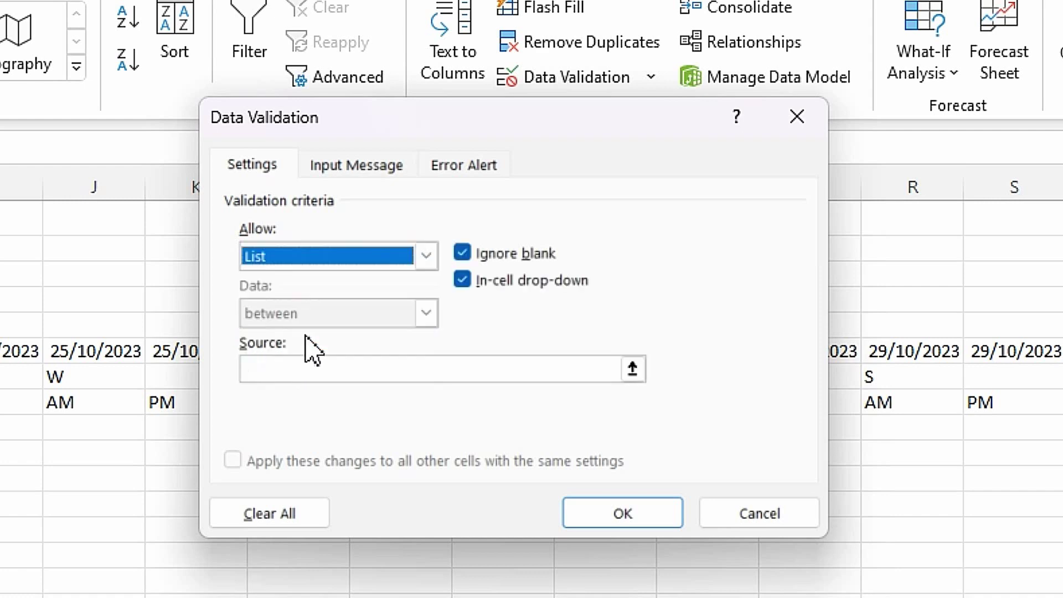
left_click(293, 368)
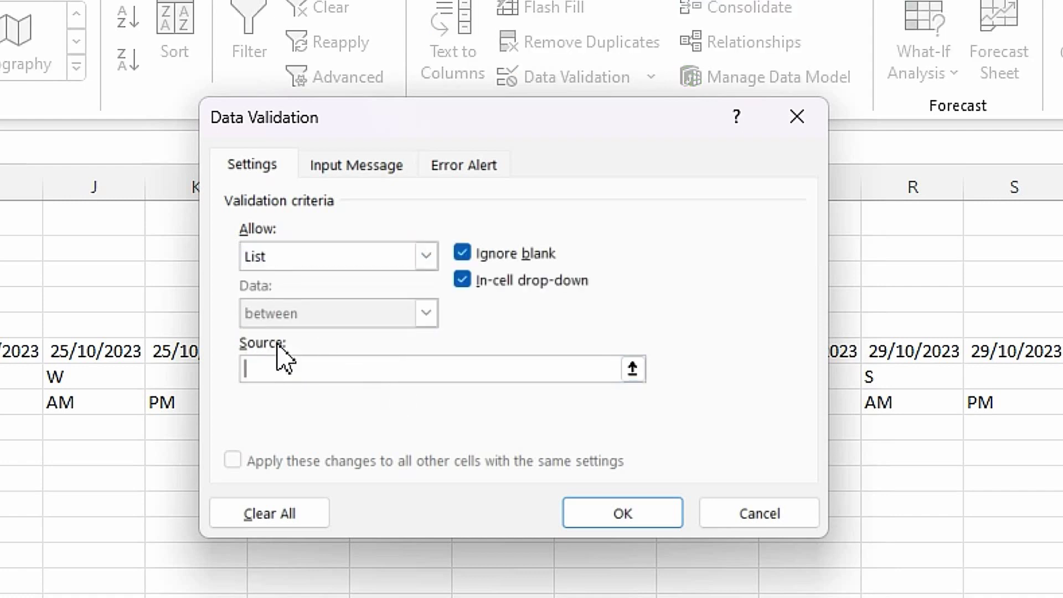
type("=indirect(\"")
key("ctrl+v")
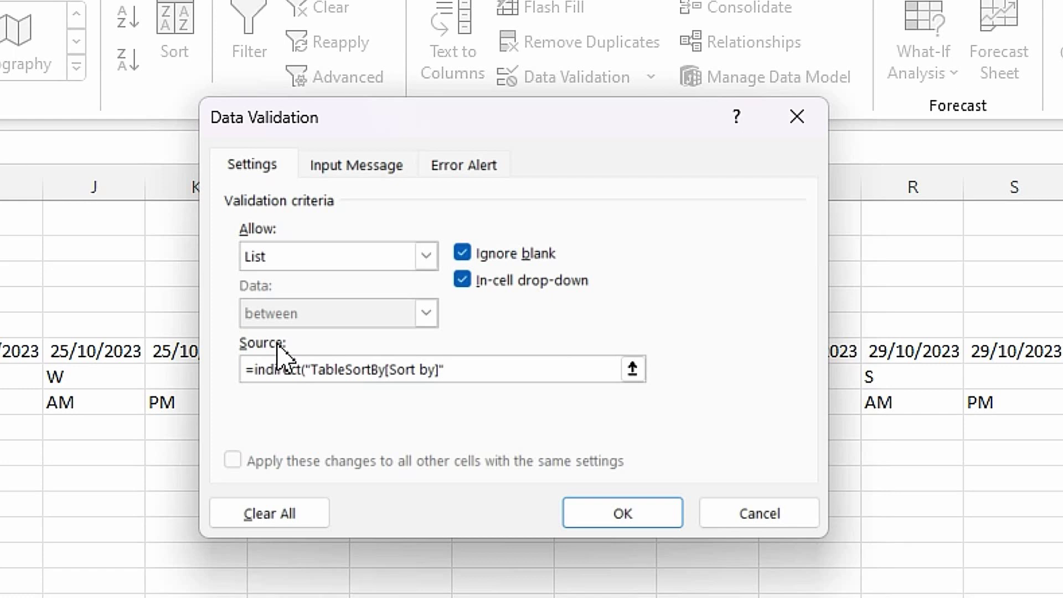
type("\")")
left_click(610, 513)
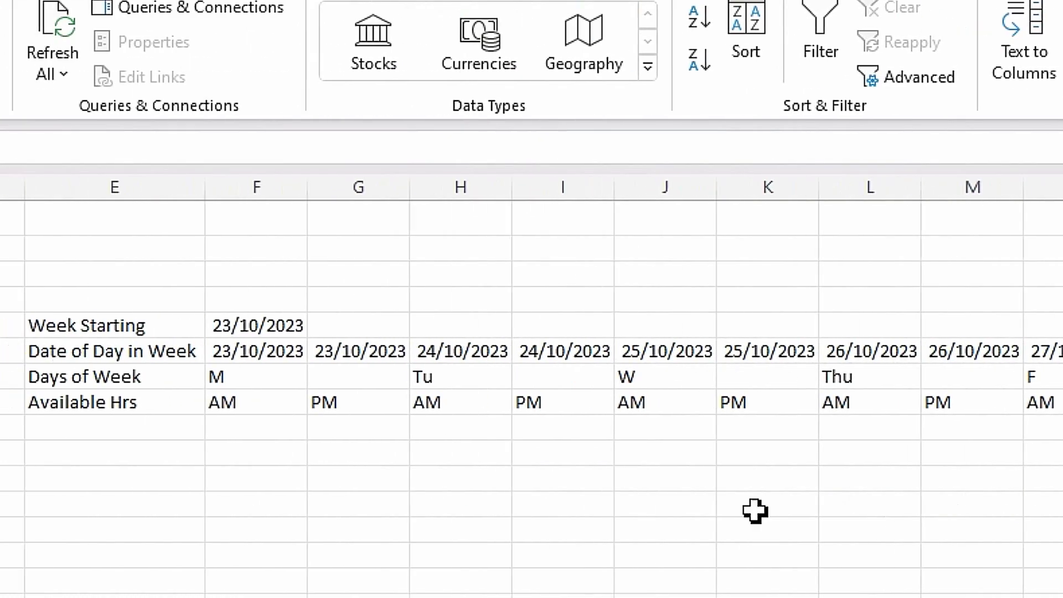
left_click(243, 326)
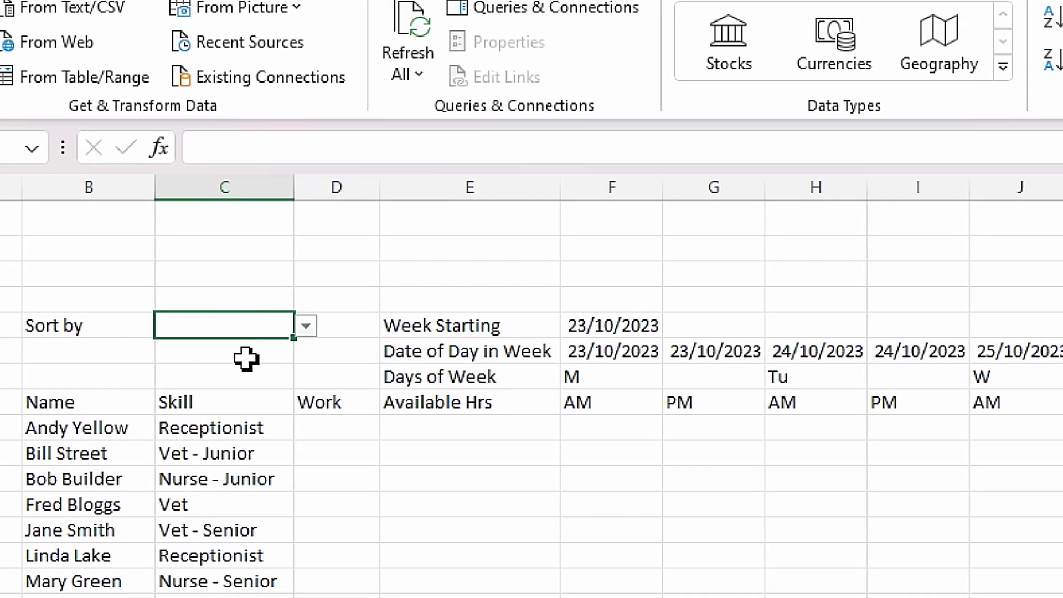
- Add a 'Sort by' input message to C5 asking to select from the dropdown list
left_click(313, 326)
left_click(274, 326)
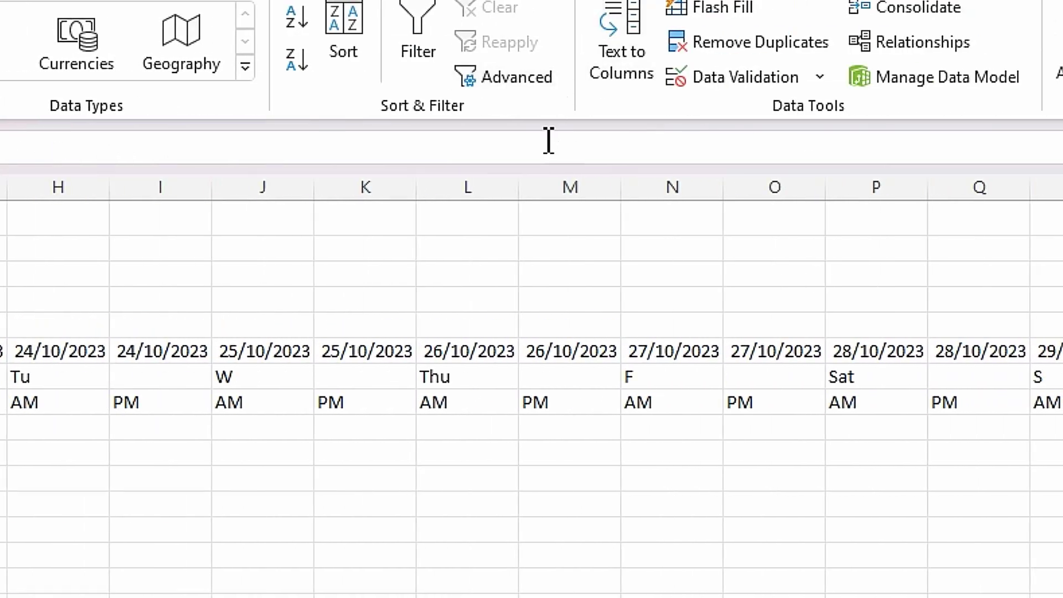
left_click(820, 81)
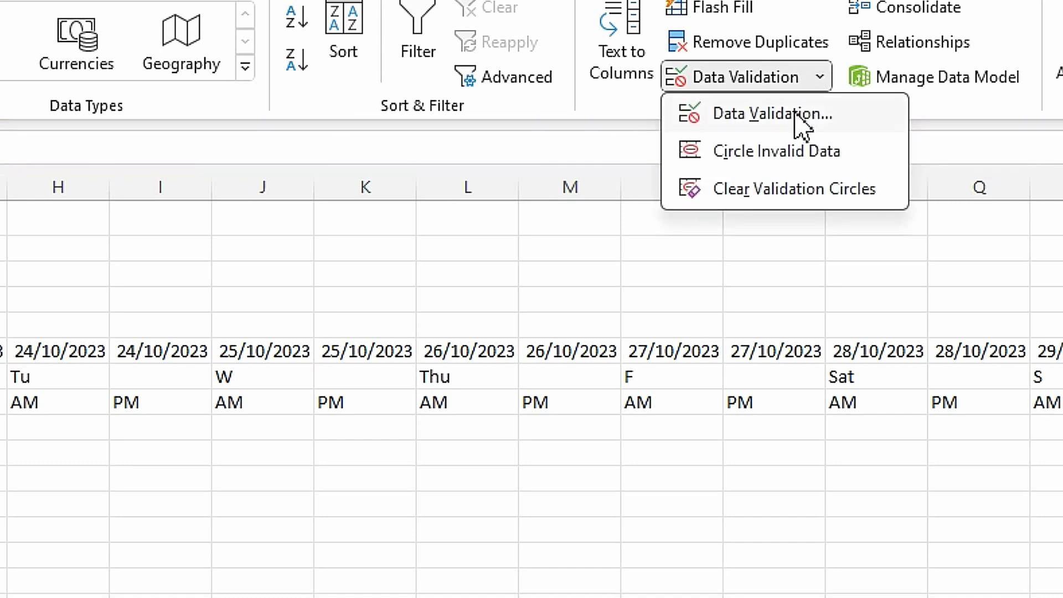
left_click(799, 118)
left_click(507, 173)
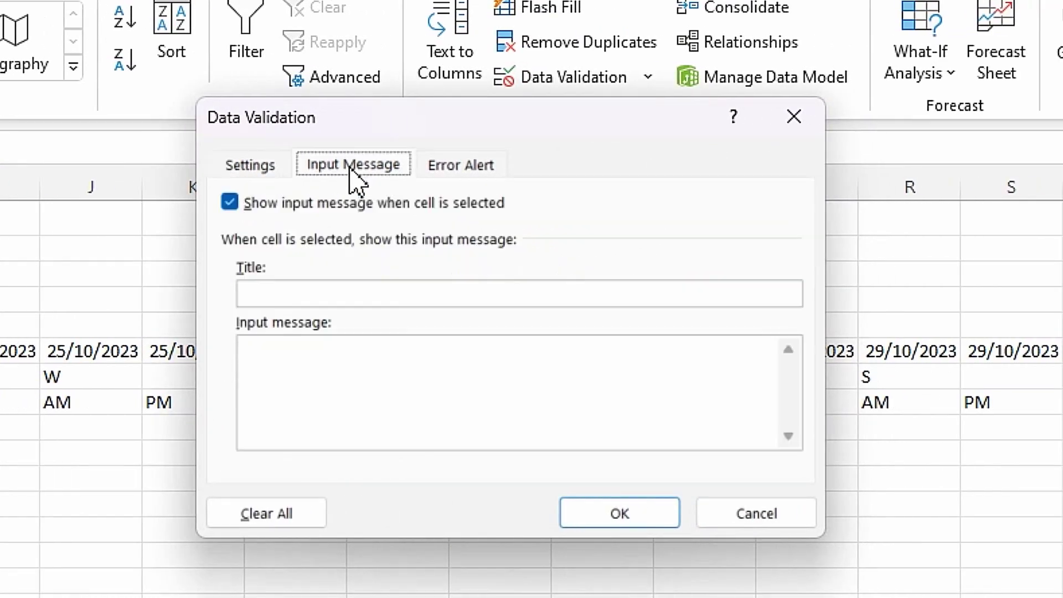
left_click(283, 294)
type("So")
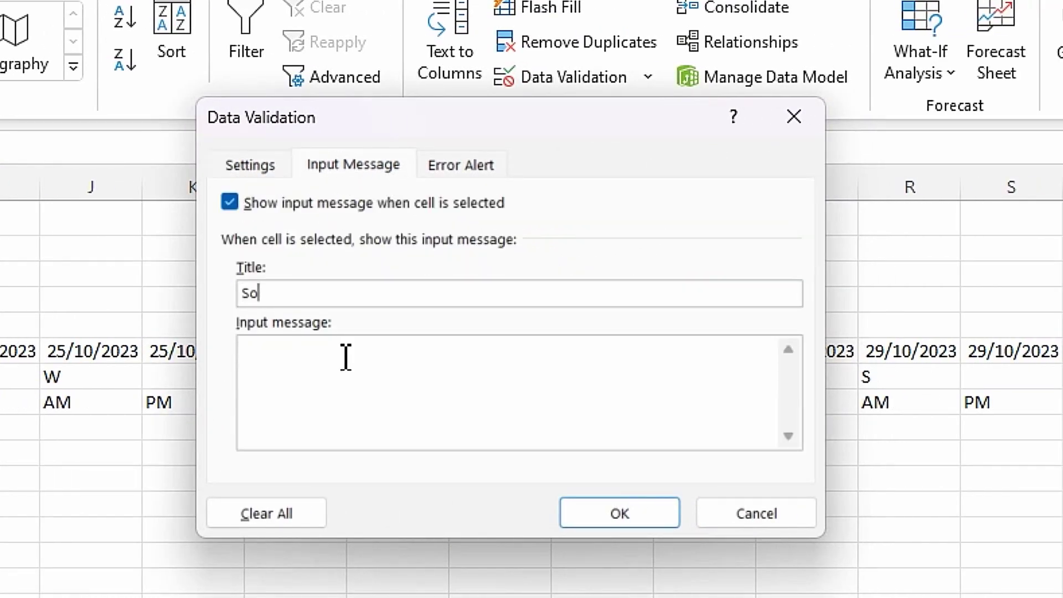
type("rt by")
left_click(345, 357)
type("Please s")
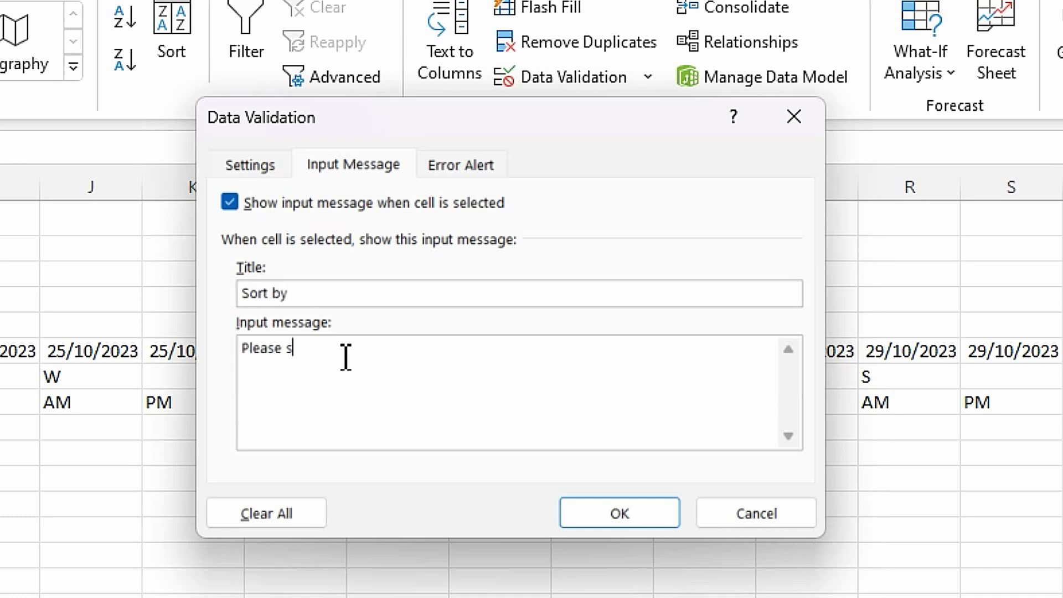
type("lect from dropdown list")
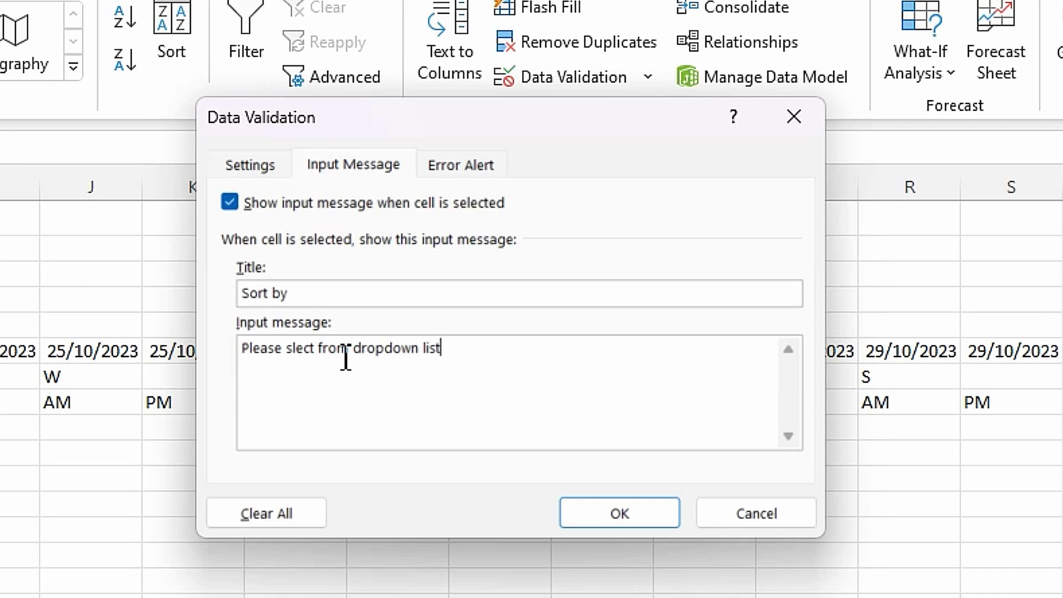
type(".")
key("ctrl+a")
key("ctrl+c")
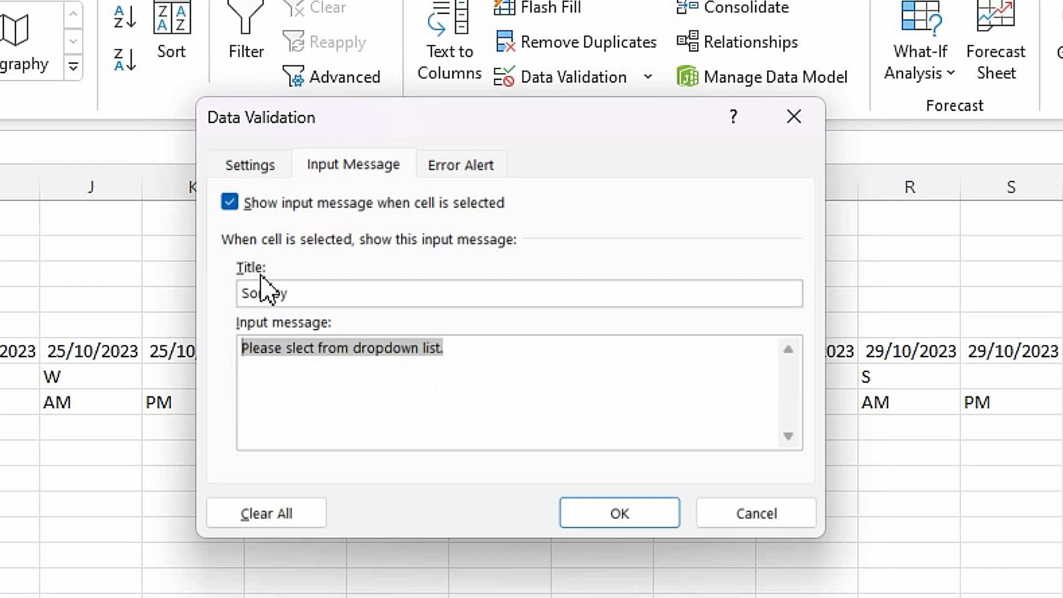
- Set a 'Sort by' error alert reading 'You must select from dropdown list.'
left_click(449, 166)
left_click(526, 298)
type("Sort")
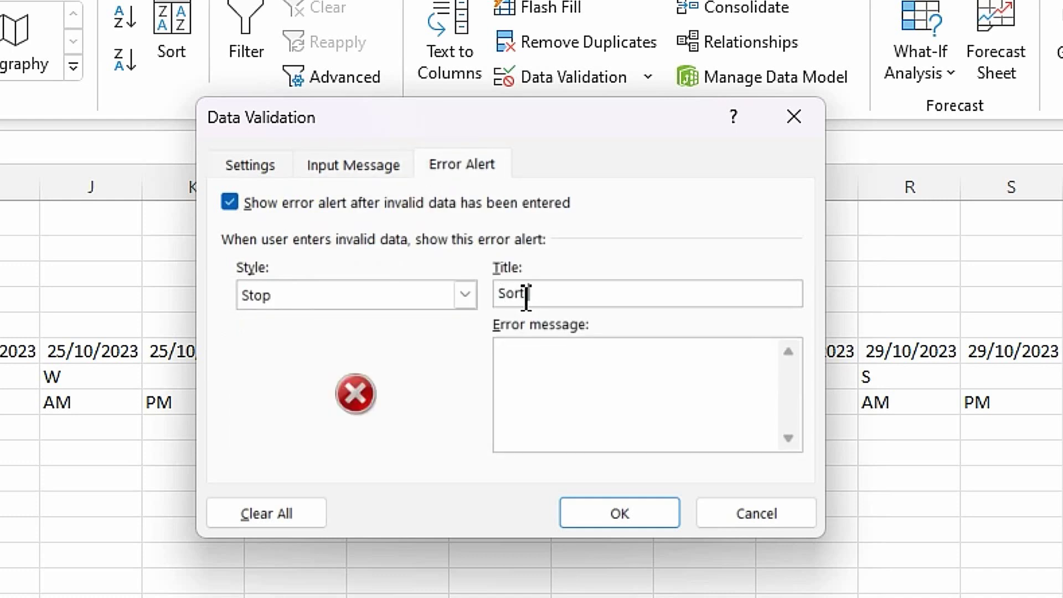
type(" by")
left_click(564, 361)
type("You must")
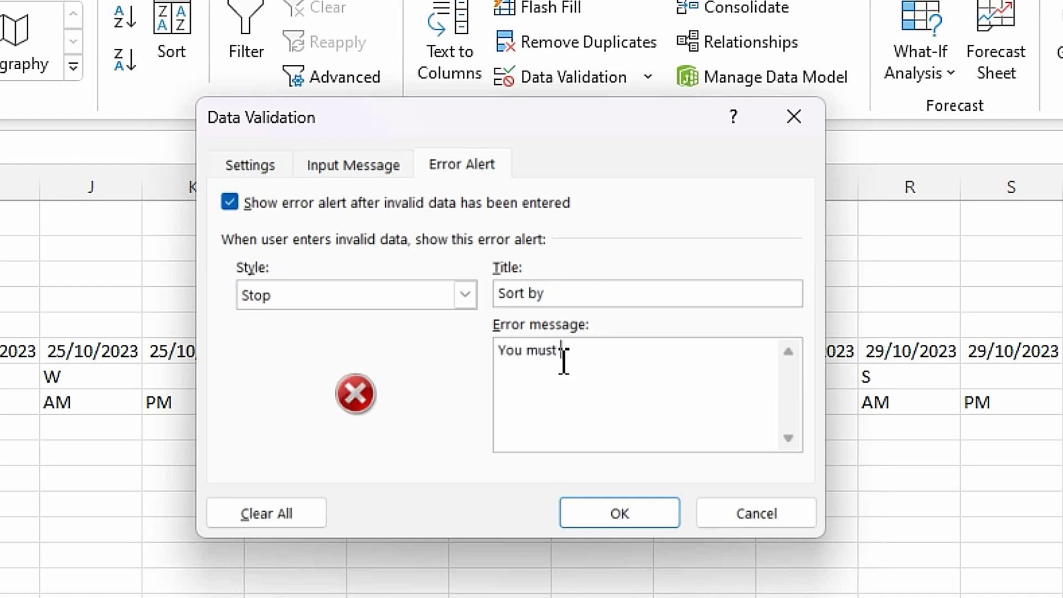
key("ctrl+v")
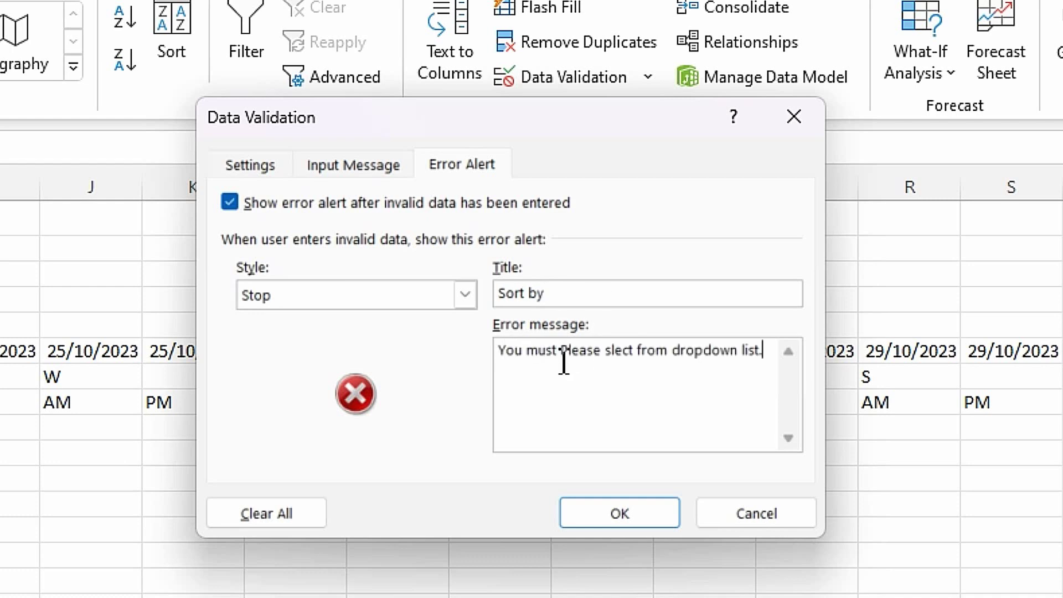
left_click_drag(601, 354, 561, 354)
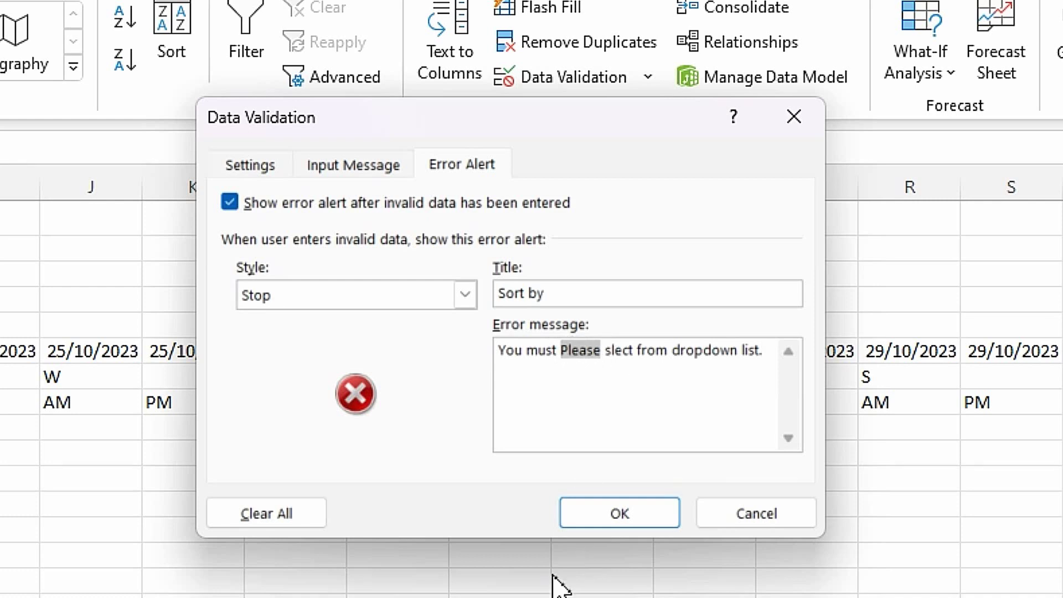
key("BackSpace")
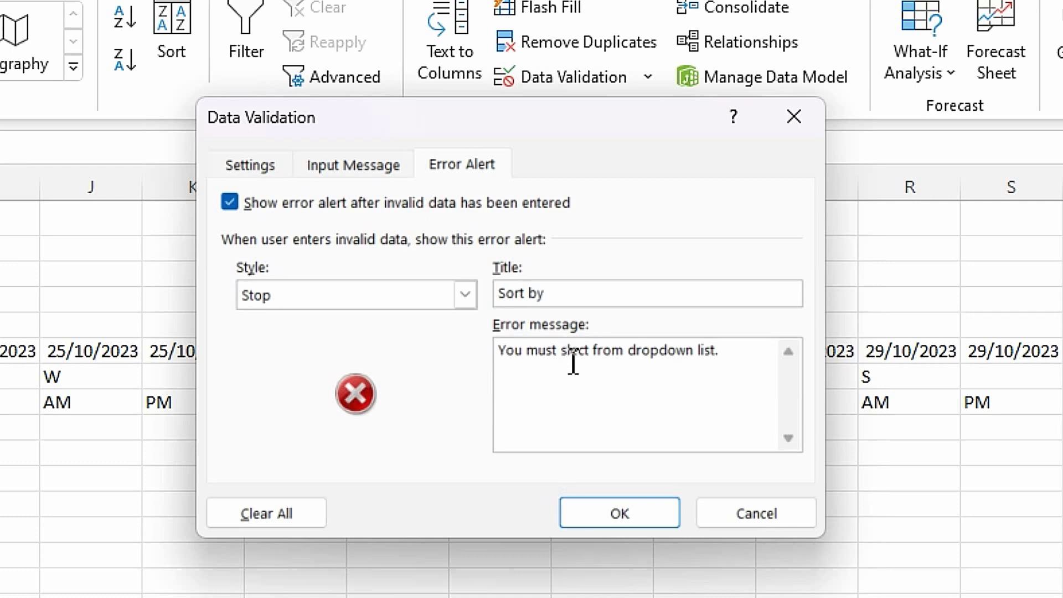
type("e")
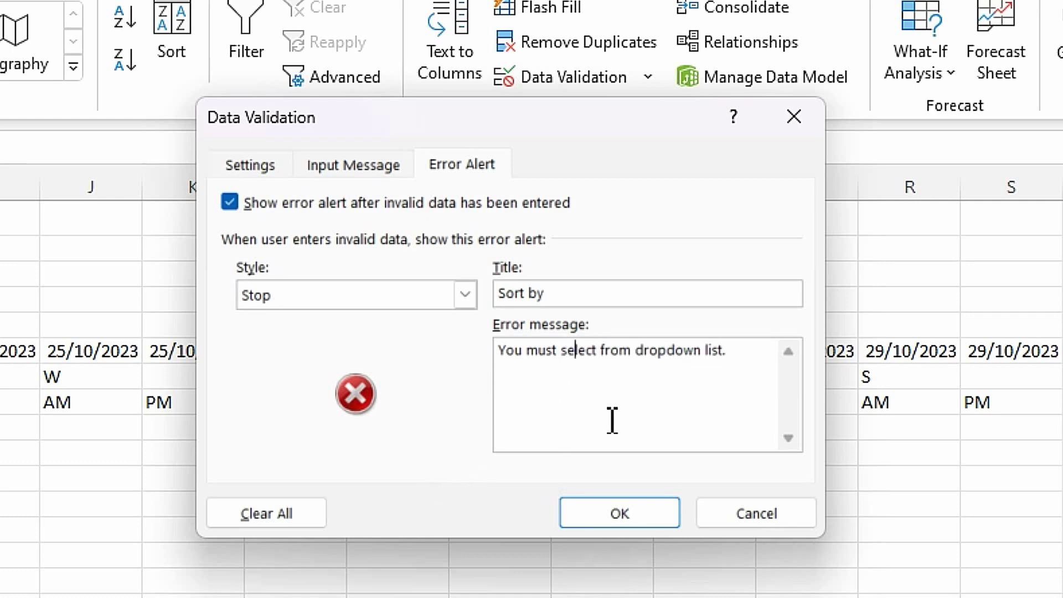
- Correct 'slect' to 'select' in the input message and apply the validation
left_click(349, 167)
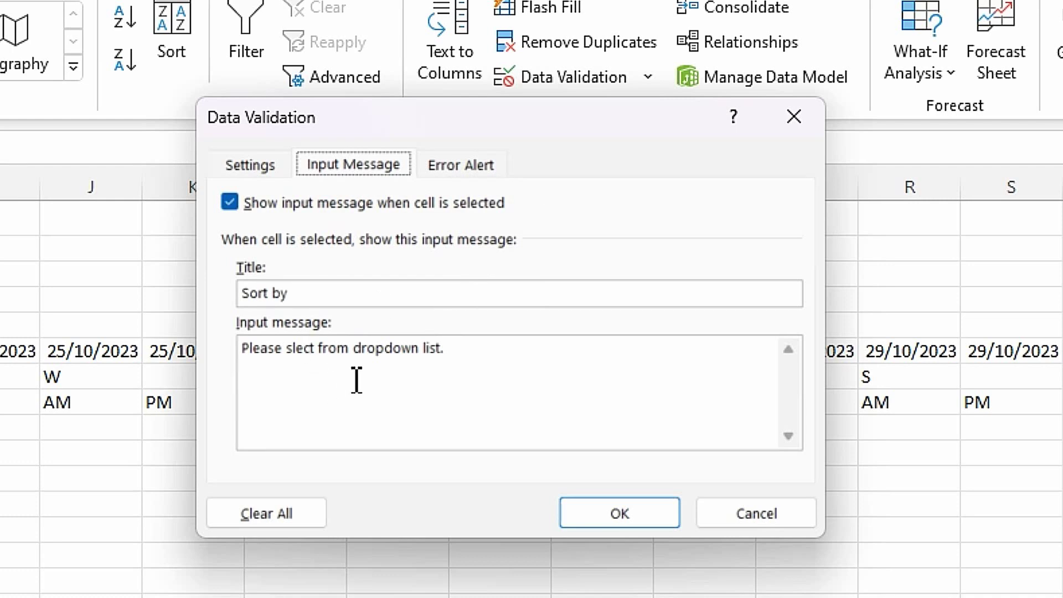
left_click(294, 350)
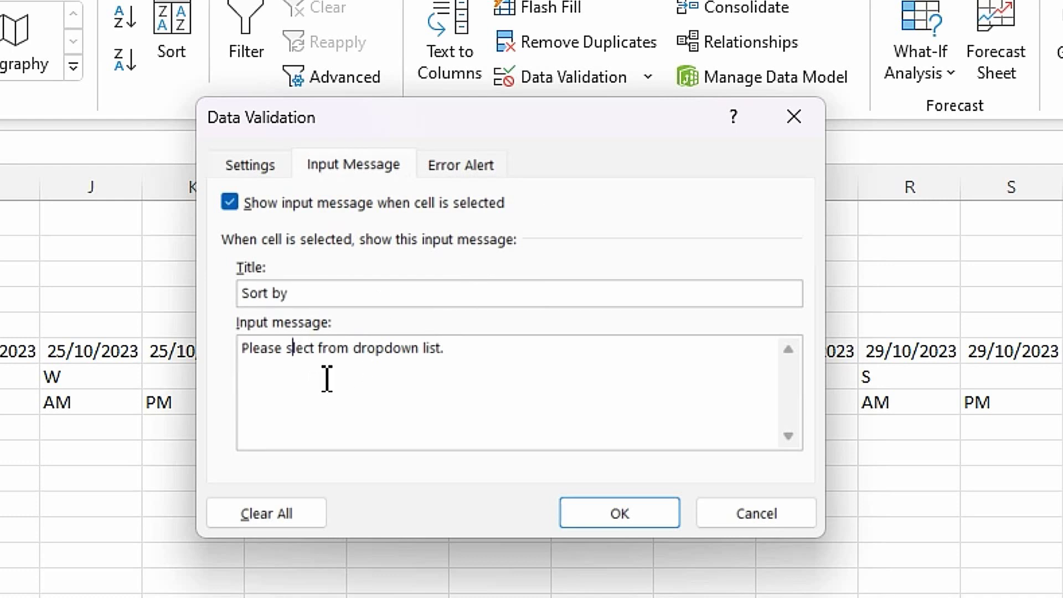
type("e")
left_click(620, 515)
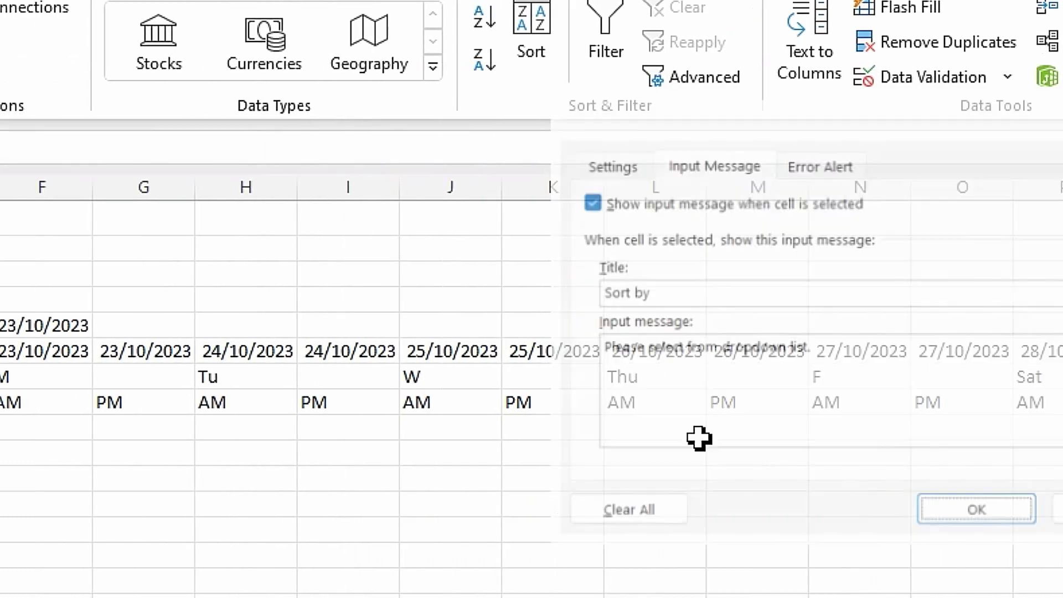
left_click(586, 560)
left_click(226, 328)
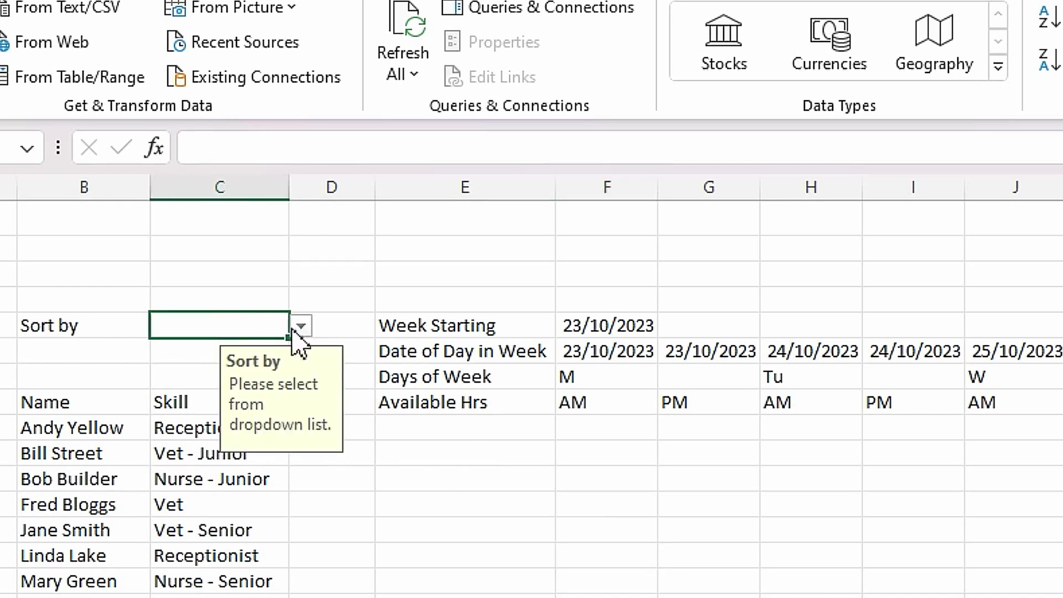
- Choose Name in the C5 Sort by dropdown
left_click(301, 327)
left_click(221, 351)
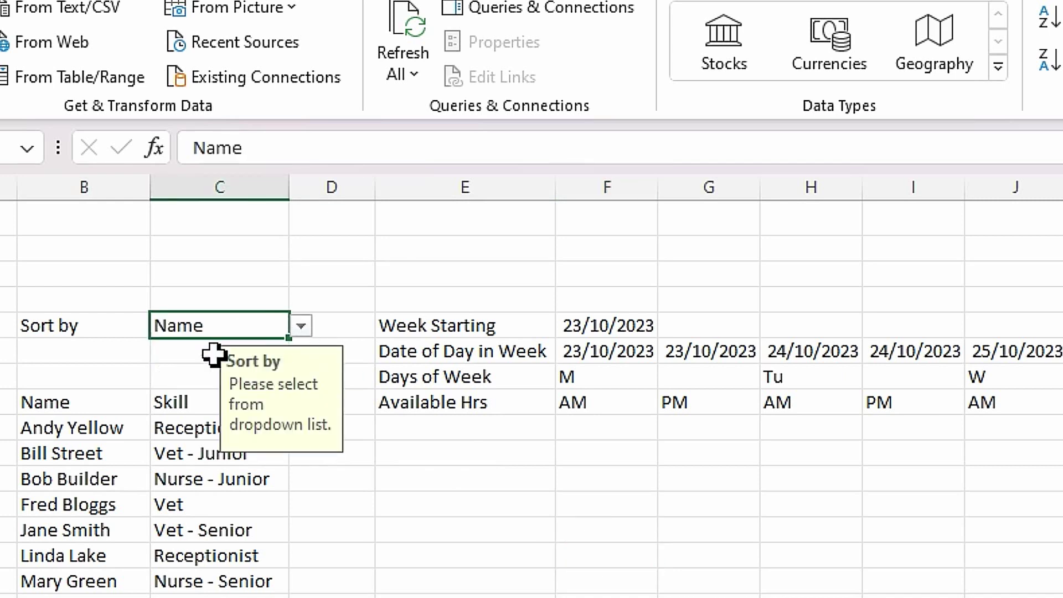
left_click(456, 551)
- Copy B9's FILTER/SORT staff list formula into cell B26
left_click(66, 435)
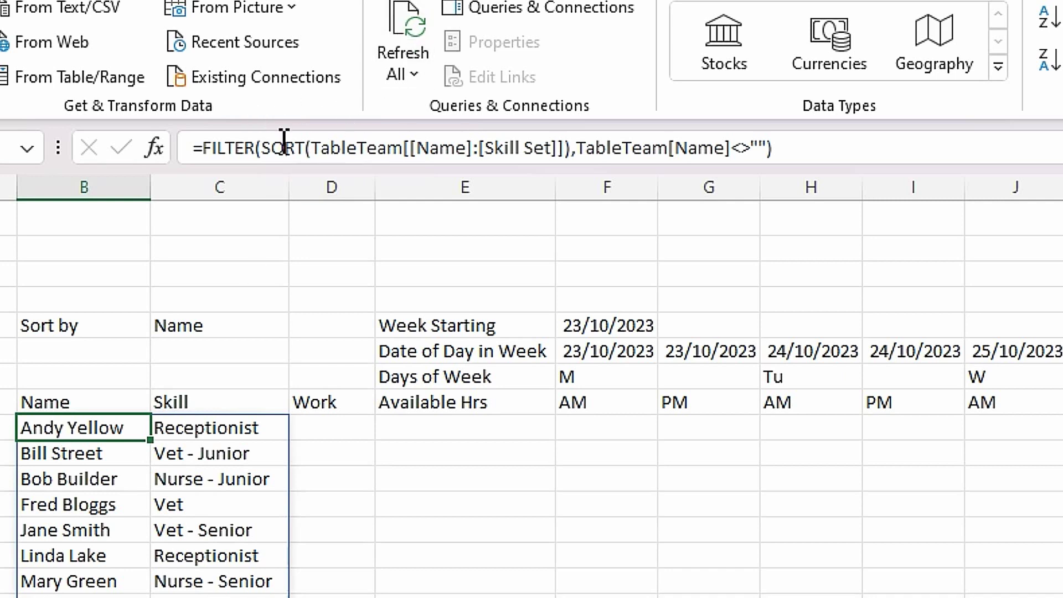
left_click(785, 148)
left_click_drag(785, 147, 189, 148)
key("ctrl+c")
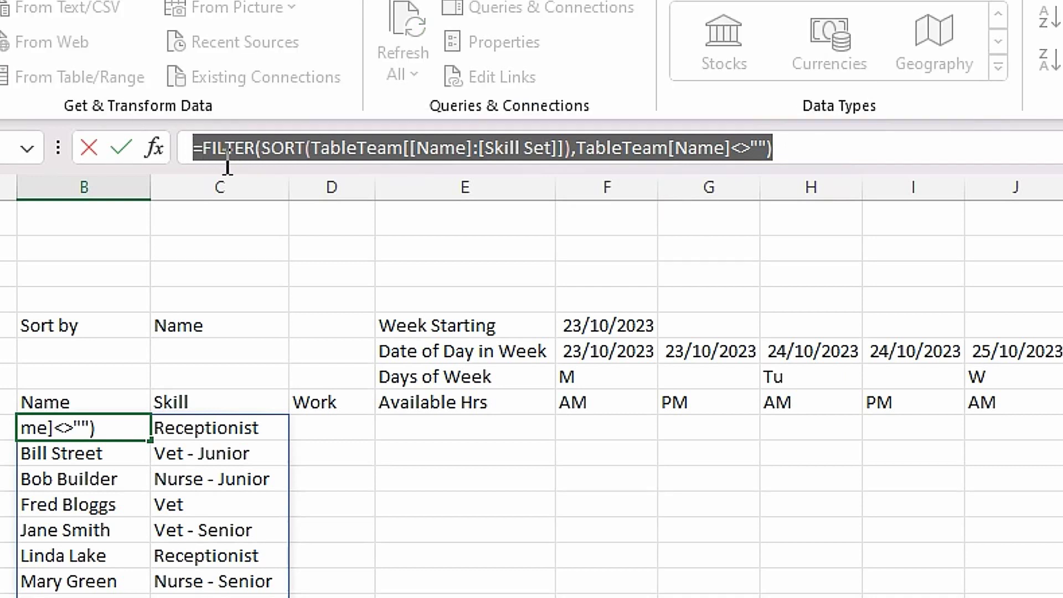
key("Escape")
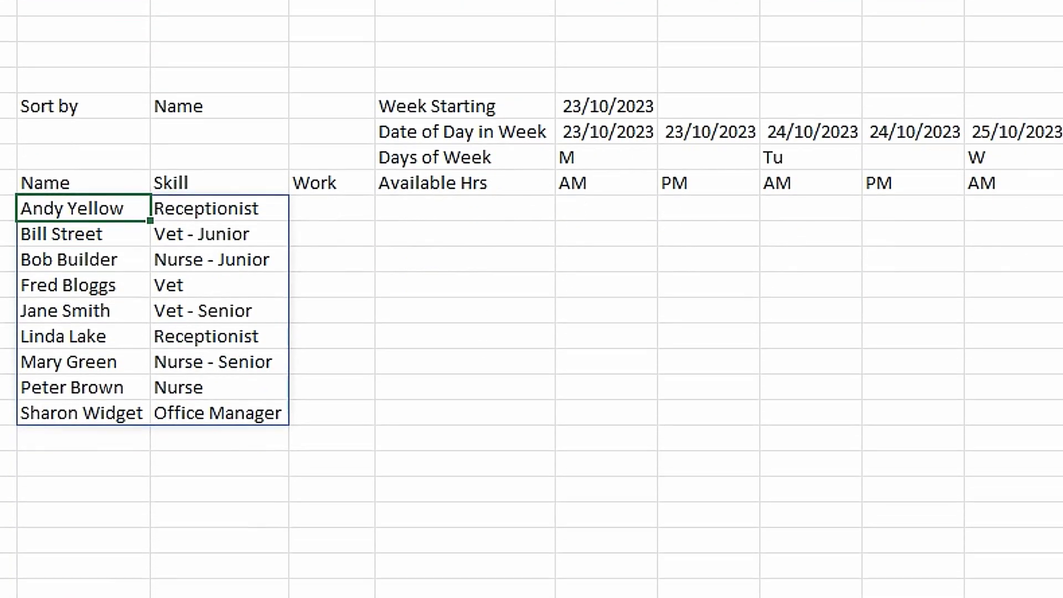
left_click(77, 565)
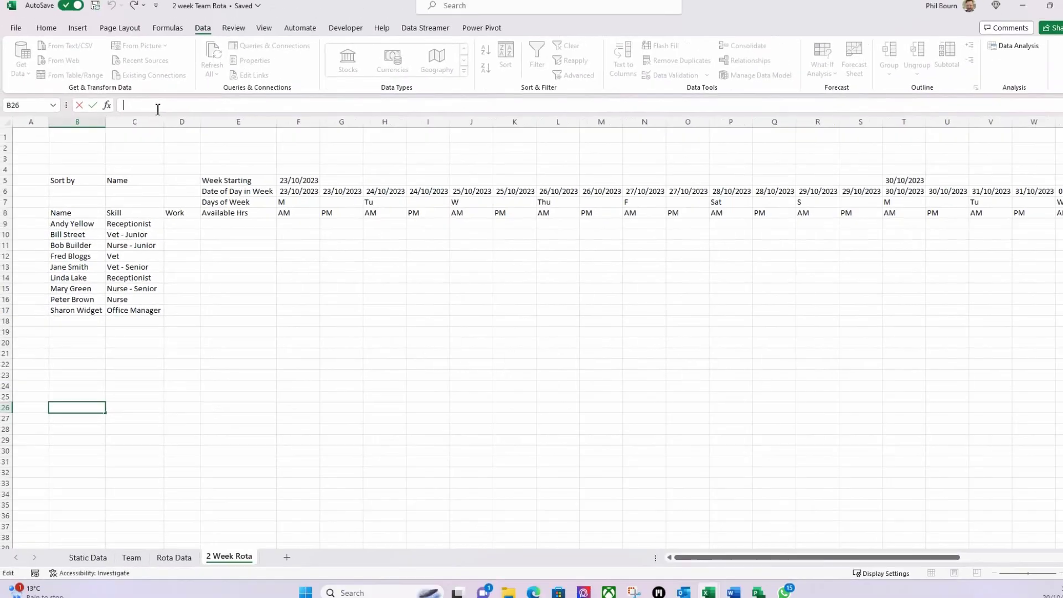
key("ctrl+v")
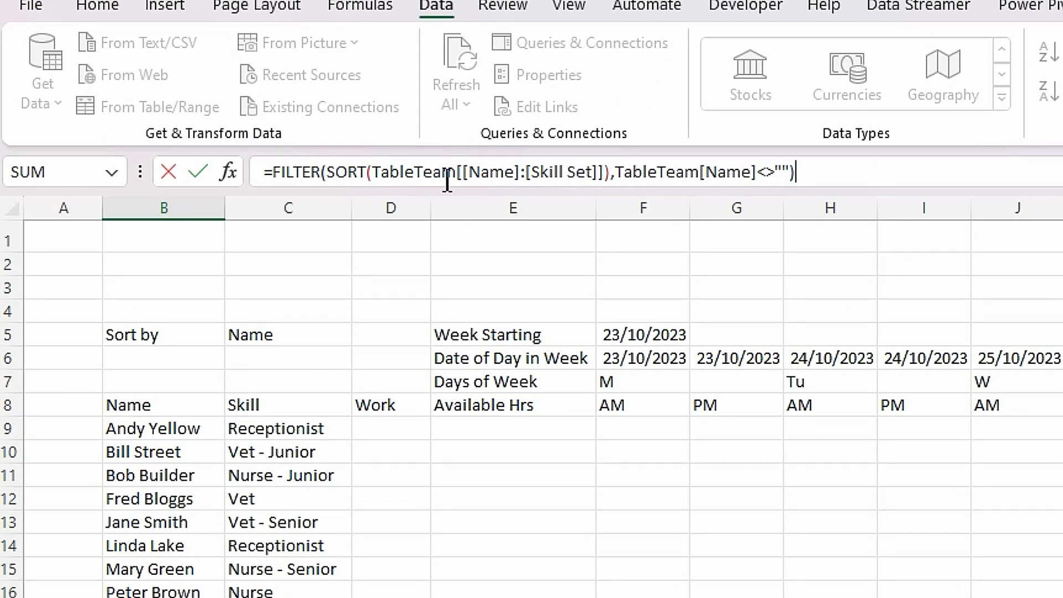
- Add {2,1} as SORT's sort index in the B26 formula to order staff by Skill, then Name
left_click(447, 175)
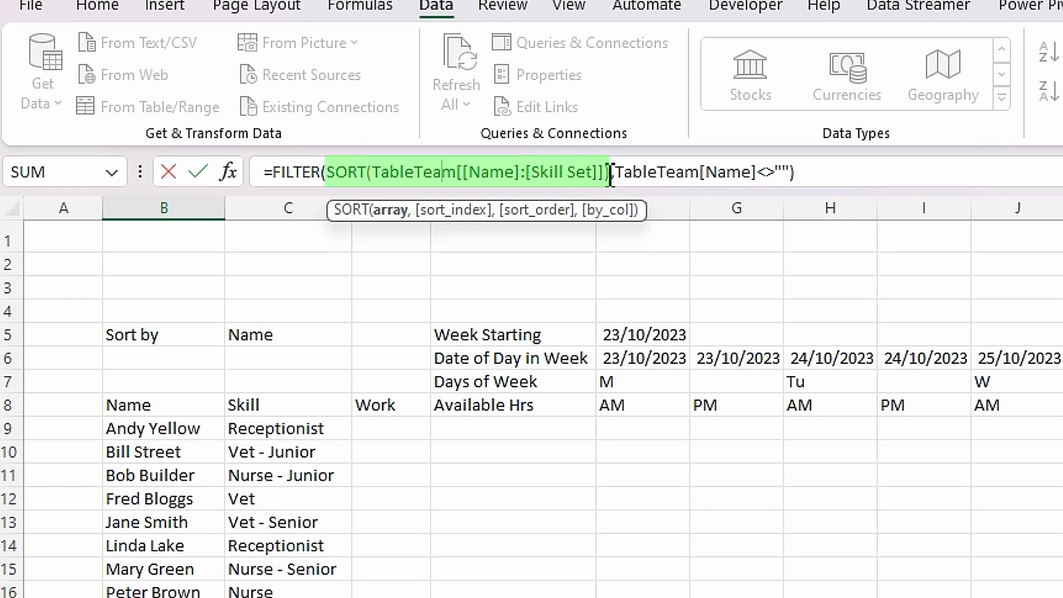
left_click(613, 176)
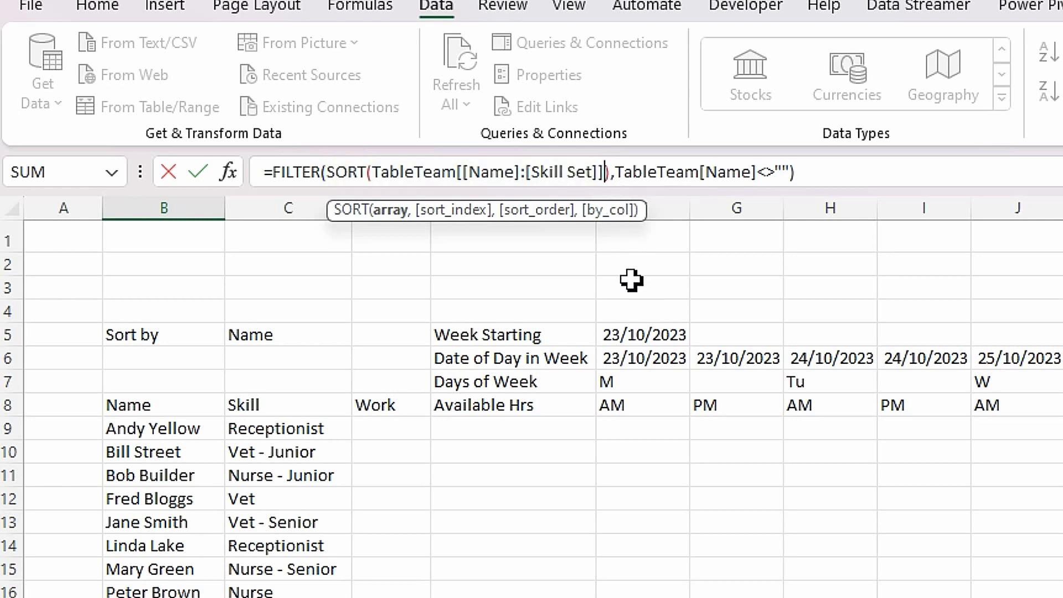
type(",")
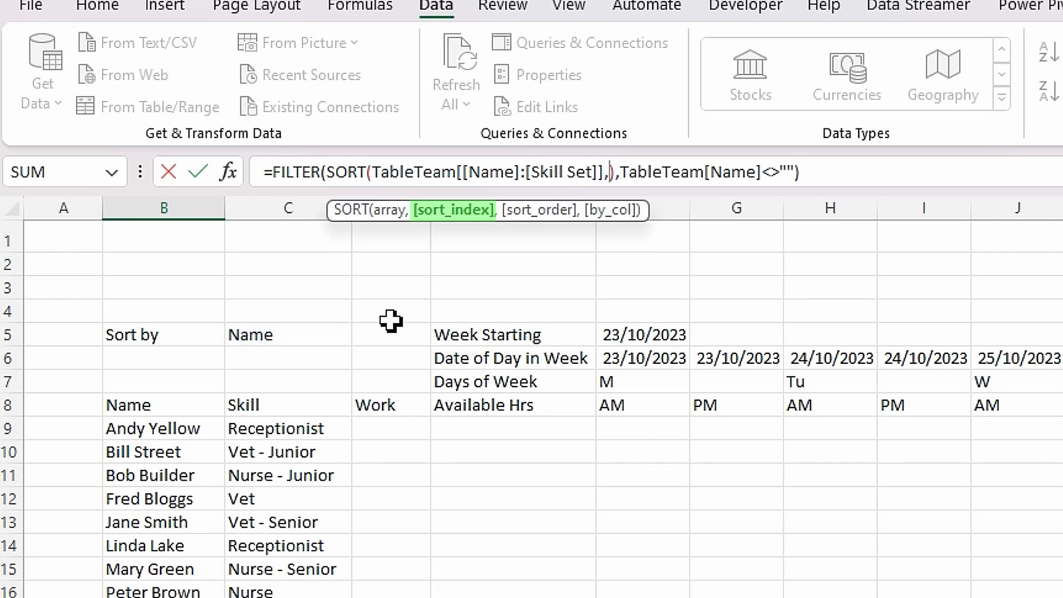
type("{")
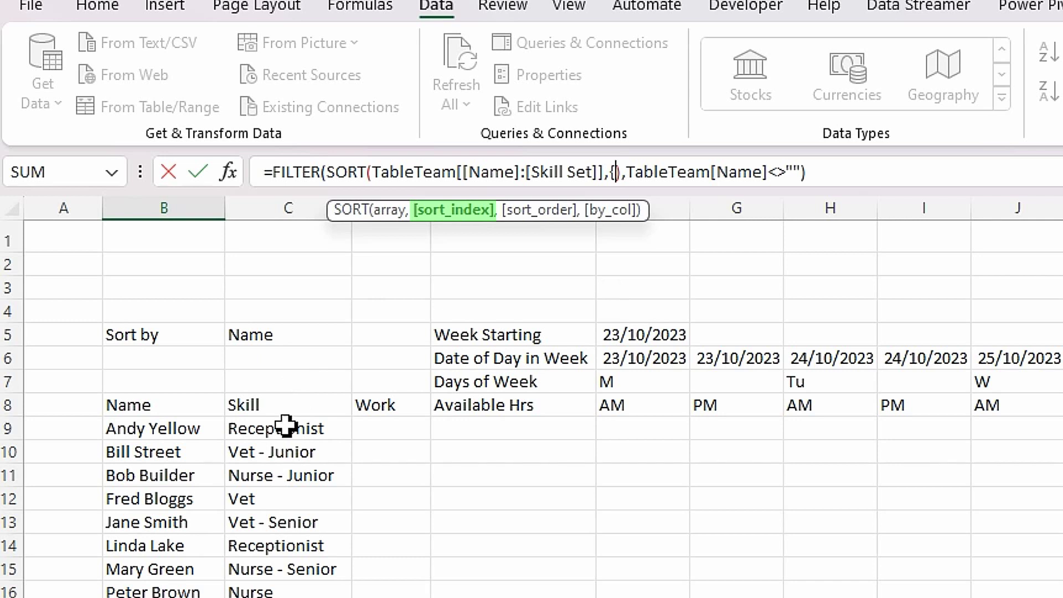
type("2")
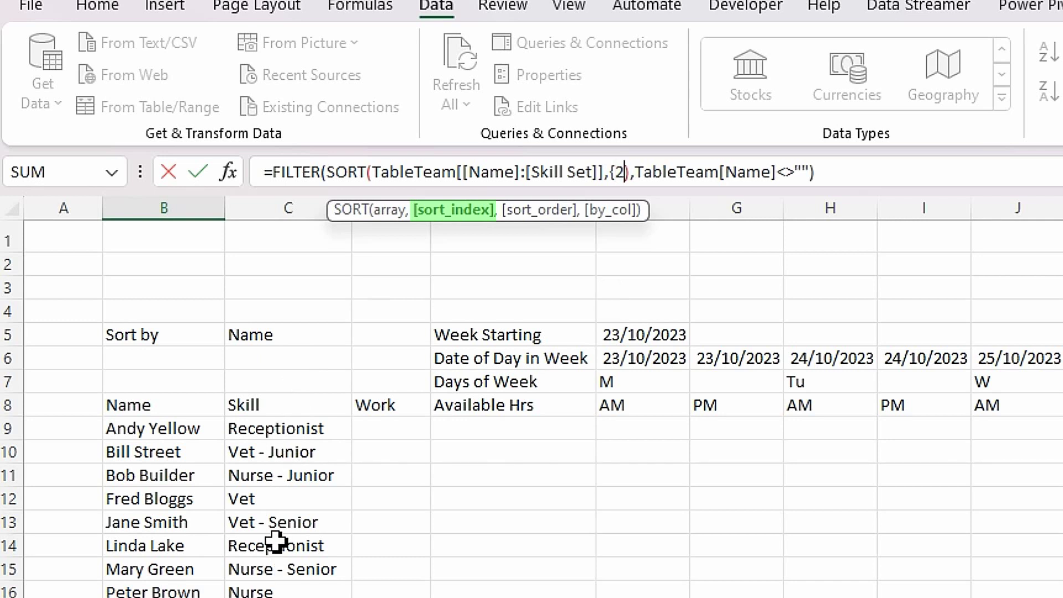
type(",")
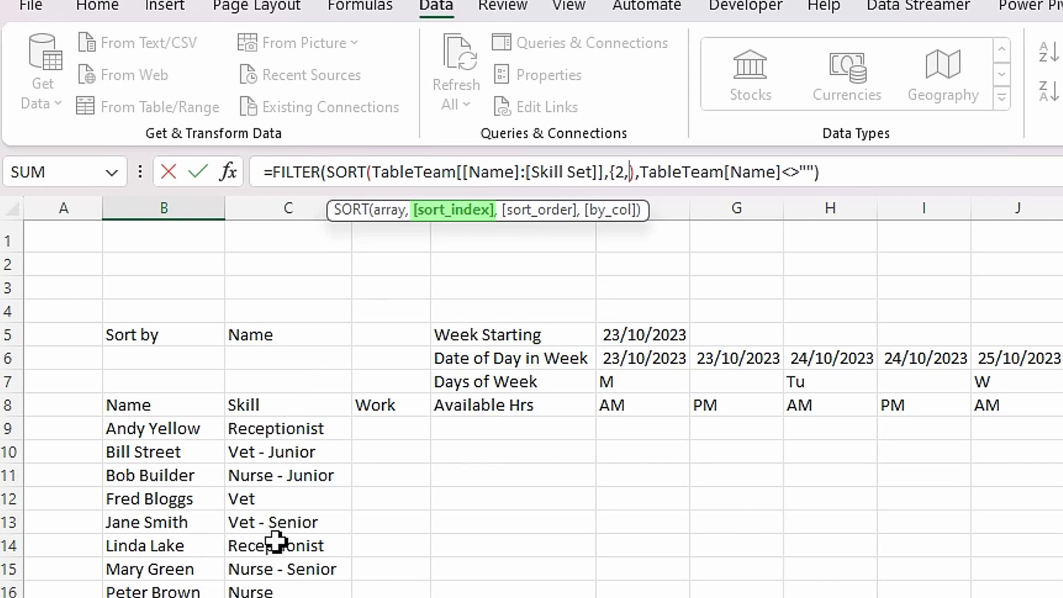
type("1}")
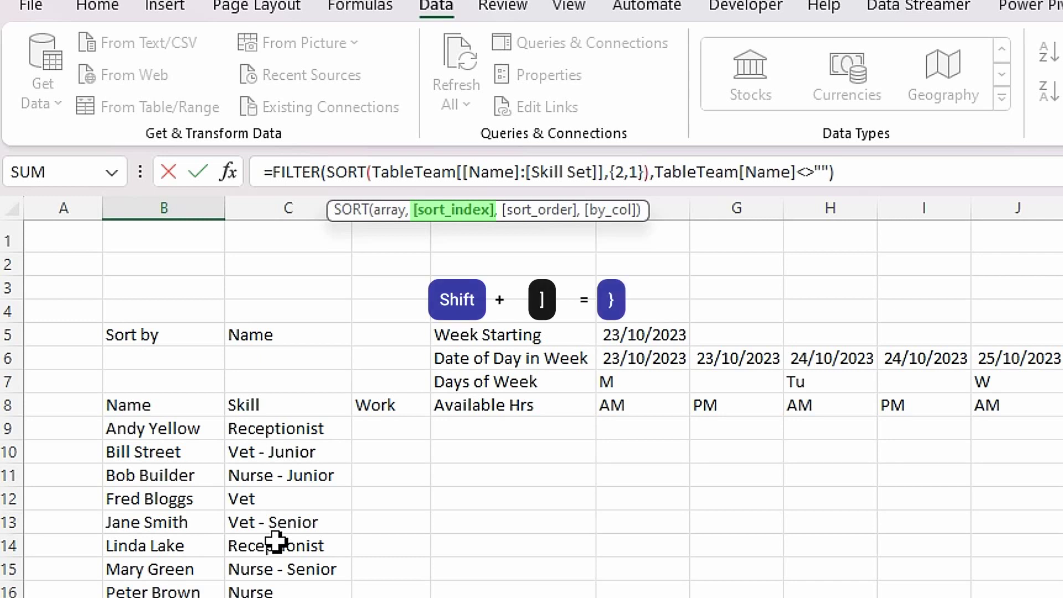
type(",")
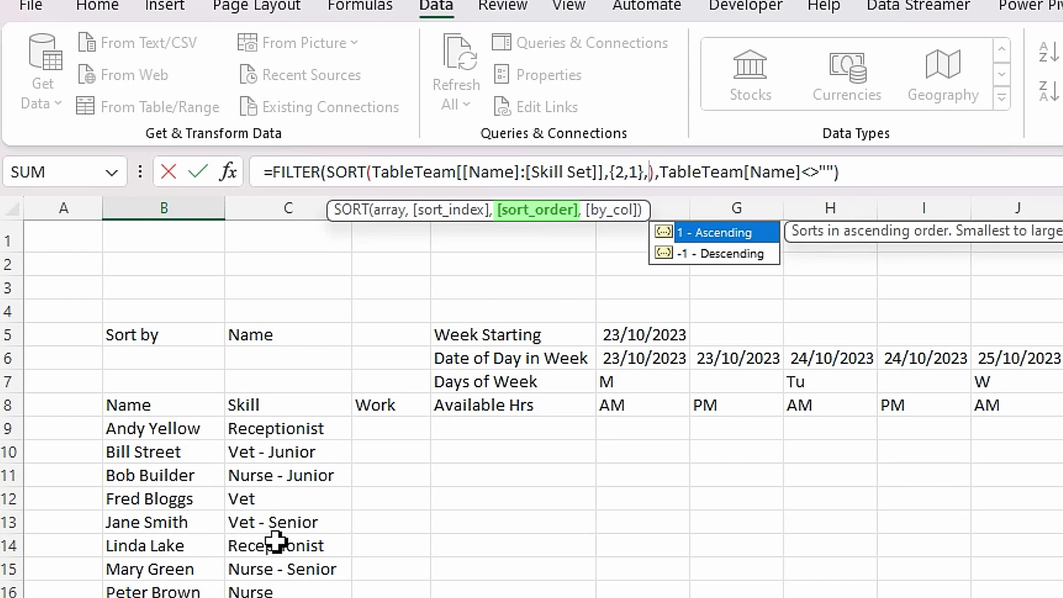
key("BackSpace")
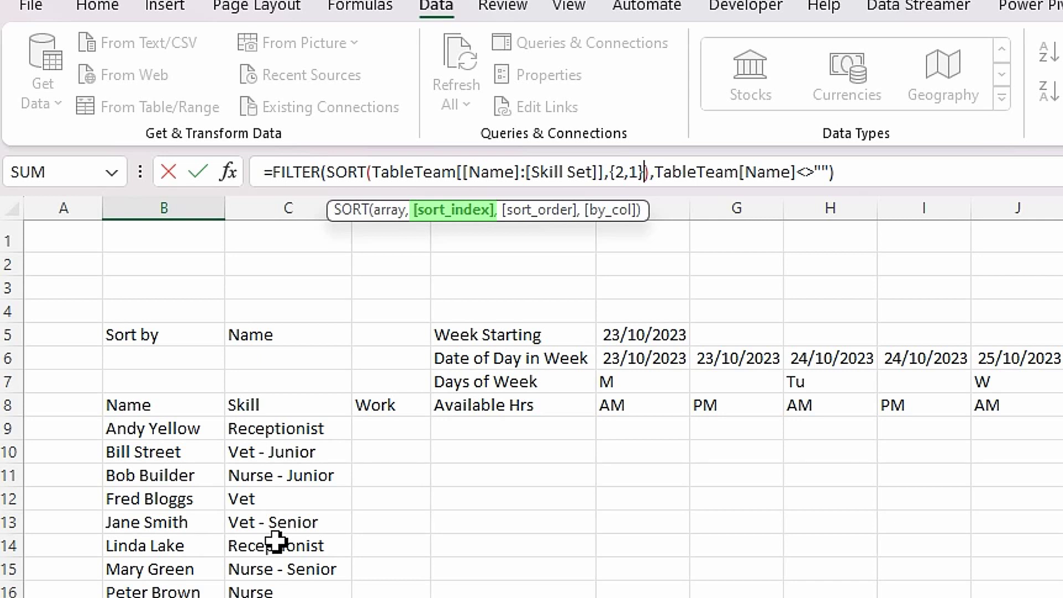
key("Return")
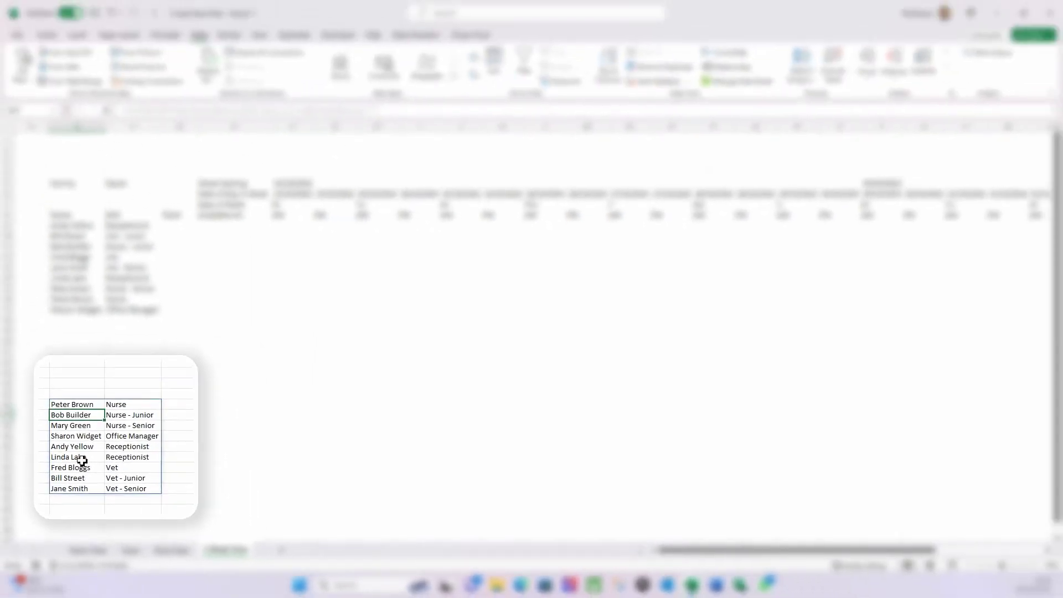
left_click(102, 378)
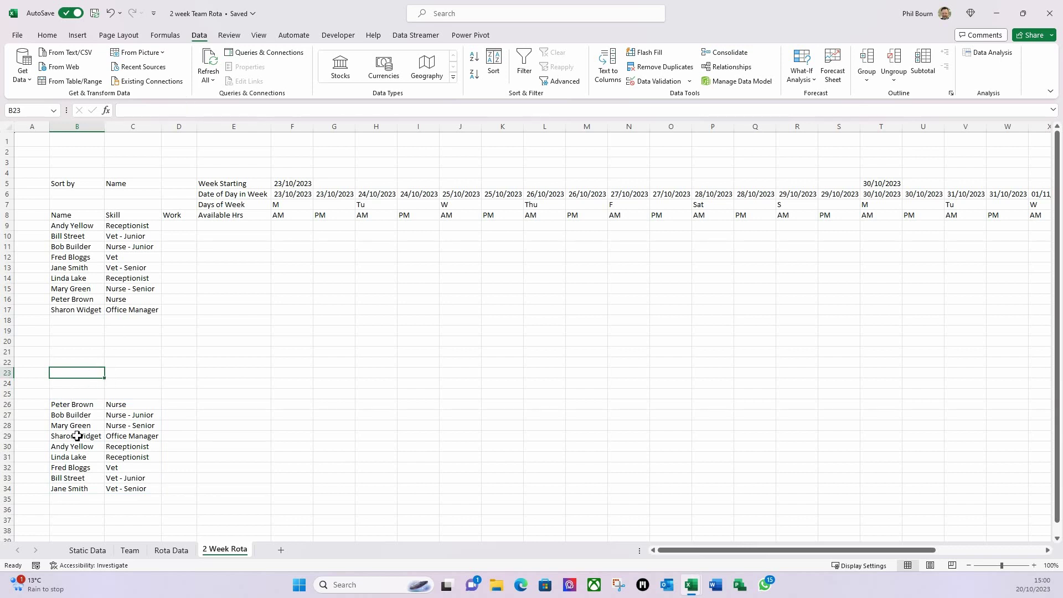
left_click(67, 407)
left_click_drag(381, 110, 168, 109)
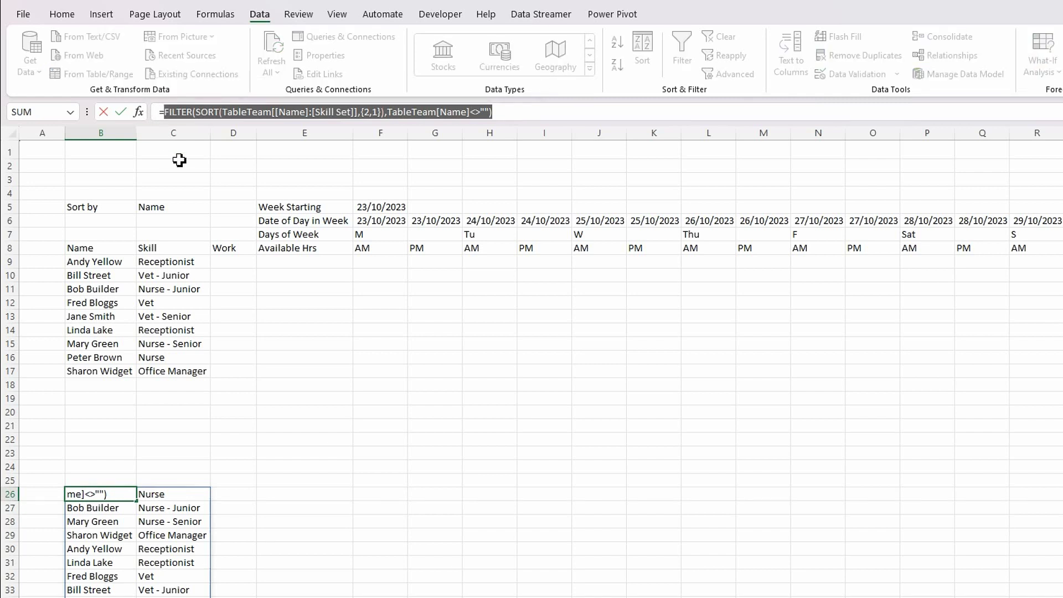
key("Escape")
- Start wrapping the B9 formula in an IF that tests whether C5 equals "Name"
left_click(96, 263)
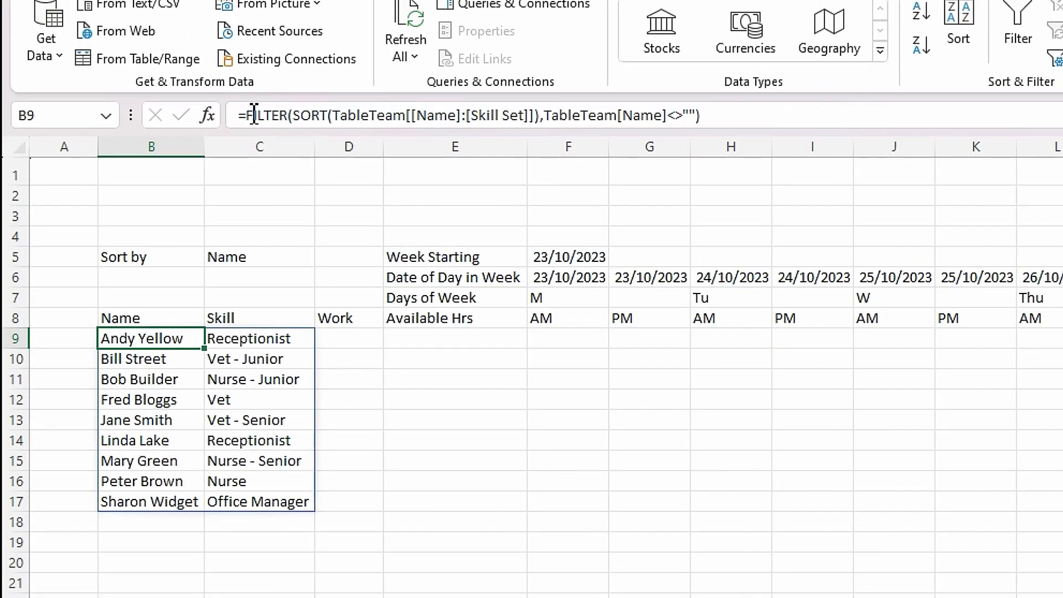
left_click(254, 115)
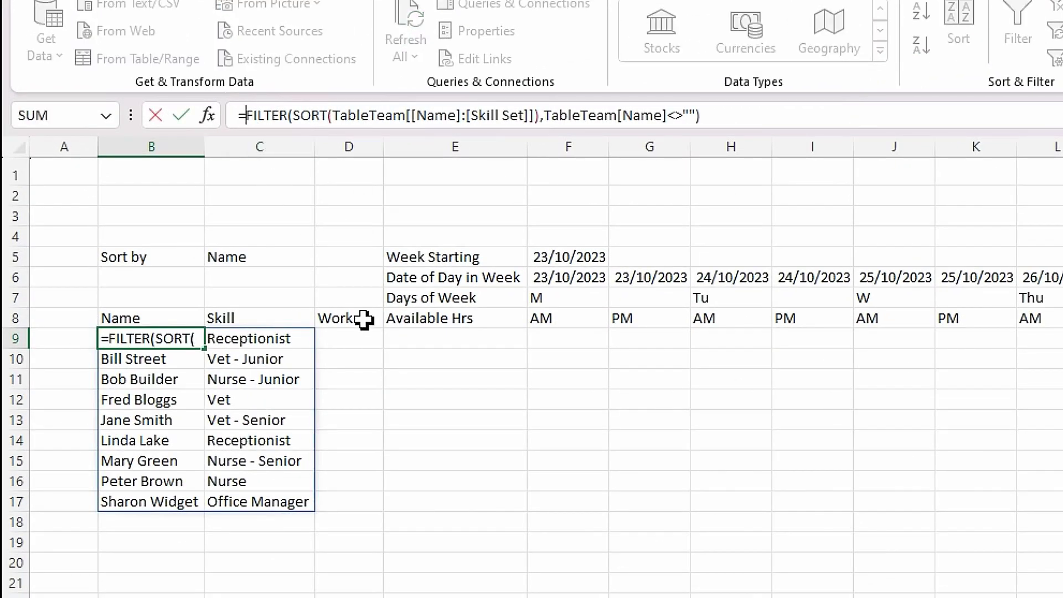
type("if(")
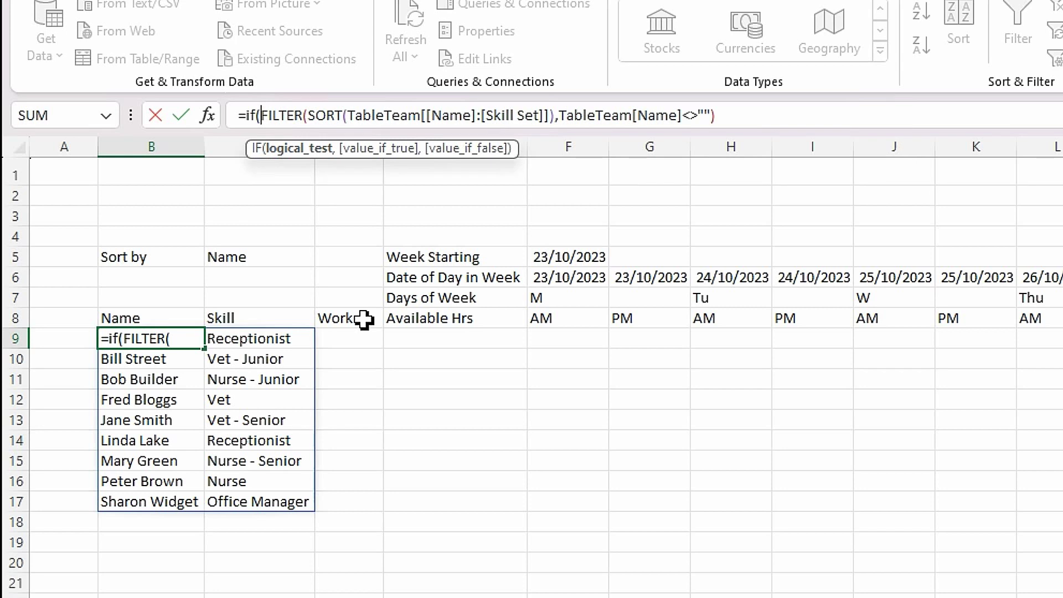
left_click(239, 259)
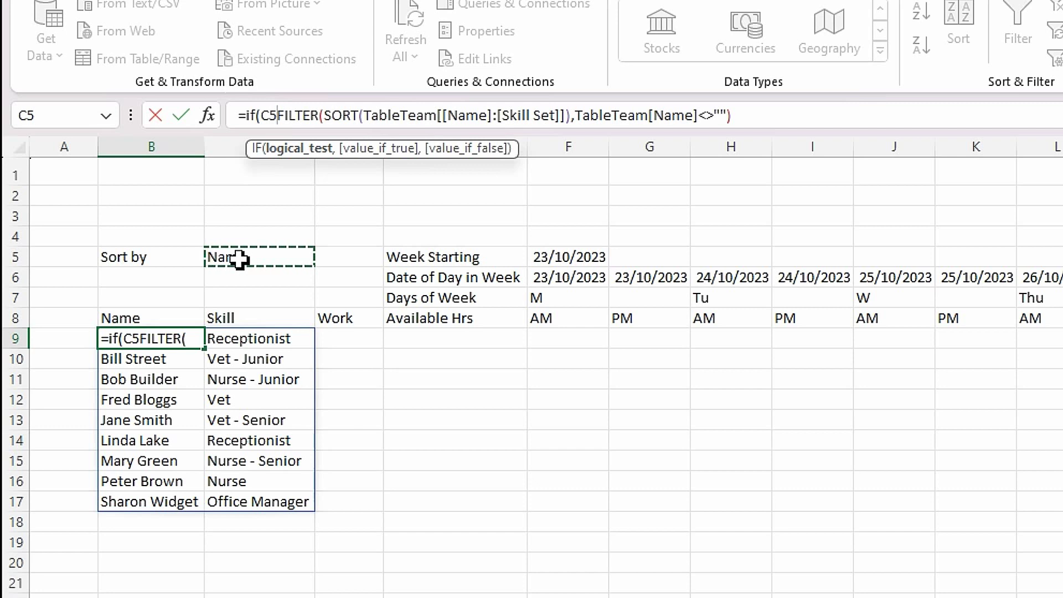
type("=")
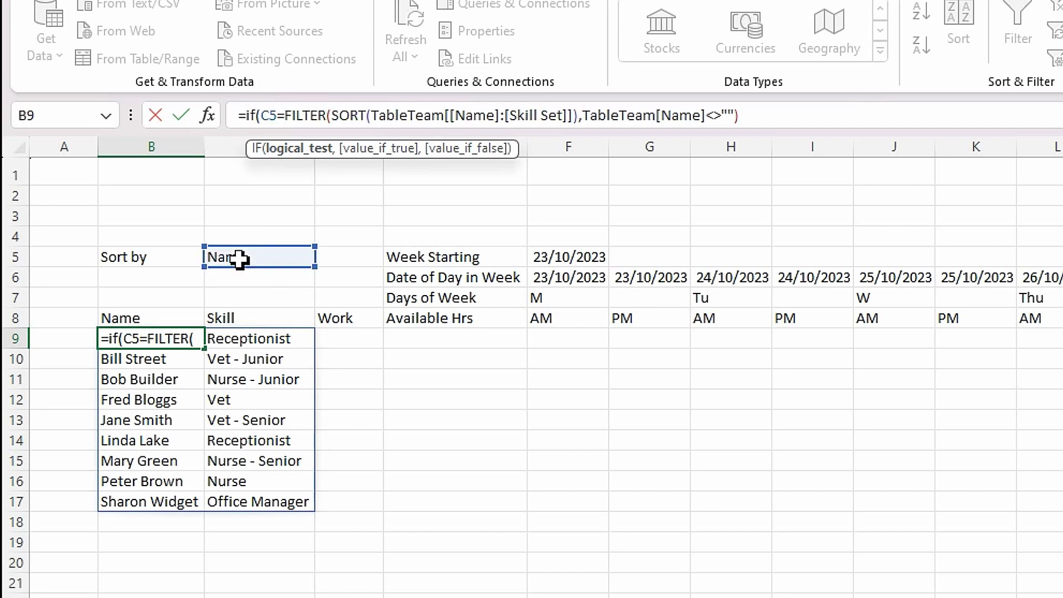
type("\"Name\"")
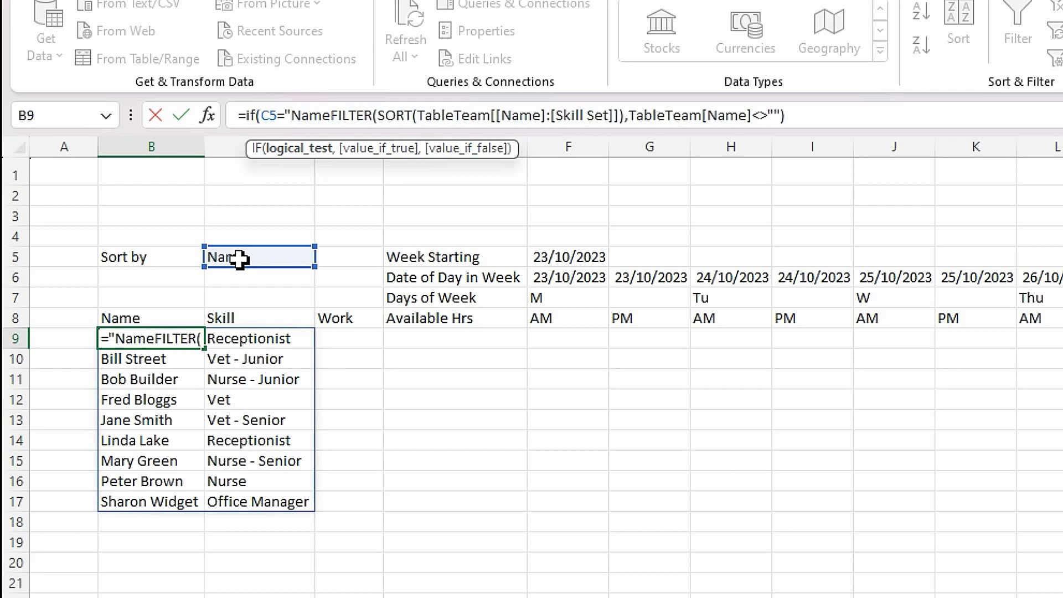
type(",")
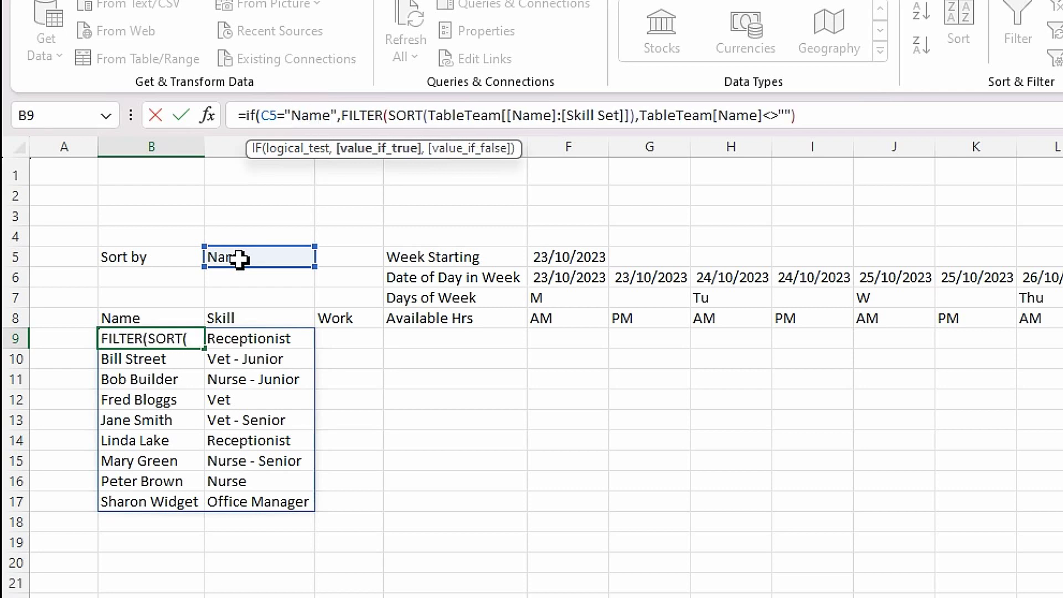
- Paste the skill-then-name FILTER as the IF's false result, then clear the B26 test copy
left_click(810, 113)
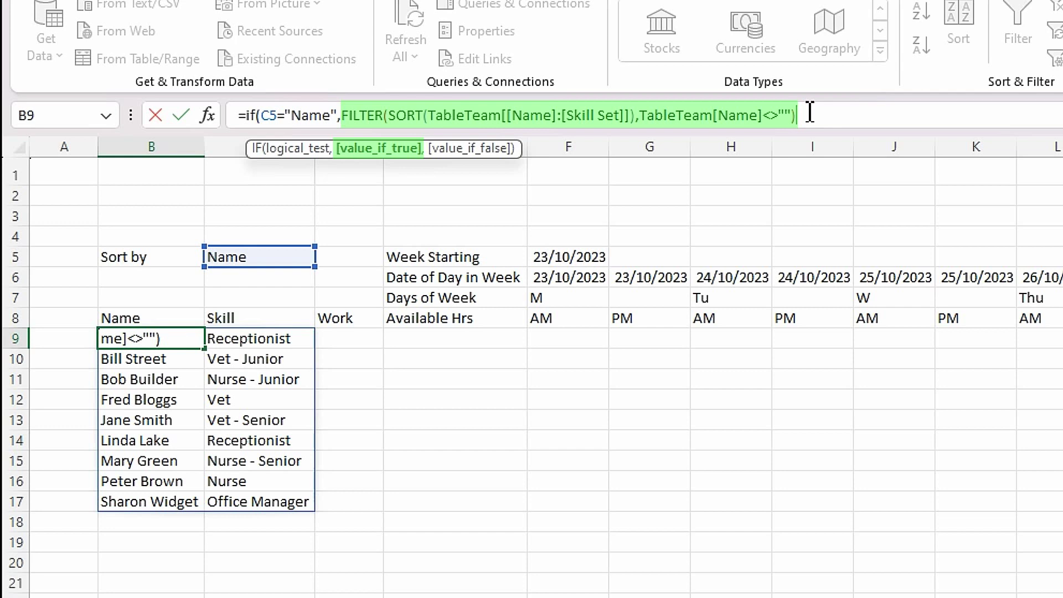
type(",")
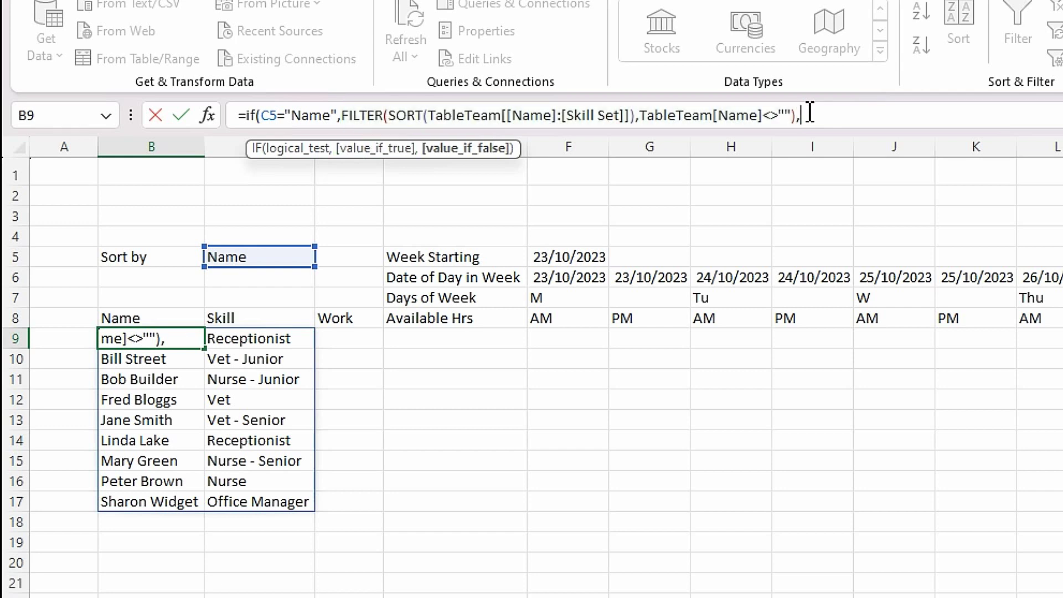
key("ctrl+v")
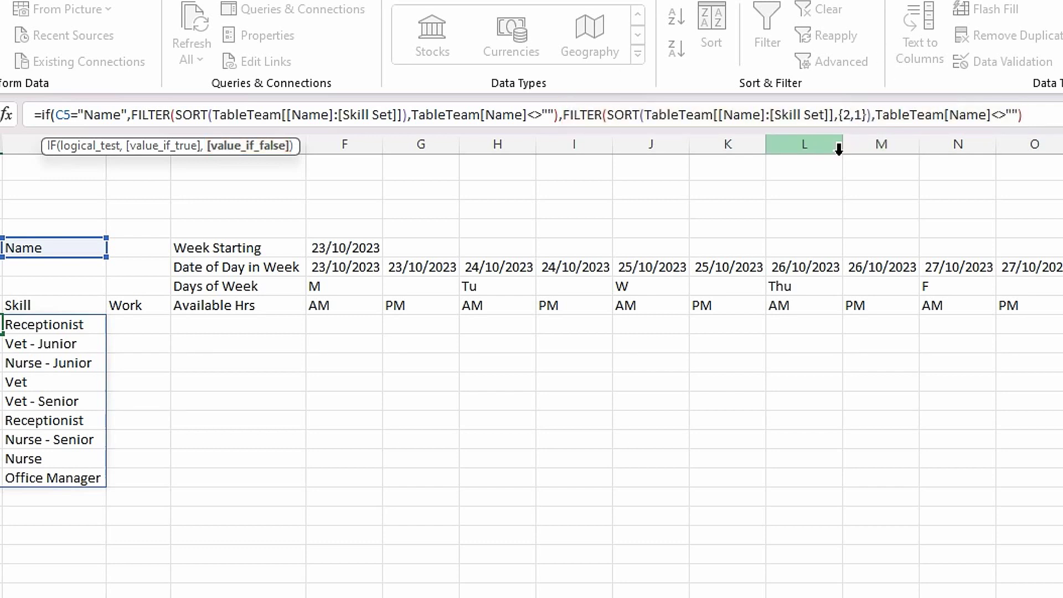
type(")")
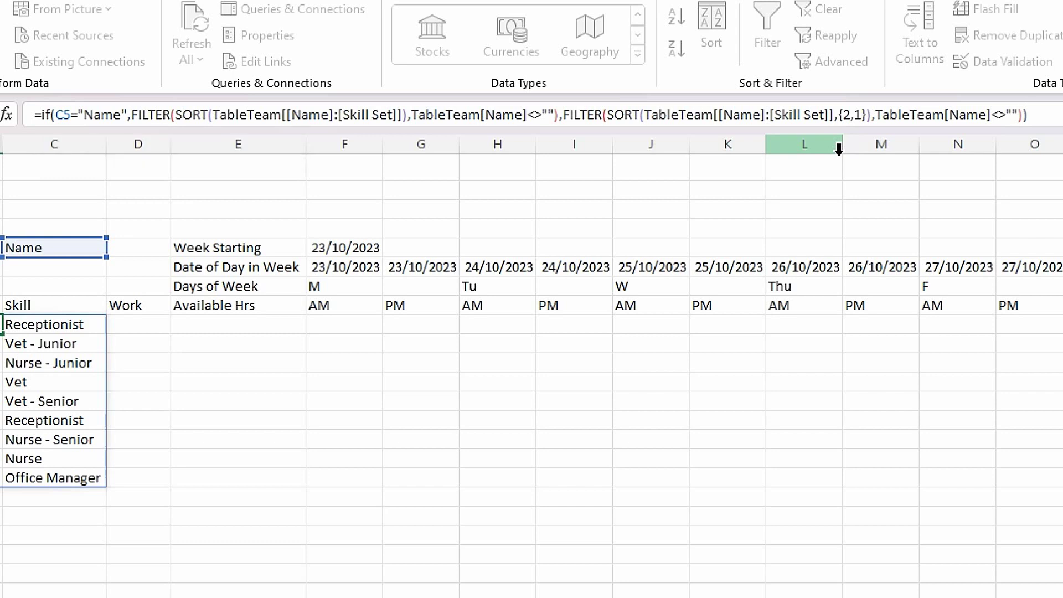
key("Return")
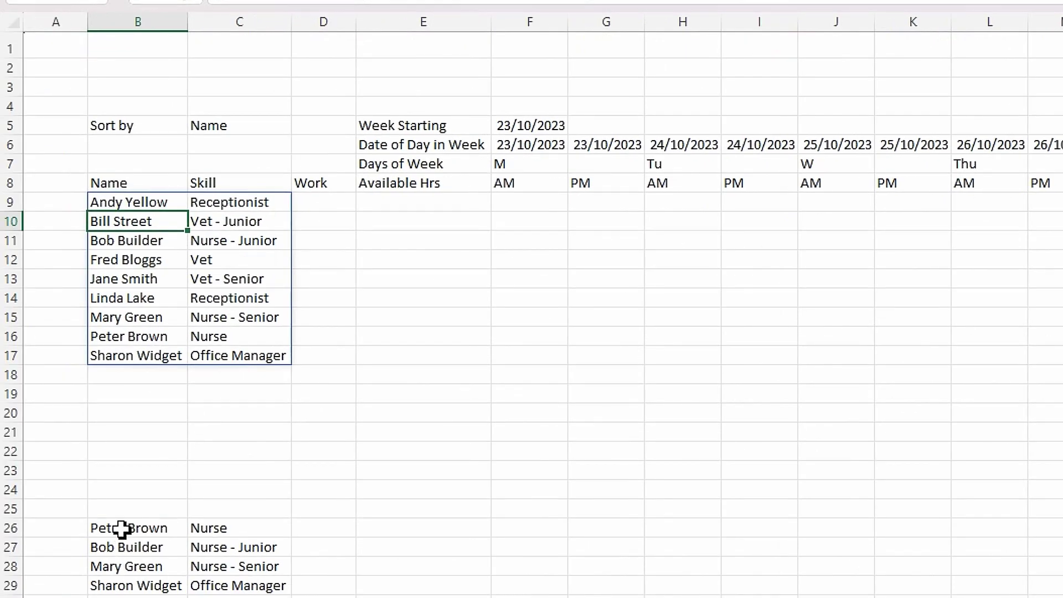
left_click(121, 529)
key("Delete")
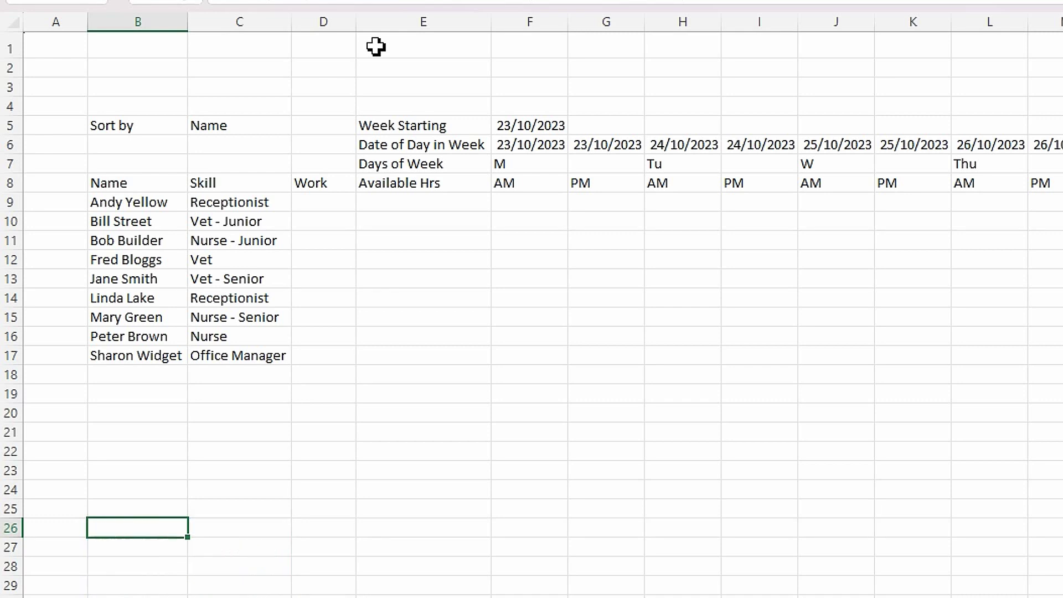
left_click(243, 124)
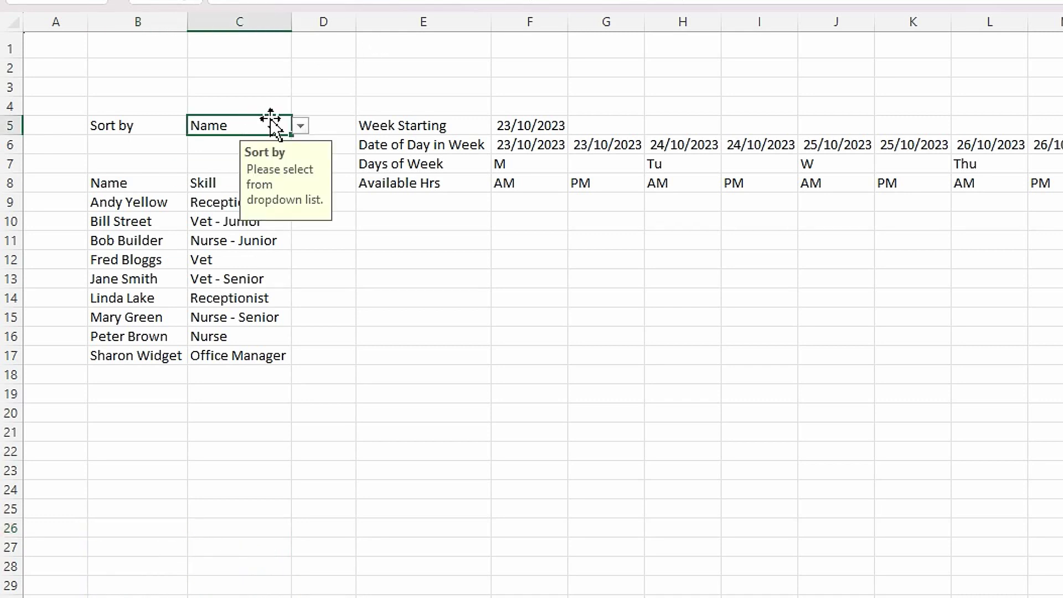
left_click(303, 126)
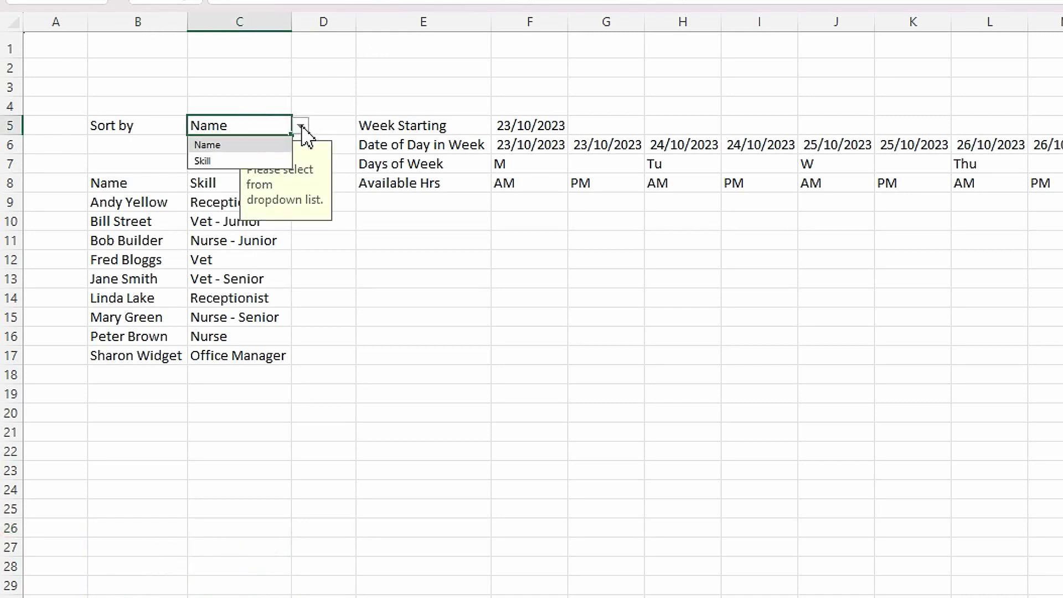
left_click(239, 161)
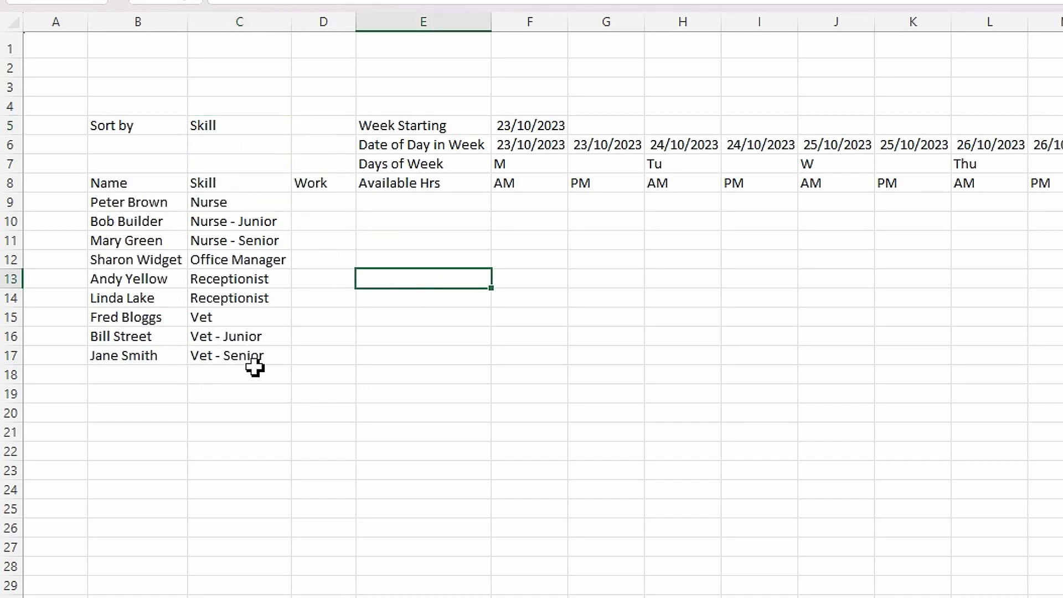
left_click(263, 130)
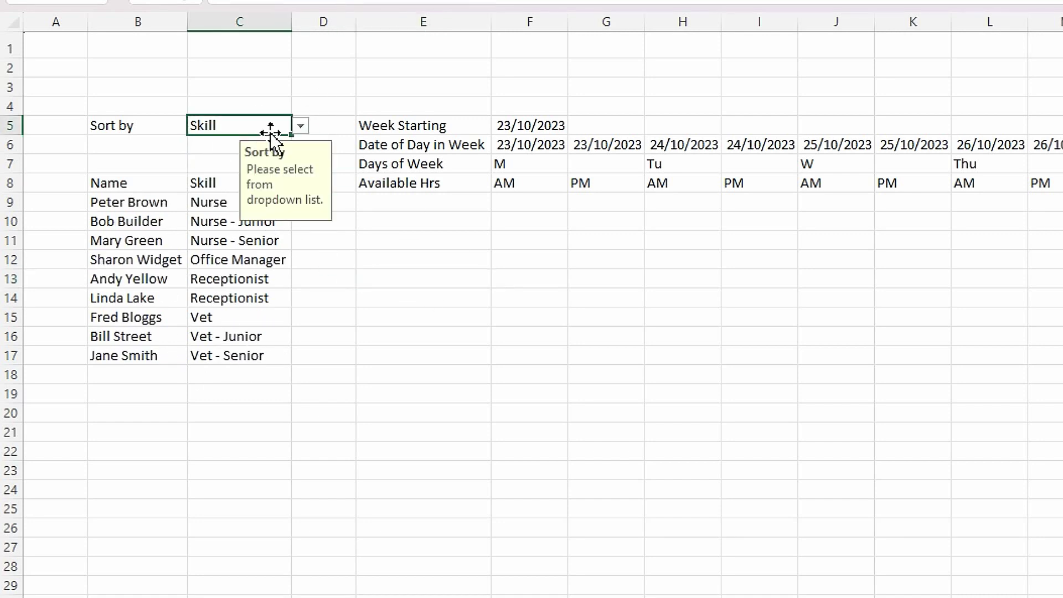
left_click(300, 126)
left_click(261, 145)
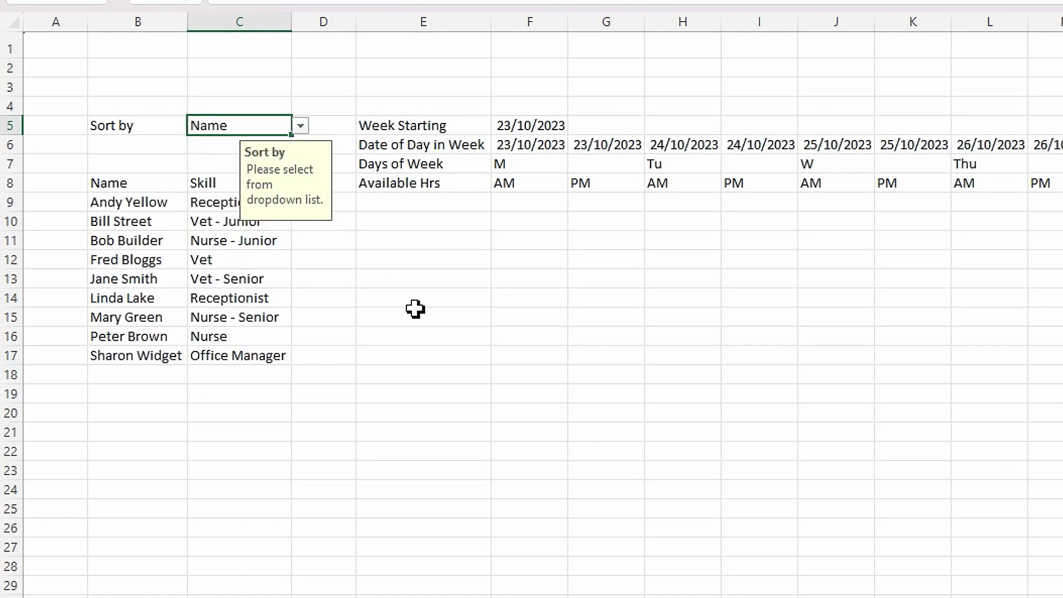
left_click(416, 339)
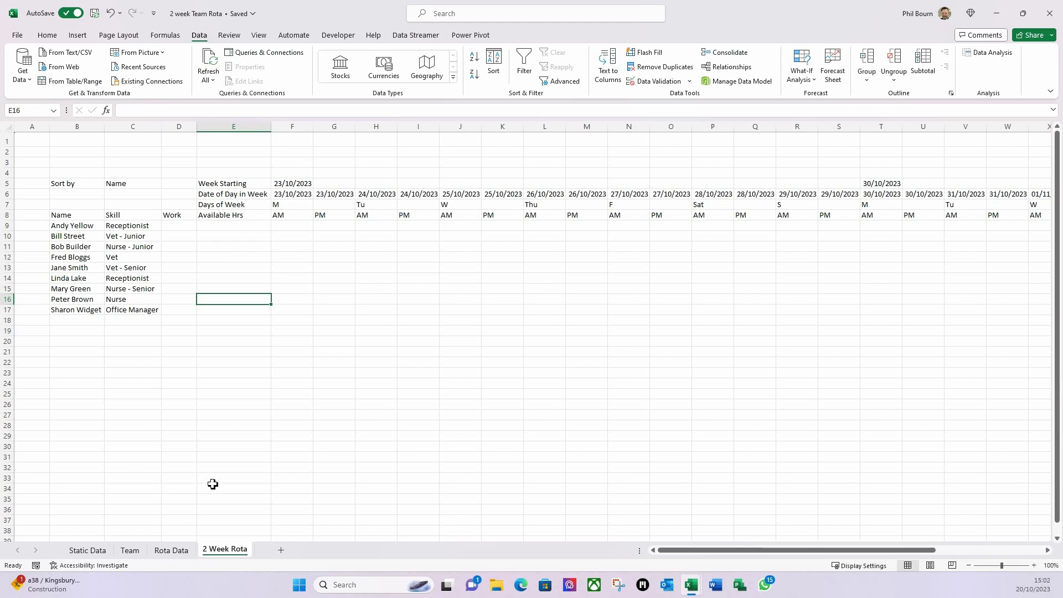
- Copy the Types table L1:M6 from Static Data and return to 2 Week Rota at B22
left_click(282, 226)
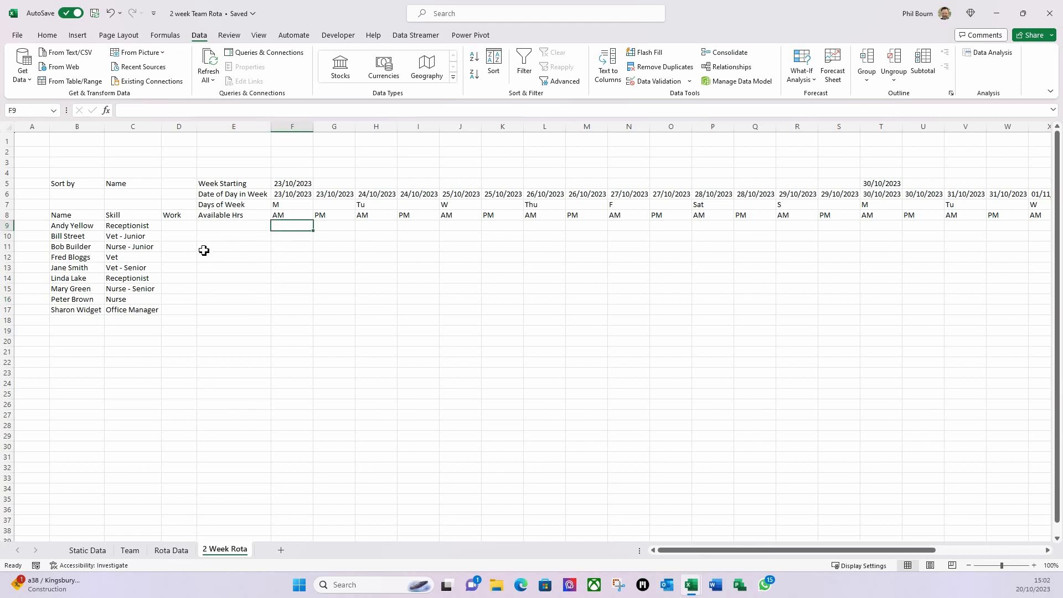
left_click(87, 550)
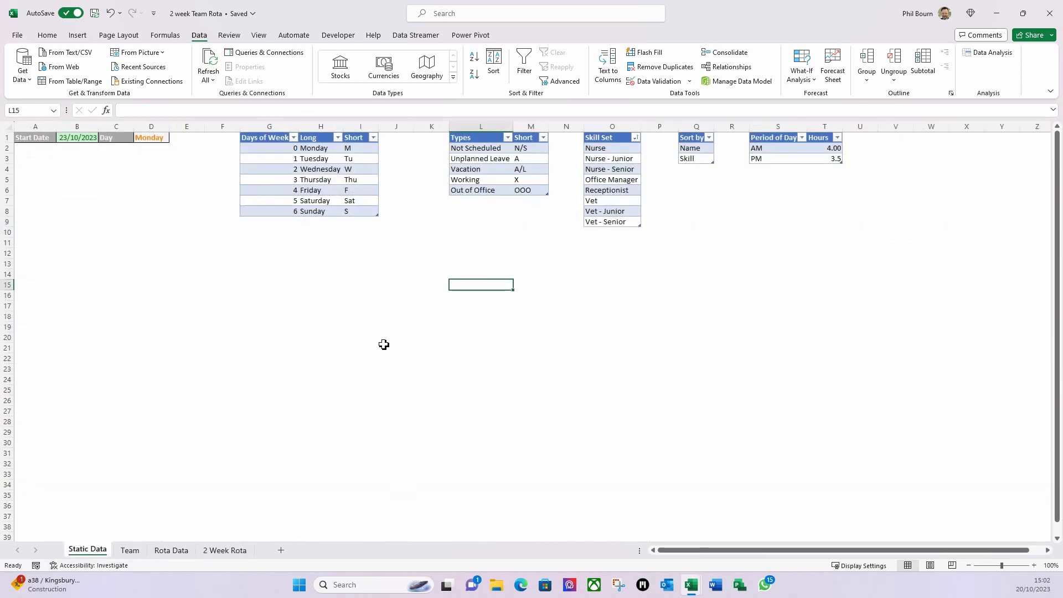
left_click_drag(469, 142, 521, 180)
left_click_drag(521, 189, 522, 190)
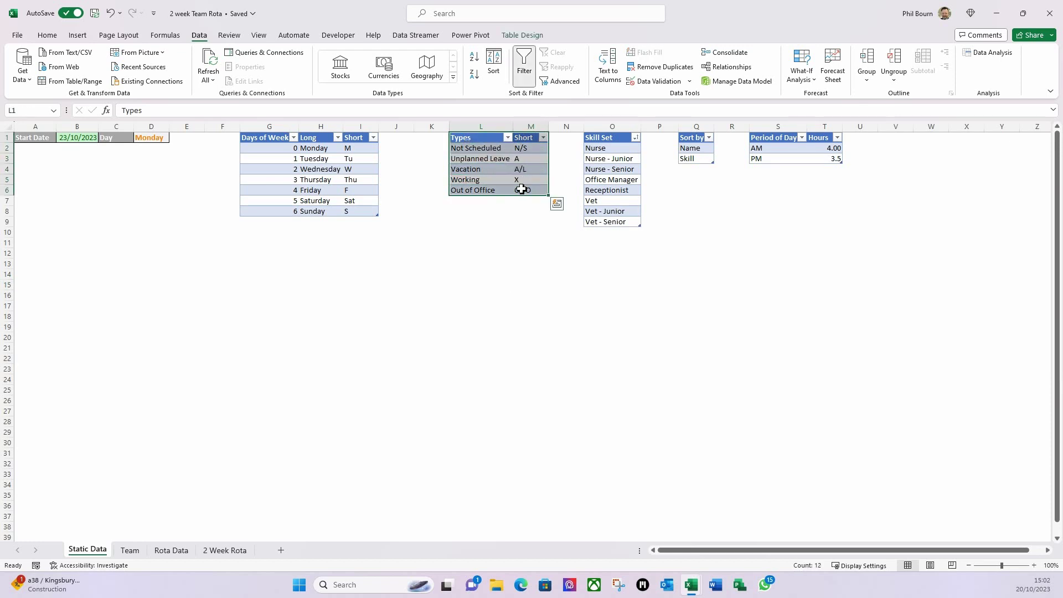
key("ctrl+c")
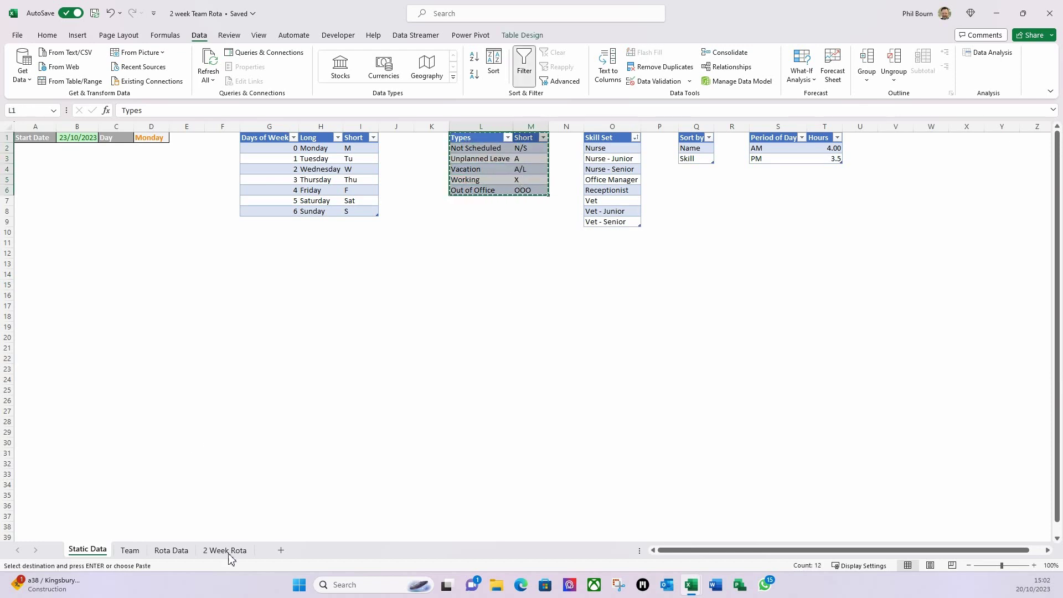
left_click(239, 551)
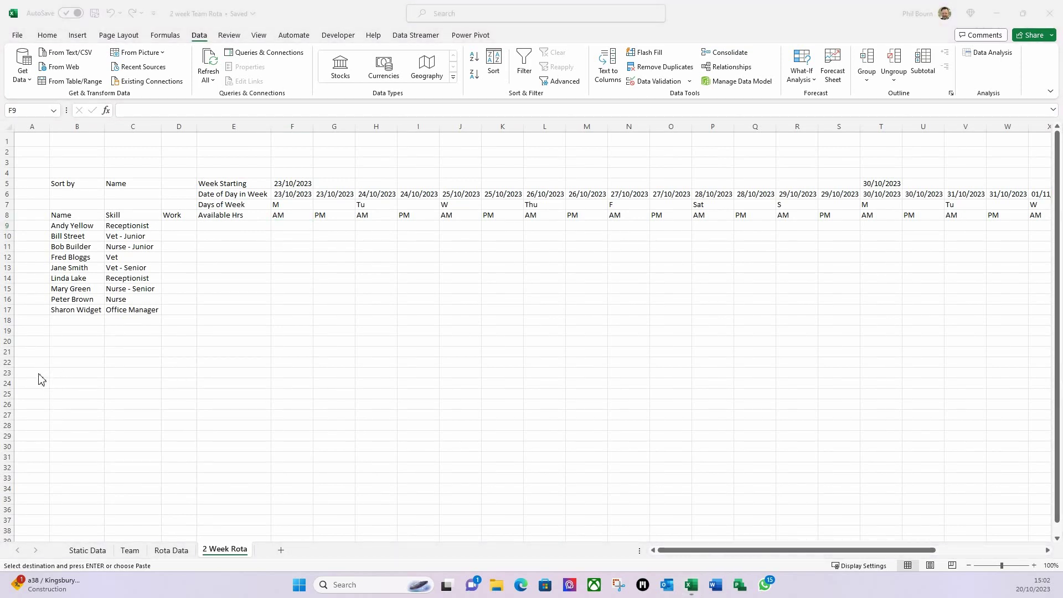
left_click(85, 365)
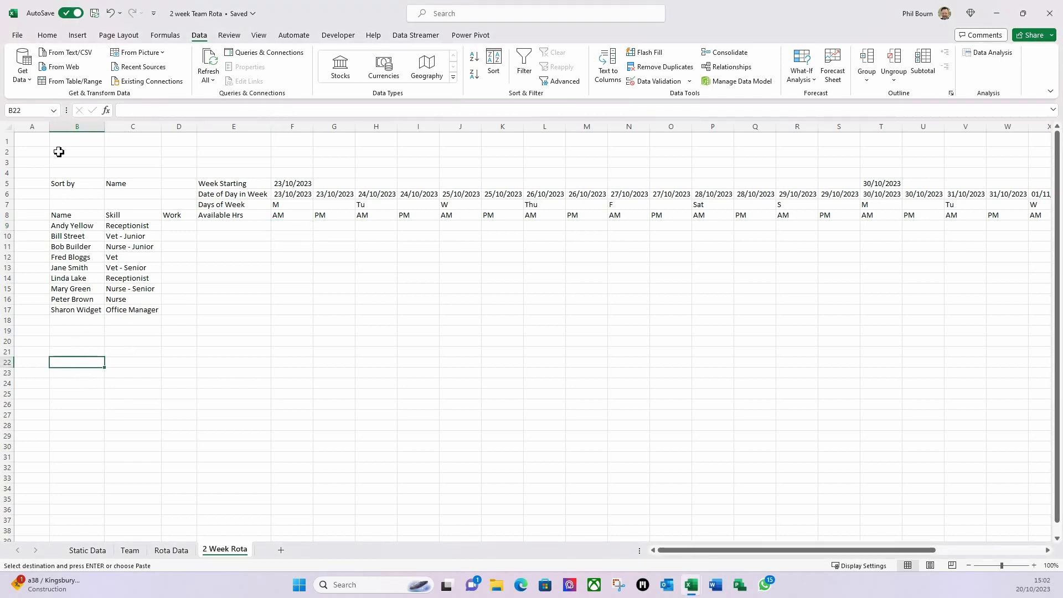
- Paste the Types table as values into B22 and widen column B to fit the labels
left_click(48, 37)
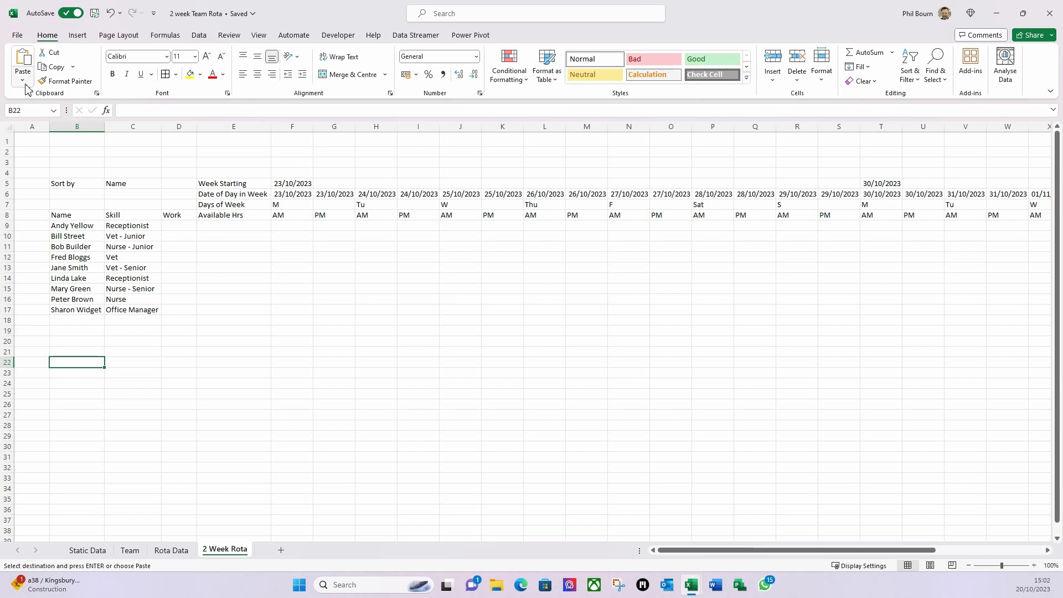
left_click(23, 81)
left_click(33, 154)
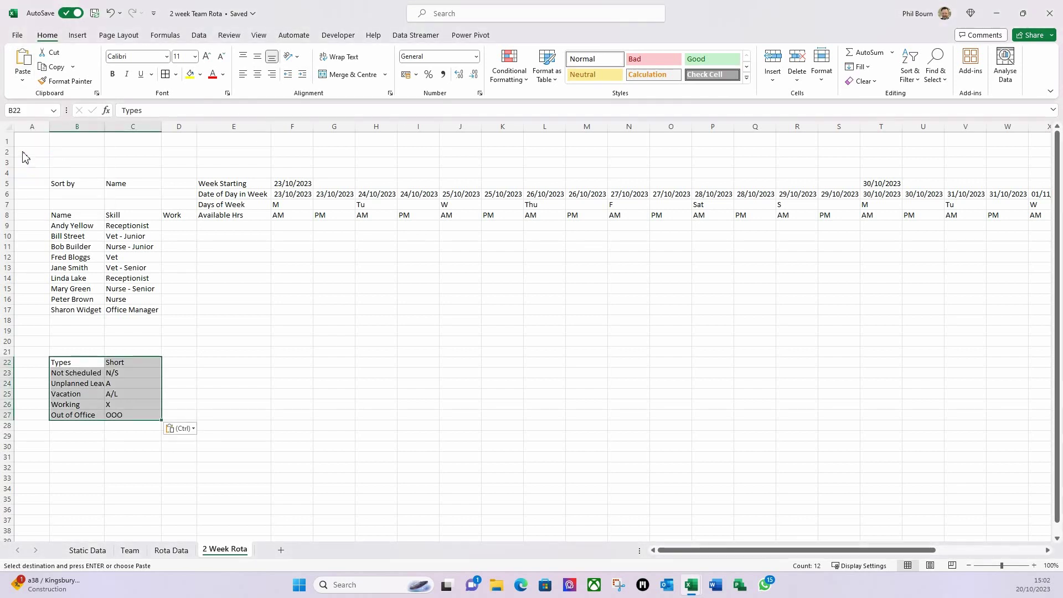
left_click(152, 471)
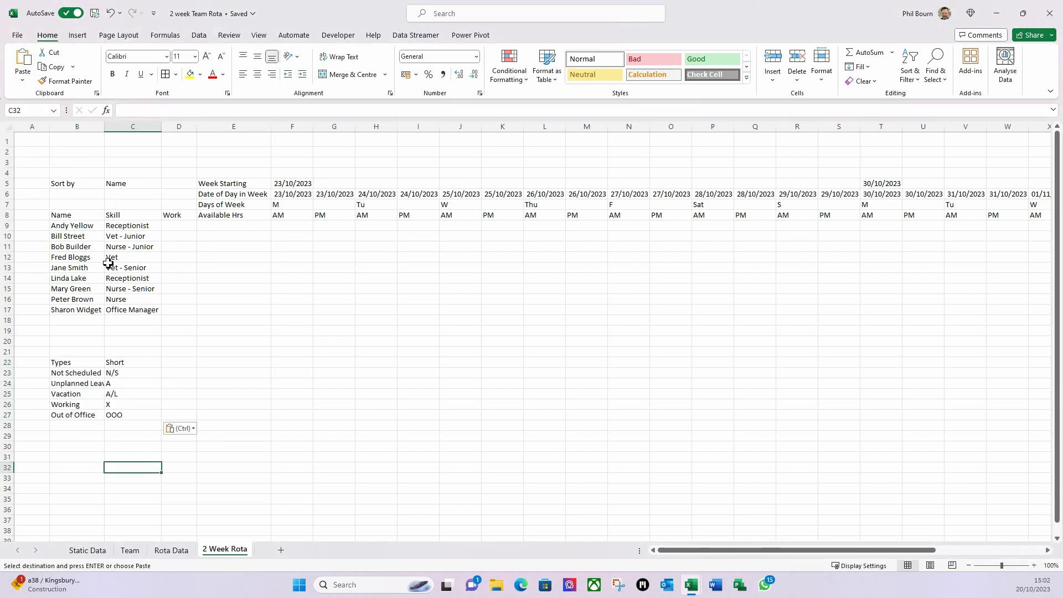
left_click_drag(105, 130, 114, 131)
- Shade the B22:C27 Types block green
left_click(213, 353)
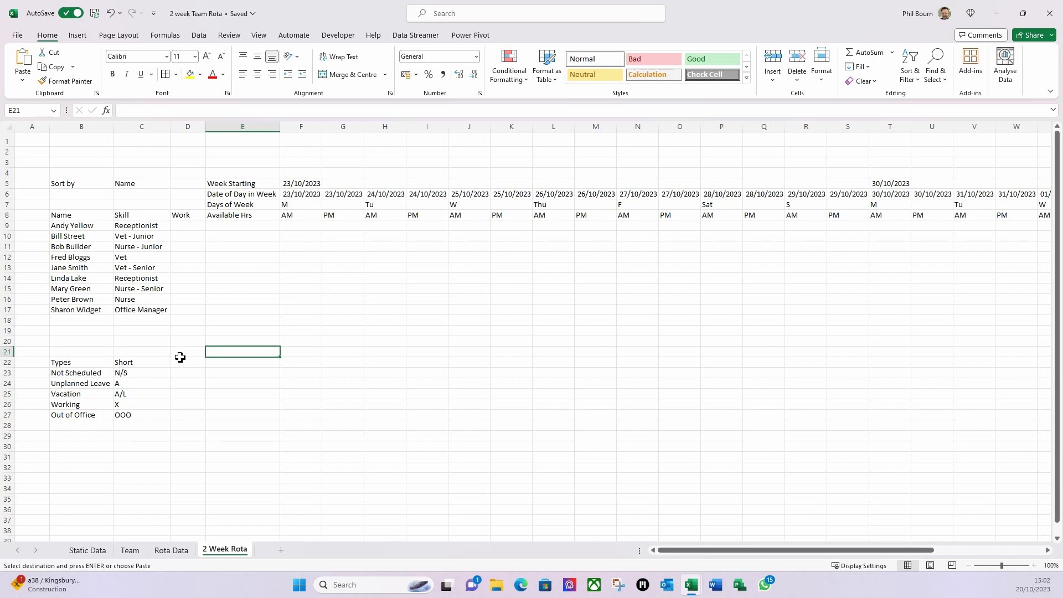
left_click(299, 227)
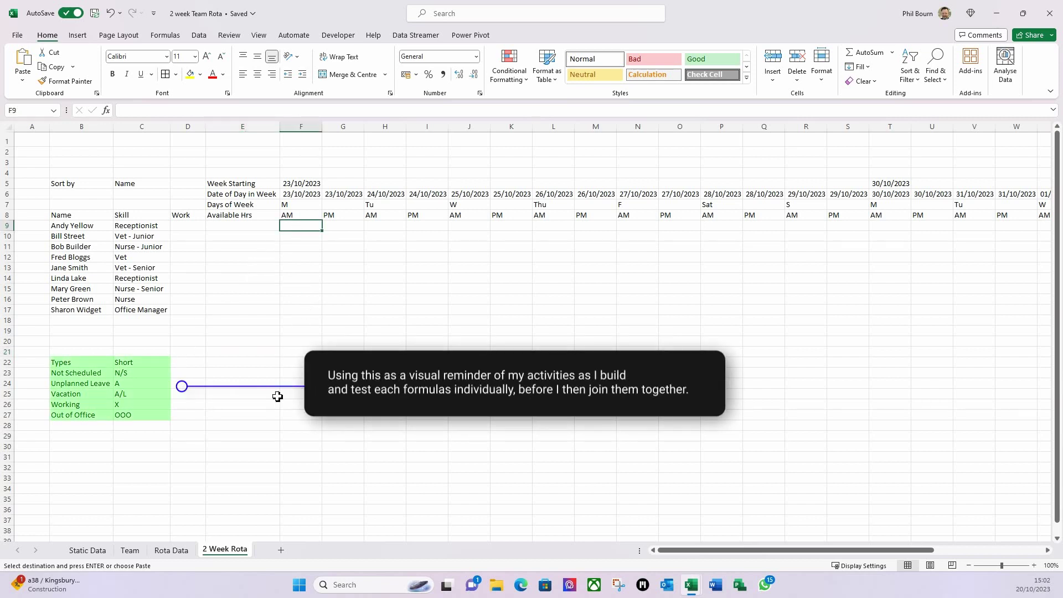
left_click(223, 374)
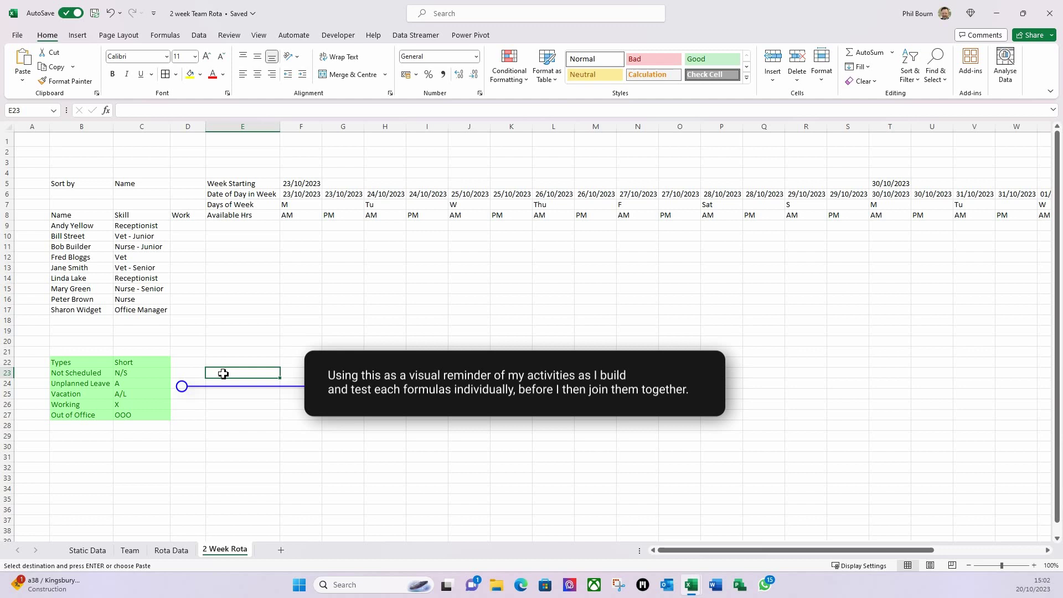
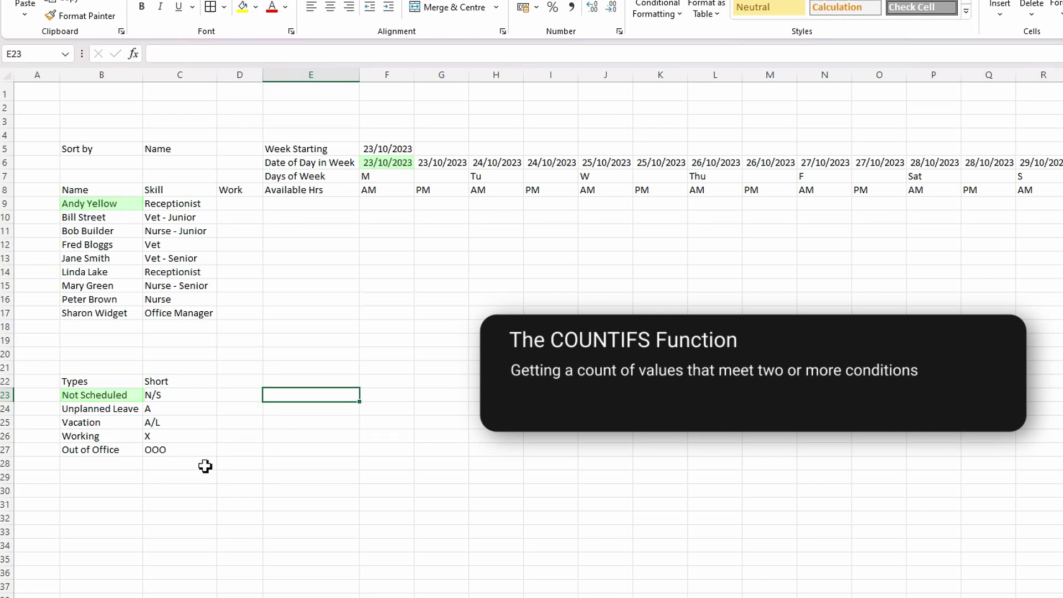
- Begin a COUNTIFS on Table8 in E23, then abandon it and leave E23 empty
type("=")
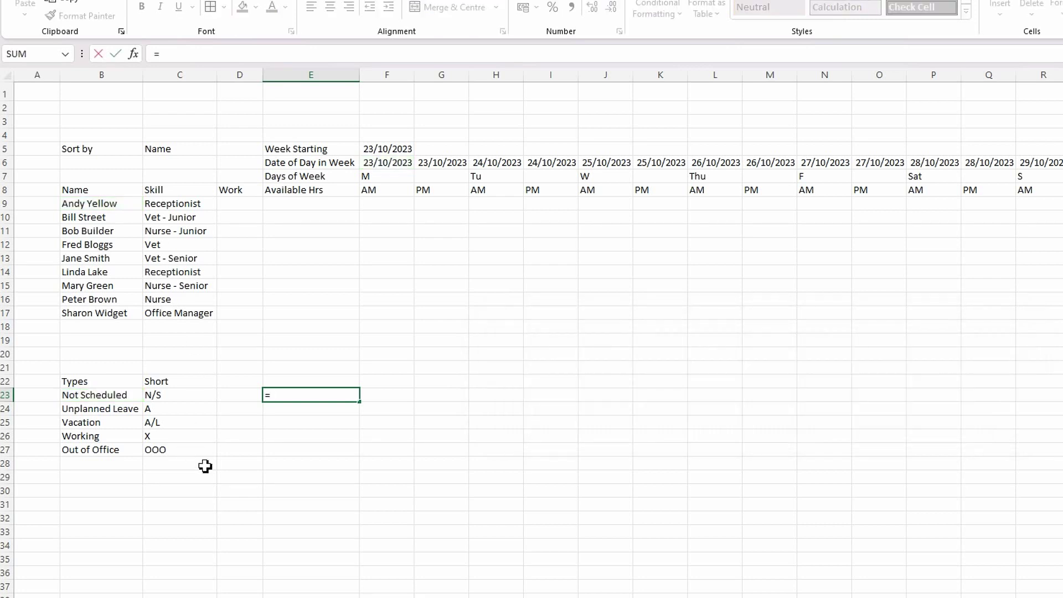
type("coun")
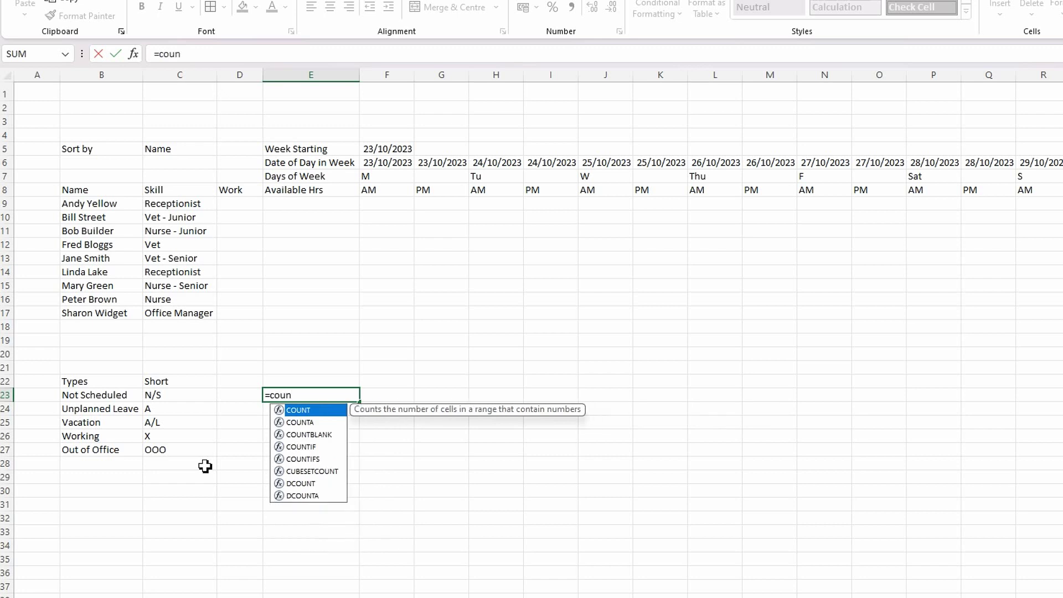
double_click(303, 459)
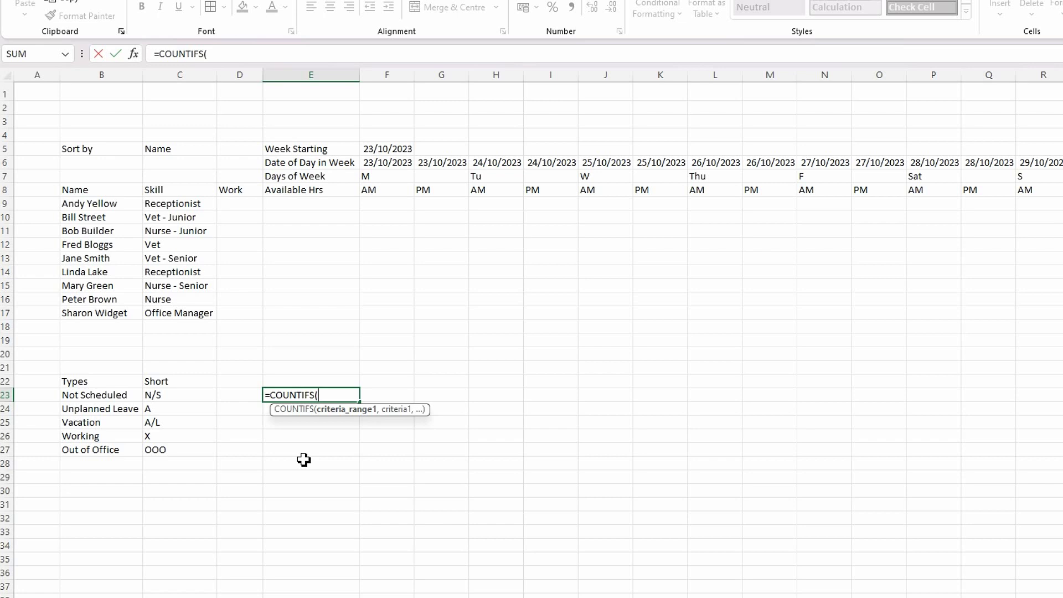
type("table")
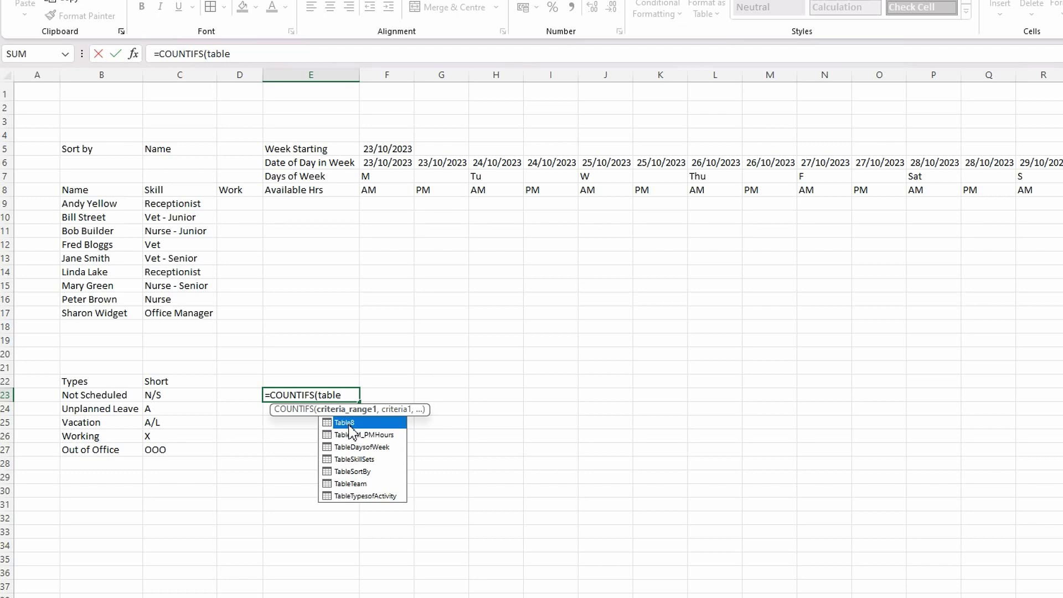
double_click(350, 424)
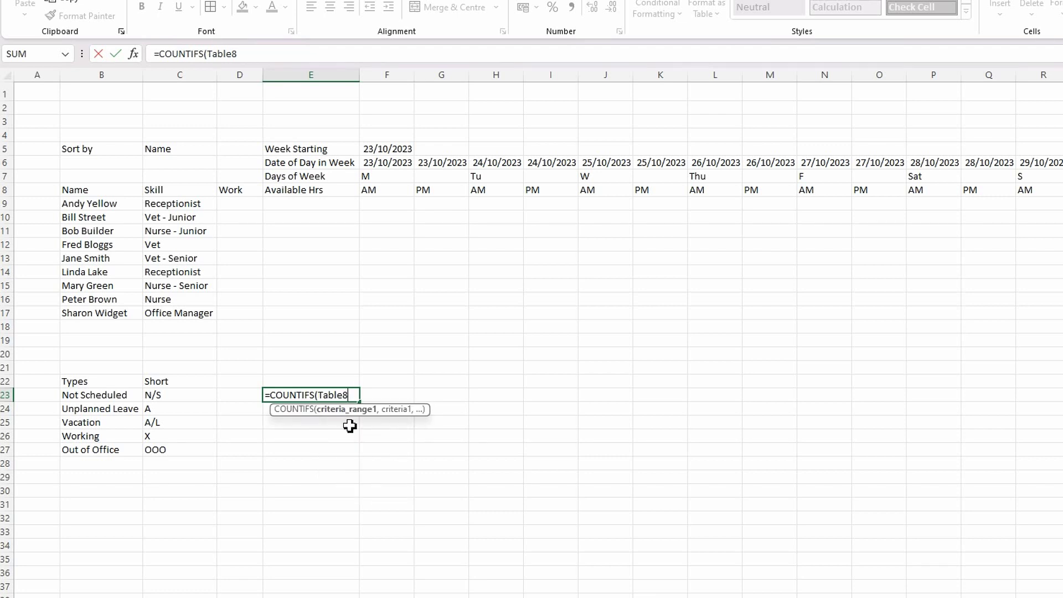
type("[")
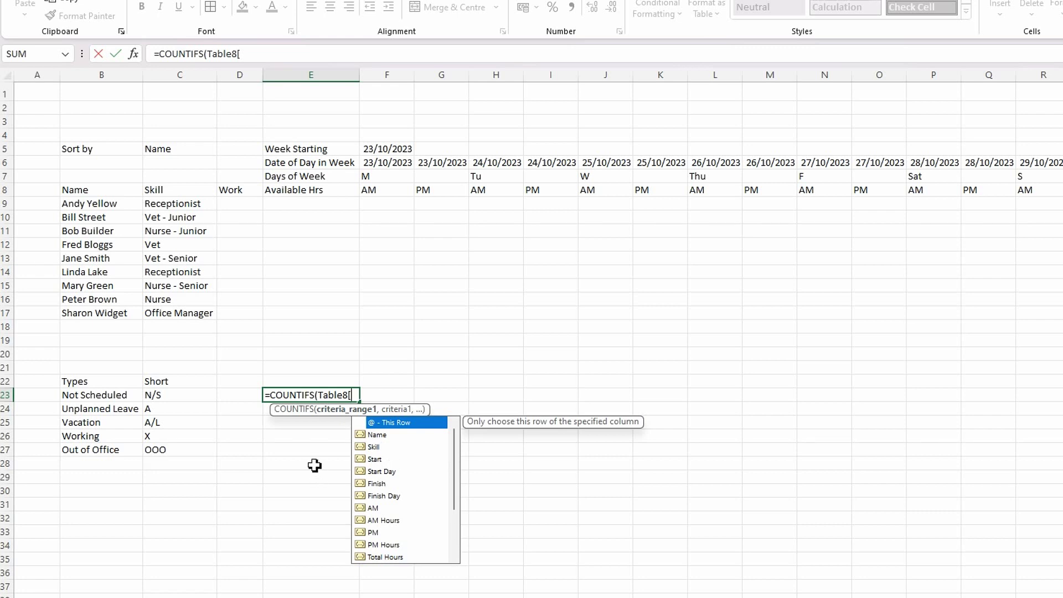
key("Escape")
key("Escape")
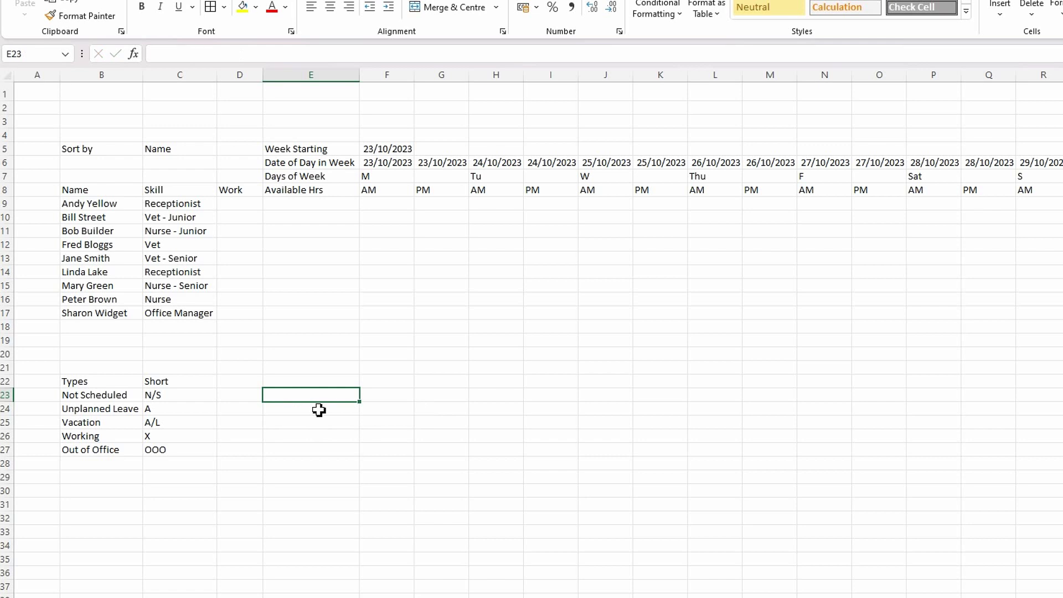
left_click(318, 438)
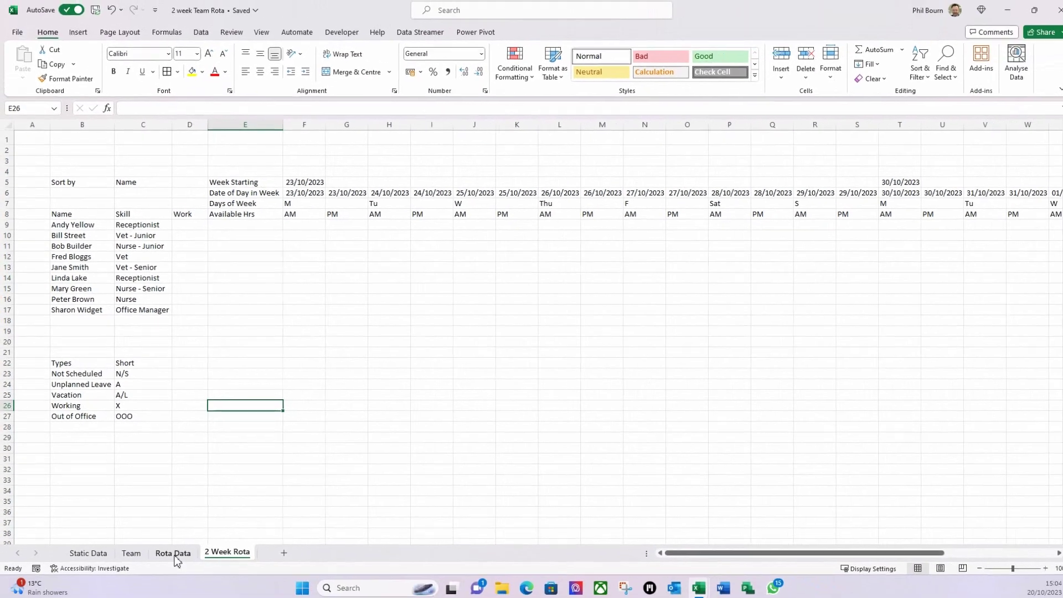
- Rename the Rota Data table from Table8 to TableRotaData, then return to the 2 Week Rota sheet
left_click(172, 551)
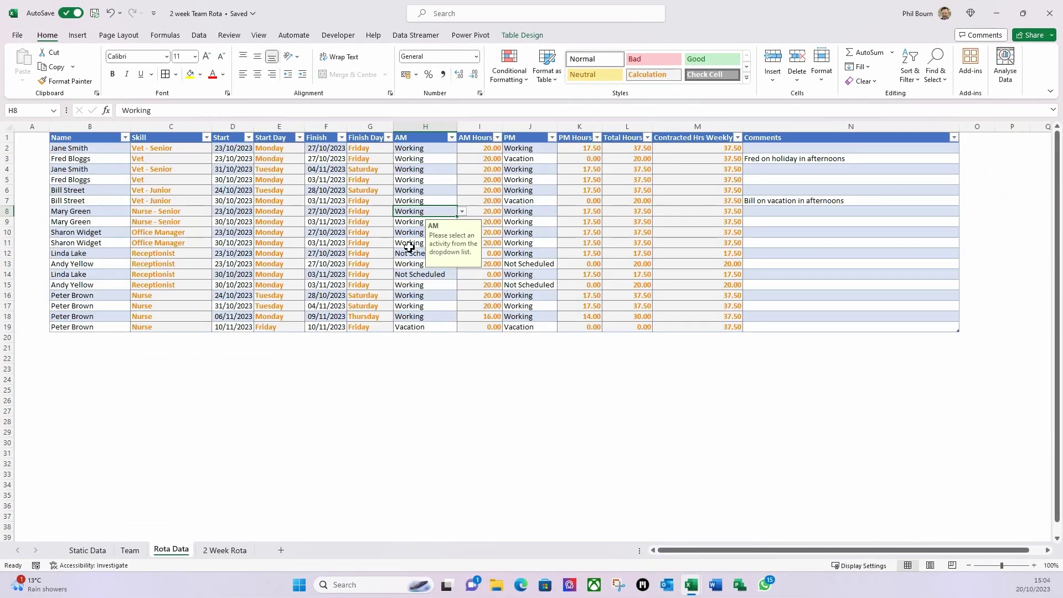
left_click(795, 172)
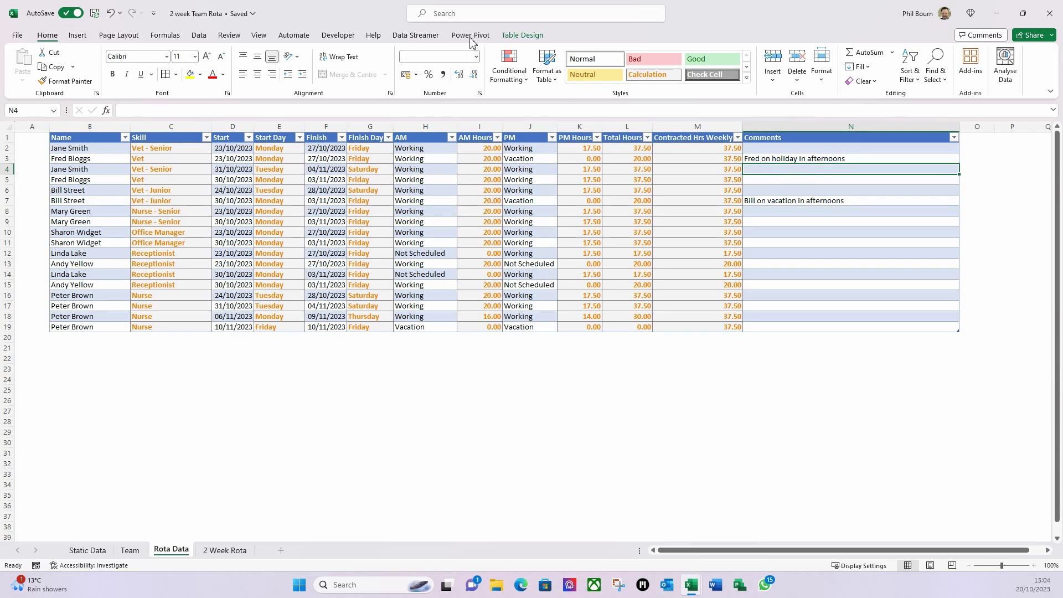
left_click(519, 36)
left_click(44, 66)
key("BackSpace")
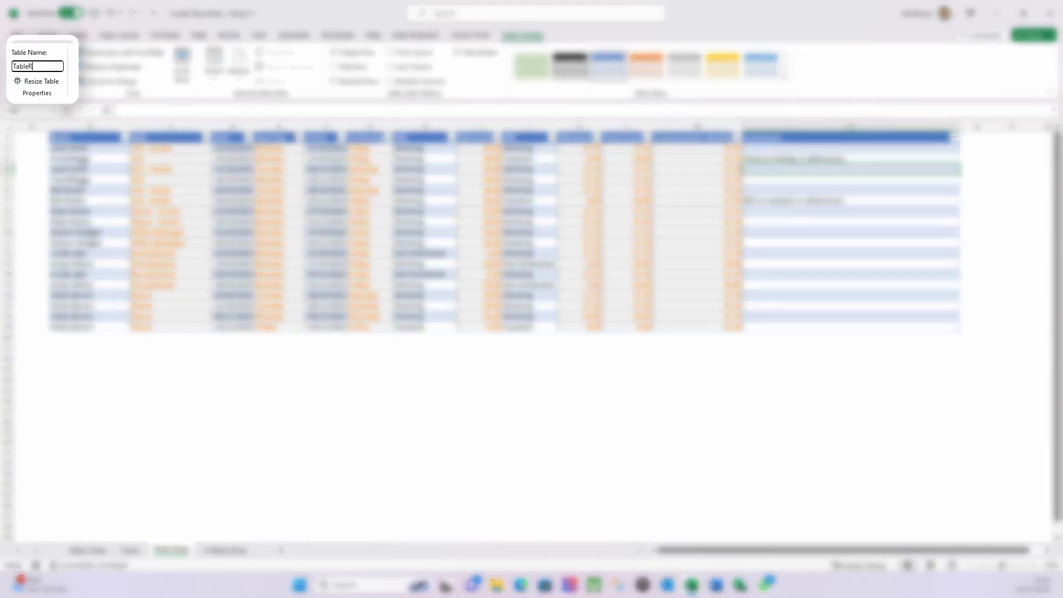
type("RotaData")
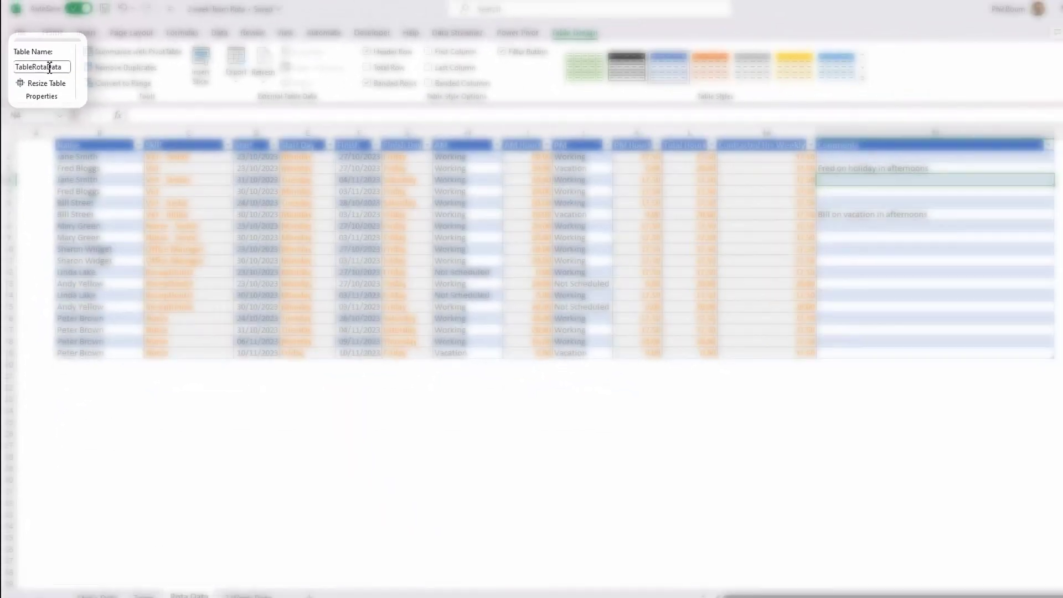
key("Return")
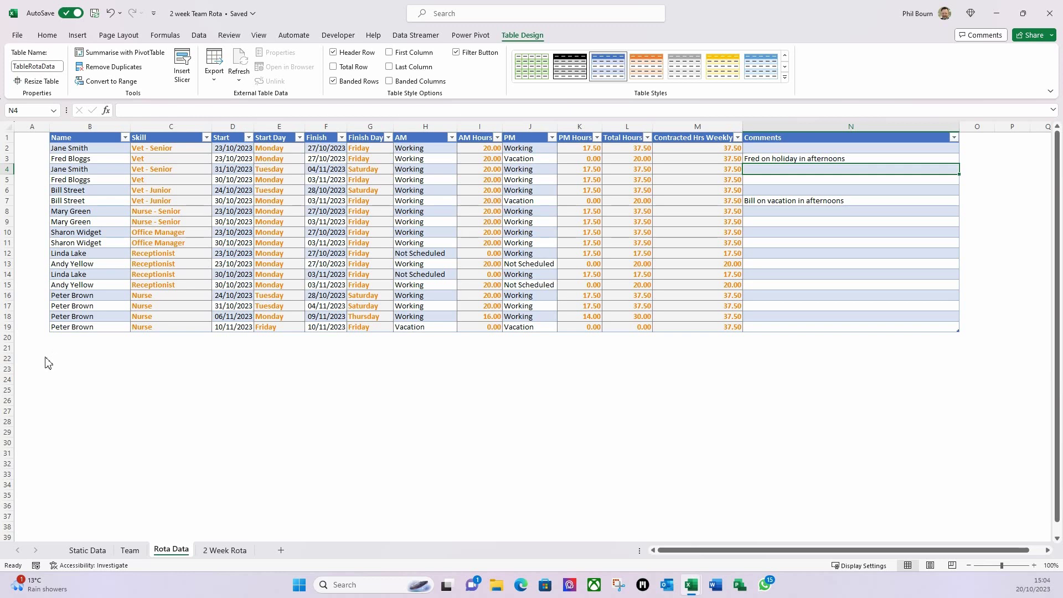
left_click(213, 551)
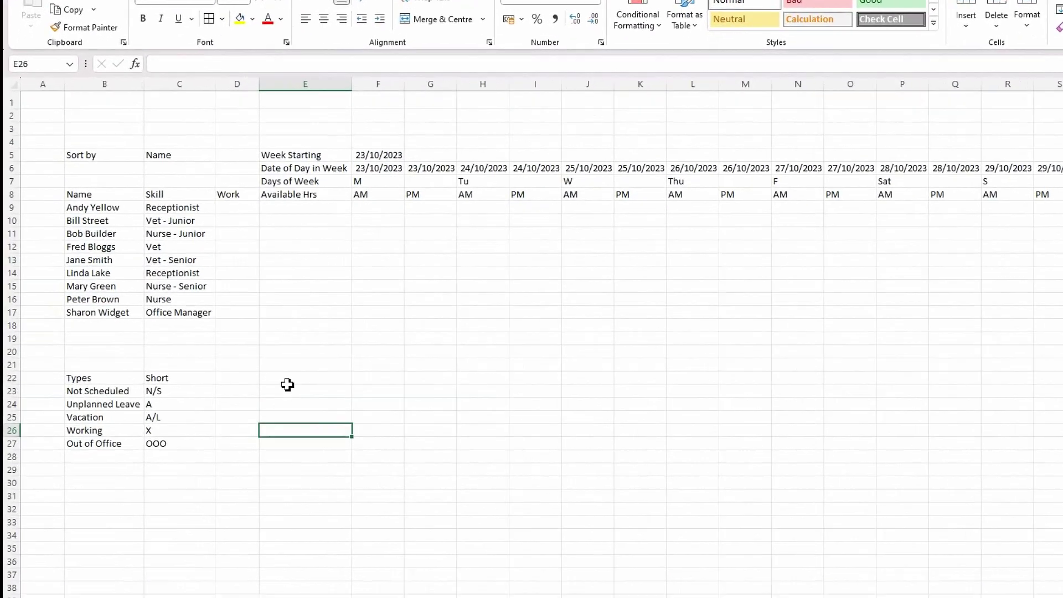
- Start a COUNTIFS in E23 on the TableRotaData[Name] column
left_click(227, 363)
left_click(327, 410)
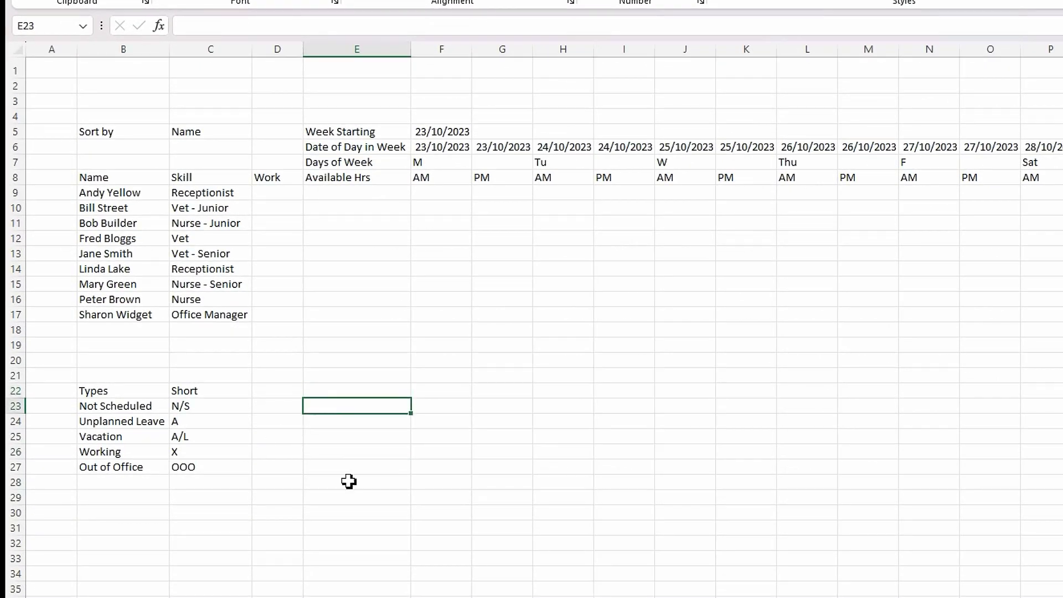
type("=cou")
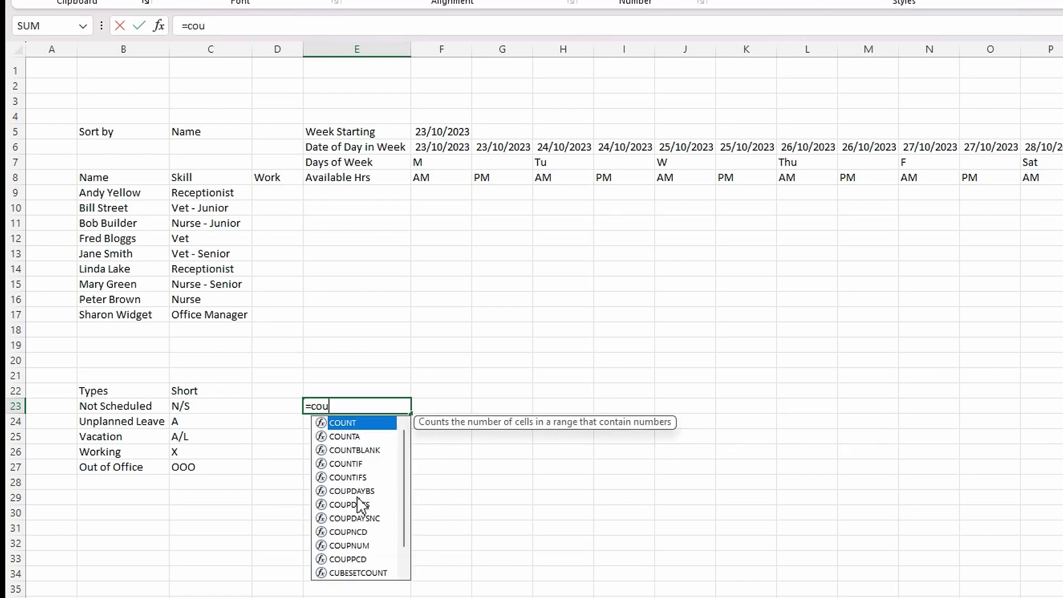
double_click(348, 477)
type("tab")
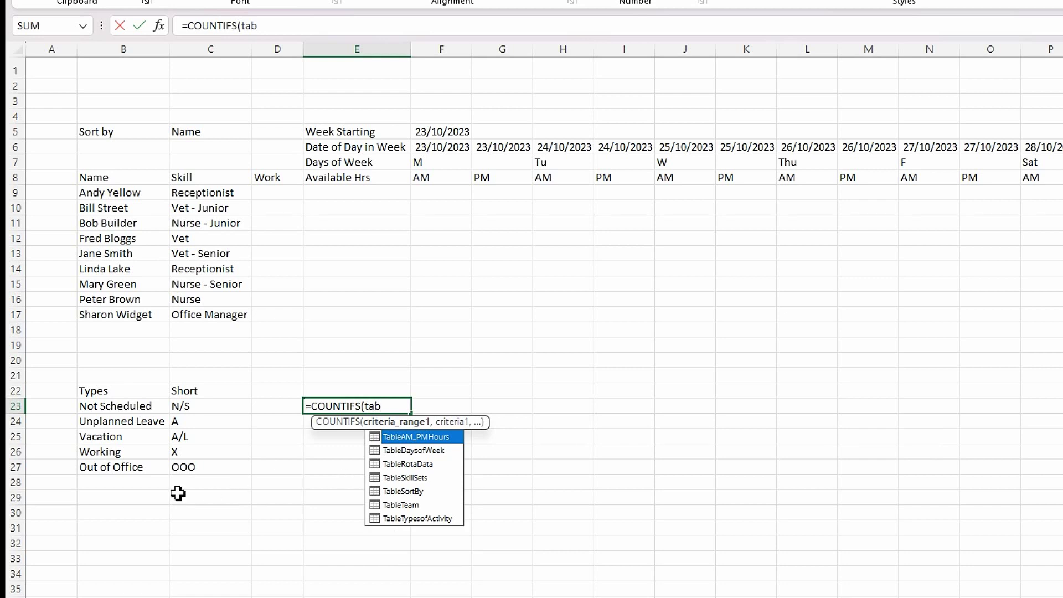
double_click(410, 464)
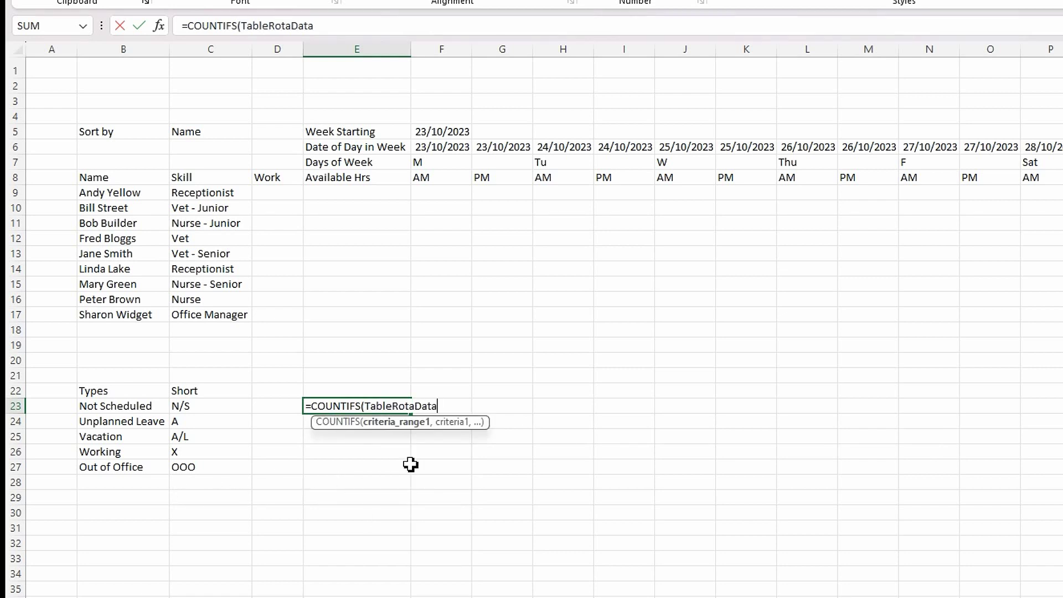
type("[")
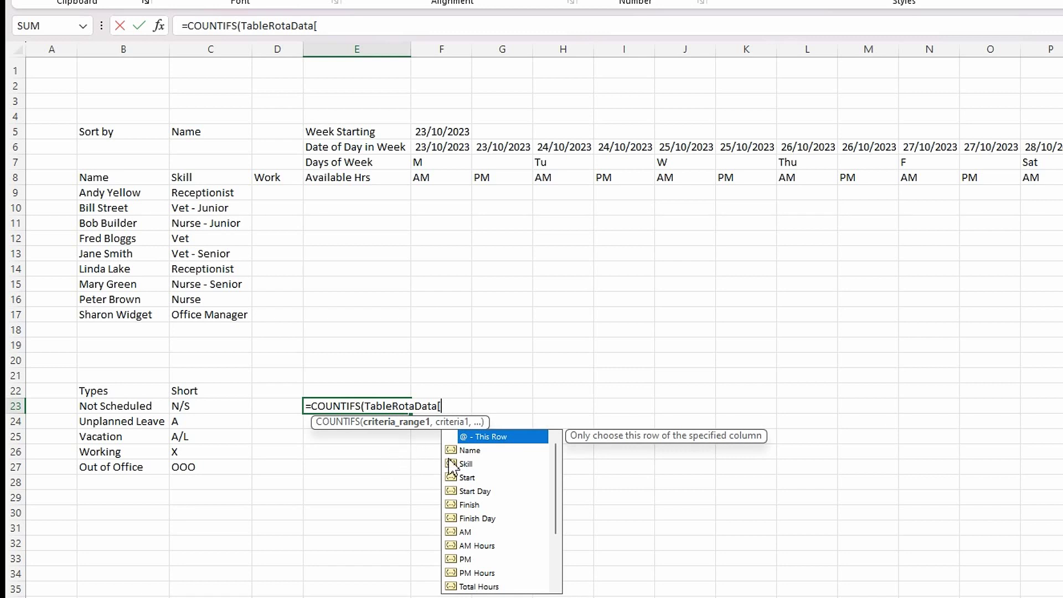
double_click(469, 451)
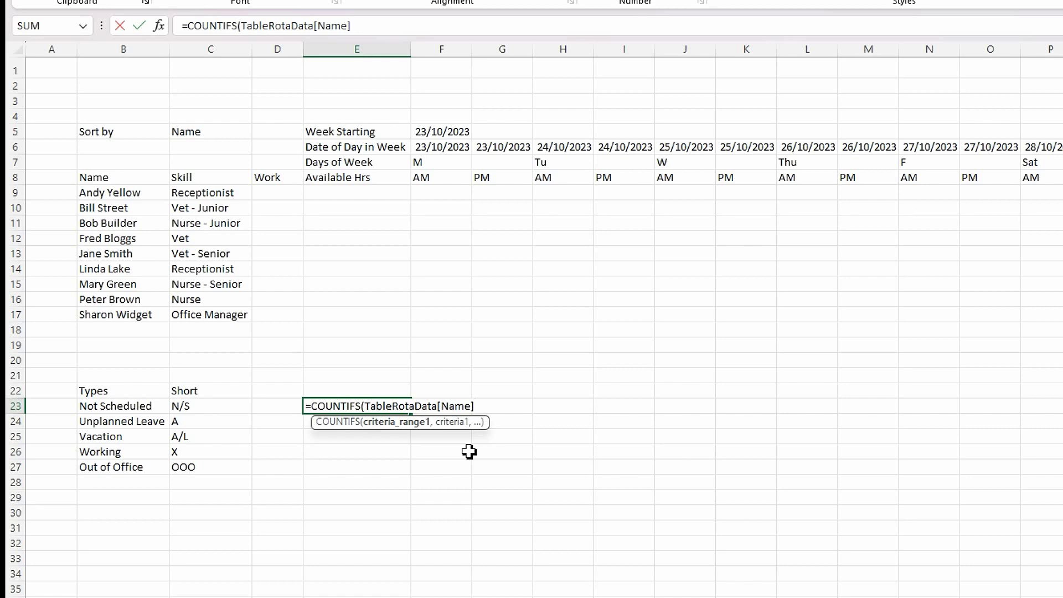
- Use B9 as the criterion to complete =COUNTIFS(TableRotaData[Name],B9), which returns 2
type(",")
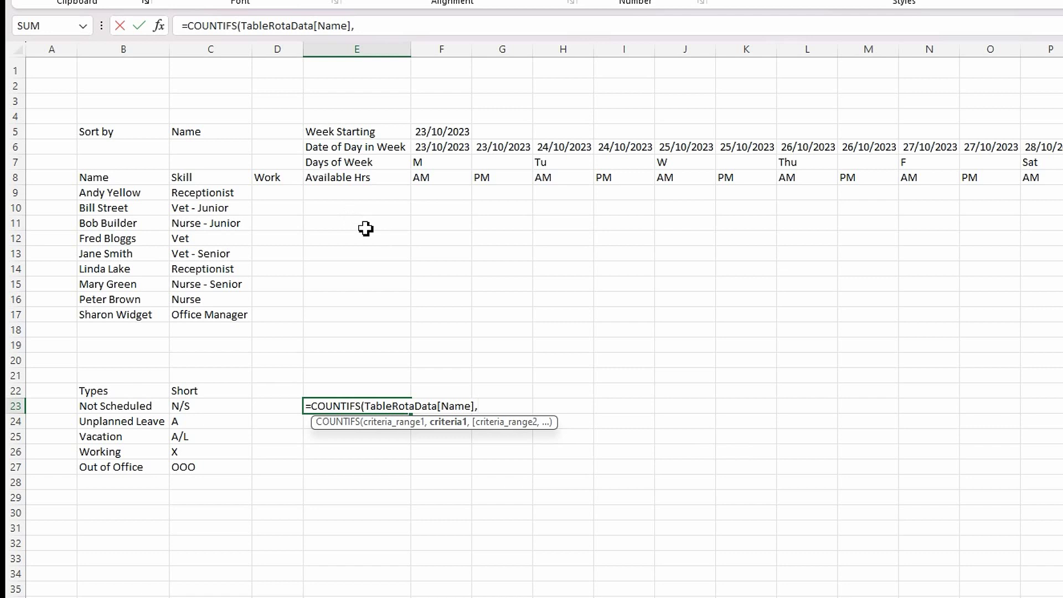
left_click(142, 194)
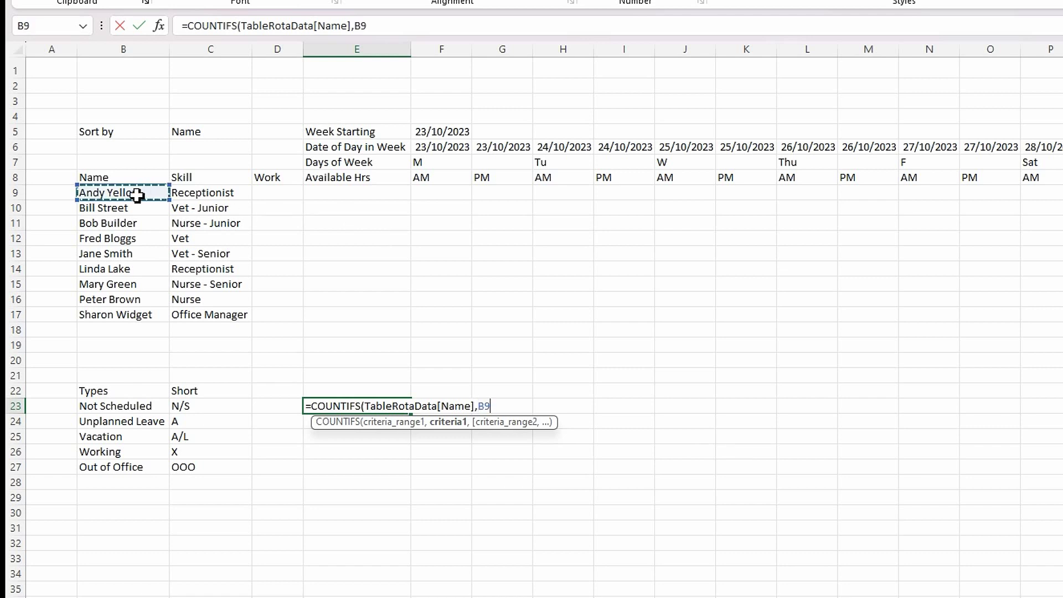
type(")")
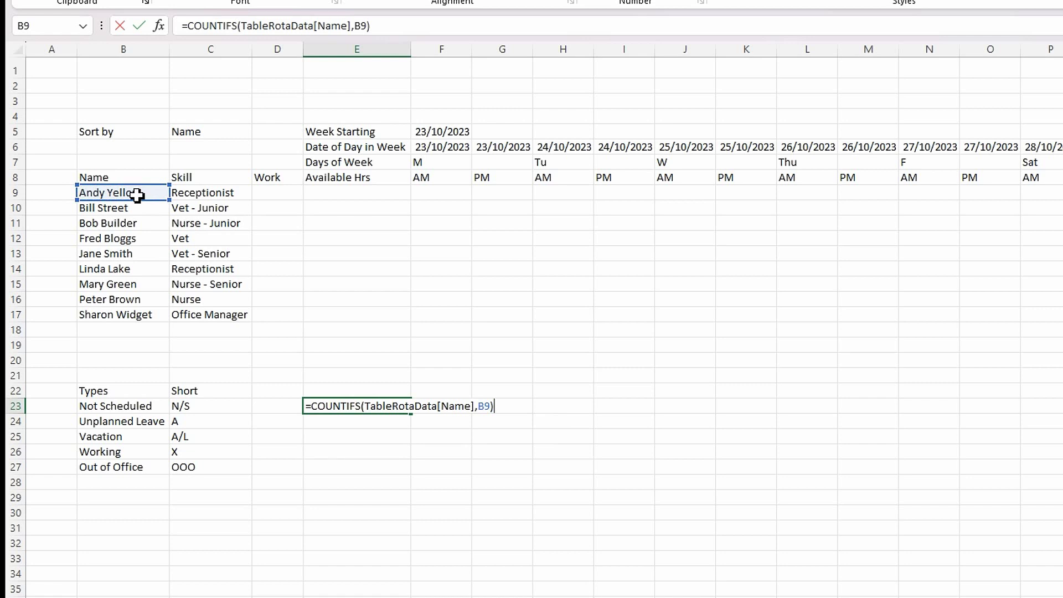
key("Return")
left_click(369, 405)
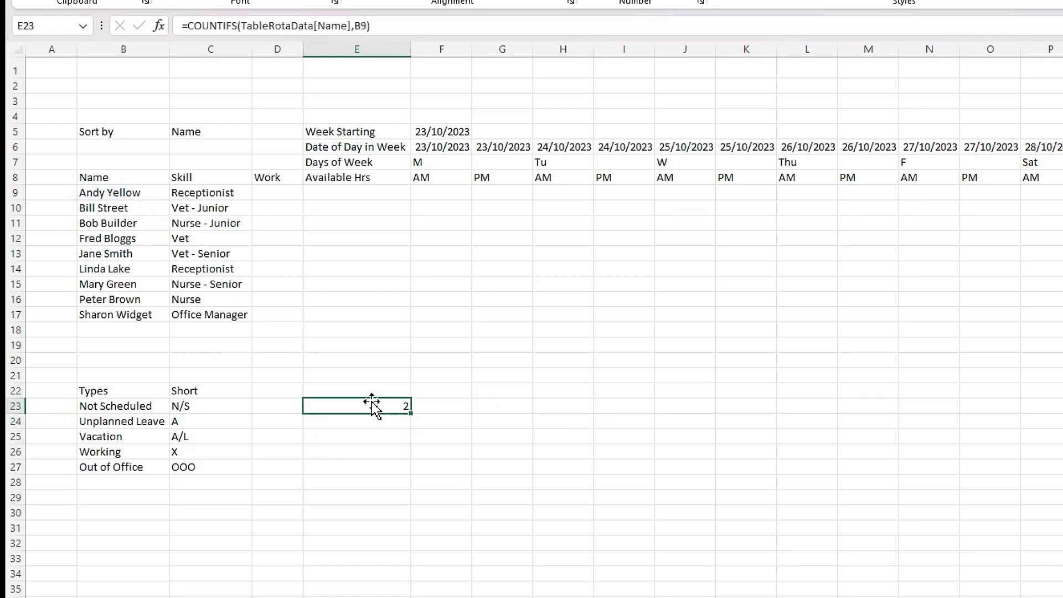
left_click(359, 28)
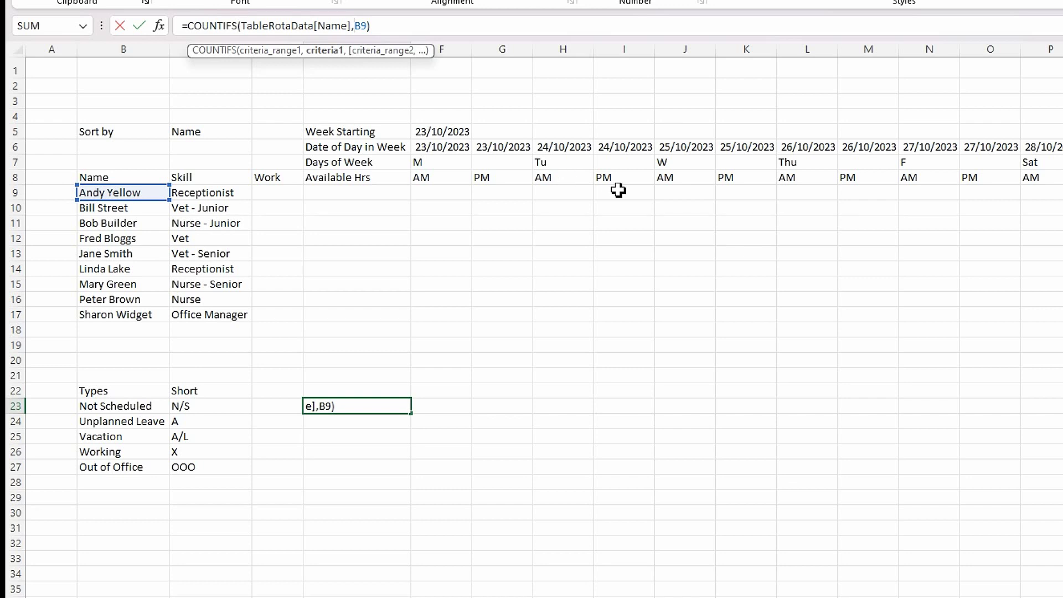
- Change B9 to $B9 in E23 and fill the formula across to J23, comparing F23 with E23
type("$")
key("Return")
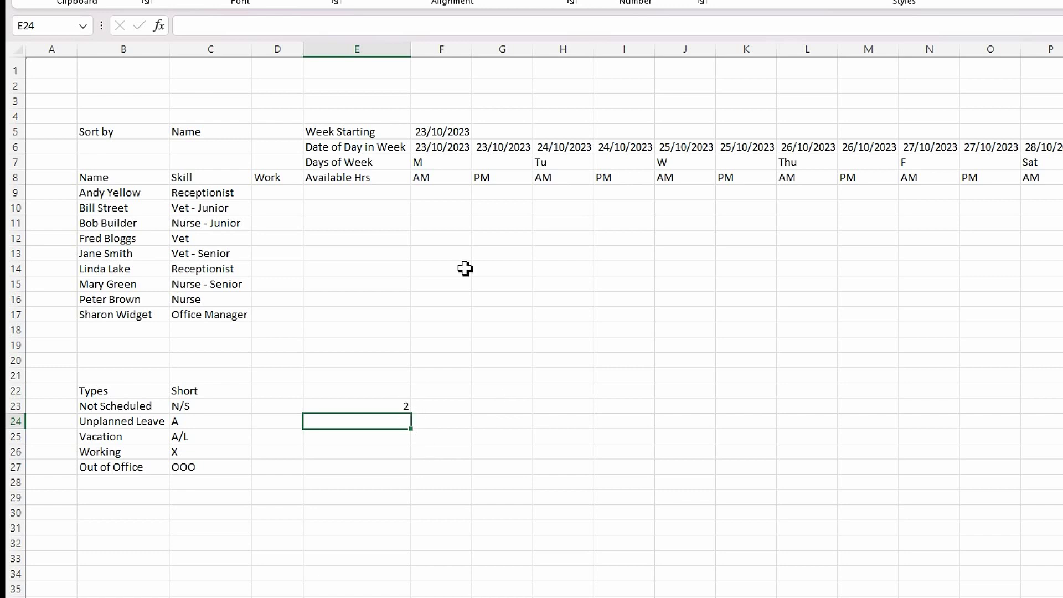
left_click(401, 409)
left_click_drag(438, 413, 720, 421)
left_click(373, 410)
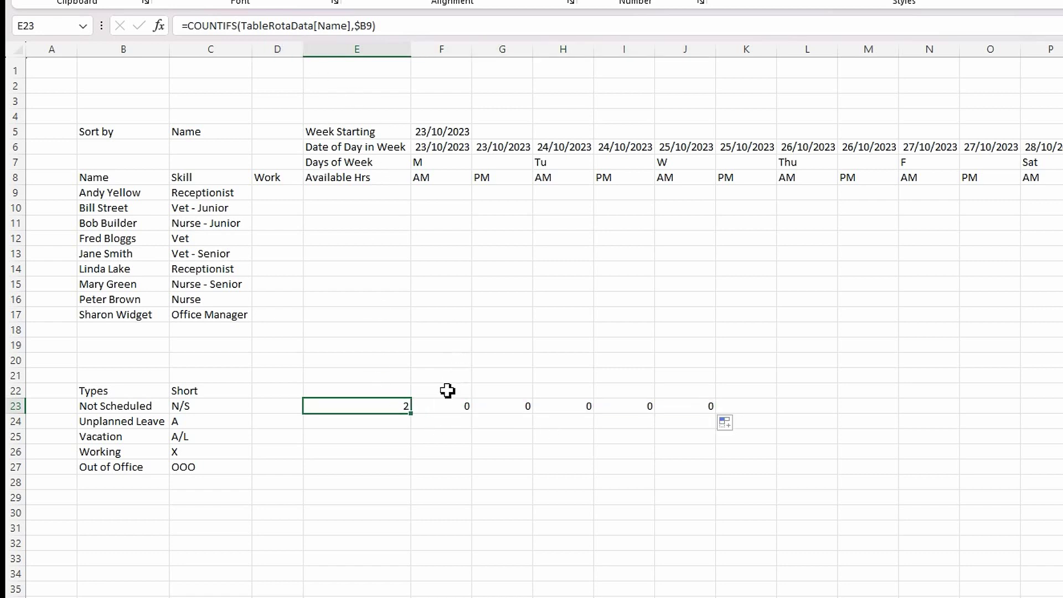
left_click(444, 407)
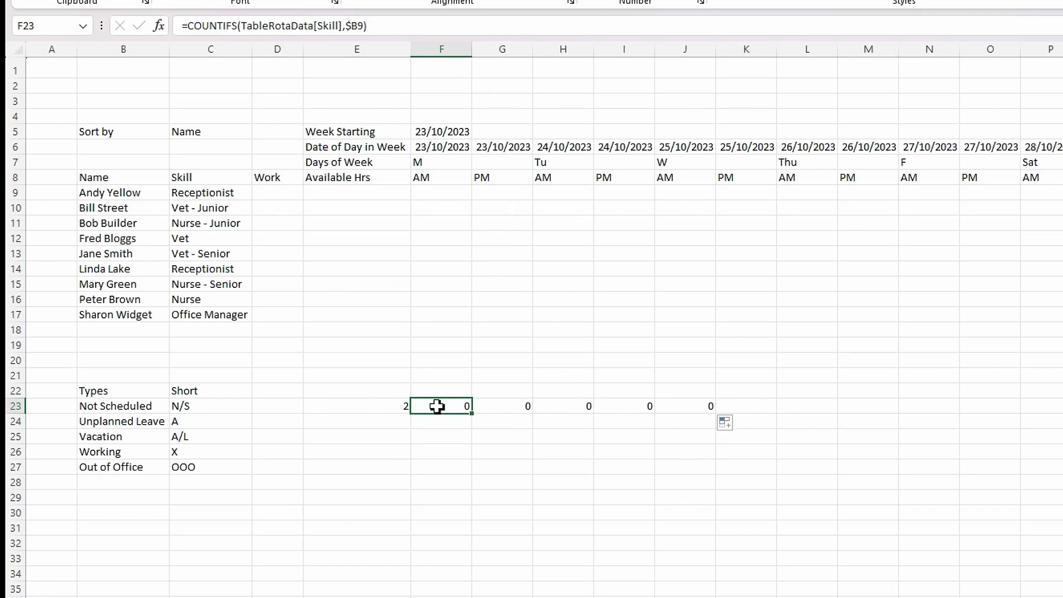
left_click(399, 409)
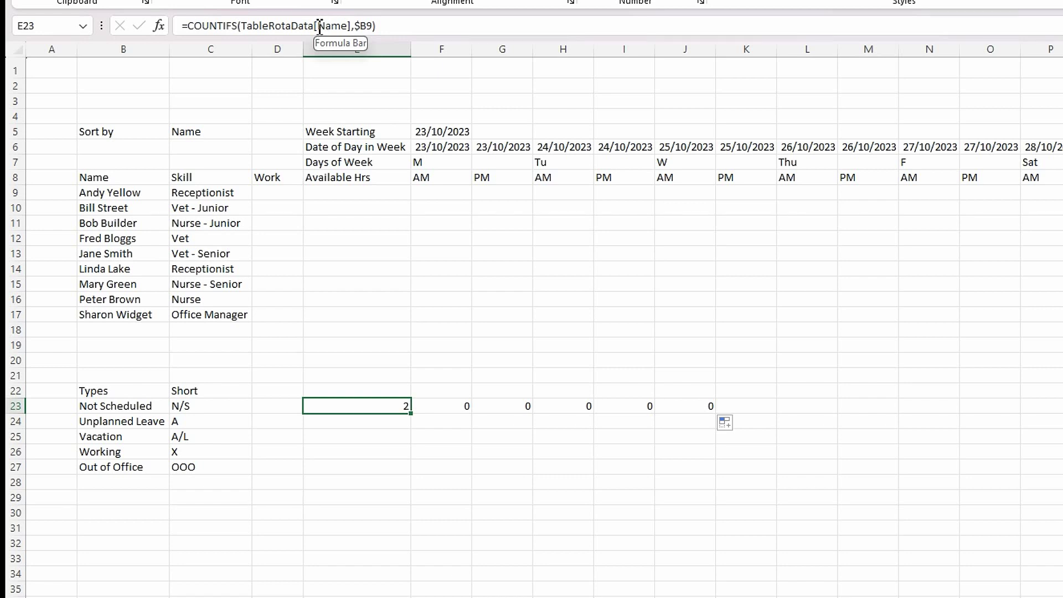
- Change E23's column reference to TableRotaData[[Name]:[Name]], still returning 2
left_click(318, 27)
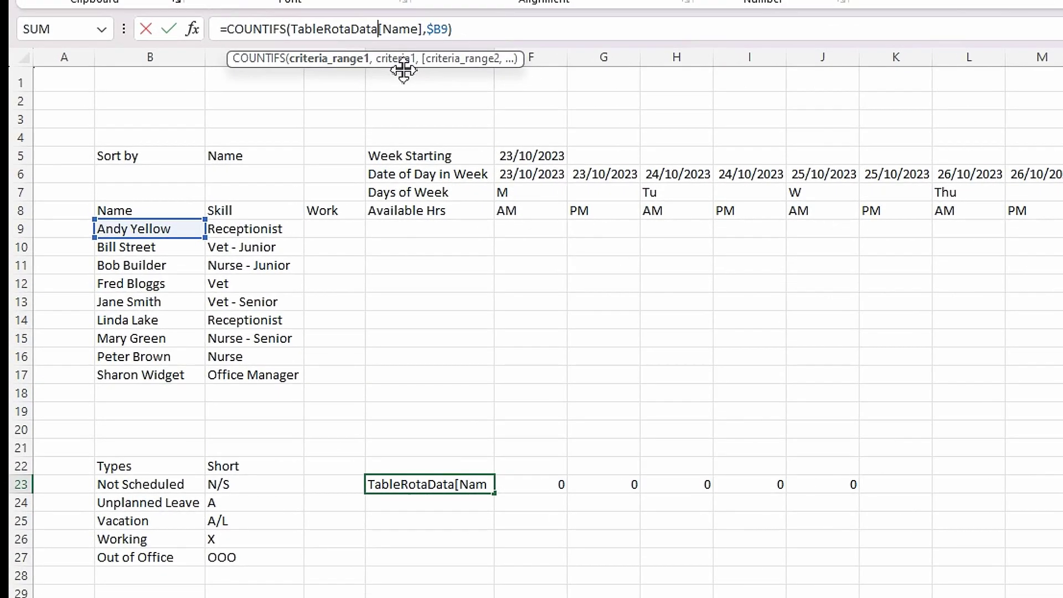
type("[")
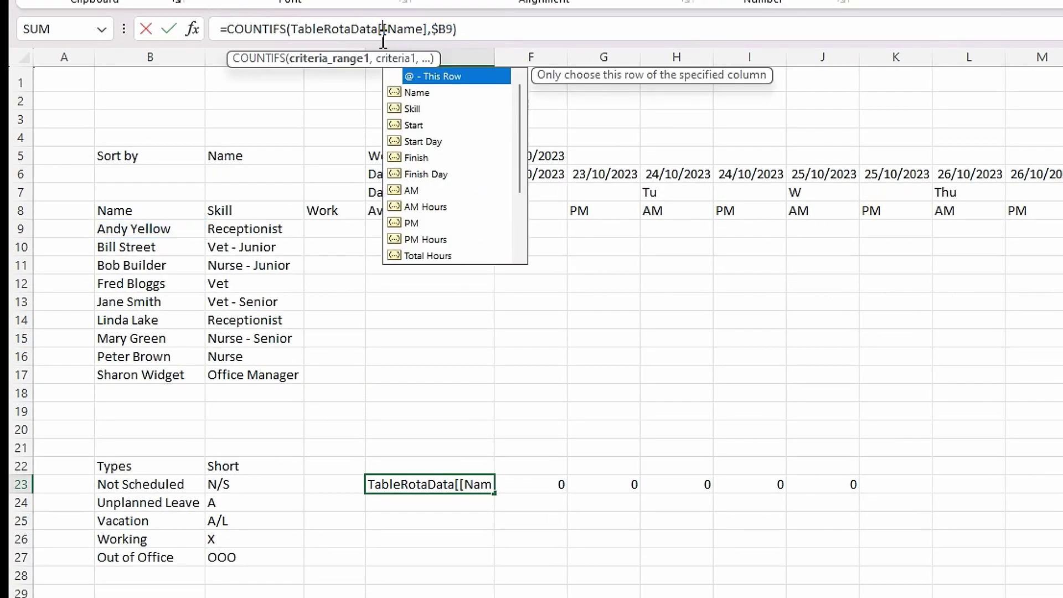
left_click(432, 31)
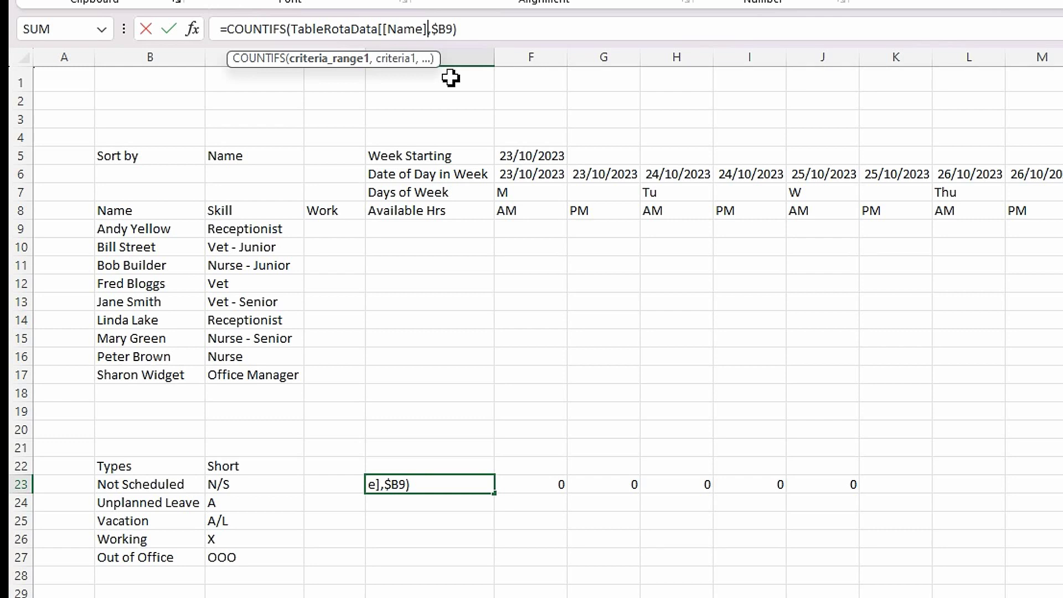
type(":")
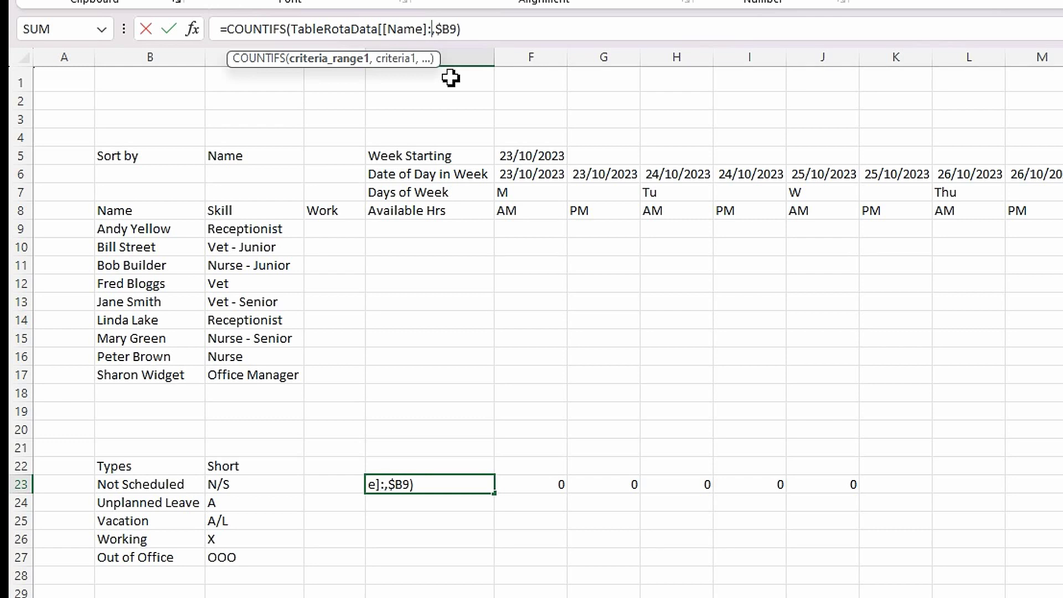
type("[")
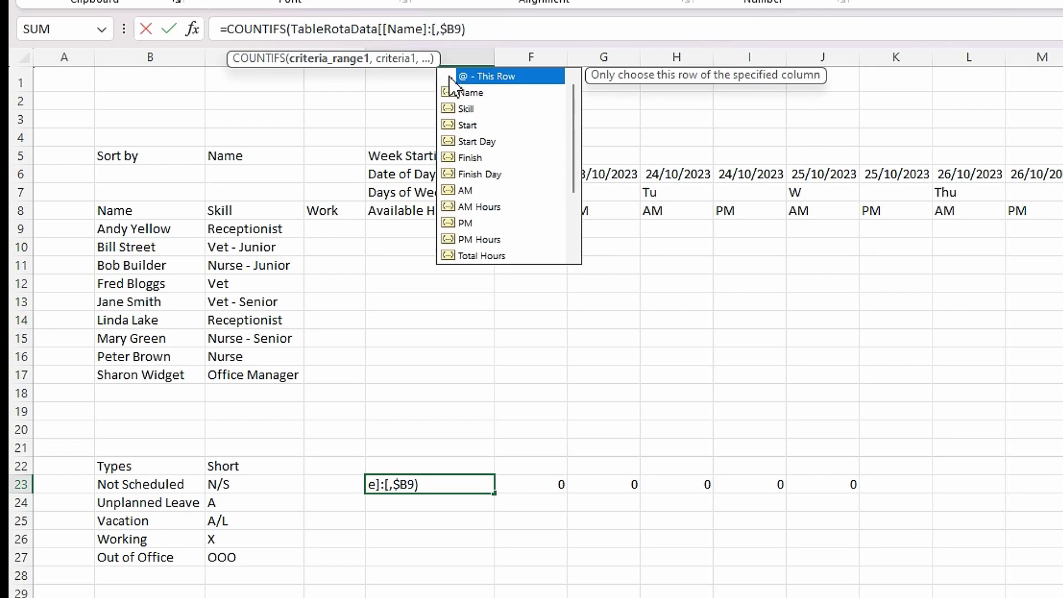
double_click(461, 93)
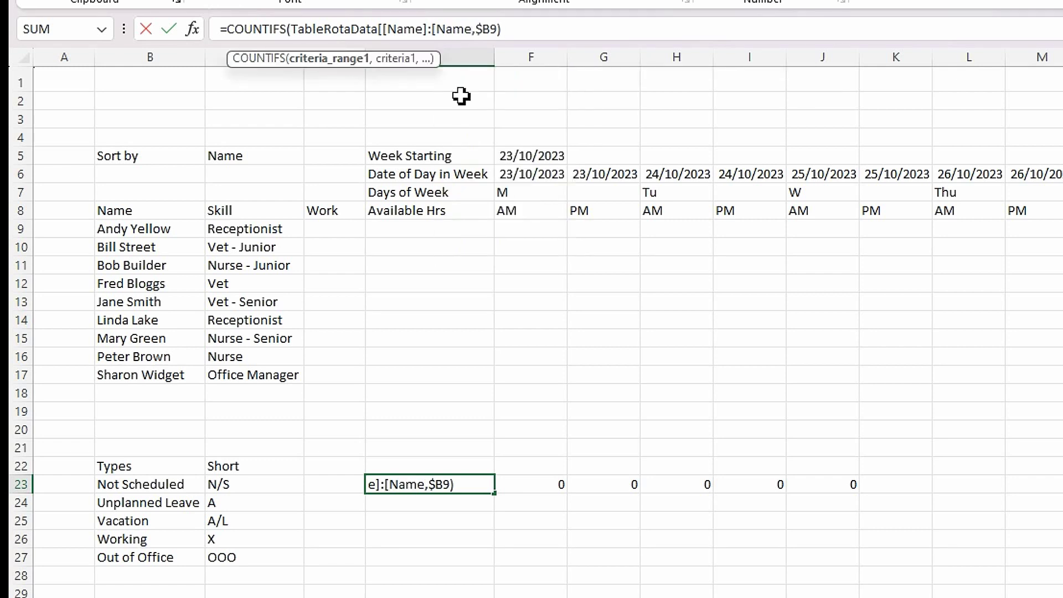
type("]]")
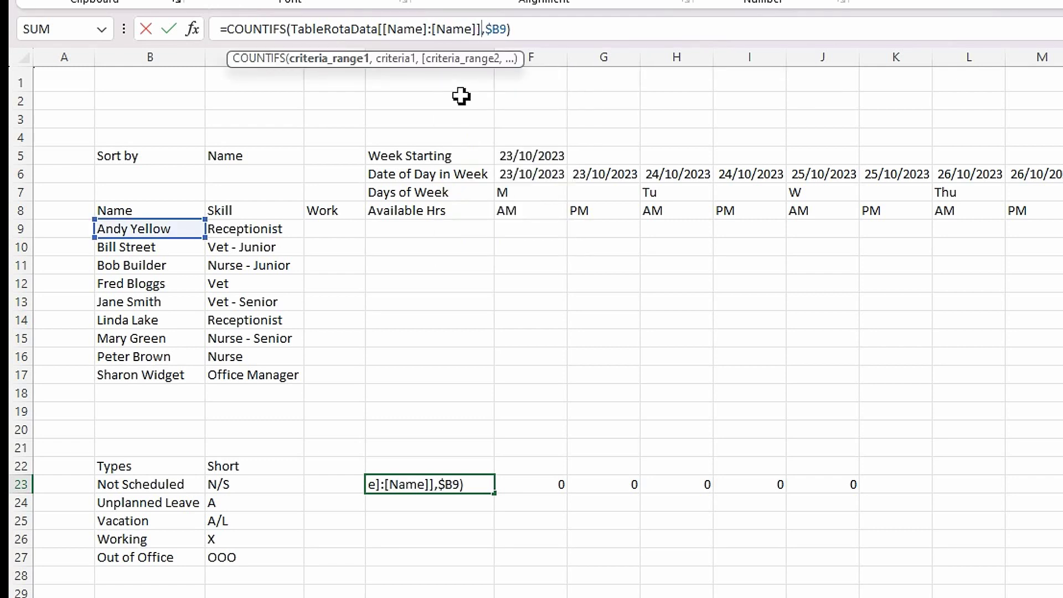
key("Return")
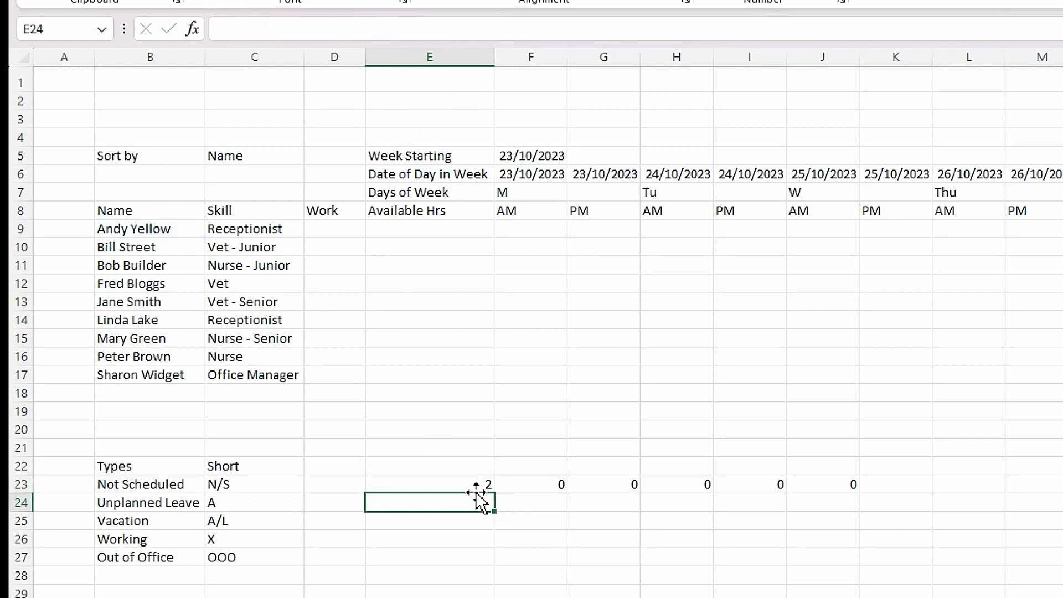
- Fill E23 across to J23, inspect the copies, then clear F23:J23
left_click(476, 486)
left_click_drag(493, 494, 853, 499)
left_click(539, 485)
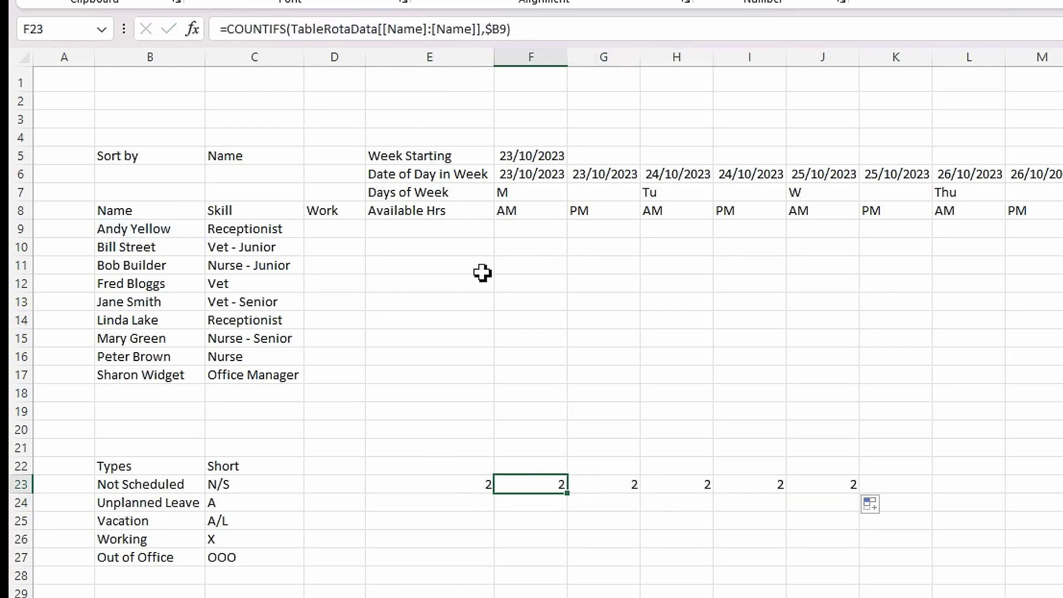
left_click(606, 485)
left_click(692, 485)
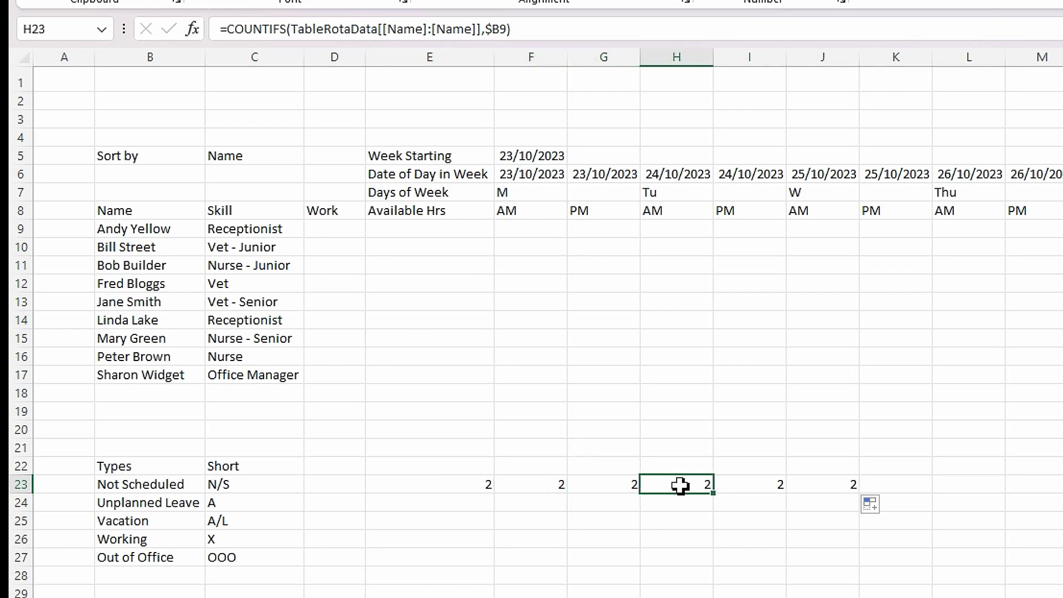
left_click(463, 484)
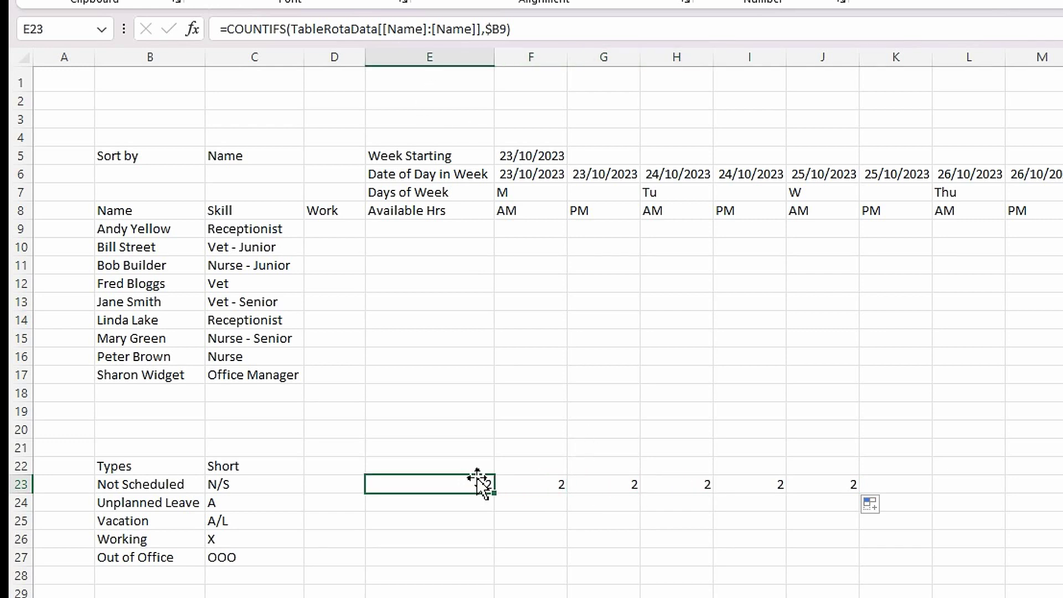
left_click_drag(553, 491, 850, 484)
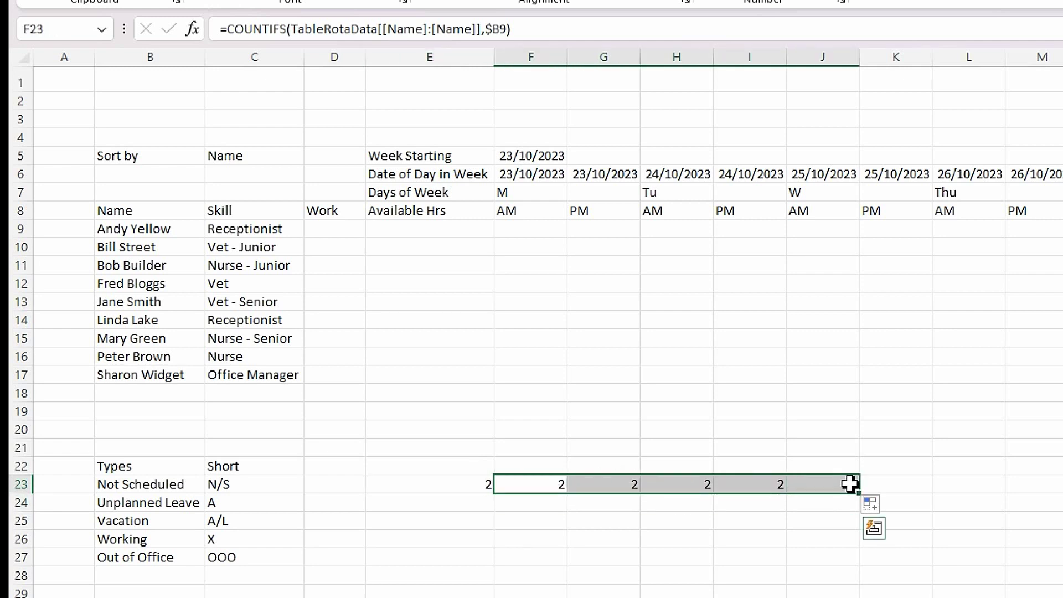
key("Delete")
left_click(446, 485)
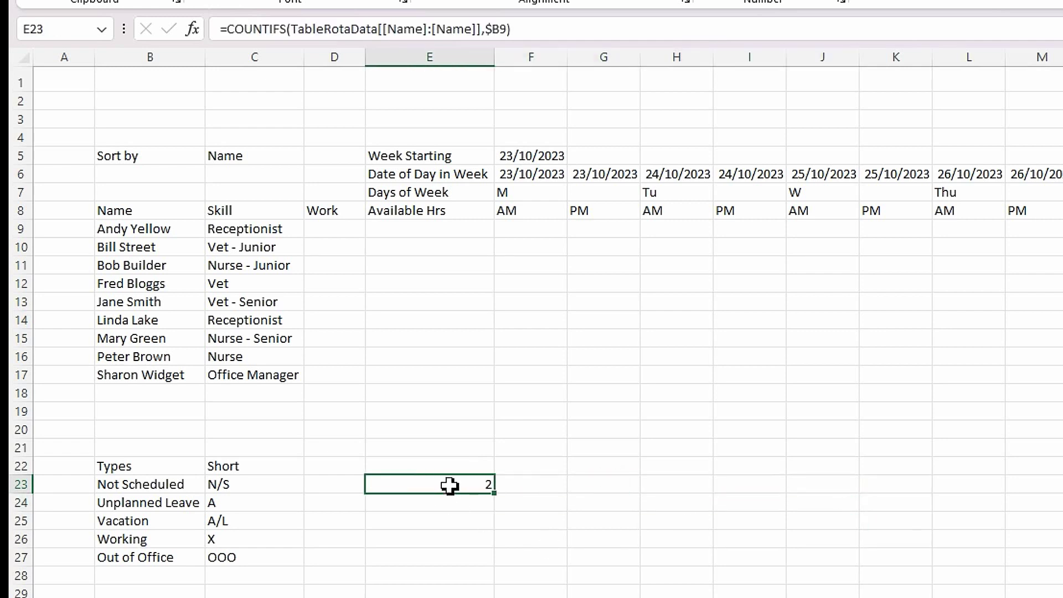
- Add the criterion TableRotaData[[AM]:[AM]] equals "Not Scheduled" to E23's COUNTIFS, giving 0
left_click(510, 34)
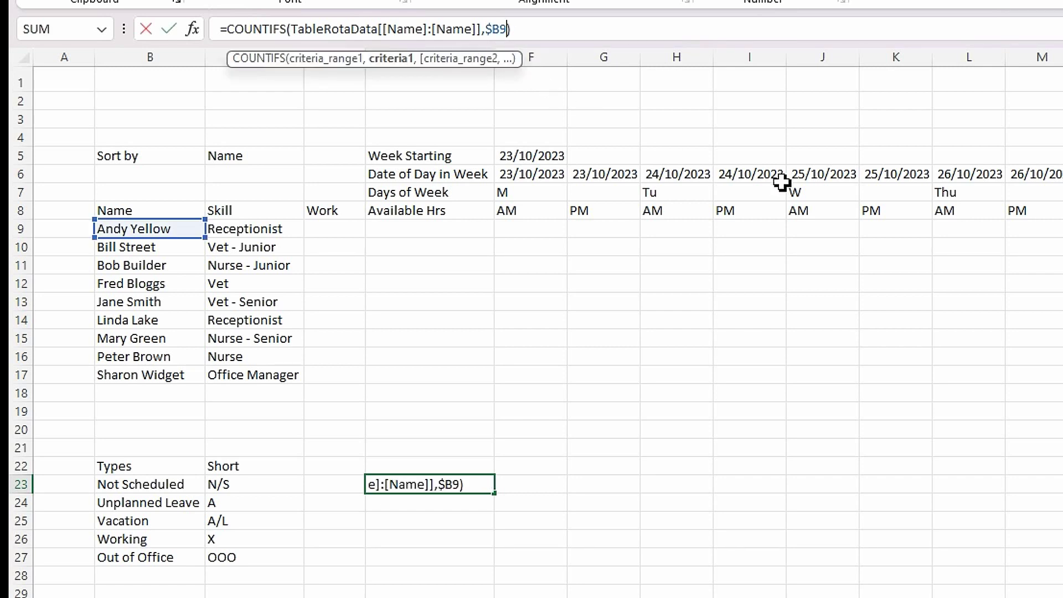
type(",")
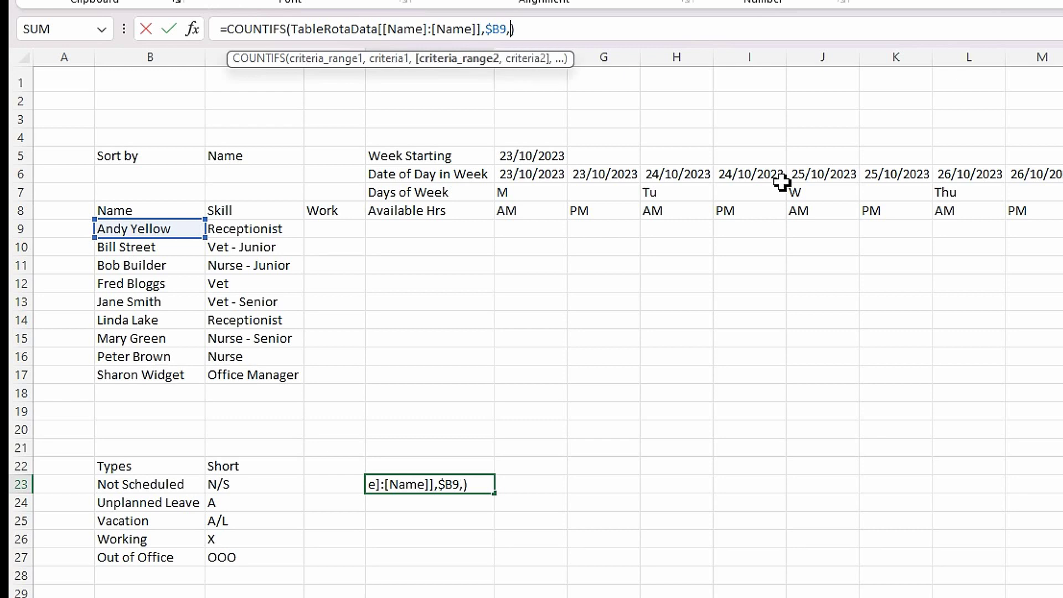
type("tab")
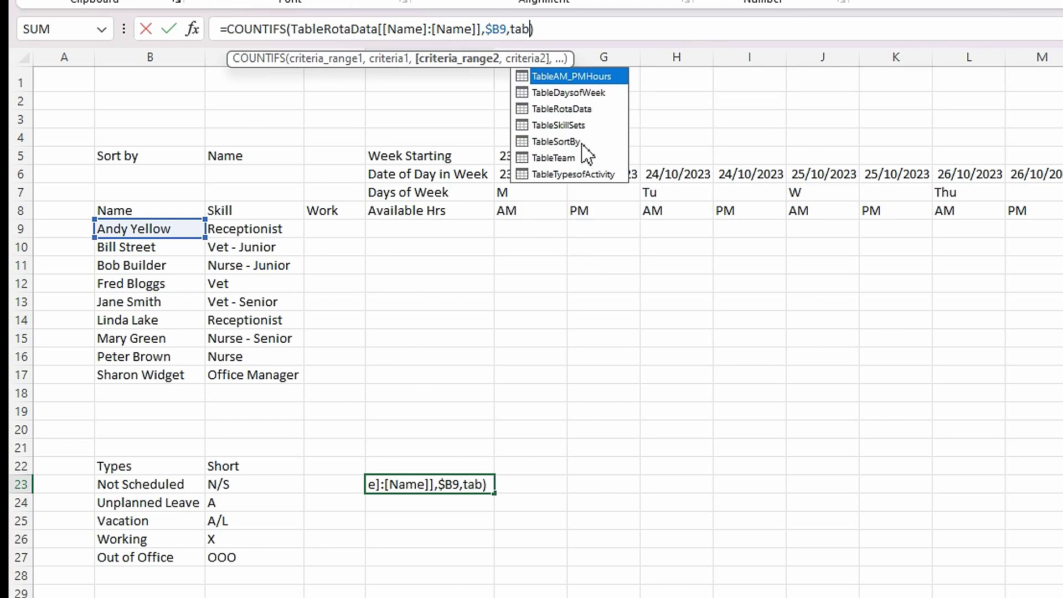
double_click(578, 109)
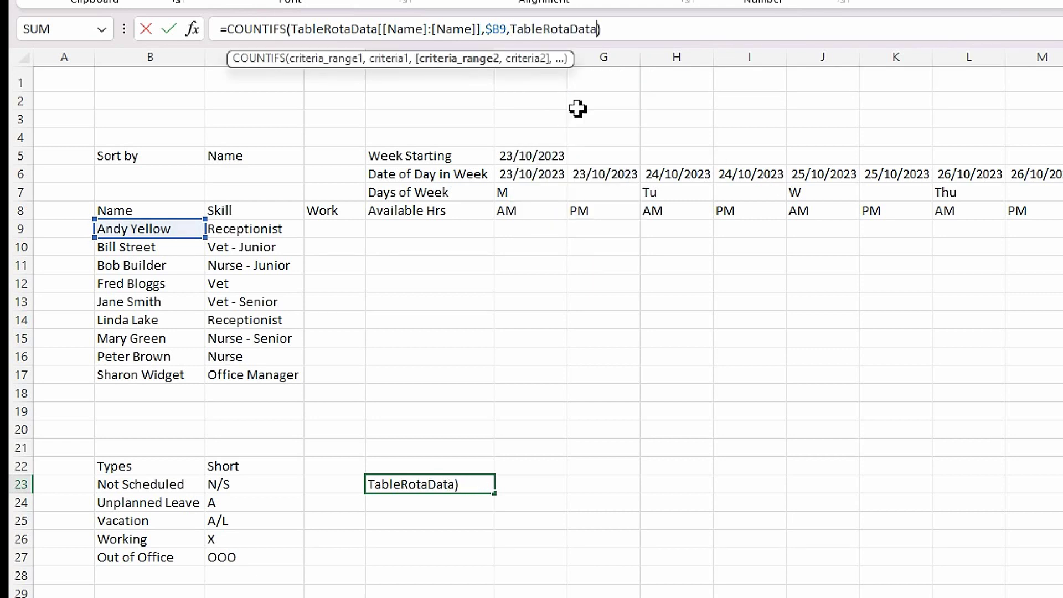
type("[[")
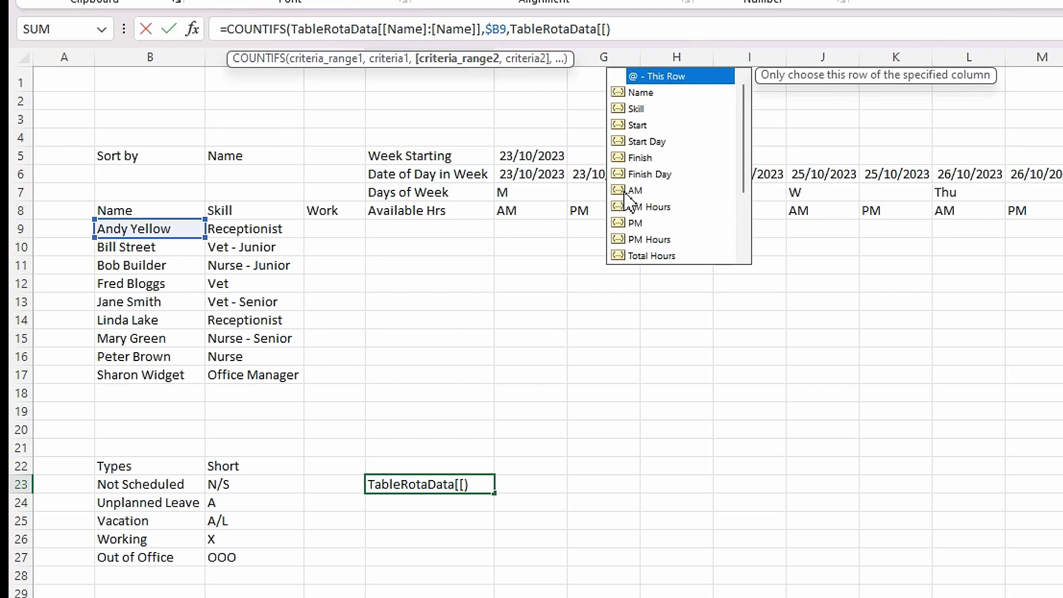
double_click(626, 191)
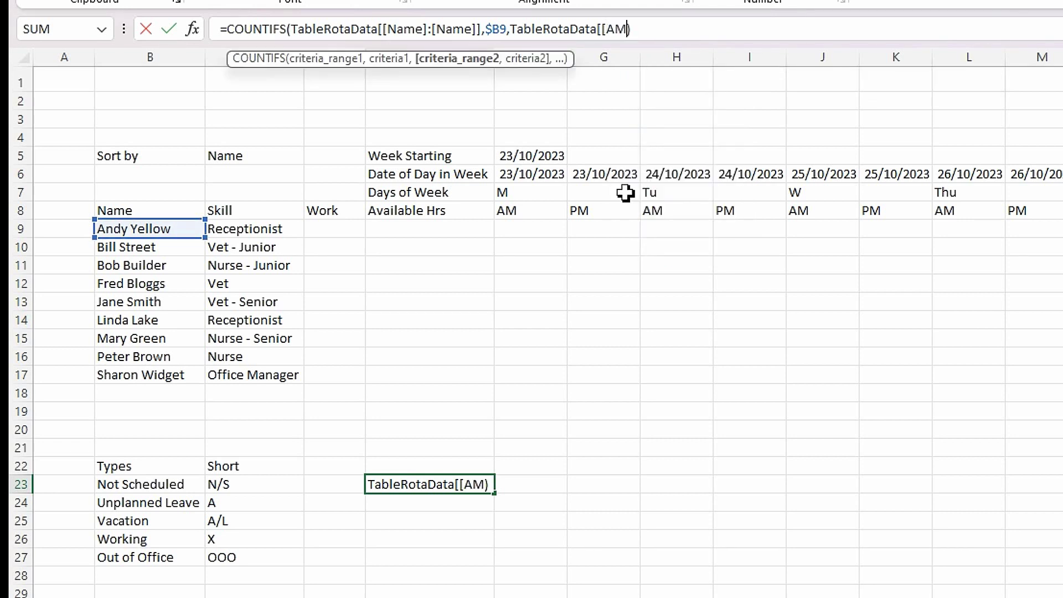
type("]:[")
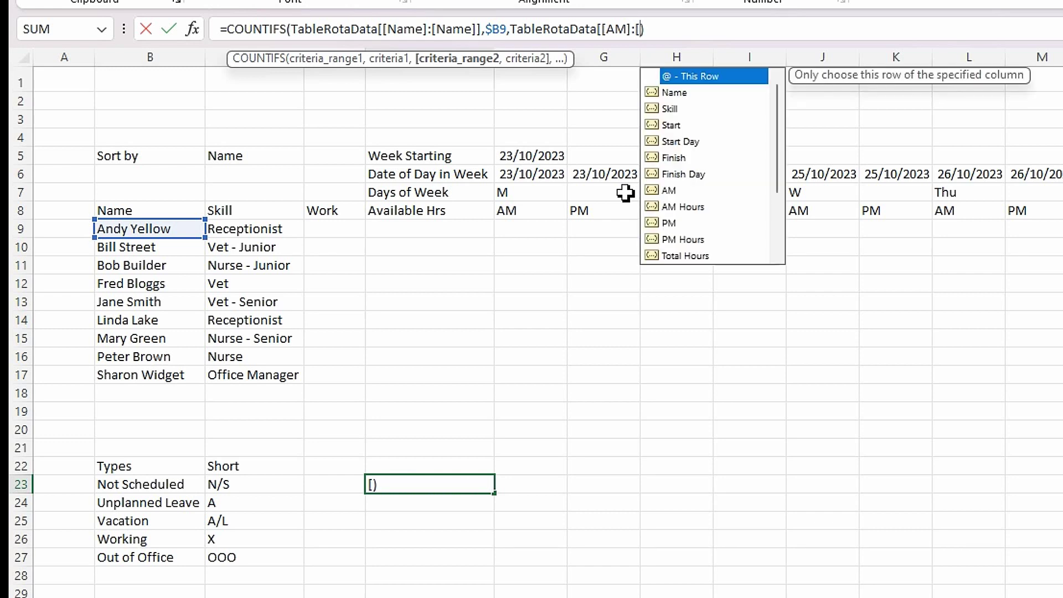
double_click(669, 190)
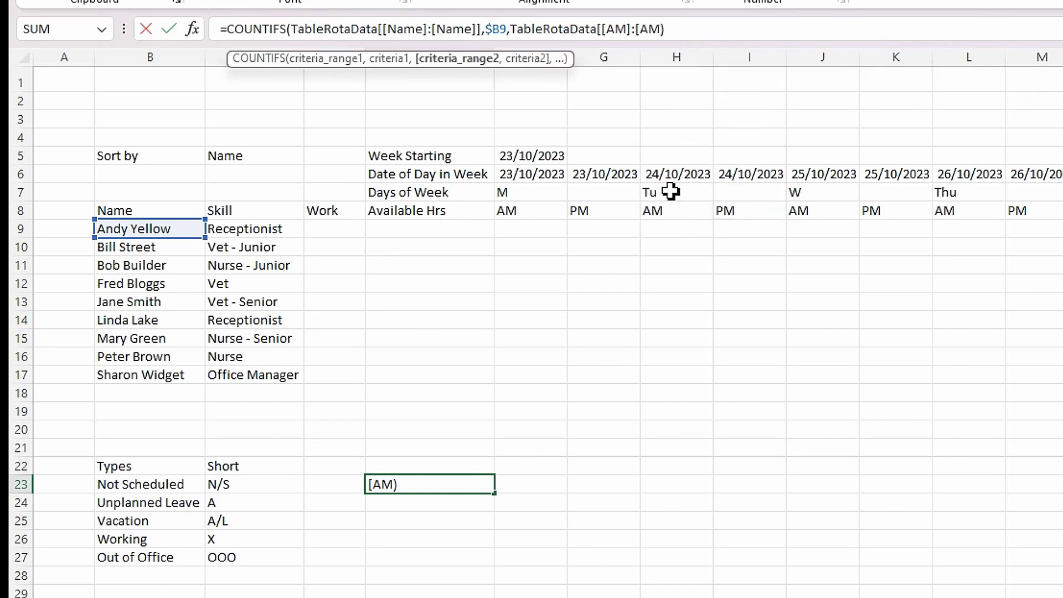
type("]],")
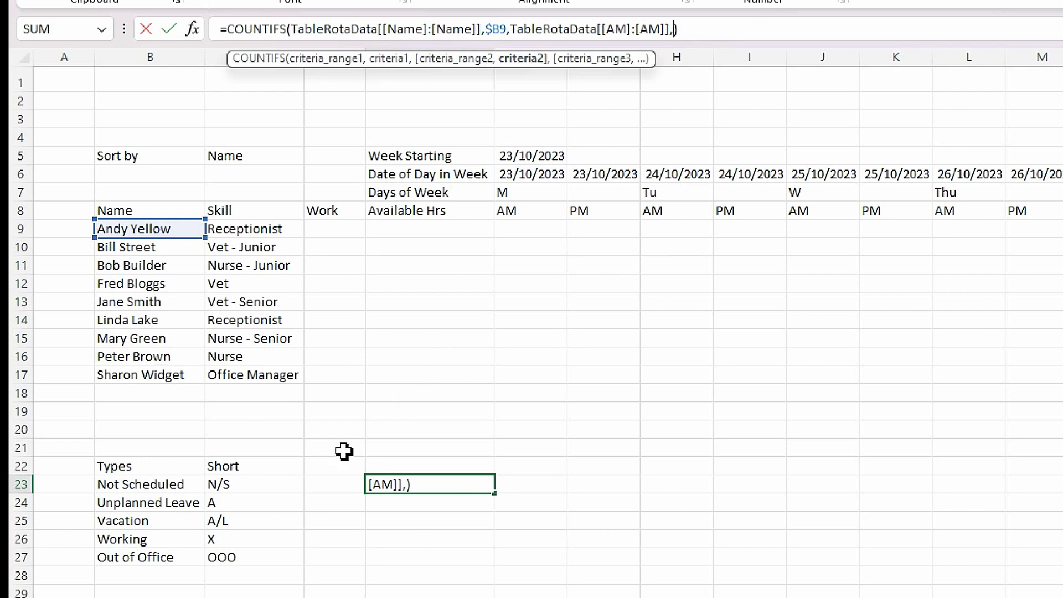
type("\"")
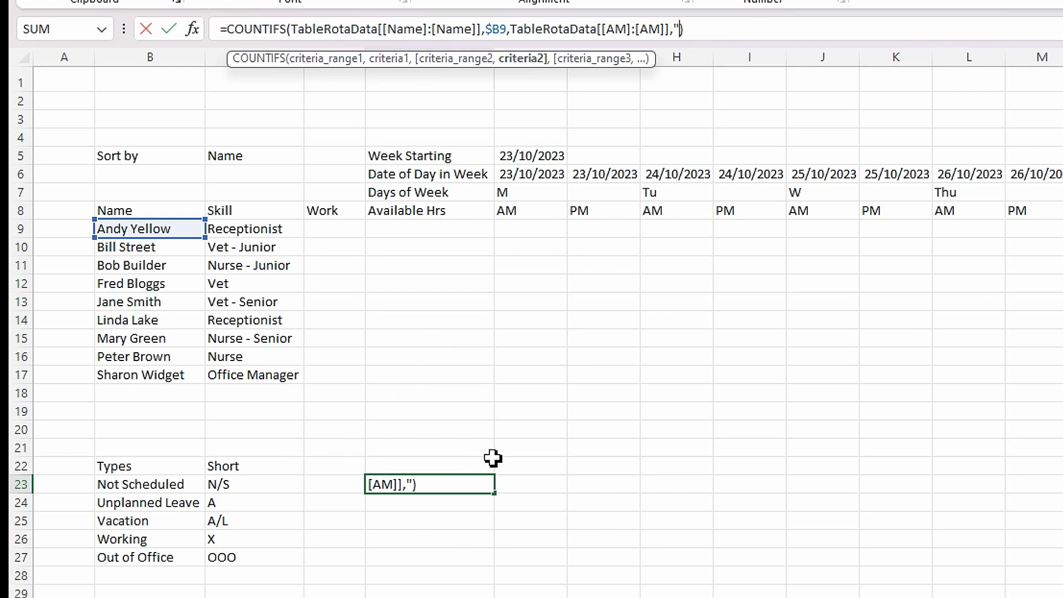
type("Not Scheduled\"")
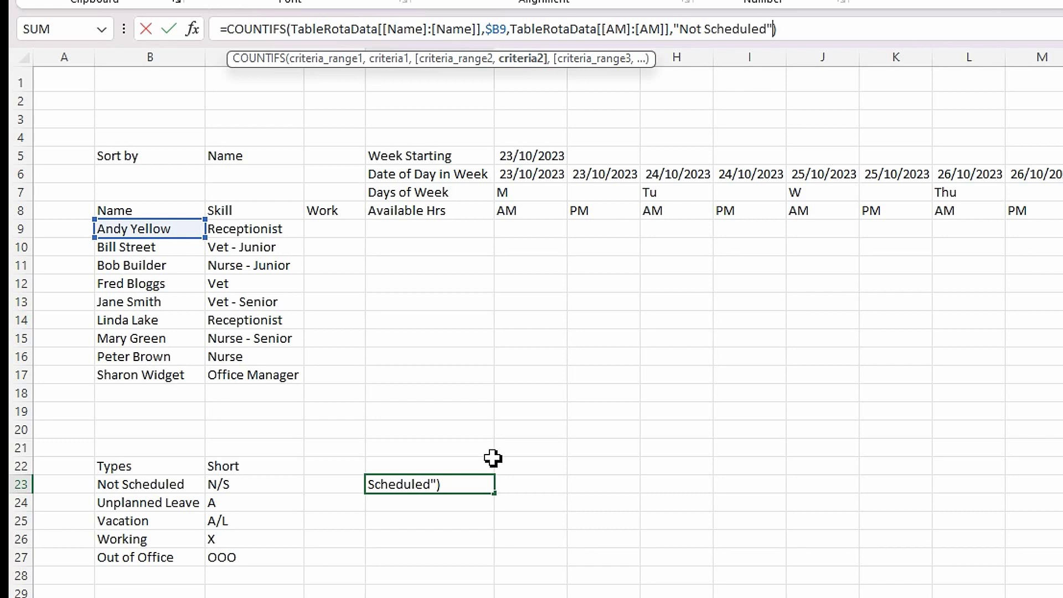
key("Return")
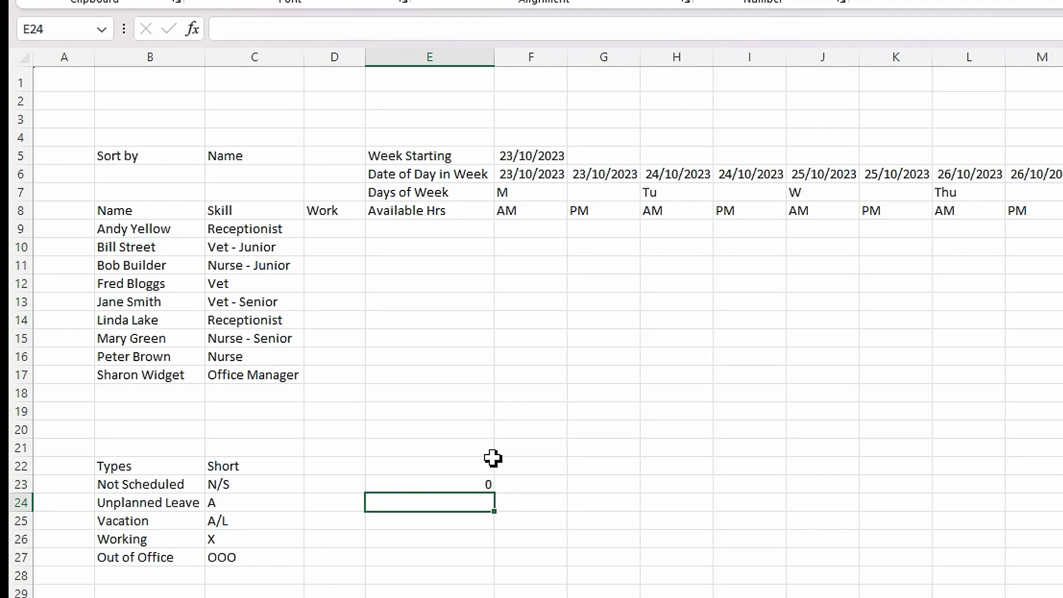
left_click(427, 484)
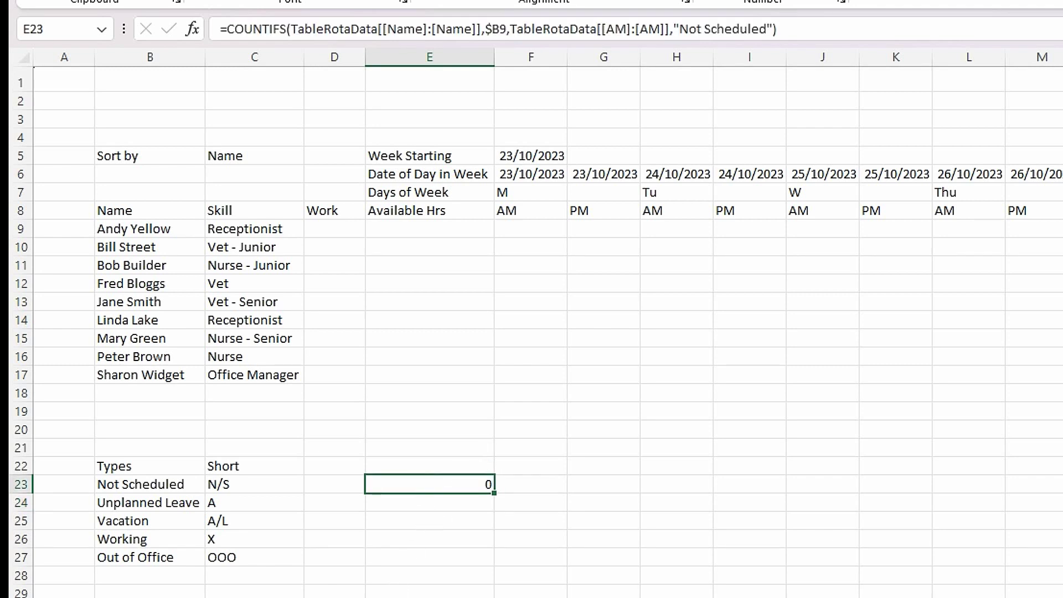
key("ctrl+Page_Up")
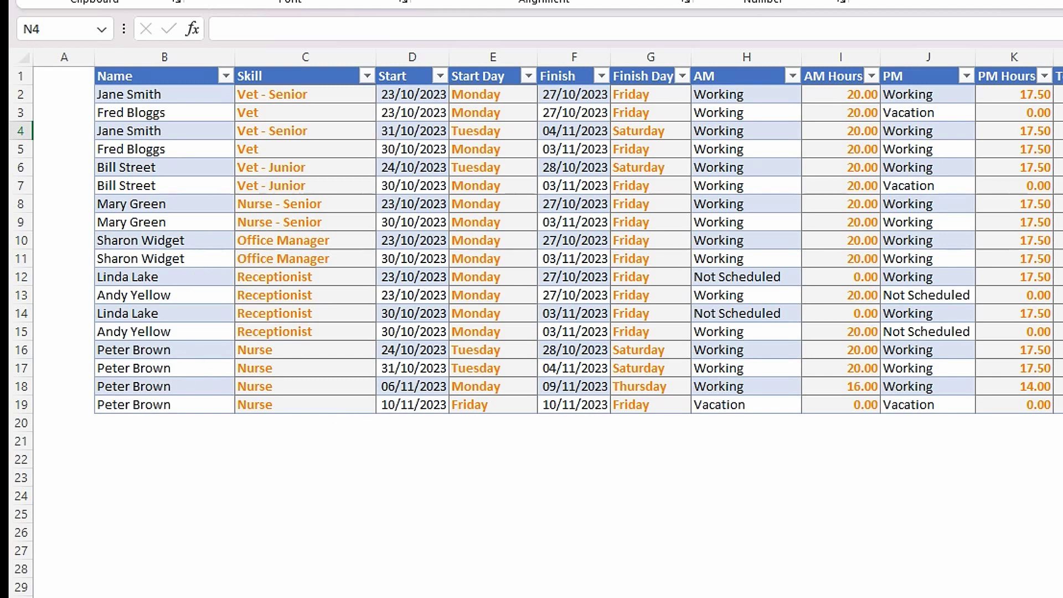
key("ctrl+Page_Down")
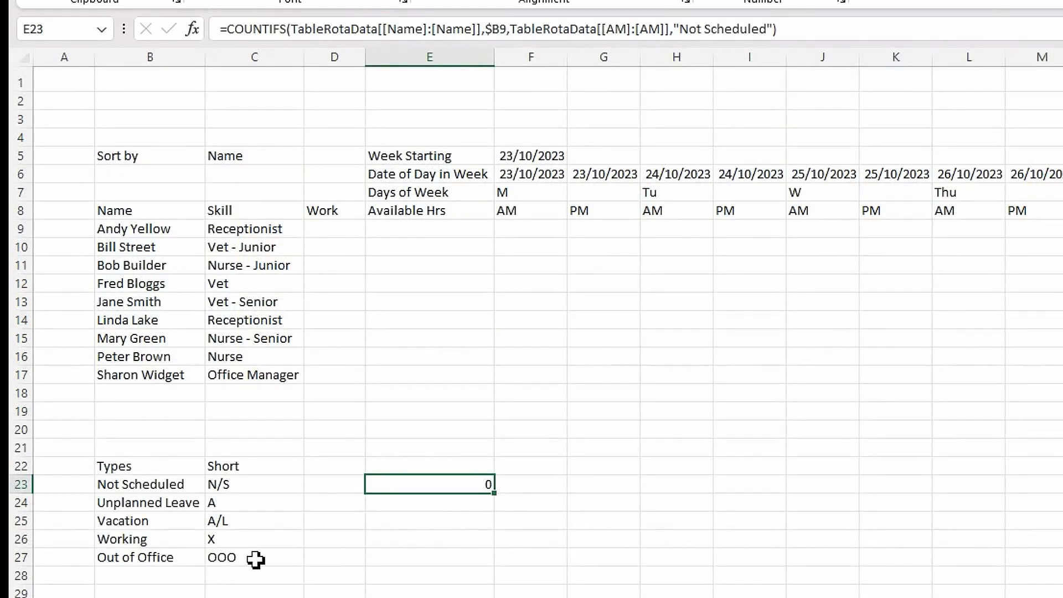
left_click(454, 531)
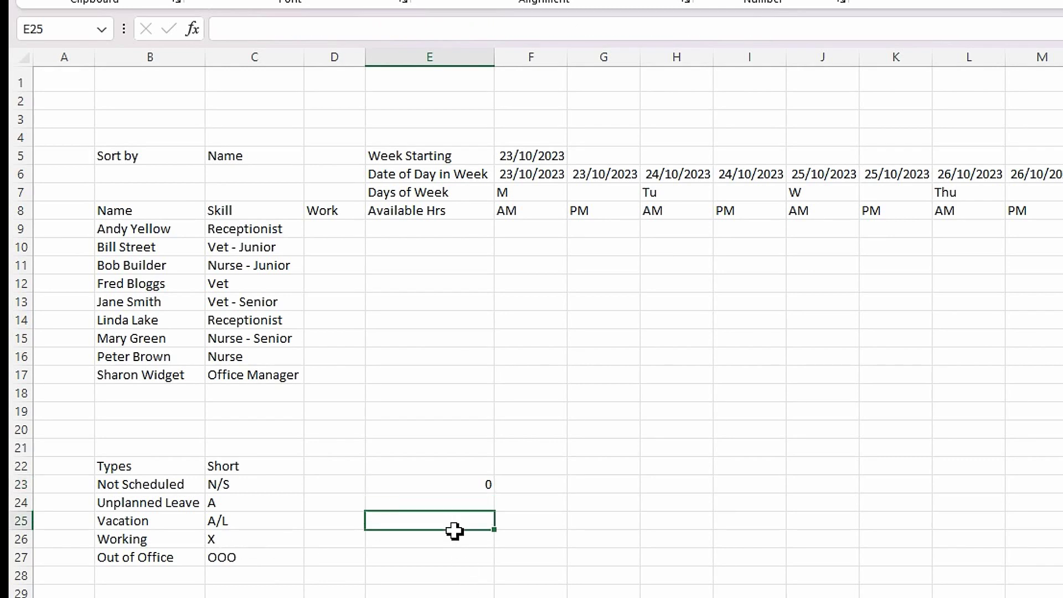
left_click(464, 485)
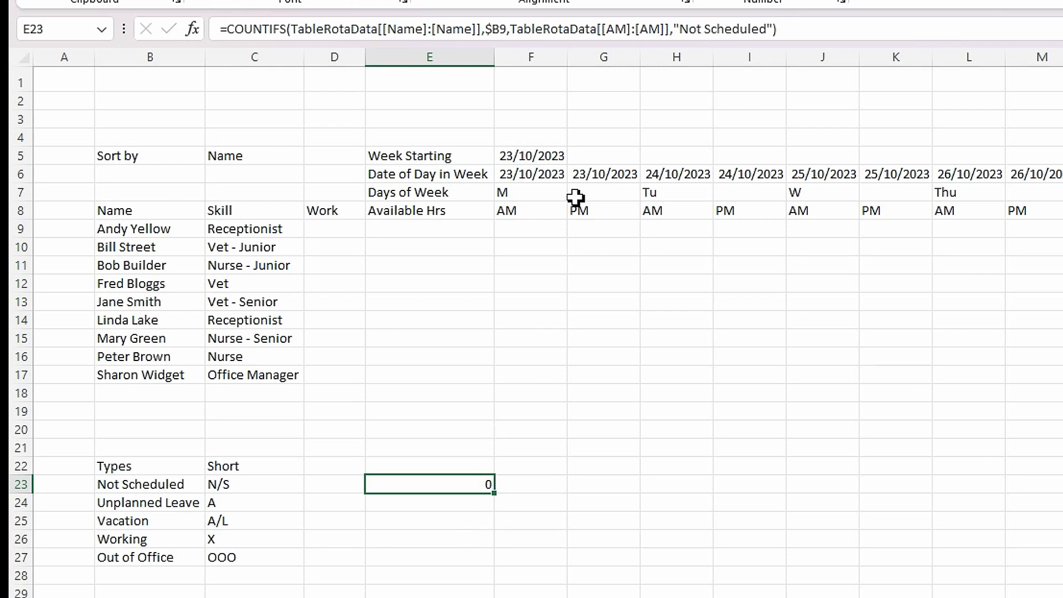
left_click_drag(806, 35, 202, 9)
key("ctrl+c")
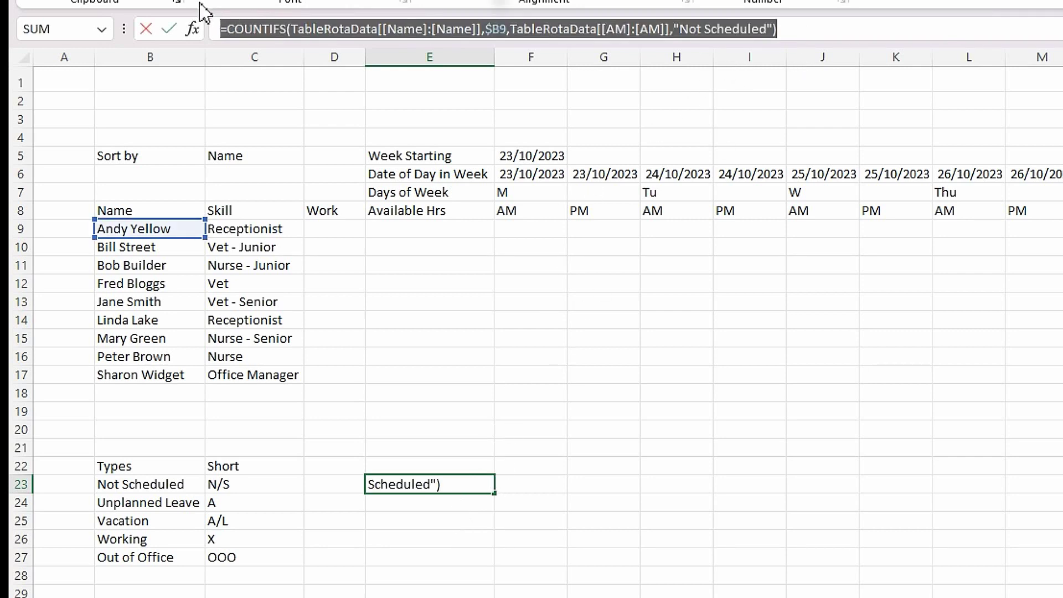
- Clear E23 and paste the COUNTIFS into E26 with the criterion changed to "Working", giving 2
key("BackSpace")
key("Return")
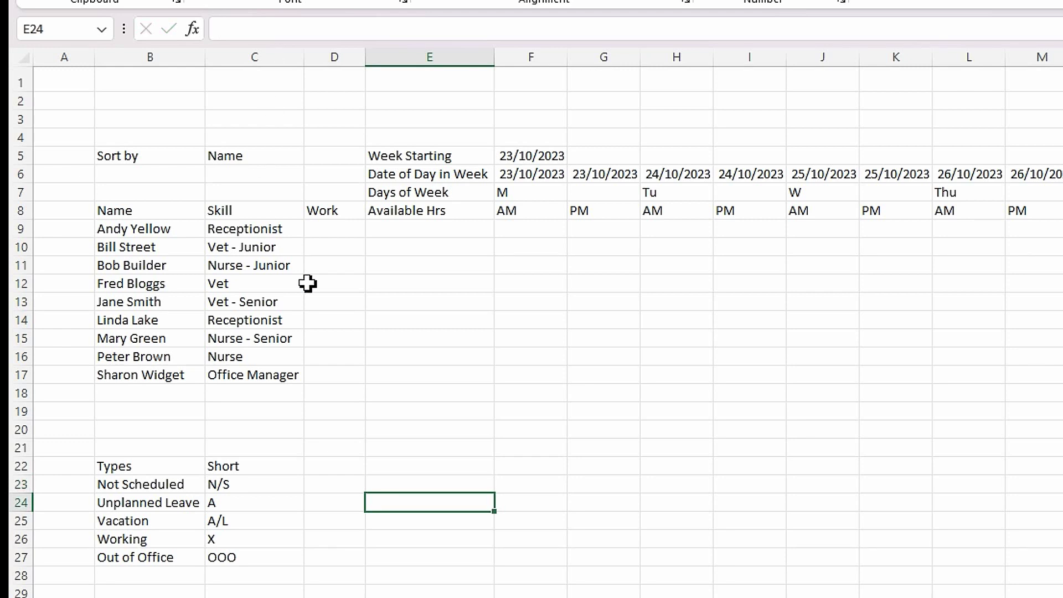
left_click(404, 540)
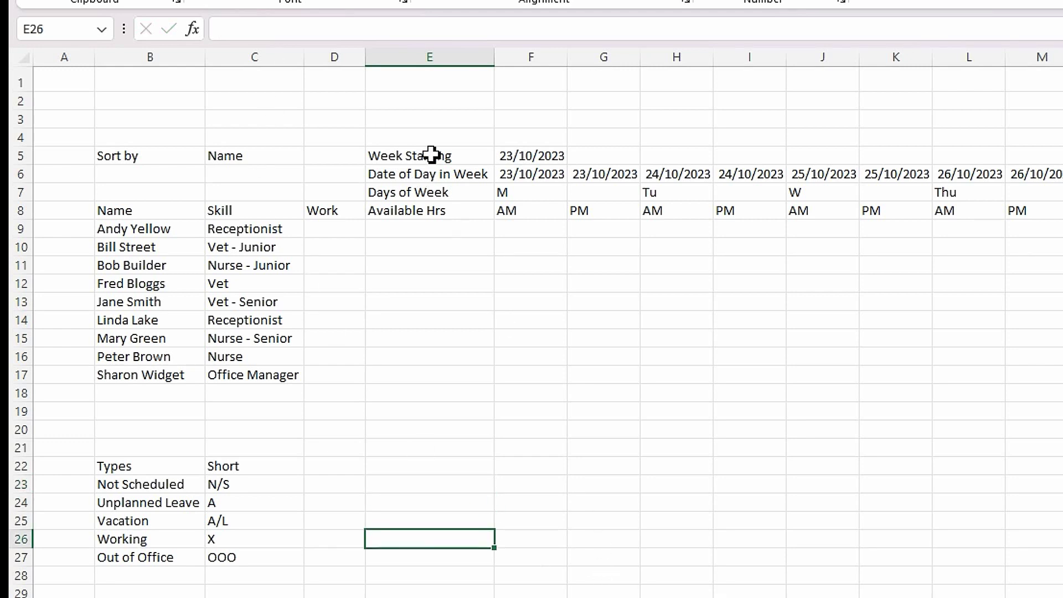
left_click(386, 37)
key("ctrl+v")
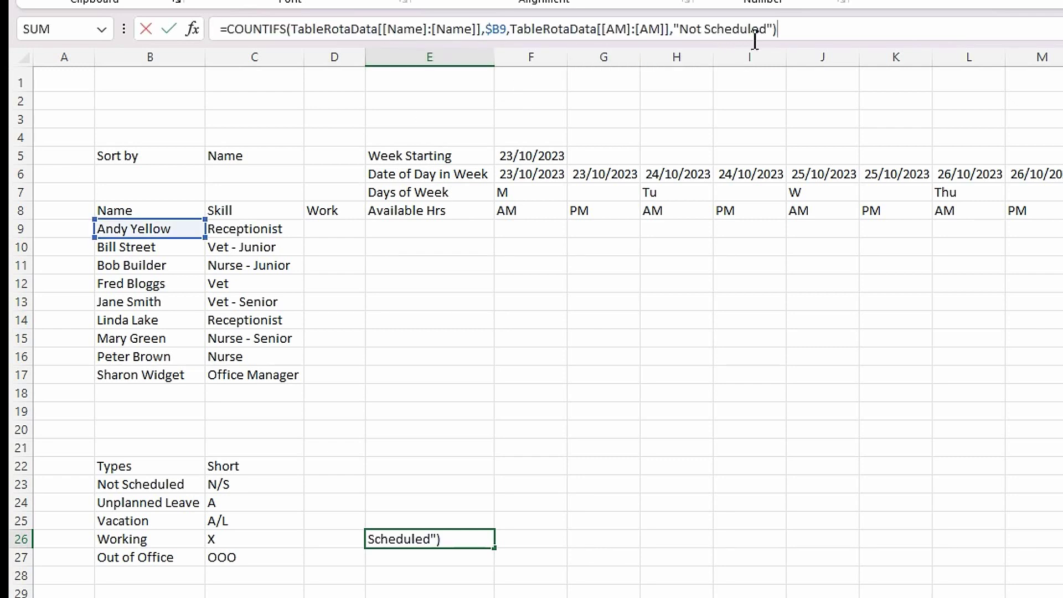
left_click_drag(767, 34, 688, 41)
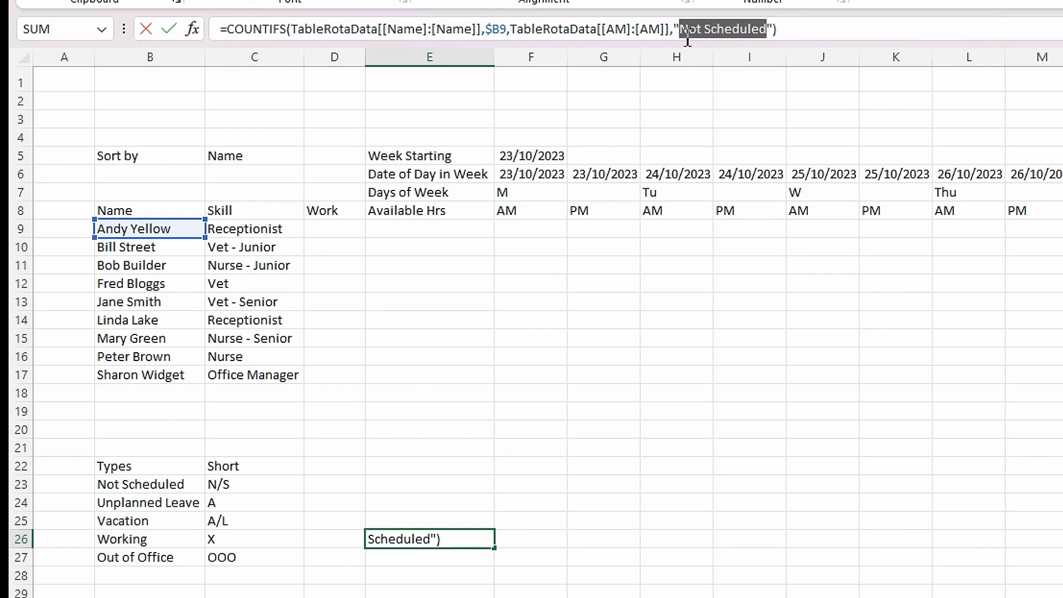
type("Working")
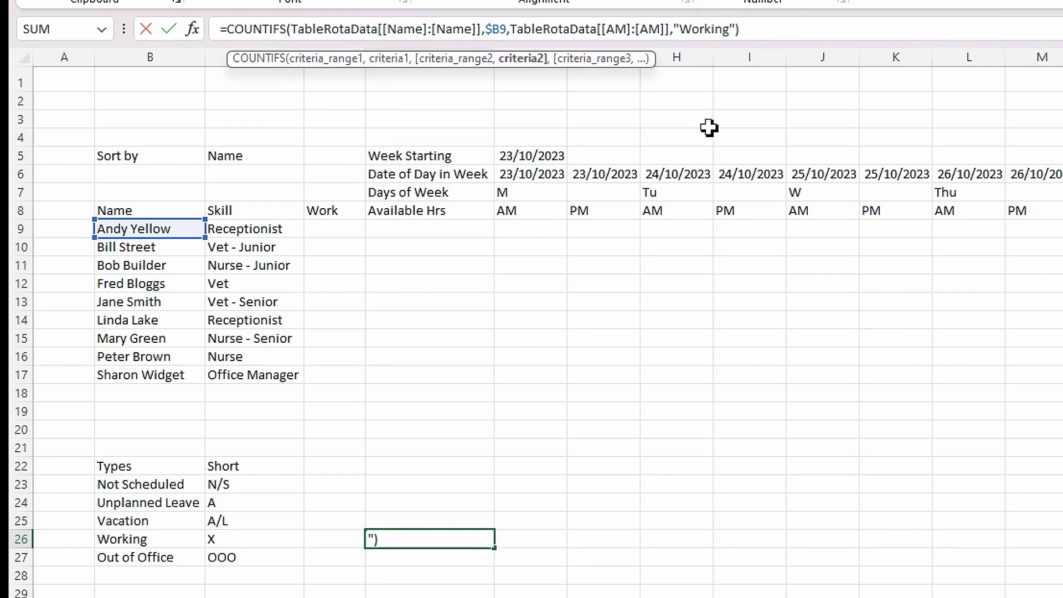
key("Return")
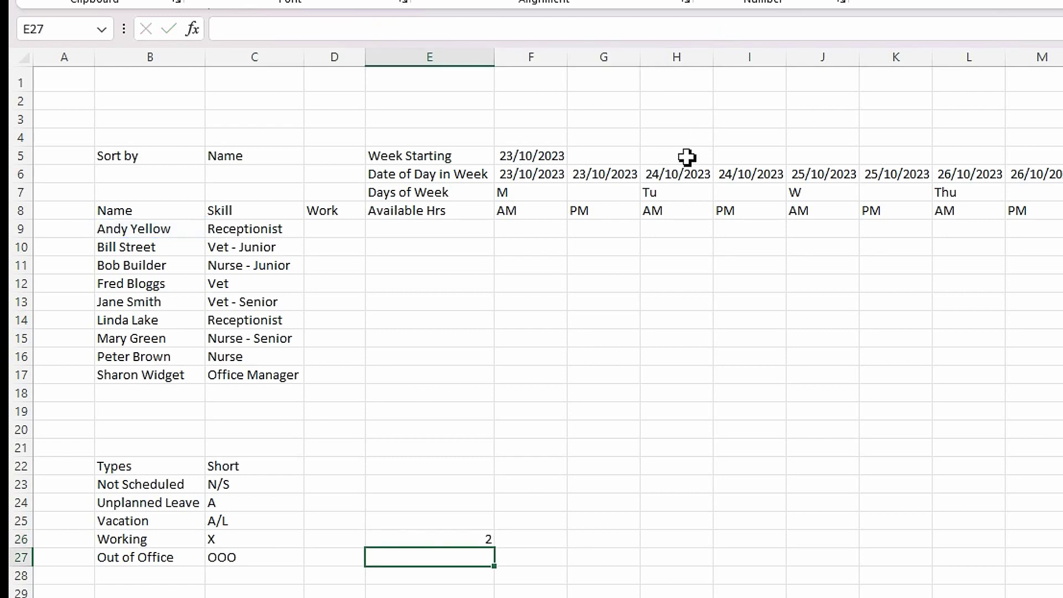
left_click(442, 537)
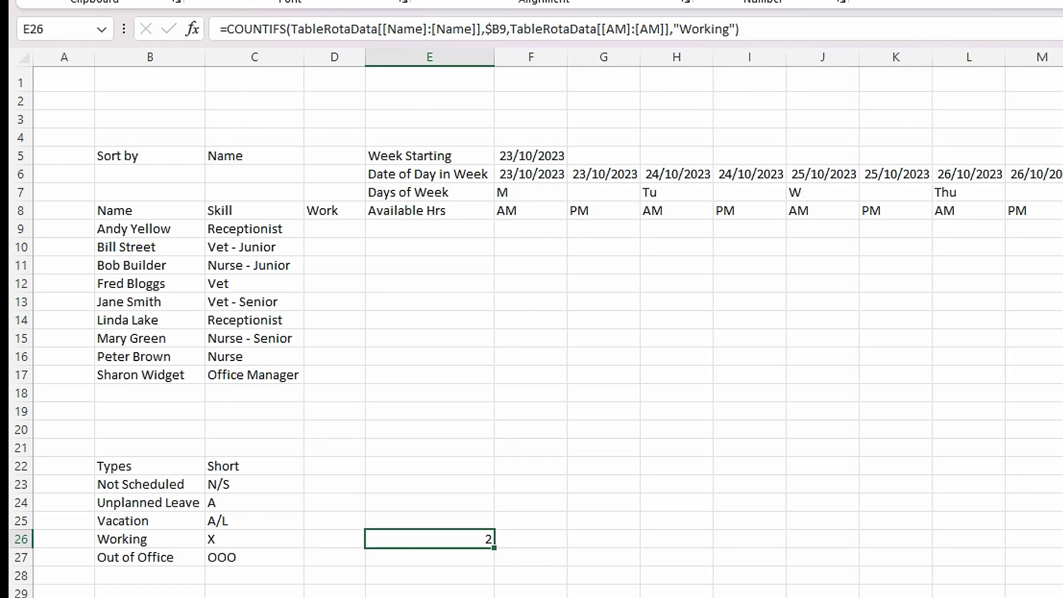
key("ctrl+Page_Down")
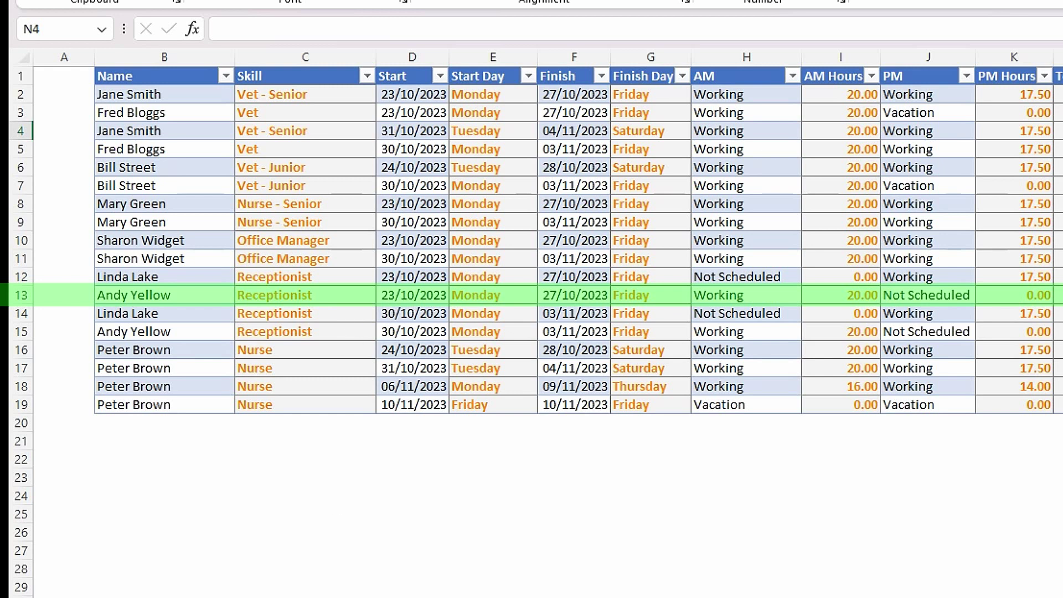
key("ctrl+Page_Down")
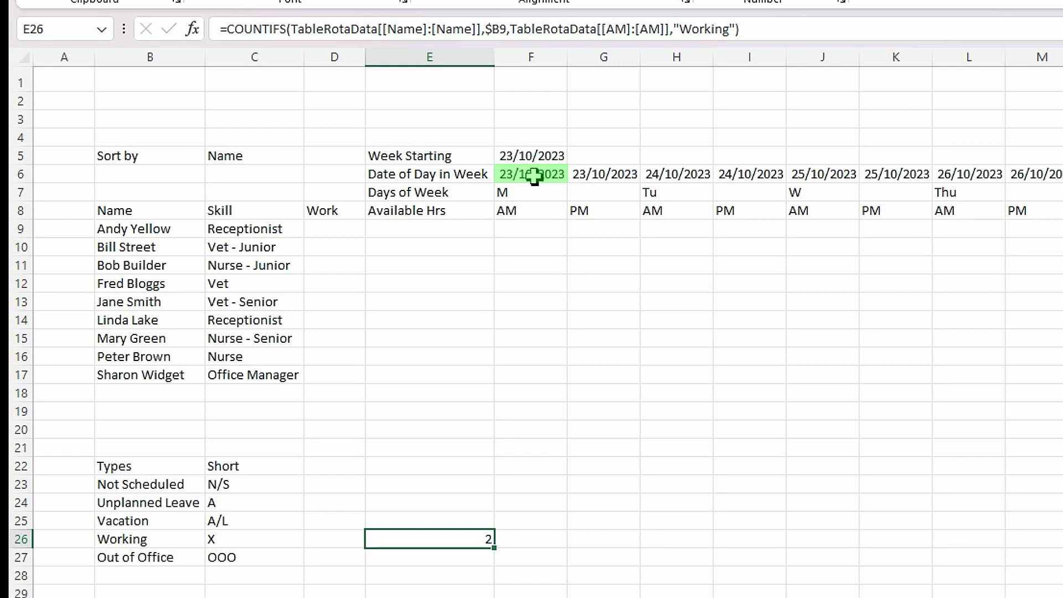
- Add a TableRotaData[[Start]:[Start]] range to E26's COUNTIFS after the Working criterion
left_click(740, 34)
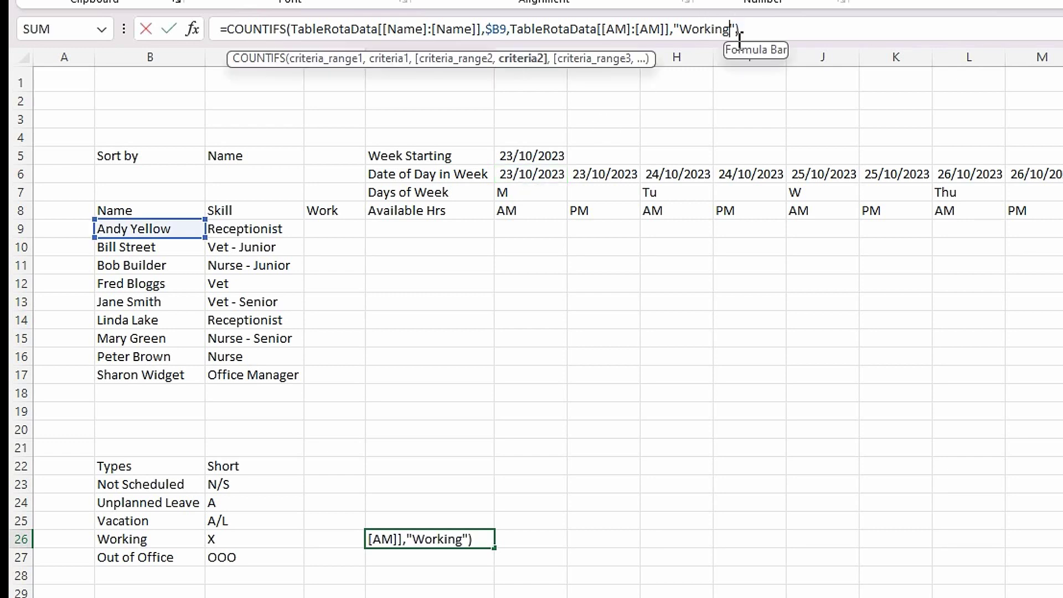
key("Right")
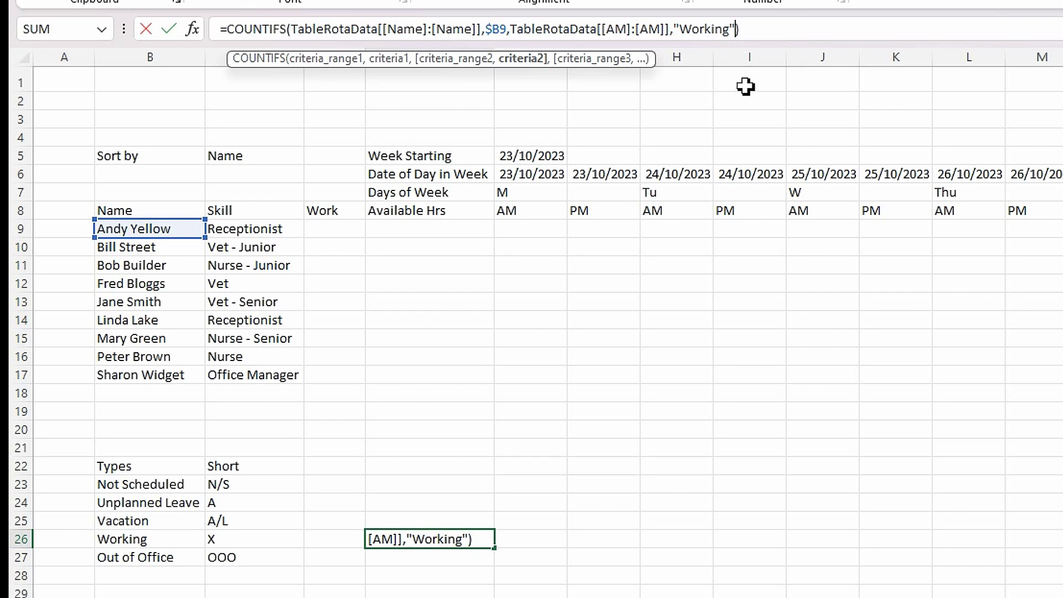
type(",")
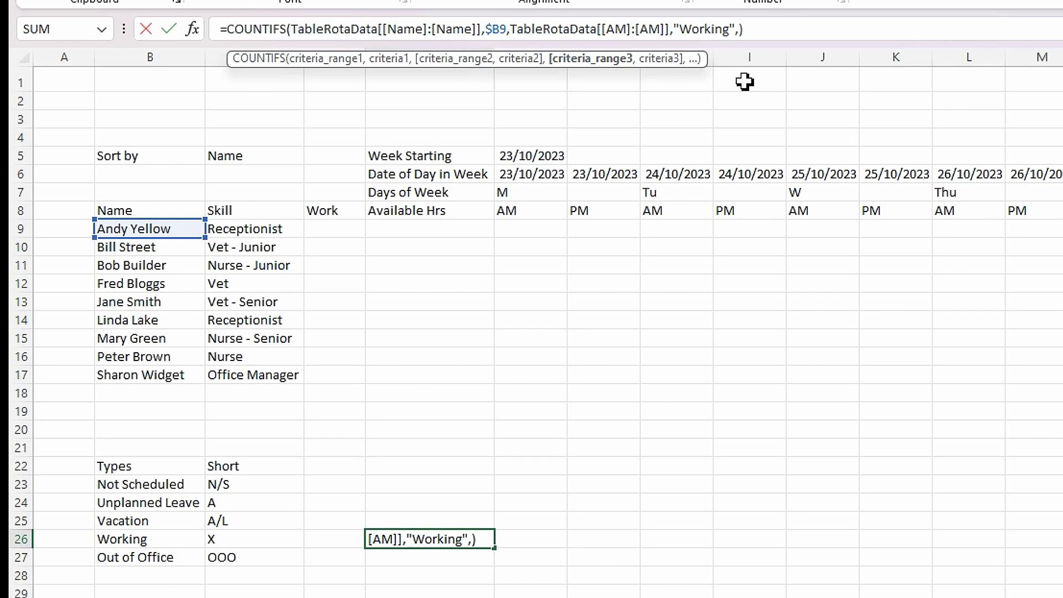
type("tabl")
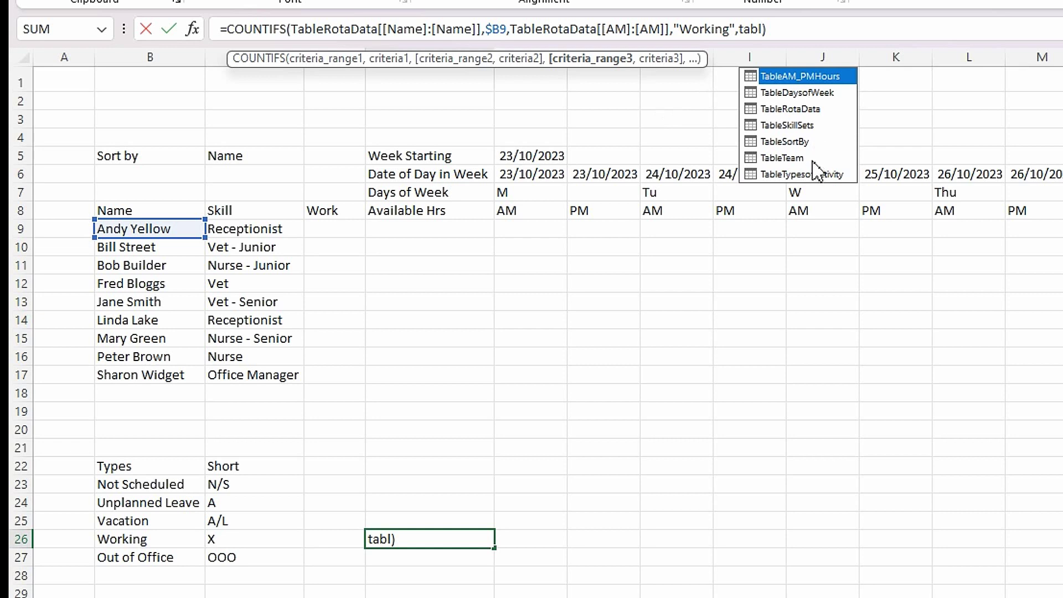
double_click(809, 110)
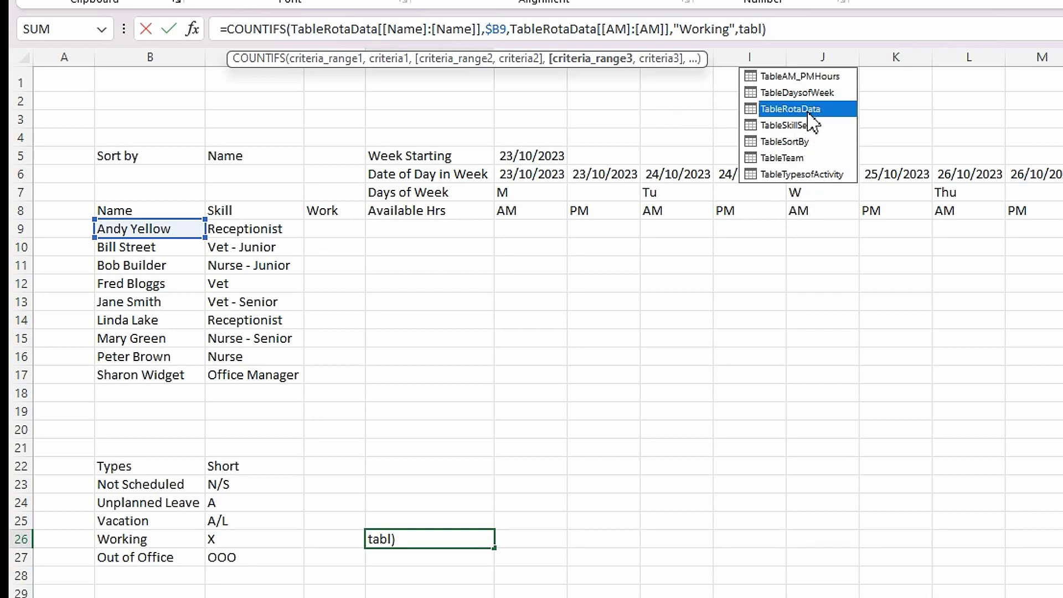
type("[[")
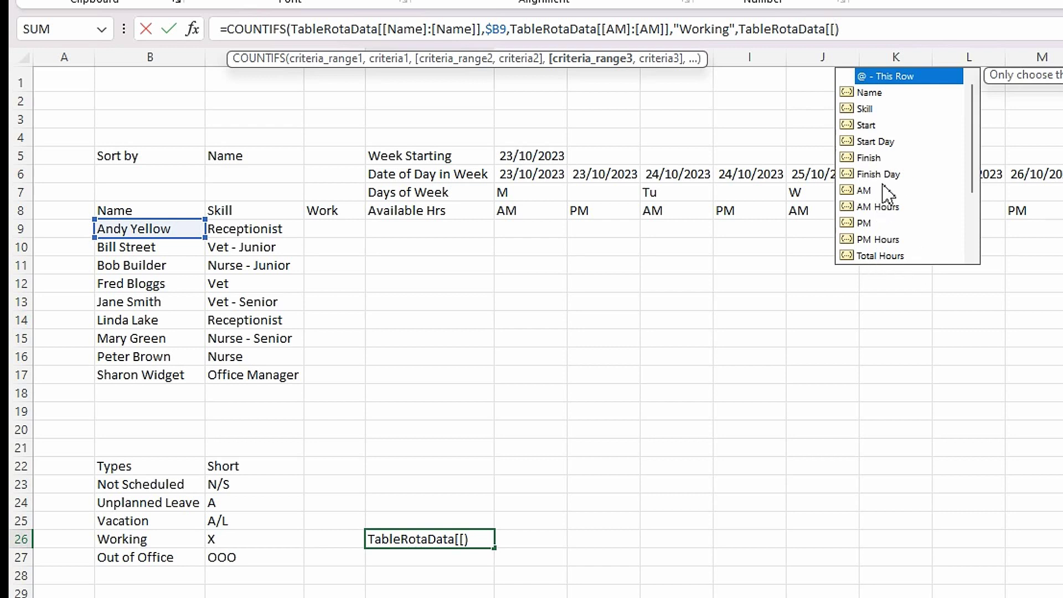
double_click(866, 125)
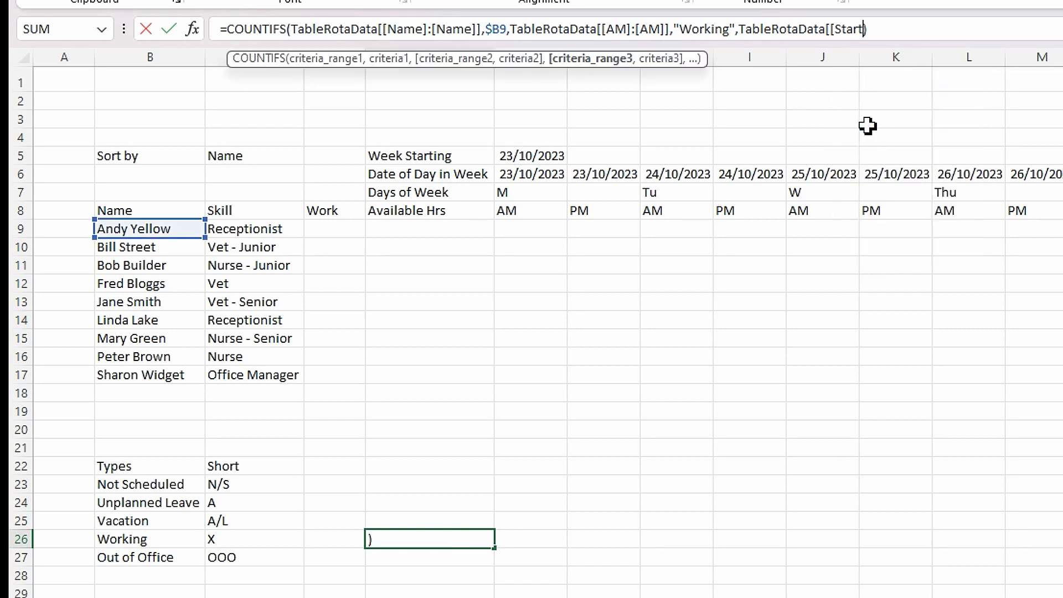
type("]:[")
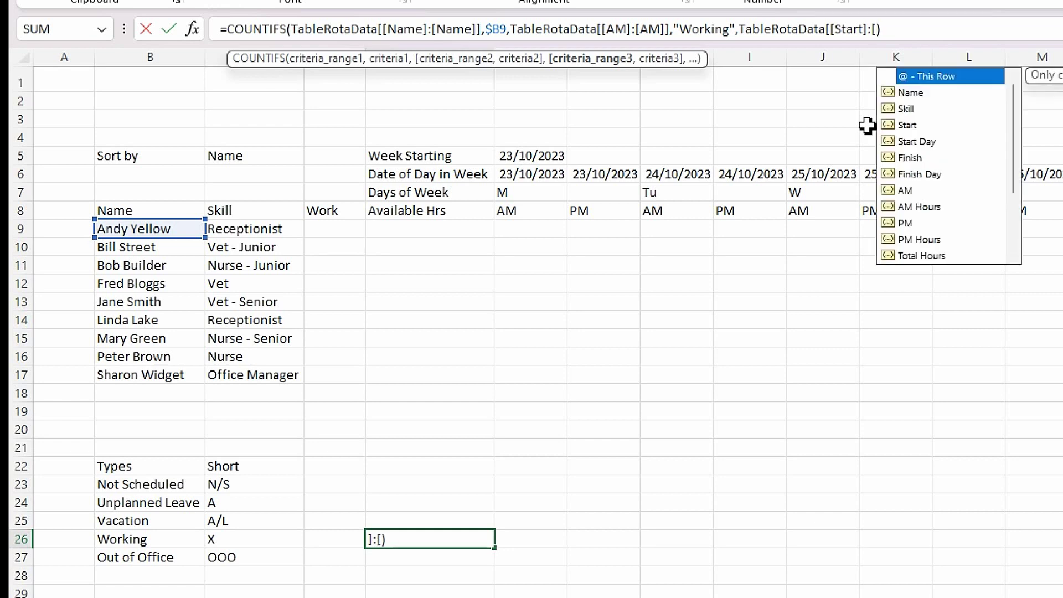
double_click(907, 125)
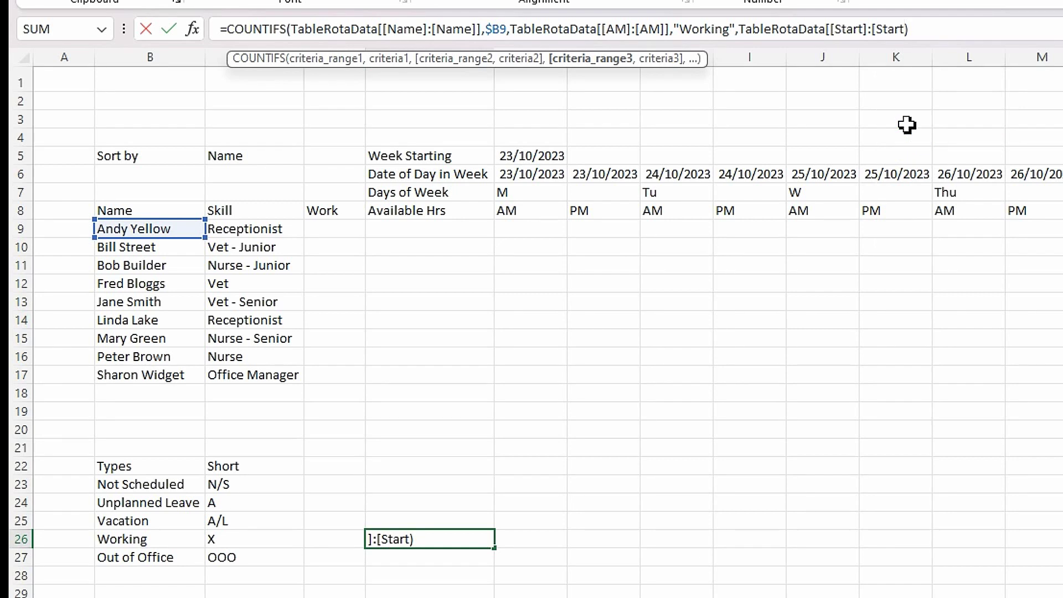
type("]],")
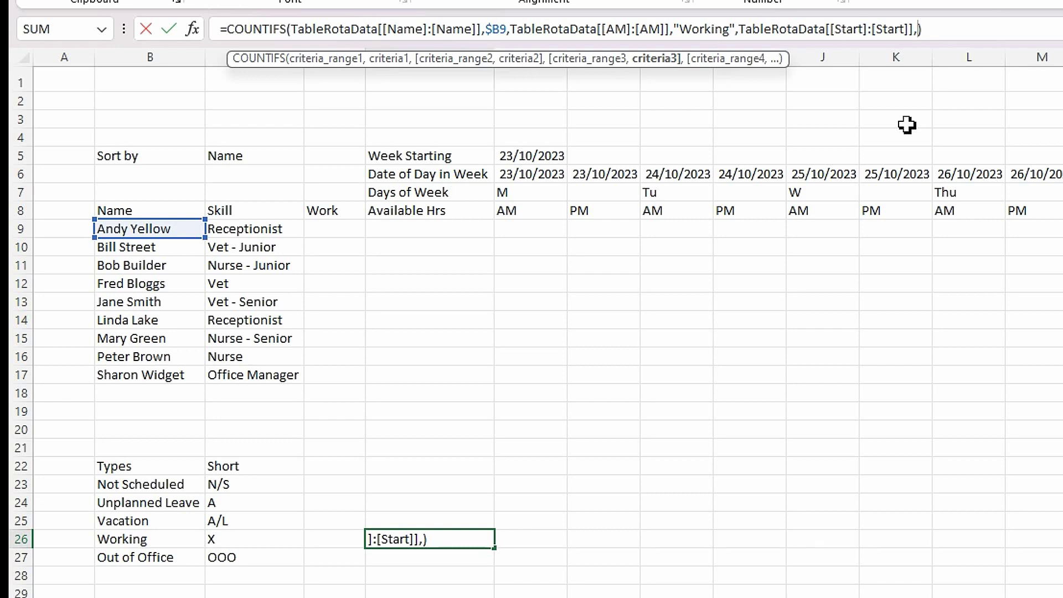
- Give the Start range the criterion "<="&F$6, so E26 returns 1
type("\"<=\"&")
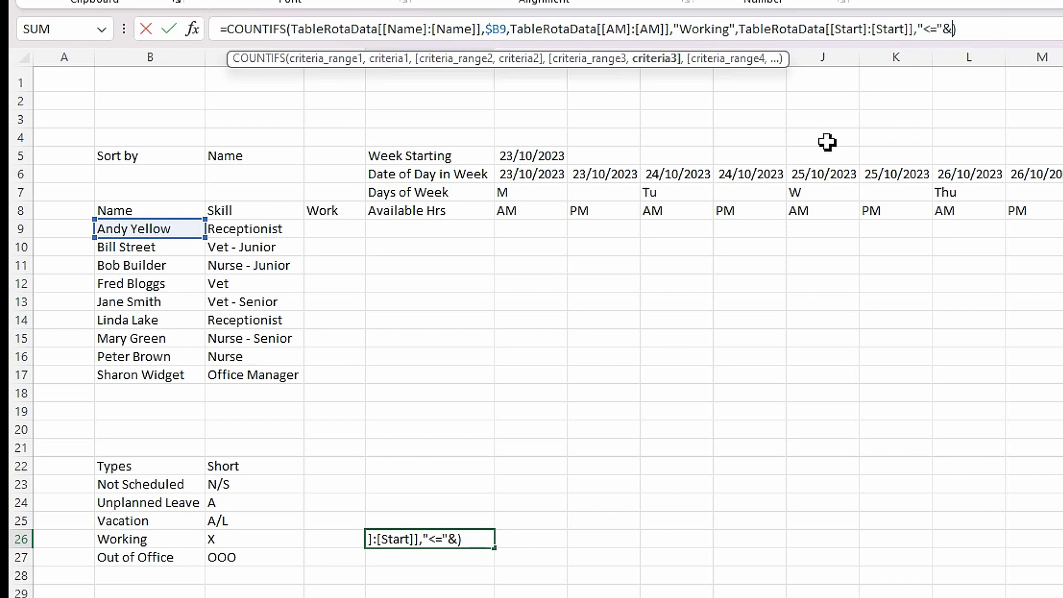
left_click(538, 176)
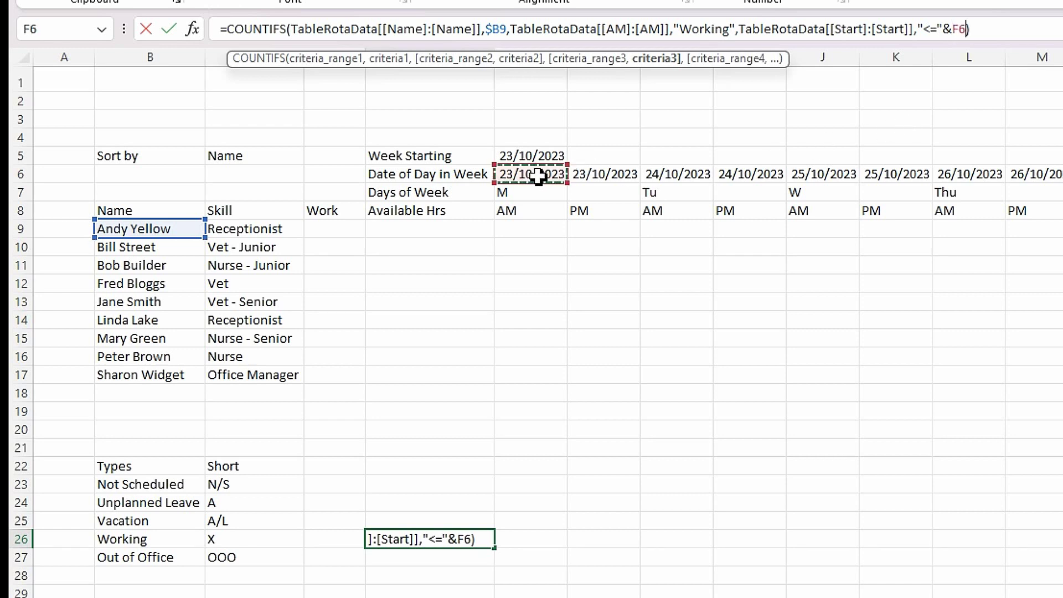
left_click(961, 30)
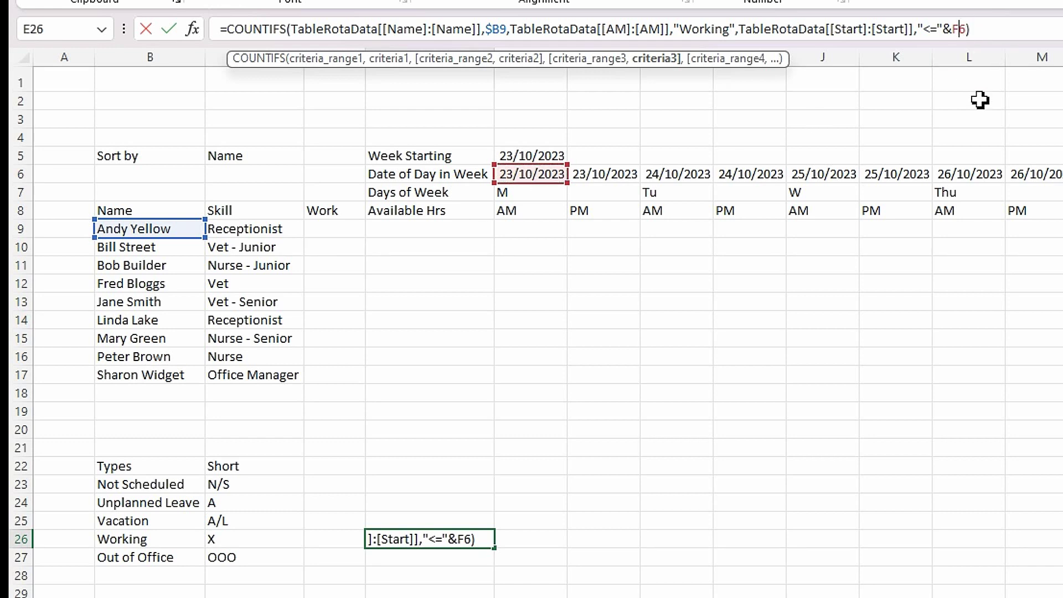
type("$")
key("Return")
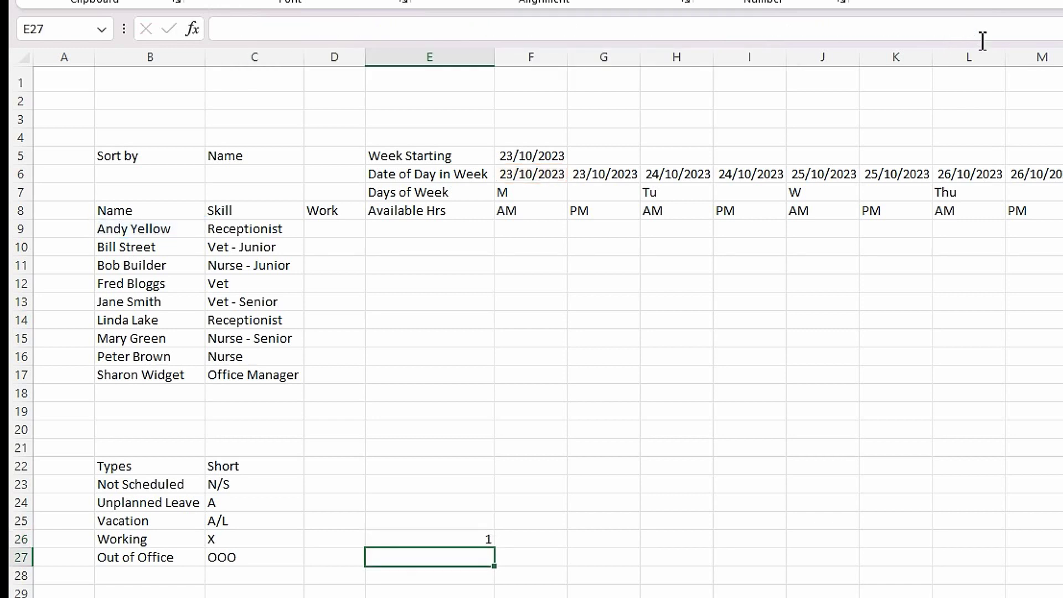
left_click(480, 541)
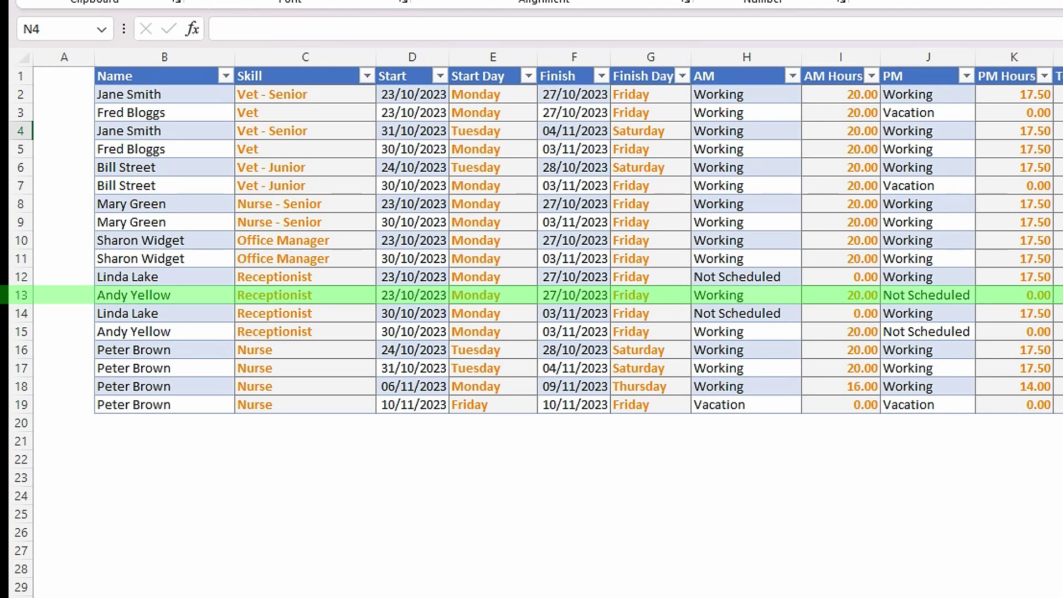
key("ctrl+Page_Up")
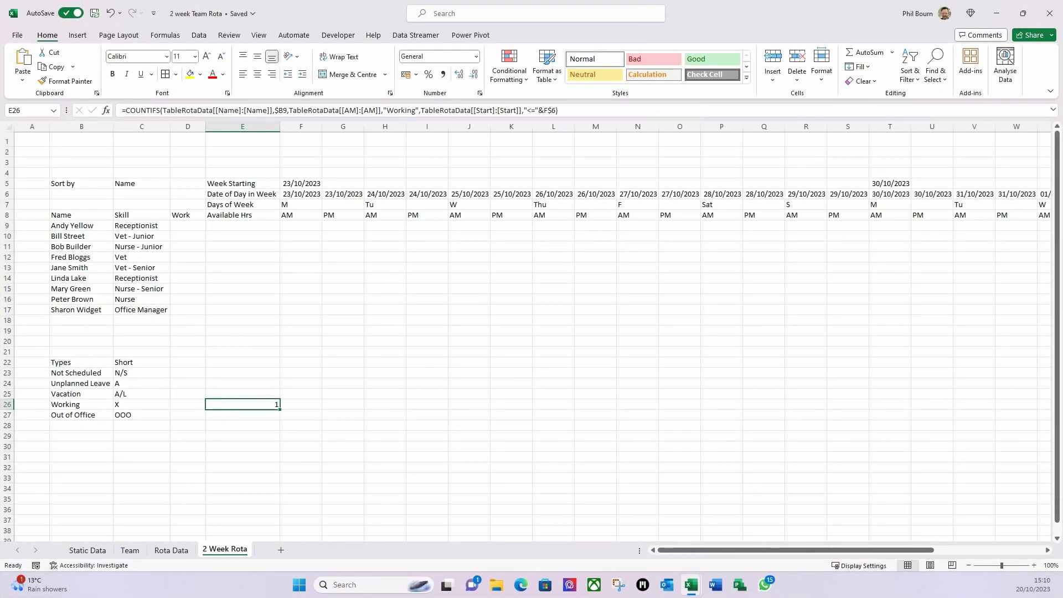
- Add a TableRotaData[[Finish]:[Finish]] range to the Working COUNTIFS formula
left_click(278, 410)
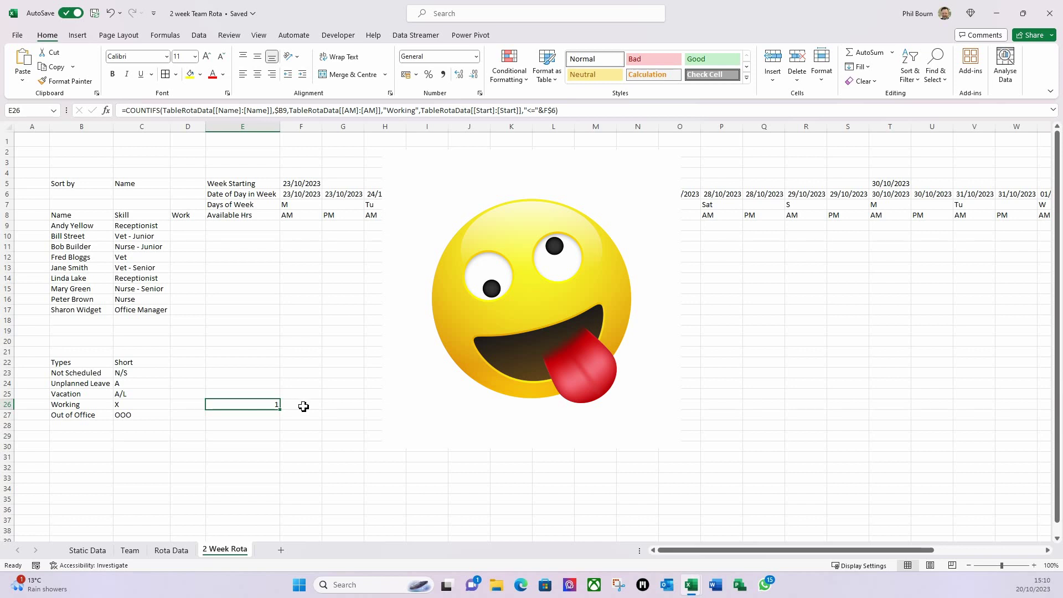
left_click(557, 110)
type(",")
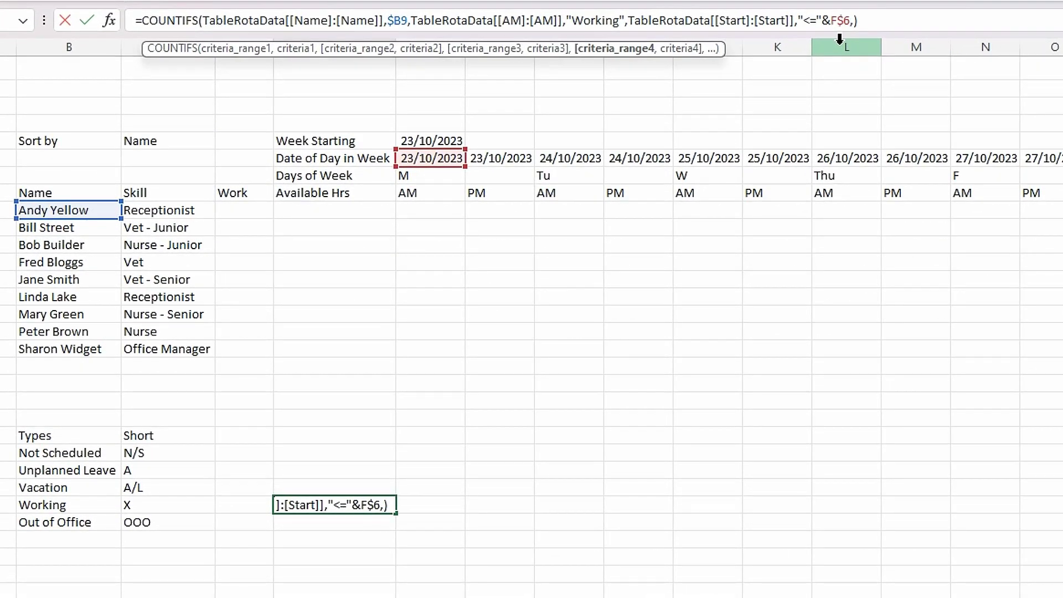
type("ta")
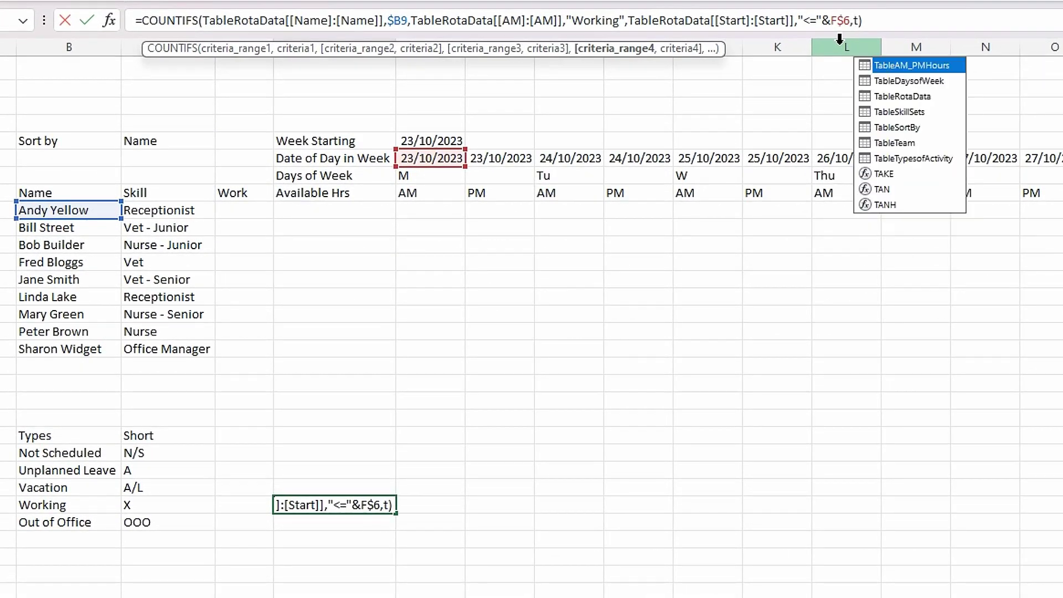
type("bl")
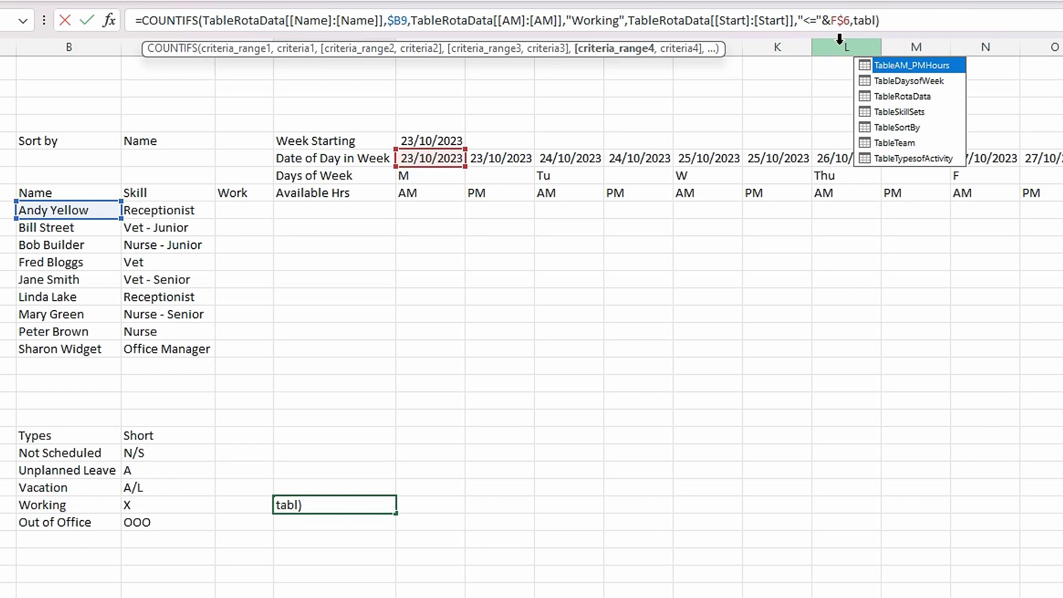
double_click(902, 96)
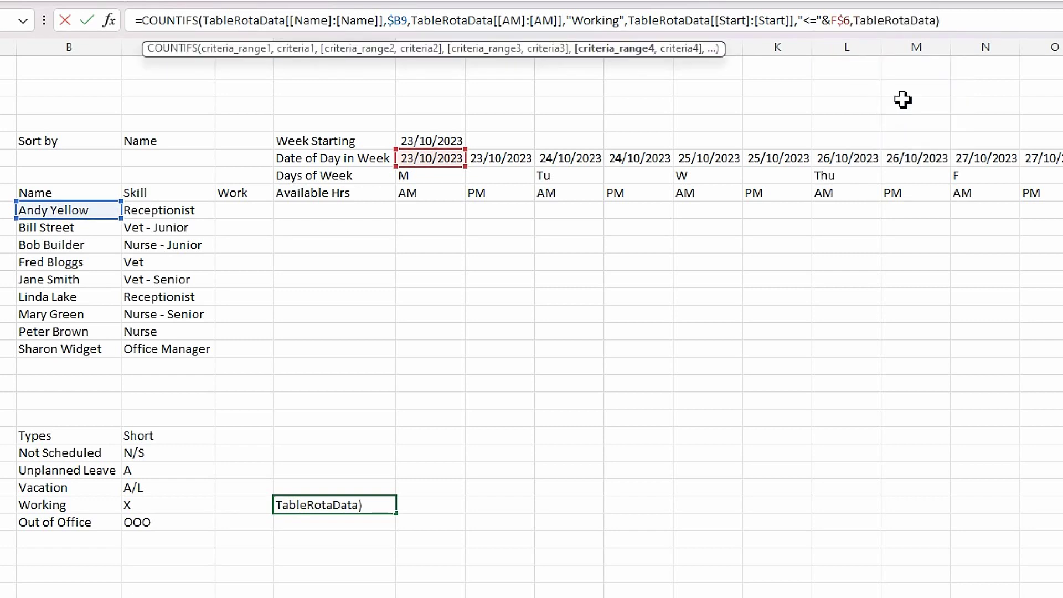
type("[[")
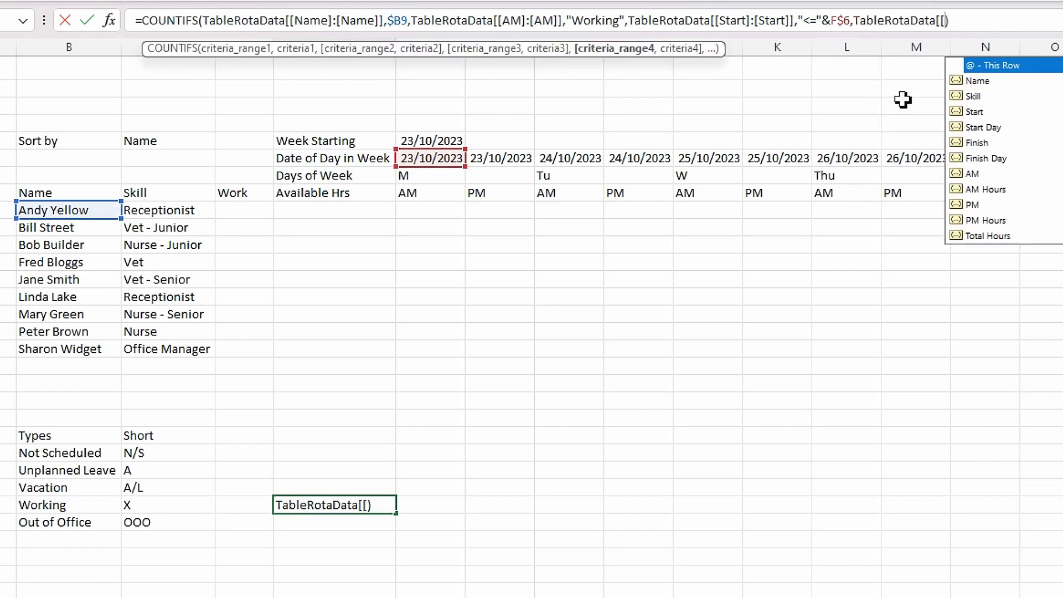
double_click(969, 146)
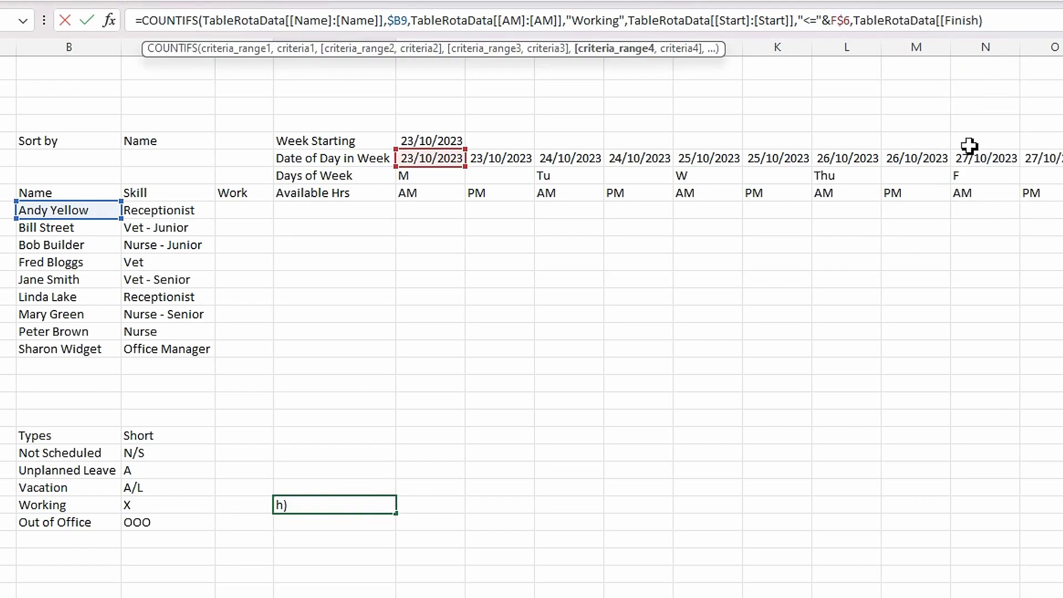
type("]")
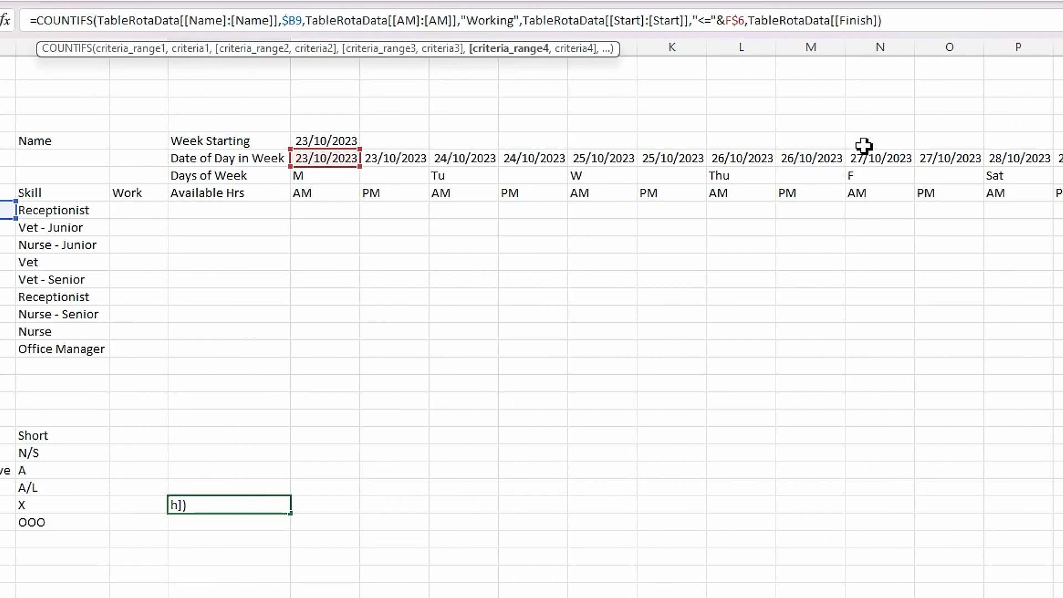
type(":[")
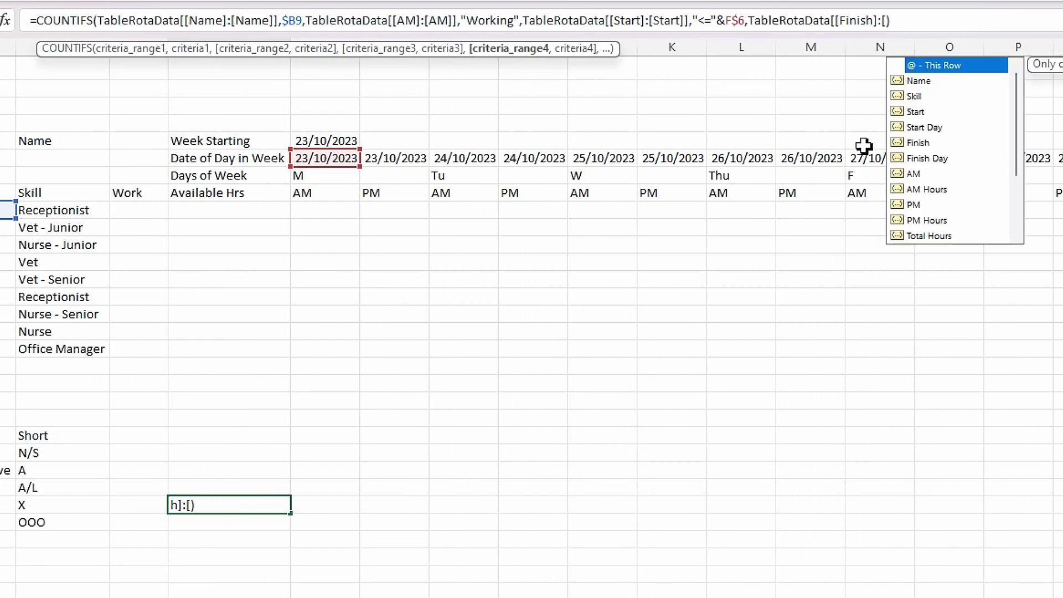
left_click(922, 144)
double_click(923, 144)
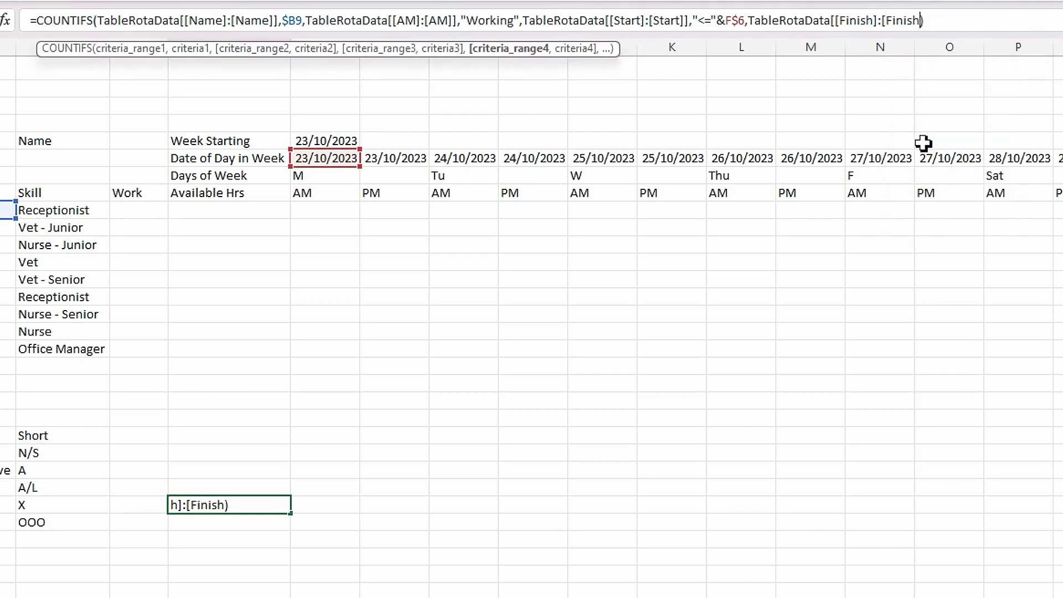
type("]],")
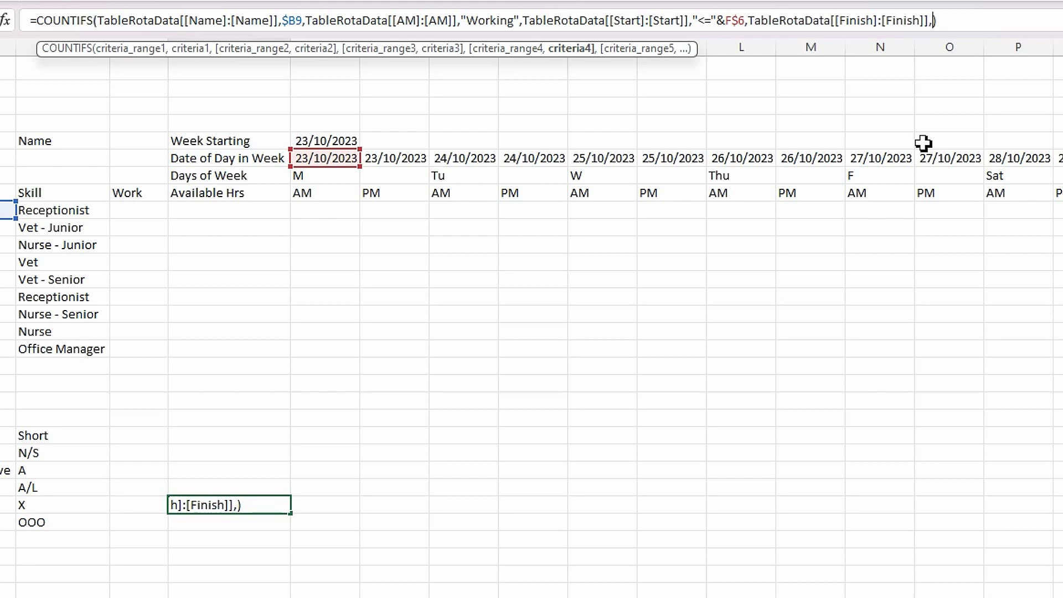
type("\"")
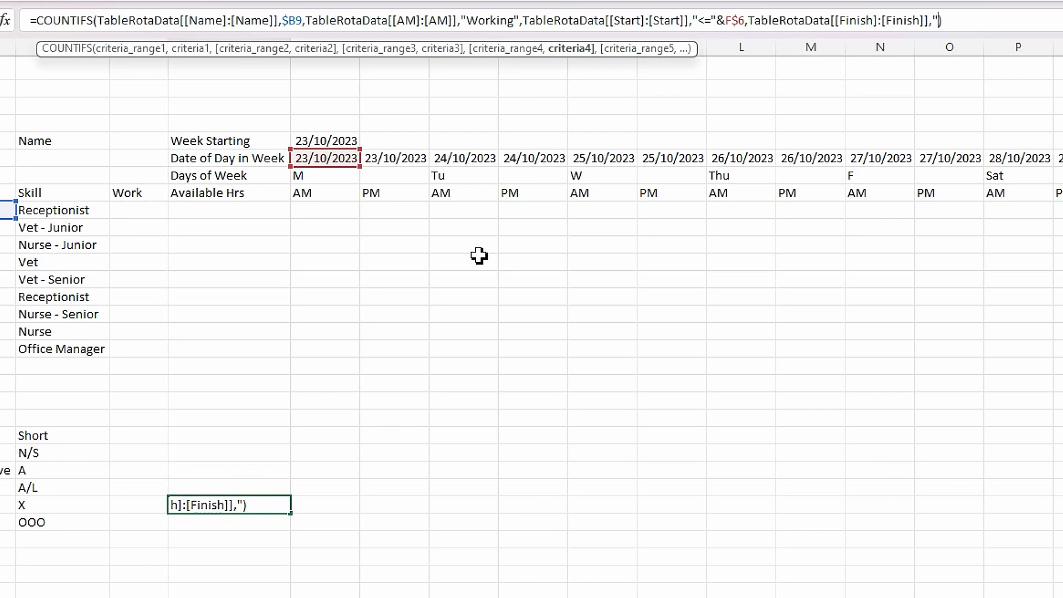
- Give the Finish range the criterion ">="&F$6, keeping the result at 1
type(">=\"&")
left_click(337, 160)
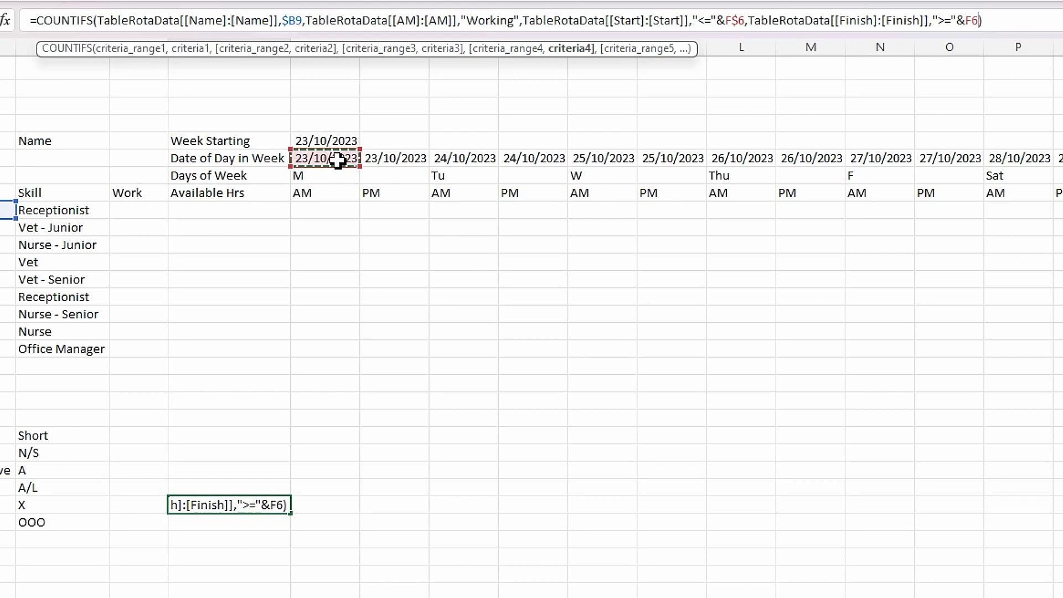
left_click(977, 21)
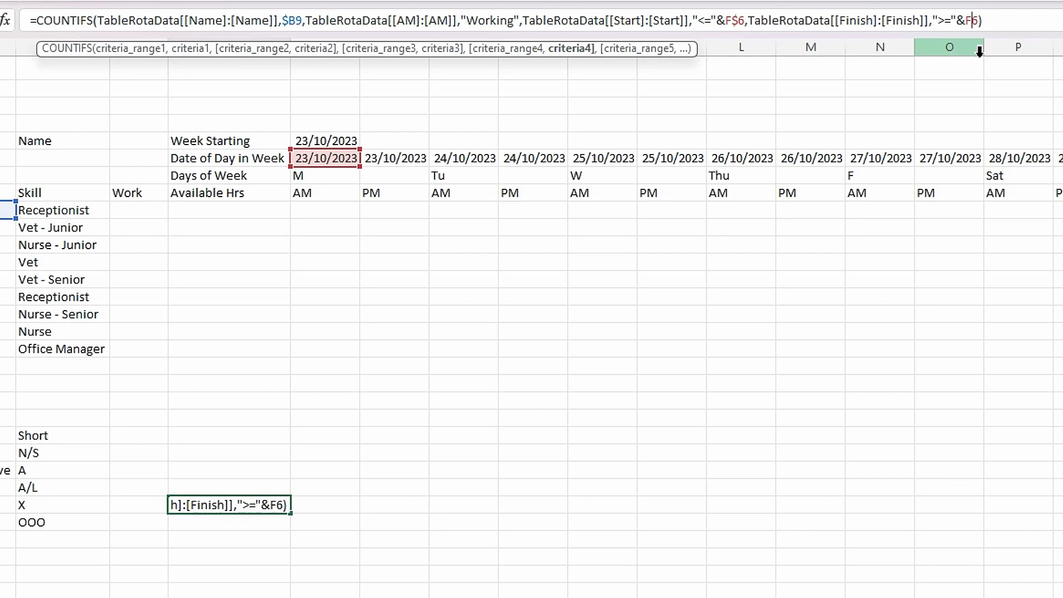
type("$")
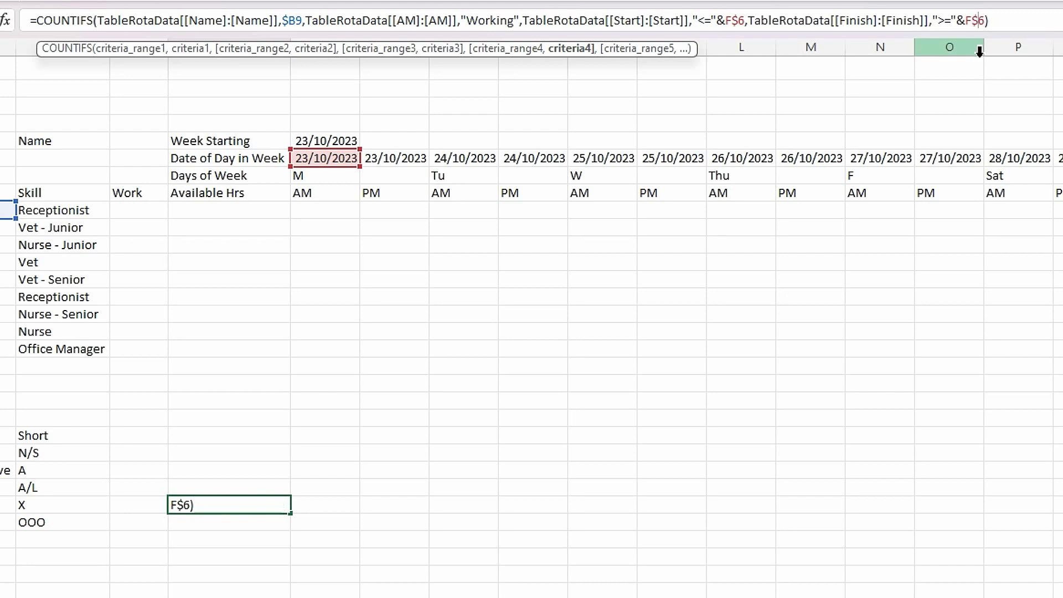
key("Return")
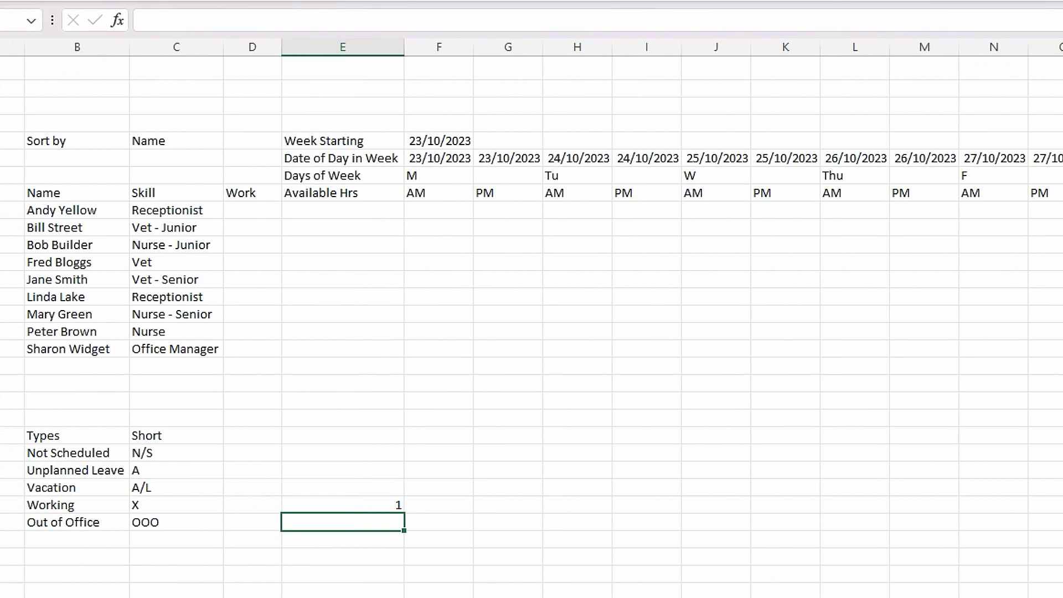
- Copy the Working COUNTIFS formula text from the formula bar
left_click(366, 503)
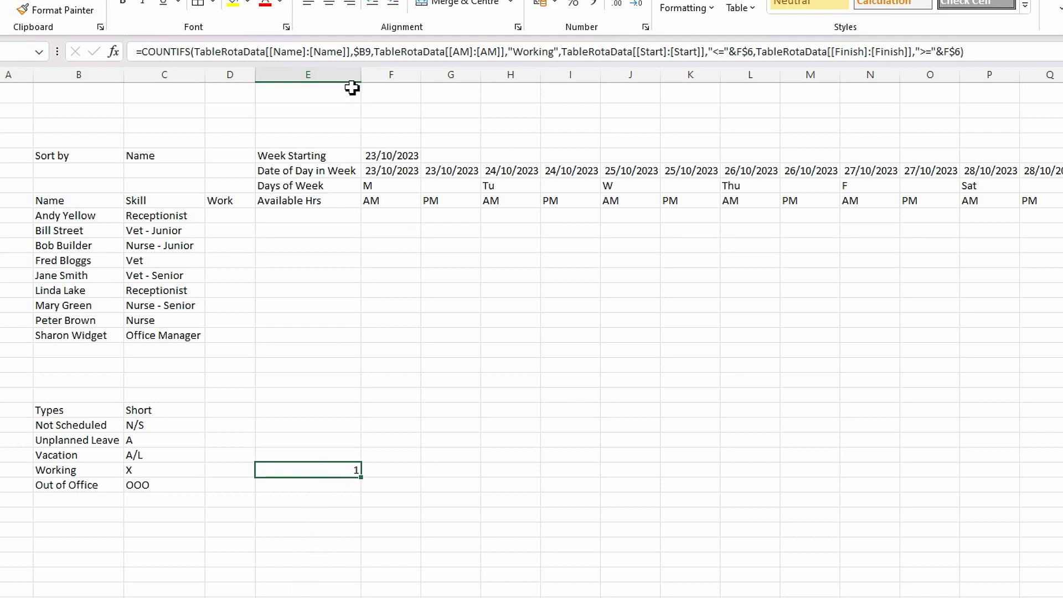
left_click_drag(974, 52, 131, 44)
key("ctrl+c")
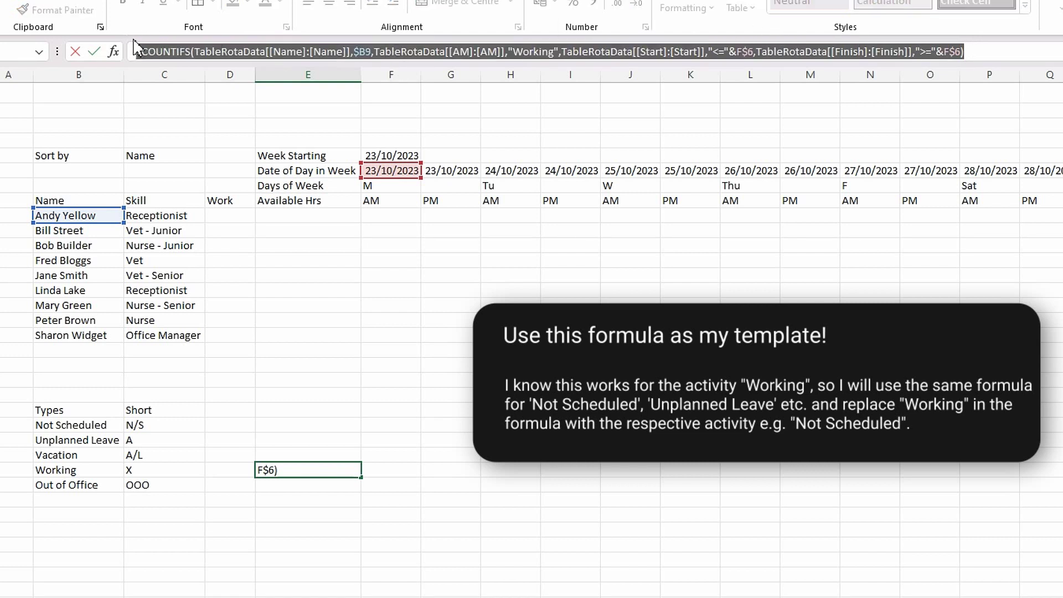
key("Escape")
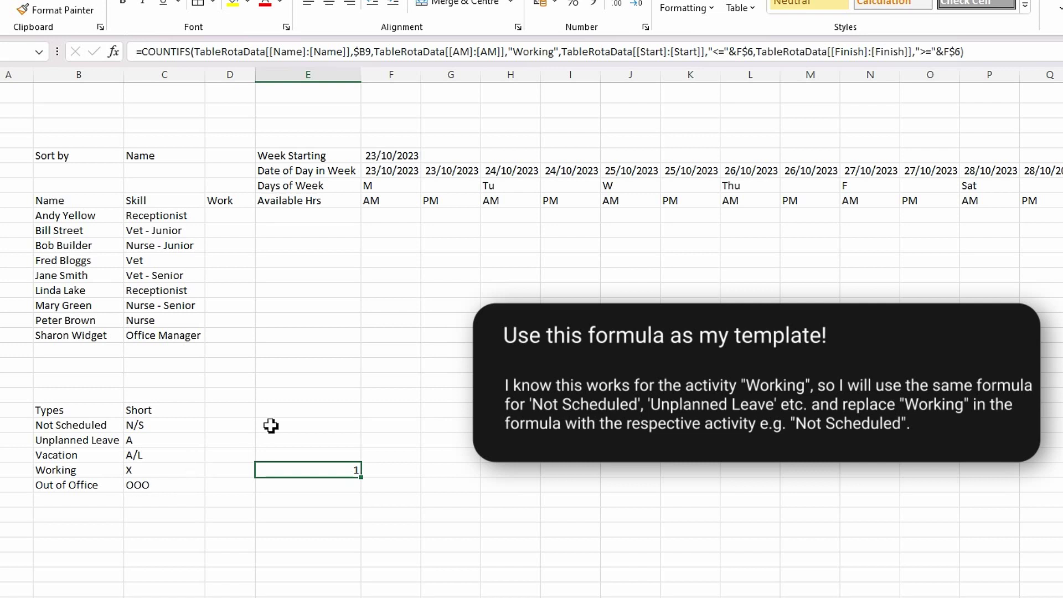
- Paste it into E23 beside Not Scheduled, counting "Not Scheduled" instead of Working, giving 0
left_click(290, 426)
left_click(188, 50)
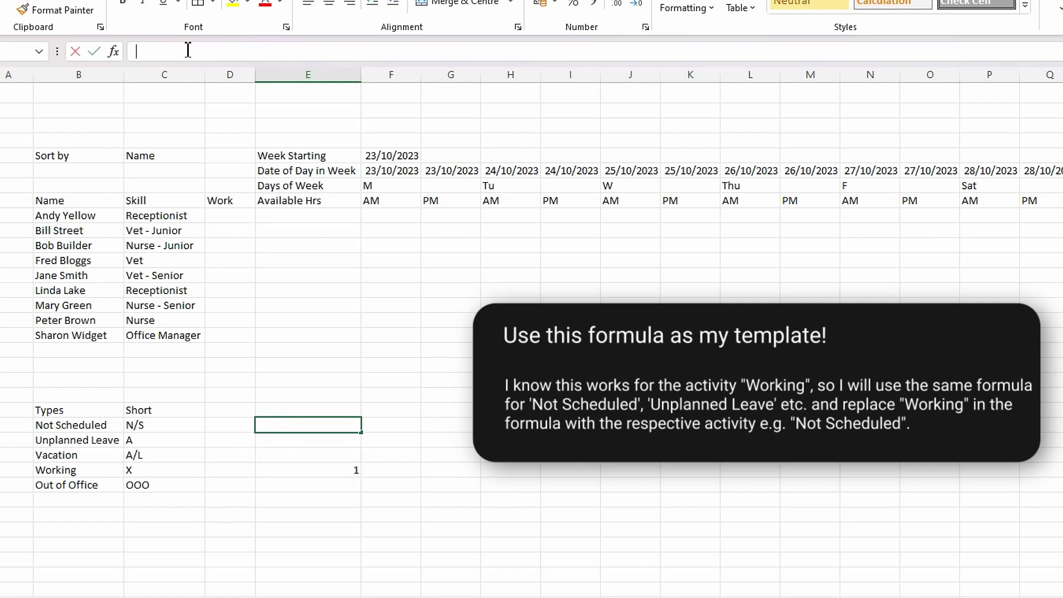
key("ctrl+v")
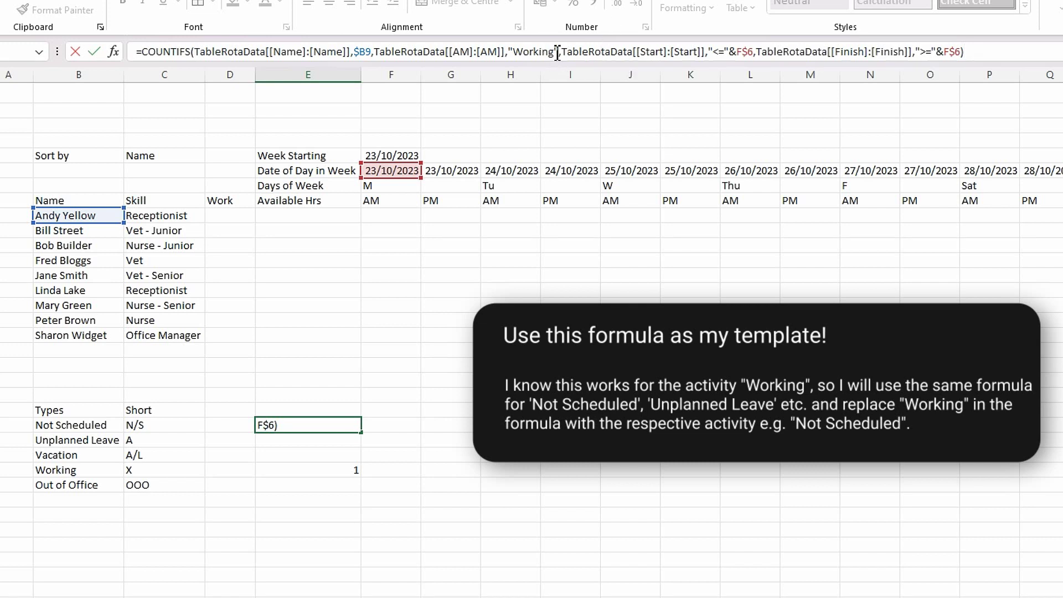
left_click(557, 51)
key("BackSpace")
key("BackSpace")
key("BackSpace")
key("BackSpace")
key("BackSpace")
key("BackSpace")
key("BackSpace")
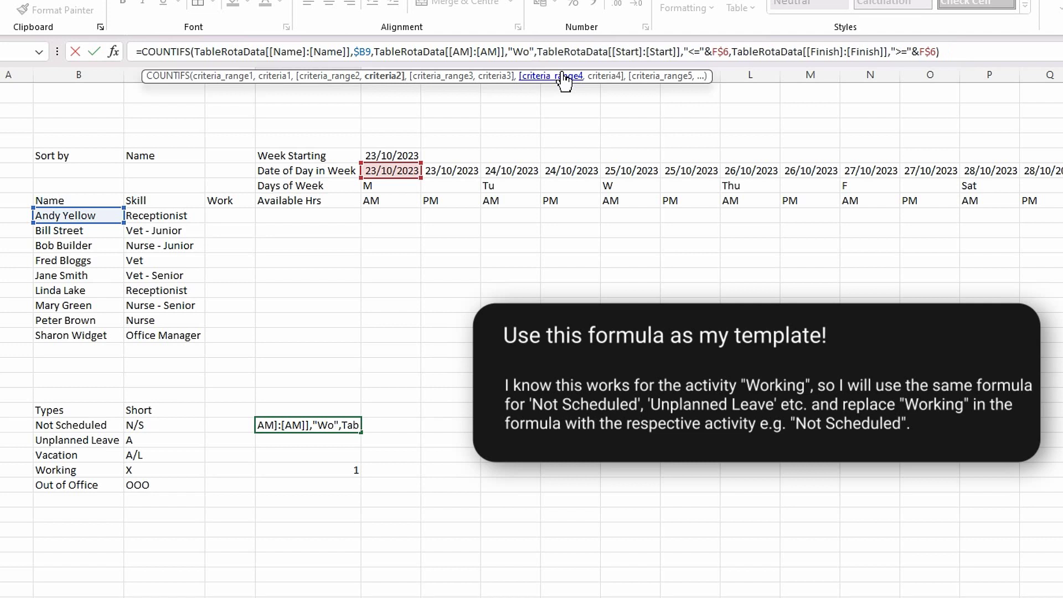
type("Not")
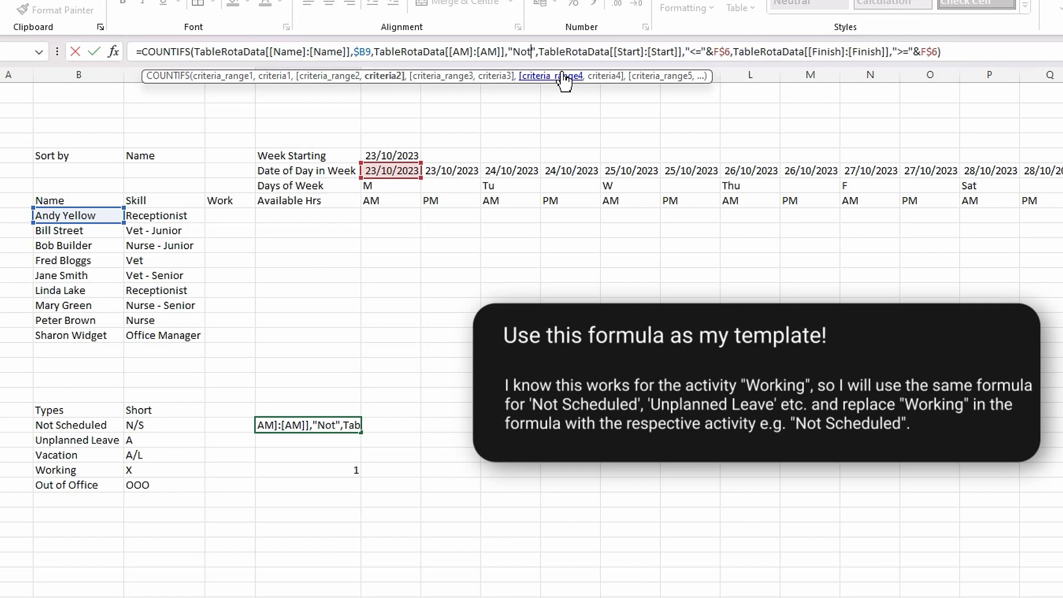
type(" Sched")
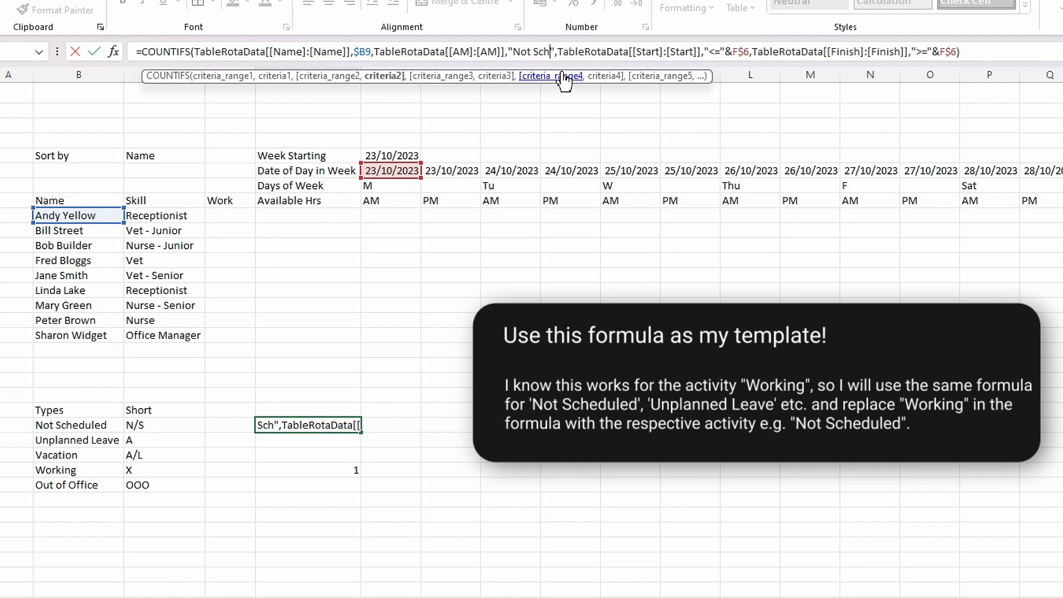
type("uled")
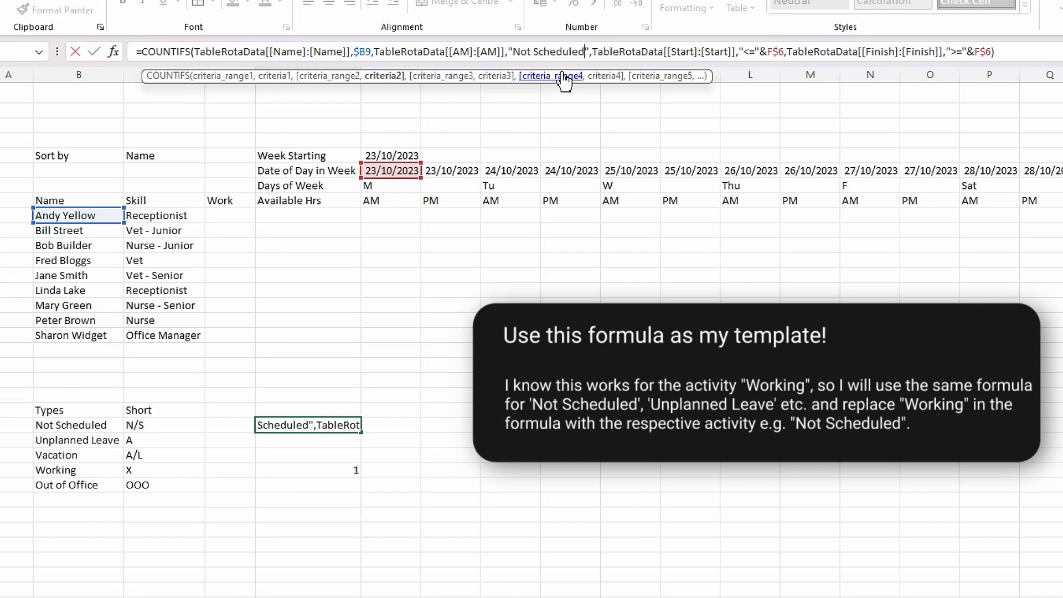
key("Return")
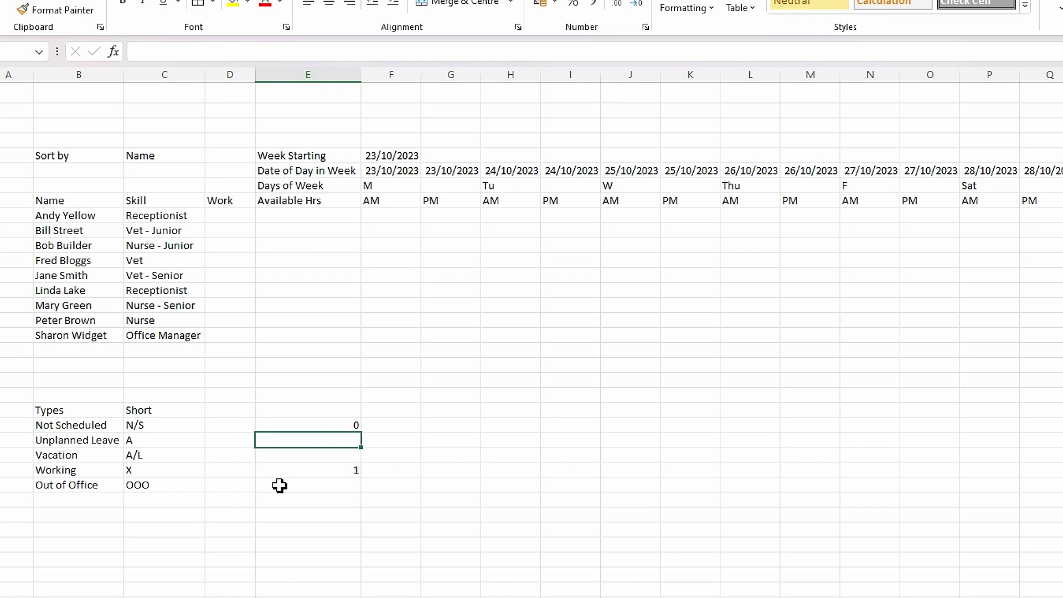
left_click(265, 52)
- Paste the COUNTIFS into E24 with "Unplanned Leave" as the criterion, returning 0
key("ctrl+v")
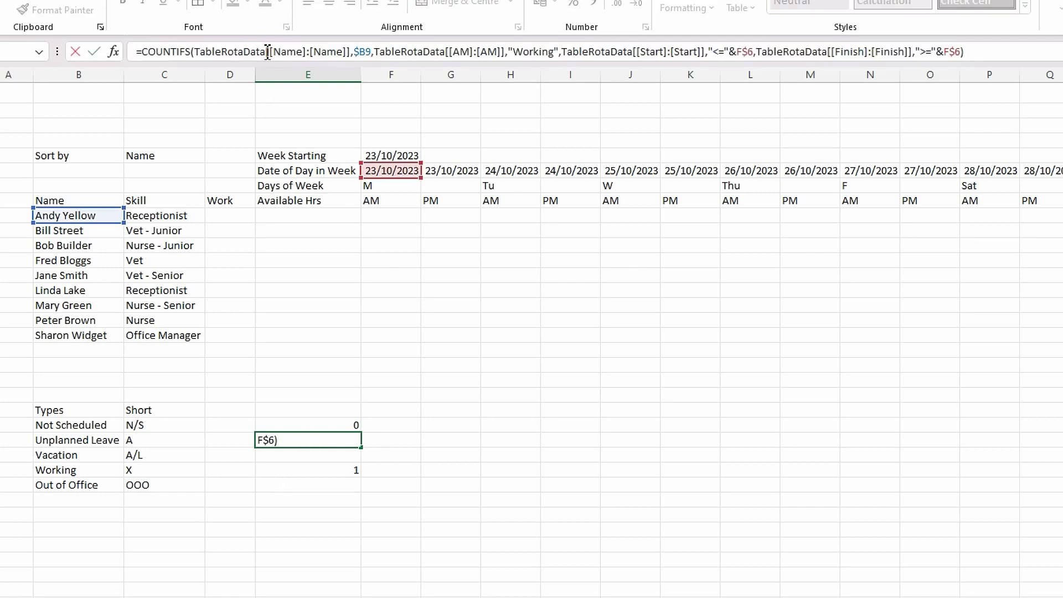
left_click(554, 52)
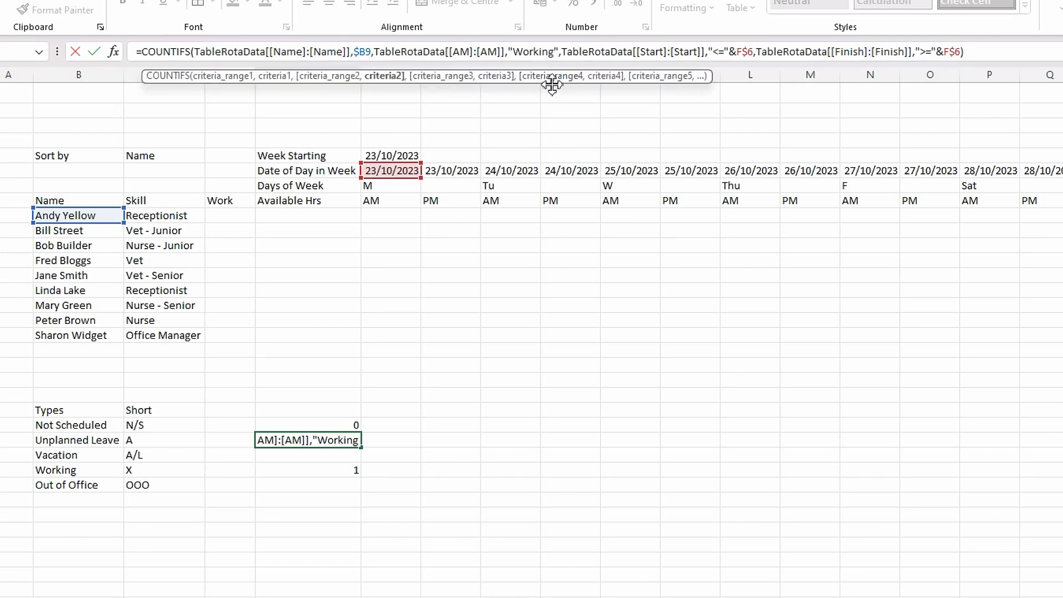
left_click(559, 51)
key("BackSpace")
key("BackSpace")
key("BackSpace")
key("BackSpace")
key("BackSpace")
key("BackSpace")
key("BackSpace")
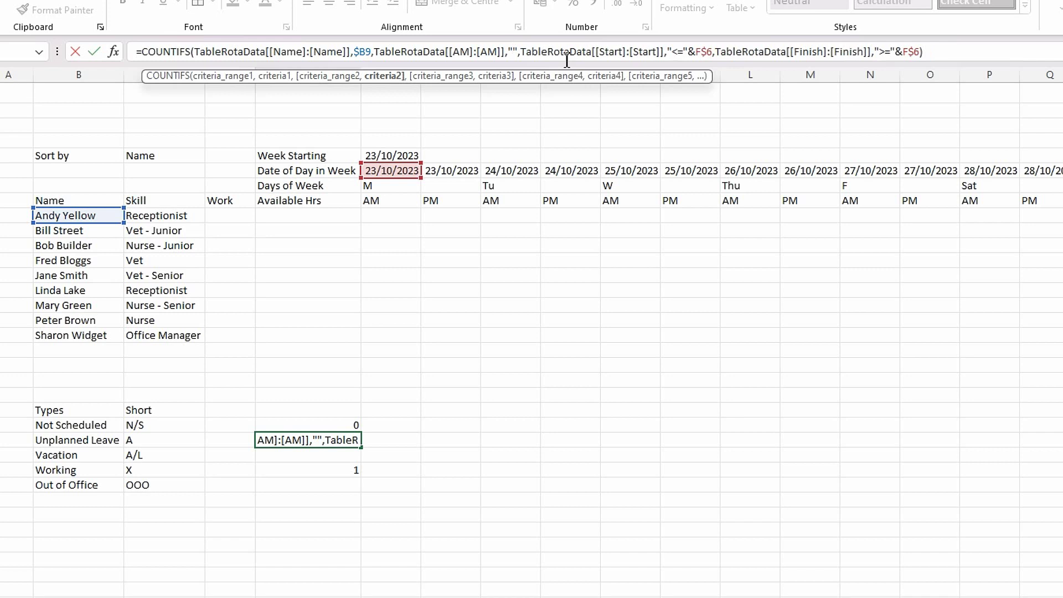
type("Unplanned")
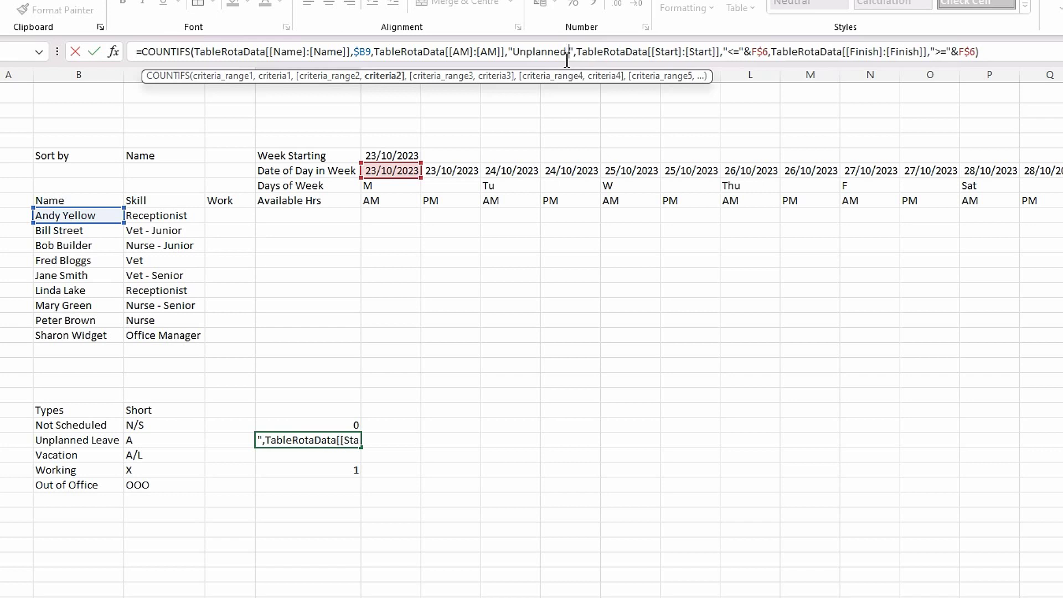
type(" Leave")
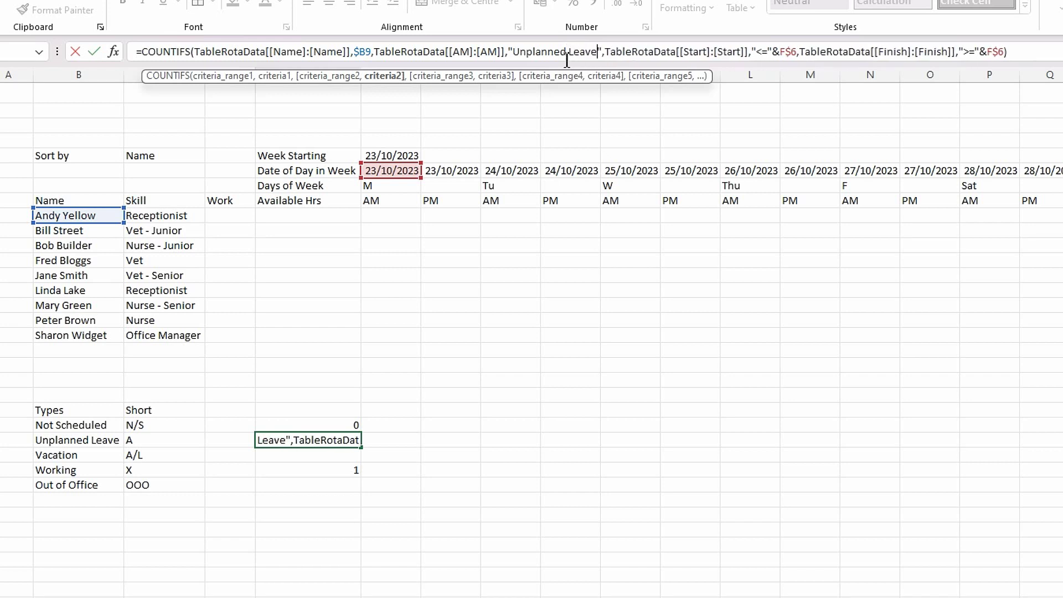
key("Return")
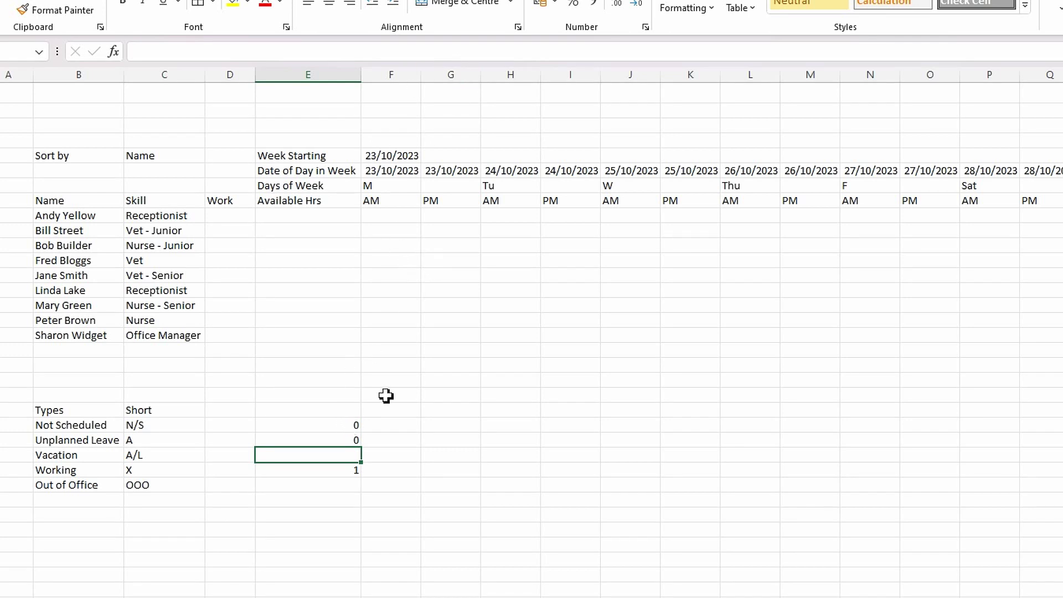
- Paste the COUNTIFS into E25 with "Vacation" as the criterion, returning 0
left_click(316, 56)
key("ctrl+v")
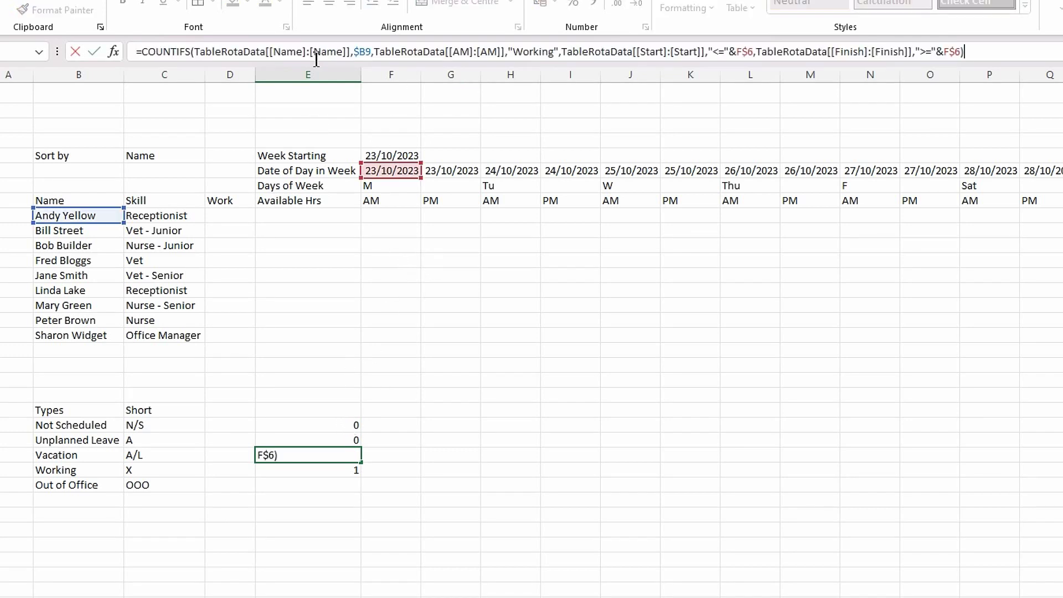
left_click(556, 55)
key("BackSpace")
key("BackSpace")
key("BackSpace")
key("BackSpace")
key("BackSpace")
key("BackSpace")
key("BackSpace")
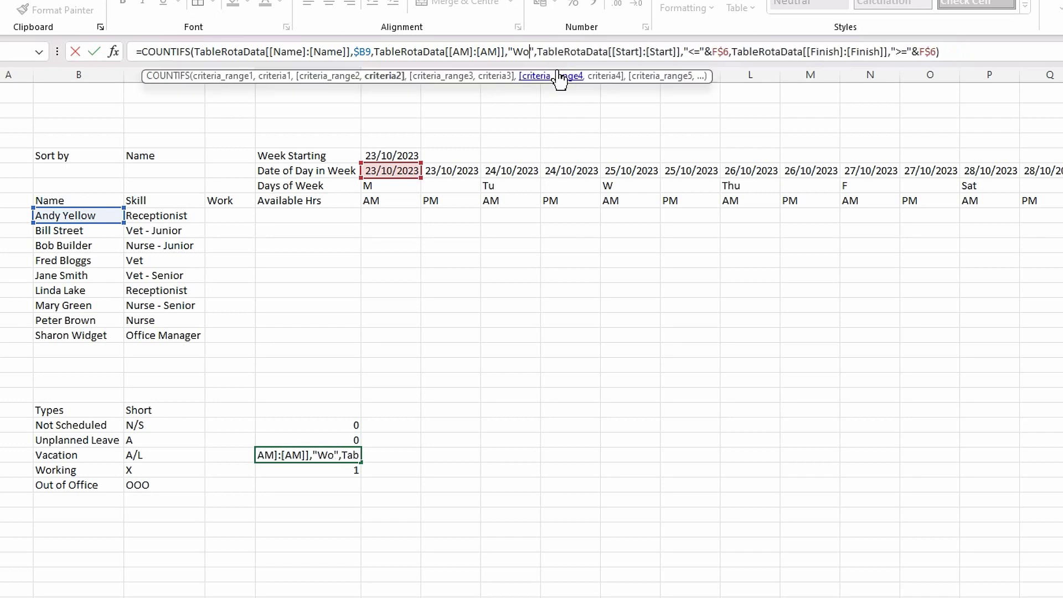
type("Vacatio")
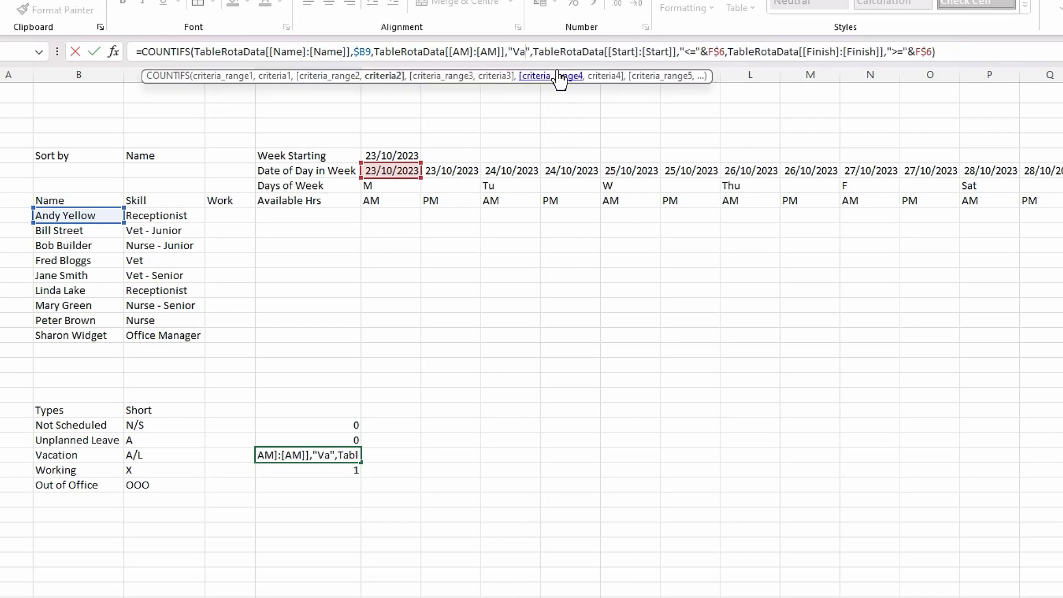
type("n")
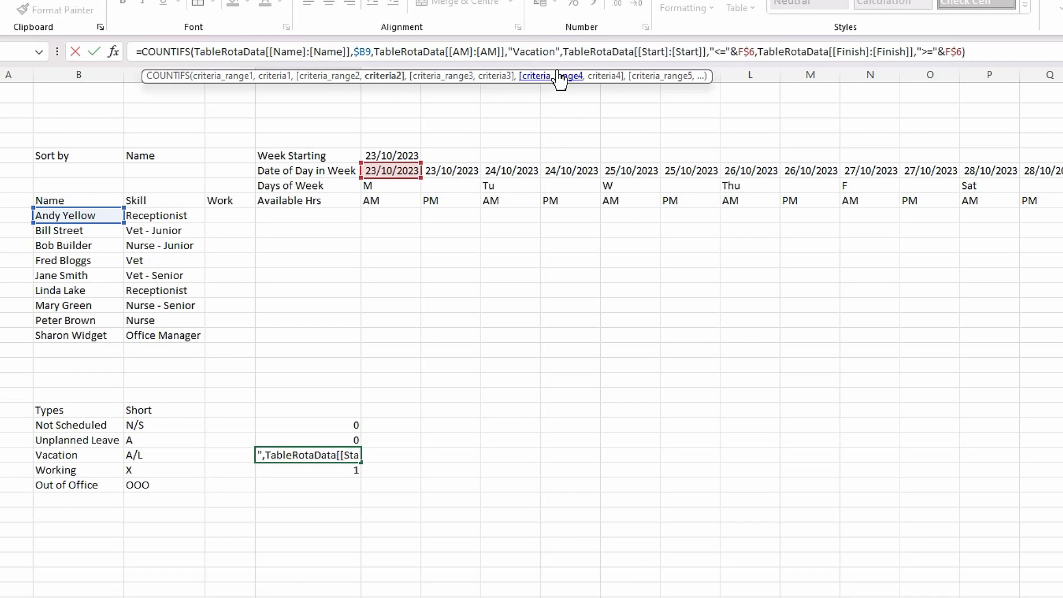
key("Return")
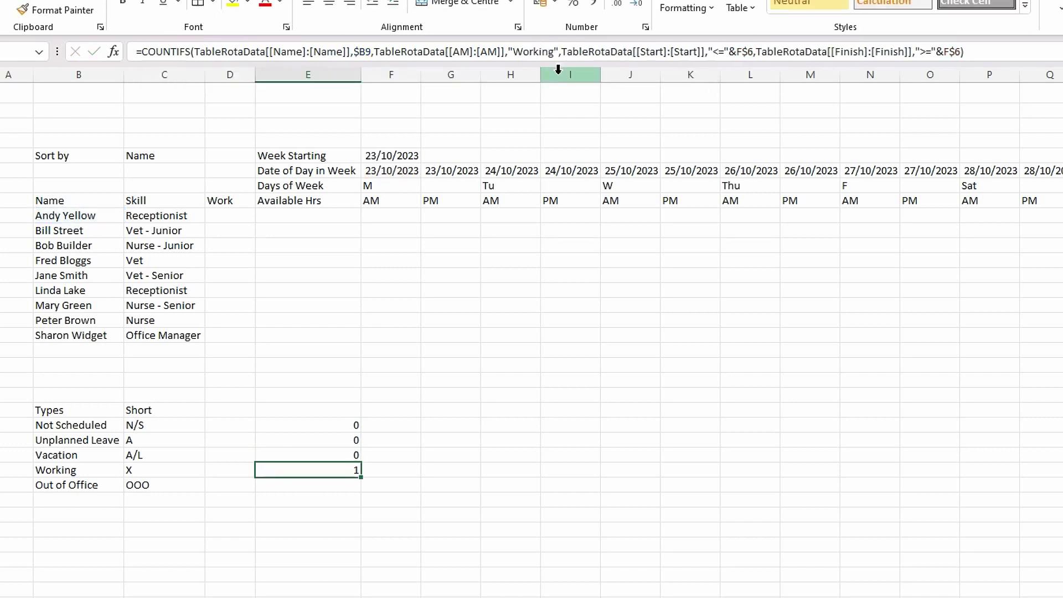
- Paste the COUNTIFS formula into the Out of Office cell, changing the criterion from Working to Out of Office
left_click(334, 486)
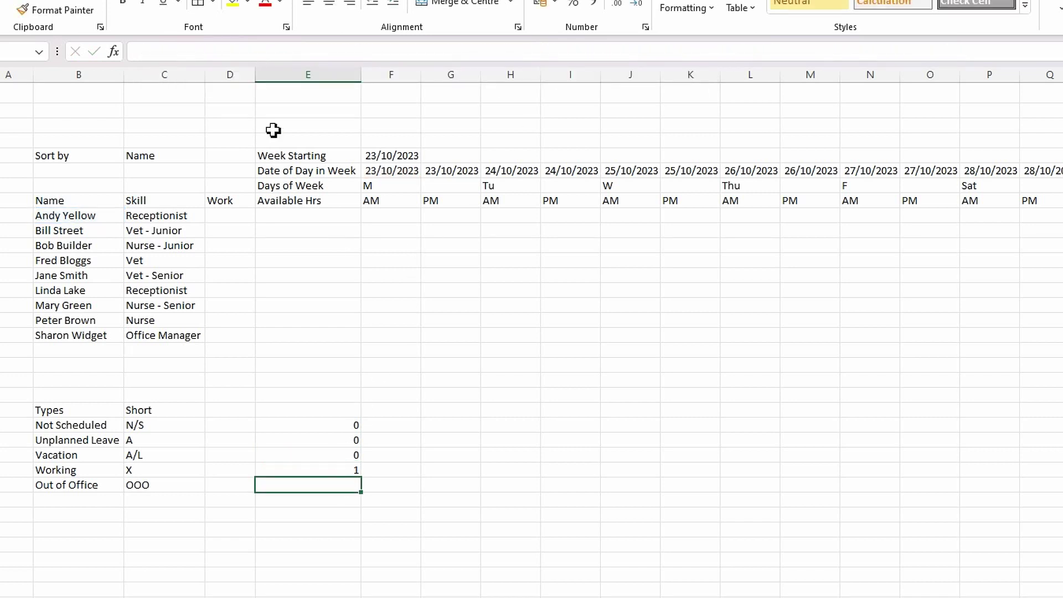
left_click(235, 53)
type("=COUNTIFS(TableRotaData[[Name]:[Name]],$B9,TableRotaData[[AM]:[AM]],\"Working\",TableRotaData[[Start]:[Start]],\"<=\"&F$6,TableRotaData[[Finish]:[Finish]],\">=\"&F$6)")
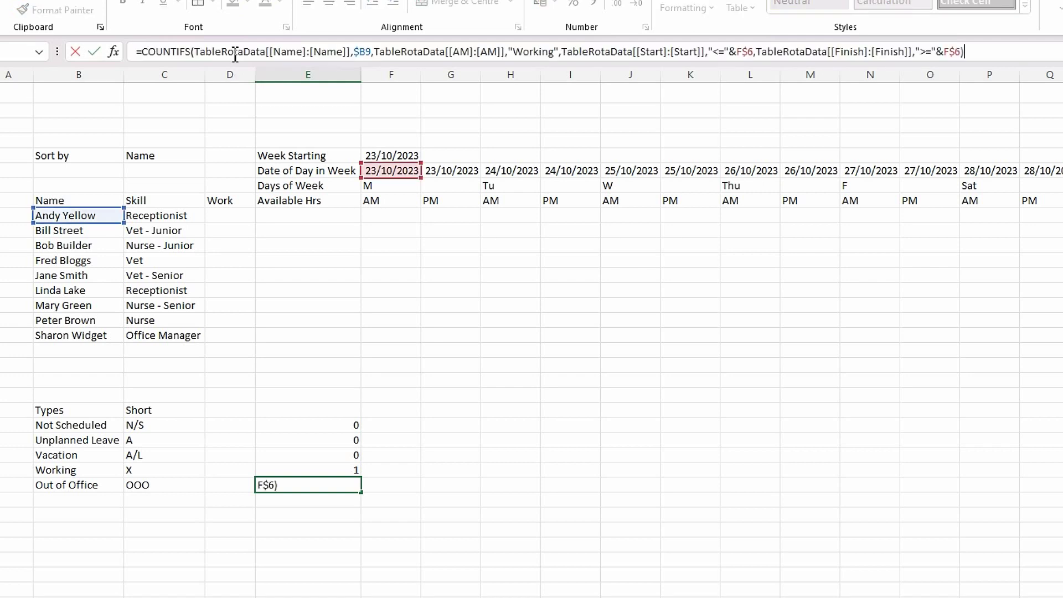
left_click(556, 52)
key("BackSpace")
key("BackSpace")
key("BackSpace")
key("BackSpace")
key("BackSpace")
key("BackSpace")
key("BackSpace")
type("Out of Office")
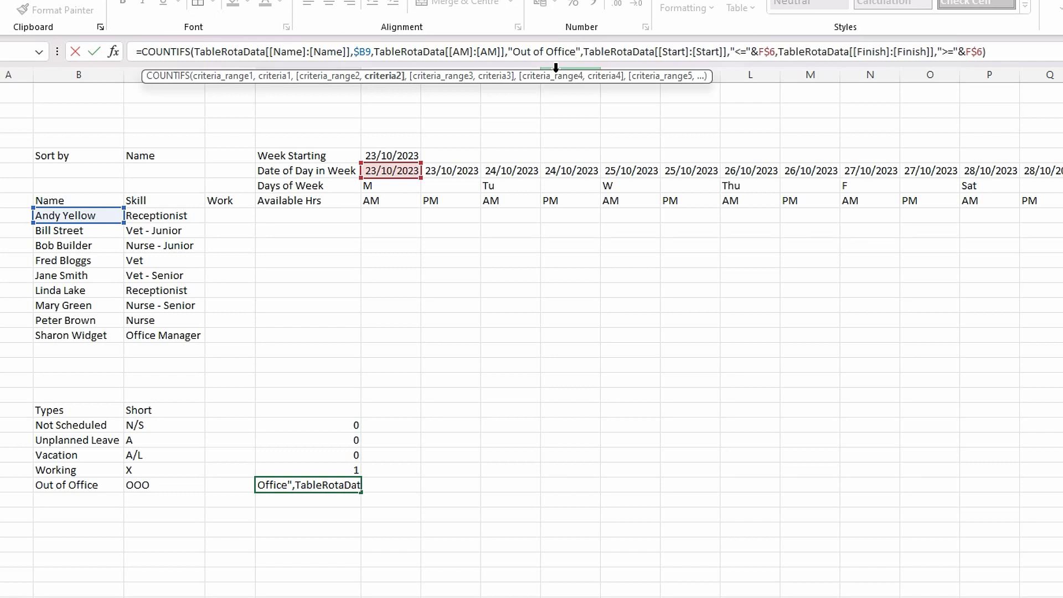
key("Return")
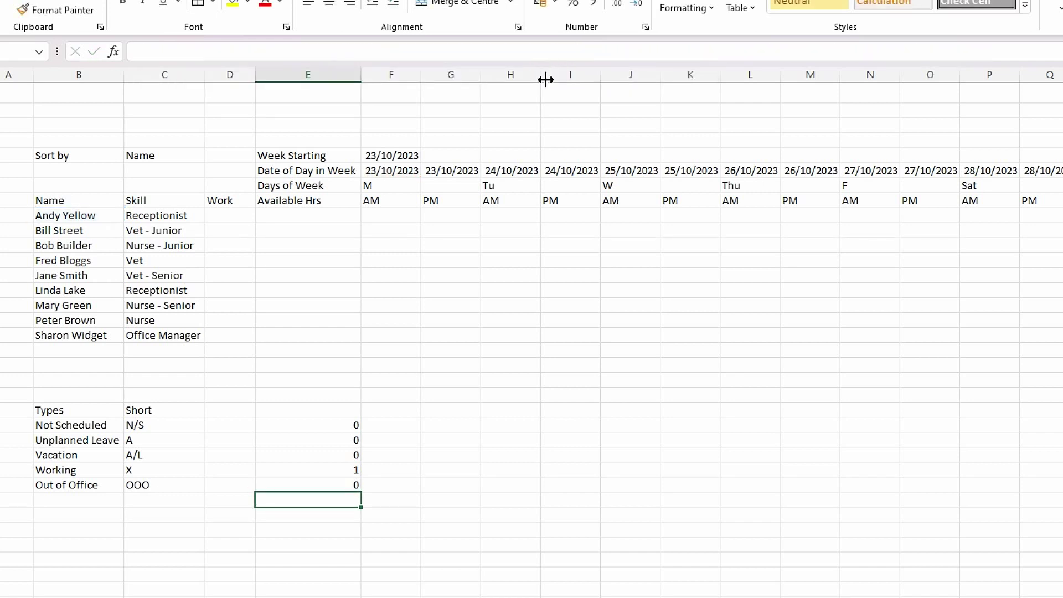
- Review the five type count formulas, then drag them one column right into column F
left_click(327, 471)
left_click(311, 425)
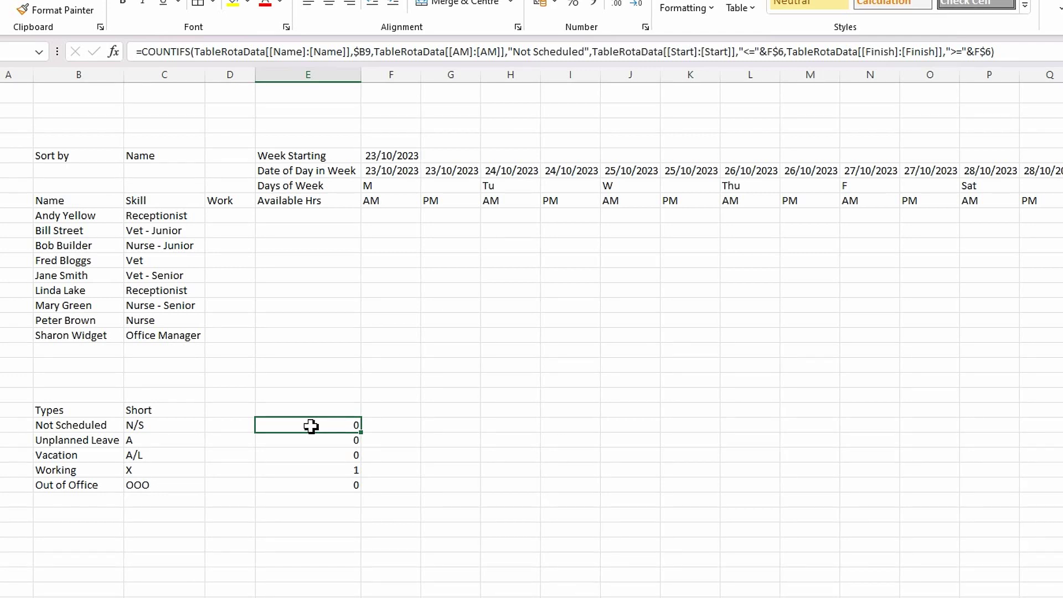
key("ctrl+Down")
left_click(344, 424)
left_click(336, 440)
left_click(335, 427)
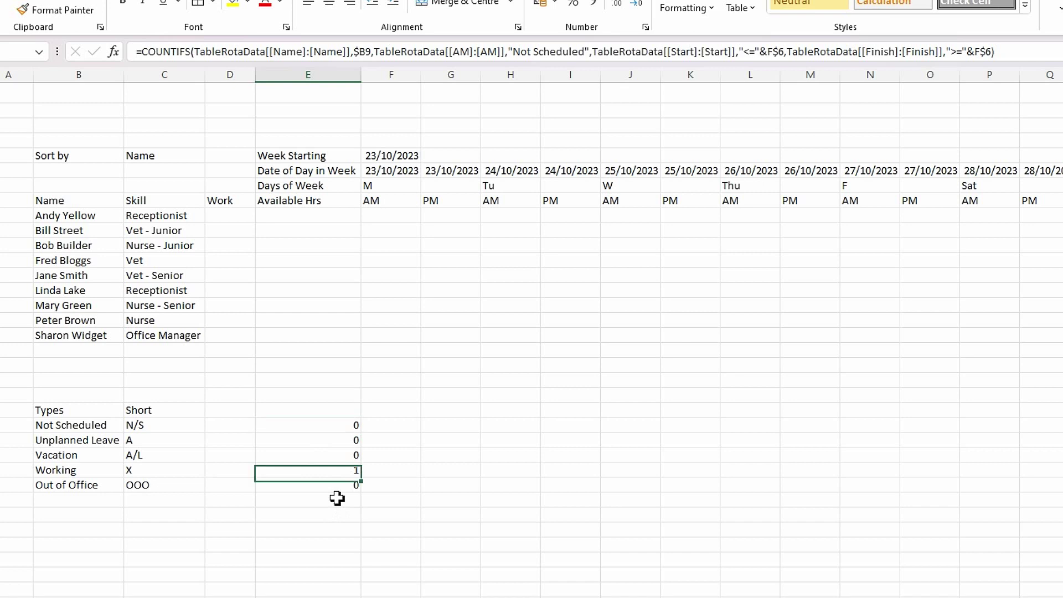
left_click(337, 499)
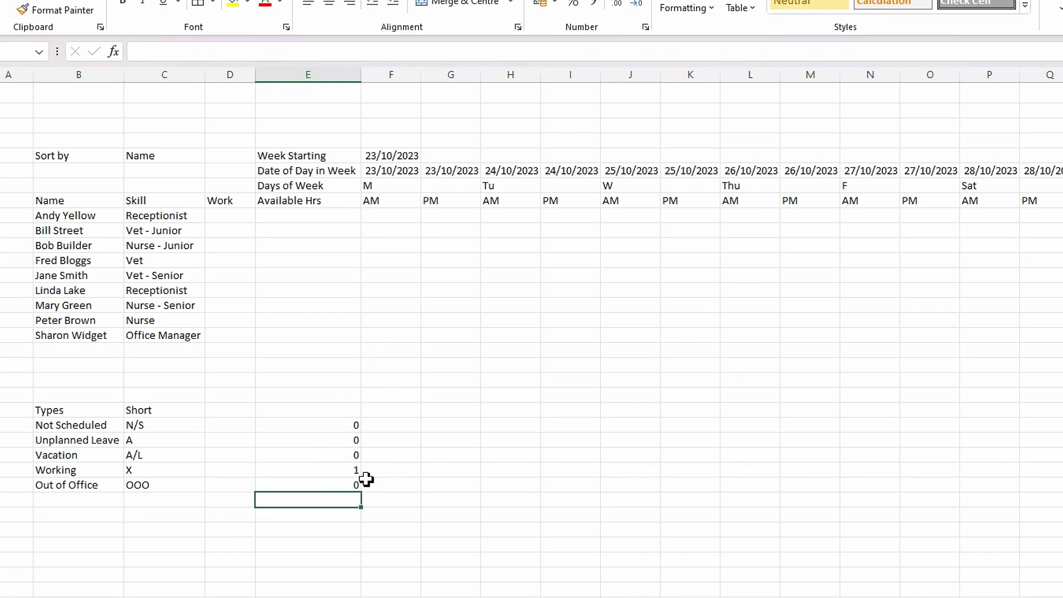
left_click(326, 431)
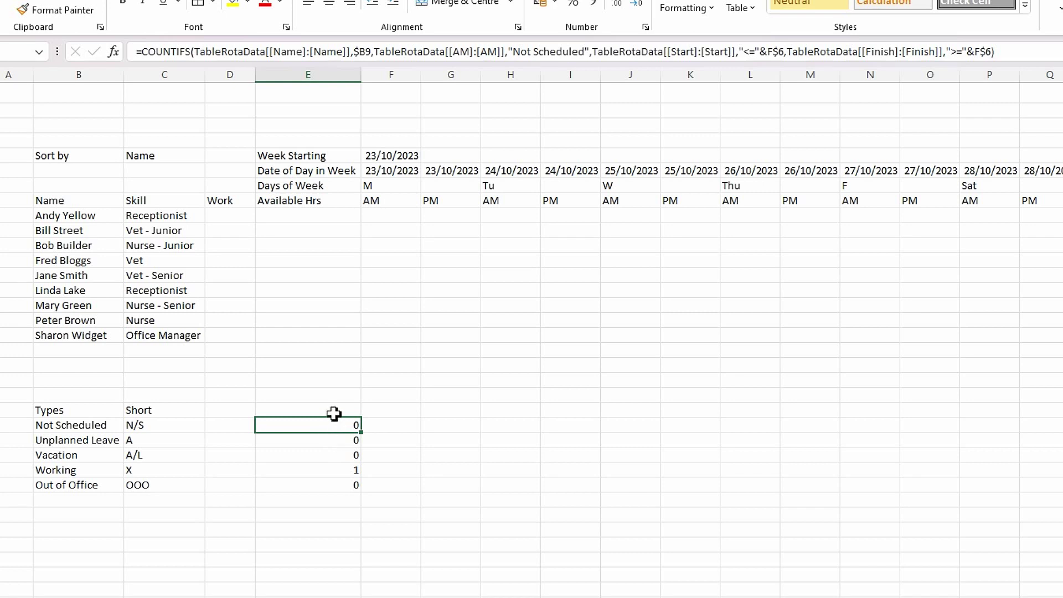
left_click(334, 413)
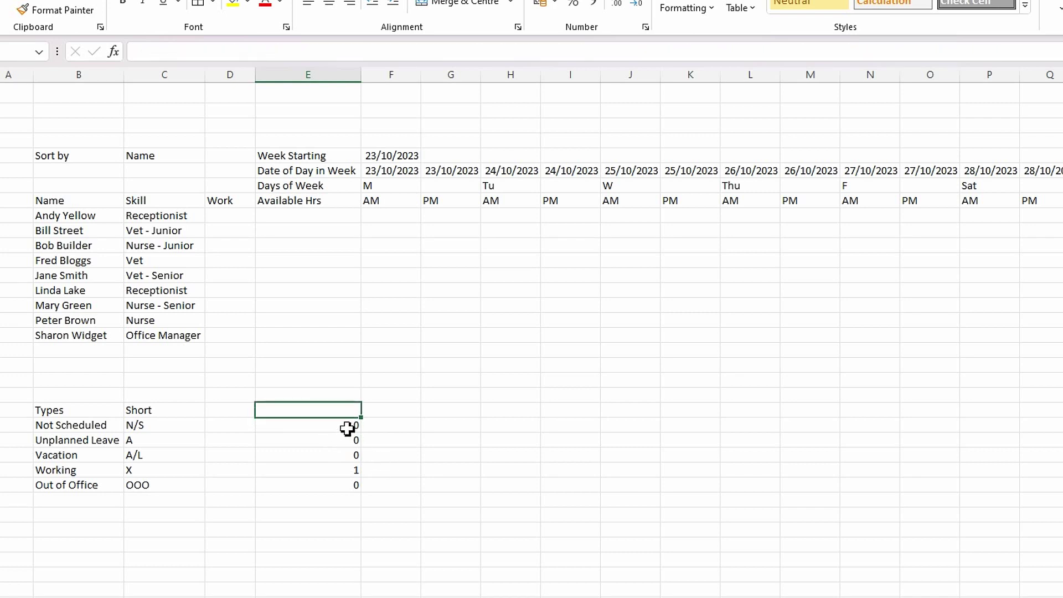
left_click(346, 427)
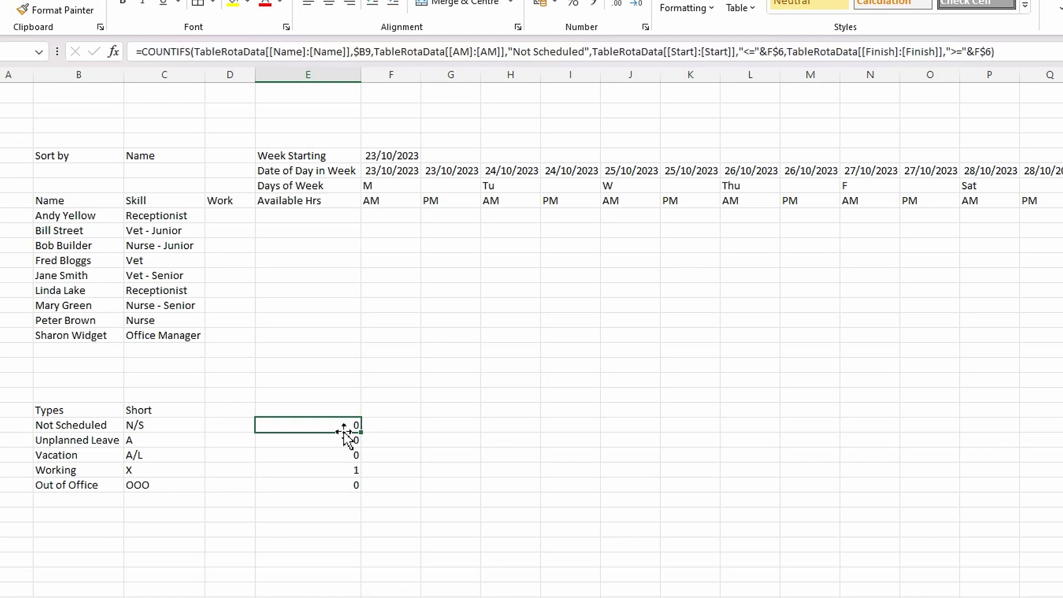
mouse_move(345, 426)
left_mouse_down()
mouse_move(344, 490)
mouse_move(397, 502)
left_mouse_up()
- Verify the moved Not Scheduled formula in column F, then select the empty 23/10 PM cells beside the counts
left_click(501, 471)
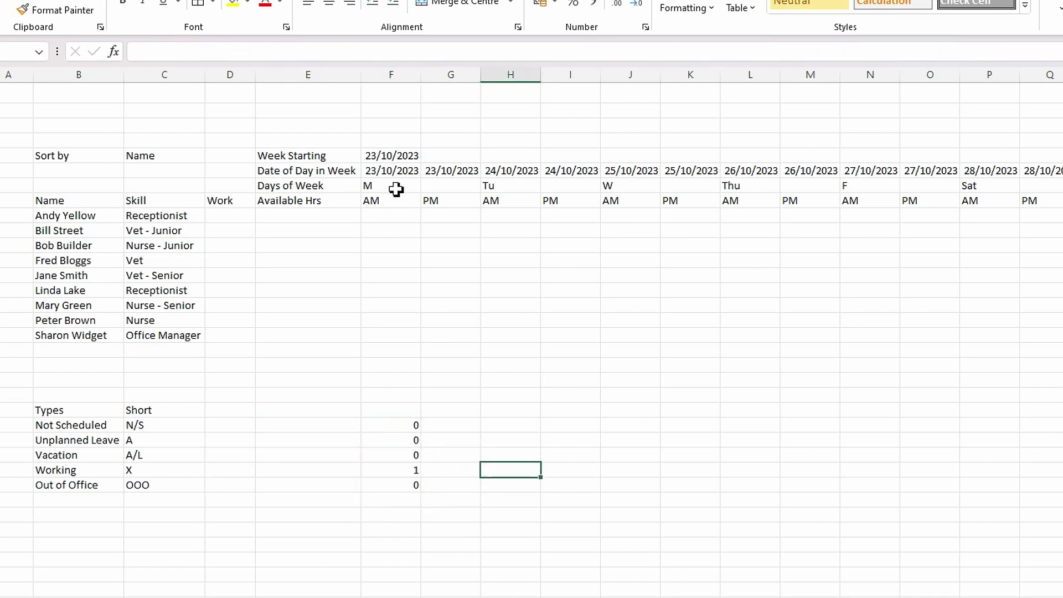
left_click(409, 426)
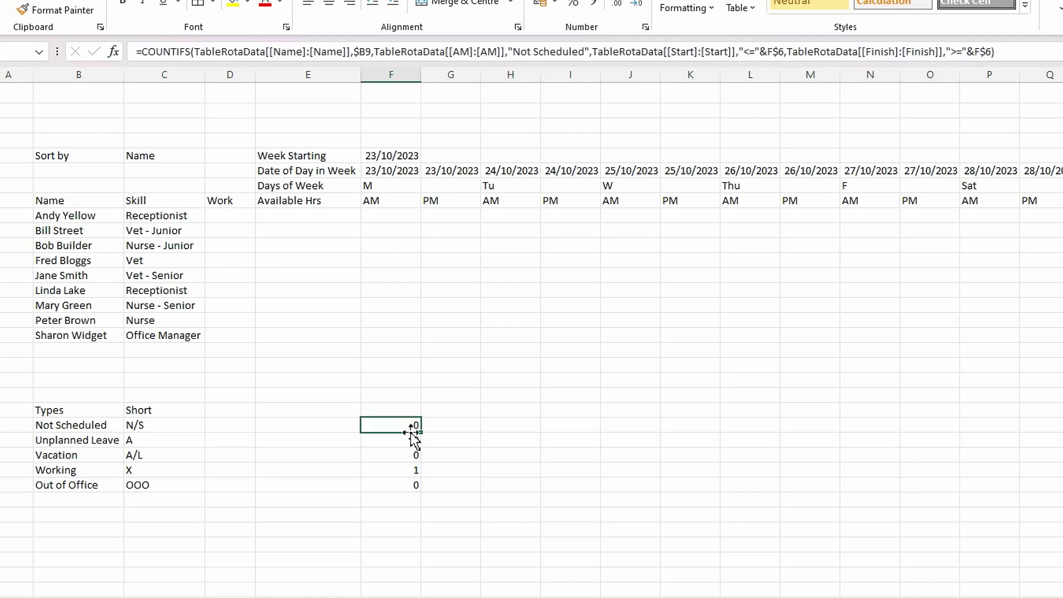
left_click(407, 506)
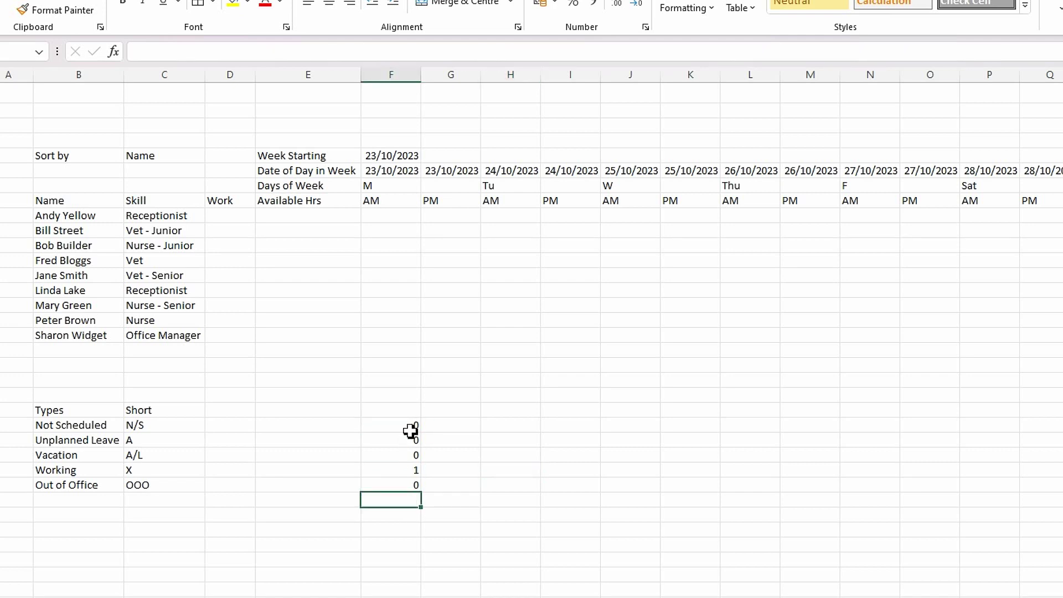
left_click_drag(411, 430, 408, 477)
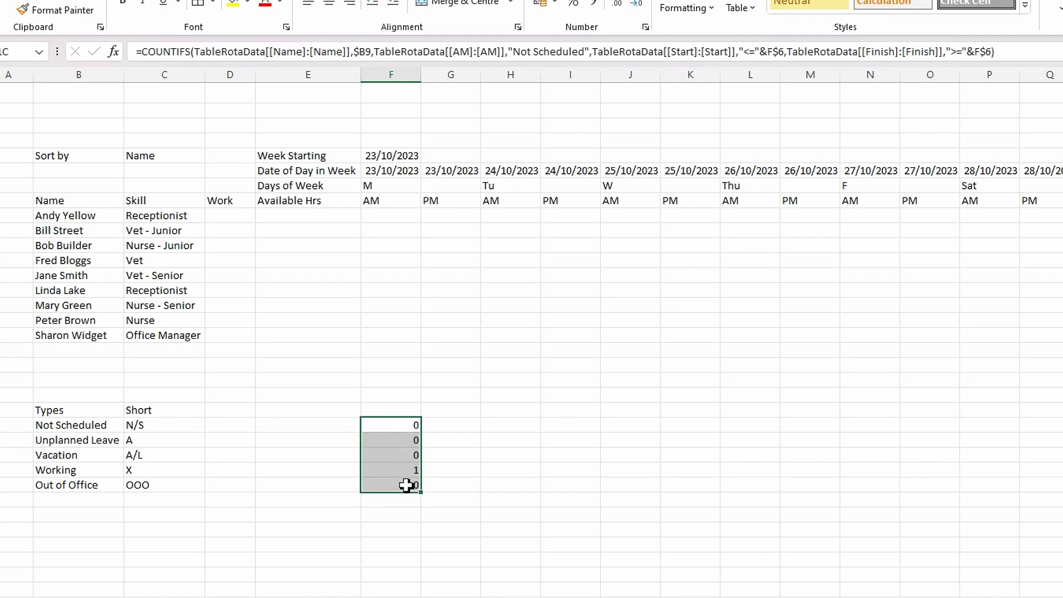
left_click(484, 474)
left_click(405, 425)
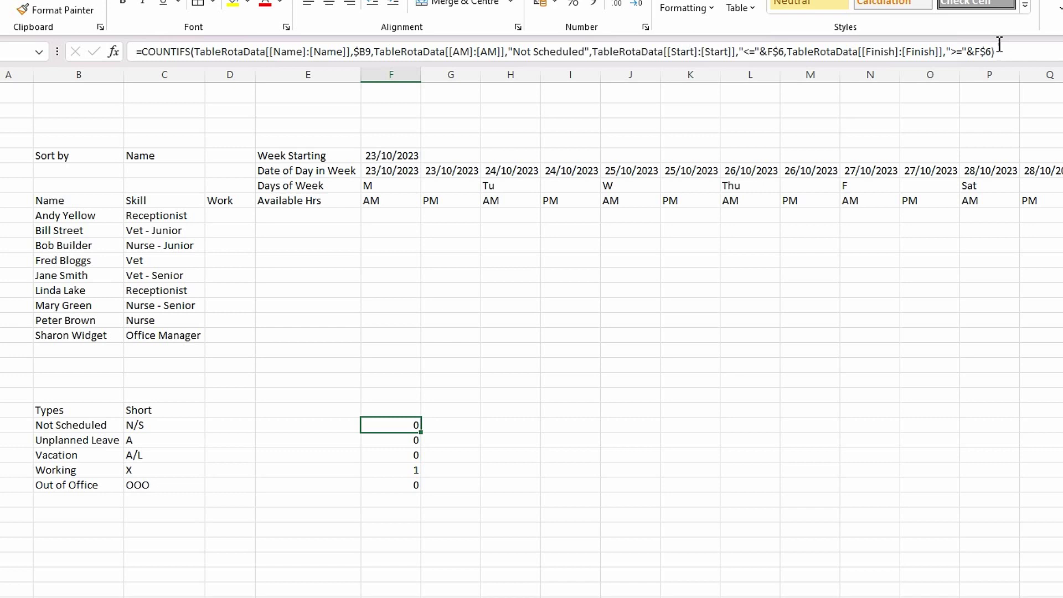
left_click_drag(1012, 55, 159, 66)
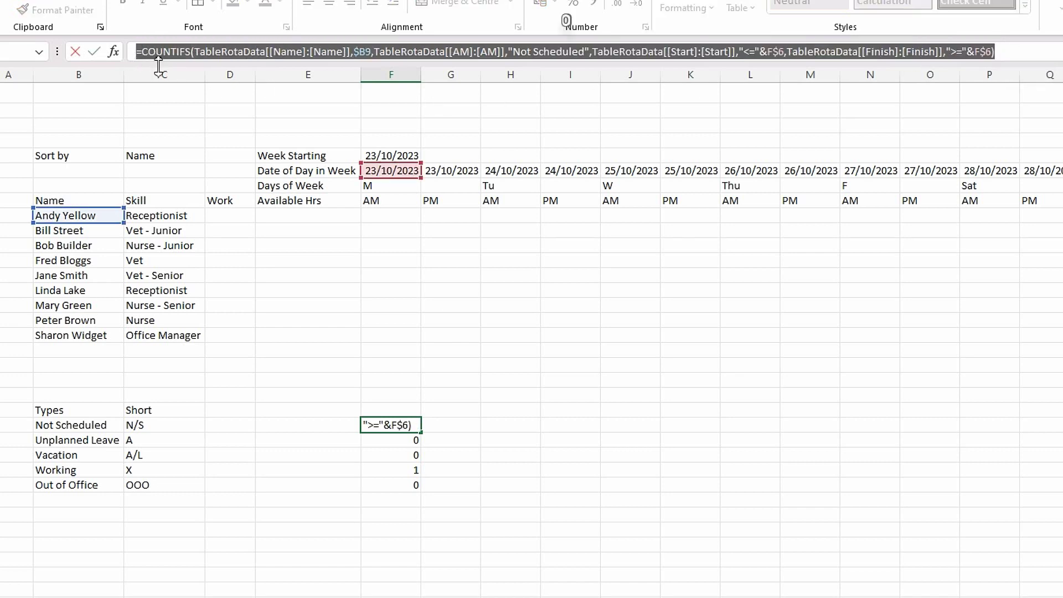
key("Escape")
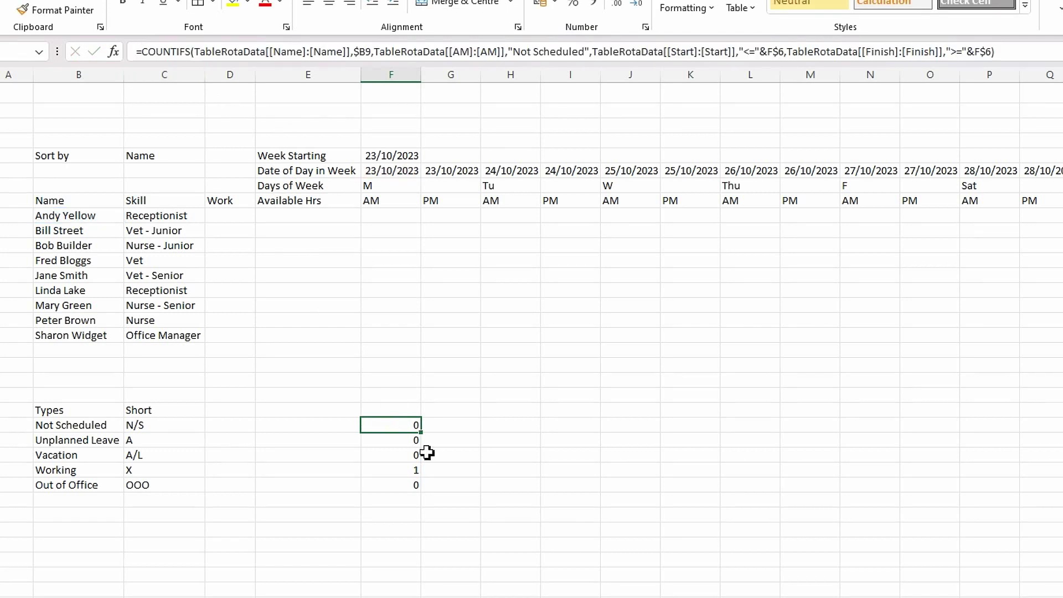
left_click(442, 426)
left_click_drag(443, 426, 437, 482)
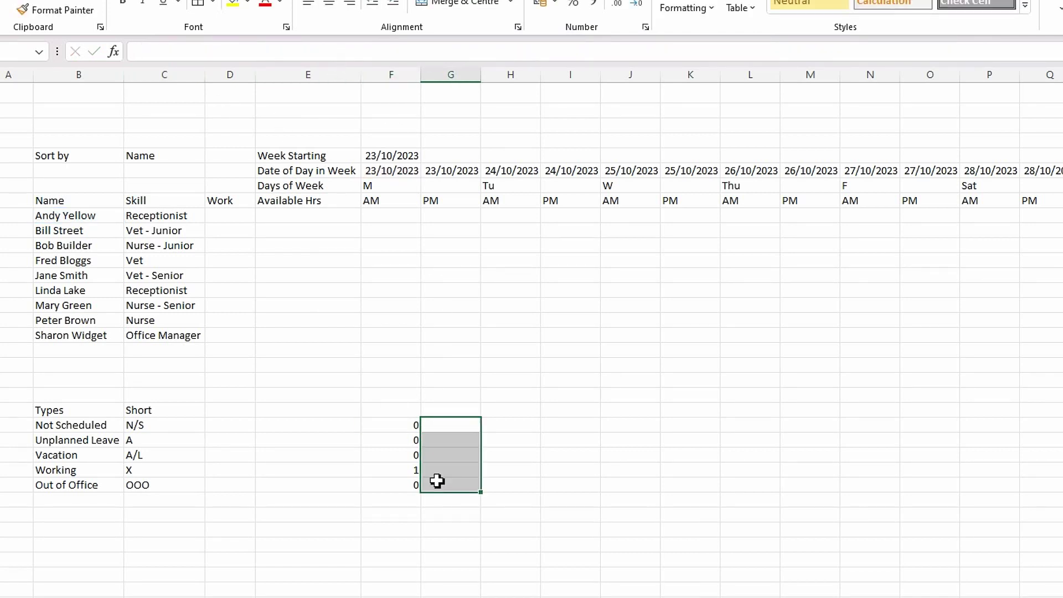
- Fill the five type COUNTIFS formulas from column F into G23:G27 and select them
left_click(402, 425)
left_click_drag(415, 425, 451, 489)
left_click(444, 458)
left_click(452, 426)
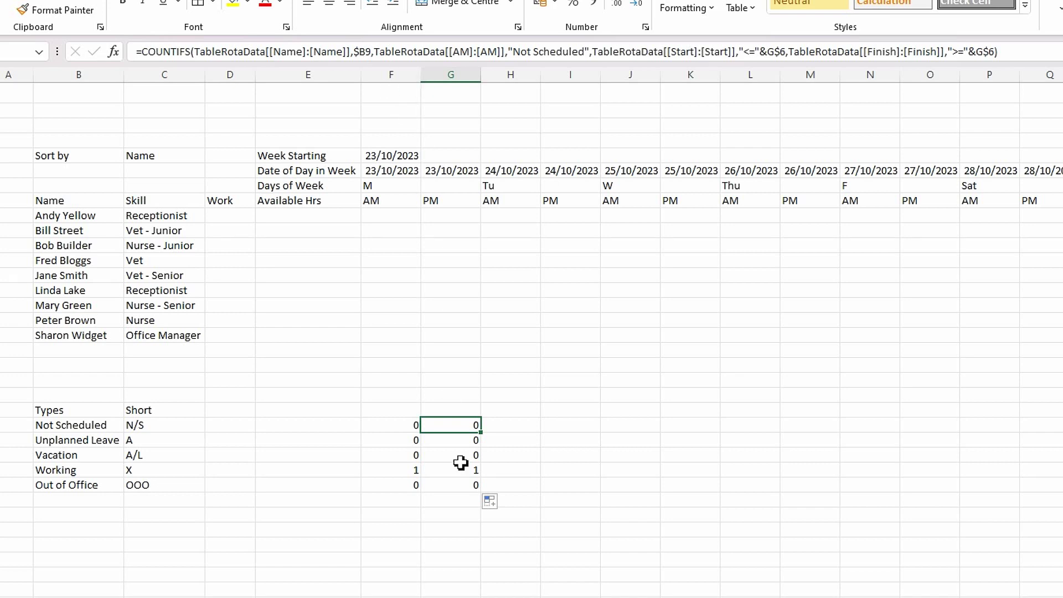
left_click(451, 485)
left_click_drag(460, 430, 459, 492)
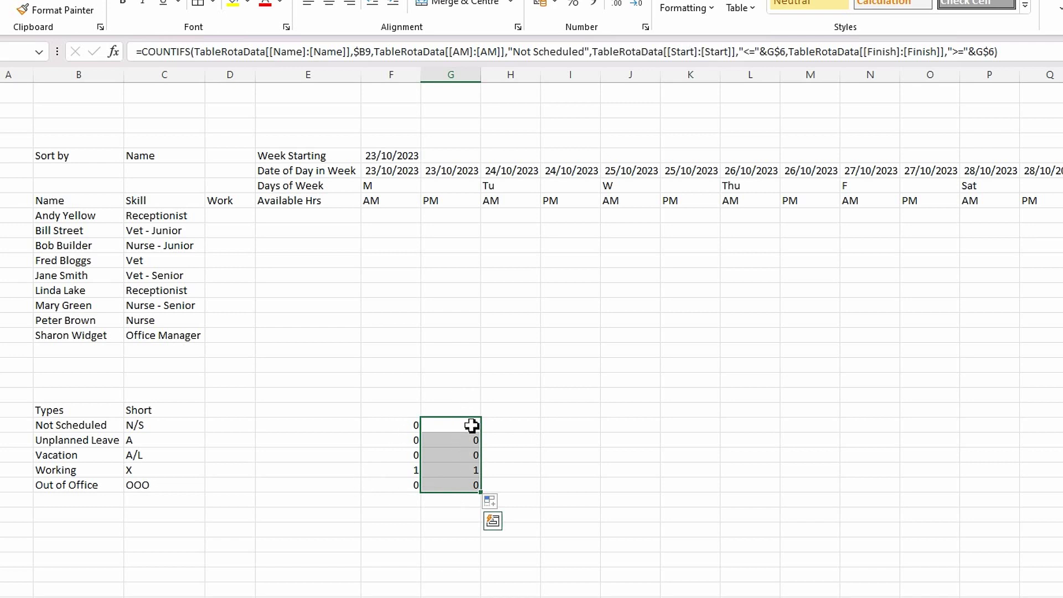
- Replace [AM] with [PM] in the G23:G27 formulas, making the PM Not Scheduled count 1
key("ctrl+f")
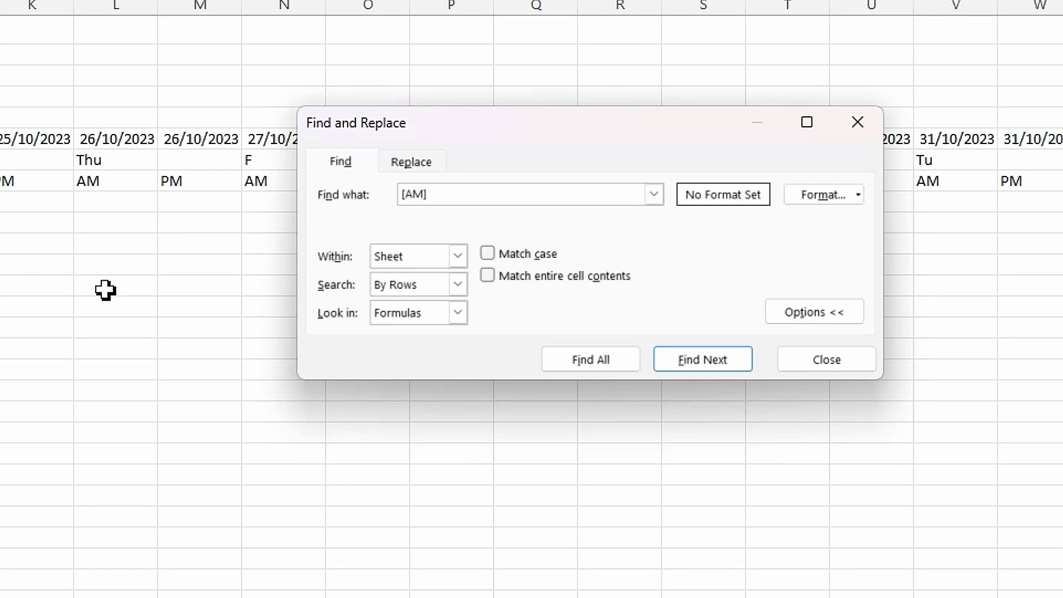
left_click(414, 162)
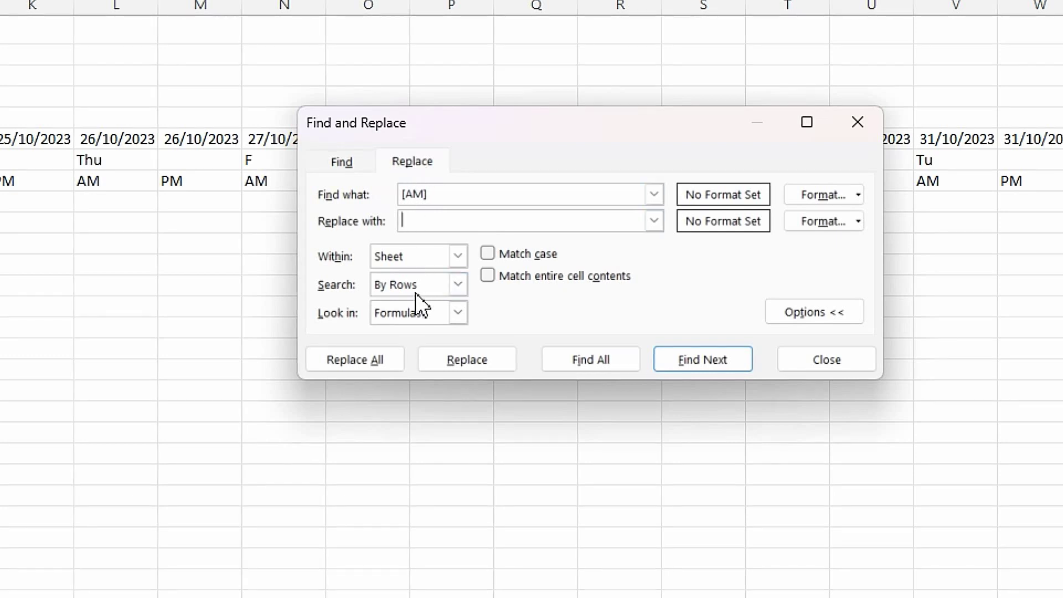
type("[PM]")
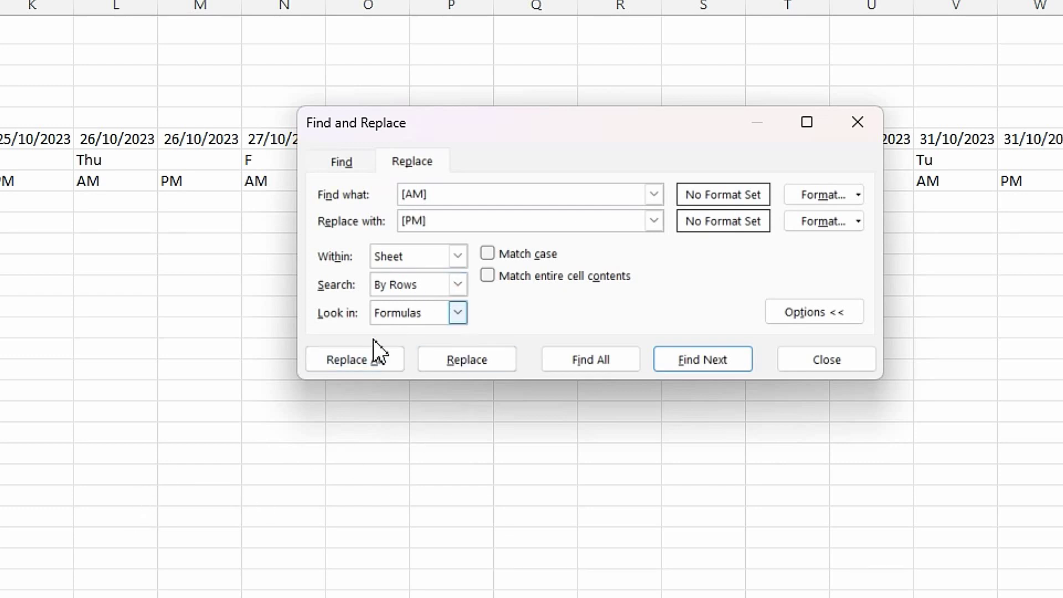
left_click(369, 367)
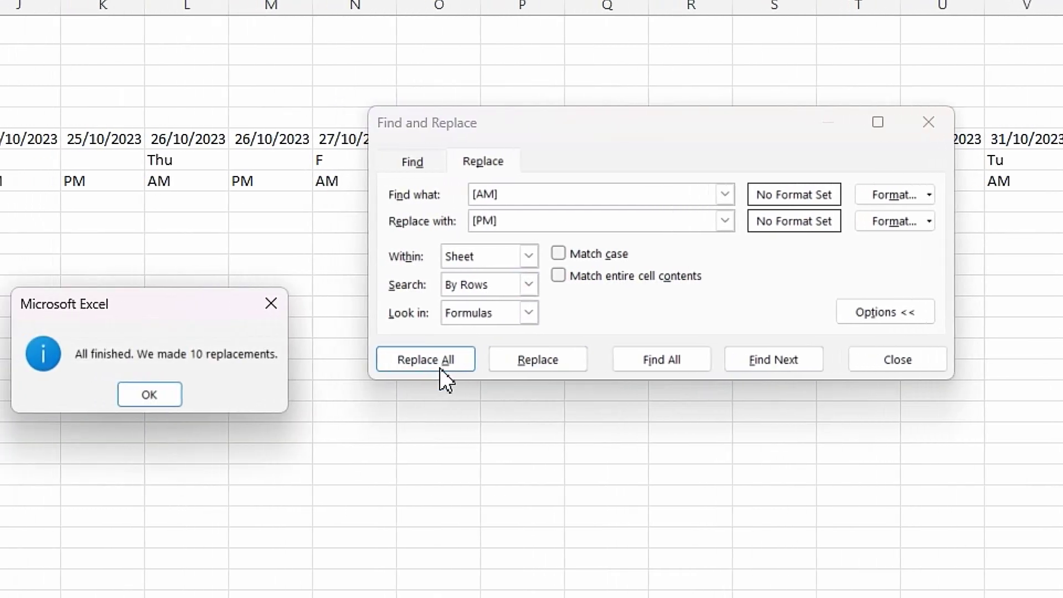
left_click(151, 398)
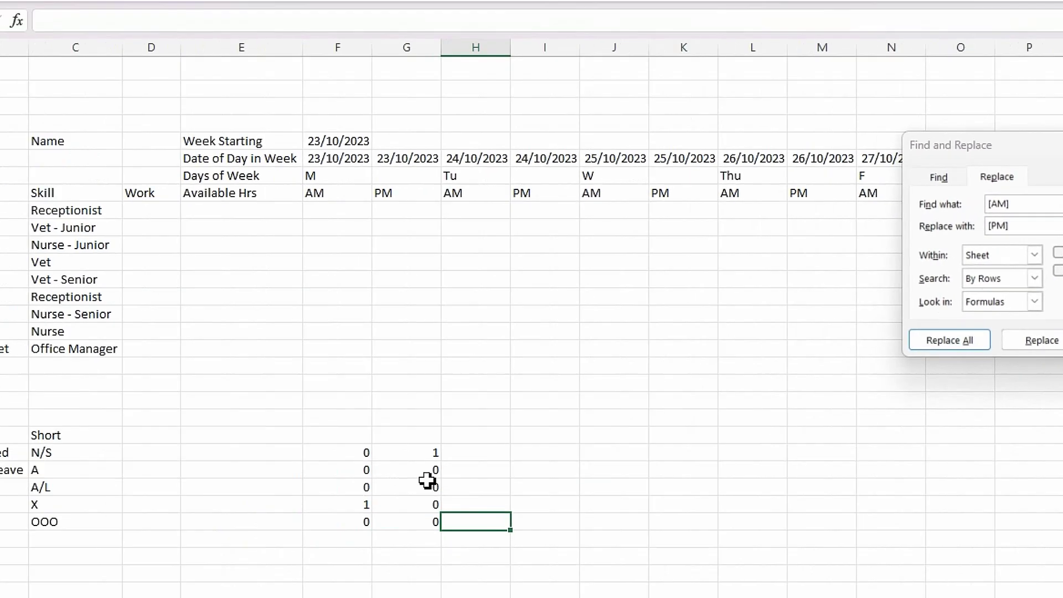
left_click(499, 445)
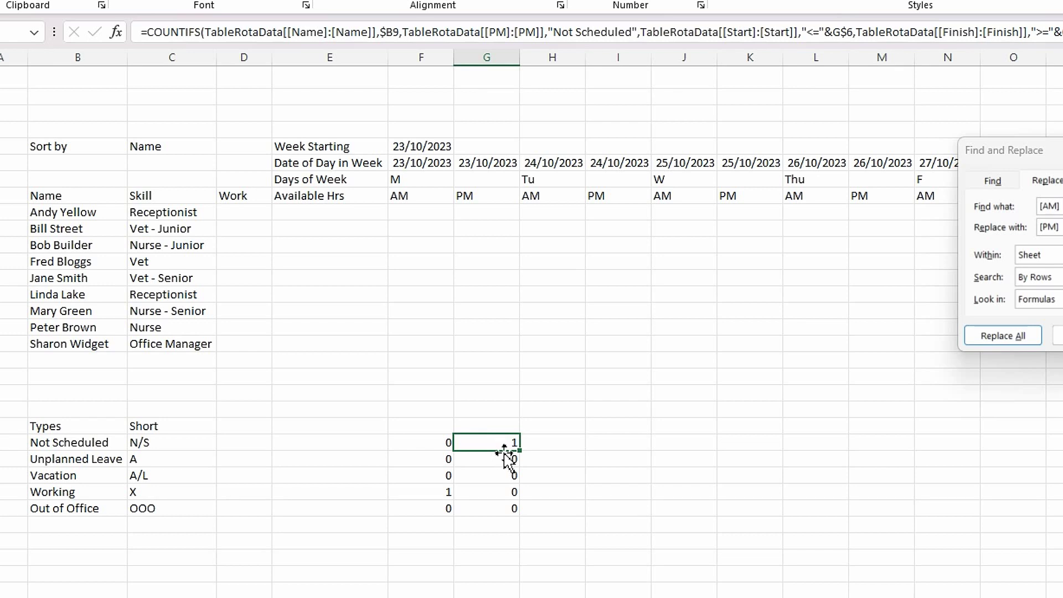
- Check the PM count formulas and look at the TableRotaData rows they count
left_click(496, 494)
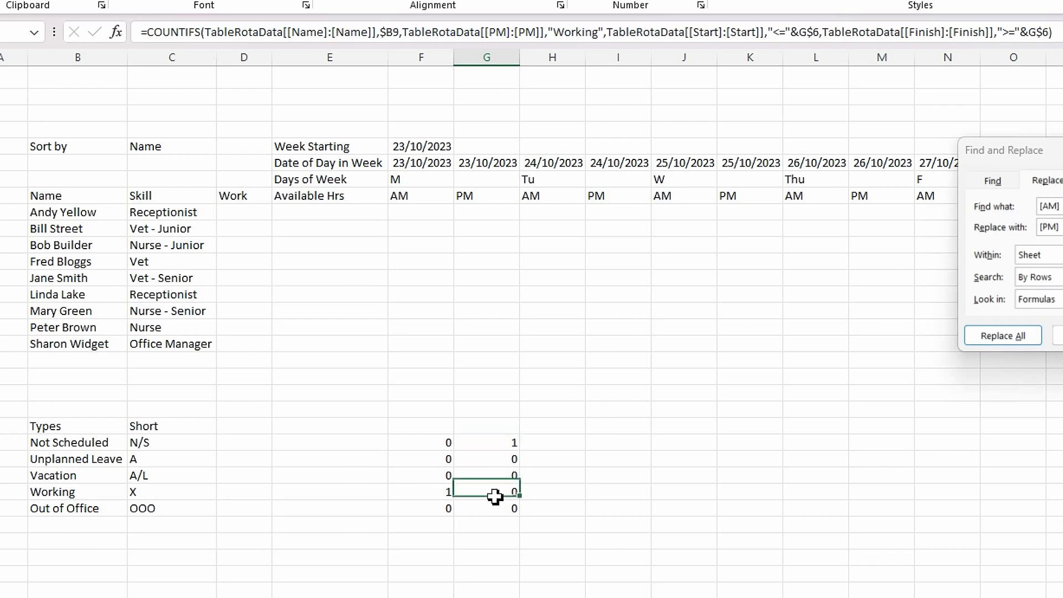
left_click(503, 446)
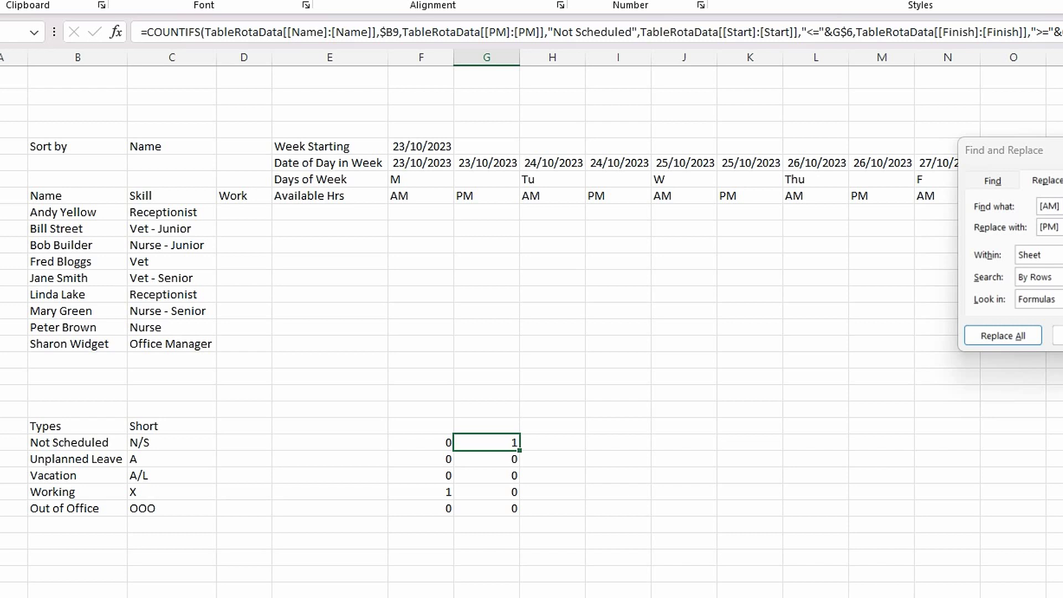
key("ctrl+Page_Down")
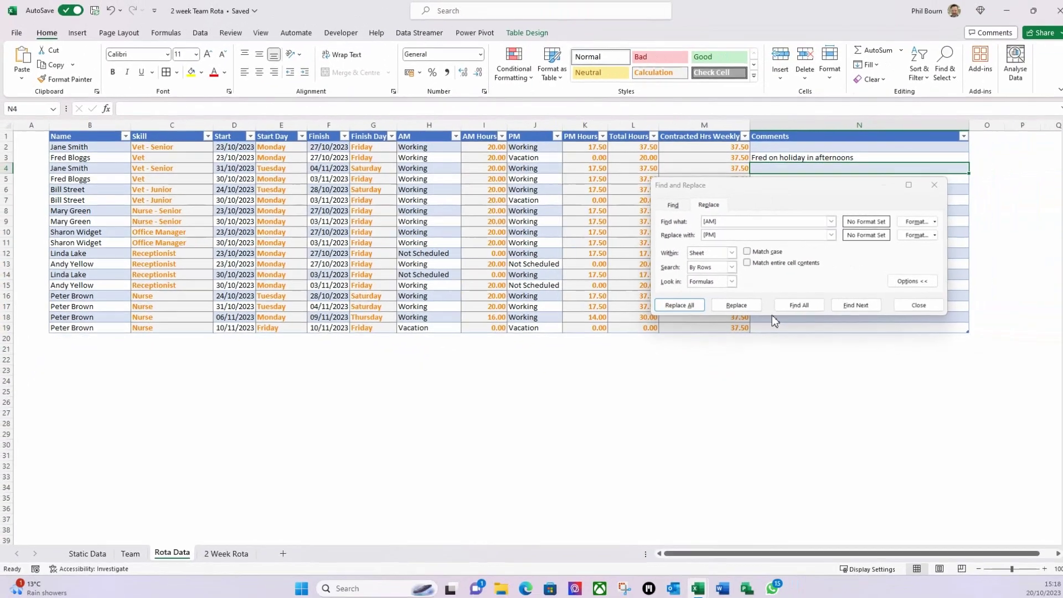
- Back on the 2 Week Rota sheet, compare the Not Scheduled formulas in F23 and G23
left_click(919, 305)
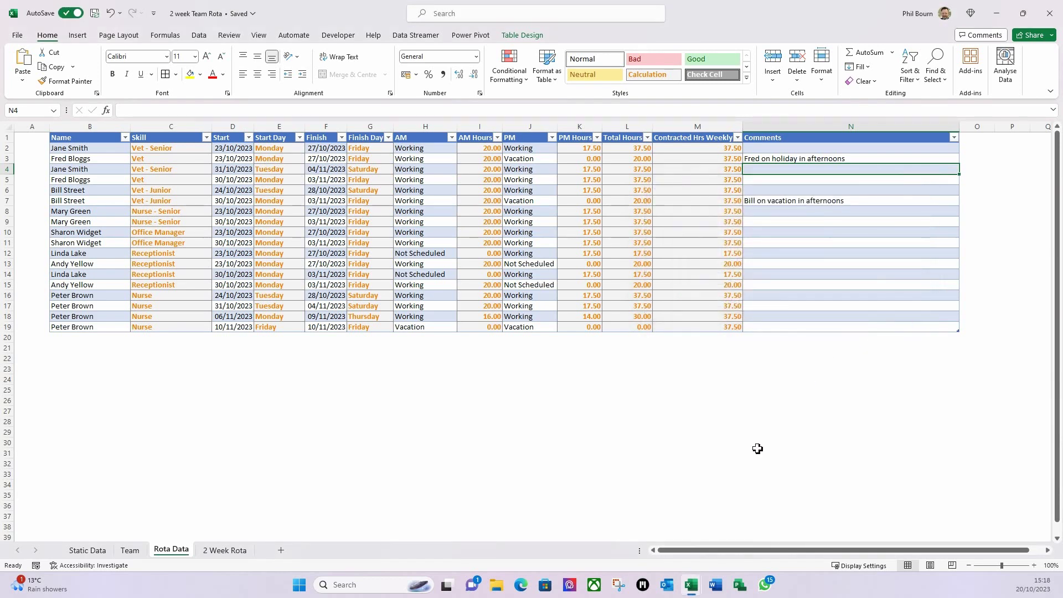
left_click(224, 550)
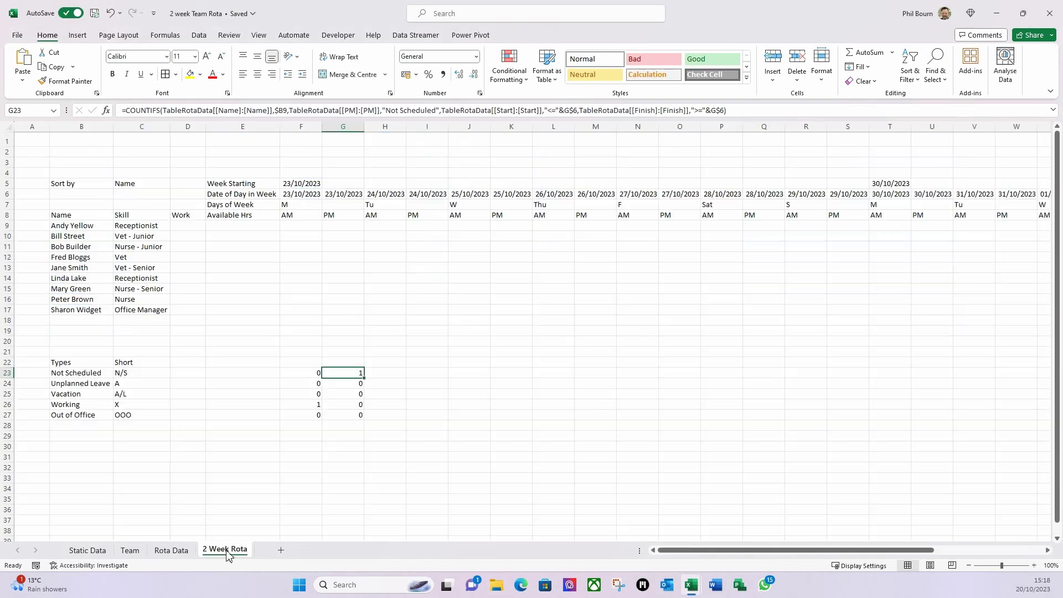
key("Down")
key("Right")
key("Right")
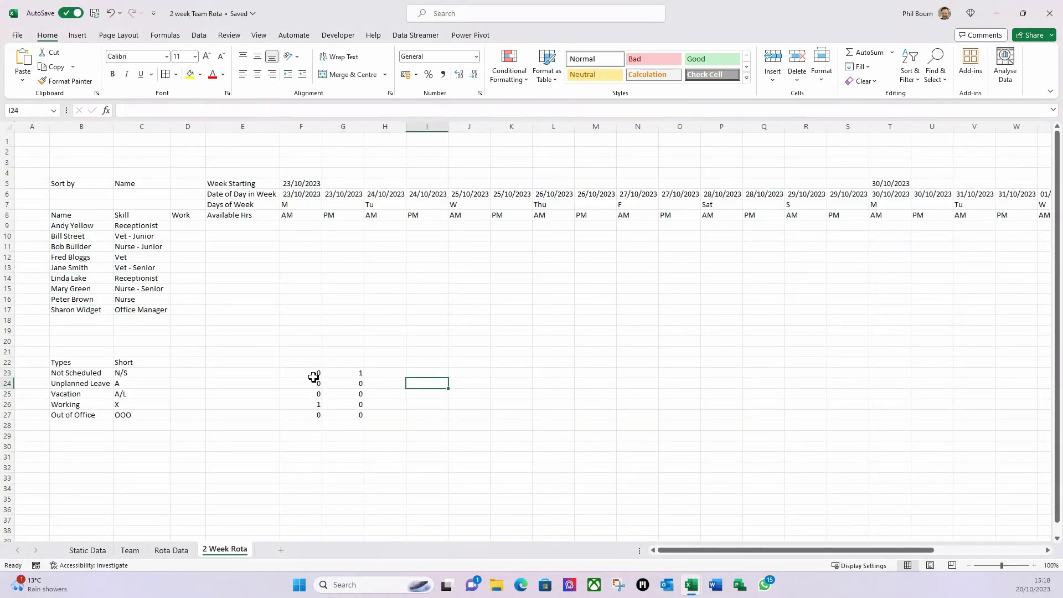
left_click(320, 377)
left_click(346, 377)
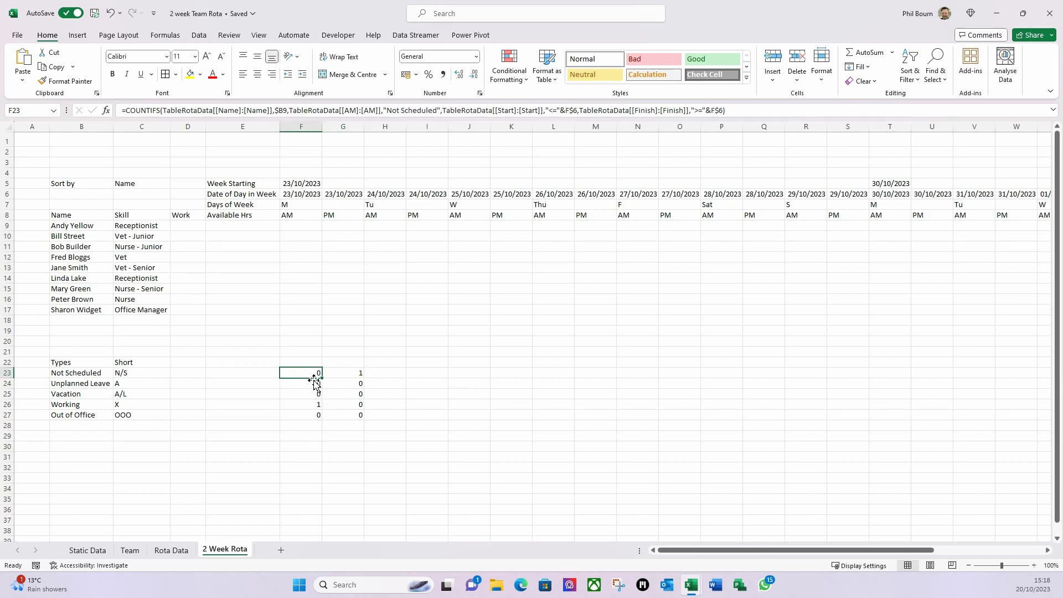
left_click(309, 426)
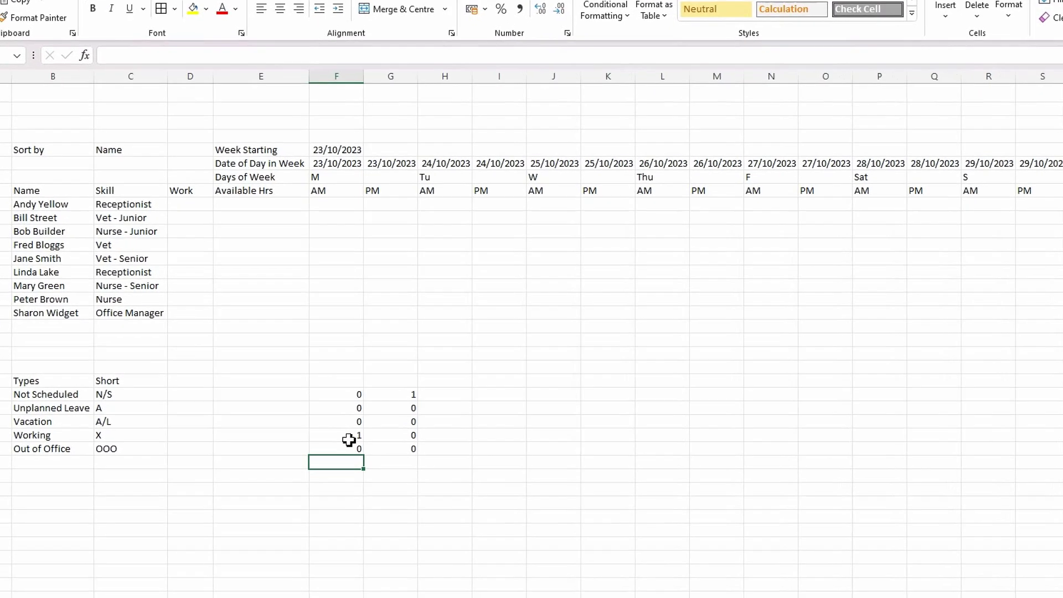
- Enter the label 'Error Check' in E22 beside the Types heading
left_click(274, 381)
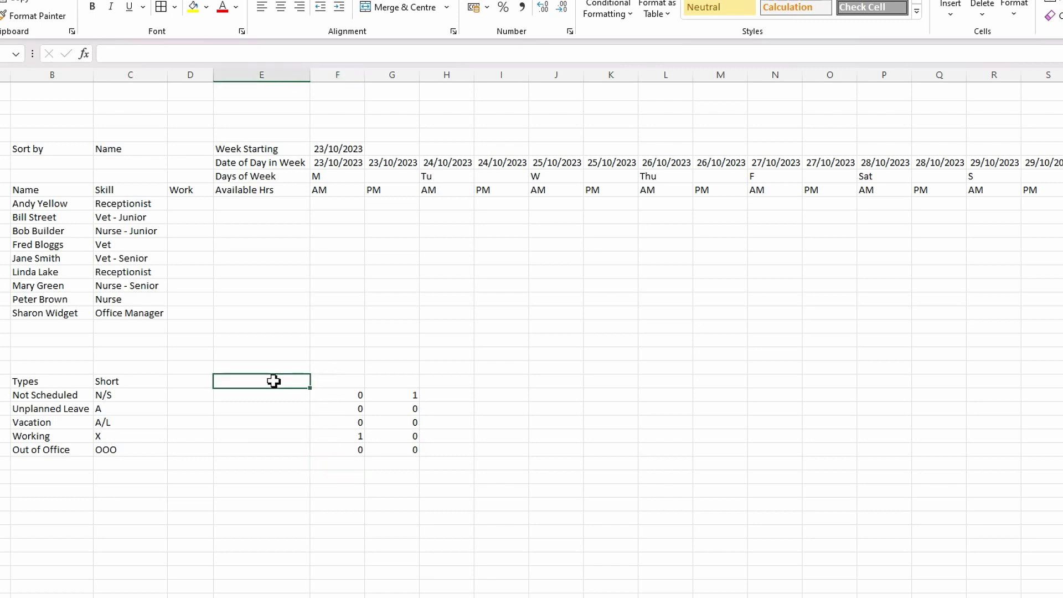
type("Err")
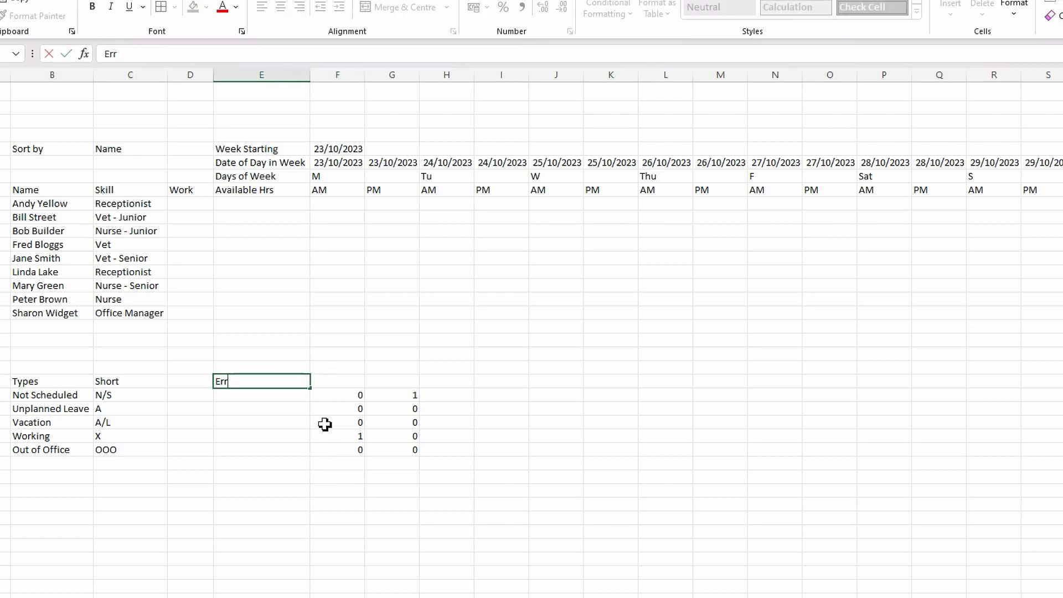
type("or Check")
key("Tab")
left_click(348, 394)
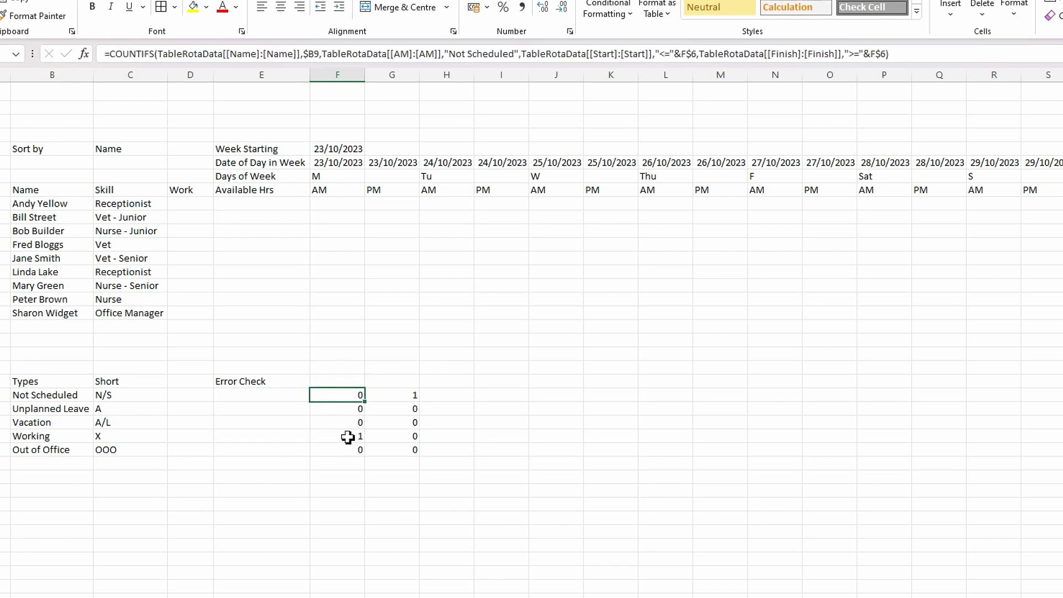
- Try =SUM(F23:F27) in F28, then delete it and recheck the count formulas
left_click(346, 465)
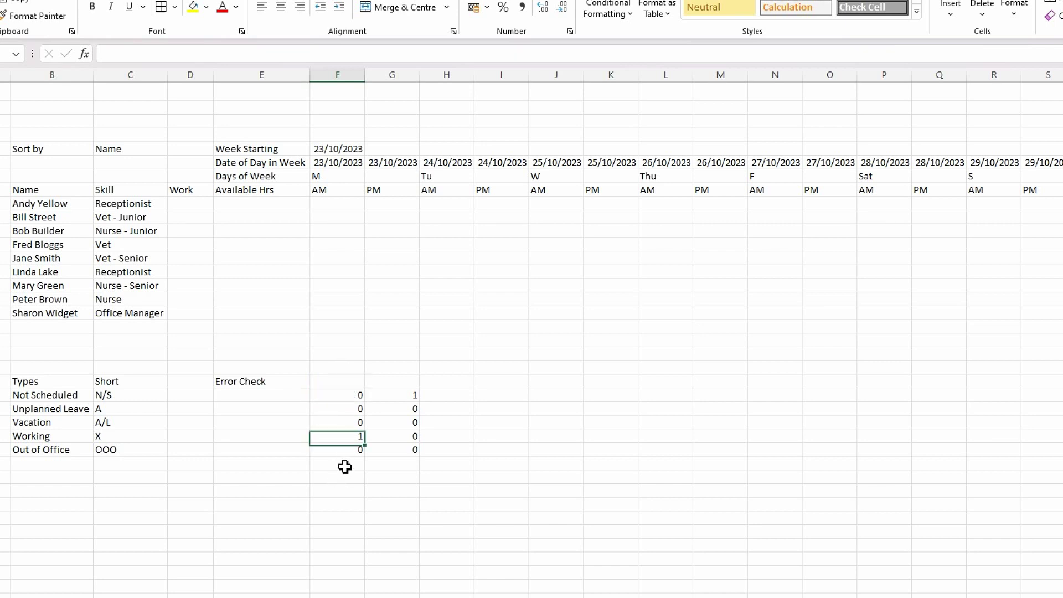
type("su")
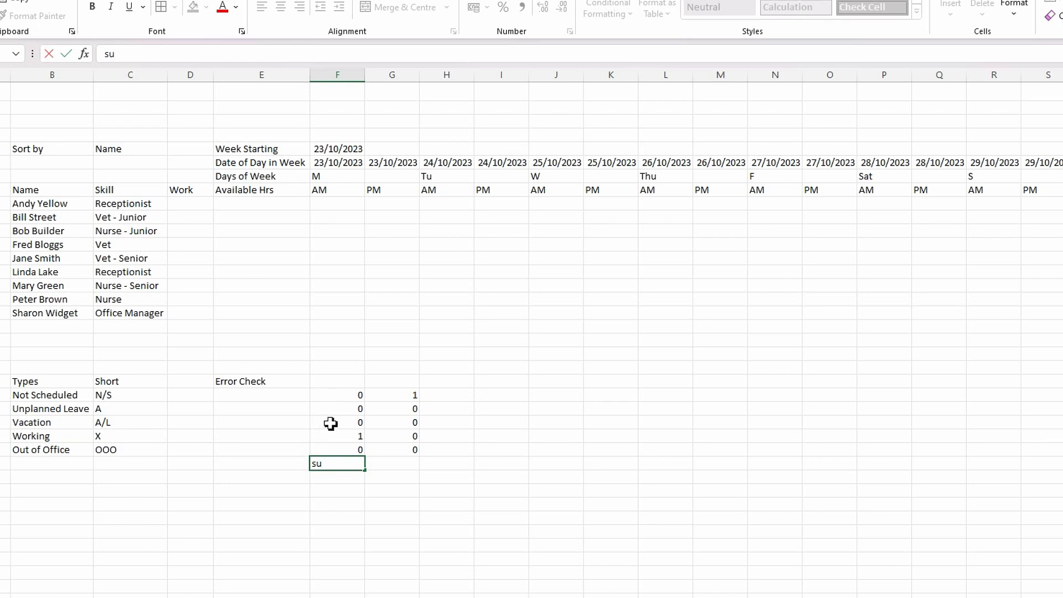
type("=sum")
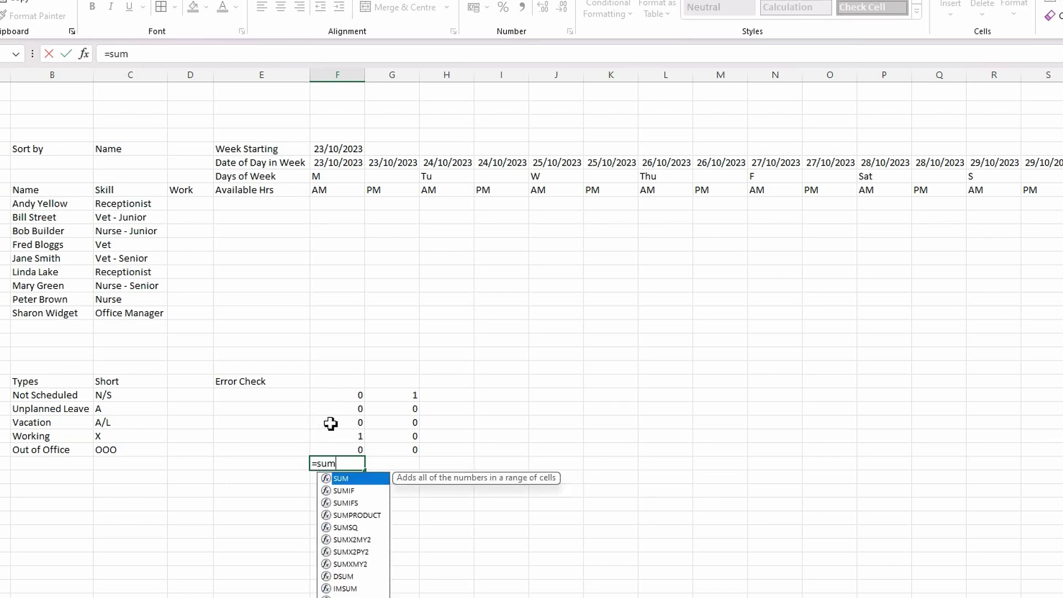
key("Tab")
left_click_drag(351, 396, 344, 446)
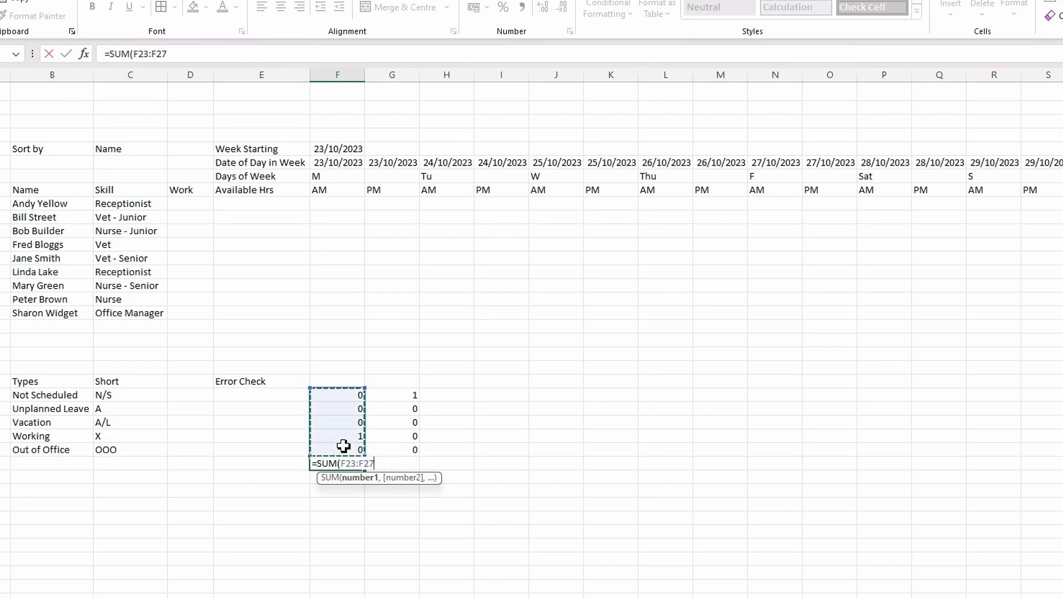
type(")")
key("Return")
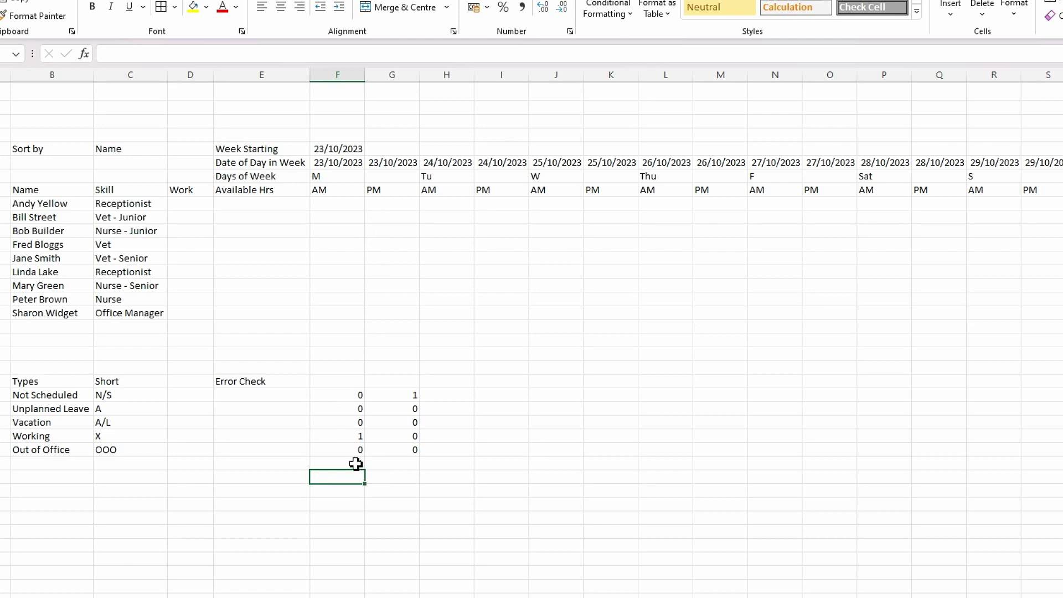
left_click(356, 463)
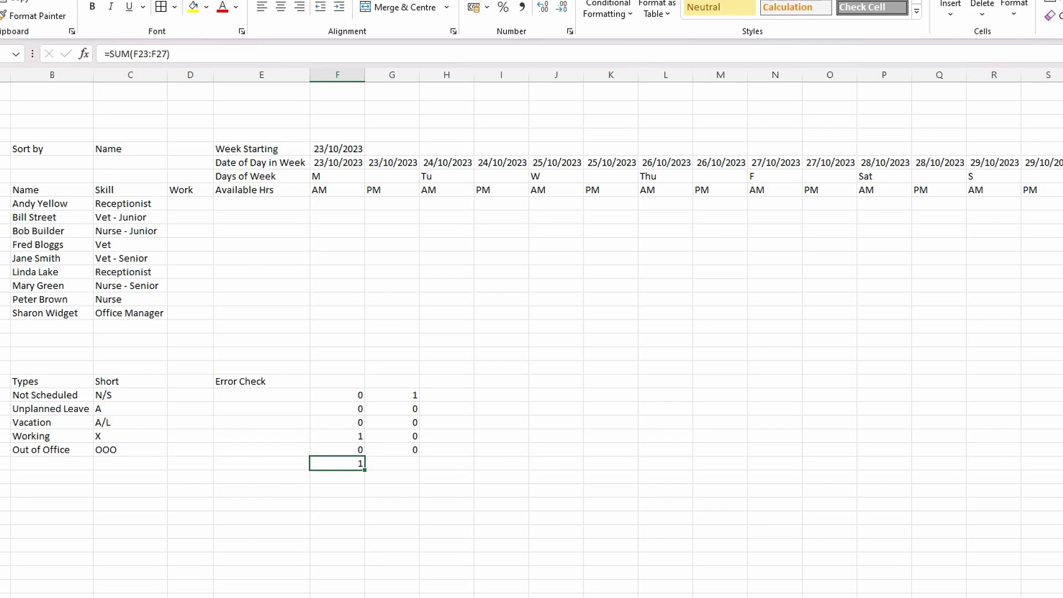
key("Delete")
left_click(344, 398)
left_click(344, 451)
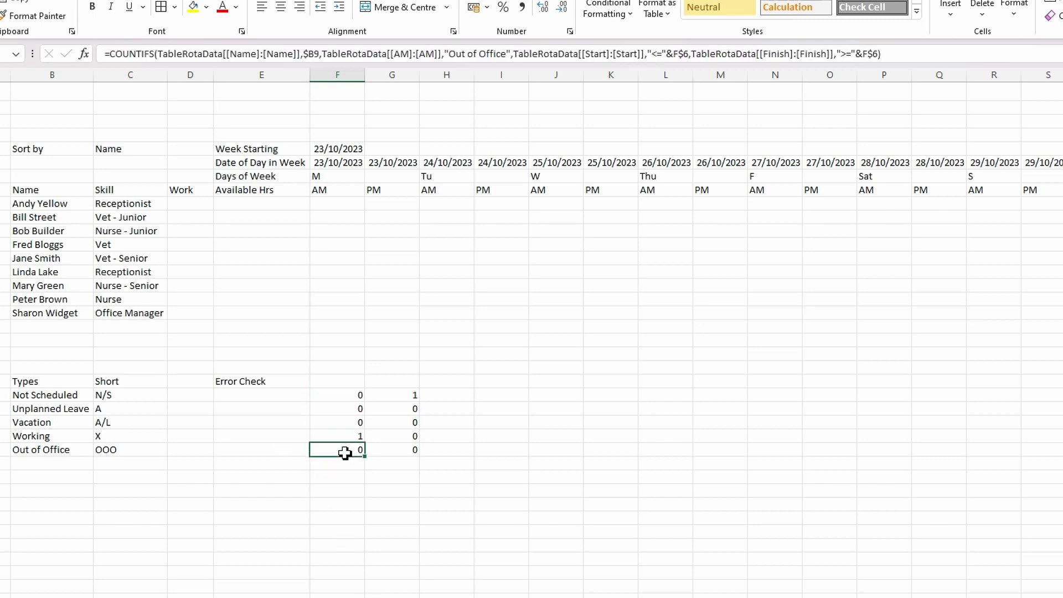
left_click(350, 397)
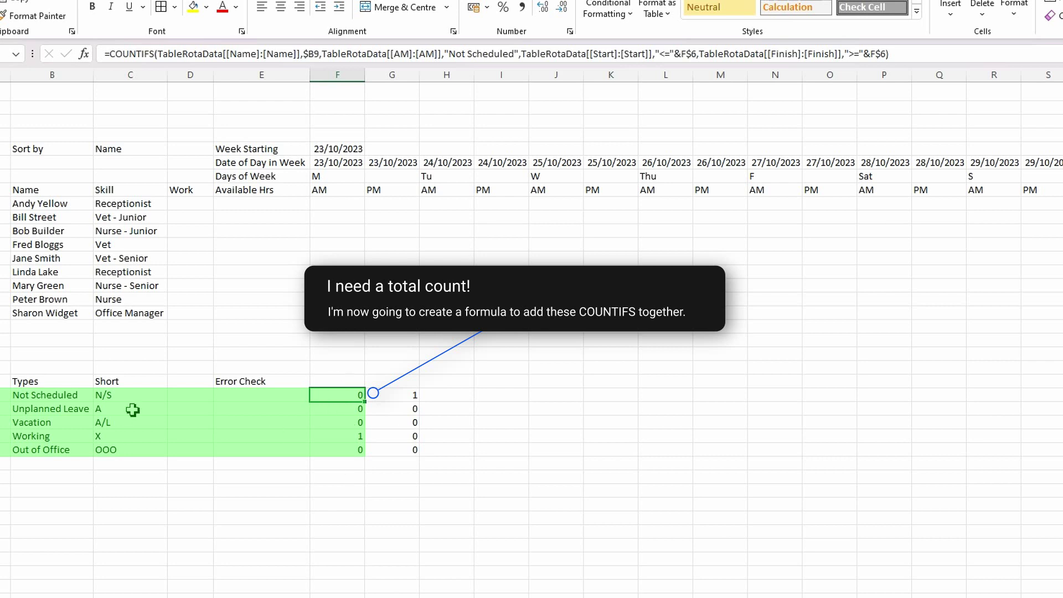
- Copy F23's Not Scheduled COUNTIFS text and paste it as the formula in F22
left_click(339, 382)
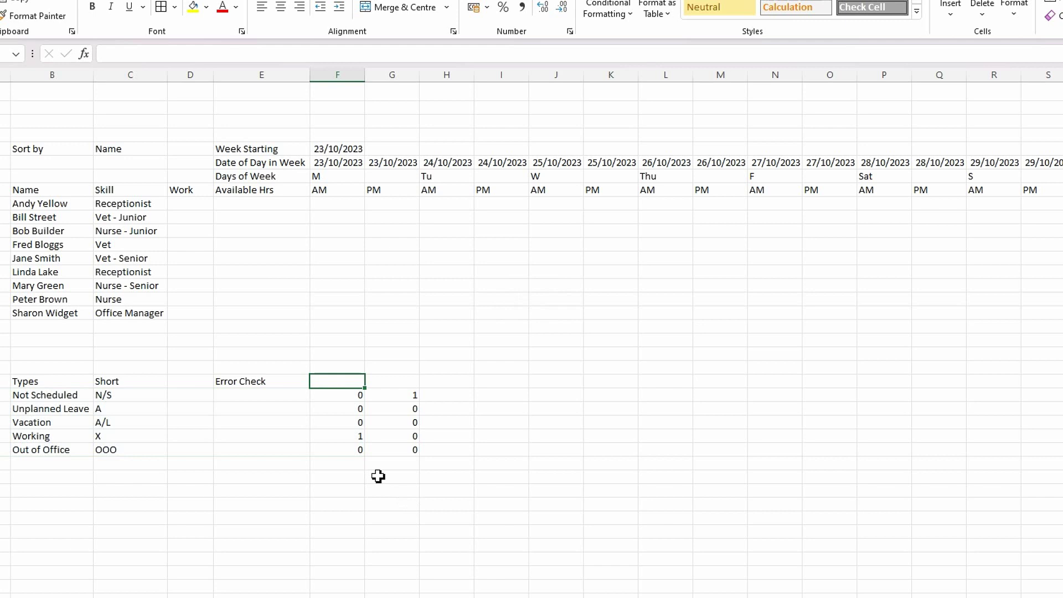
left_click(353, 396)
left_click_drag(914, 55, 27, 50)
key("ctrl+c")
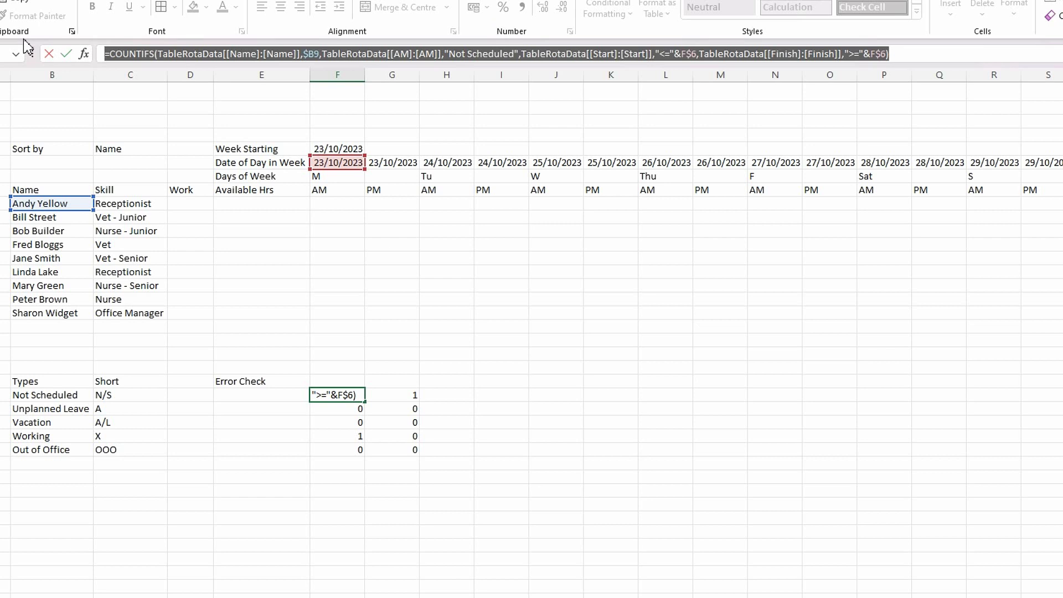
key("Escape")
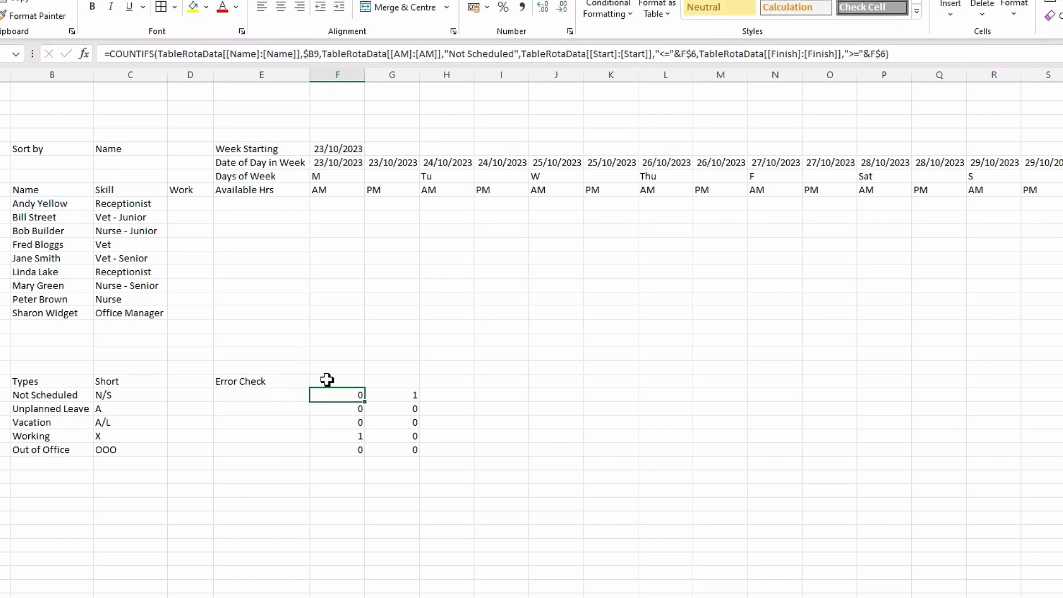
left_click(328, 381)
left_click(162, 54)
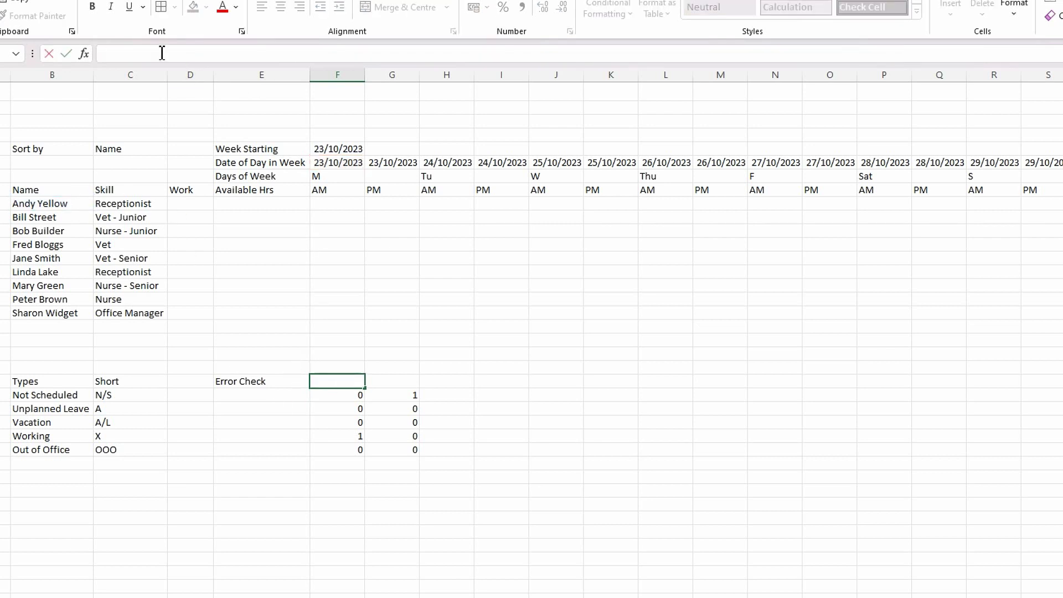
key("ctrl+v")
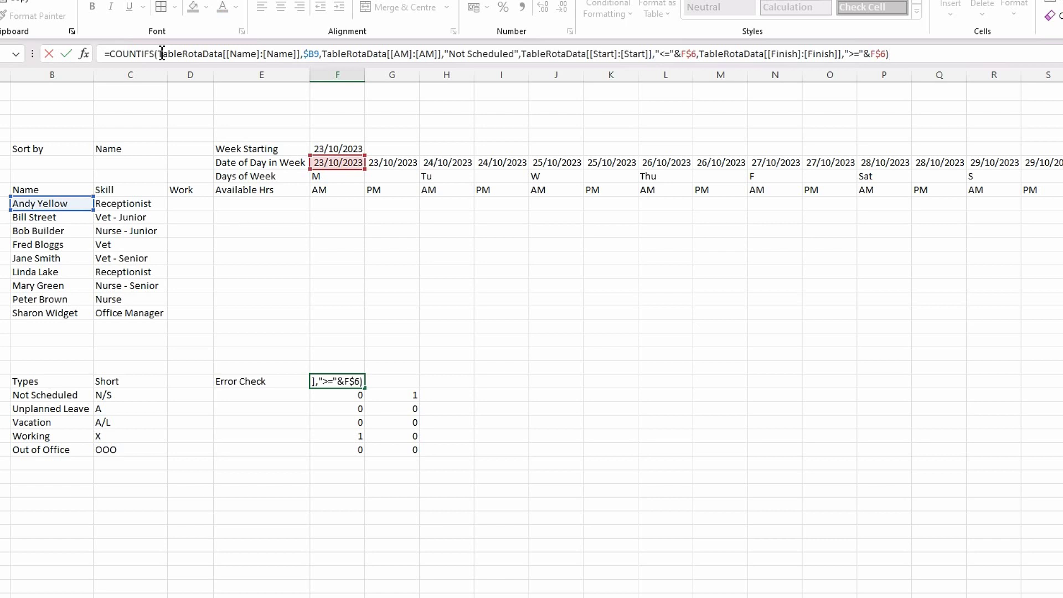
key("Return")
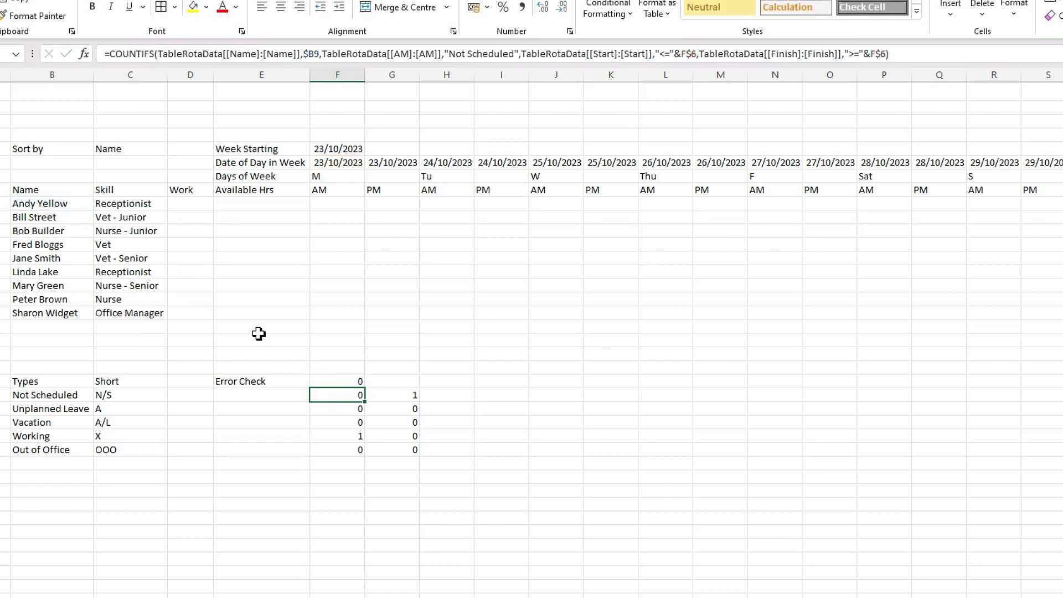
- Copy the Unplanned Leave COUNTIFS text from F24 and re-confirm F22's formula
left_click(346, 412)
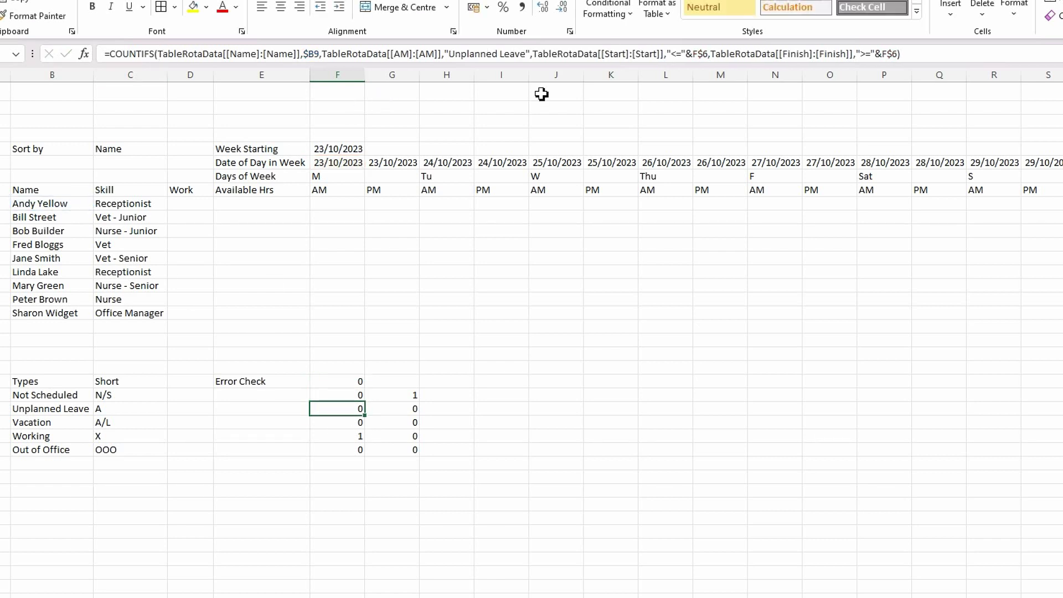
left_click(918, 55)
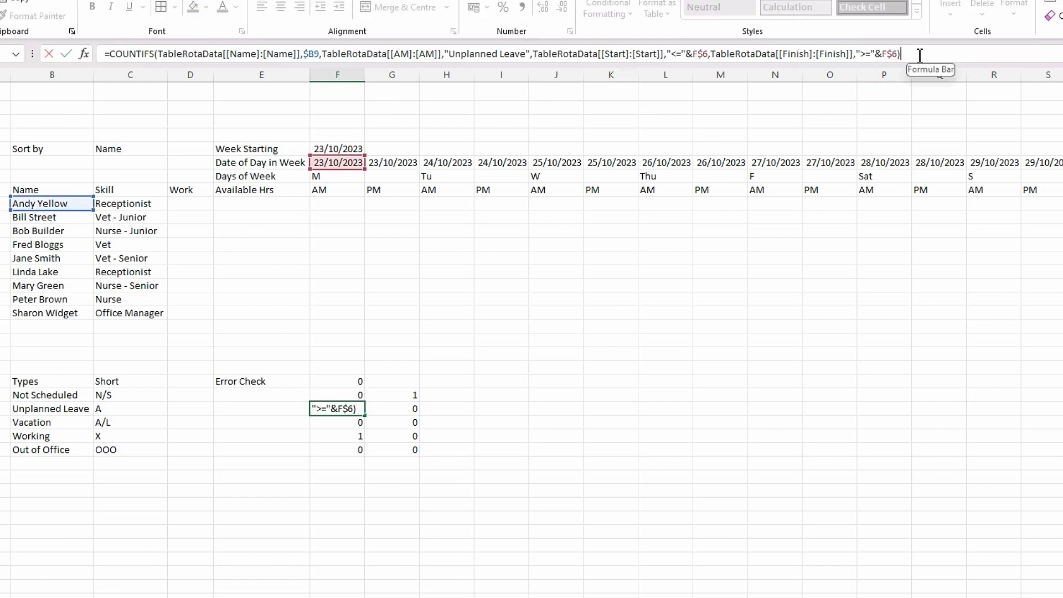
key("ctrl+a")
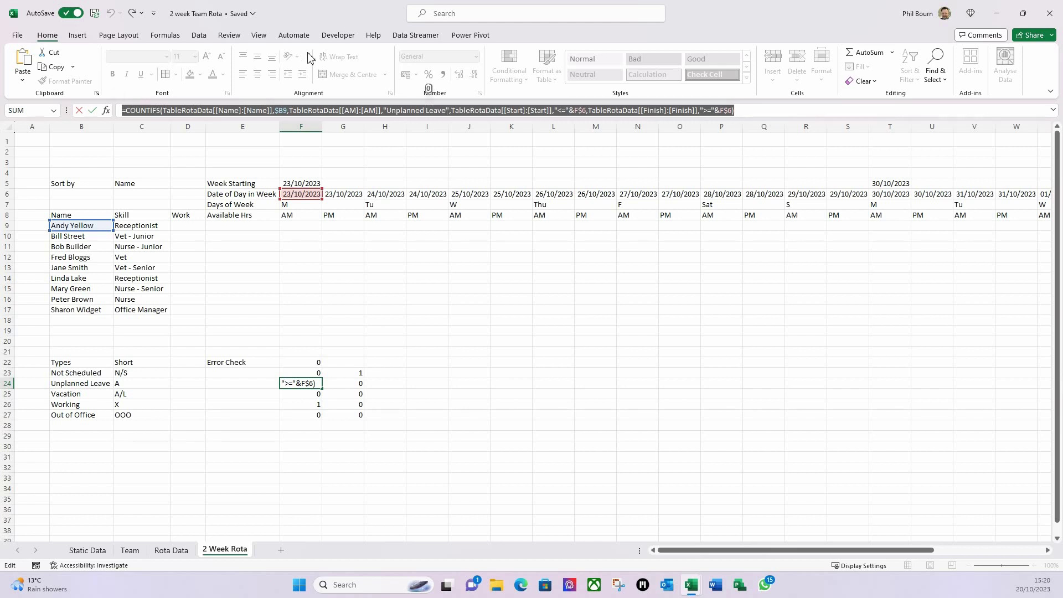
left_click_drag(126, 111, 828, 135)
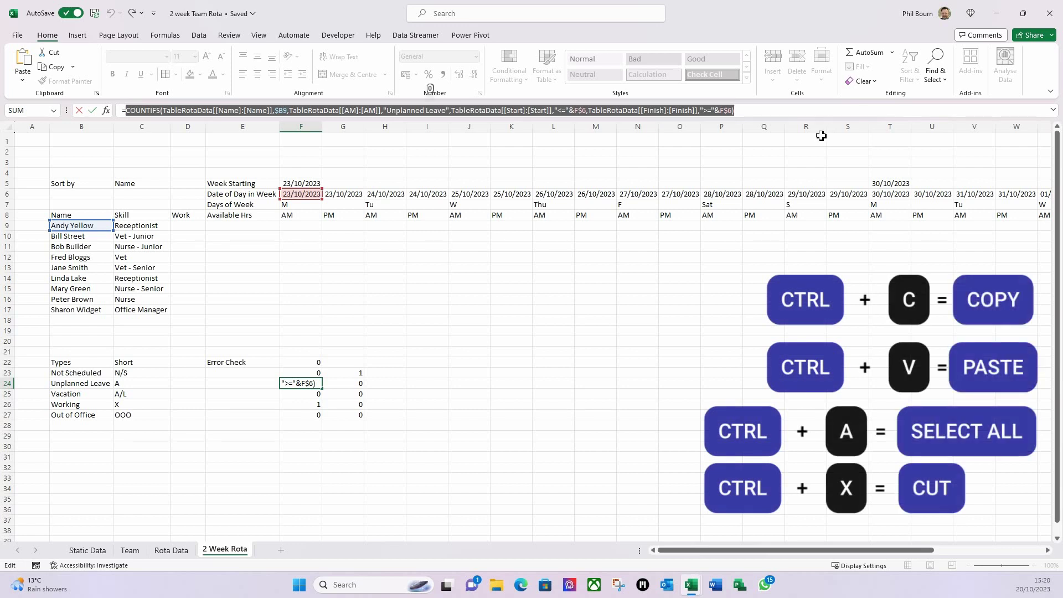
key("Escape")
left_click(318, 365)
left_click(749, 115)
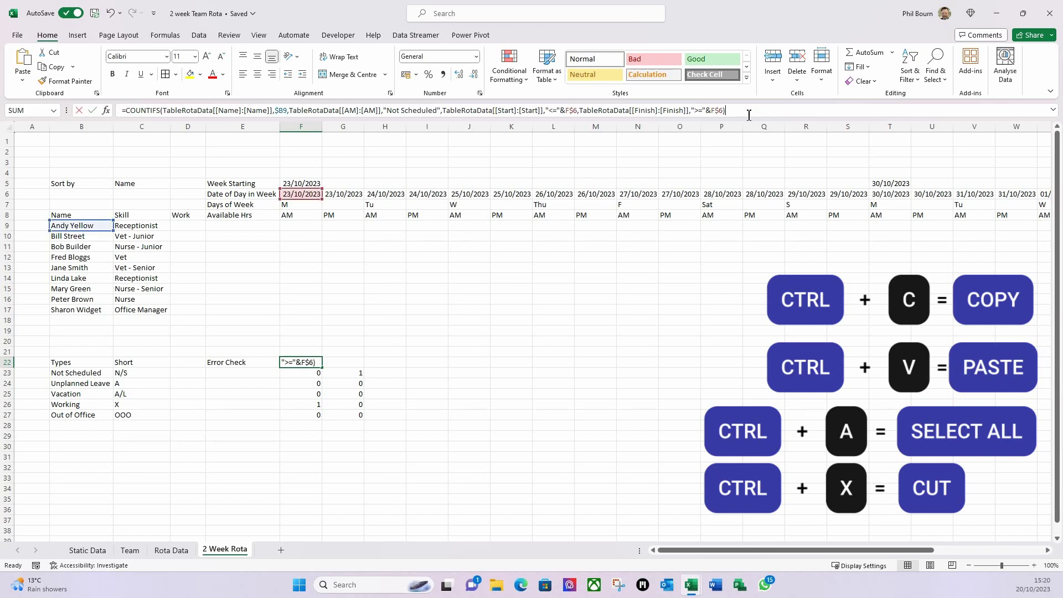
type("+")
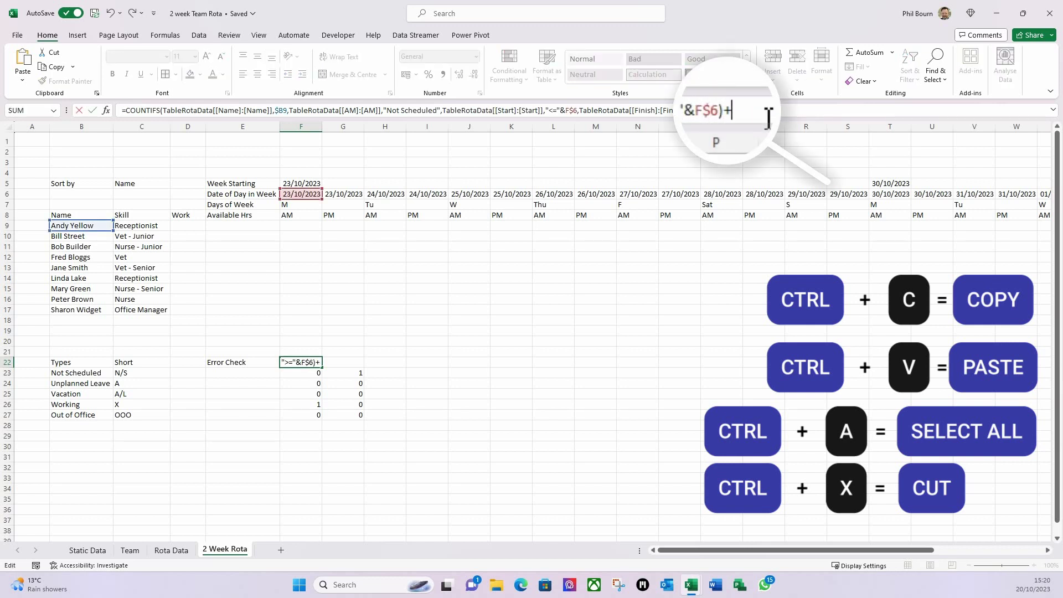
key("BackSpace")
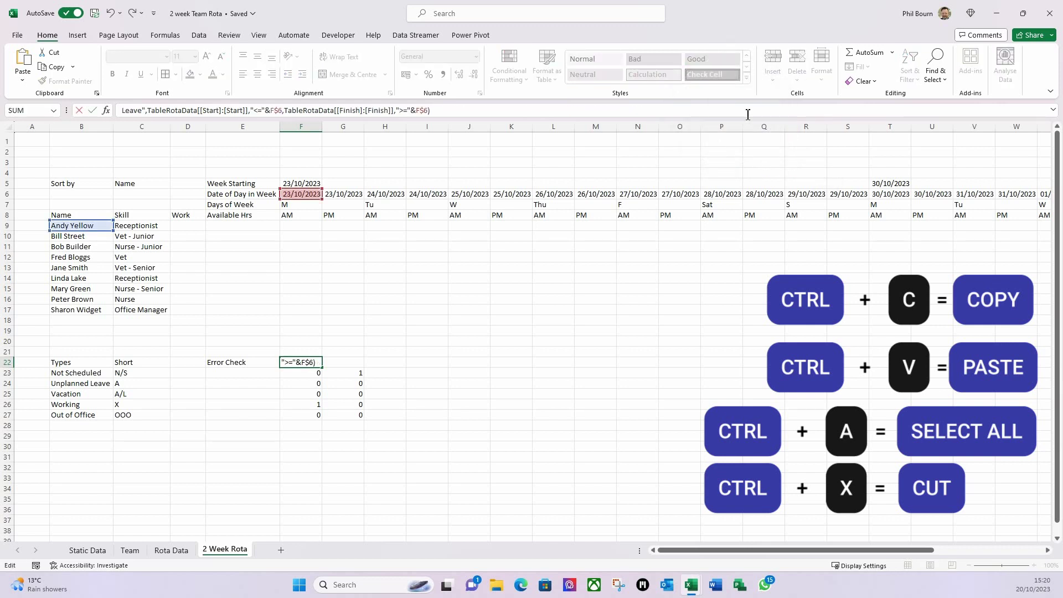
key("Return")
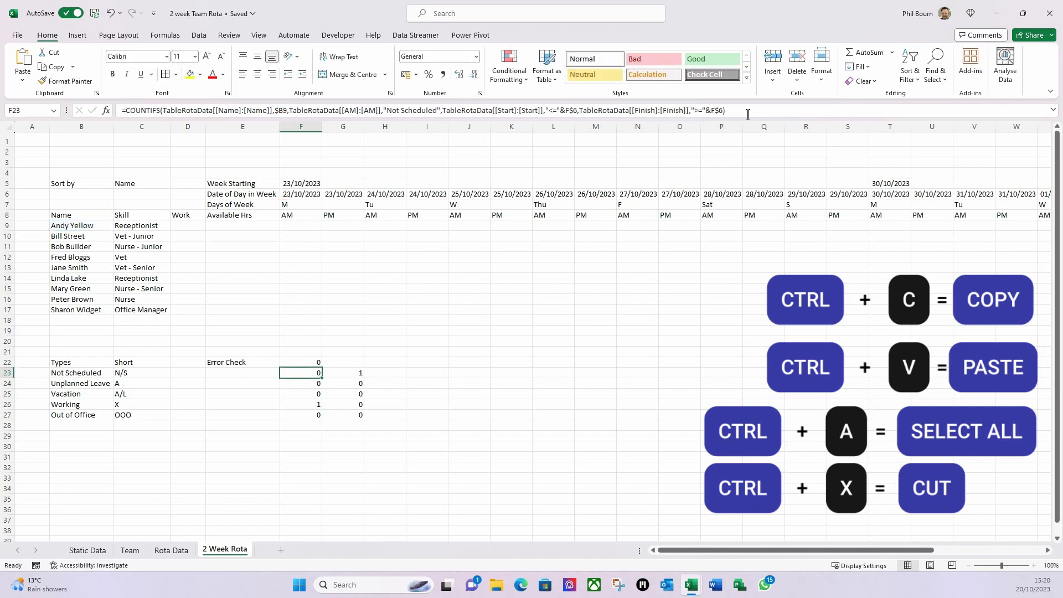
- Append '+' and F25's Vacation COUNTIFS formula to the Error Check formula in F22
left_click(311, 394)
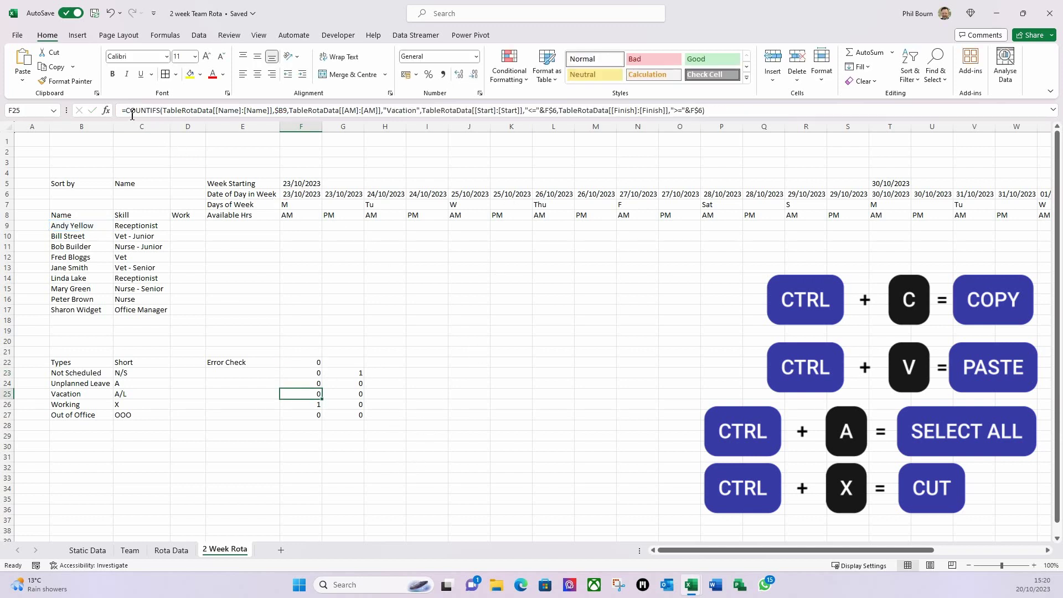
left_click_drag(126, 110, 422, 111)
left_click_drag(472, 133, 834, 108)
key("ctrl+c")
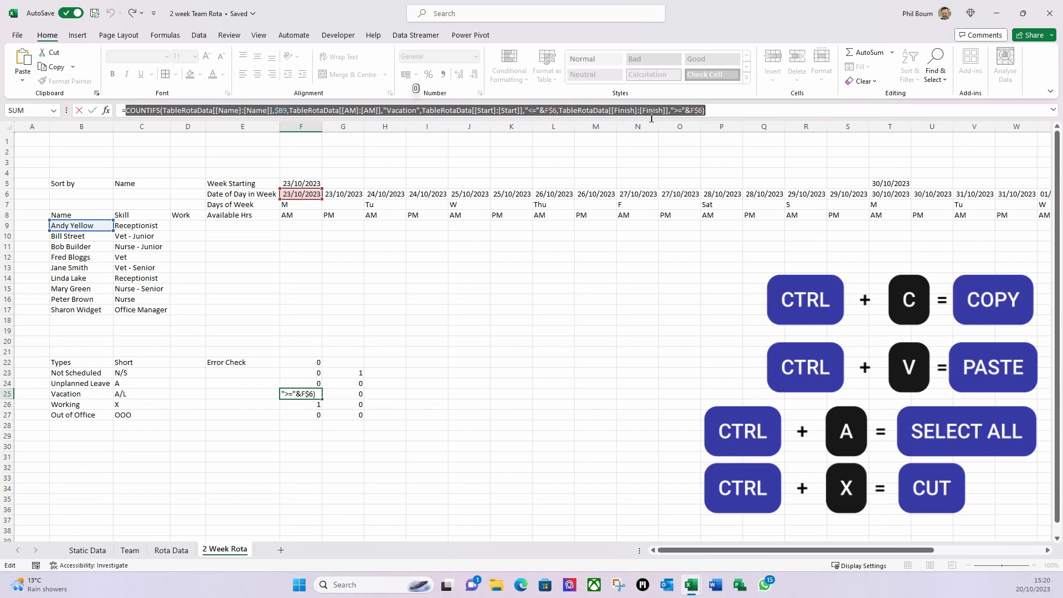
key("Escape")
left_click(315, 364)
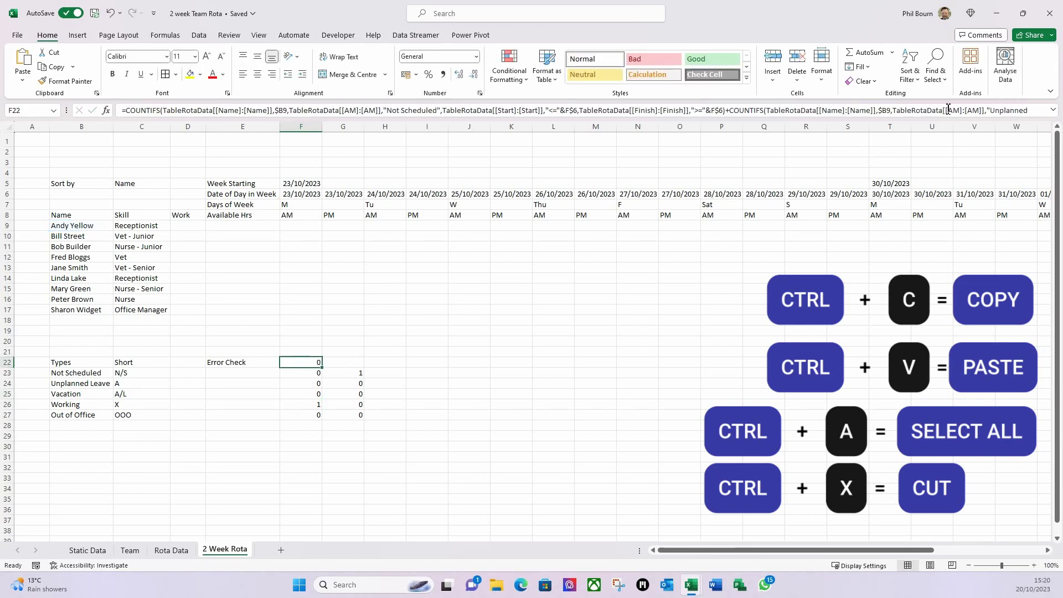
left_click(1053, 110)
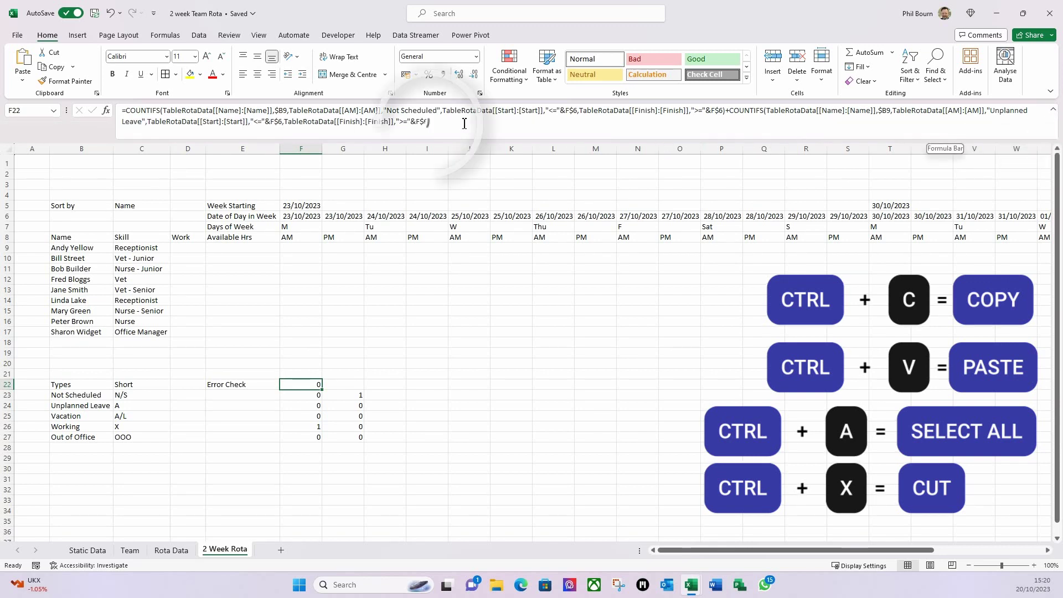
left_click(431, 121)
type("+")
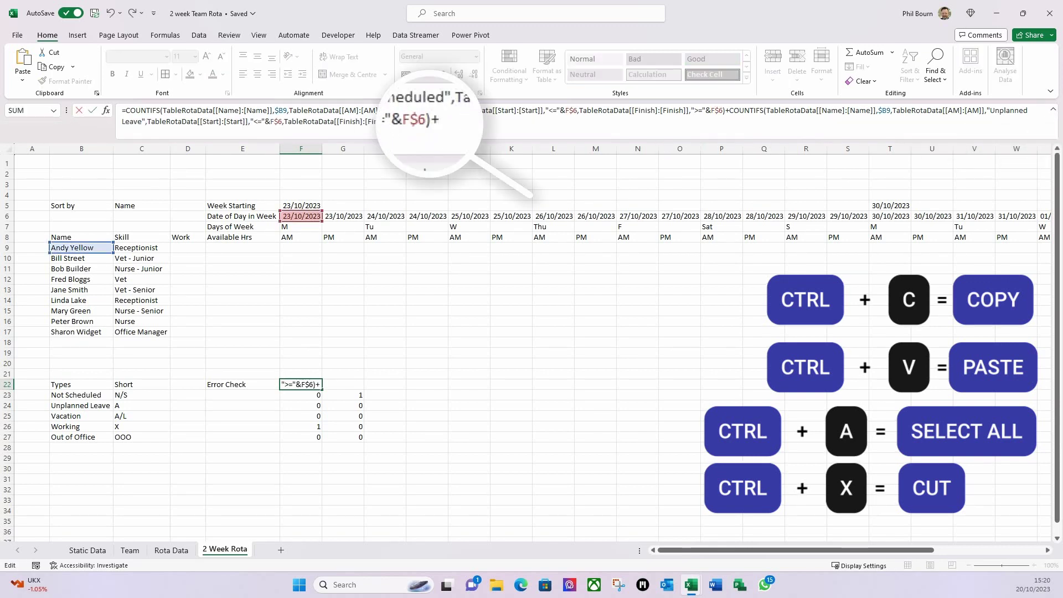
key("ctrl+v")
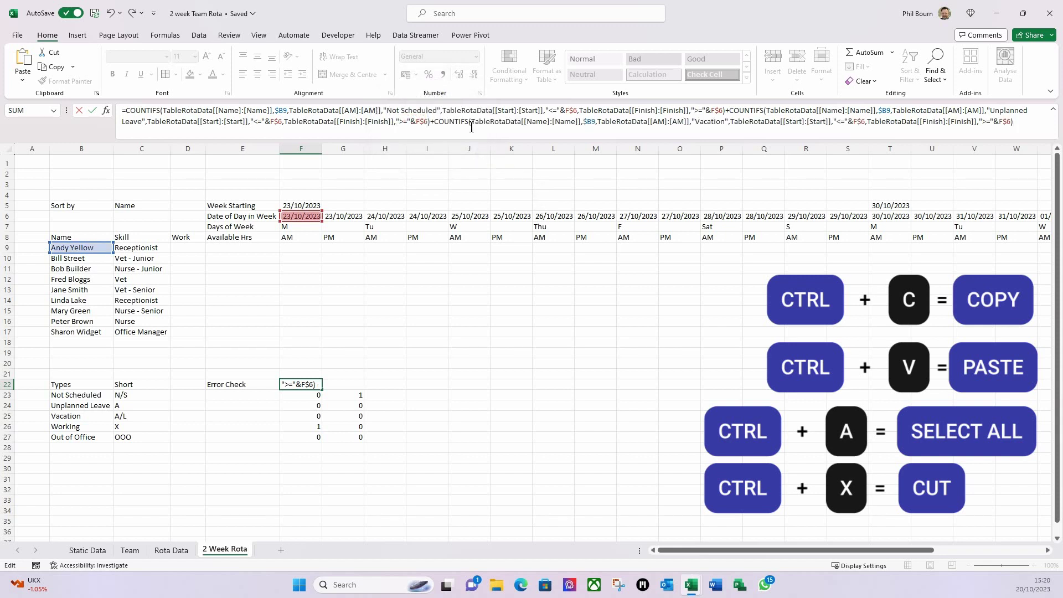
key("Return")
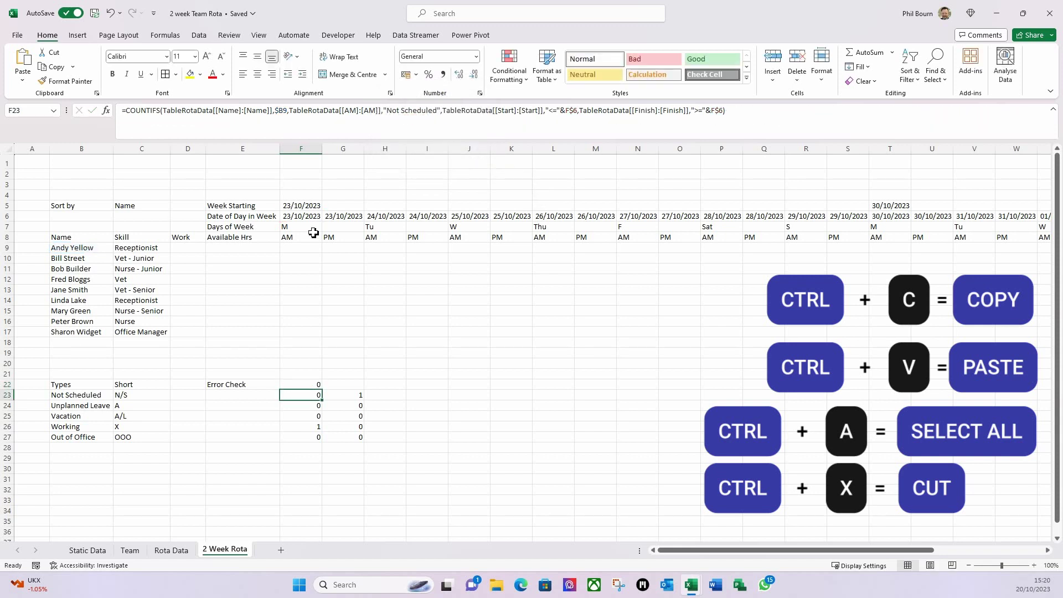
- Append F26's Working COUNTIFS to F22's Error Check formula, bringing the total to 1
left_click(303, 416)
left_click(305, 427)
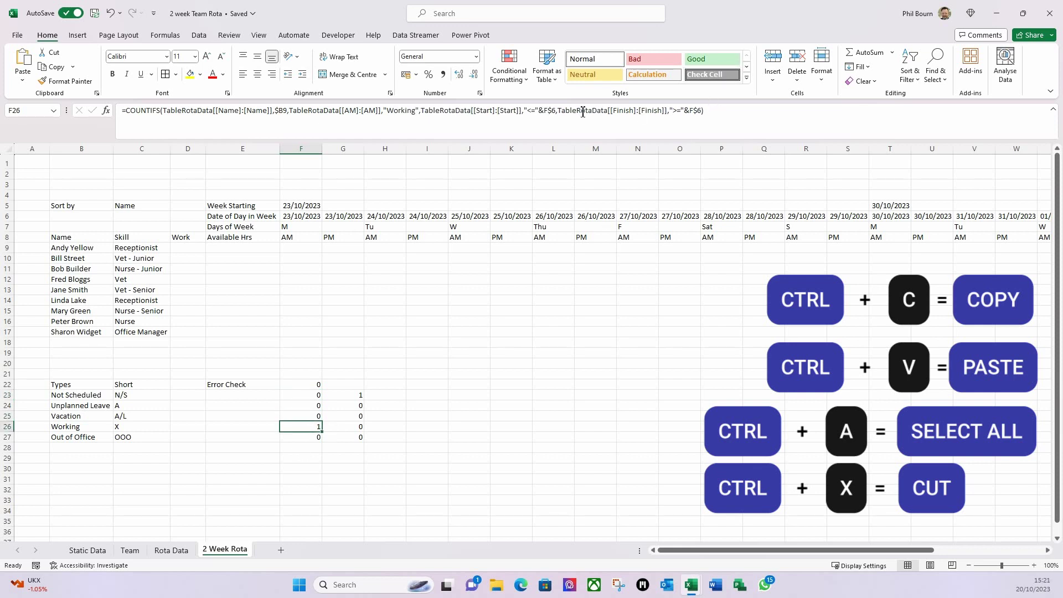
left_click_drag(127, 111, 723, 124)
key("ctrl+c")
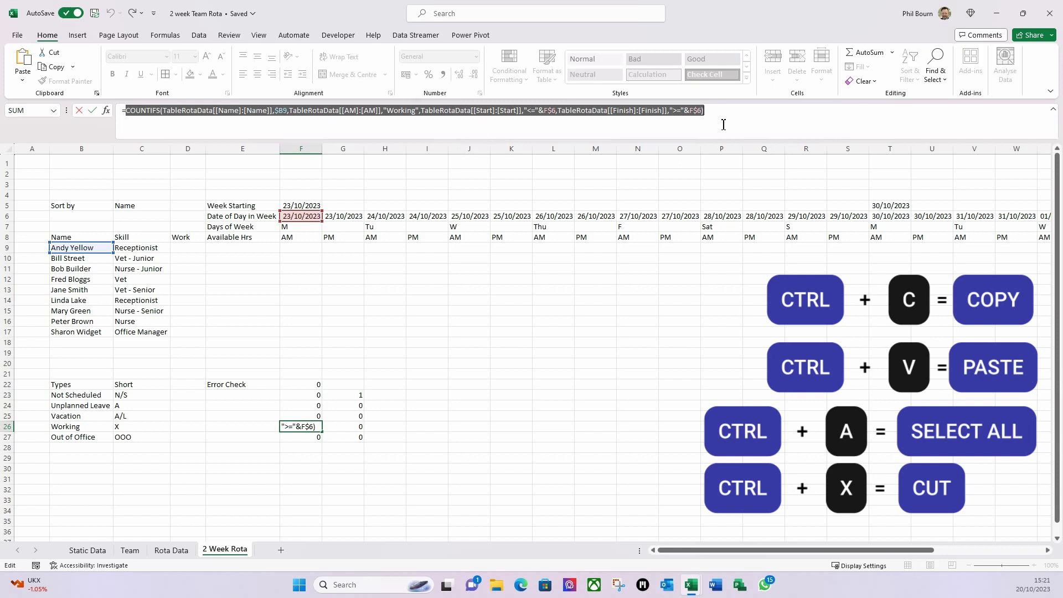
key("Escape")
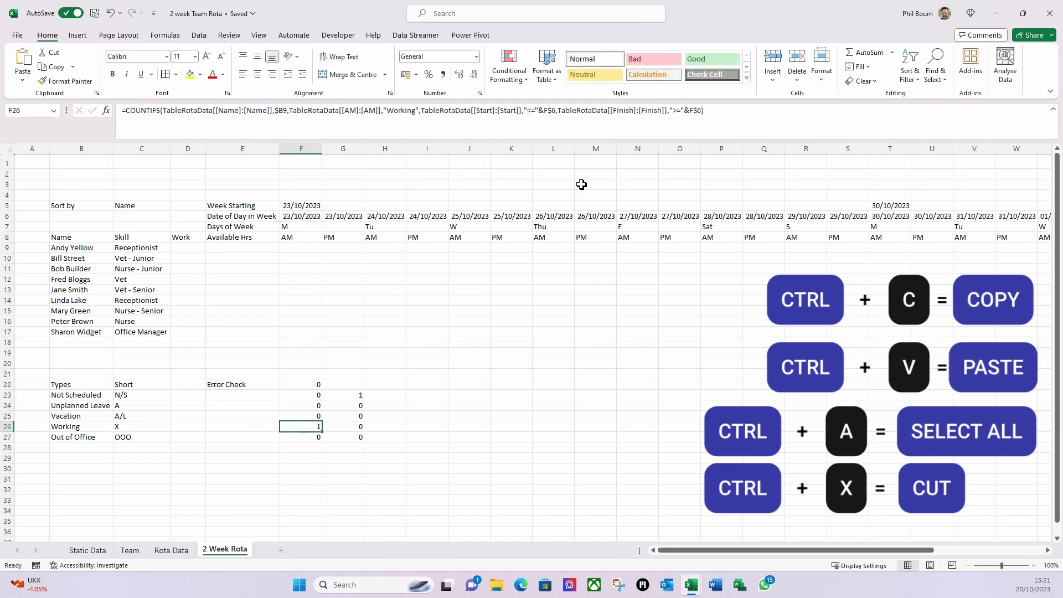
left_click(311, 386)
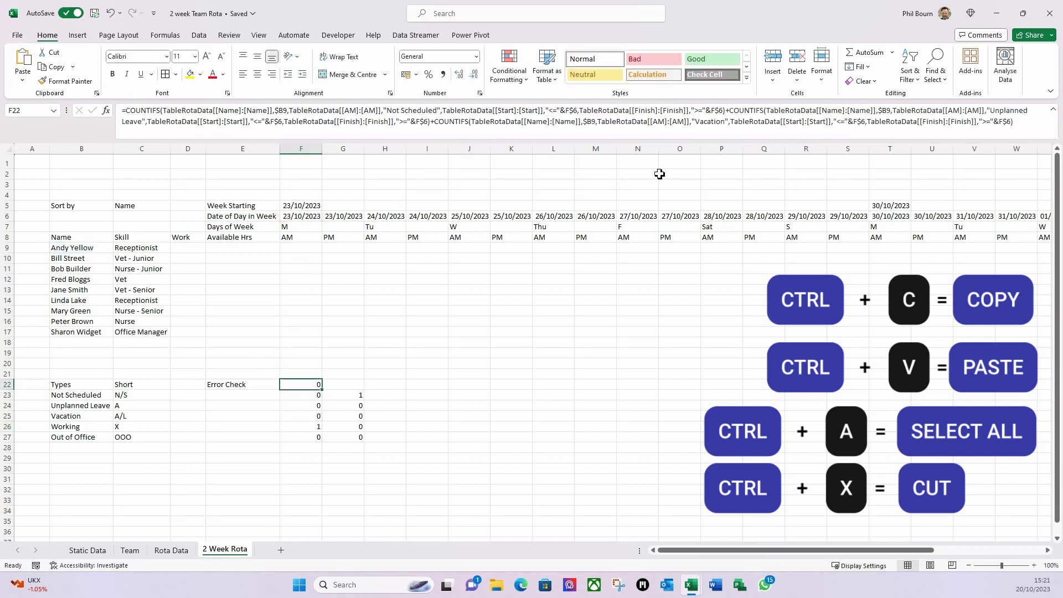
left_click(1030, 129)
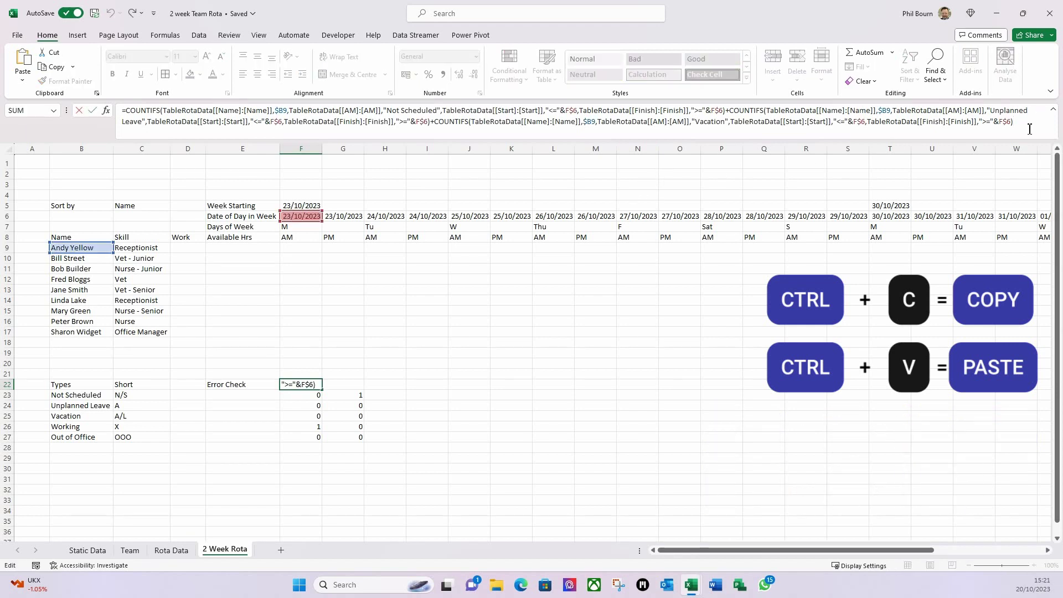
key("ctrl+v")
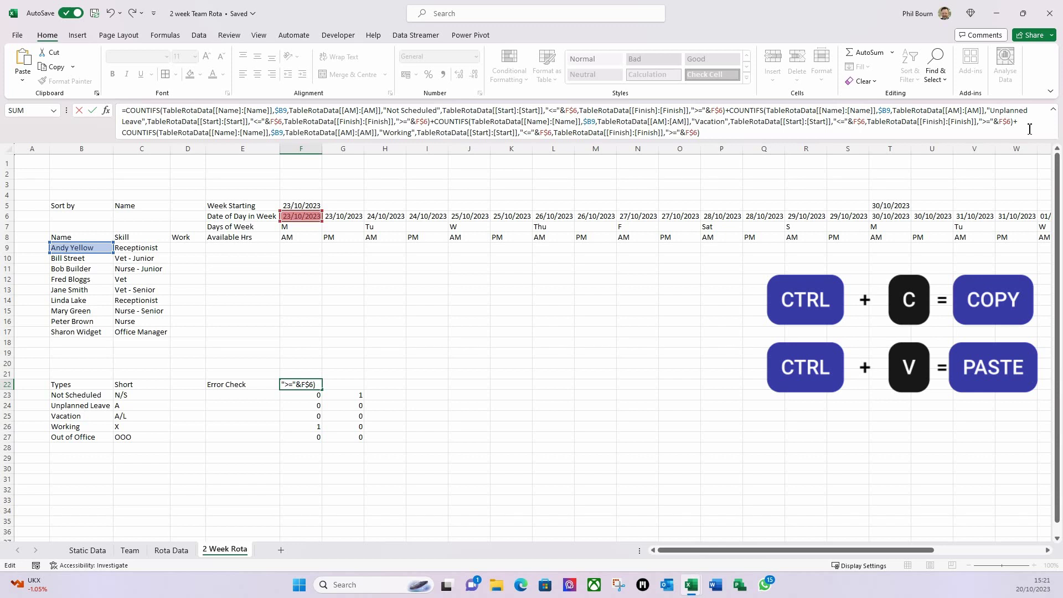
key("Return")
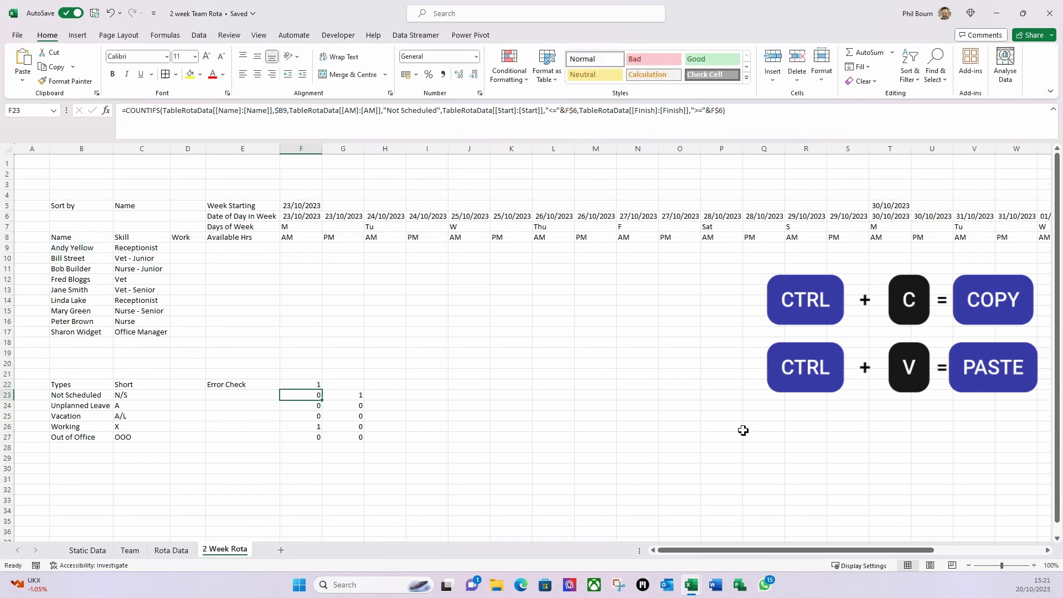
- Add '+' and F27's Out of Office COUNTIFS to F22, completing the five-type Error Check sum
left_click(309, 438)
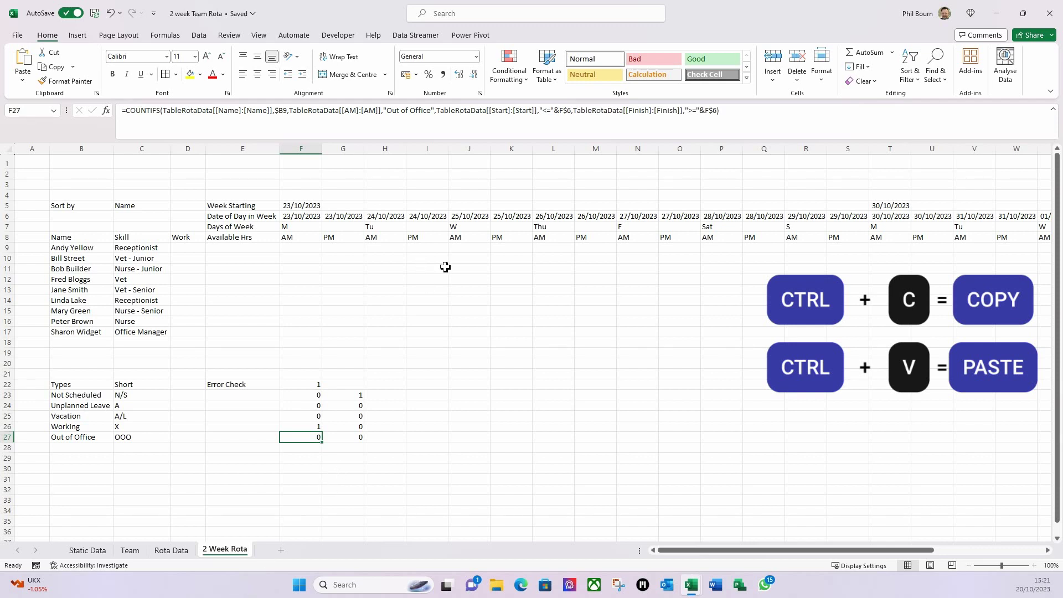
left_click_drag(726, 114, 125, 108)
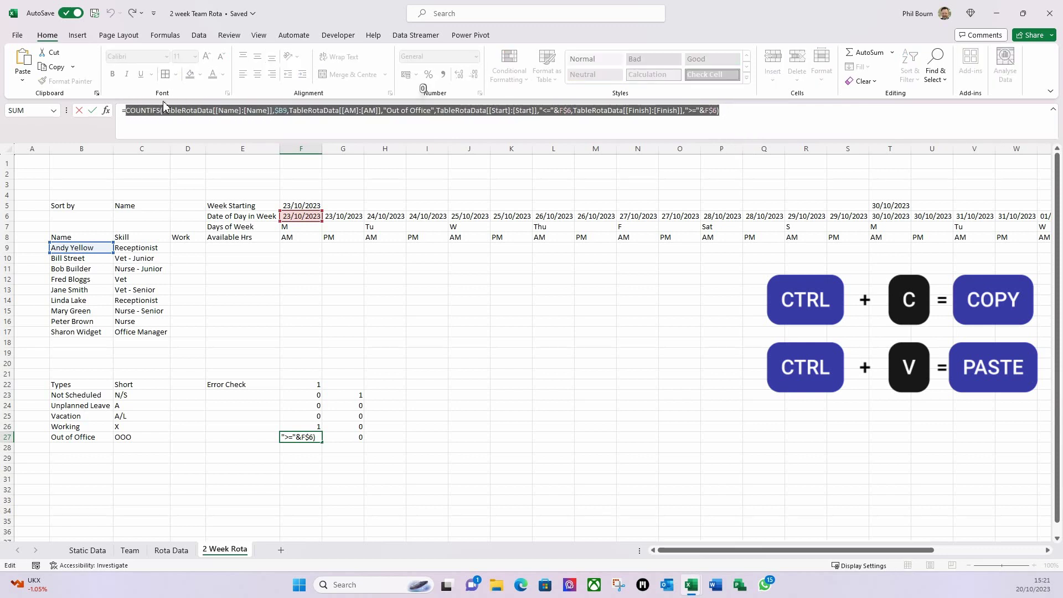
key("ctrl+c")
key("Escape")
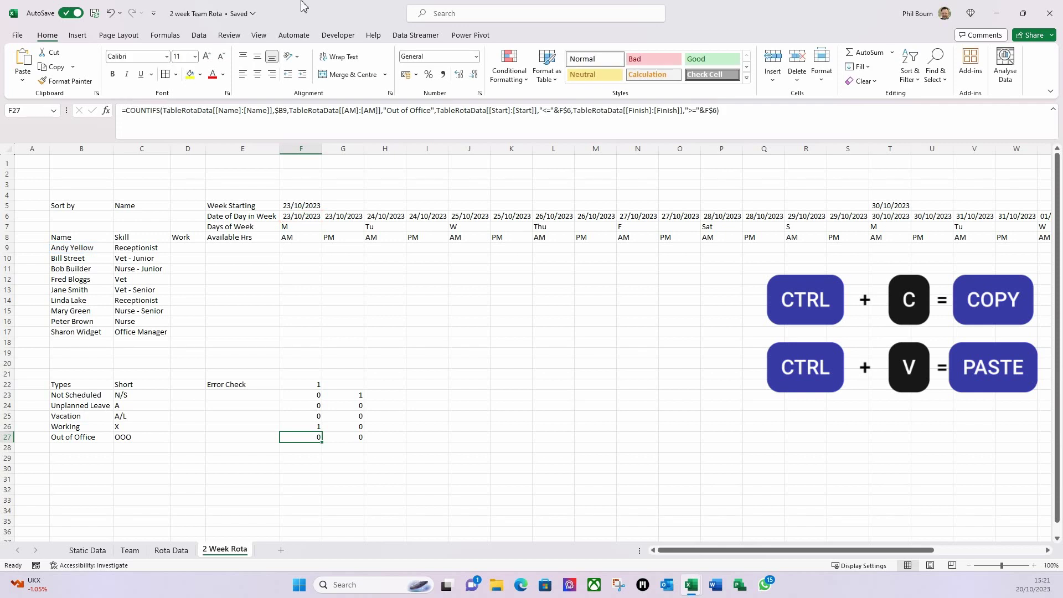
left_click(300, 384)
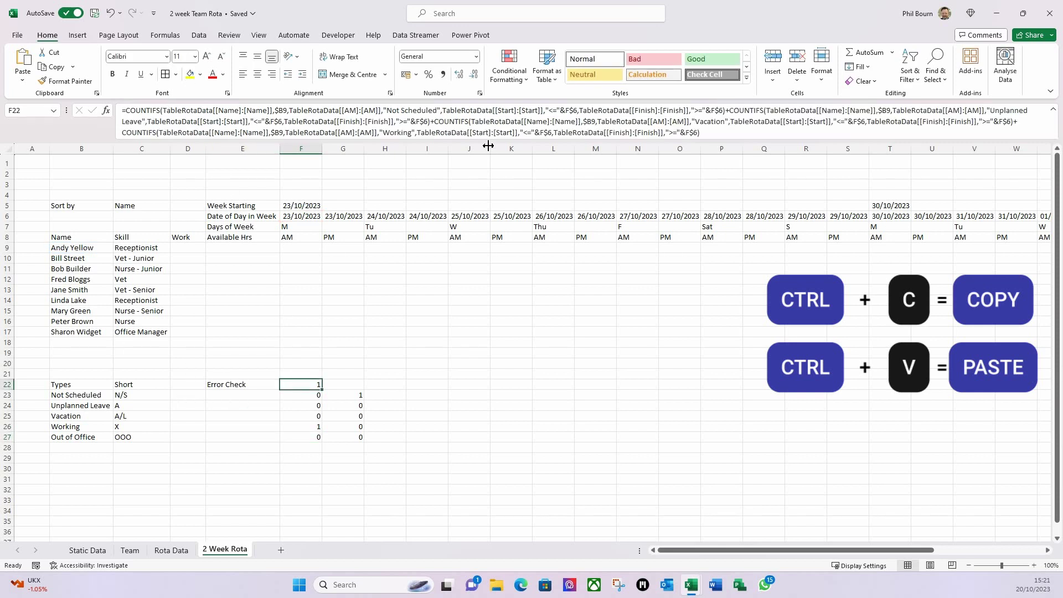
left_click(712, 137)
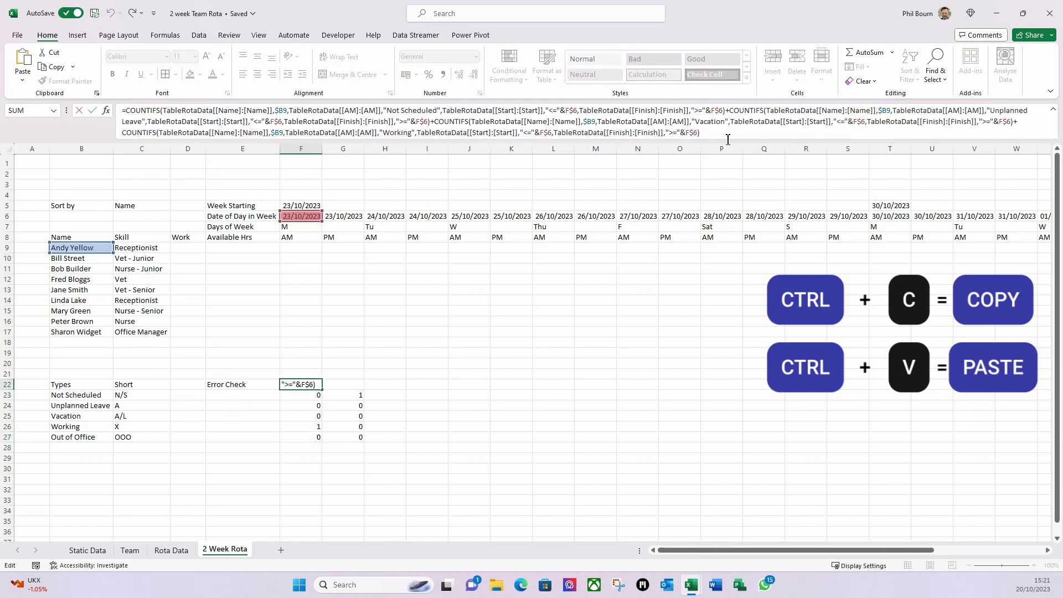
type("+")
key("ctrl+v")
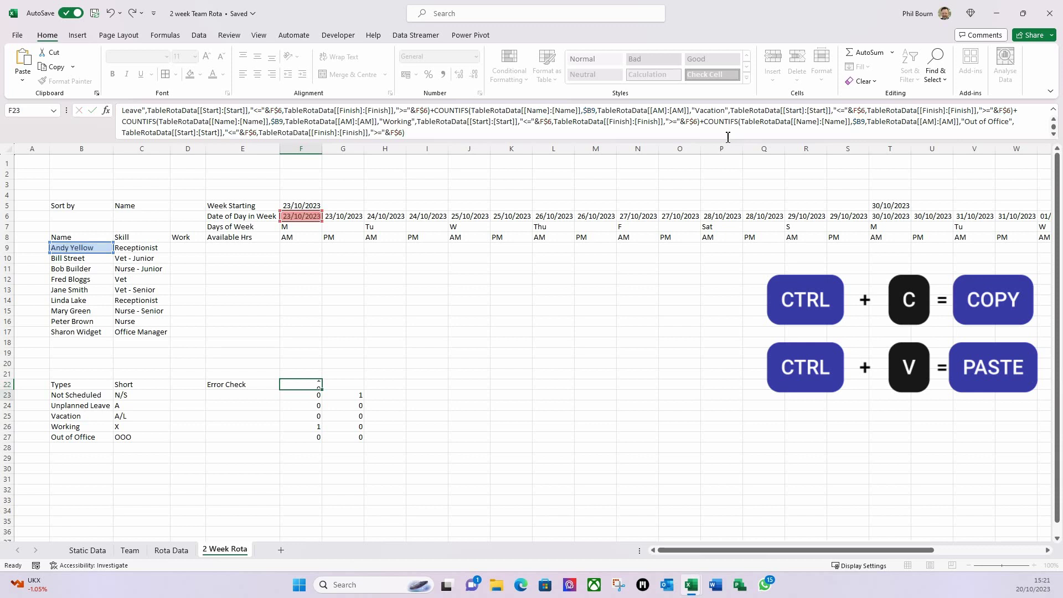
key("Return")
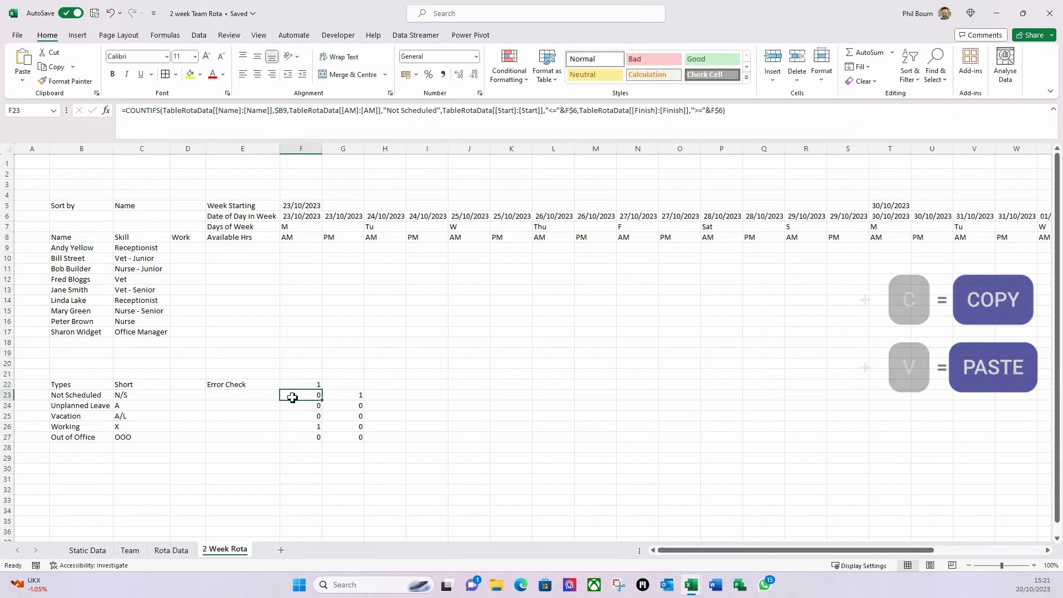
left_click(310, 383)
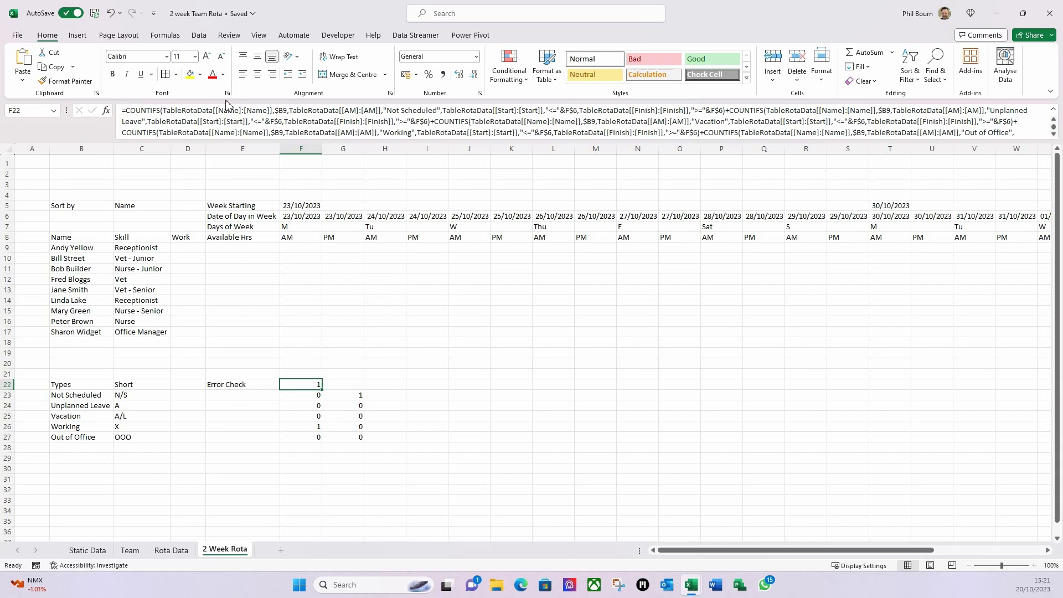
- Wrap F22's summed COUNTIFS formula as IF((…)>1, to test whether the total exceeds 1
left_click(130, 113)
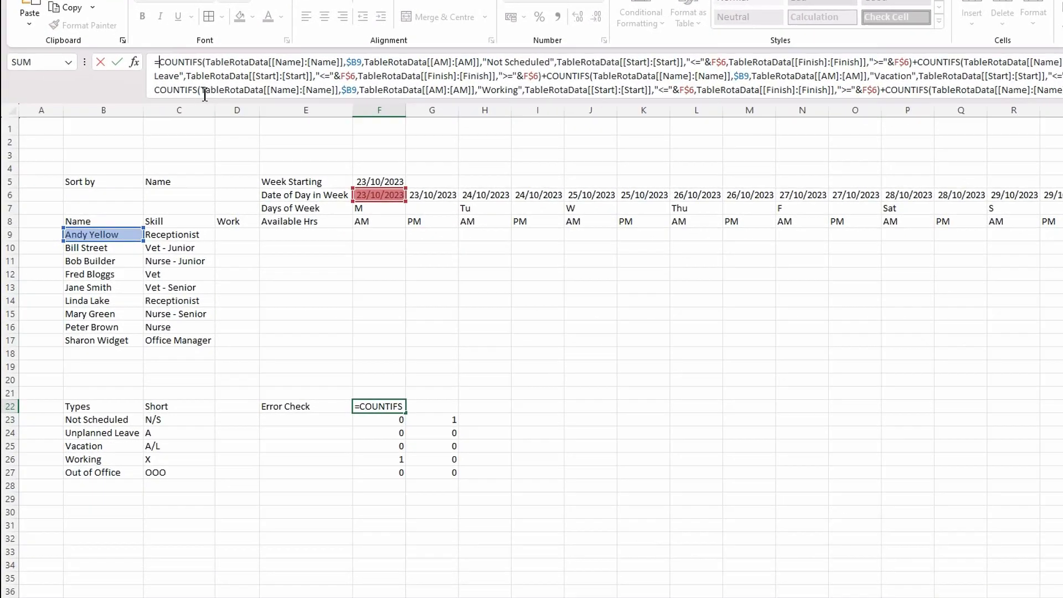
type("if")
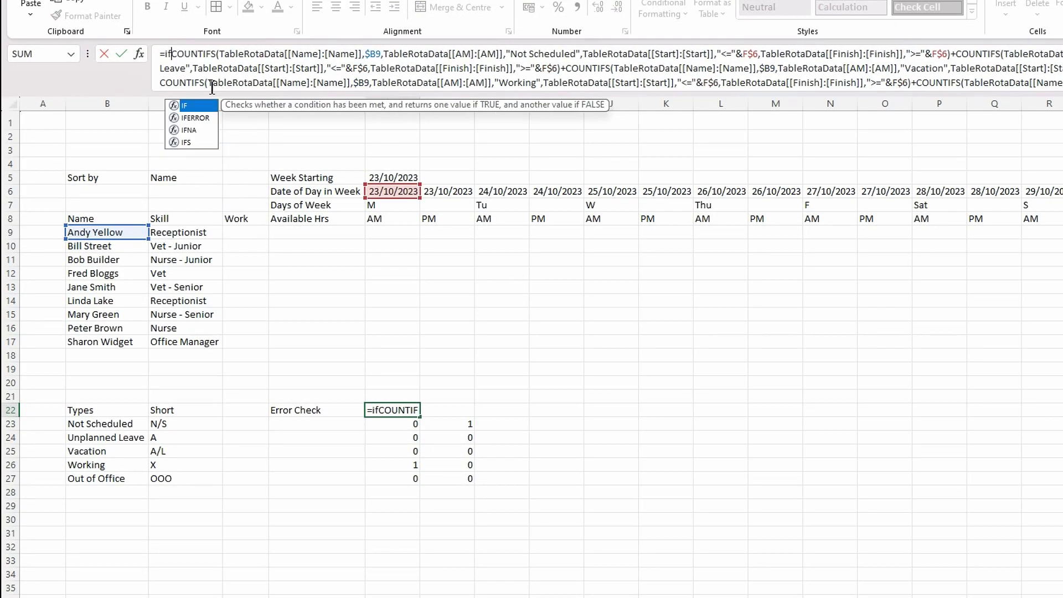
type("(")
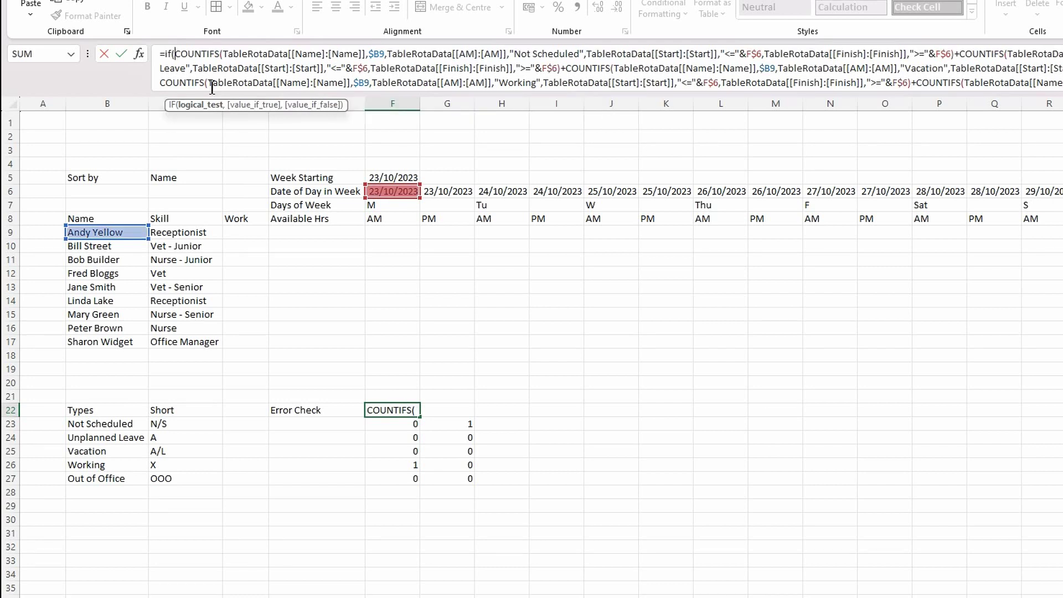
type("(")
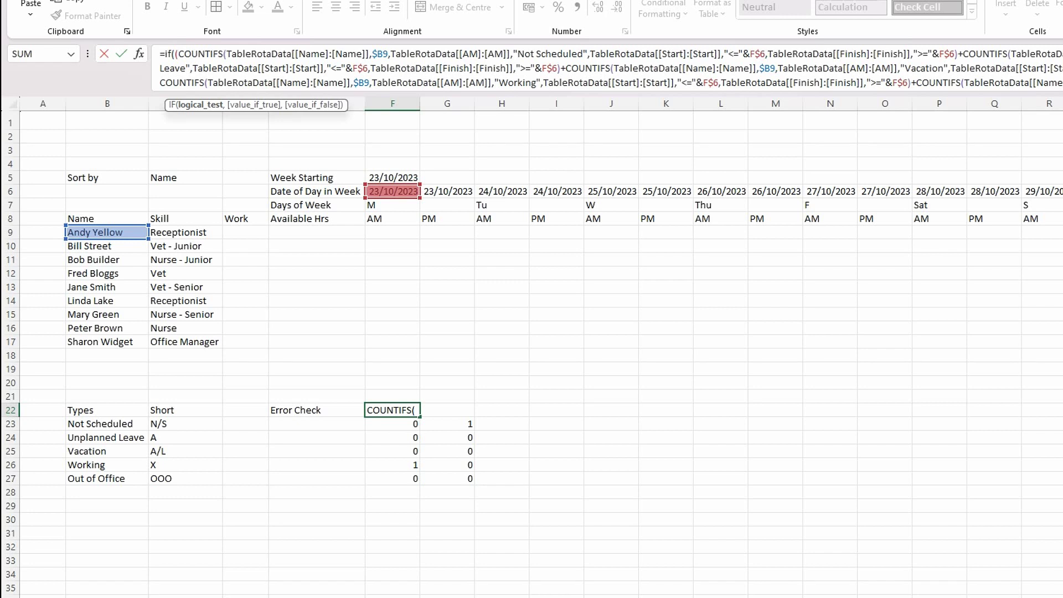
key("ctrl+End")
left_click(533, 84)
type(")>")
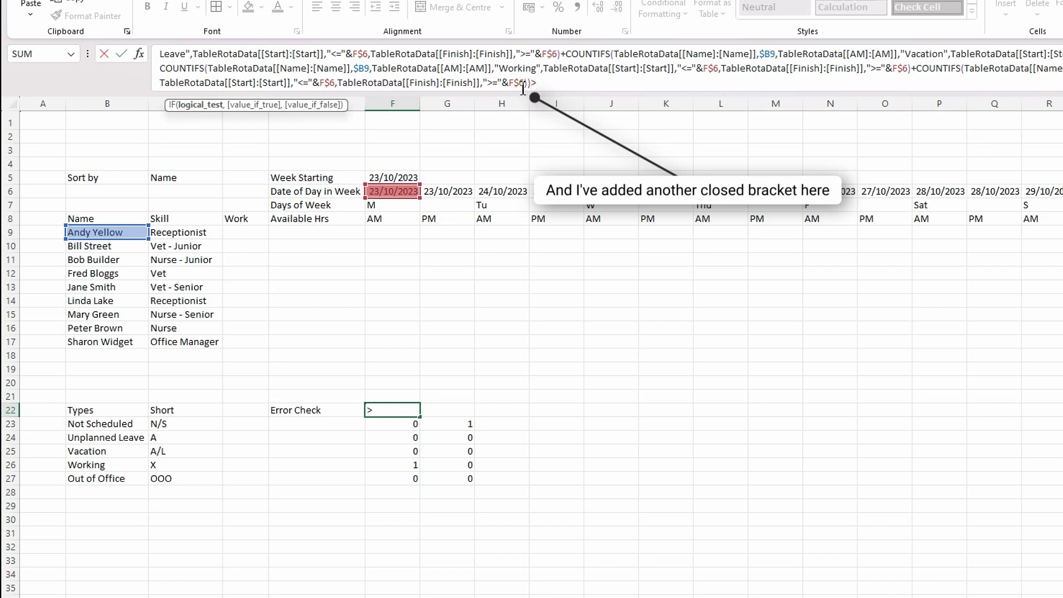
type("1,\"Error\"<")
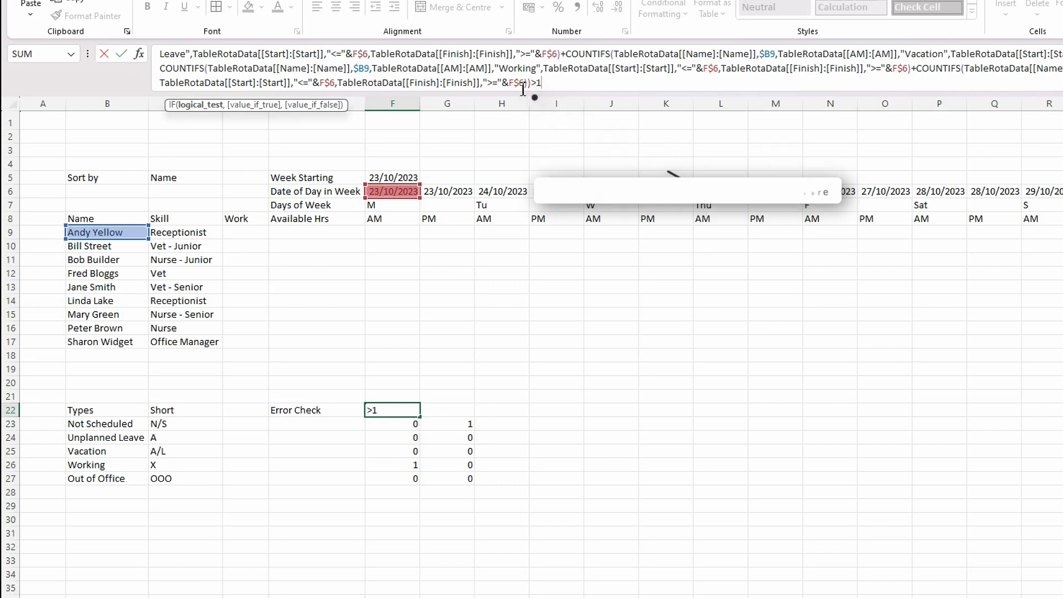
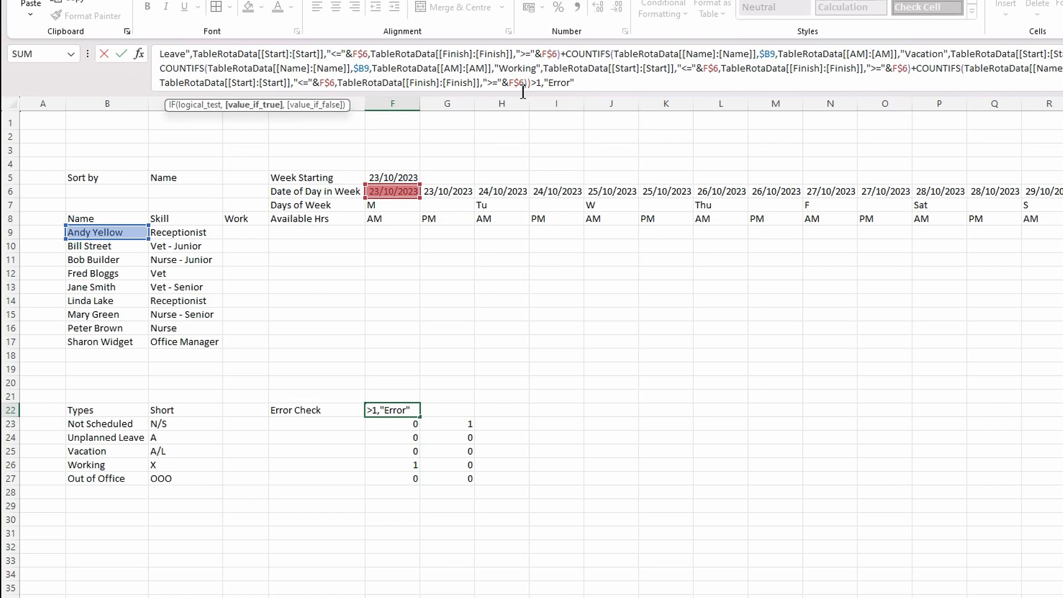
- Fix F22's Error Check formula by removing the stray '<' and closing the bracket after "Error"
type("<")
key("BackSpace")
type(")")
key("Return")
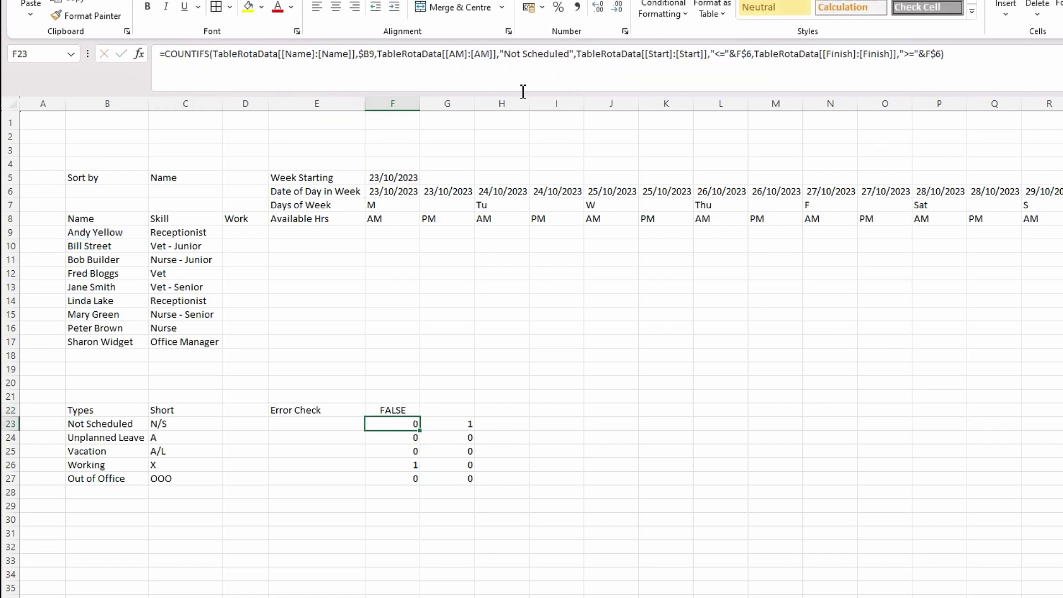
left_click(391, 409)
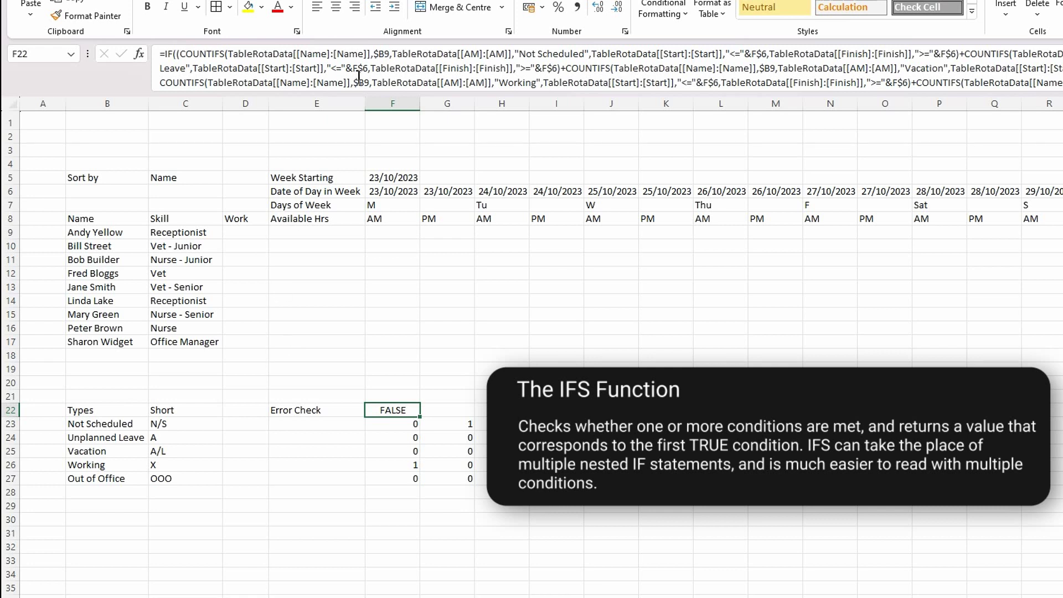
left_click(175, 56)
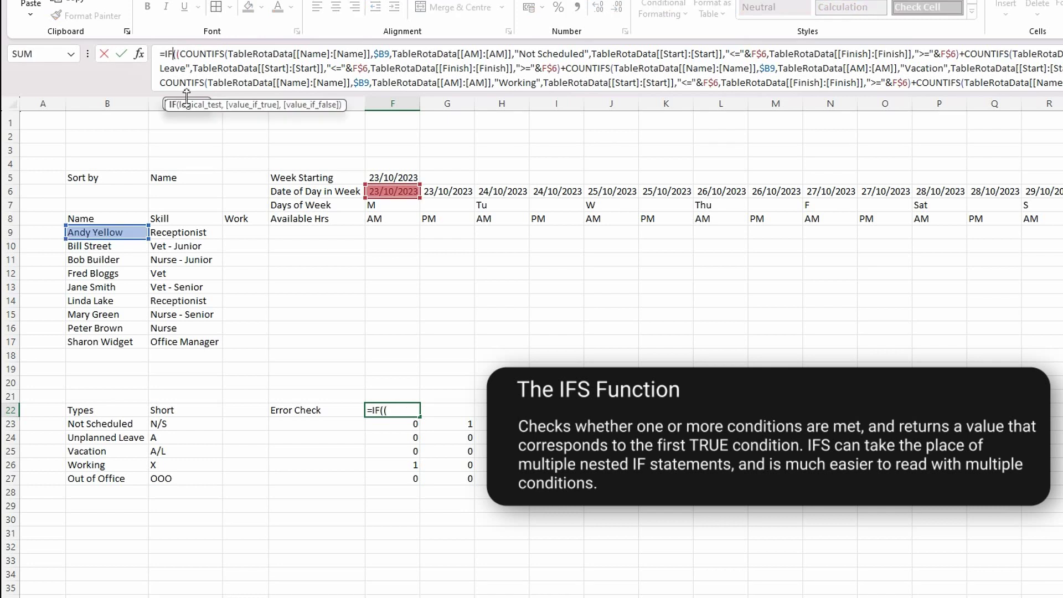
- Change F22's IF function to IFS, so the cell now shows #N/A
type("s")
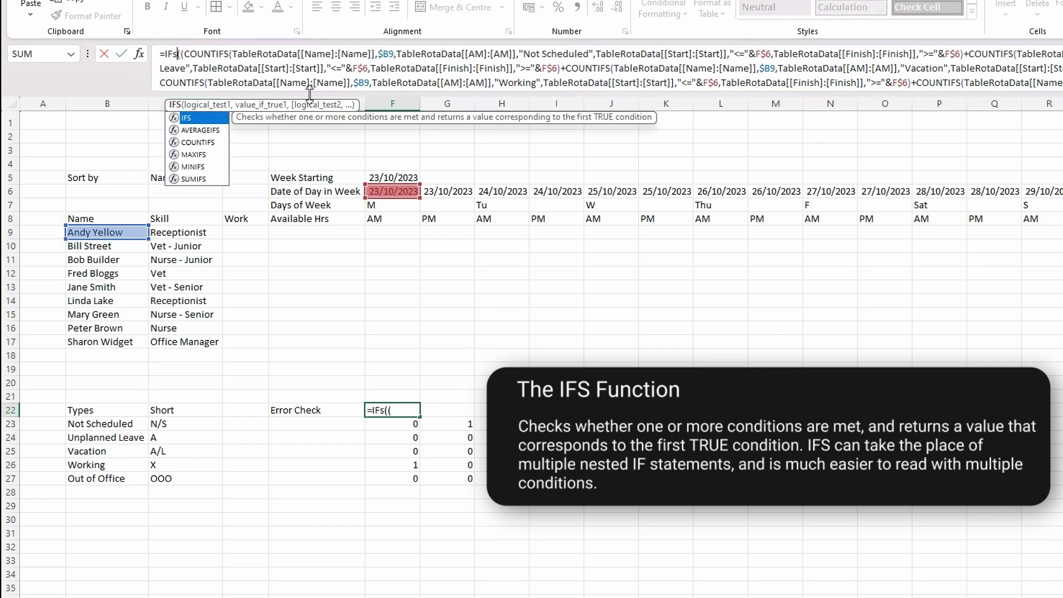
key("Return")
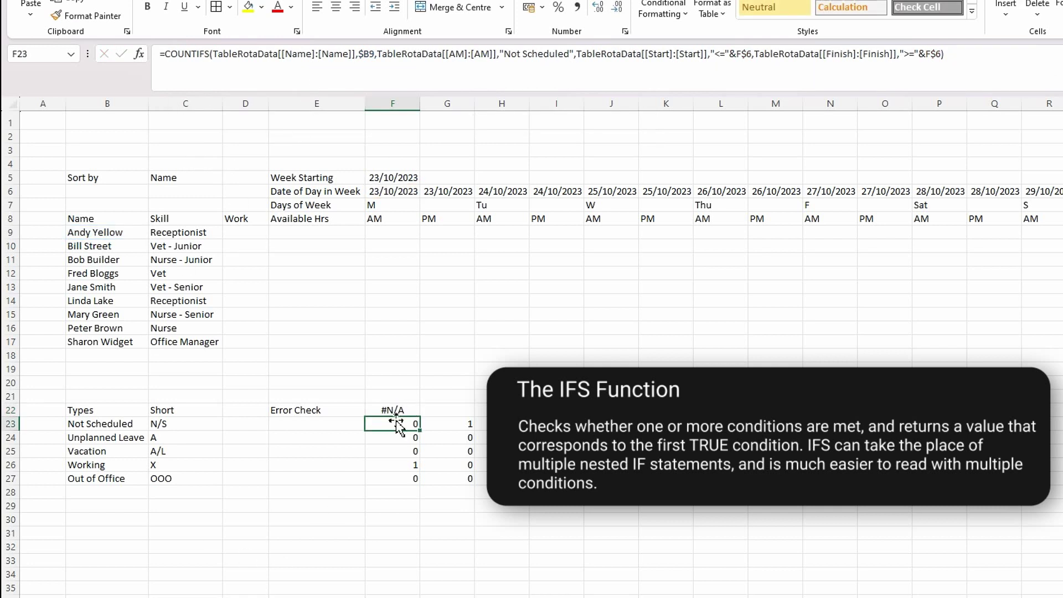
left_click(397, 411)
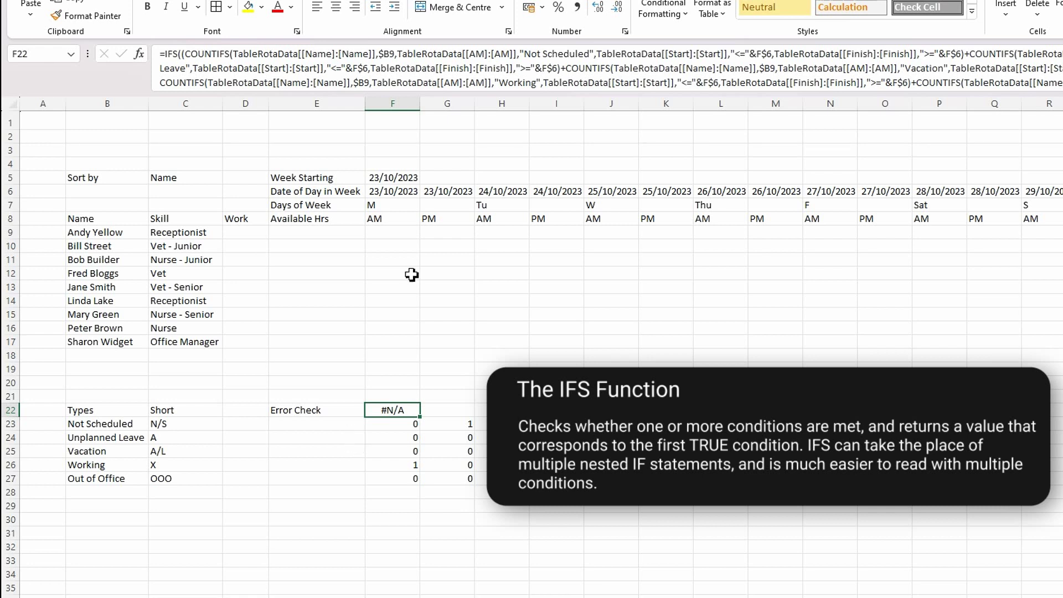
- Copy the Not Scheduled COUNTIFS formula text from F23
left_click(396, 427)
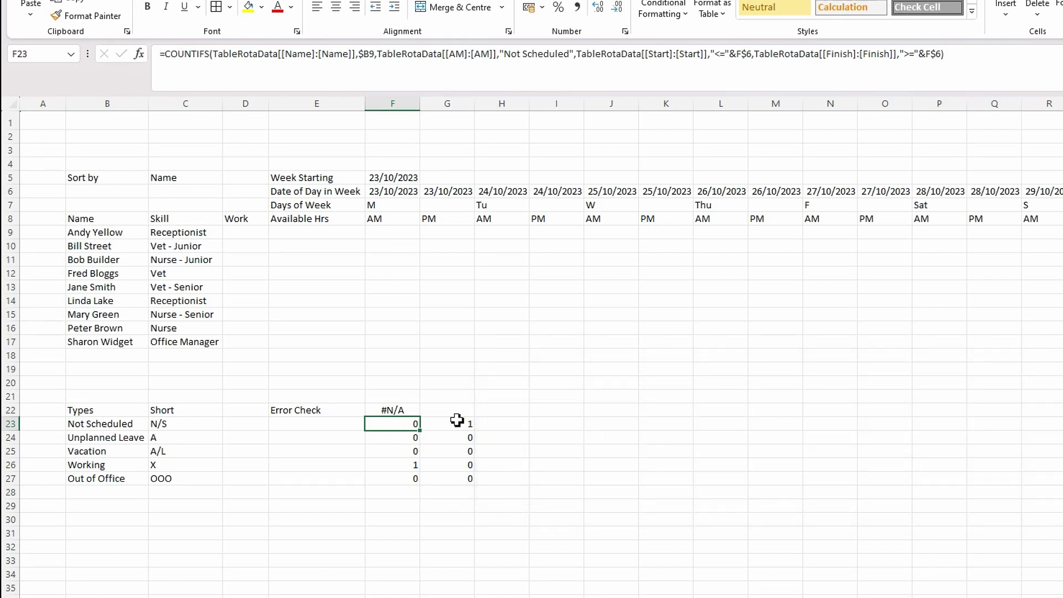
left_click_drag(944, 53, 166, 56)
key("ctrl+c")
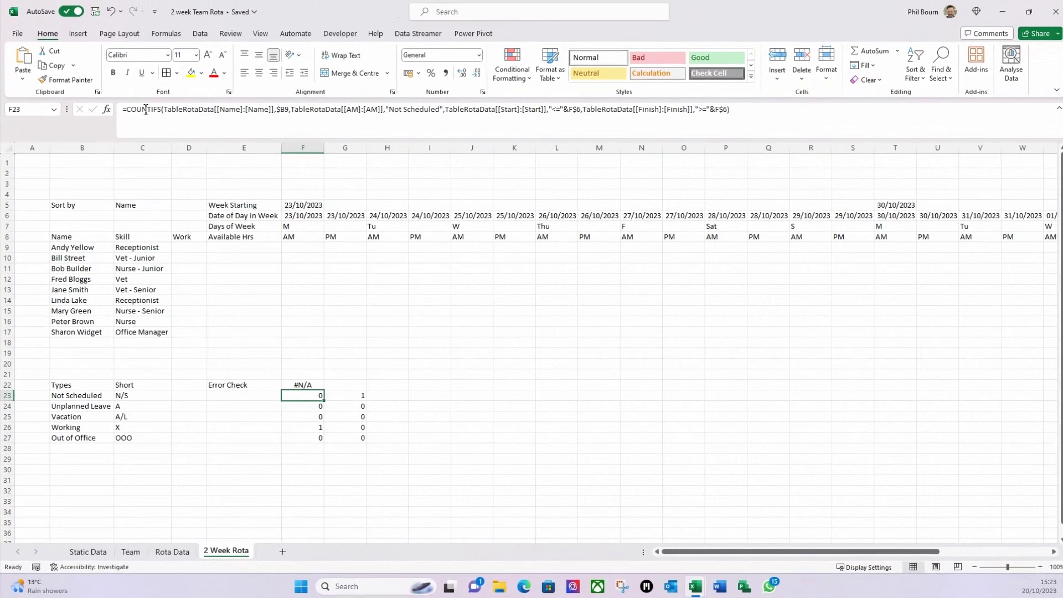
key("Escape")
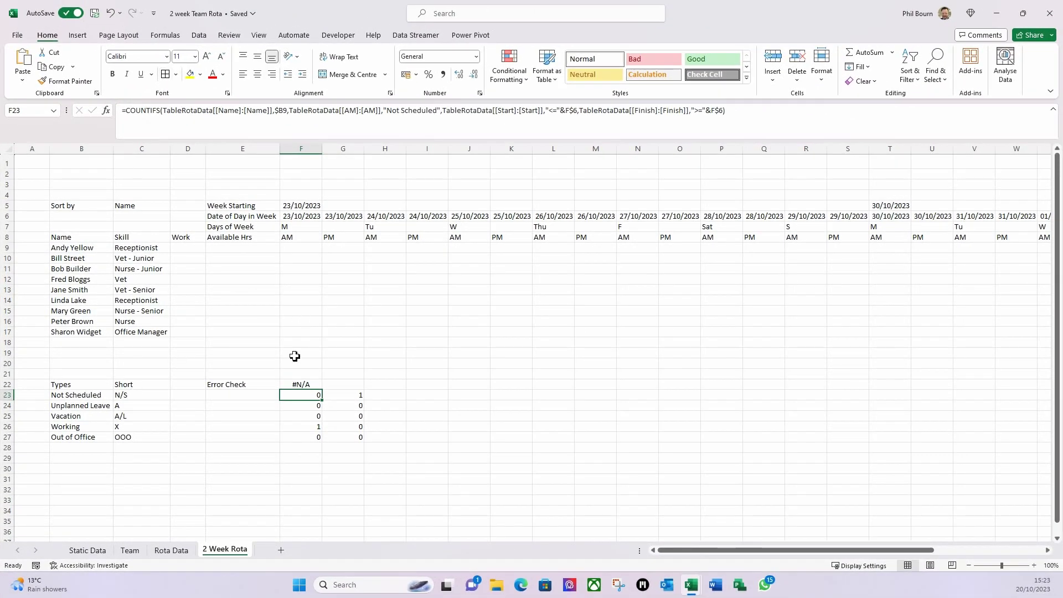
- Append the pasted Not Scheduled COUNTIFS to F22's IFS, returning "N/S" when it equals 1
left_click(300, 383)
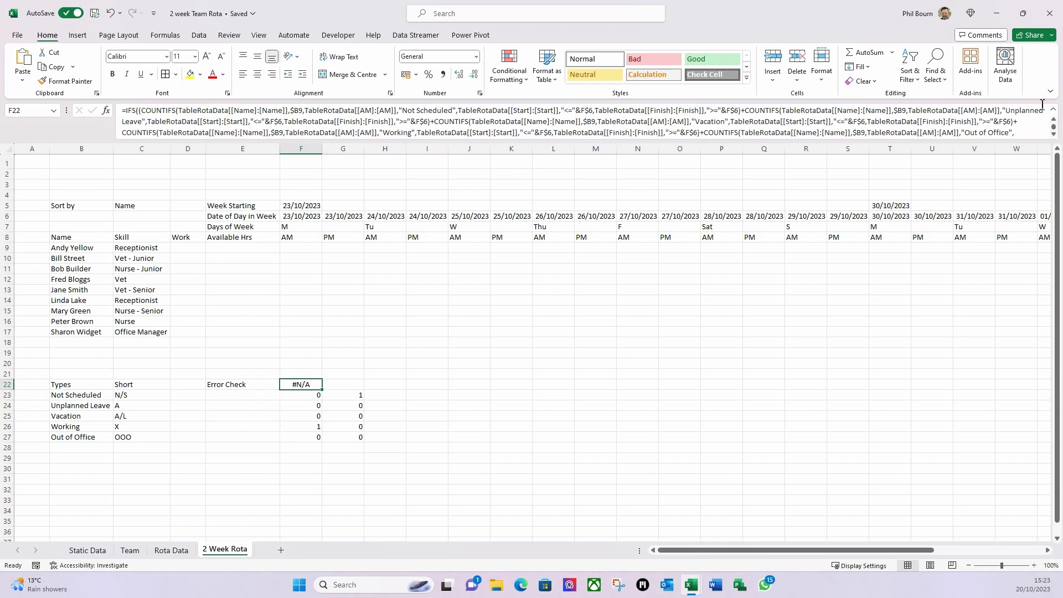
scroll(1054, 133, "down", 1)
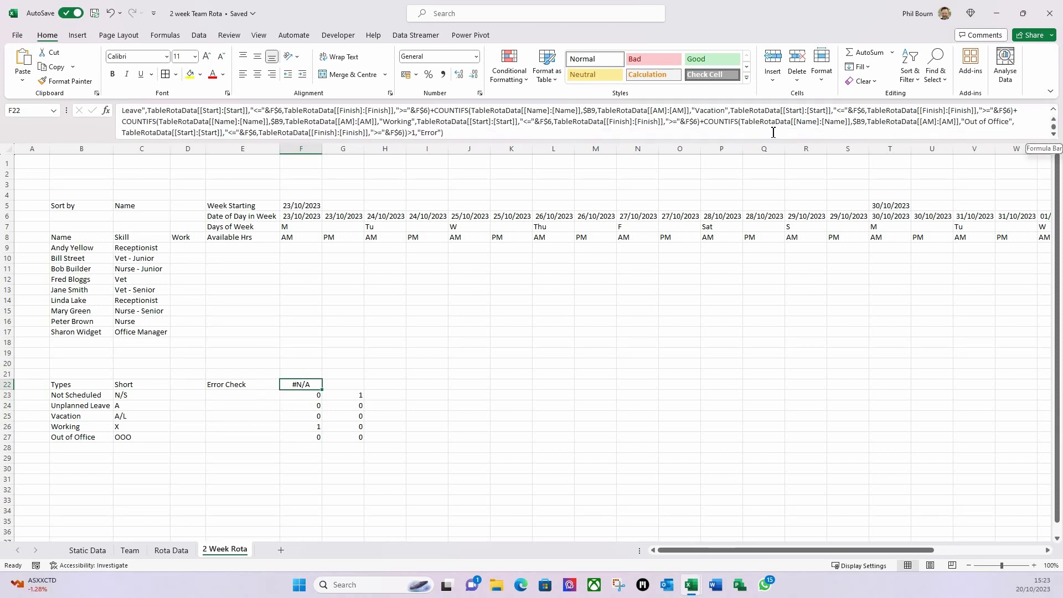
left_click(443, 133)
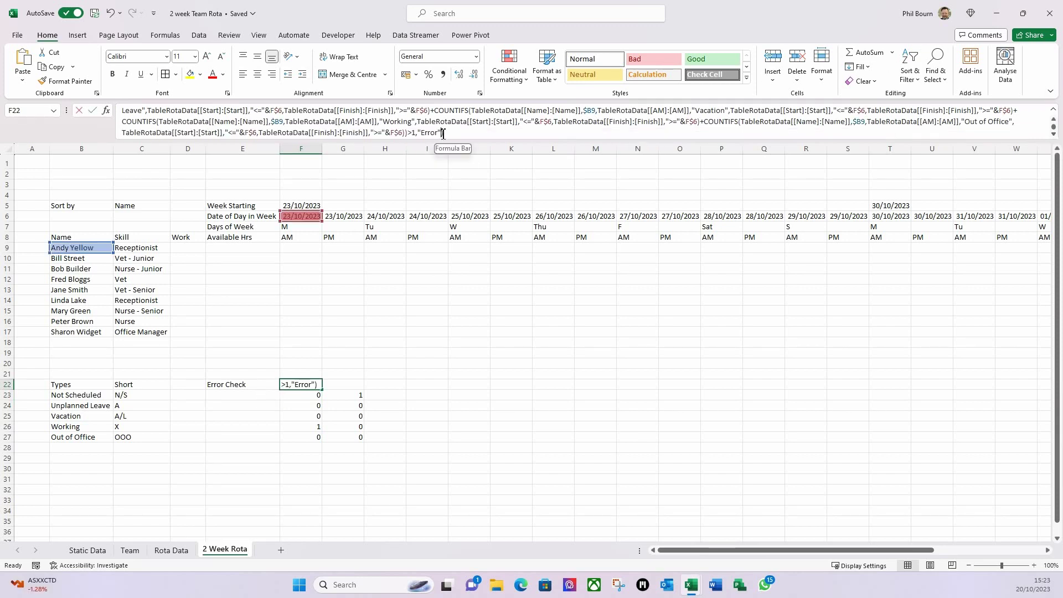
type(",")
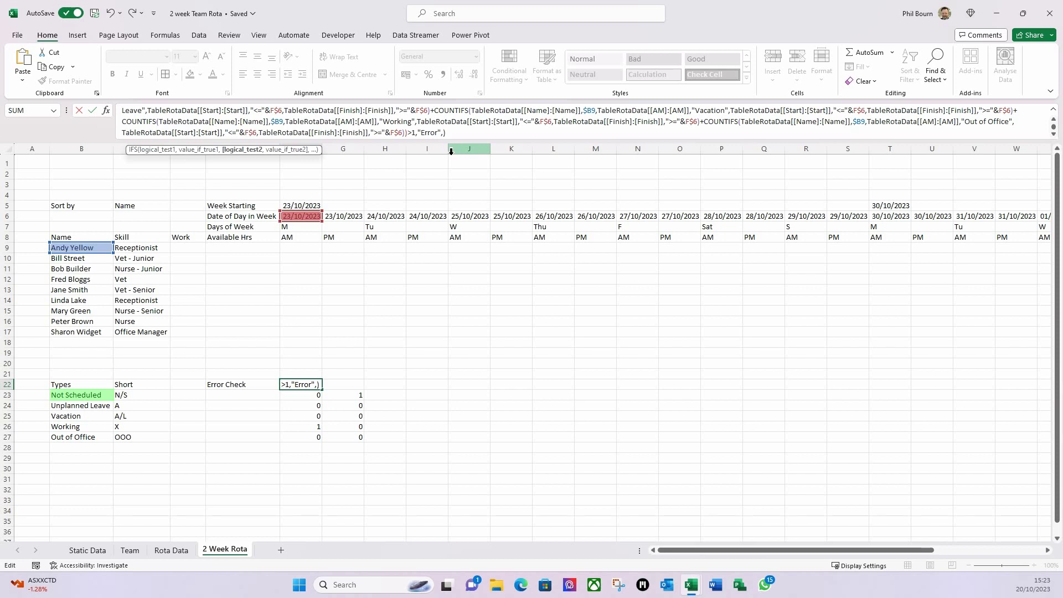
key("ctrl+v")
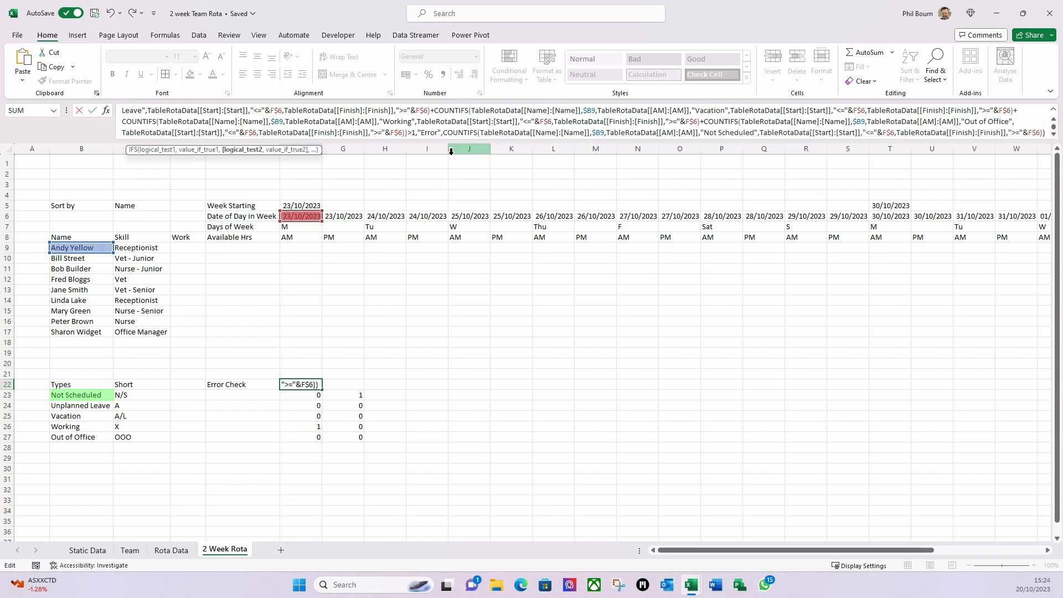
type("=1,")
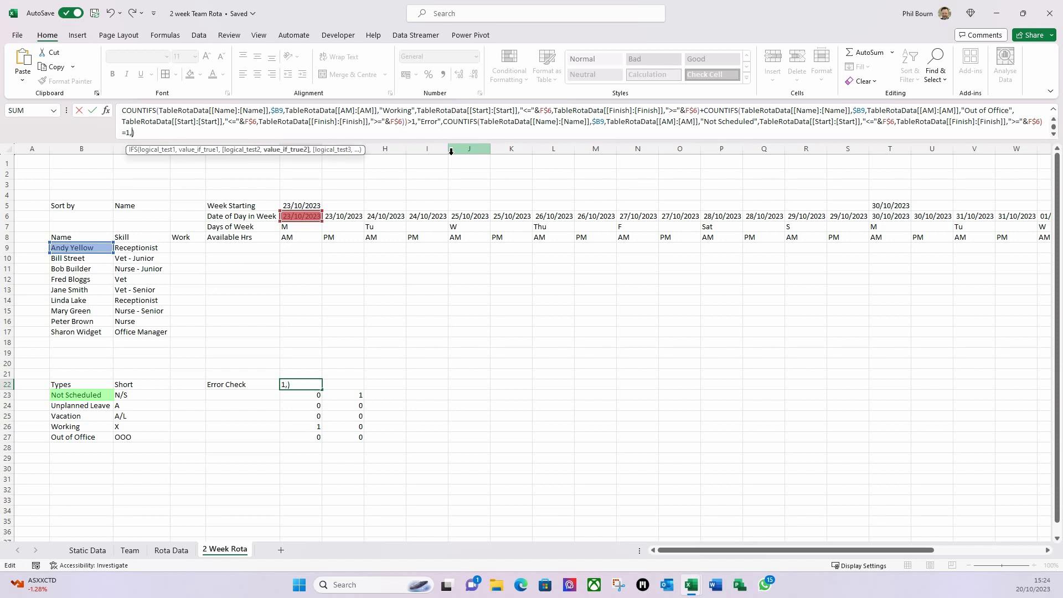
type("\"N/S\"")
key("Return")
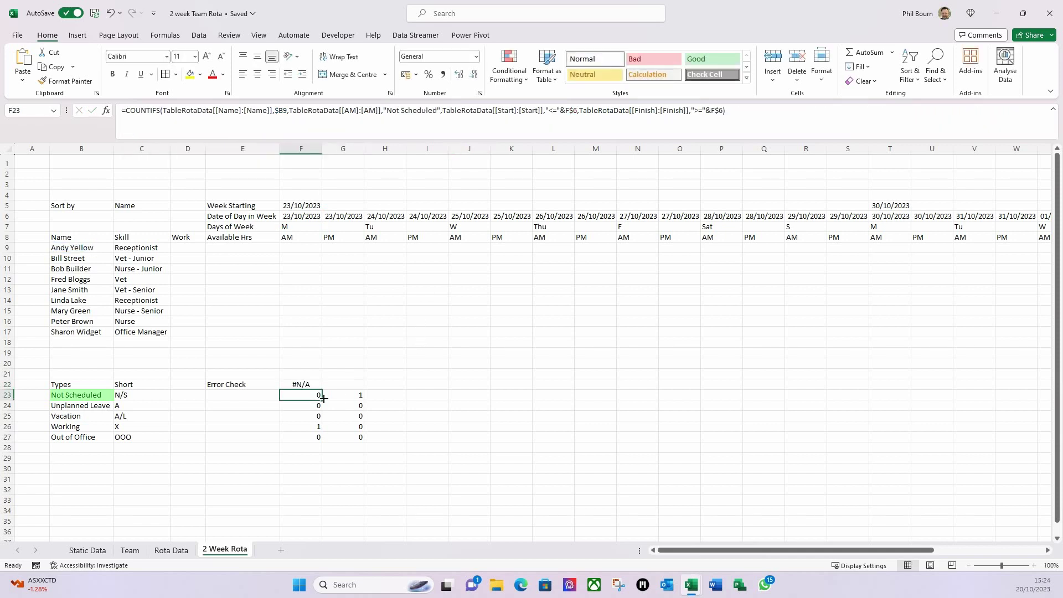
- Copy the Unplanned Leave COUNTIFS formula text from F24
left_click(306, 407)
left_click_drag(742, 111, 386, 111)
left_click_drag(294, 84, 133, 98)
key("ctrl+c")
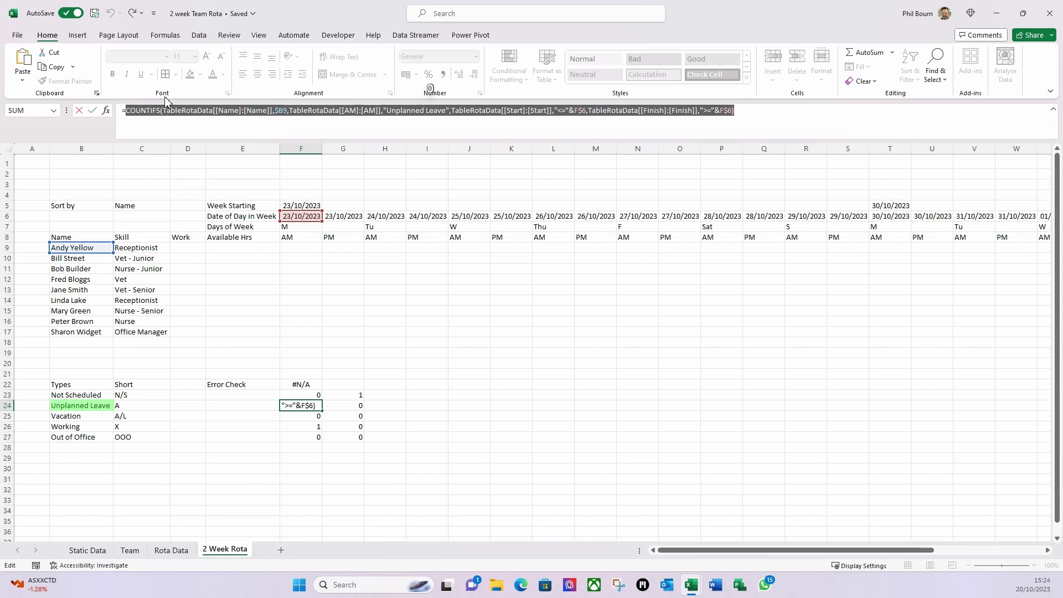
key("Escape")
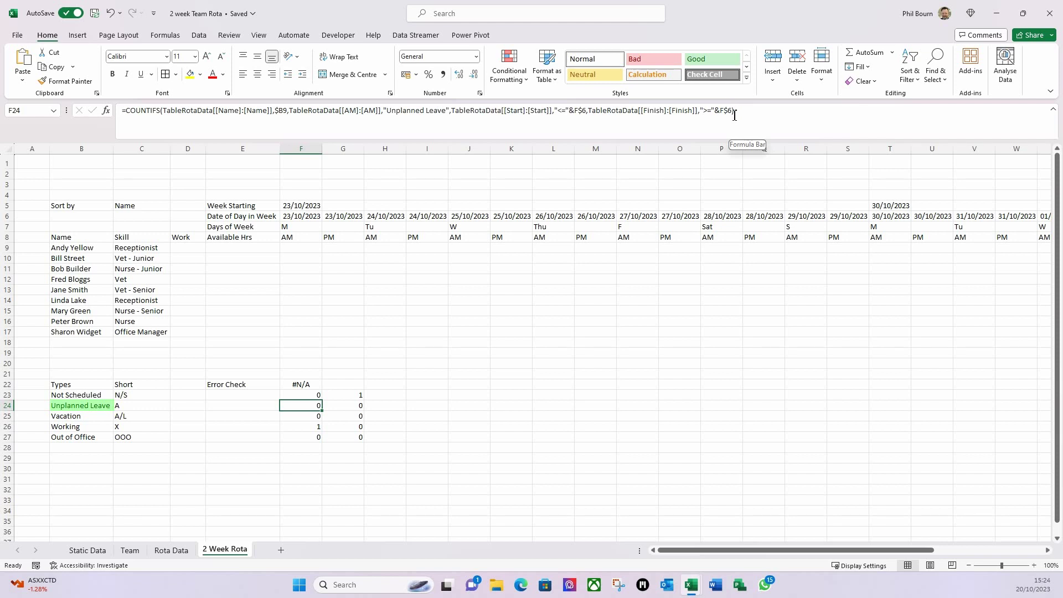
- Append the Unplanned Leave COUNTIFS to F22's IFS, returning "A" when it equals 1
left_click(305, 387)
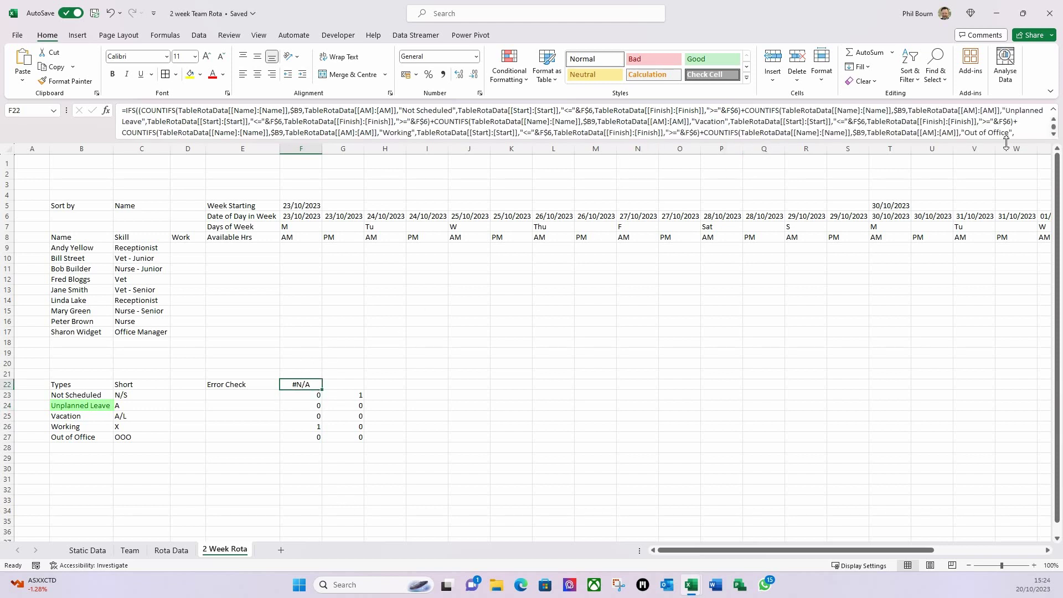
scroll(1051, 136, "down", 2)
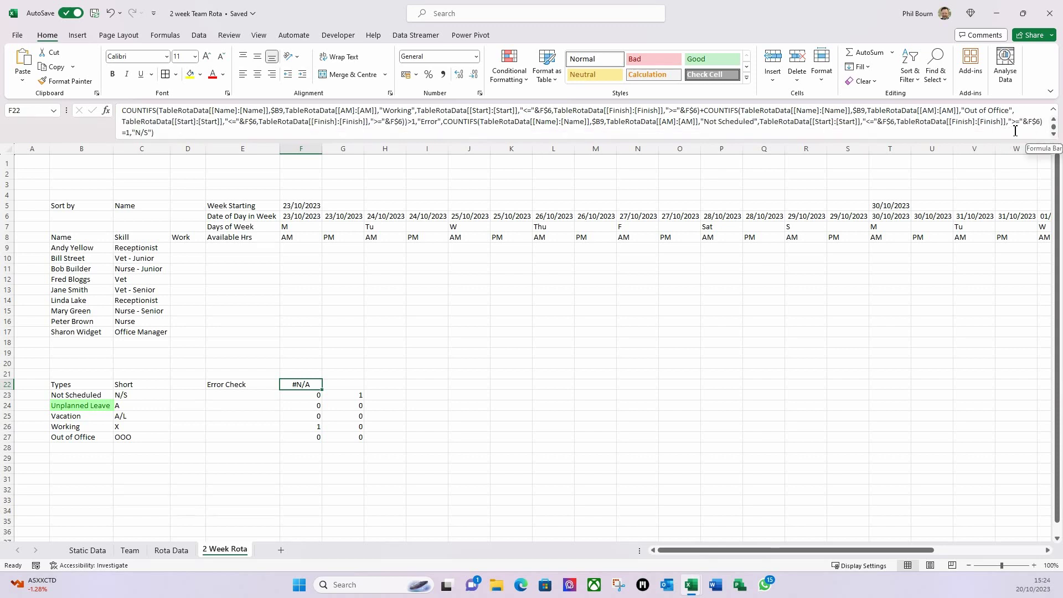
left_click(1042, 123)
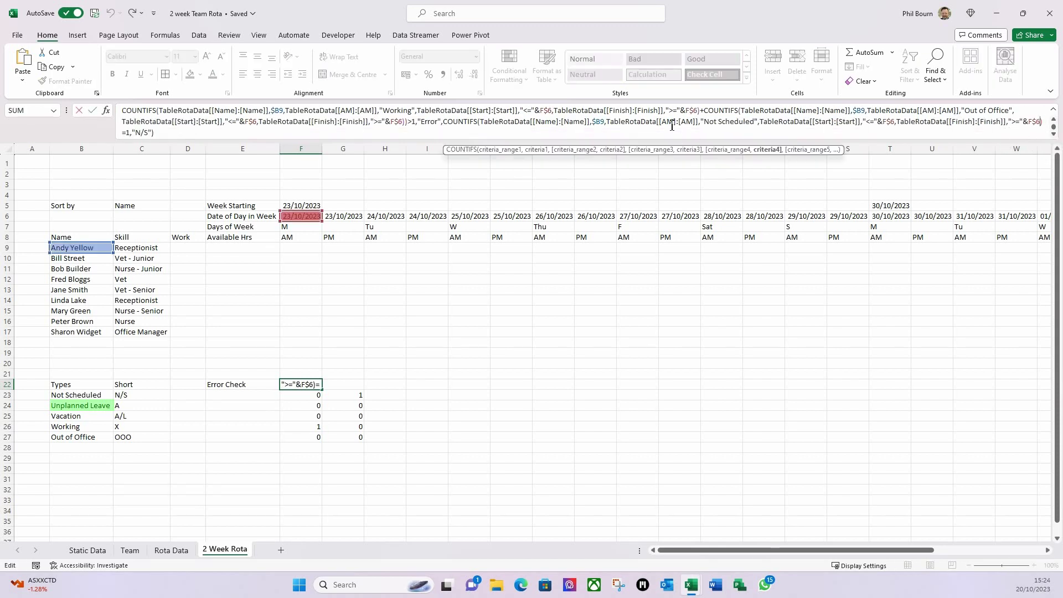
left_click(156, 133)
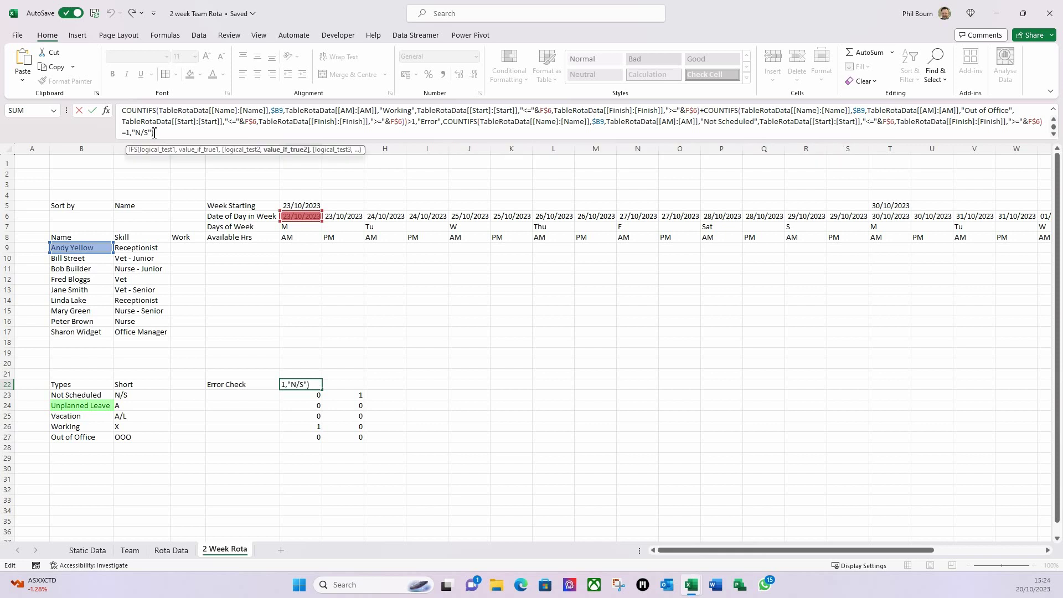
type(",")
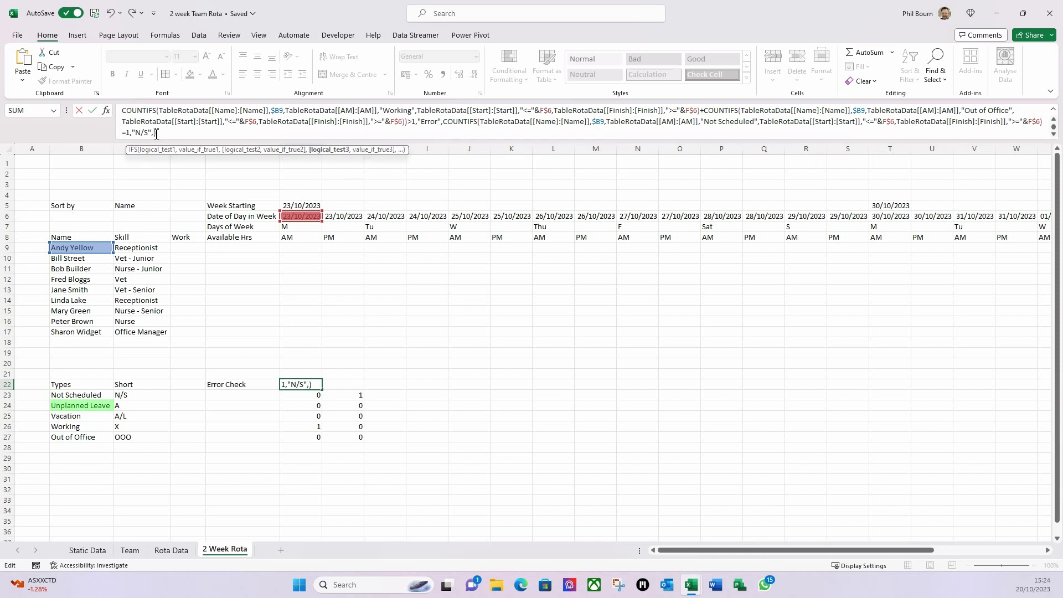
key("ctrl+v")
type("=1")
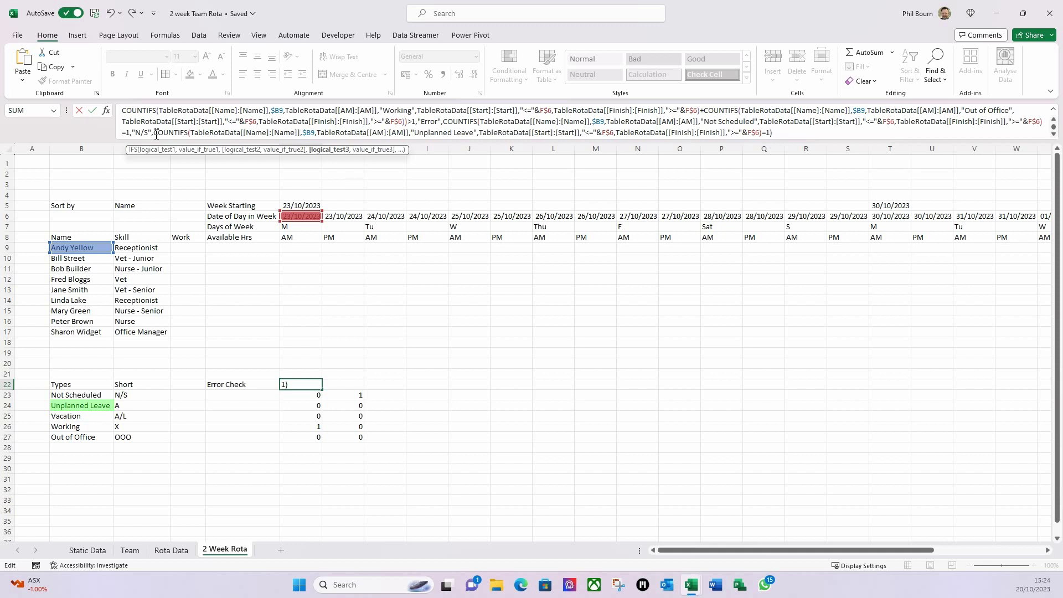
type(",")
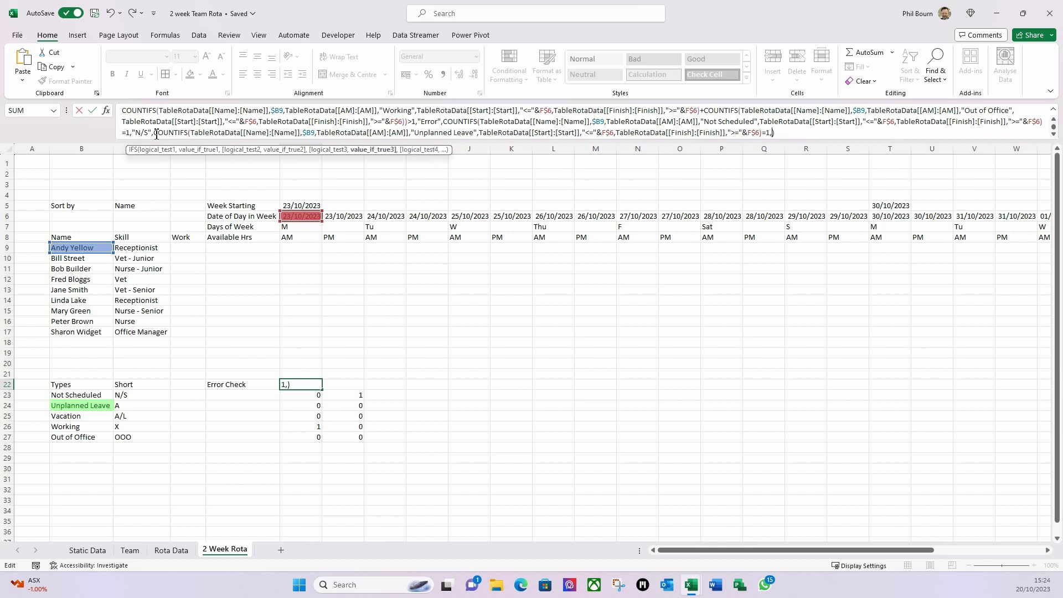
type("\"A\"")
key("Return")
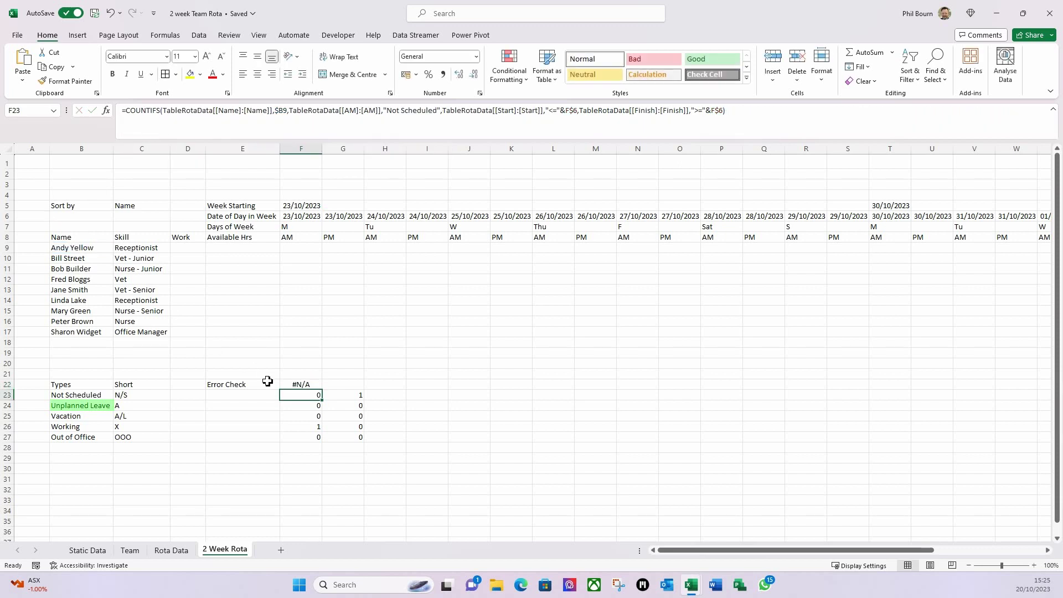
left_click(310, 417)
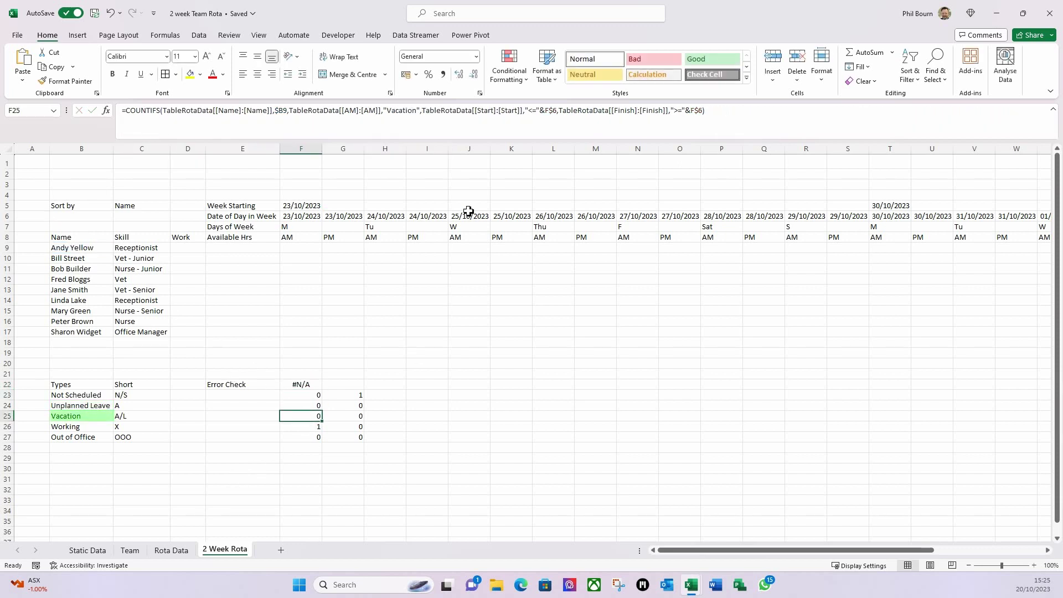
- Copy F25's Vacation COUNTIFS into F22's IFS as a test returning "A/L" when it equals 1
left_click_drag(727, 111, 129, 118)
key("ctrl+c")
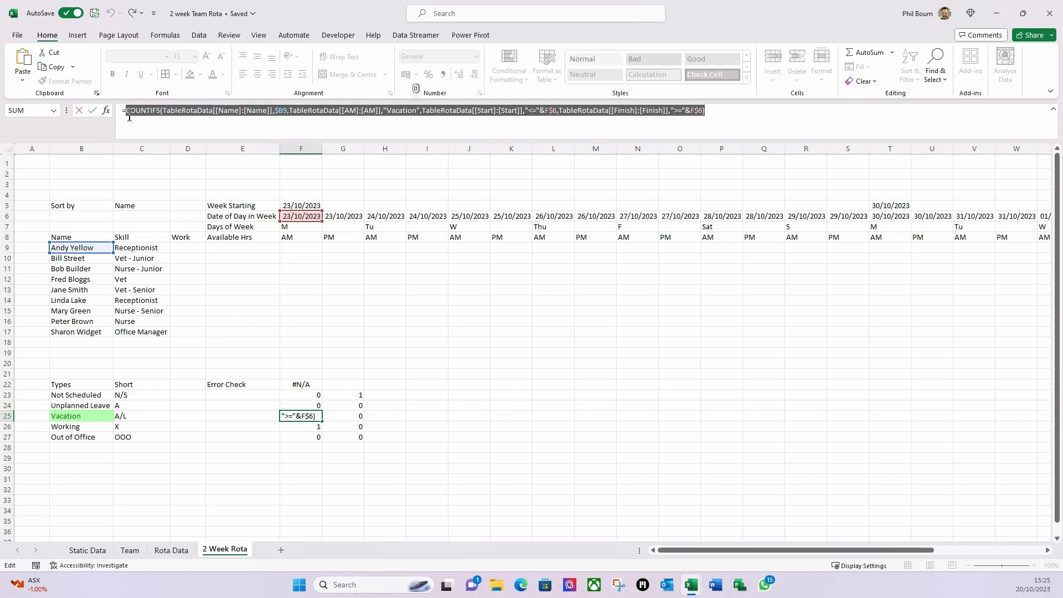
key("Escape")
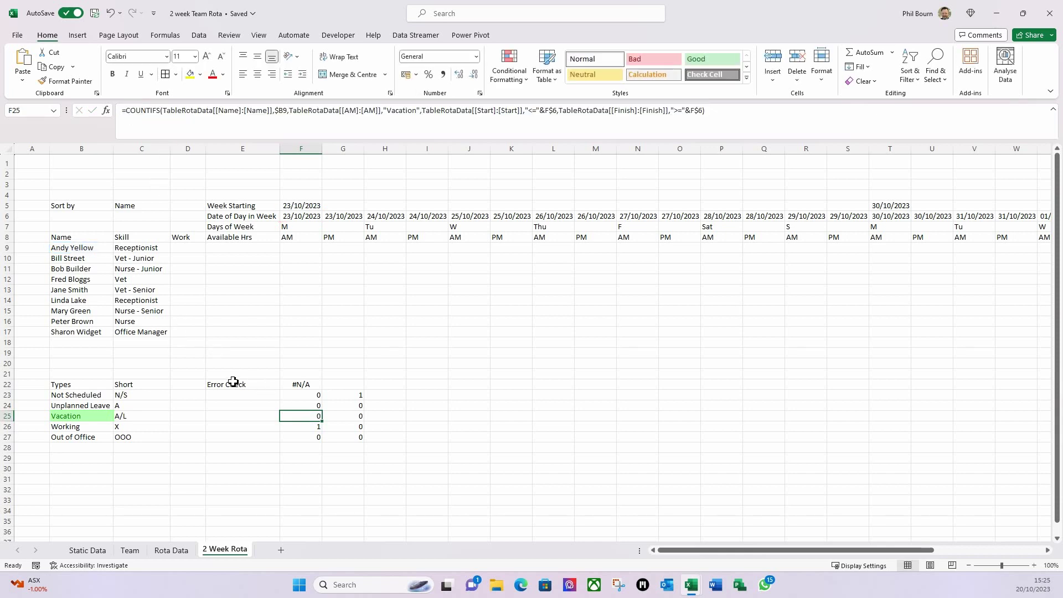
left_click(301, 385)
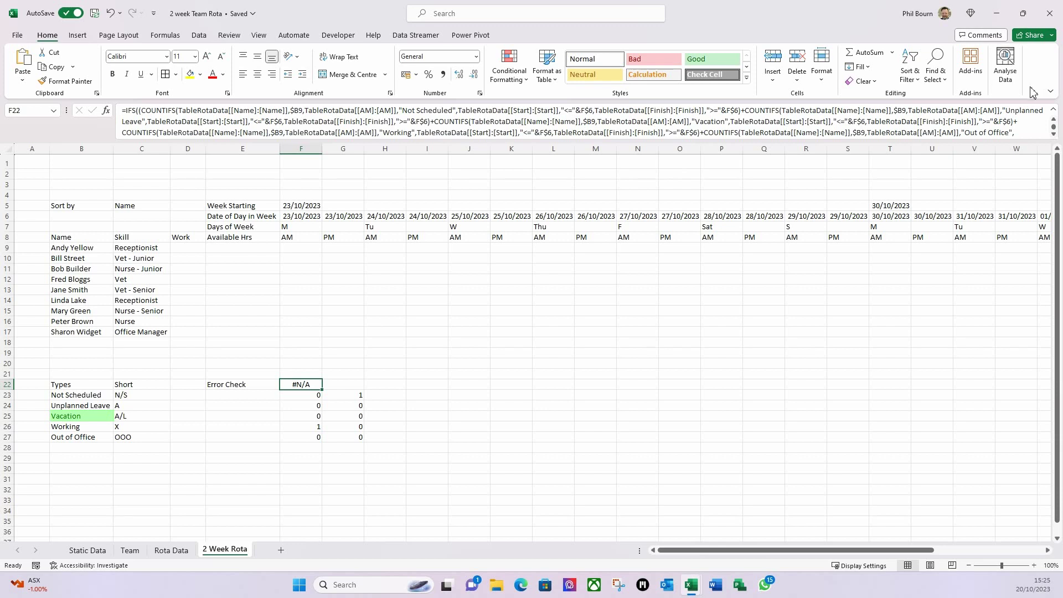
left_click(1054, 136)
left_click(1055, 136)
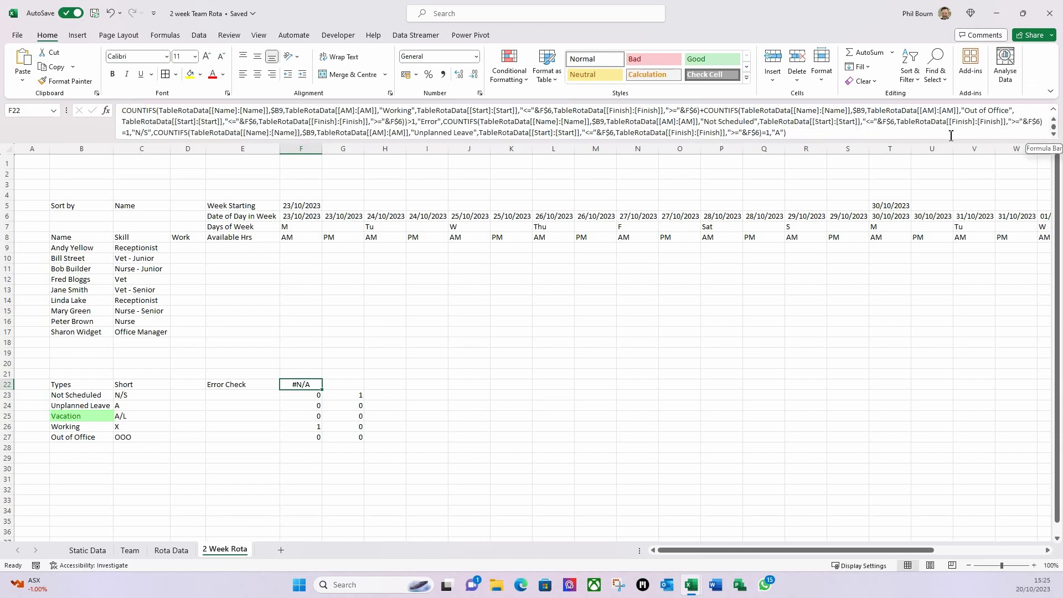
left_click(790, 137)
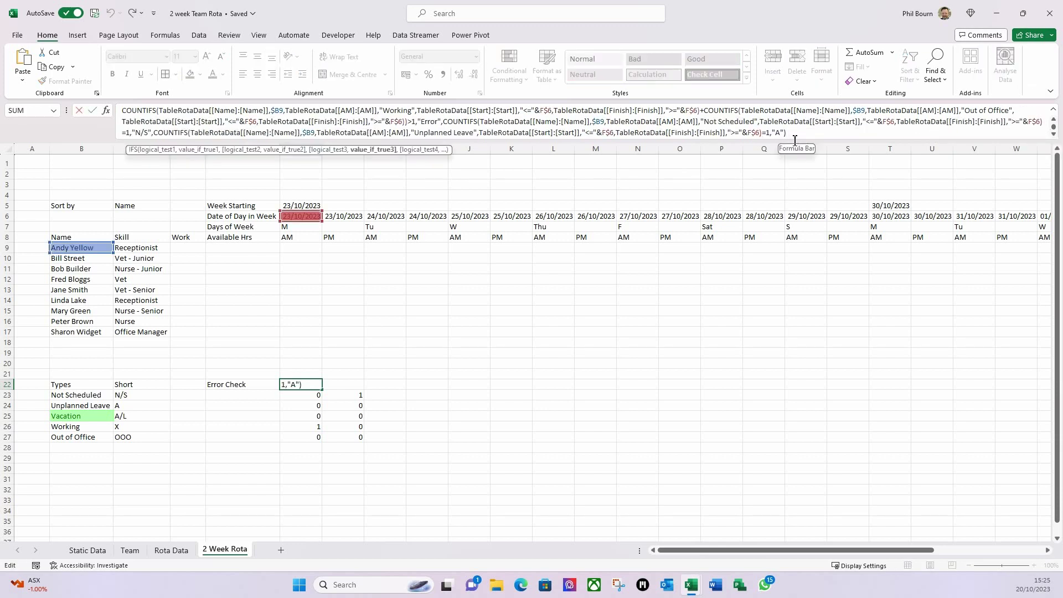
type(",")
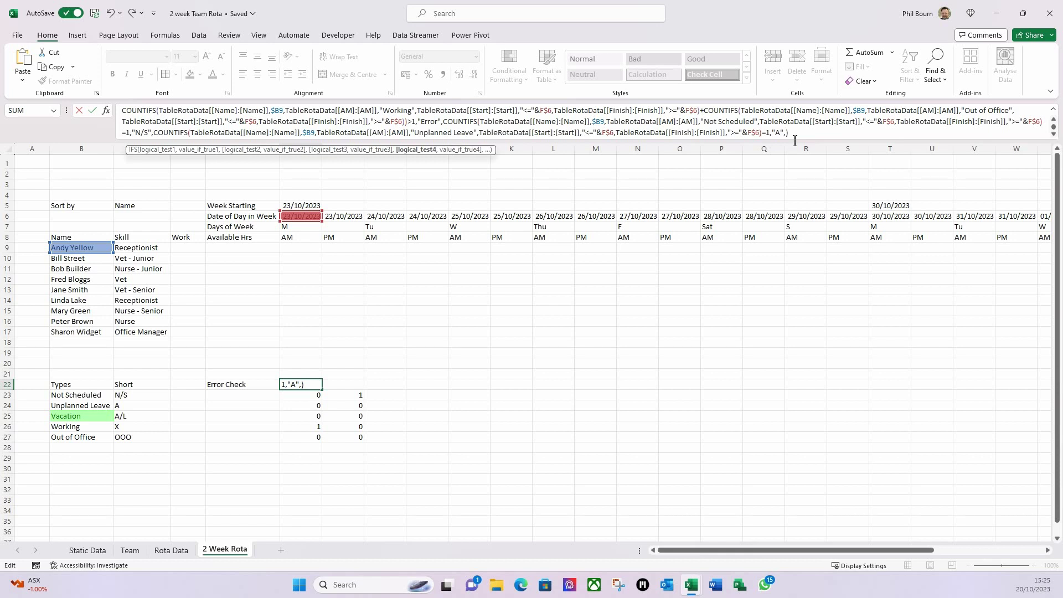
key("ctrl+v")
type("=1,")
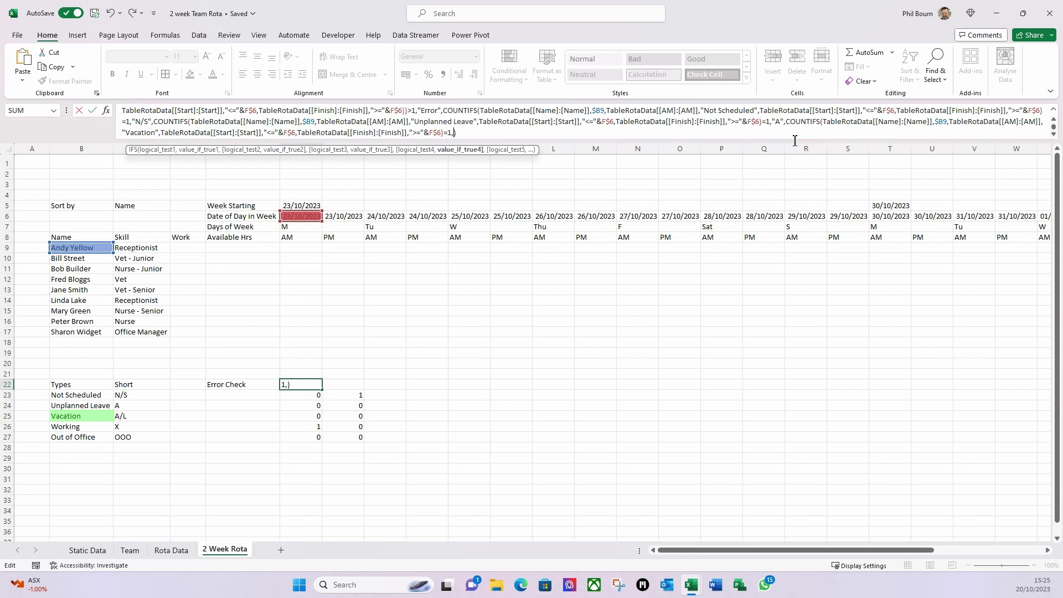
type("\"A/L\"")
key("Return")
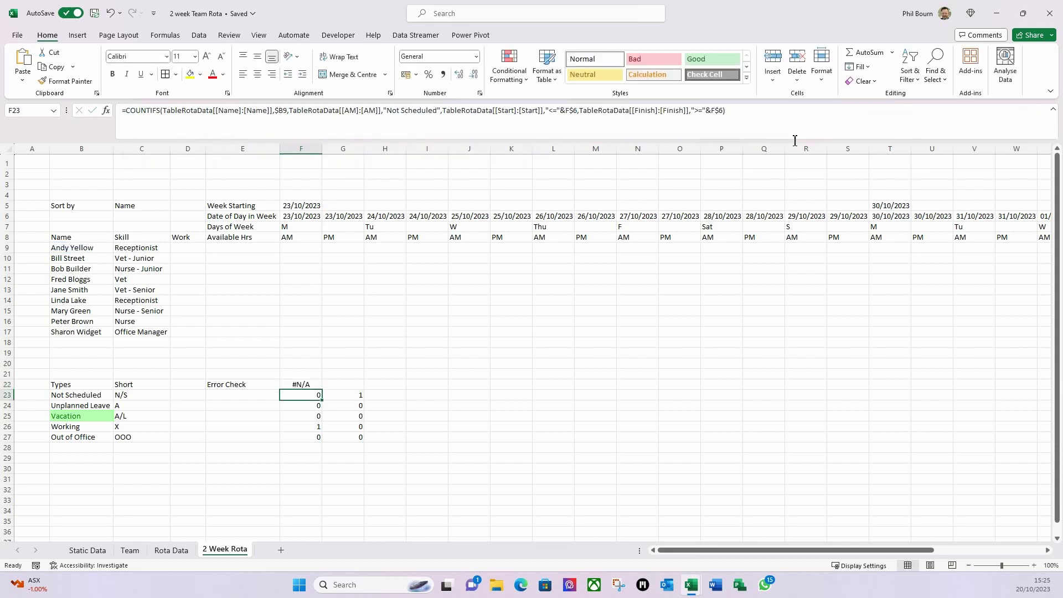
left_click(313, 431)
- Copy F26's Working COUNTIFS into F22's IFS as a test returning "X" when it equals 1
left_click_drag(712, 110, 126, 110)
key("ctrl+c")
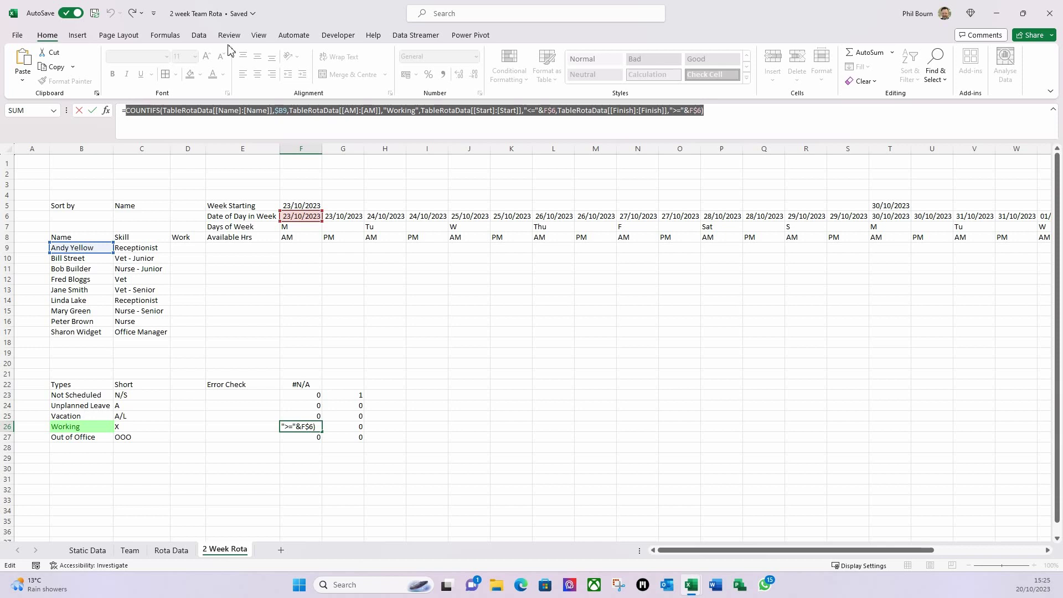
key("Escape")
left_click(294, 384)
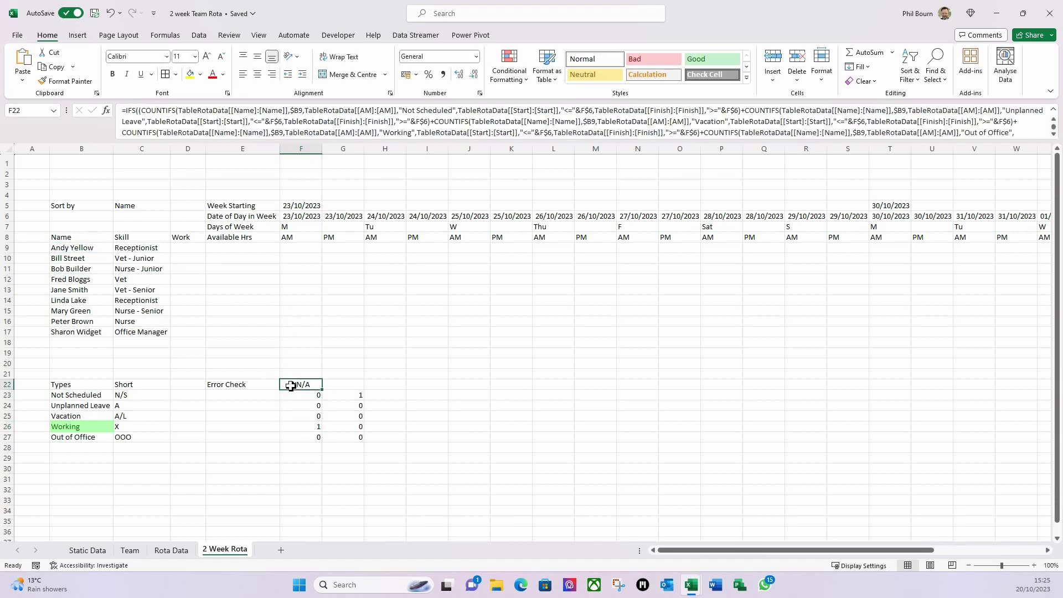
left_click(1054, 134)
left_click(1054, 134)
left_click(1053, 134)
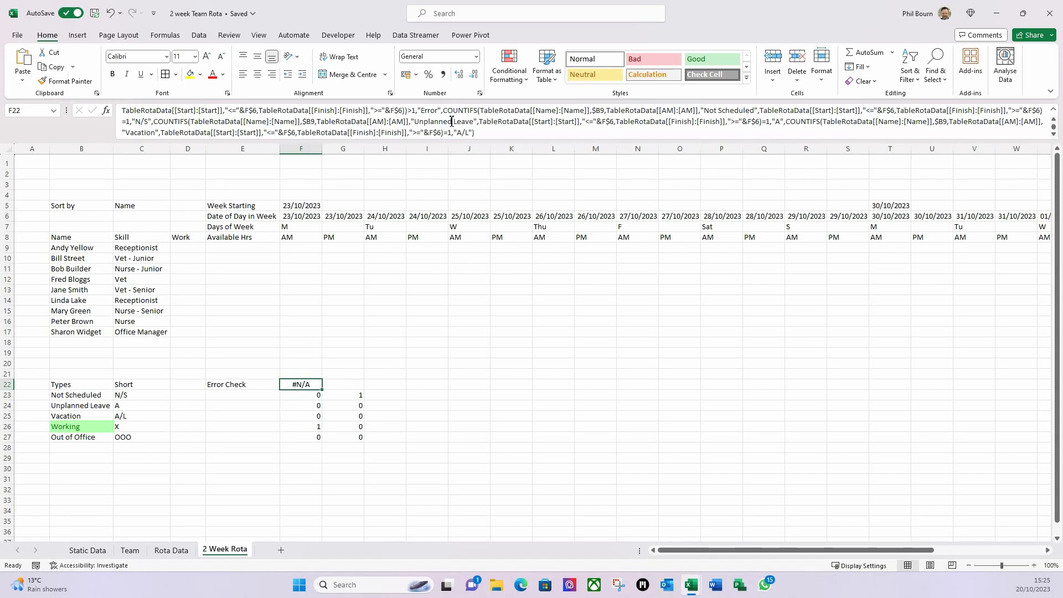
left_click(471, 133)
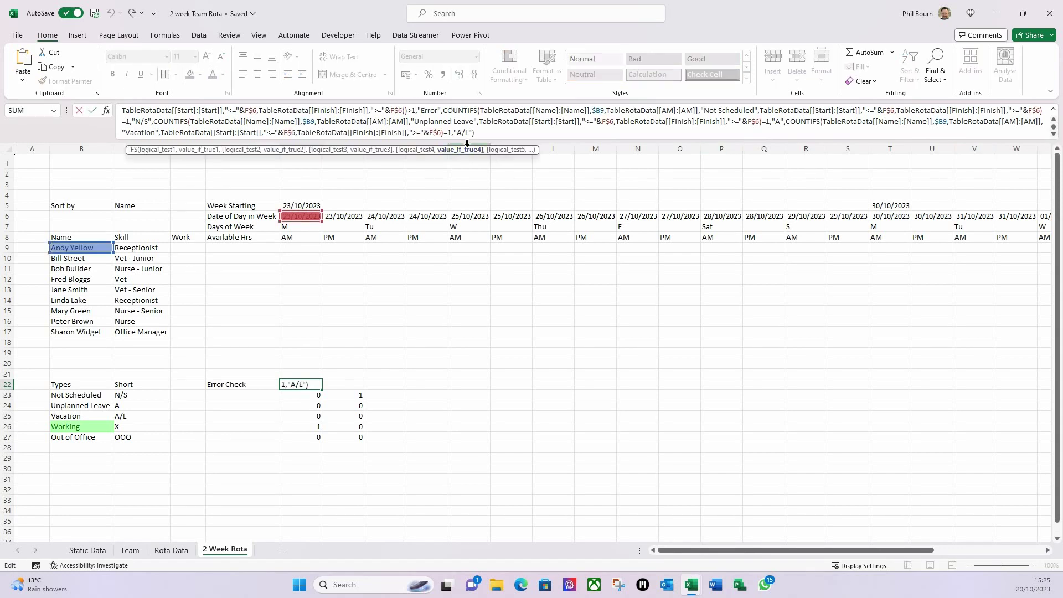
type(",")
key("ctrl+v")
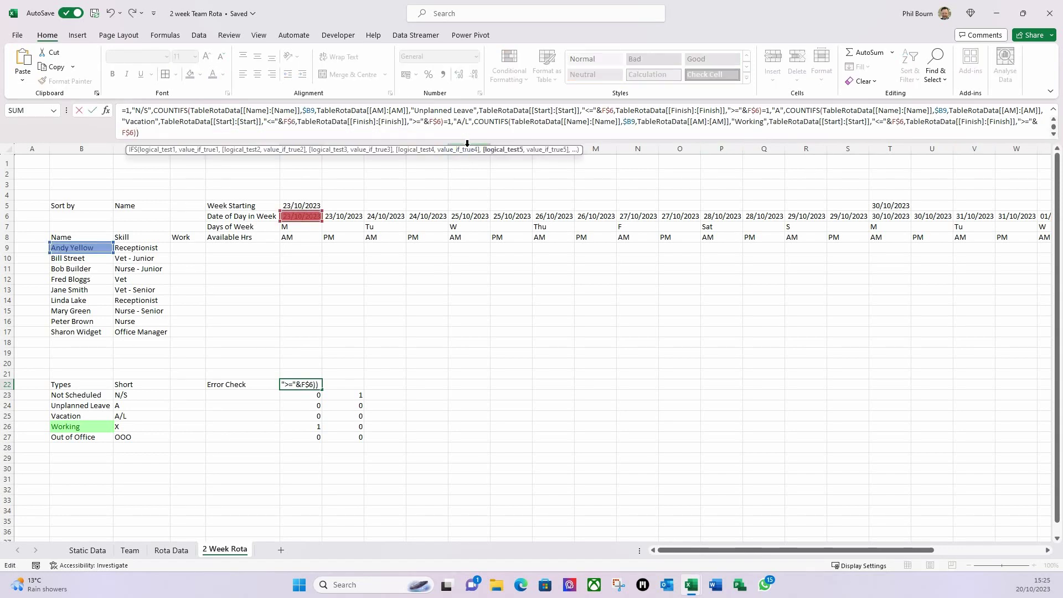
type("=1,\"X")
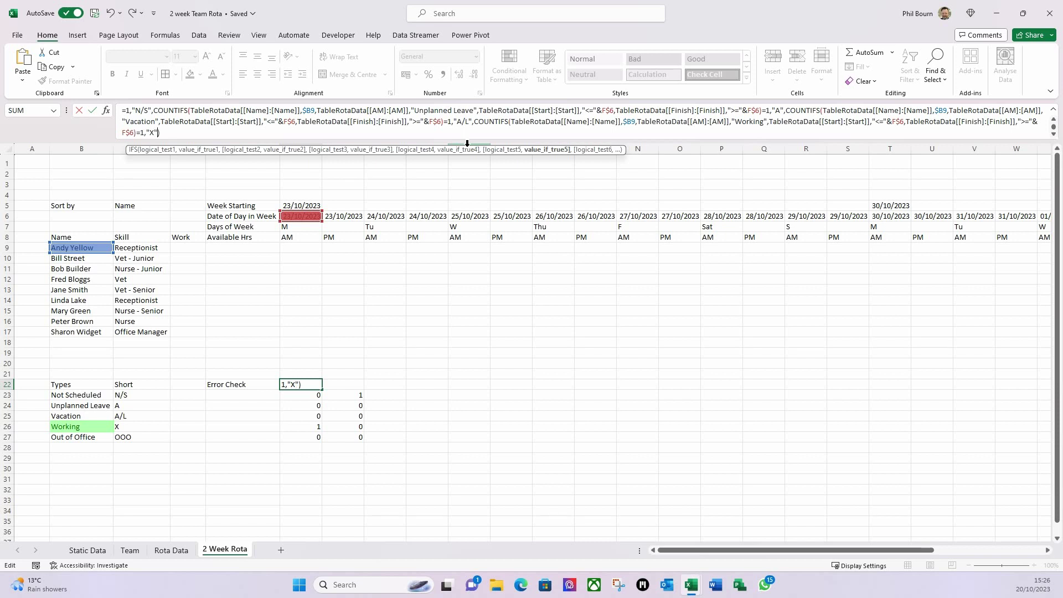
key("Return")
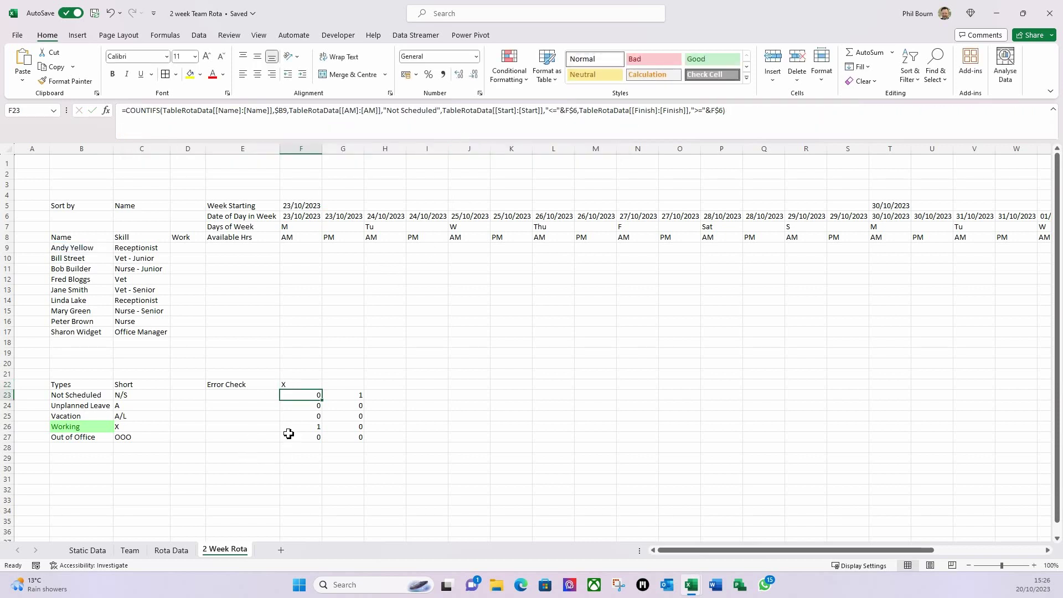
left_click(297, 388)
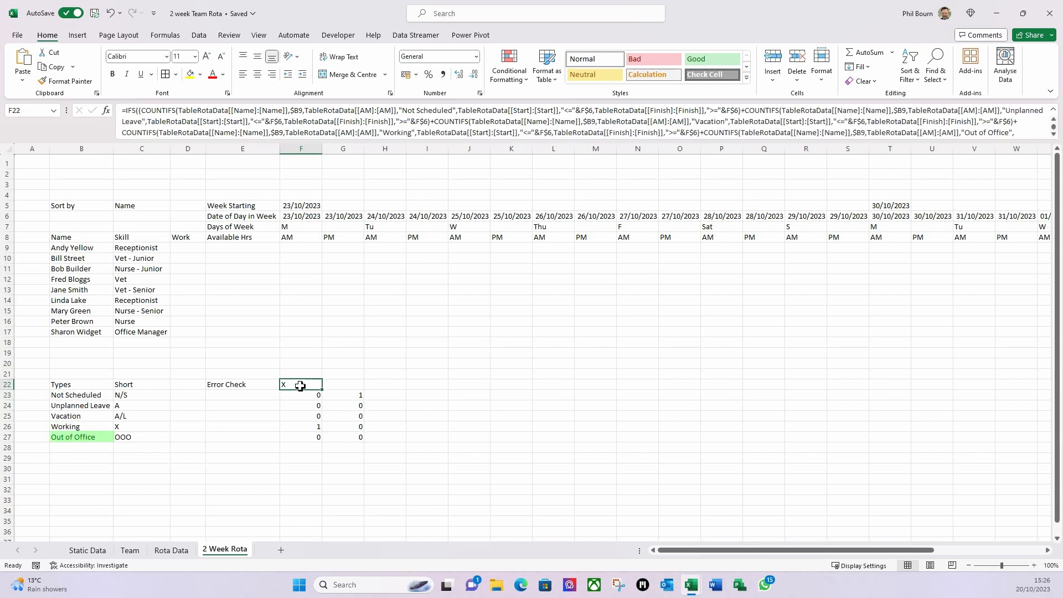
- Copy F27's Out of Office COUNTIFS into F22's IFS as a final test returning "OOO" at 1
left_click(298, 438)
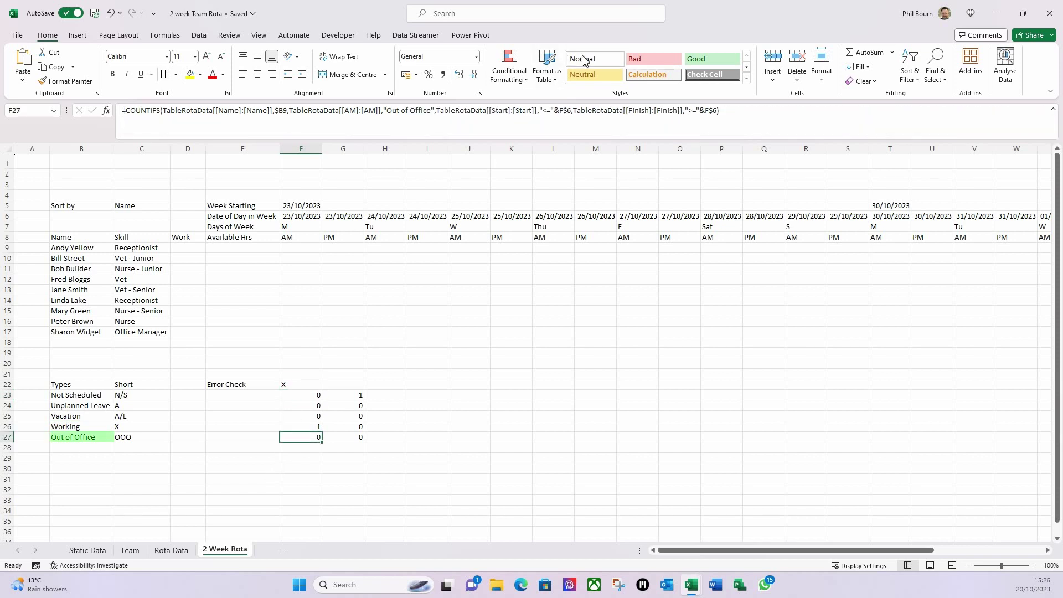
left_click(708, 114)
left_click_drag(720, 113, 132, 121)
key("ctrl+c")
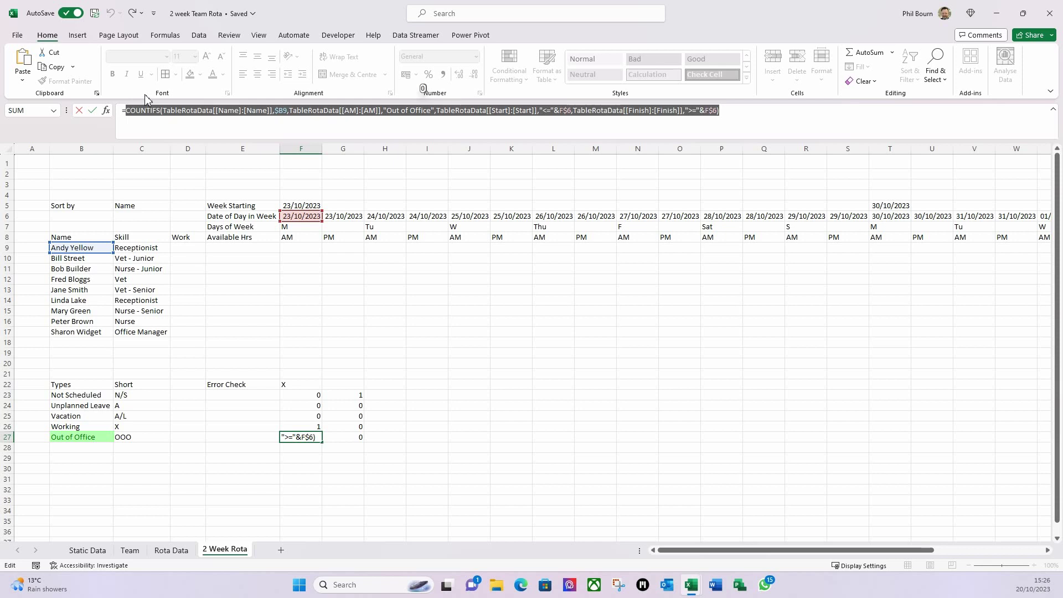
key("Escape")
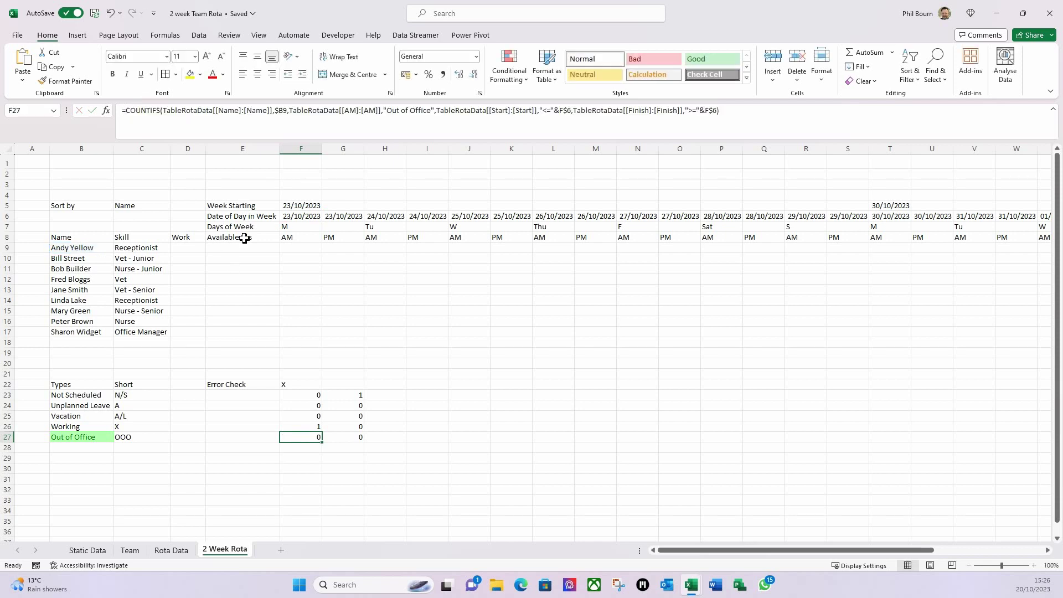
left_click(290, 386)
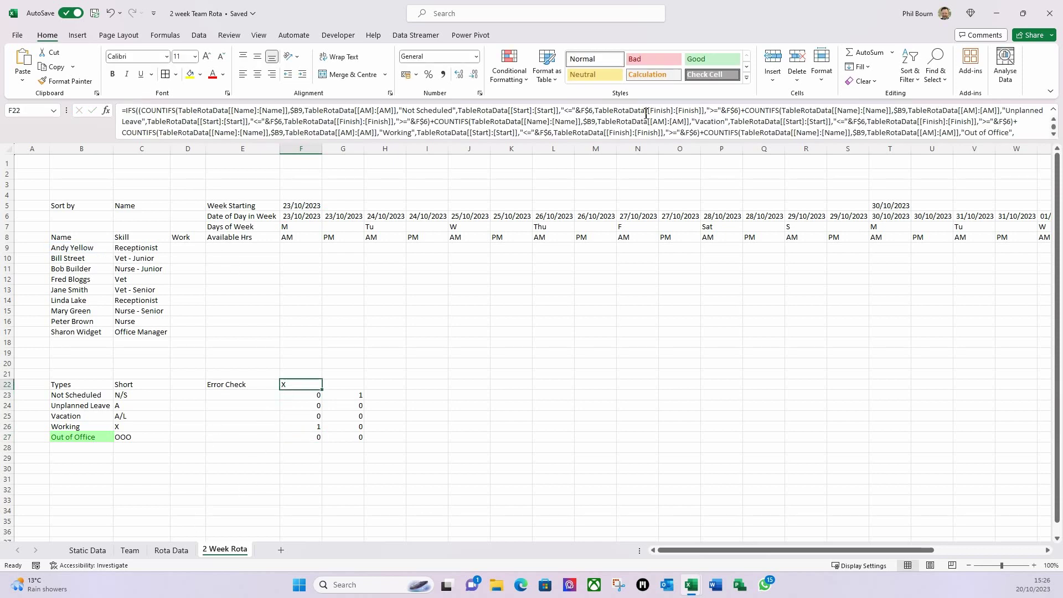
scroll(1055, 136, "down", 4)
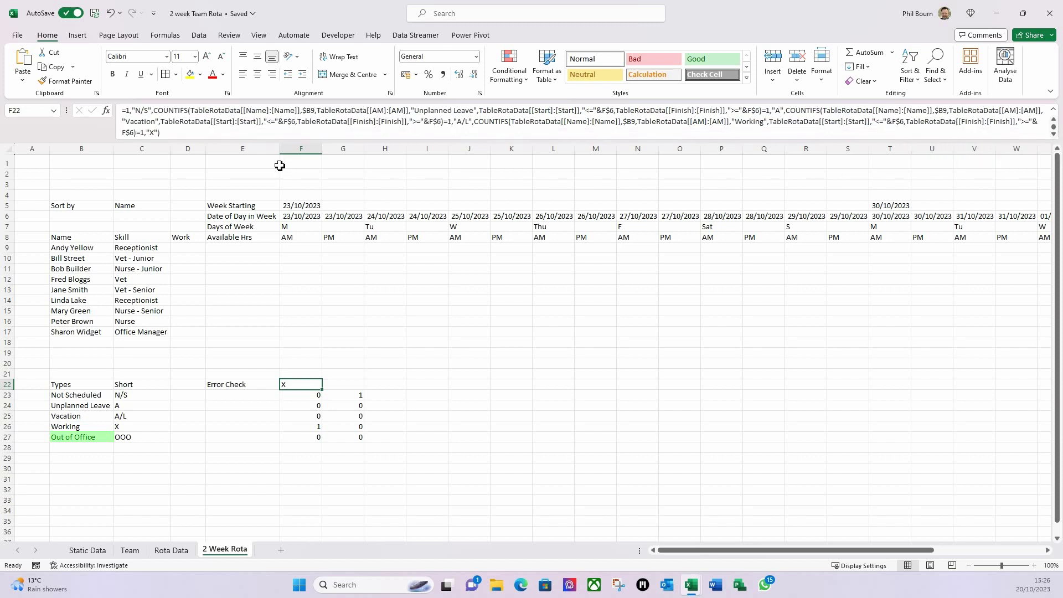
left_click(160, 132)
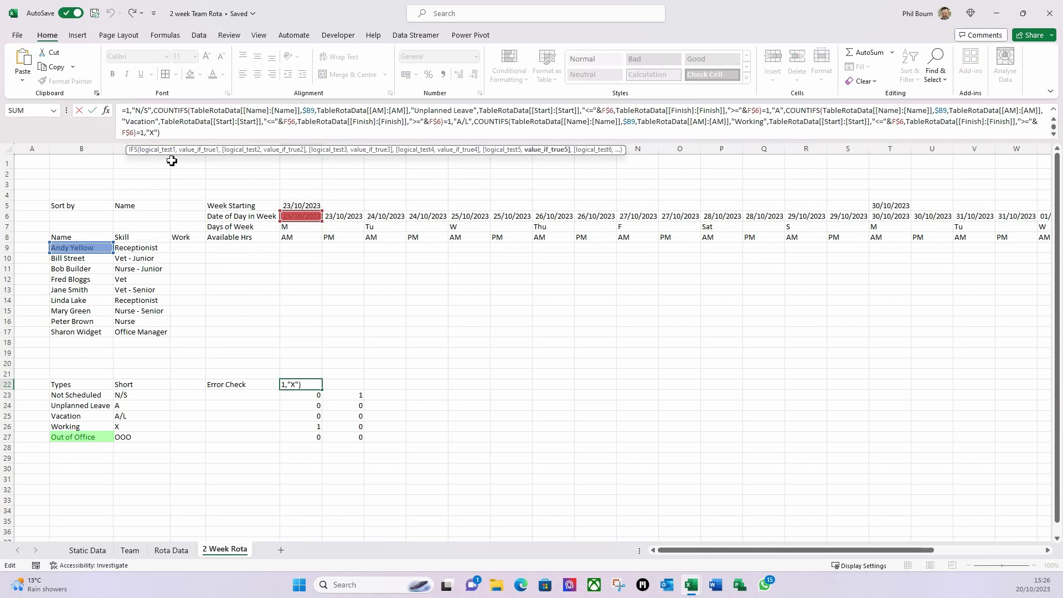
type(",")
key("ctrl+v")
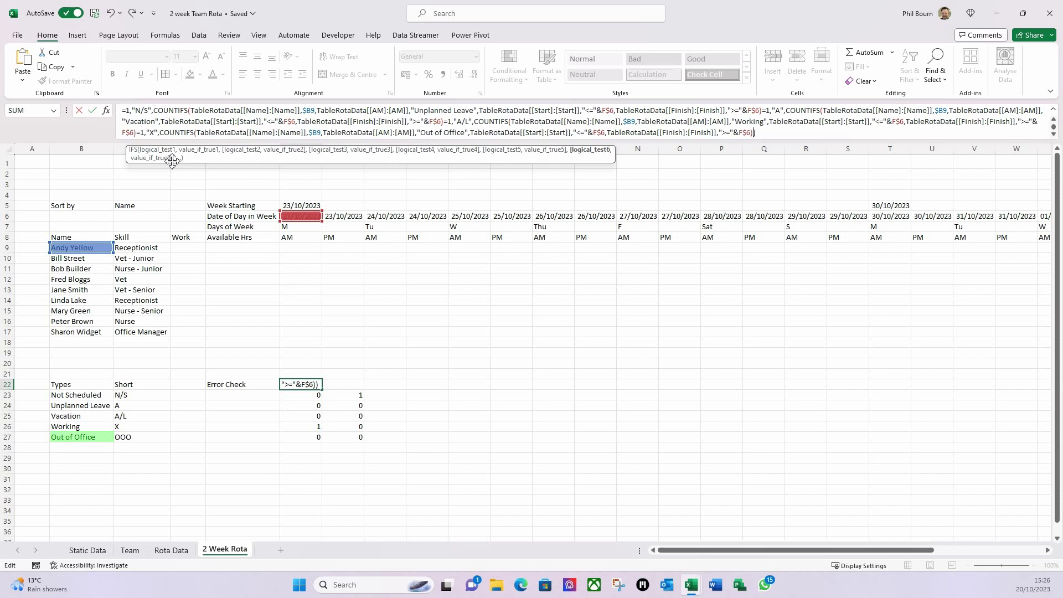
type("=1,")
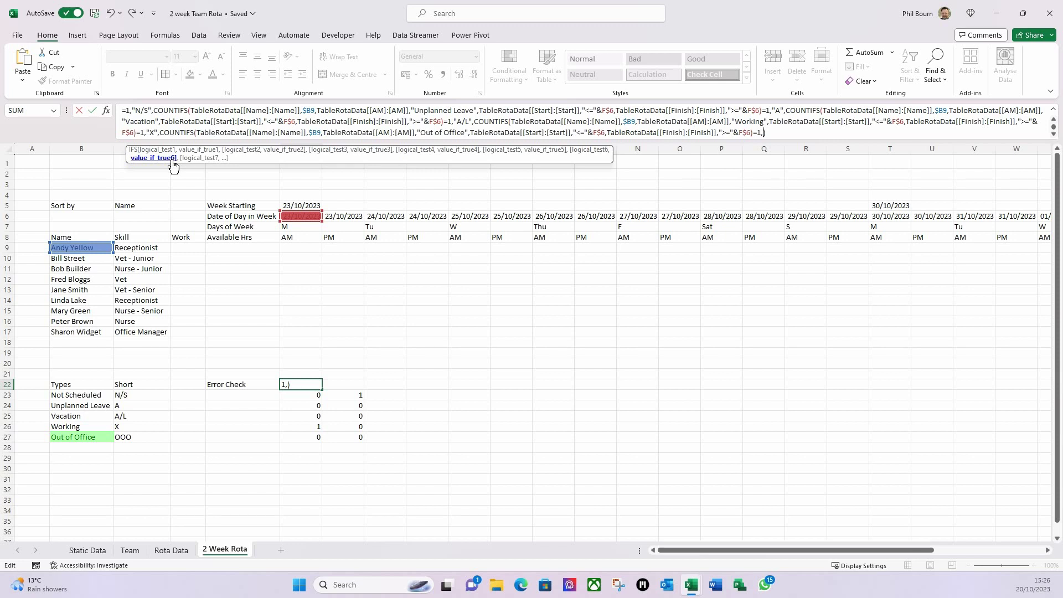
type("\"OOO\"")
key("Return")
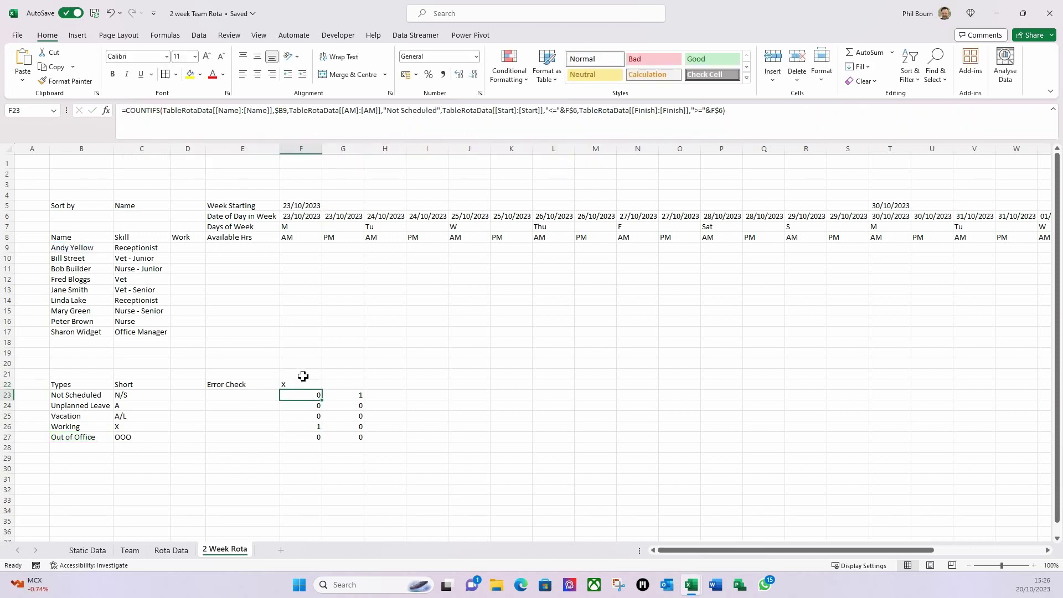
- Enter 23/10/23 as Rota Data D15's start date and check the 2 Week Rota result
left_click(178, 550)
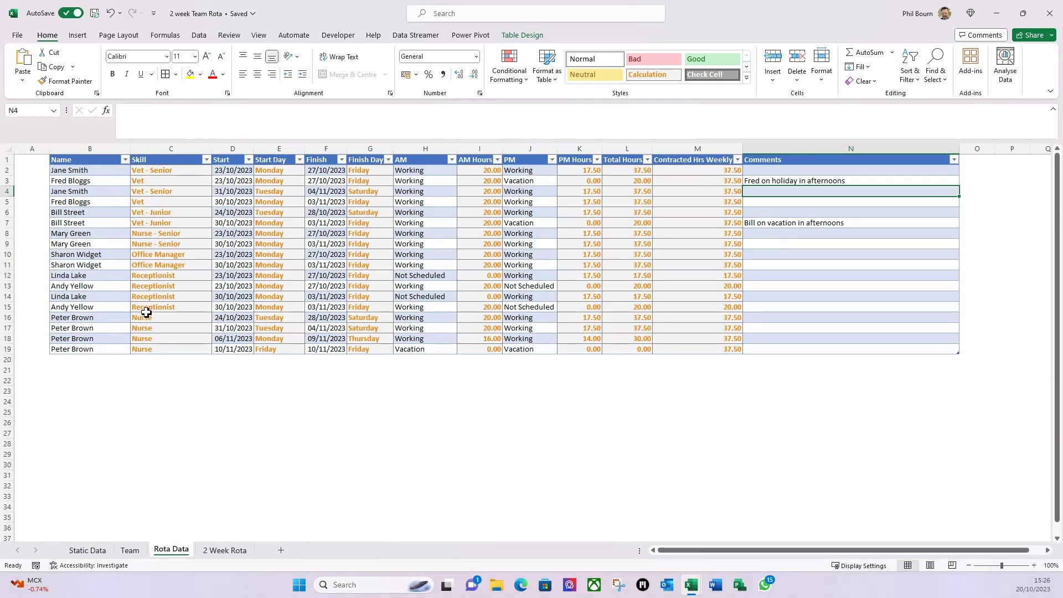
left_click(221, 307)
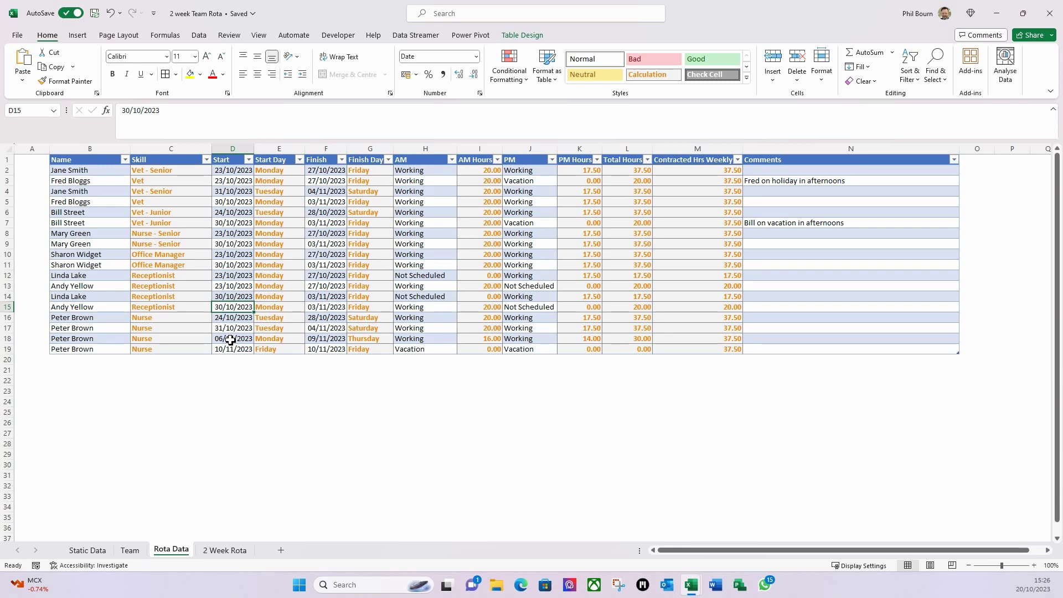
type("23/10/23")
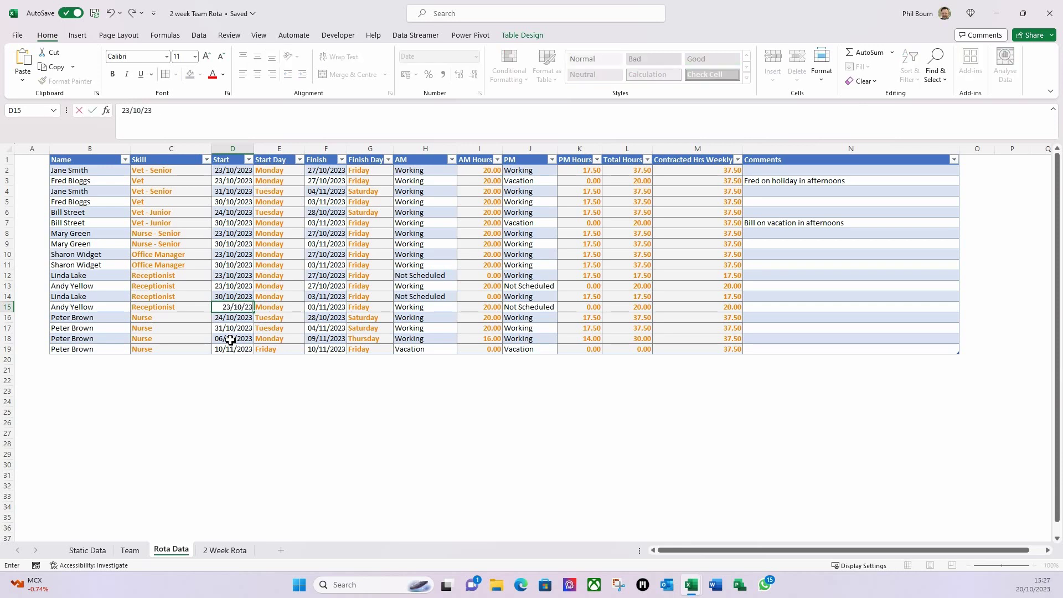
key("Tab")
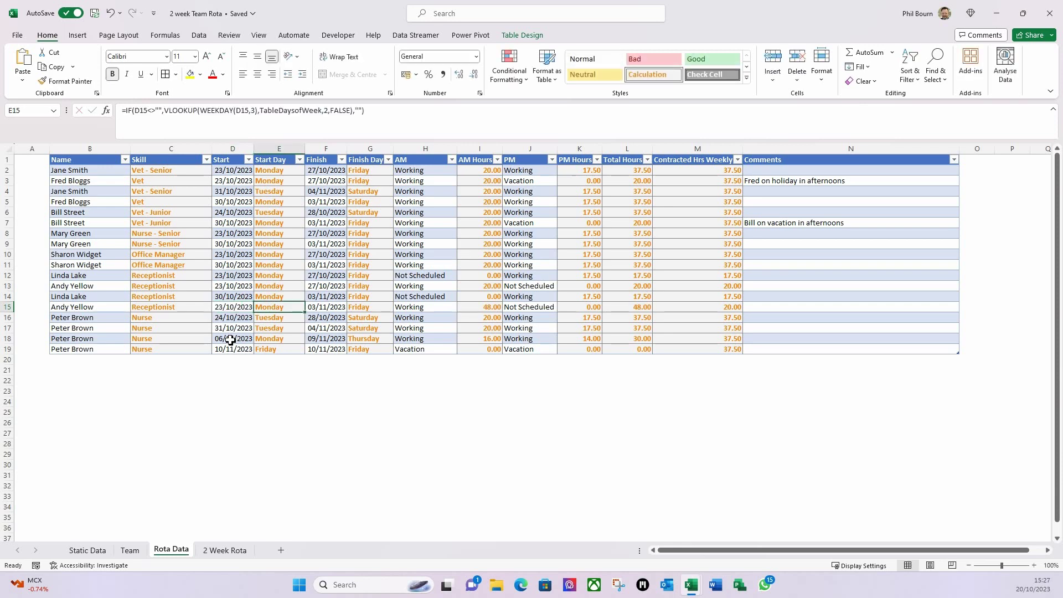
left_click(225, 551)
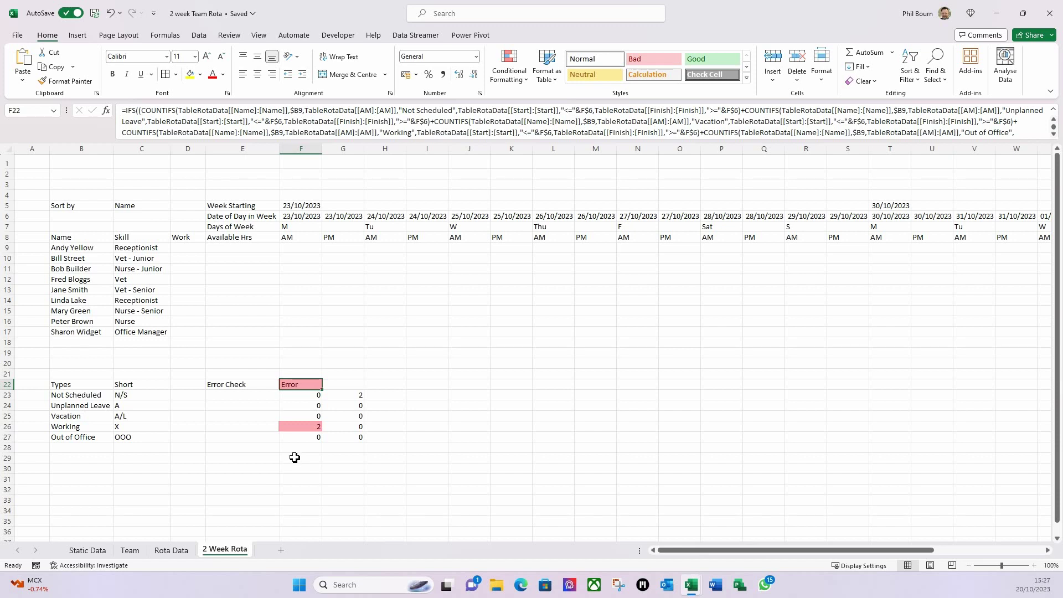
left_click(179, 551)
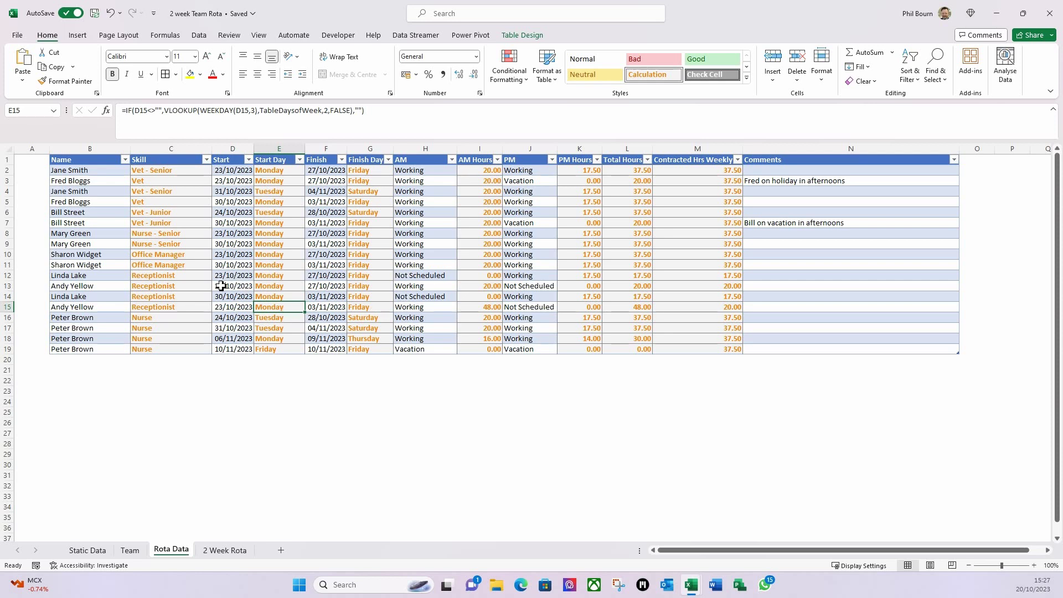
- Test by setting row 15's AM activity in H15 to Out of Office and checking the rota
left_click(226, 309)
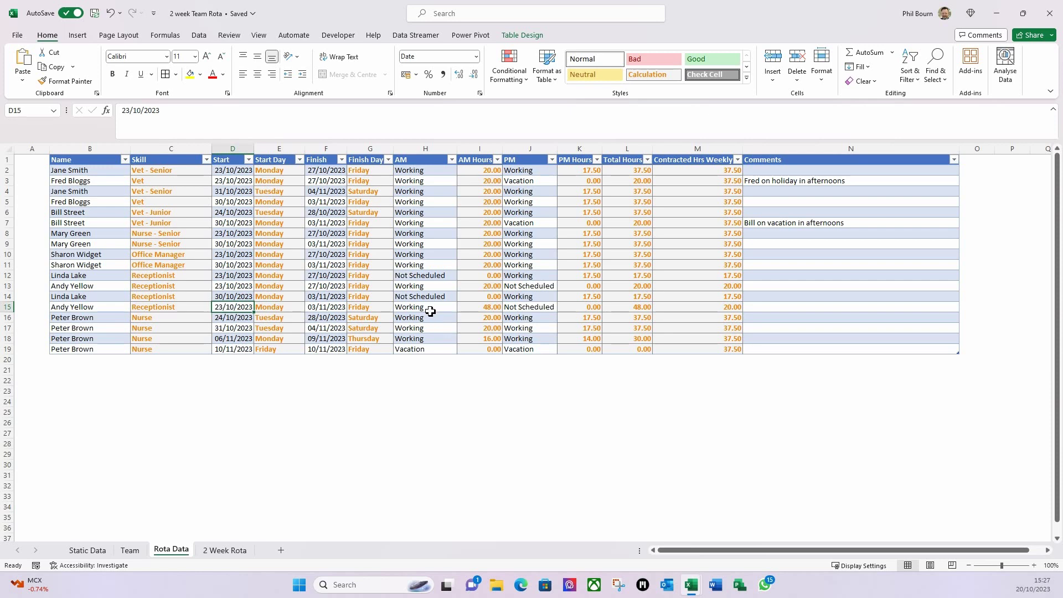
left_click(434, 306)
left_click(462, 307)
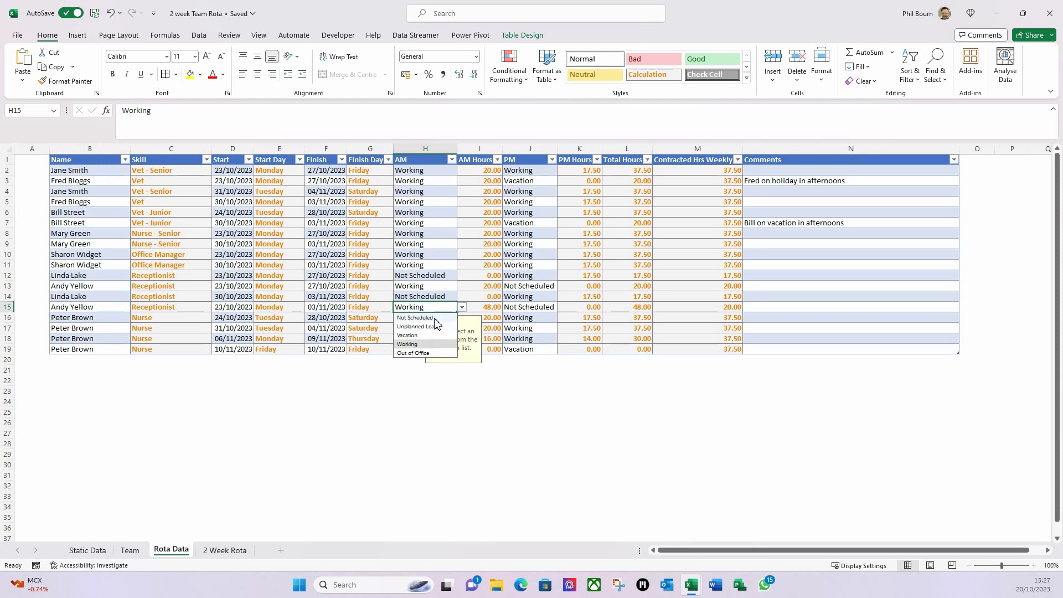
left_click(440, 351)
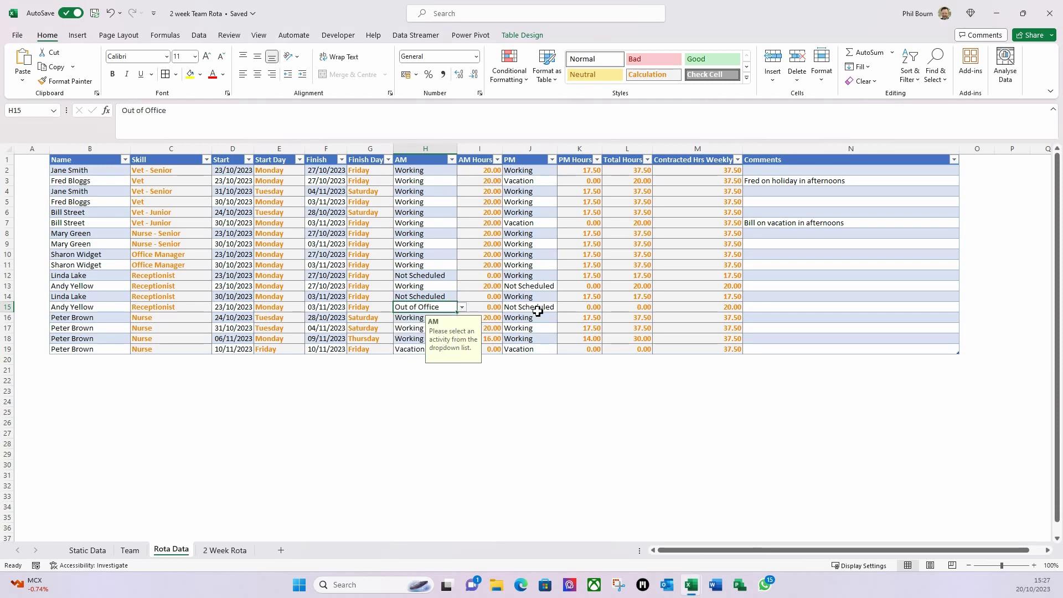
left_click(496, 386)
left_click(221, 550)
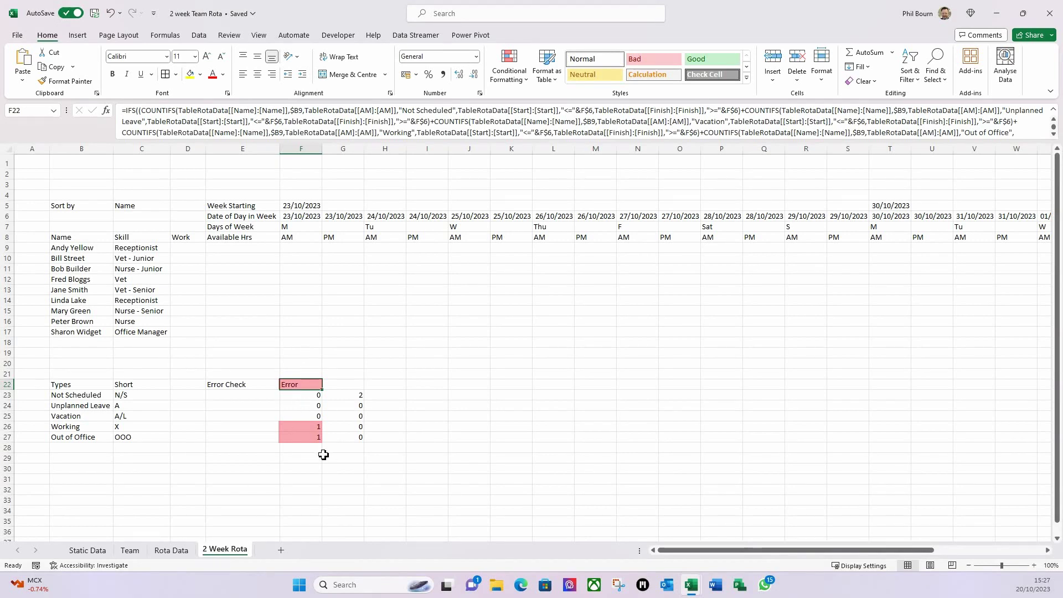
left_click(172, 551)
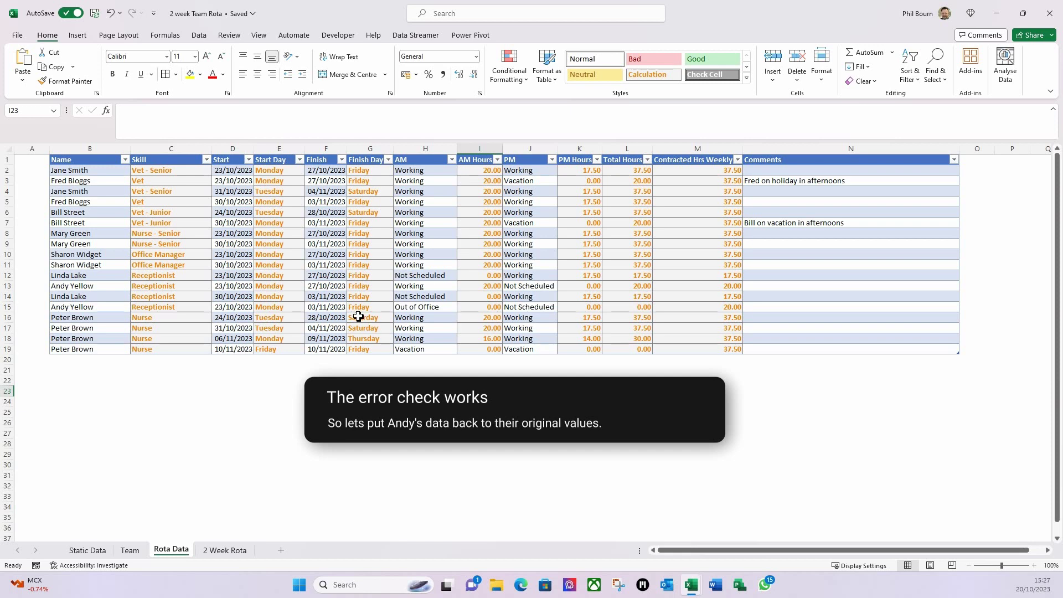
- Undo the H15 and D15 test edits and reopen F22's Error Check formula on 2 Week Rota
key("ctrl+z")
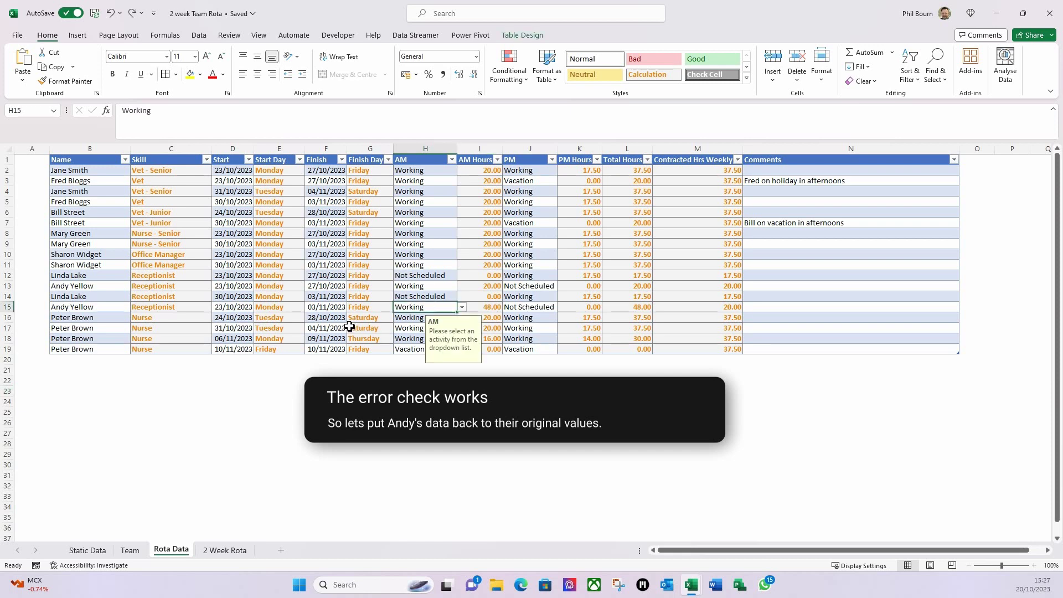
key("ctrl+z")
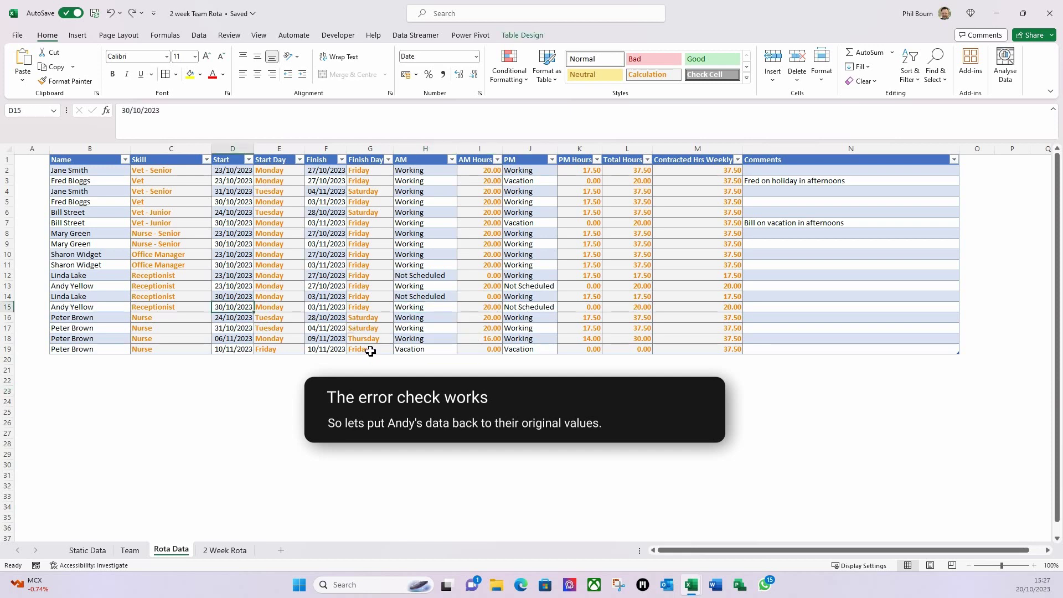
left_click(230, 551)
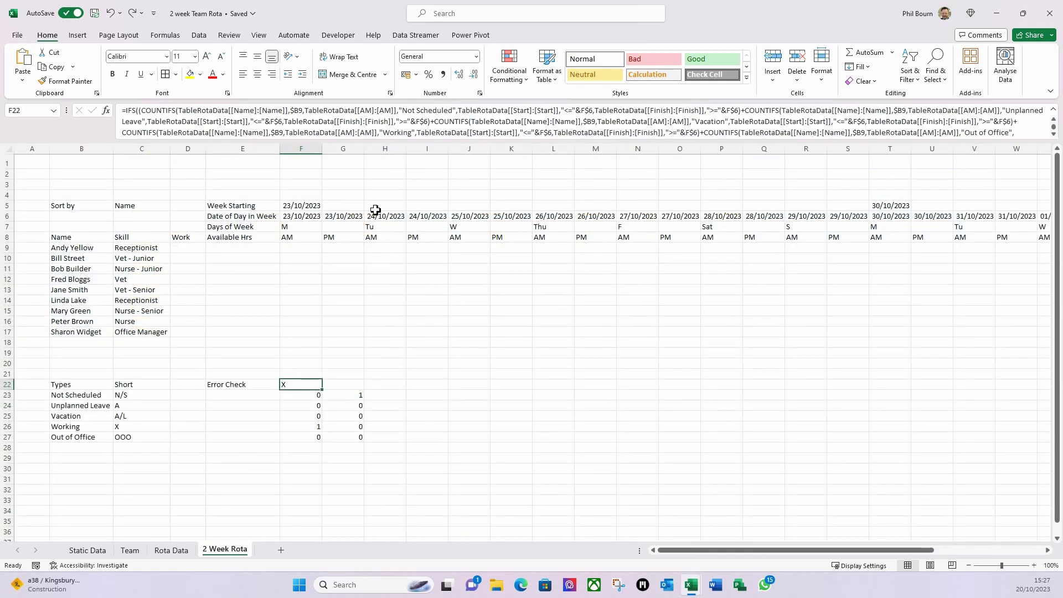
left_click(1053, 134)
left_click(1053, 134)
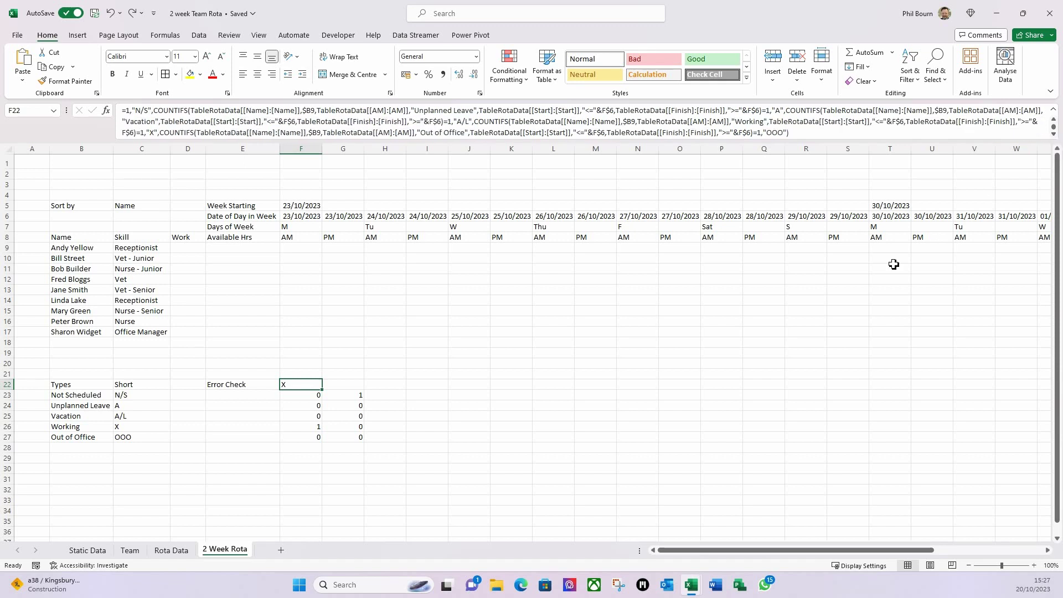
left_click(501, 405)
left_click(599, 416)
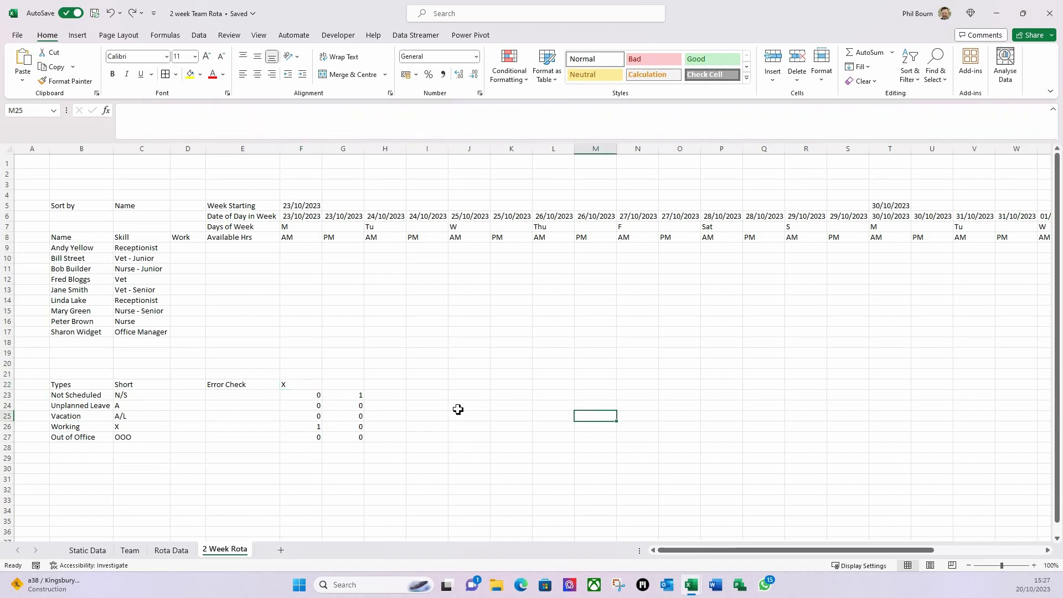
left_click(305, 386)
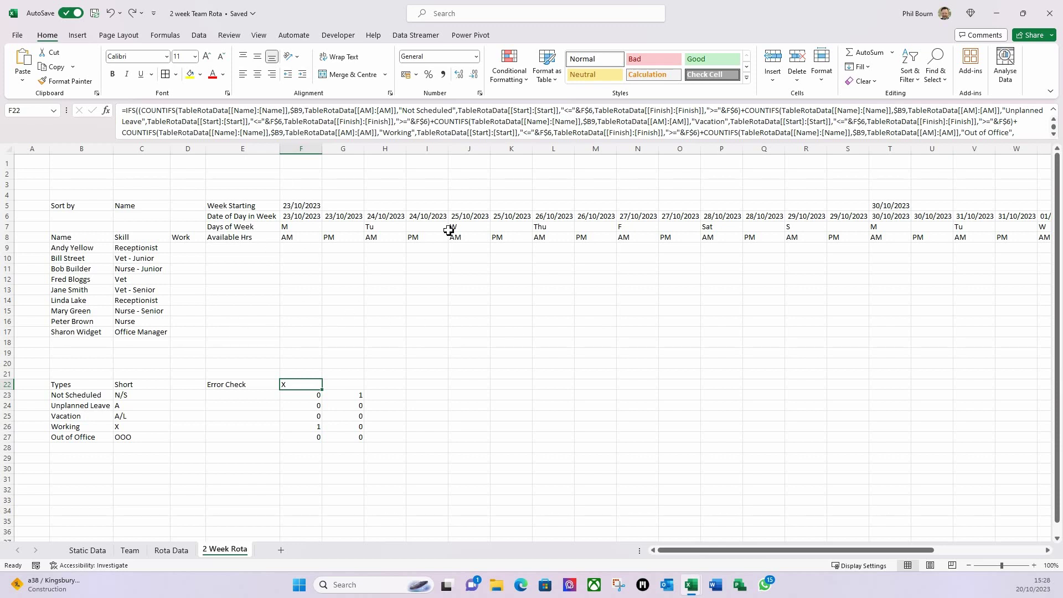
left_click(131, 114)
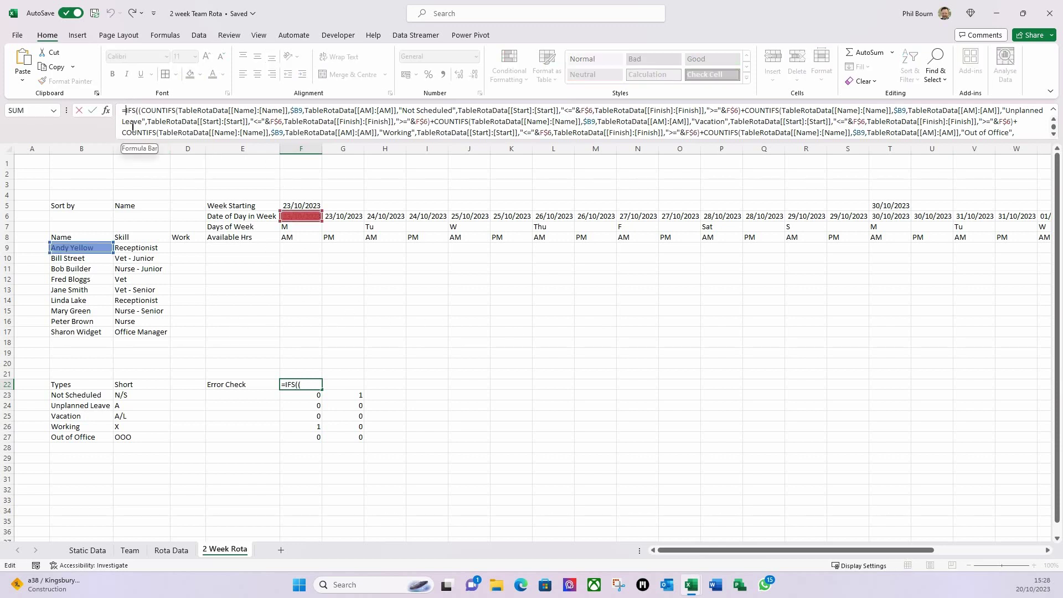
- Wrap F22's formula in IFERROR with an empty "" fallback and fill it across into G22
type("iferr")
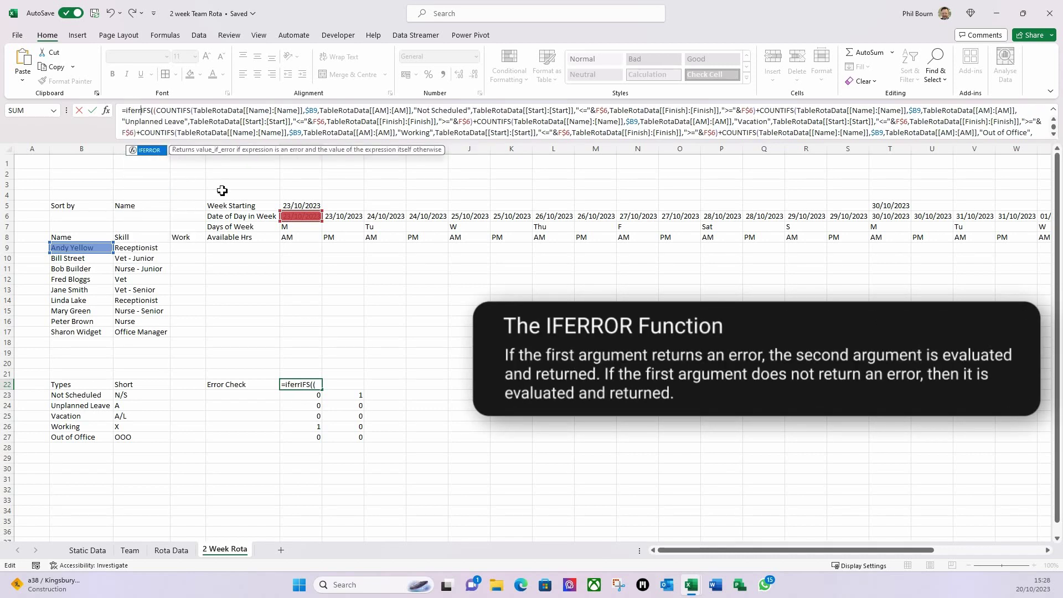
key("Tab")
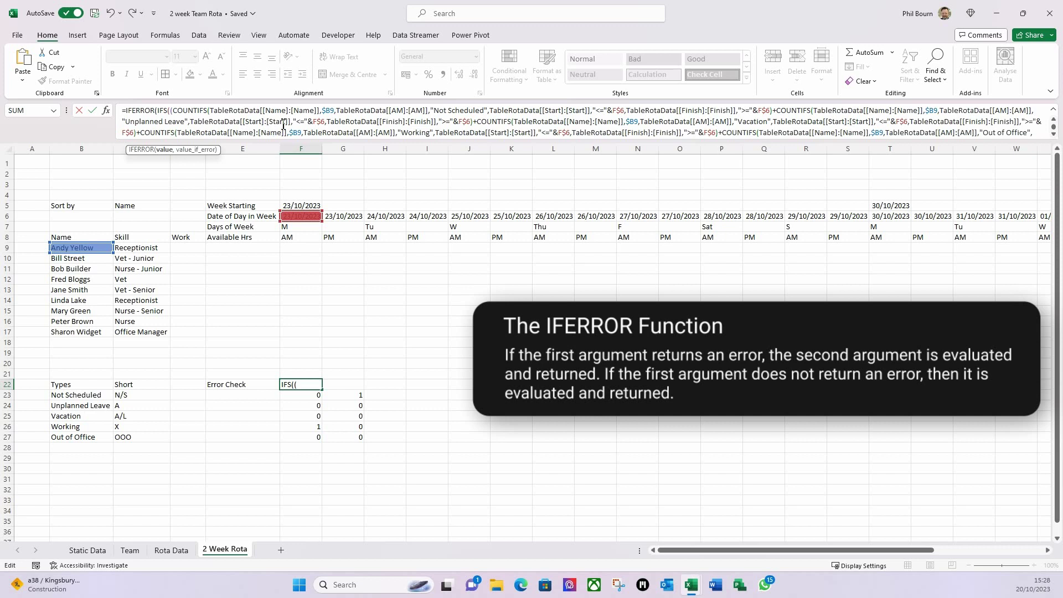
scroll(1055, 135, "down", 4)
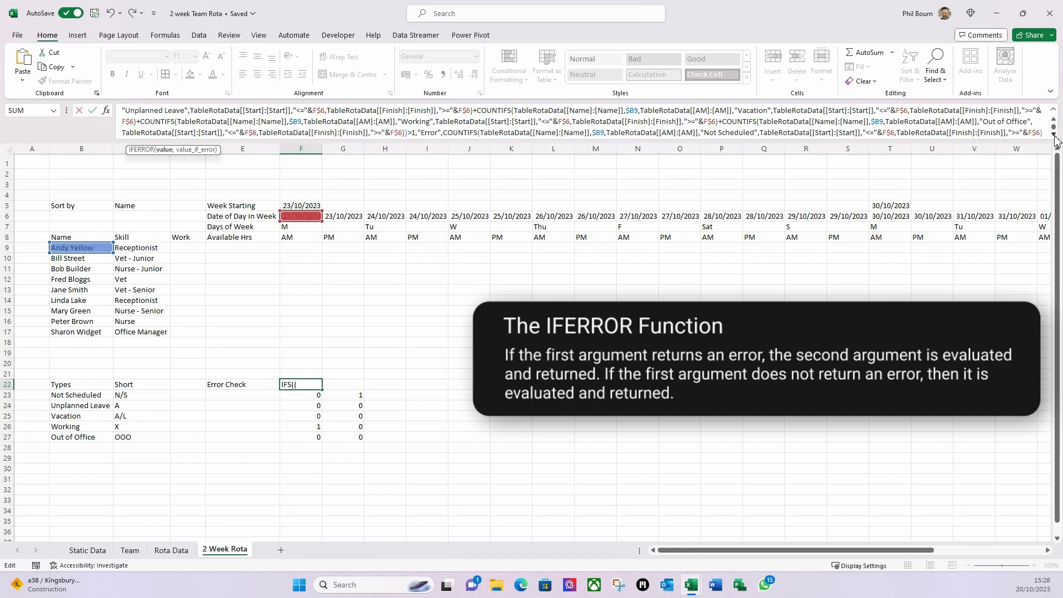
left_click(795, 132)
type(",")
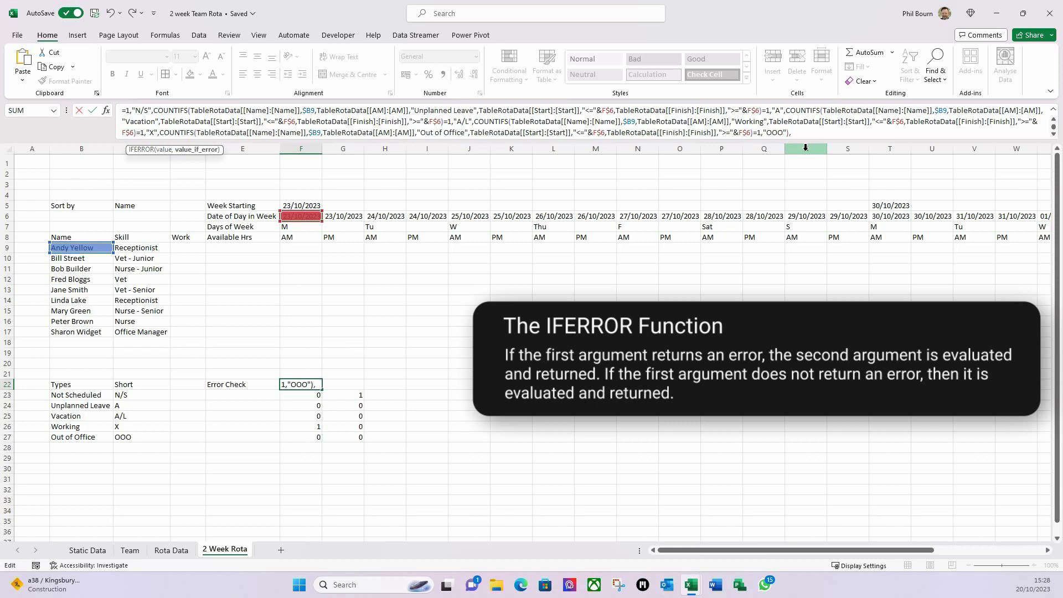
type("\"\")")
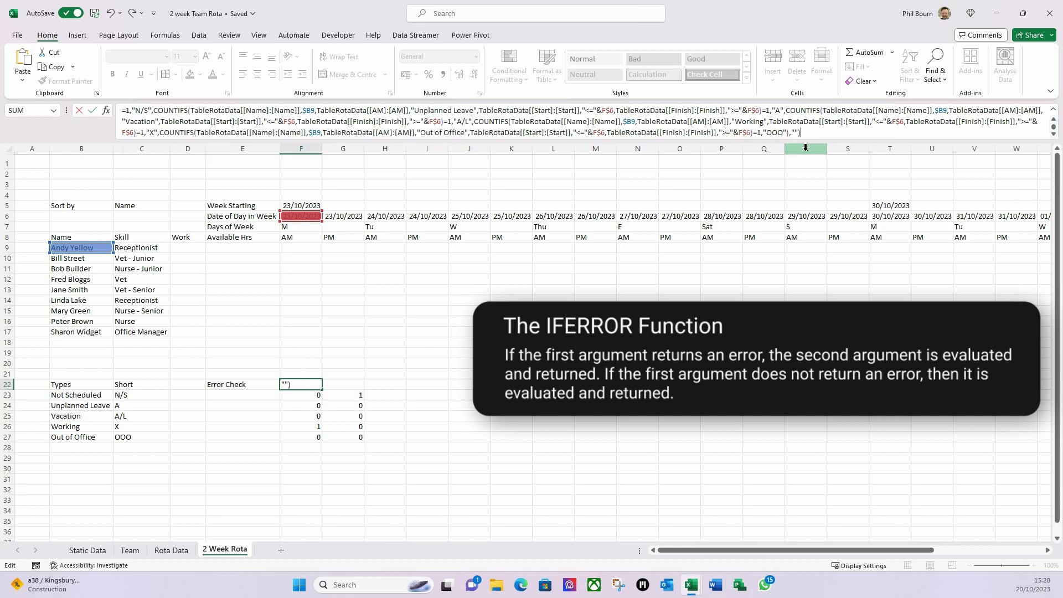
key("Return")
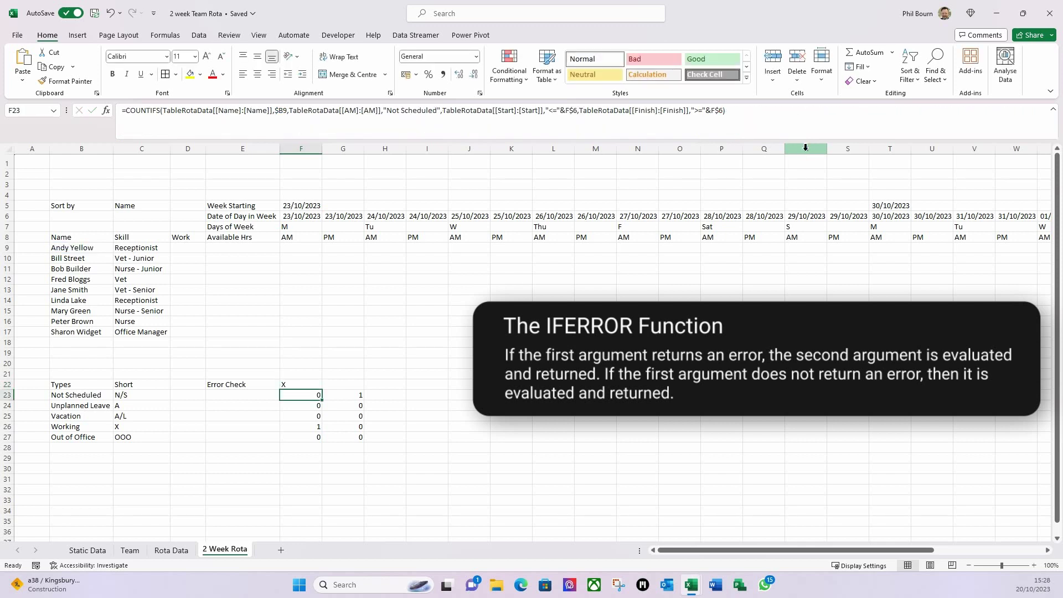
left_click(288, 387)
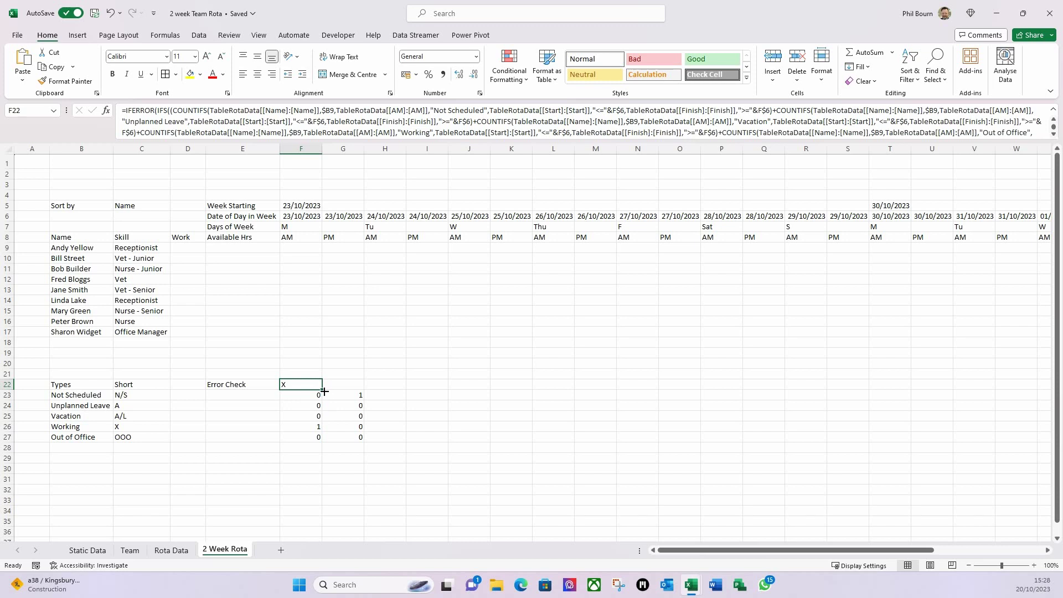
left_click_drag(325, 392, 350, 393)
- Copy the Error Check formula into G22 and clear the old counts in G23:G27
left_click(330, 434)
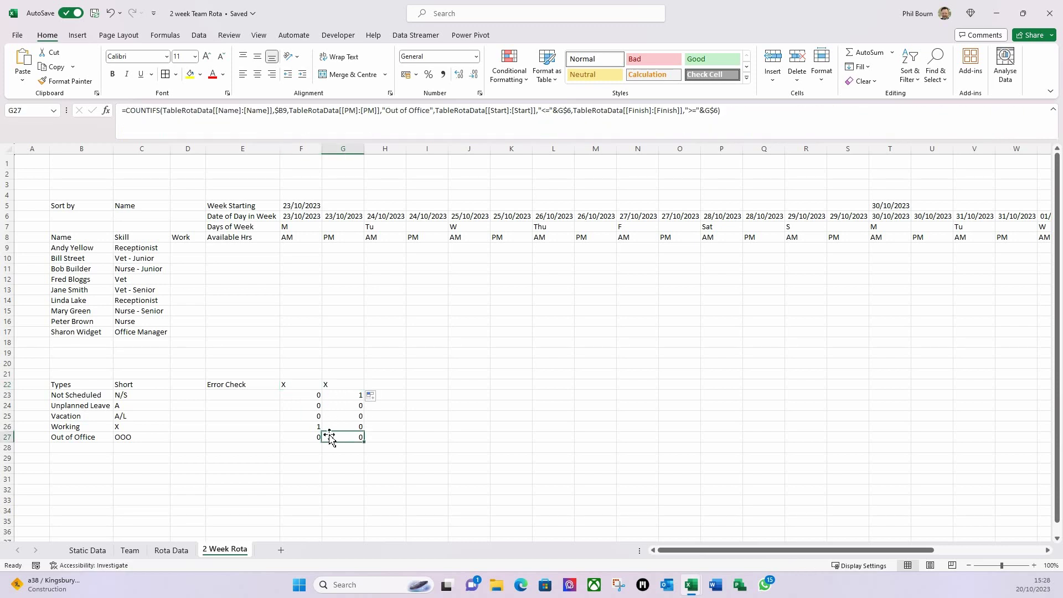
left_click(340, 388)
left_click_drag(339, 396, 337, 438)
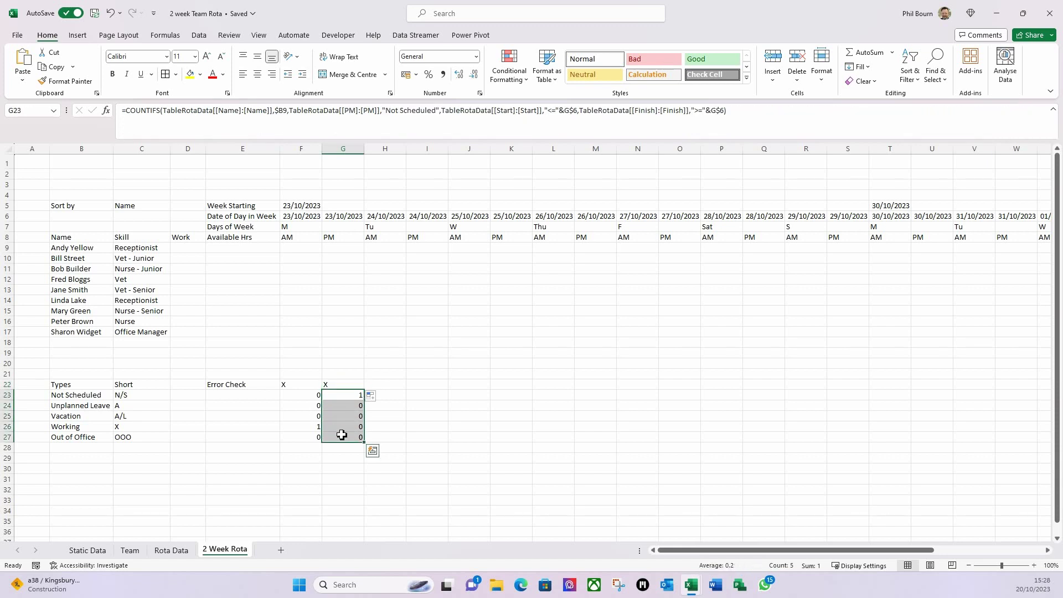
key("Delete")
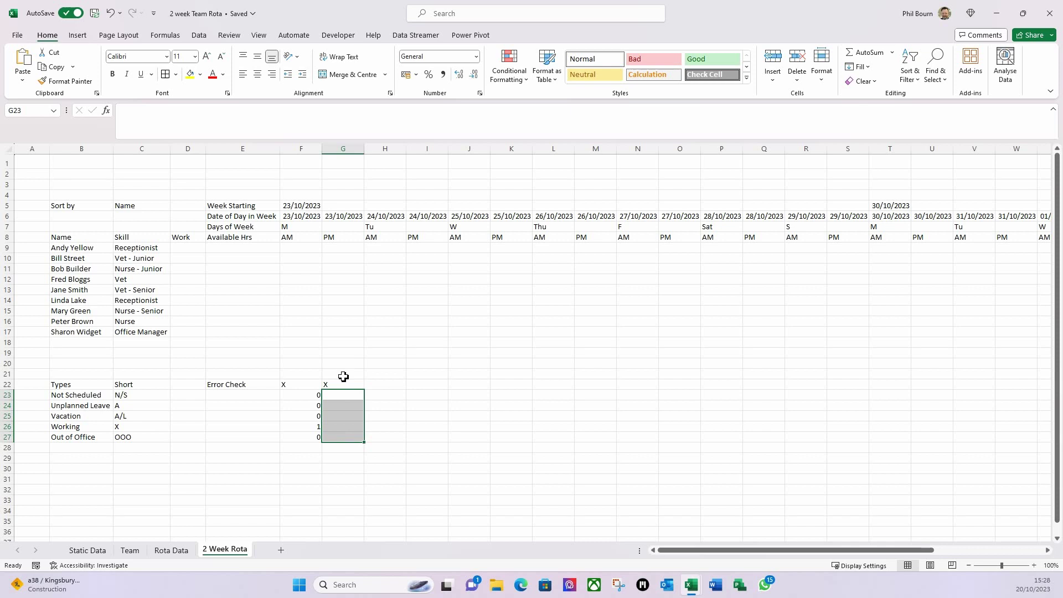
- Select G22 and bring up Find and Replace to edit its formula
left_click(344, 376)
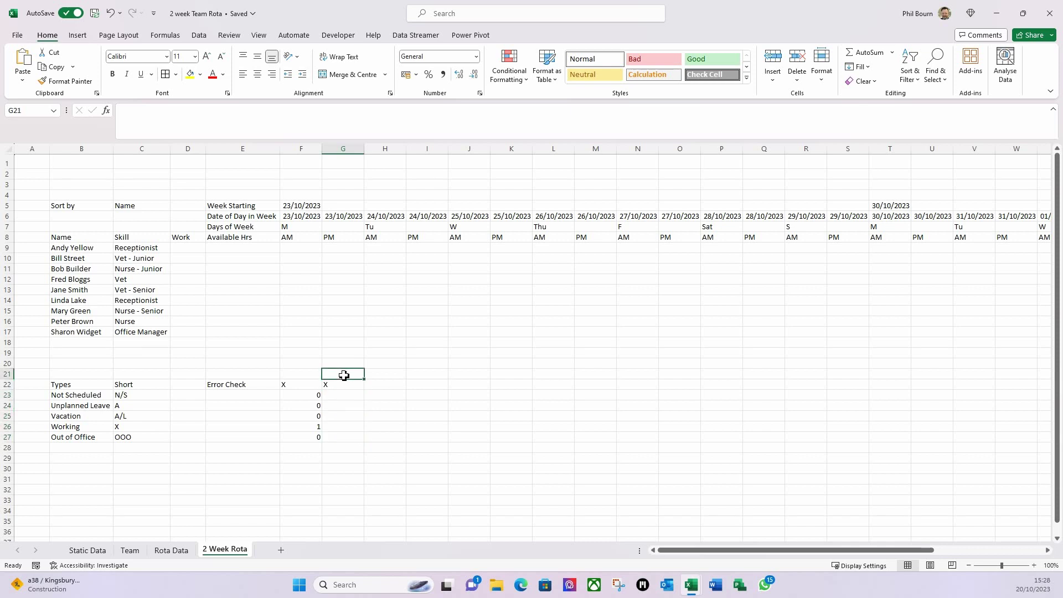
left_click(347, 404)
left_click(345, 387)
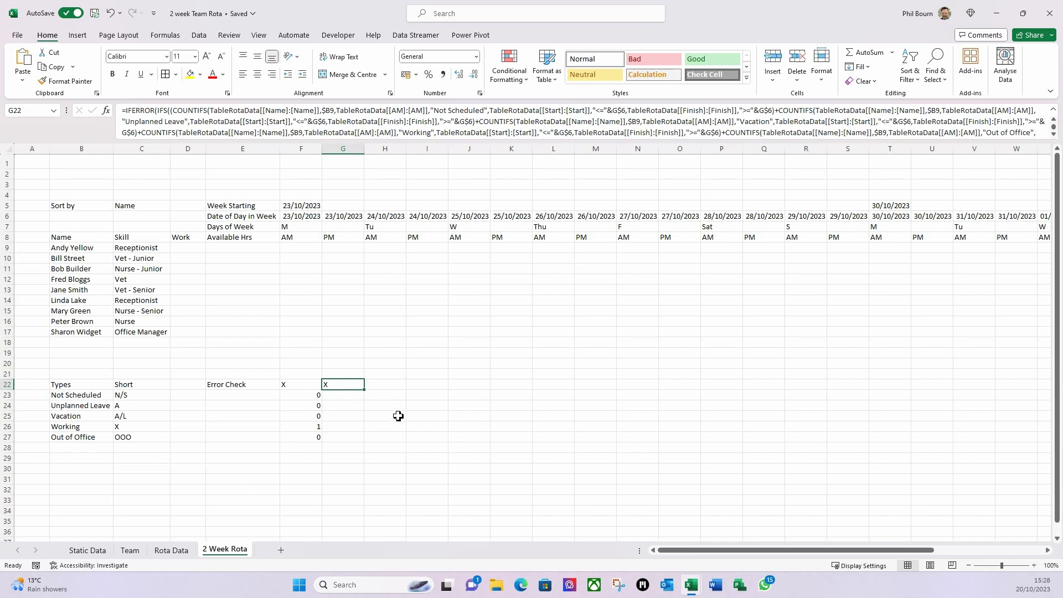
key("ctrl+f")
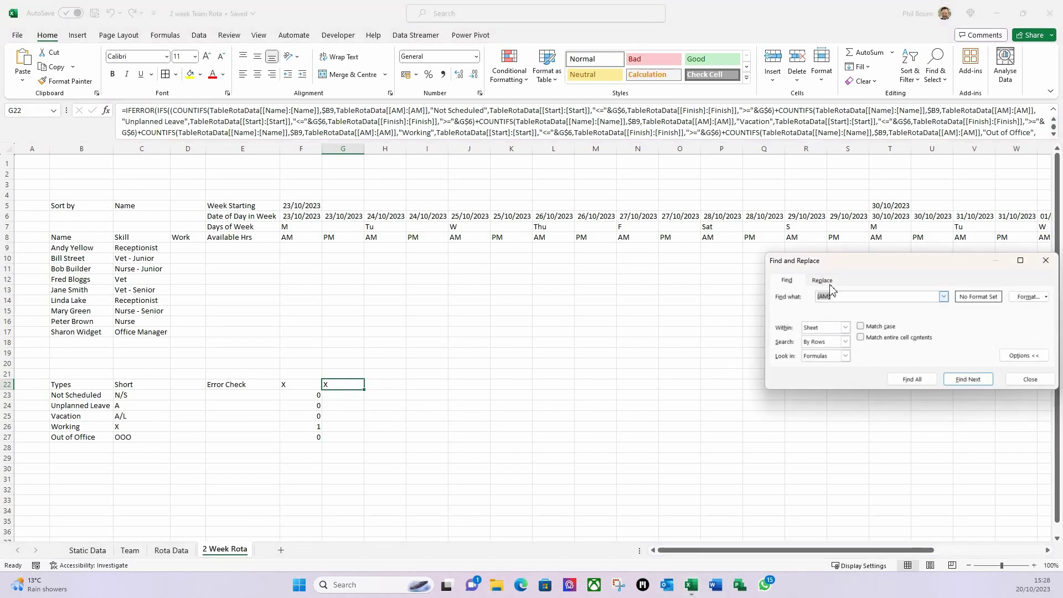
- Replace [AM] with [PM] in the selected G22:H22 Error Check formulas
left_click(824, 281)
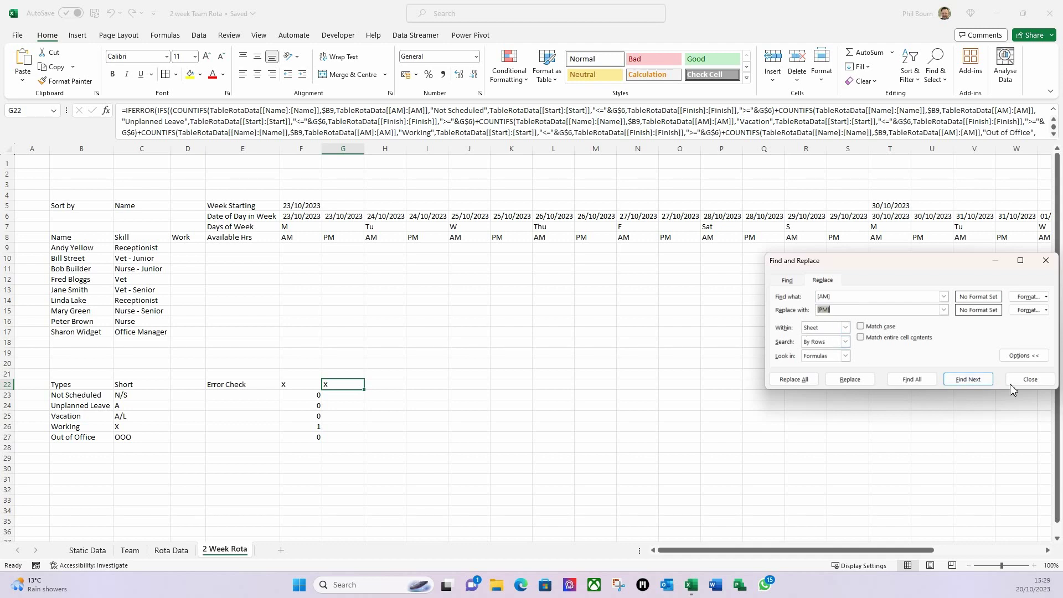
left_click(1030, 380)
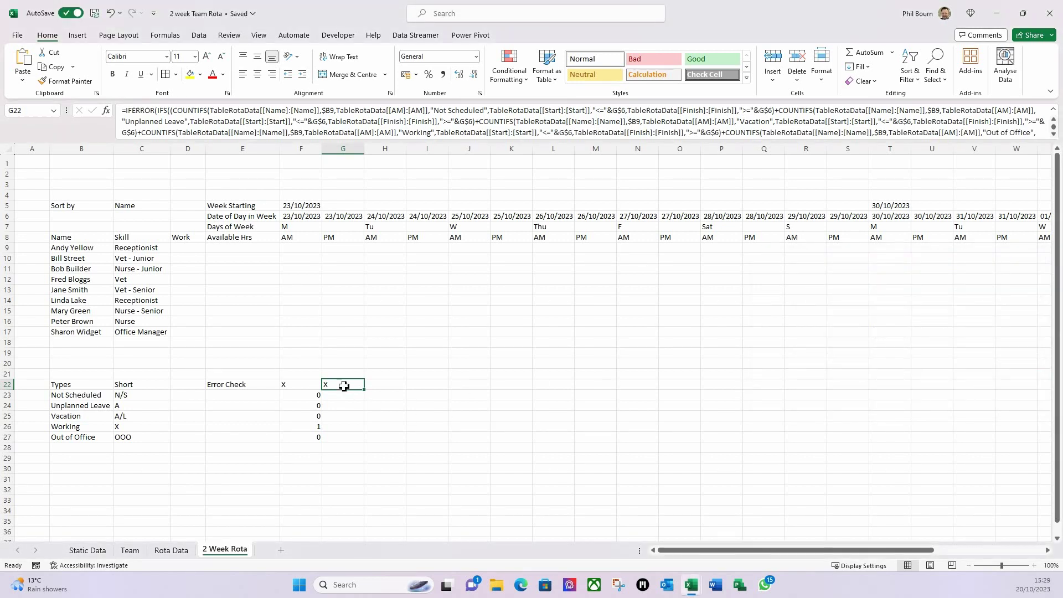
left_click_drag(354, 386, 373, 384)
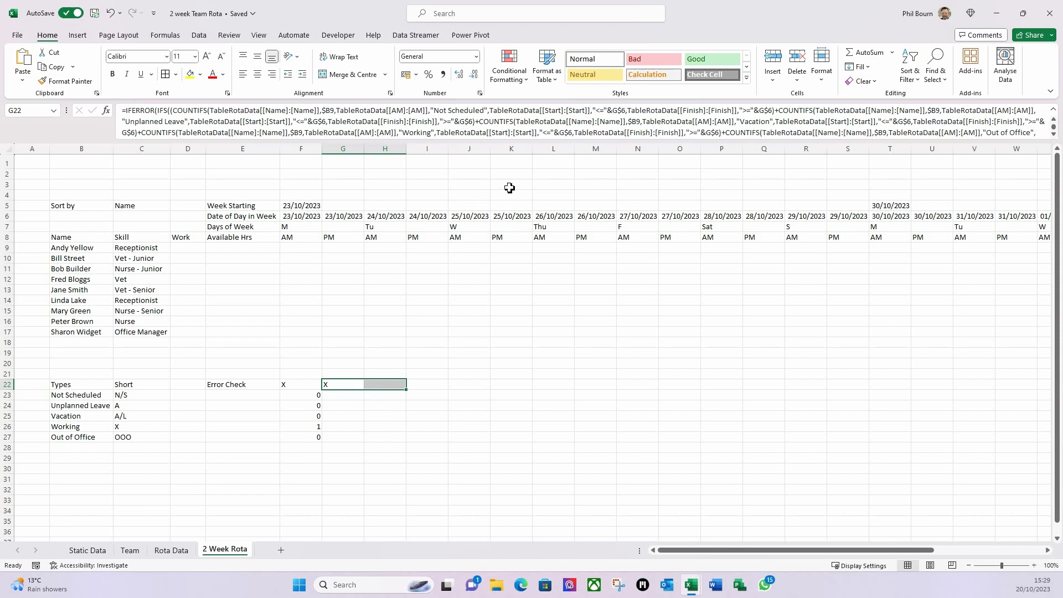
key("ctrl+f")
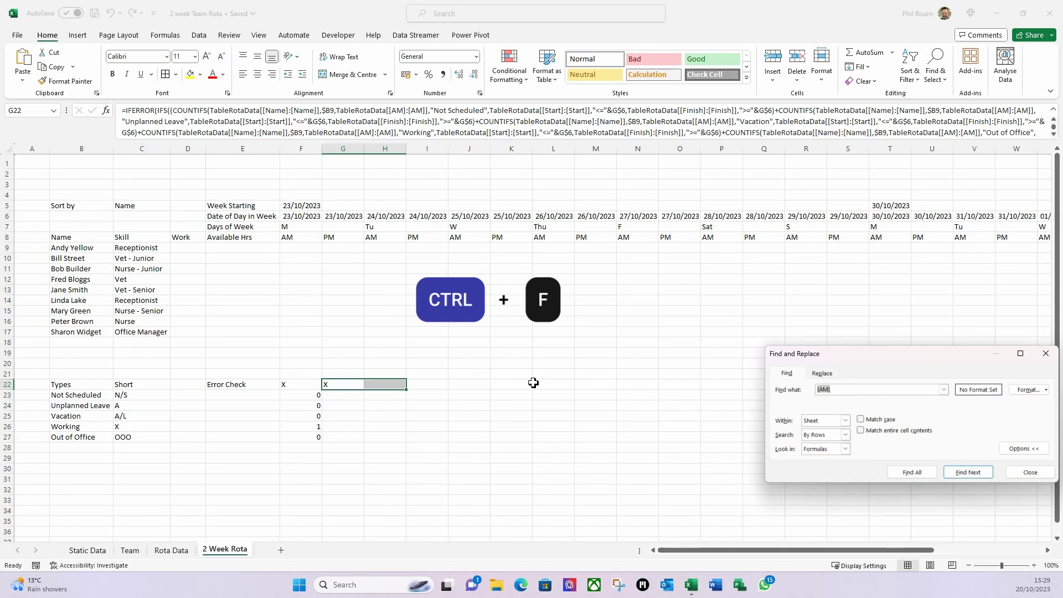
left_click(823, 373)
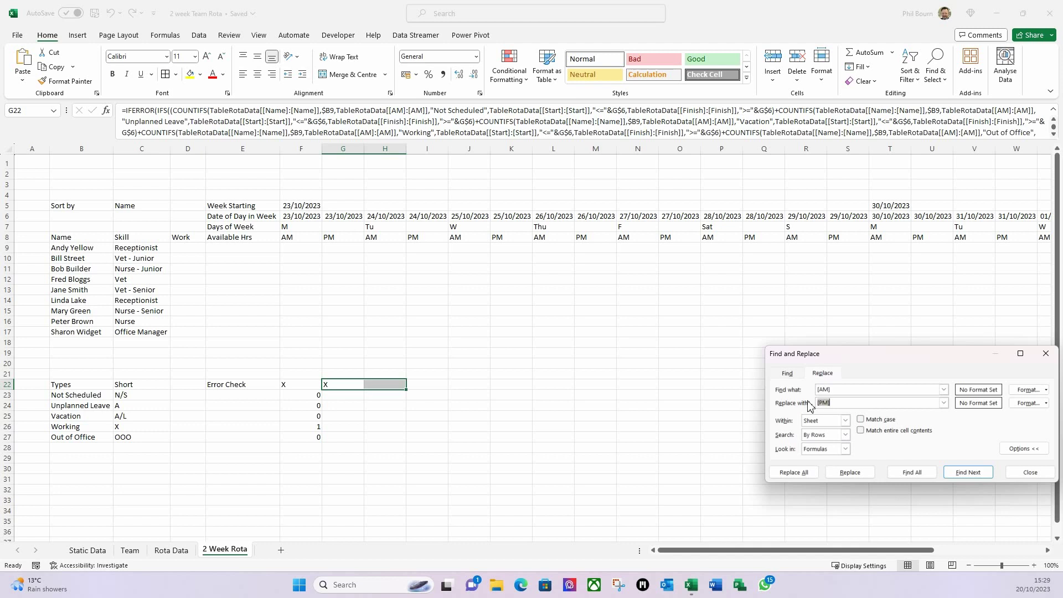
left_click(809, 475)
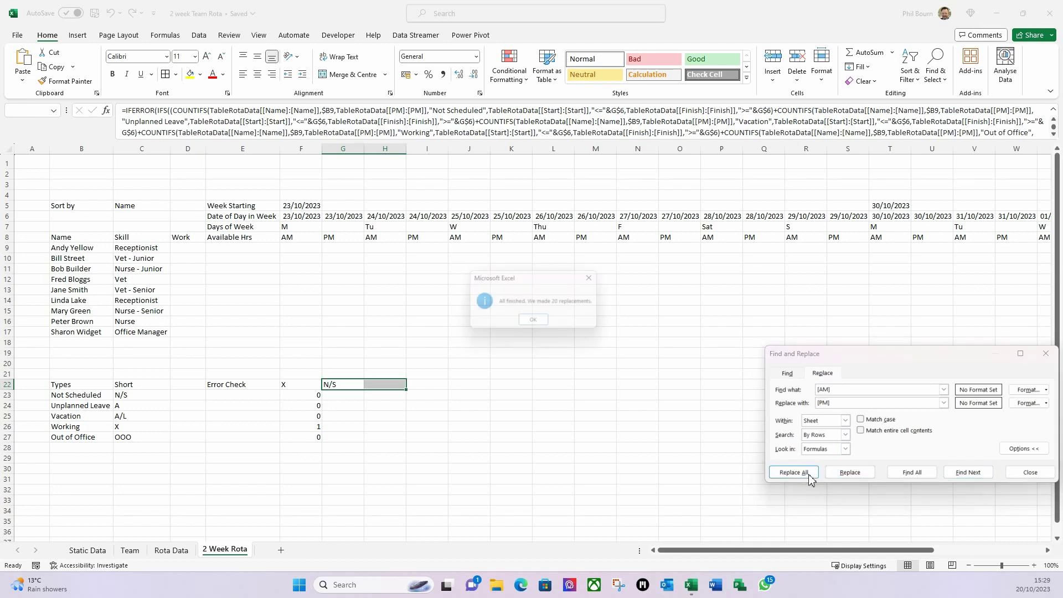
left_click(529, 328)
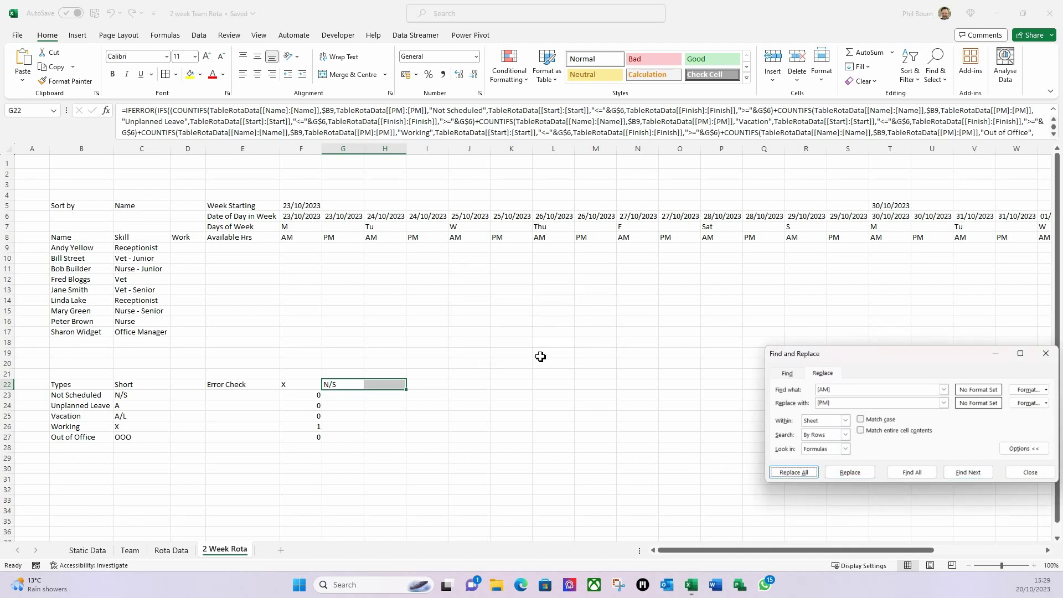
left_click(367, 437)
- Select F22's formula text for reuse, then begin entering a formula in F9
left_click(307, 387)
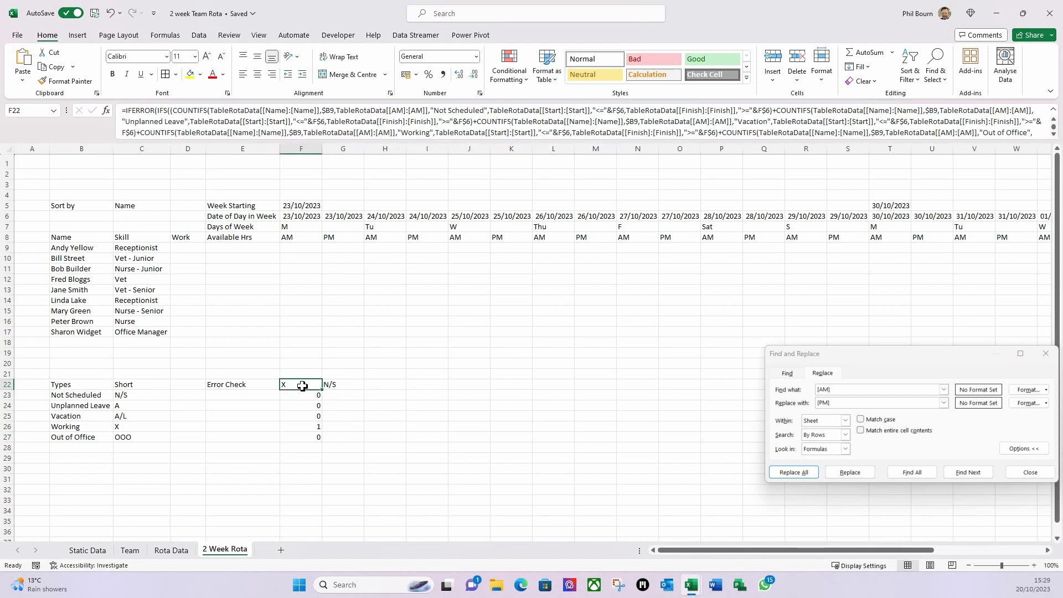
left_click_drag(302, 386, 331, 387)
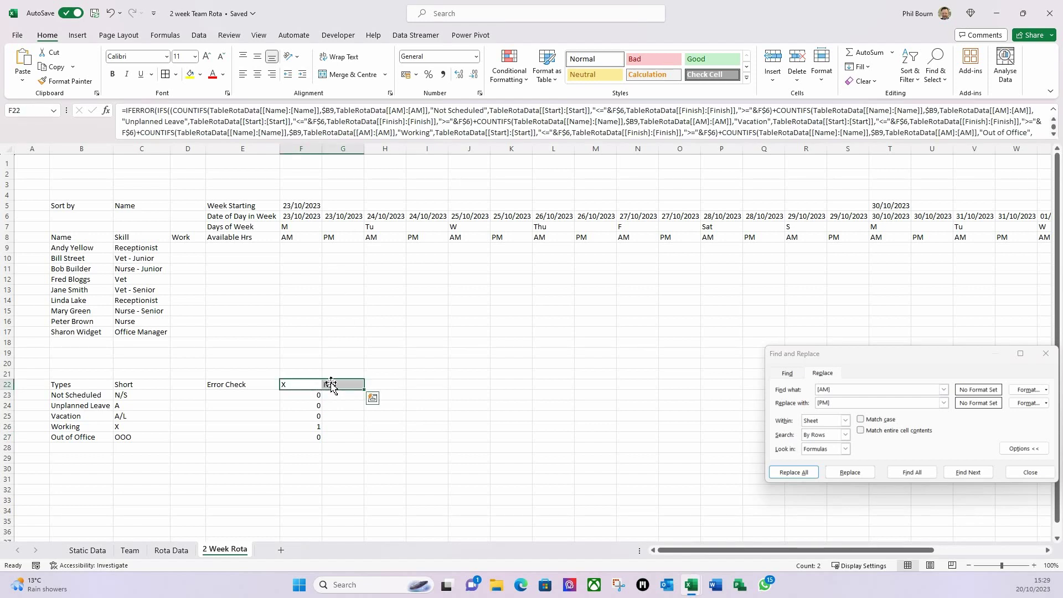
left_click(291, 406)
left_click(284, 387)
left_click(287, 123)
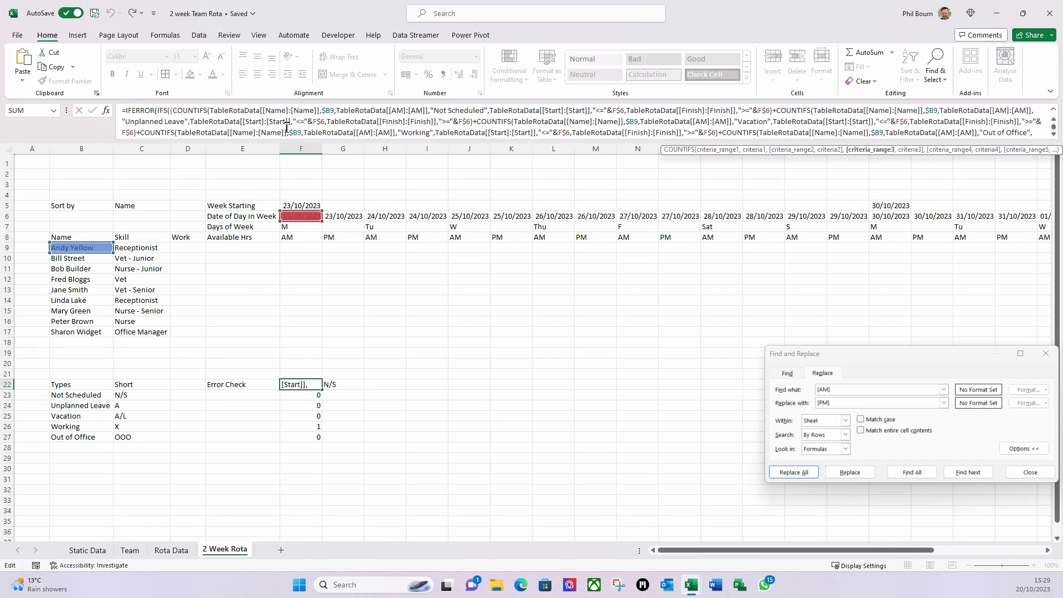
key("ctrl+a")
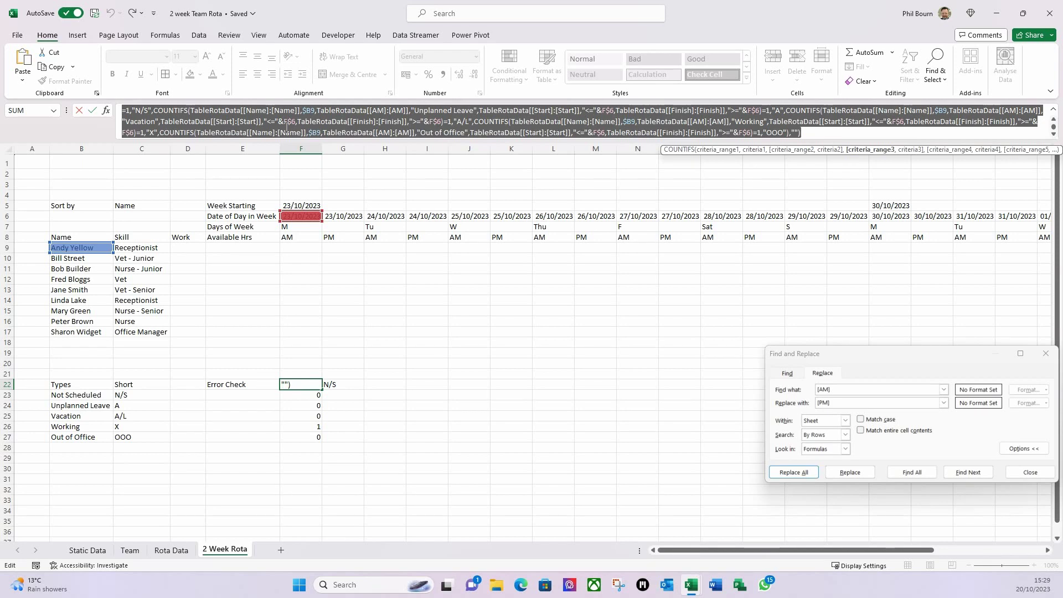
key("Escape")
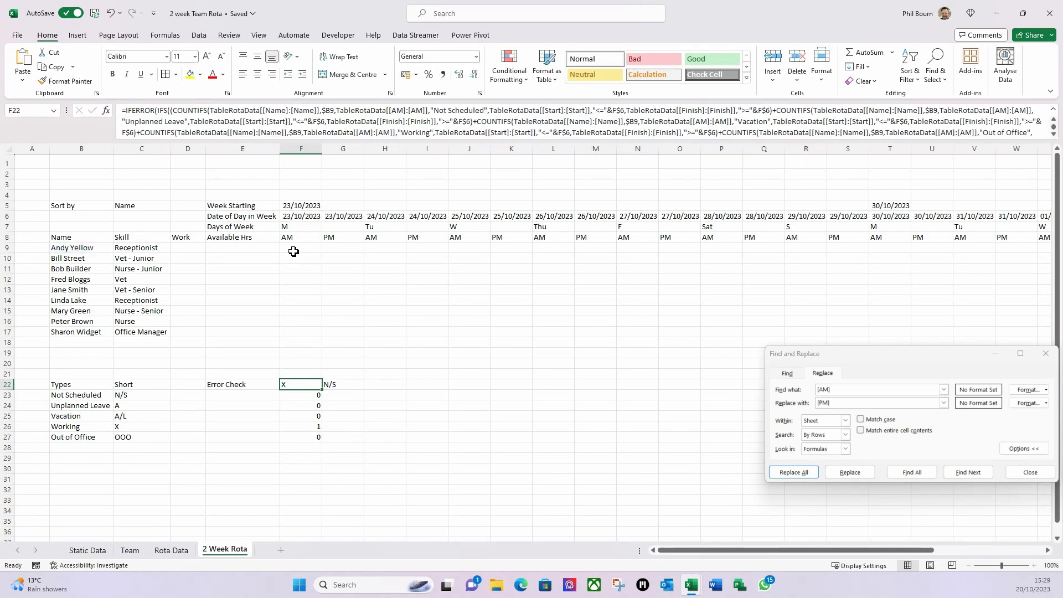
left_click(292, 252)
left_click(175, 118)
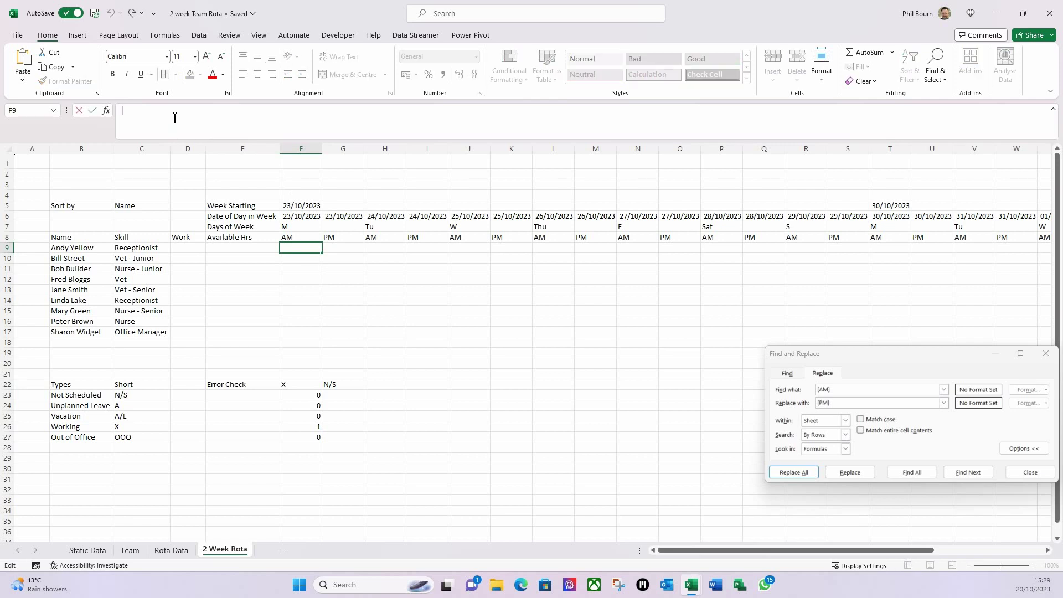
- Put the AM status formula in F9 and G22's PM formula in G9
key("ctrl+v")
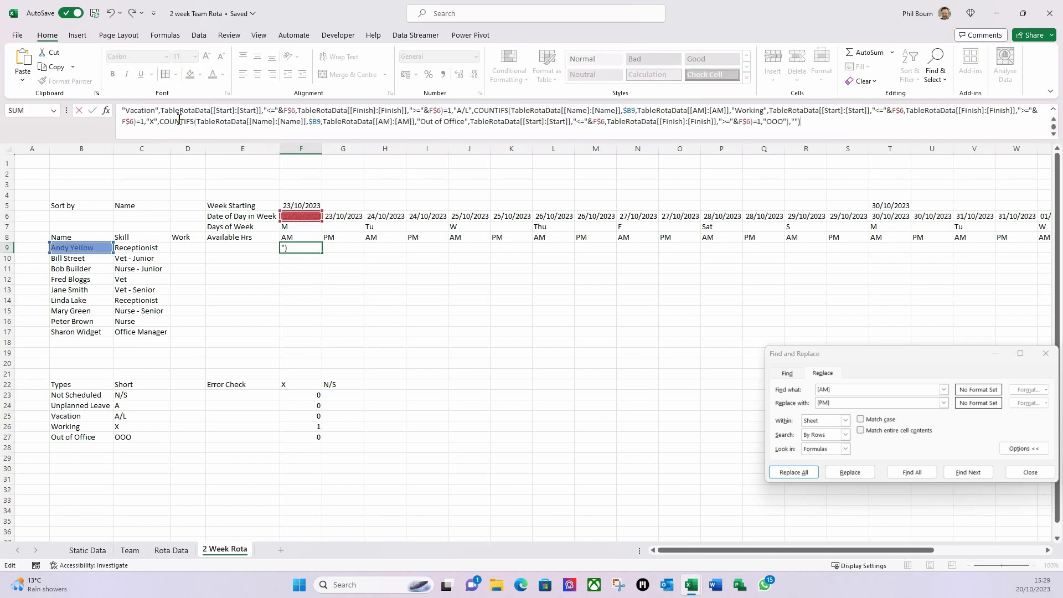
key("Return")
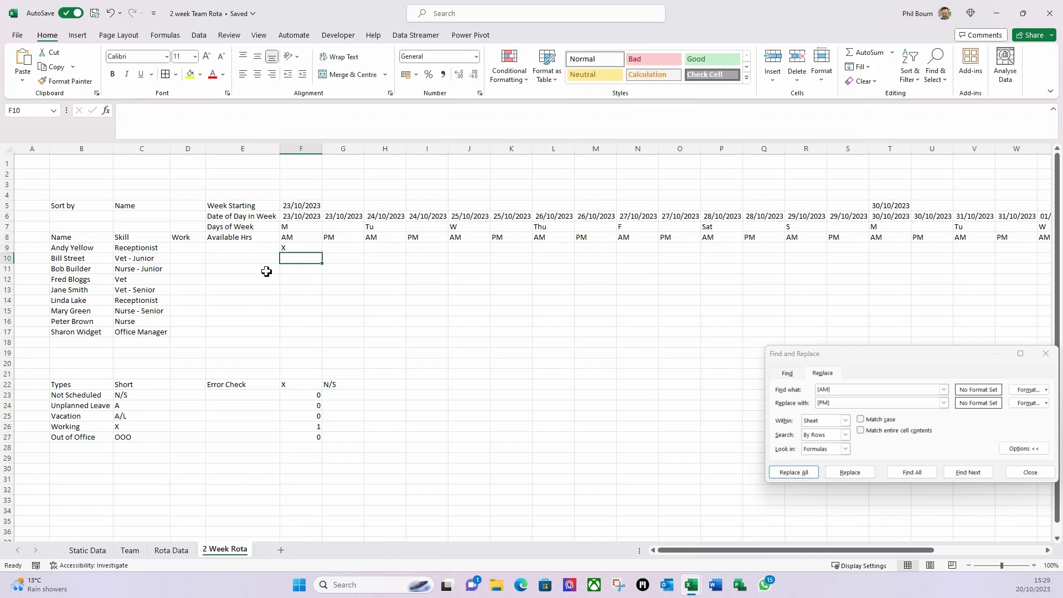
left_click(334, 384)
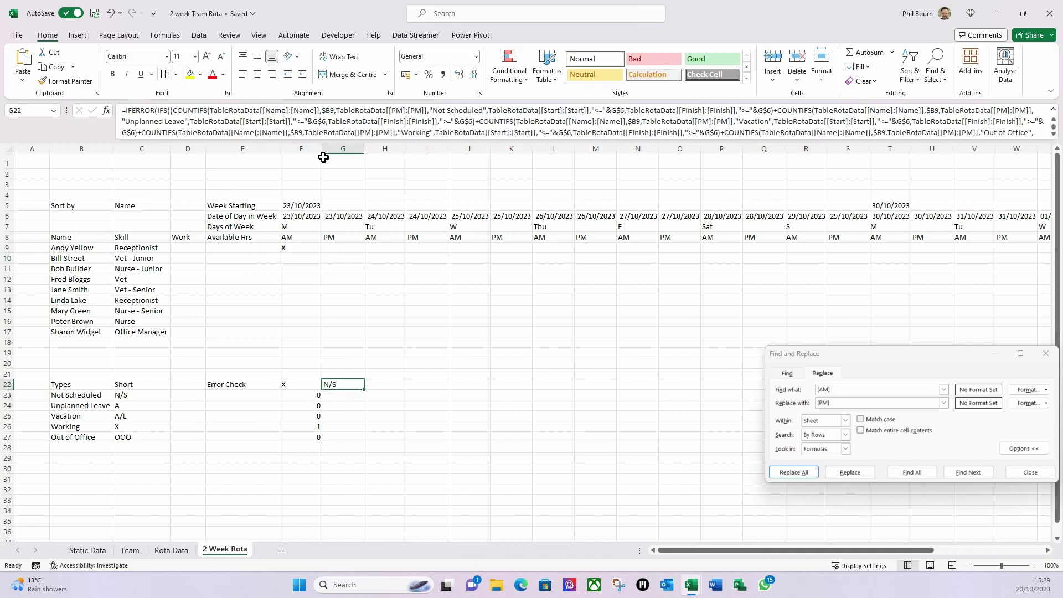
left_click(327, 121)
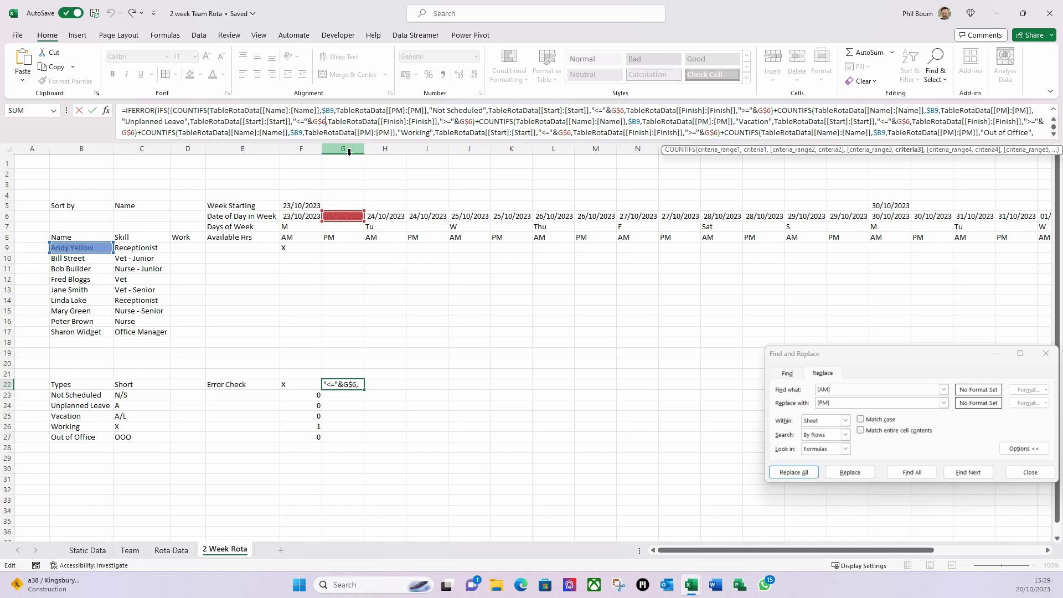
key("ctrl+a")
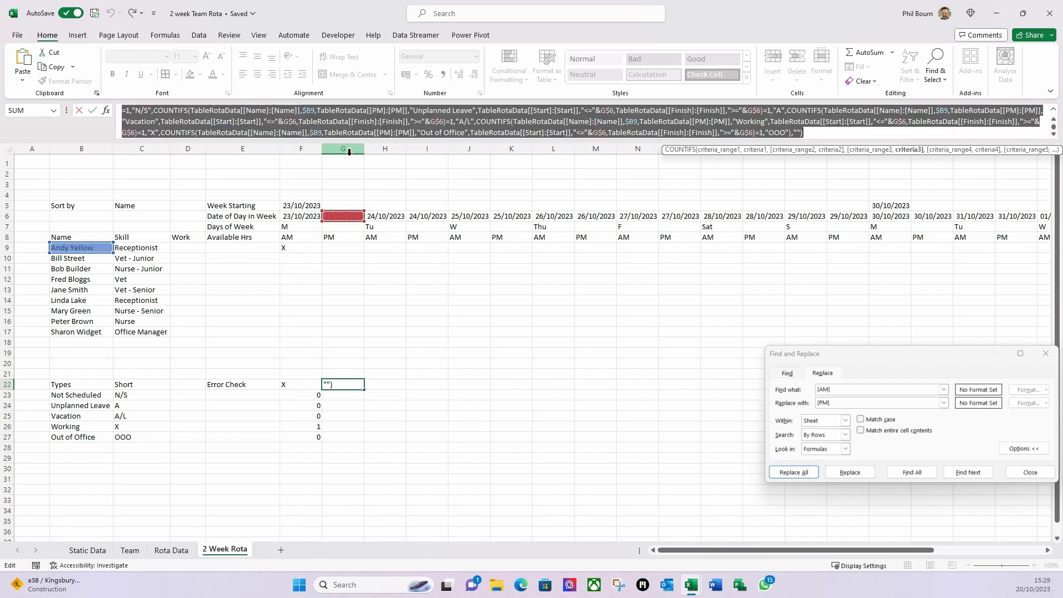
key("Escape")
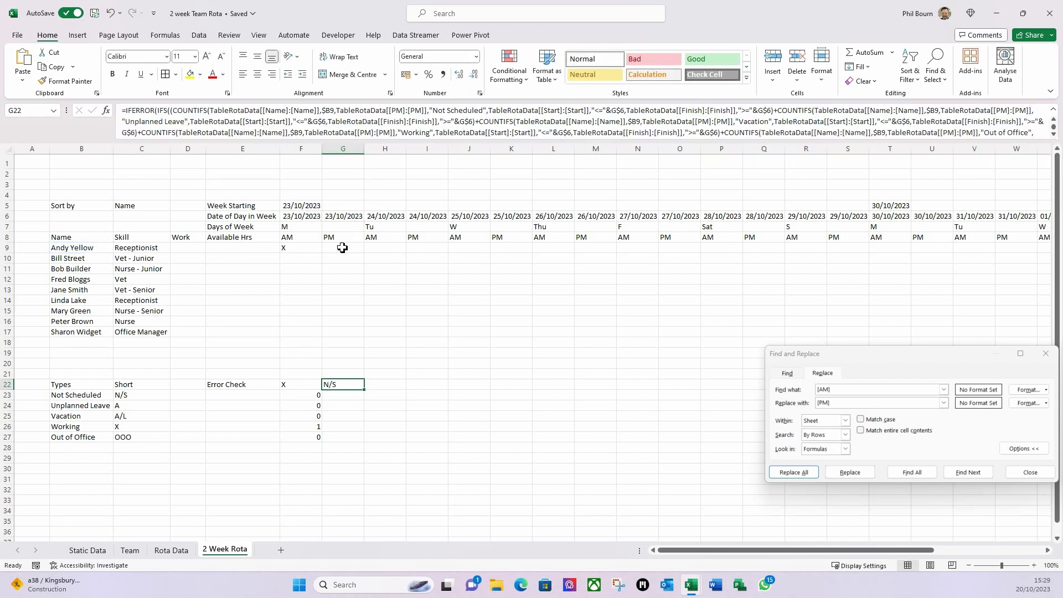
left_click(343, 247)
left_click(304, 120)
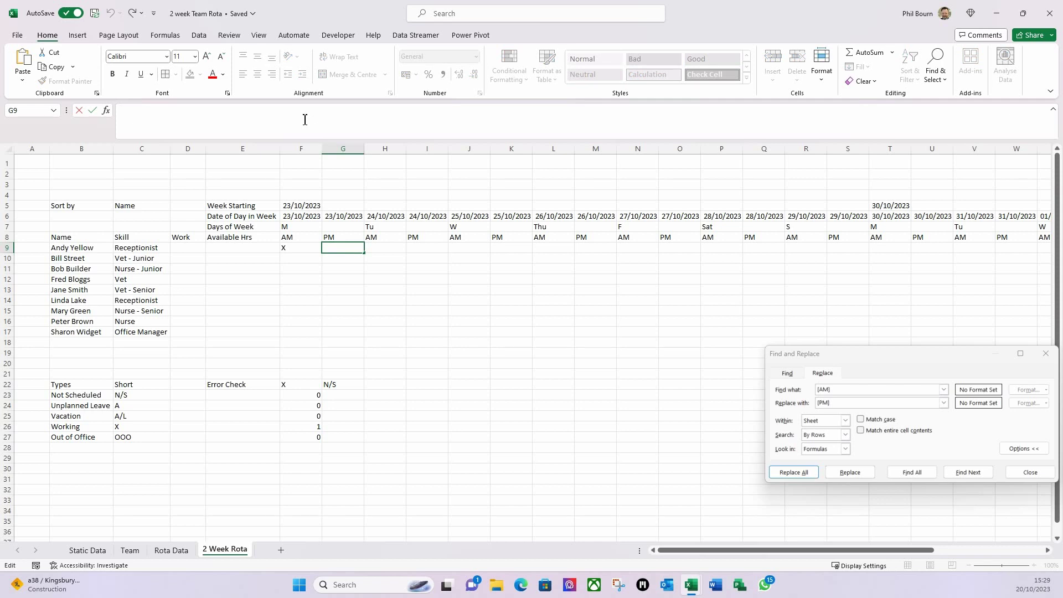
key("ctrl+v")
key("Return")
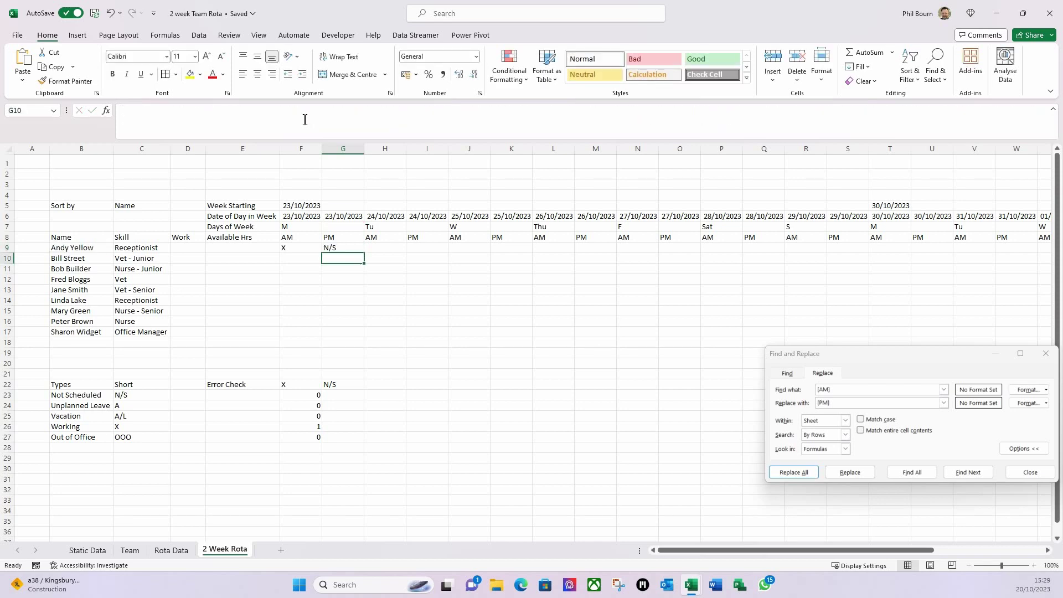
- Check the F9 and G9 results, close Find and Replace, and select F9:G9
left_click(293, 251)
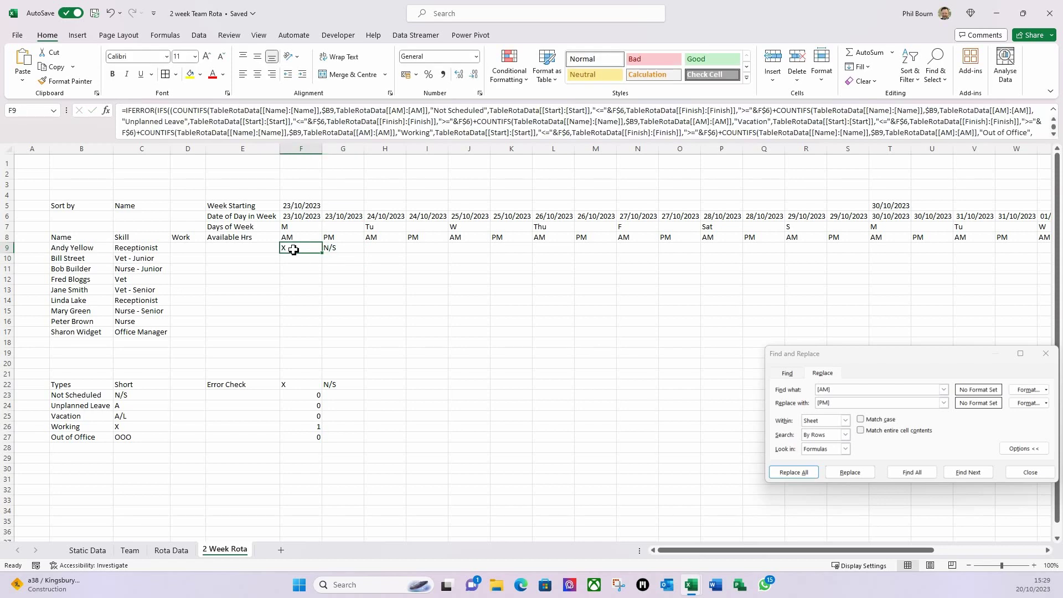
left_click(336, 248)
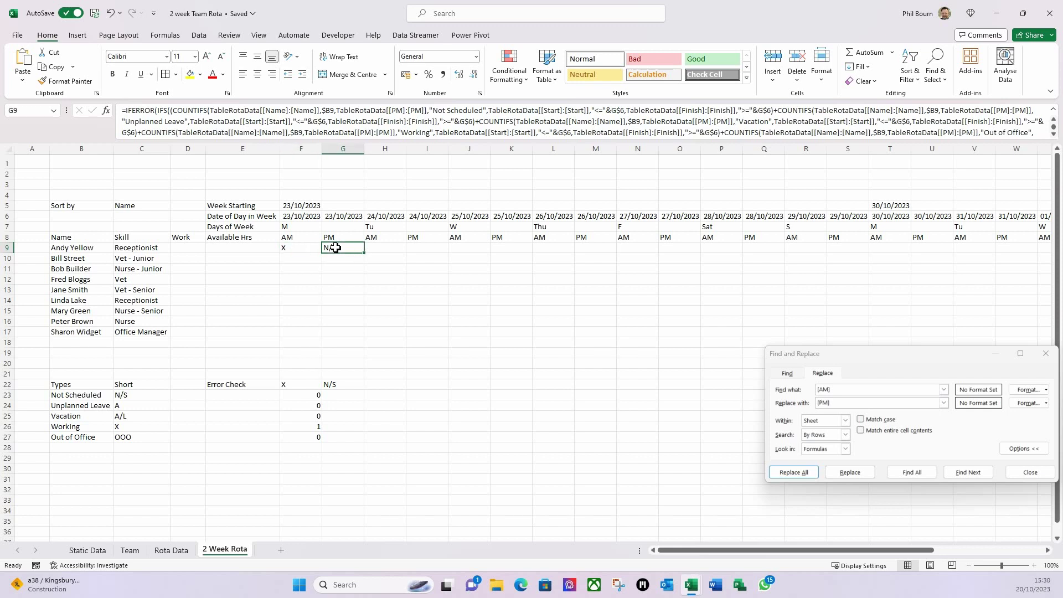
left_click(1025, 474)
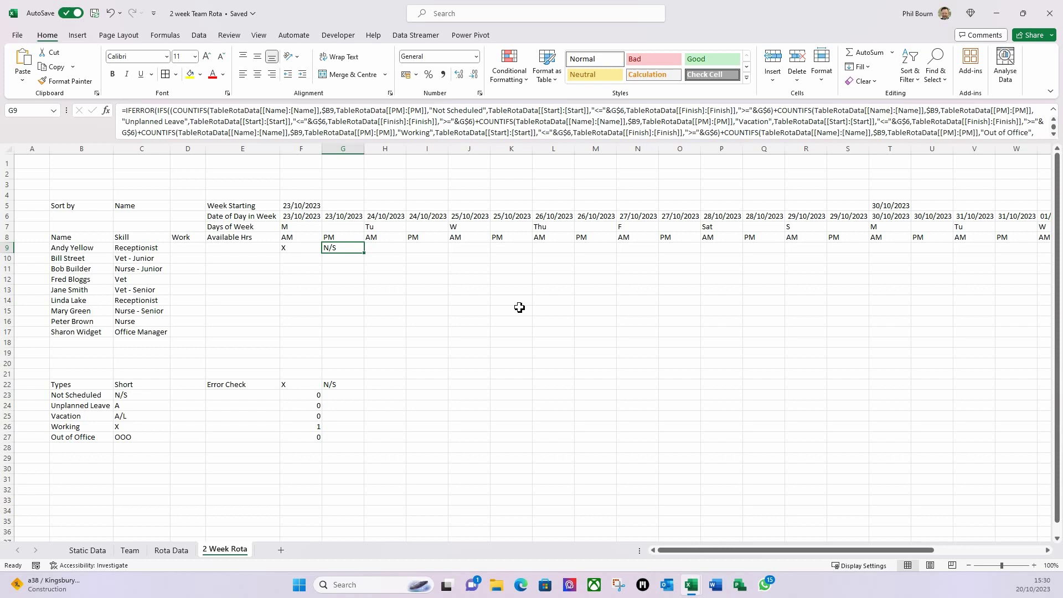
left_click_drag(297, 251, 328, 251)
- Paste the F9:G9 AM/PM formulas pair by pair into H9 through S9
key("ctrl+c")
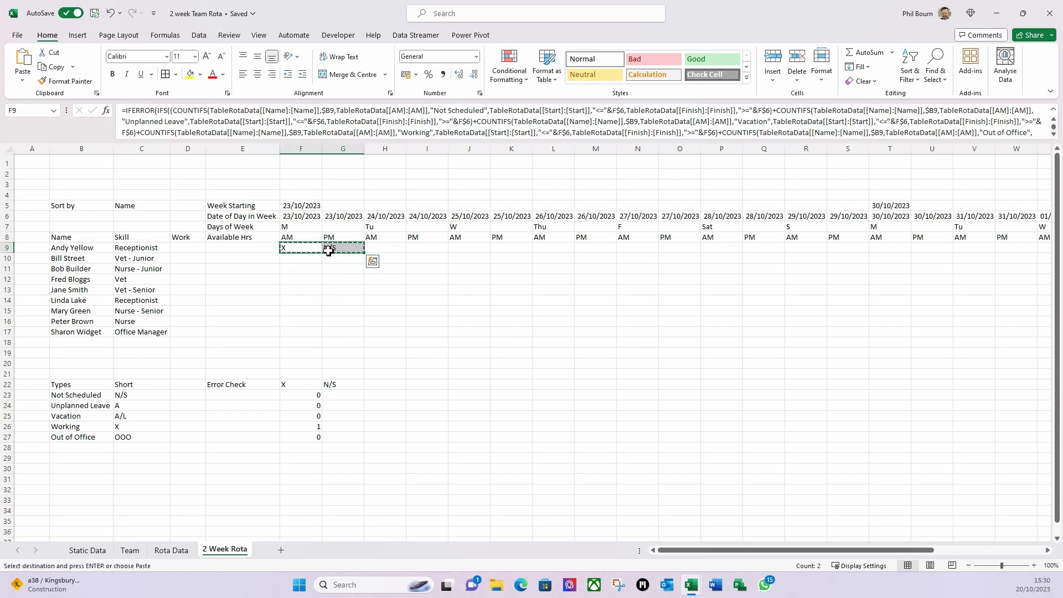
left_click(392, 248)
key("ctrl+v")
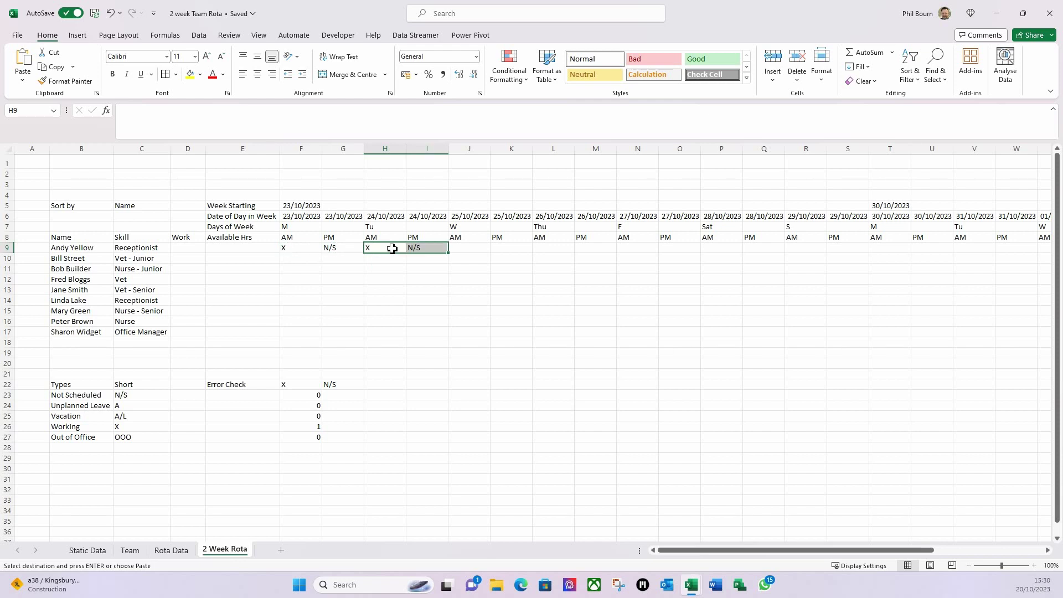
left_click(463, 245)
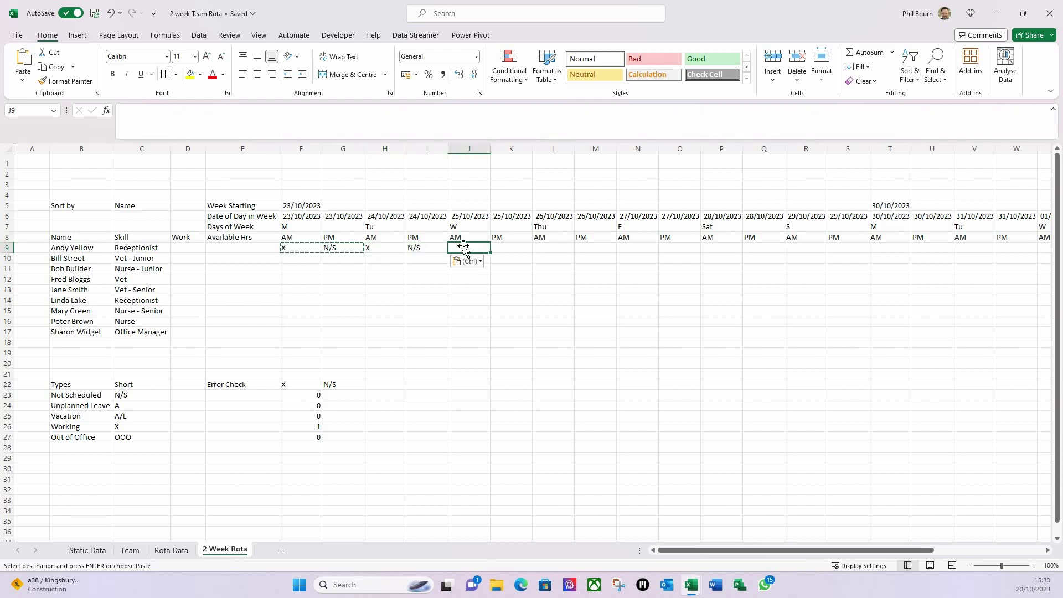
key("ctrl+v")
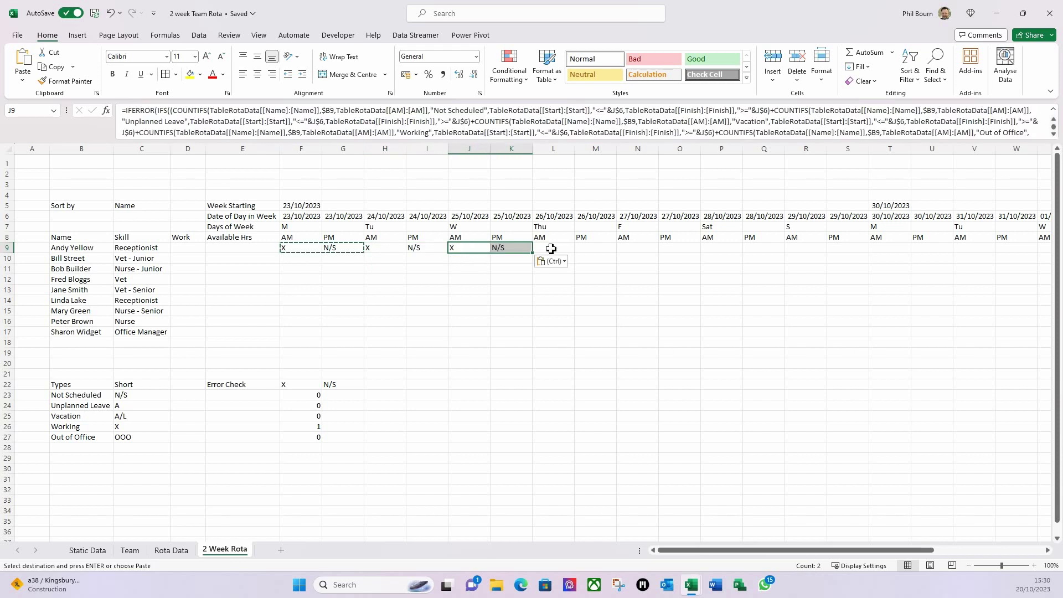
left_click(551, 248)
key("ctrl+v")
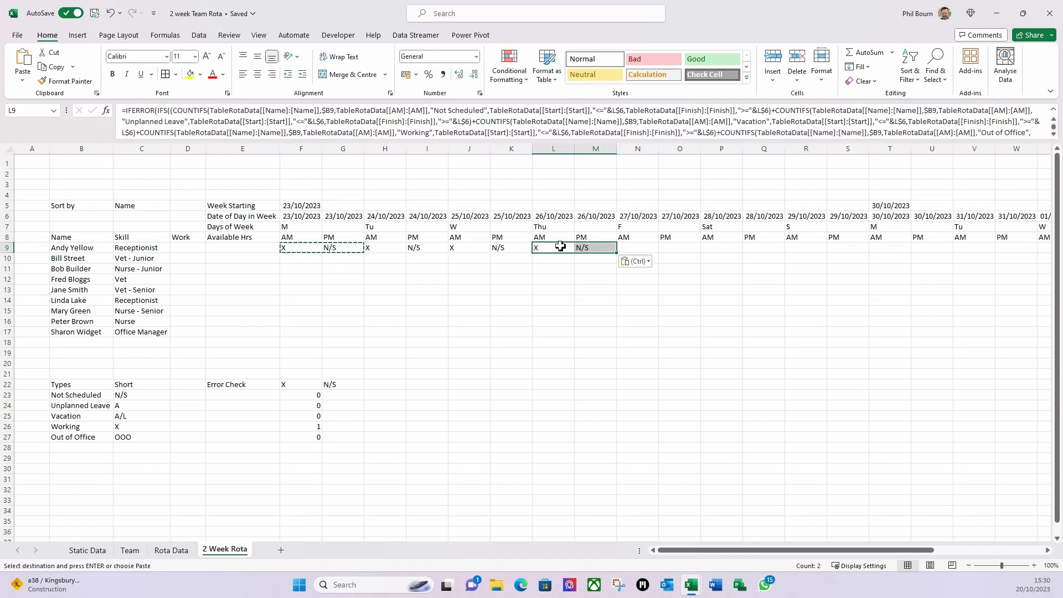
left_click(638, 251)
key("ctrl+v")
left_click(721, 248)
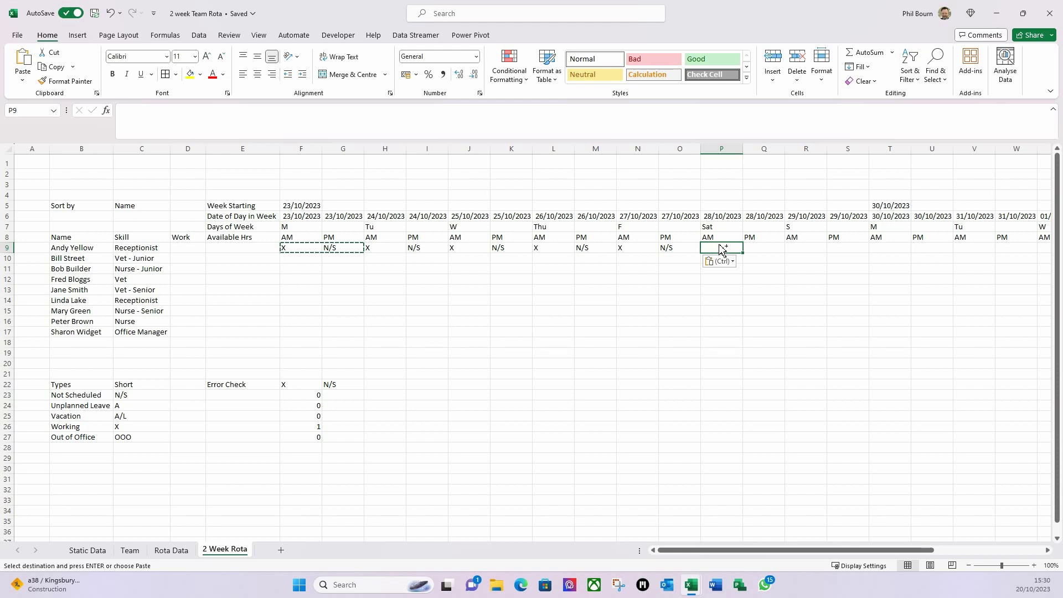
key("ctrl+v")
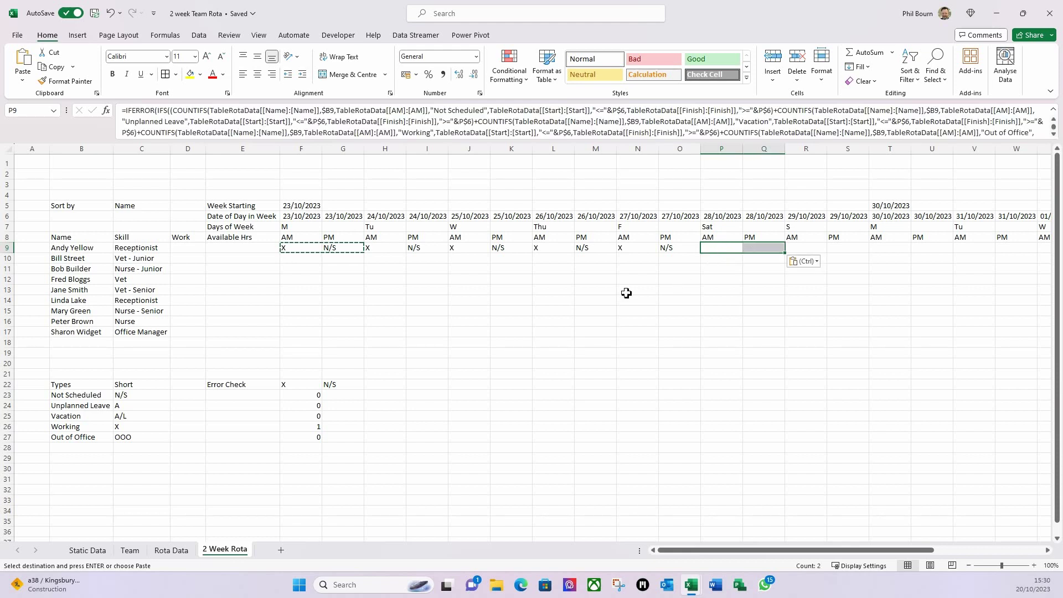
left_click(812, 245)
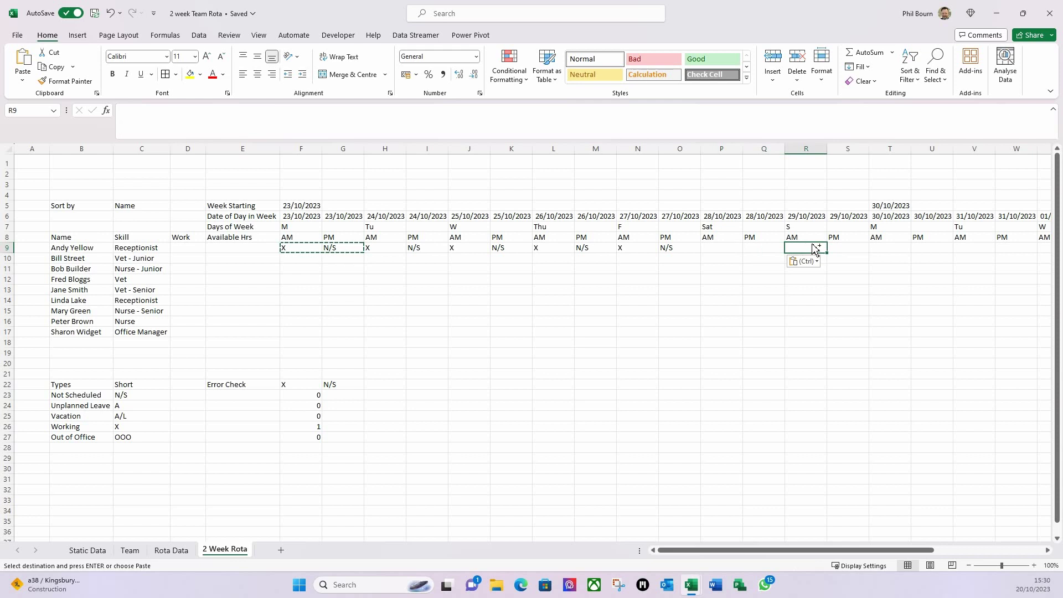
key("ctrl+v")
- Copy the first week's formulas F9:S9 and paste them at T9 for week two
left_click_drag(302, 247, 836, 246)
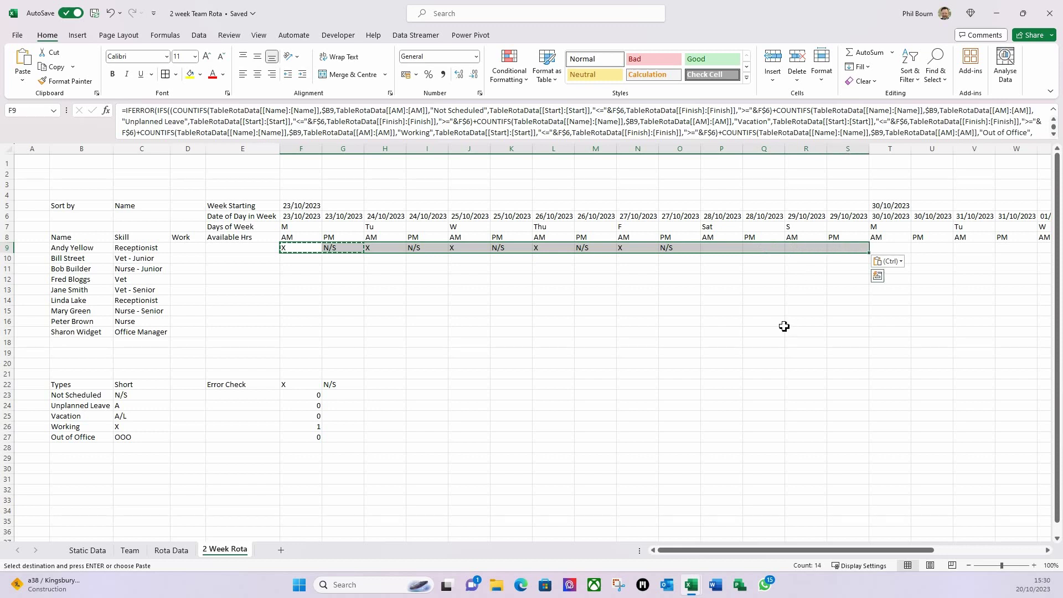
key("ctrl+c")
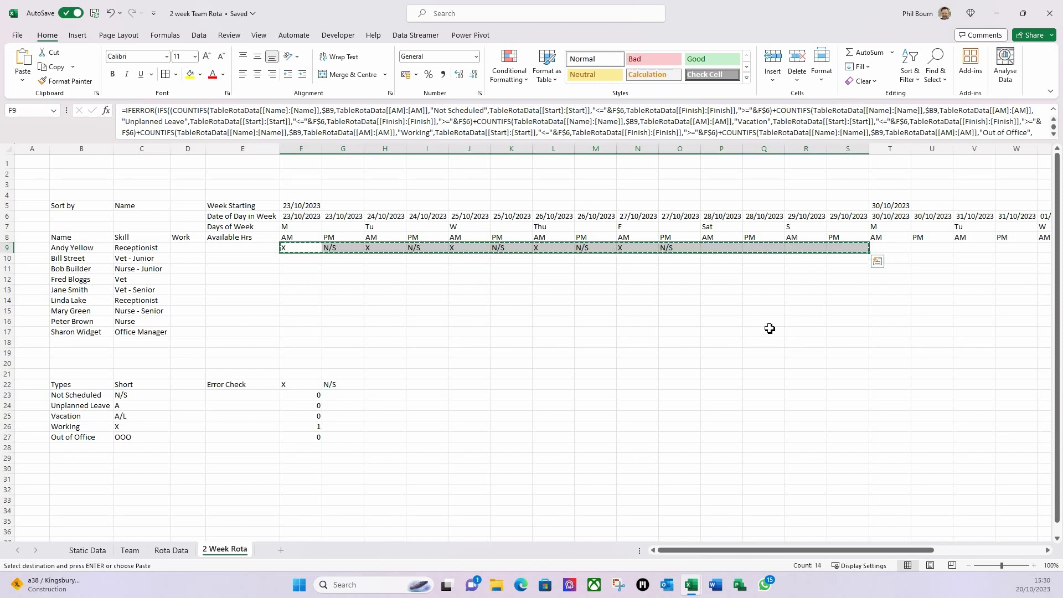
left_click(884, 244)
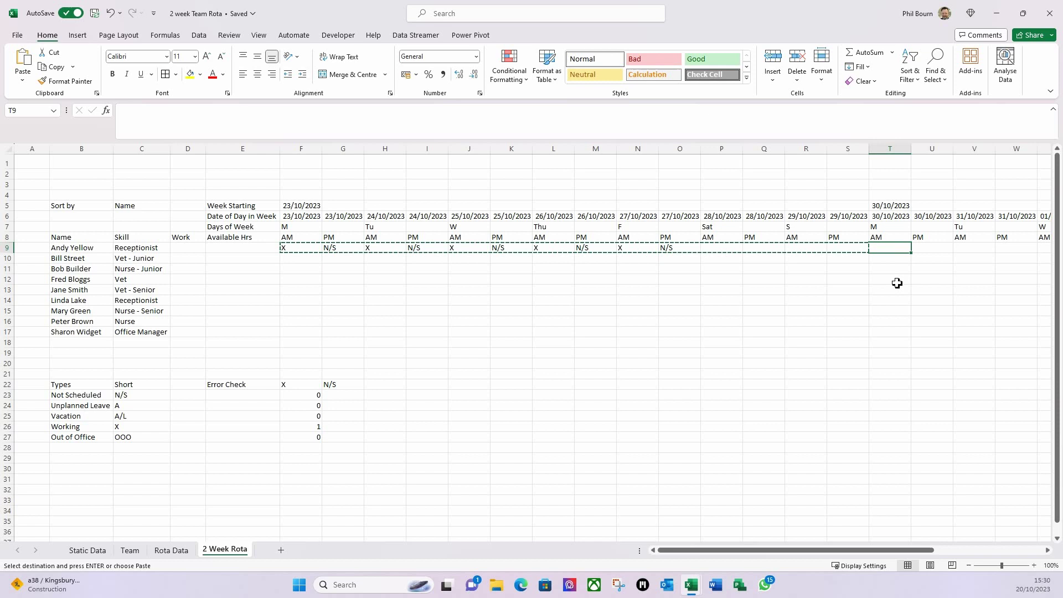
key("ctrl+v")
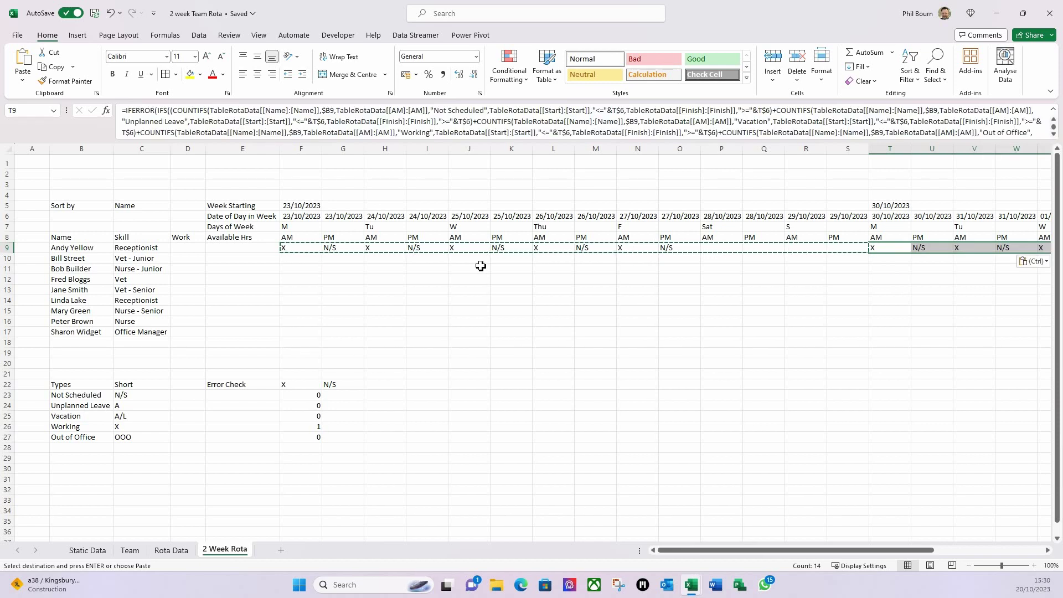
- Select the rota range from F9 across to column AG and down through row 17
left_click(293, 249)
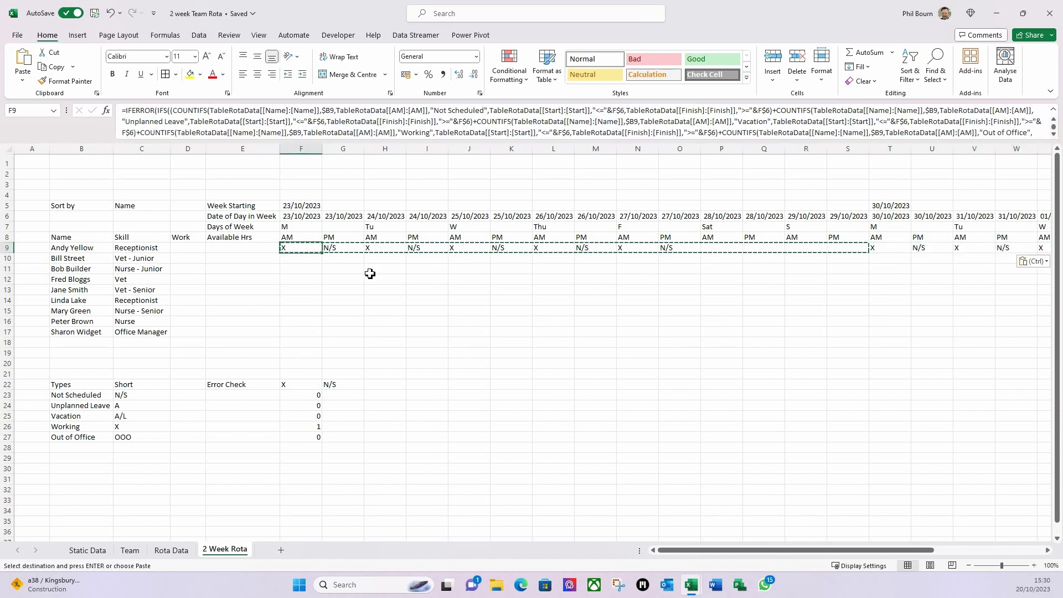
key("shift+Right")
key("shift+Right")
key("shift+Right")
key("shift+Right")
key("shift+Right")
key("shift+Right")
key("shift+Right")
key("shift+Right")
key("shift+Right")
key("shift+Right")
key("shift+Right")
key("shift+Right")
key("shift+Right")
key("shift+Right")
key("shift+Right")
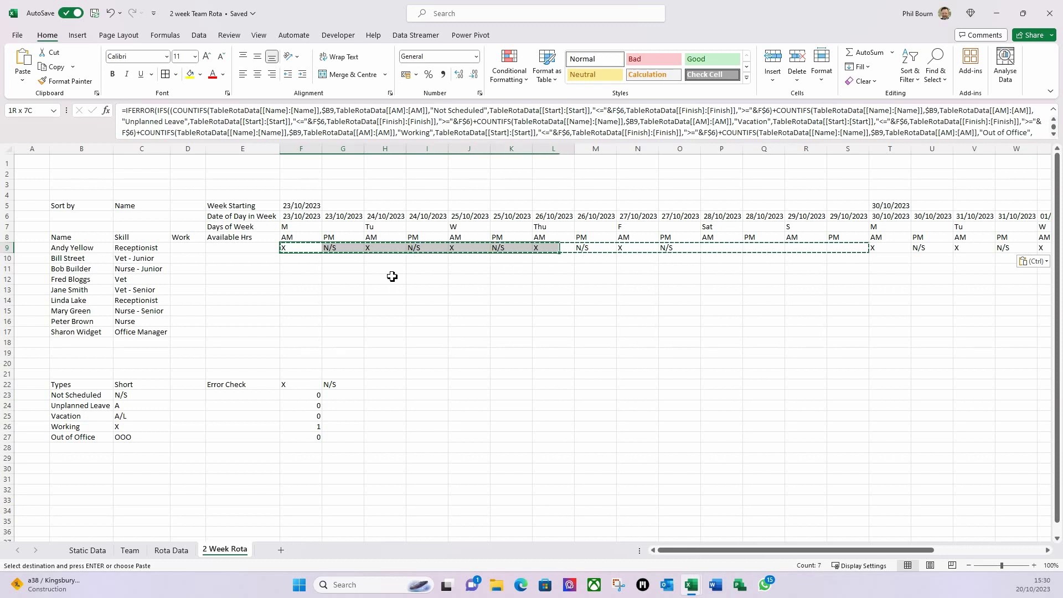
key("shift+Right")
key("shift+Right")
key("shift+Right")
key("shift+Right")
key("shift+Right")
key("shift+Right")
key("shift+Right")
key("shift+Right")
key("shift+Right")
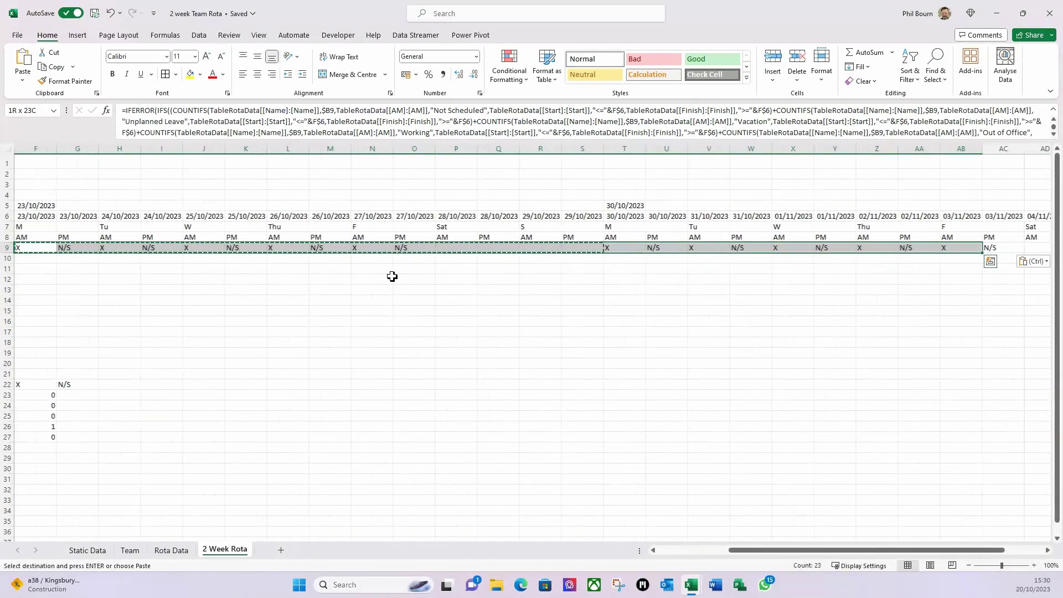
key("shift+Right")
key("shift+Right")
key("shift+Right")
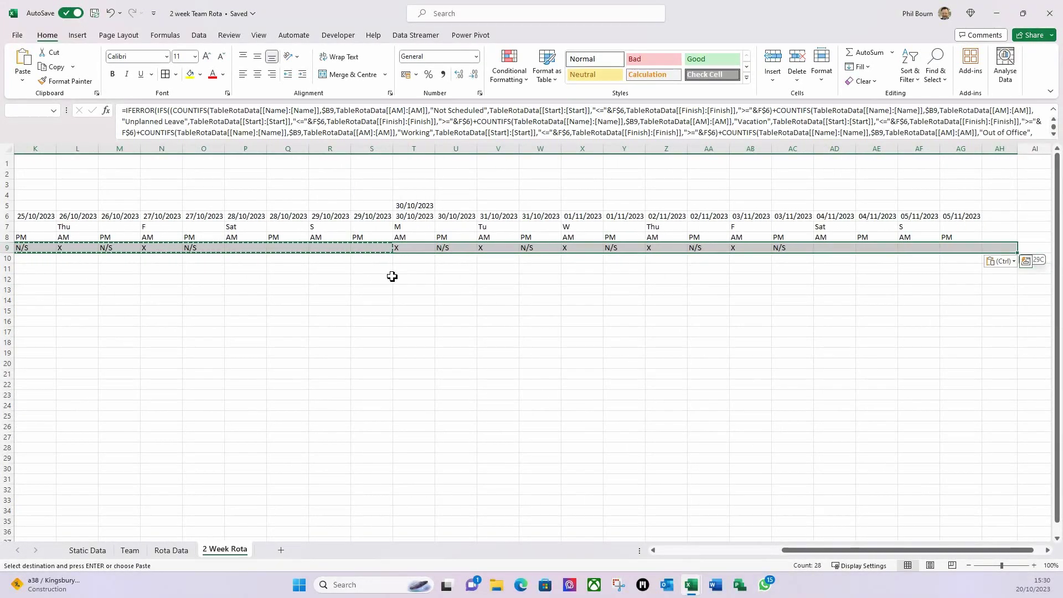
key("shift+Left")
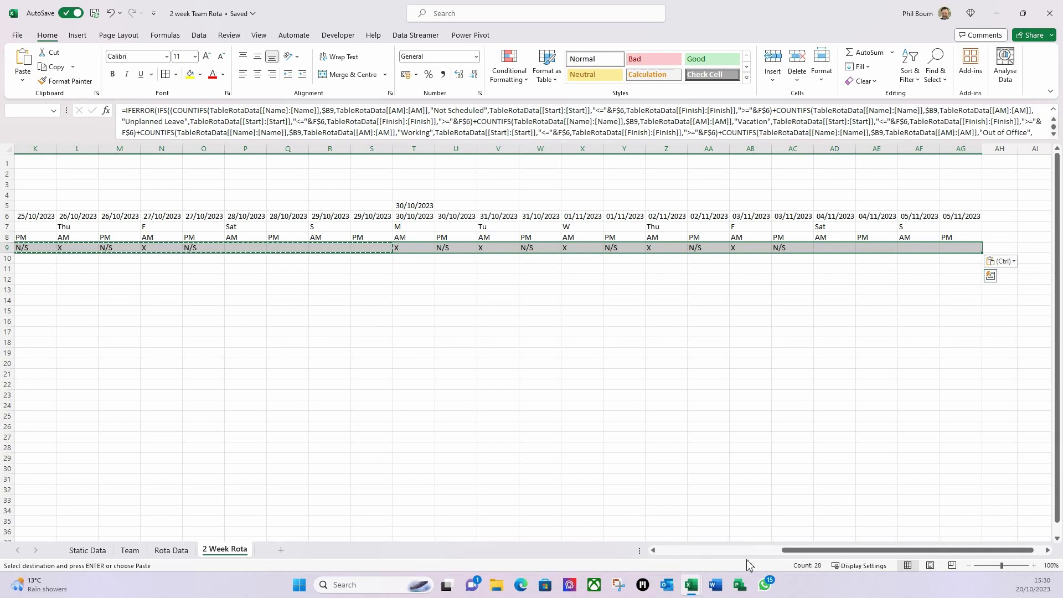
left_click_drag(799, 556, 716, 570)
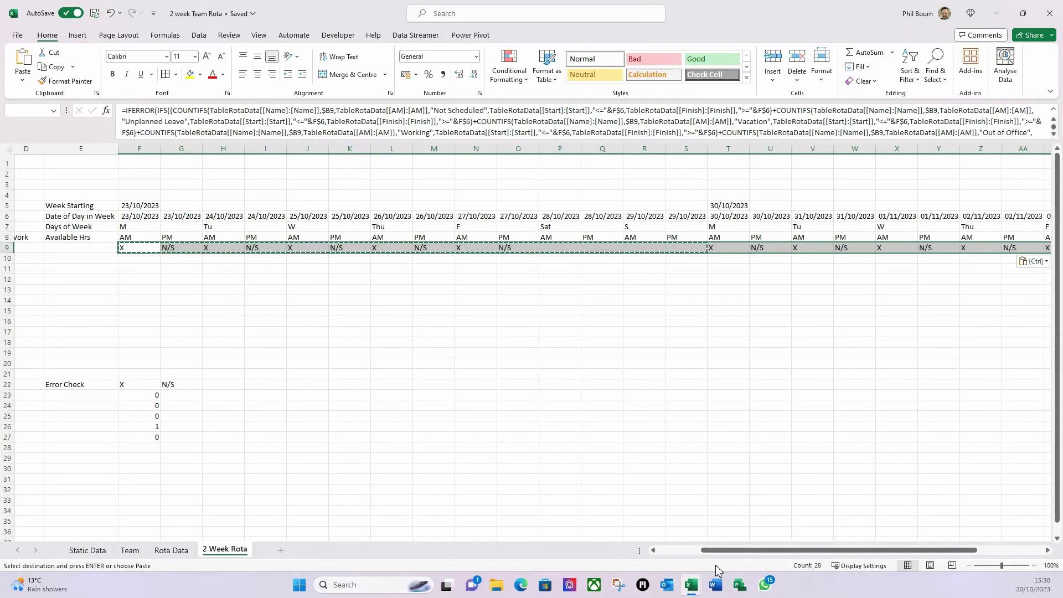
key("shift+Down")
key("shift+Down")
key("shift+Down")
key("shift+Down")
key("shift+Down")
key("shift+Down")
key("shift+Down")
key("shift+Down")
- Fill the row 9 formulas down through row 17, then select the Error Check block E22:G27
key("ctrl+d")
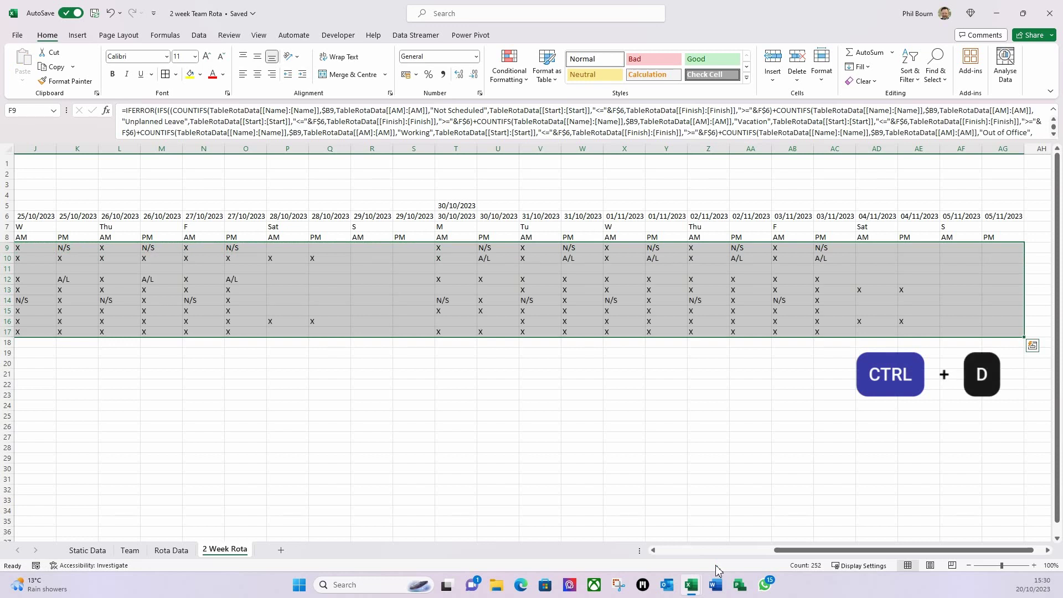
left_click(596, 436)
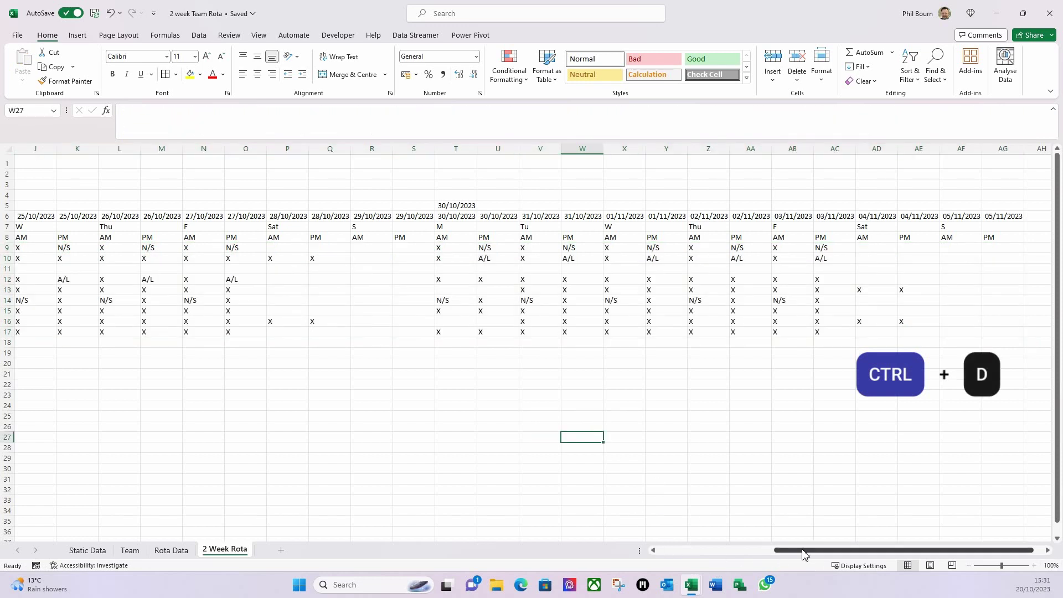
left_click_drag(805, 550, 686, 551)
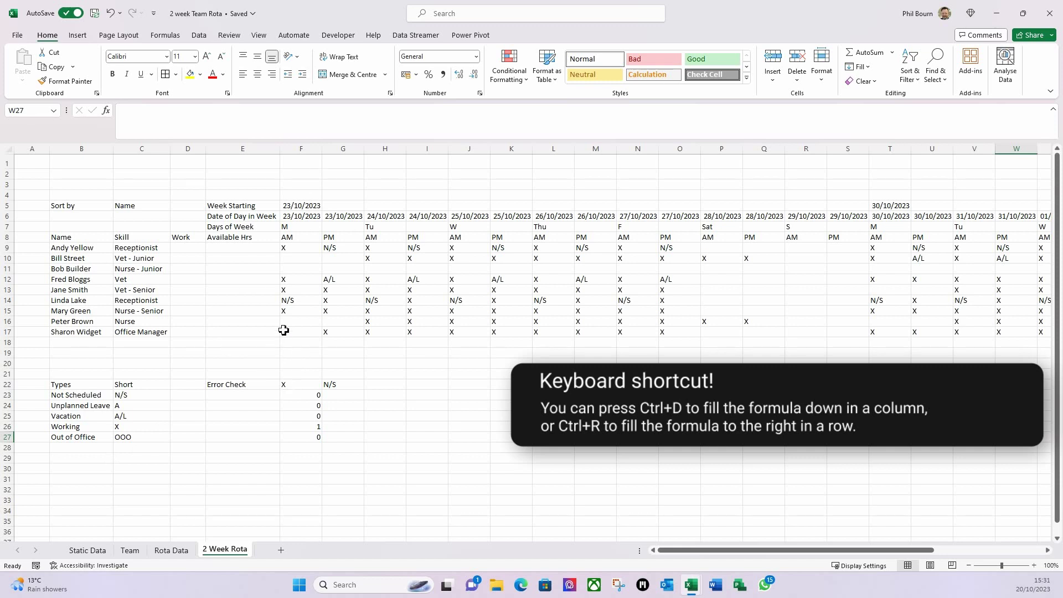
left_click(228, 390)
left_click_drag(240, 388, 347, 436)
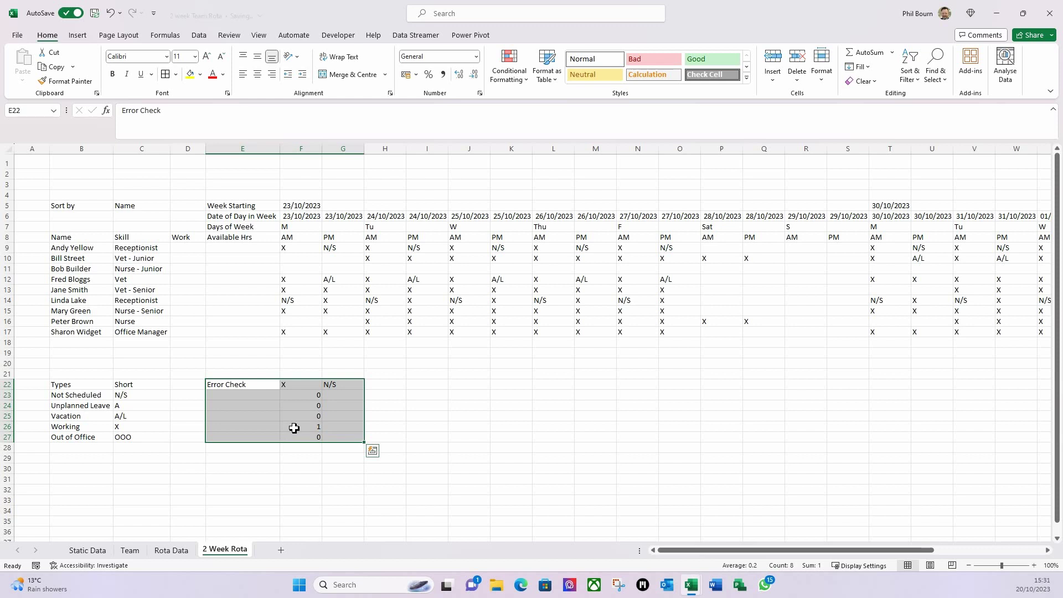
- Clear the E22:G27 Error Check block and the test formulas filled into row 18
key("Delete")
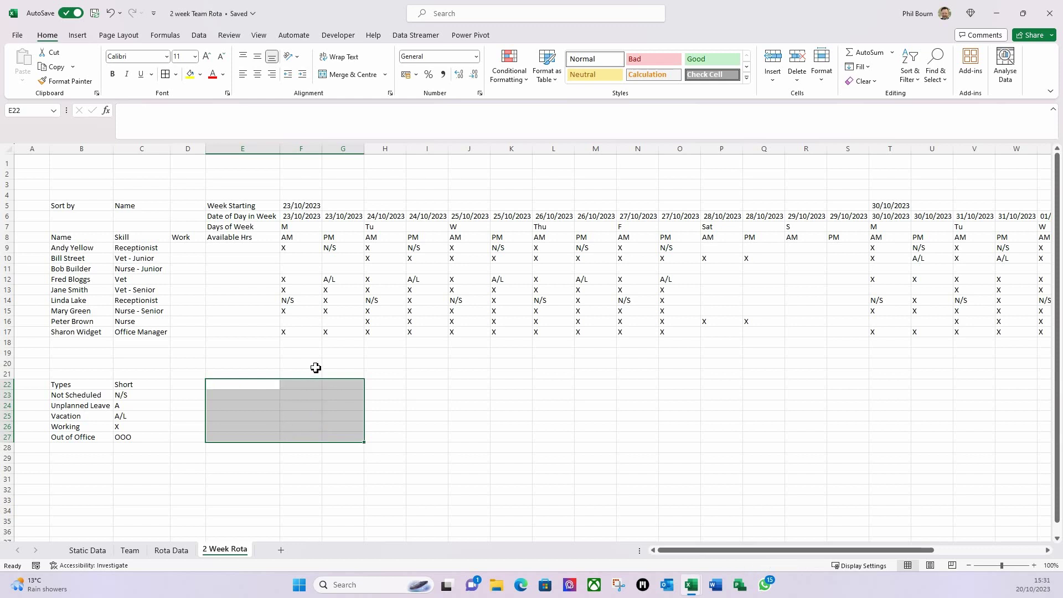
left_click(299, 342)
left_click(296, 332)
left_click_drag(321, 334, 341, 344)
left_click(323, 406)
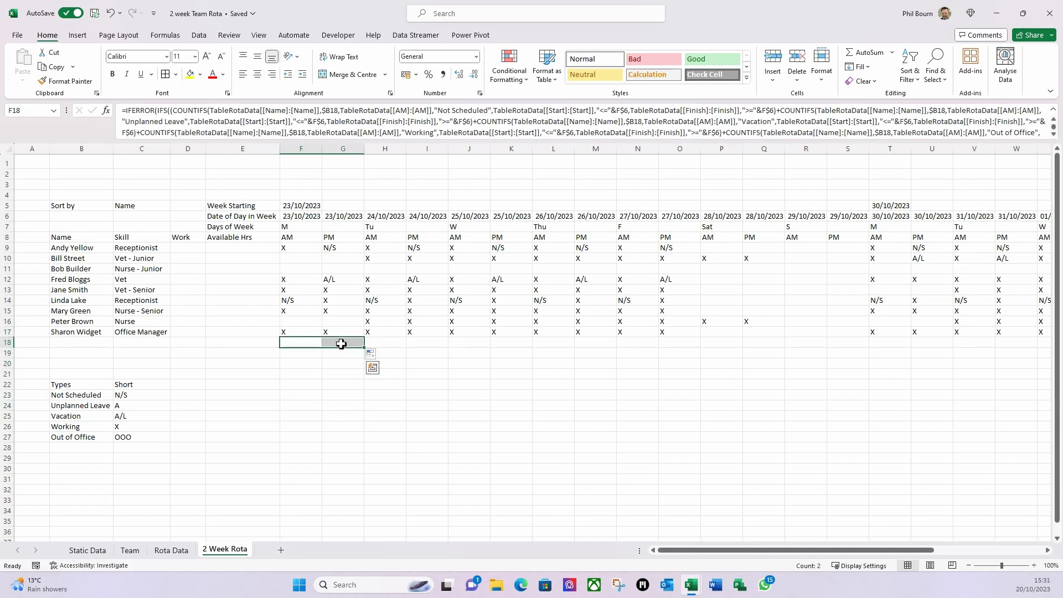
key("Delete")
left_click(299, 414)
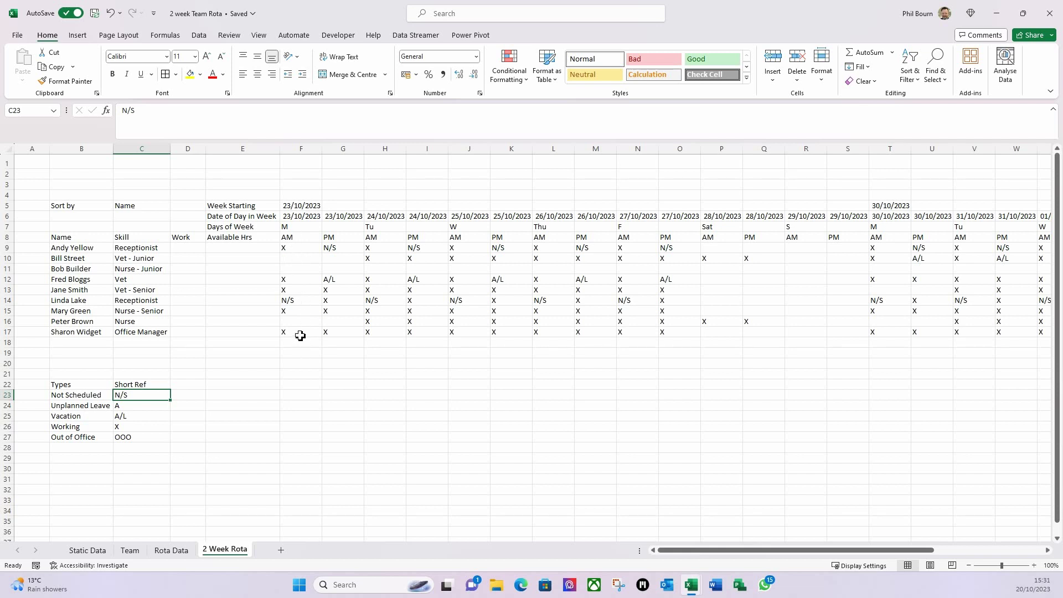
- Centre the text in the rota grid from the AM/PM row through row 17
left_click_drag(293, 247, 1002, 327)
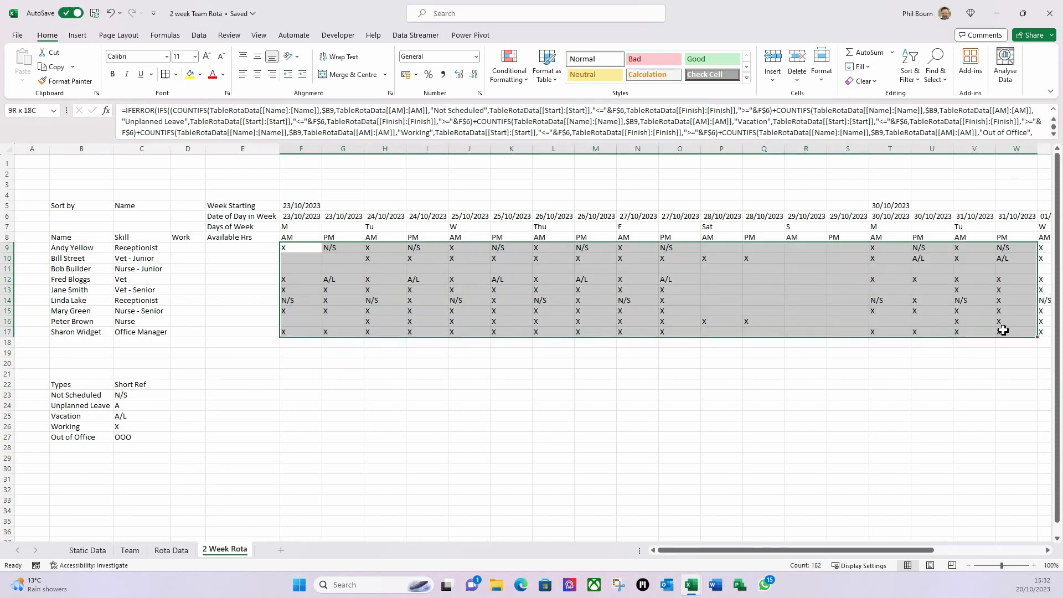
left_click_drag(310, 238, 954, 327)
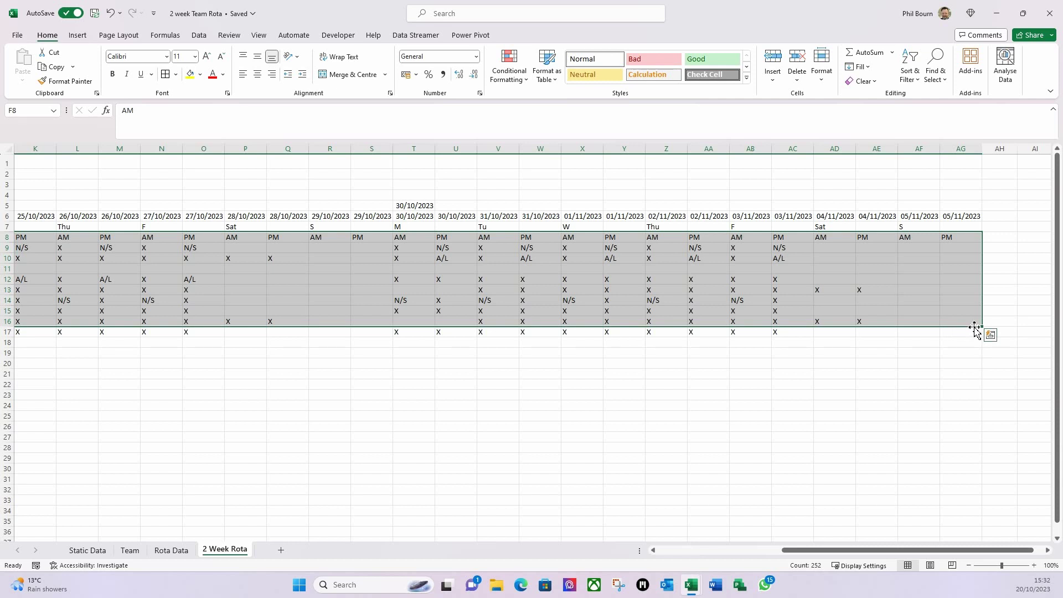
left_click(975, 331, "shift")
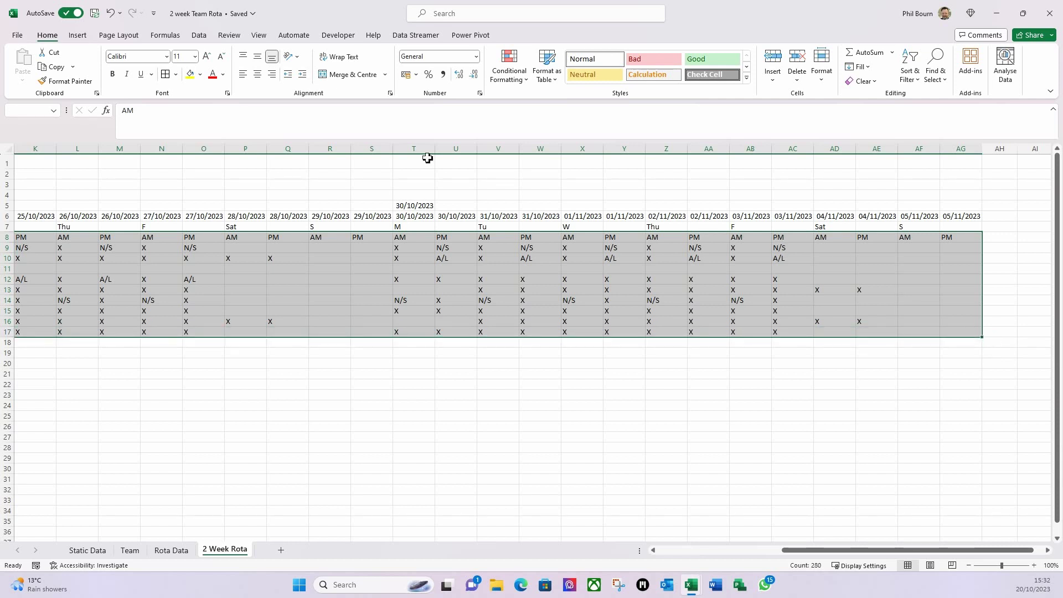
left_click(257, 74)
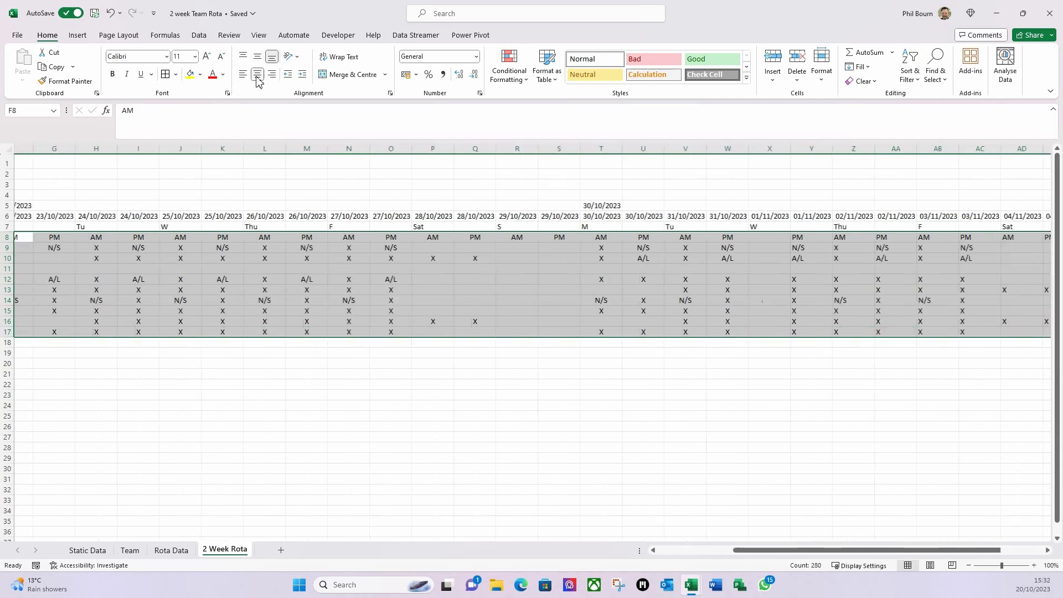
- Return to the rota's start and select the shift cells from F9 through row 17
key("ctrl+BackSpace")
left_click(383, 352)
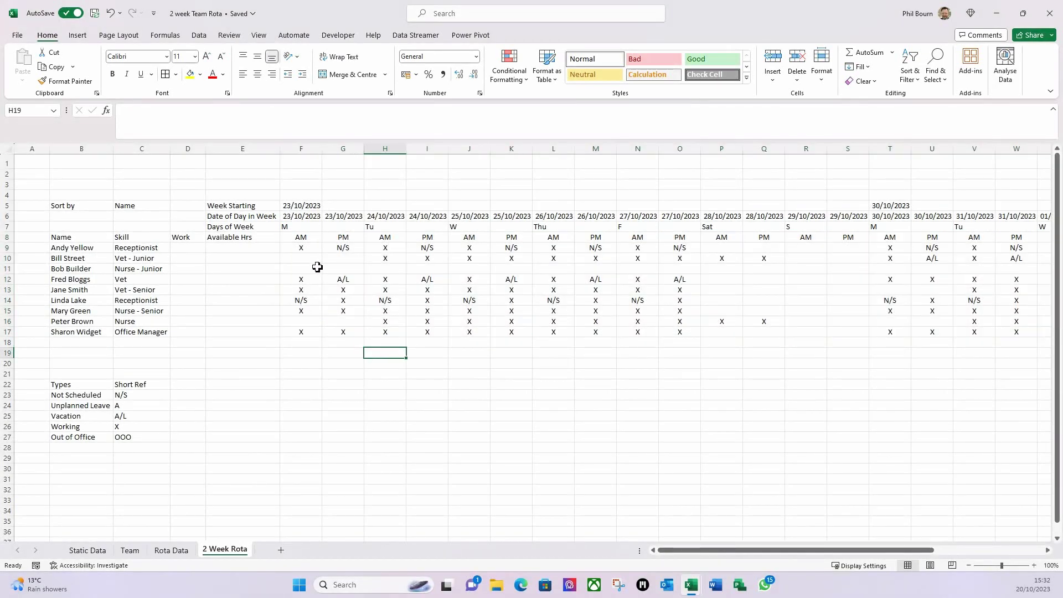
left_click(309, 334)
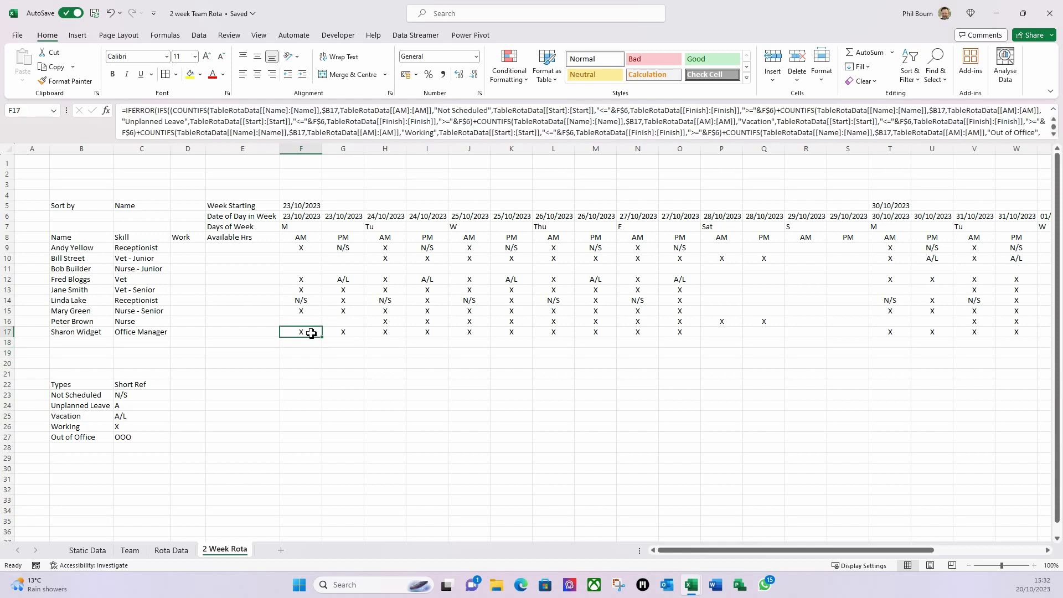
left_click_drag(301, 249, 992, 328)
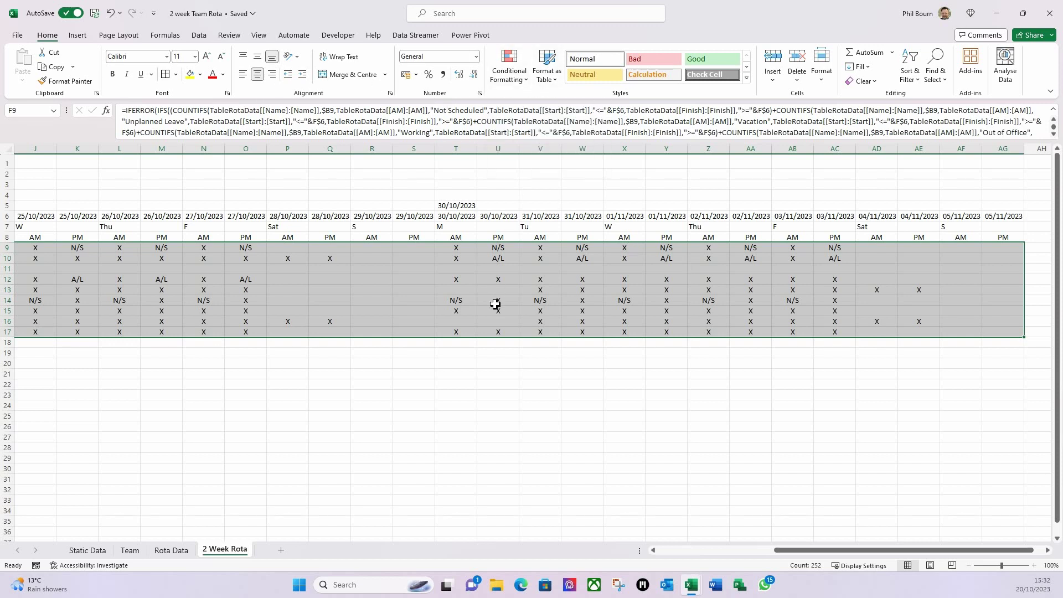
left_click_drag(792, 556, 653, 553)
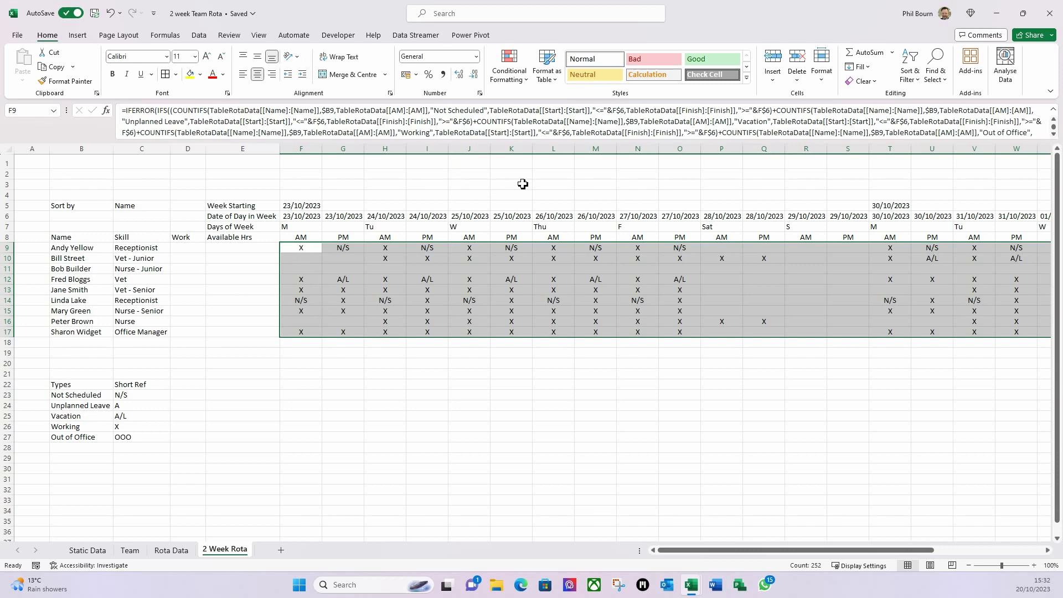
- Create a formula-based rule =if(f9="N/S",true,false) and open its Format options
left_click(526, 80)
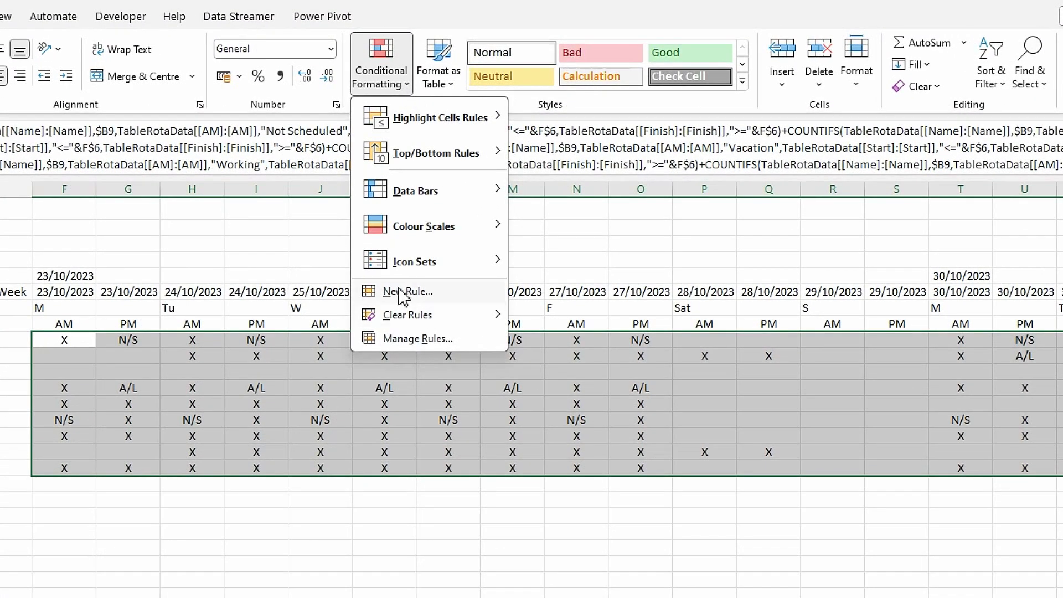
left_click(402, 295)
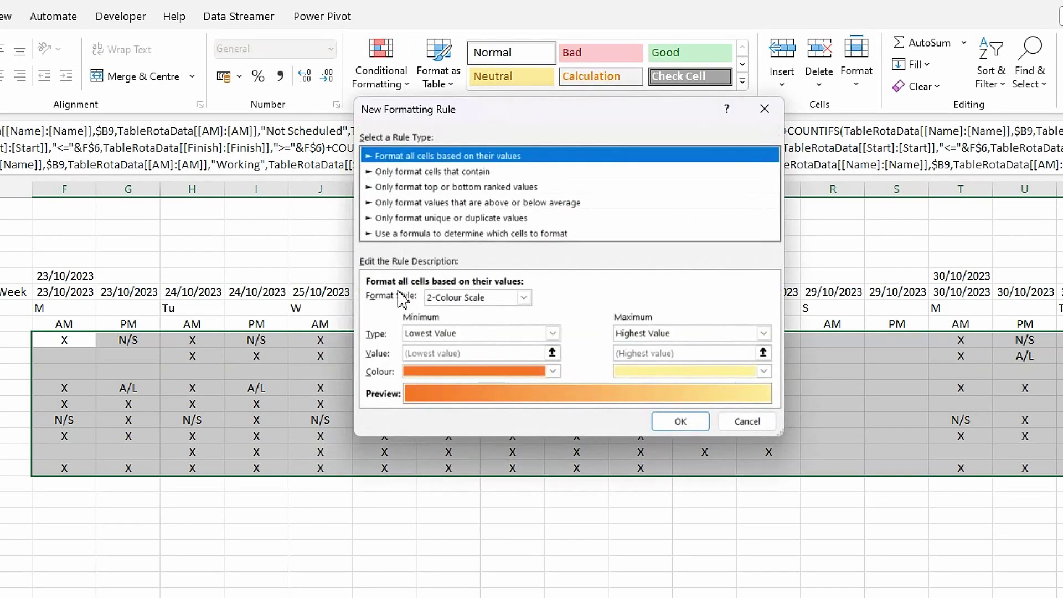
left_click(401, 234)
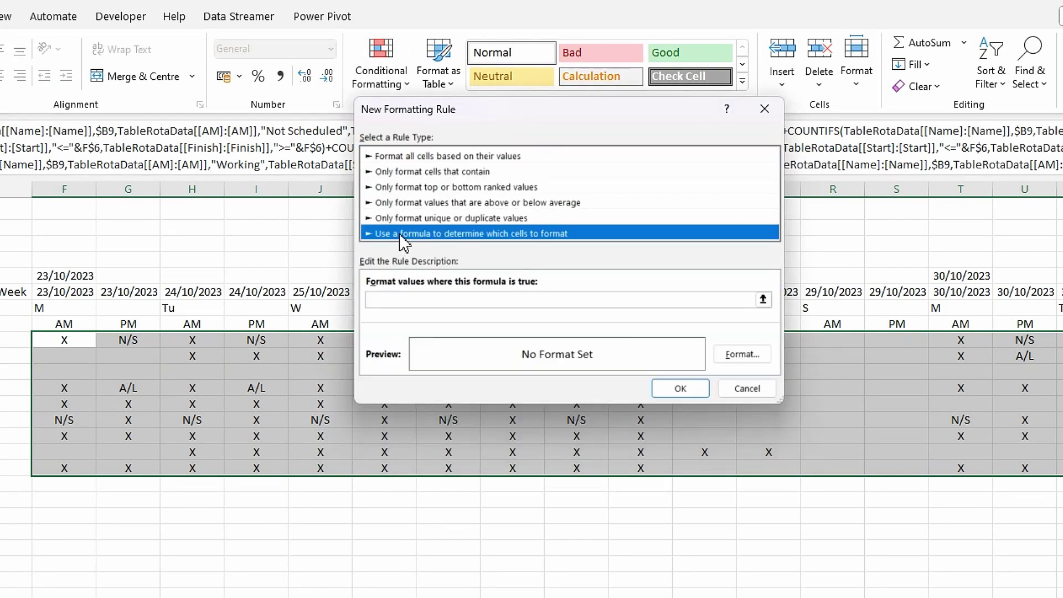
left_click(389, 302)
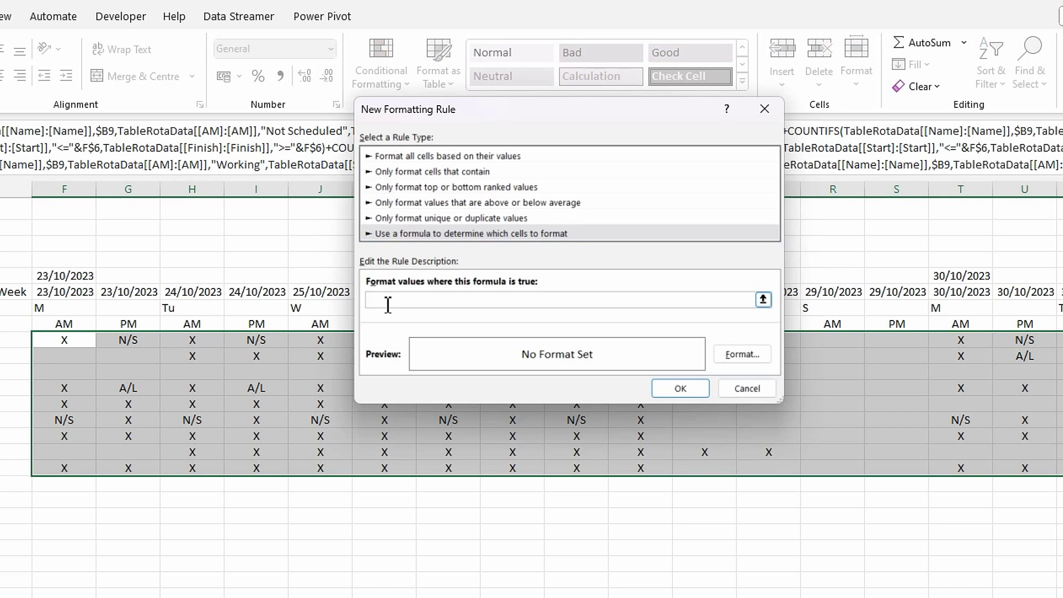
type("=if(f9")
type("=\"N/S\"")
type(",true,false")
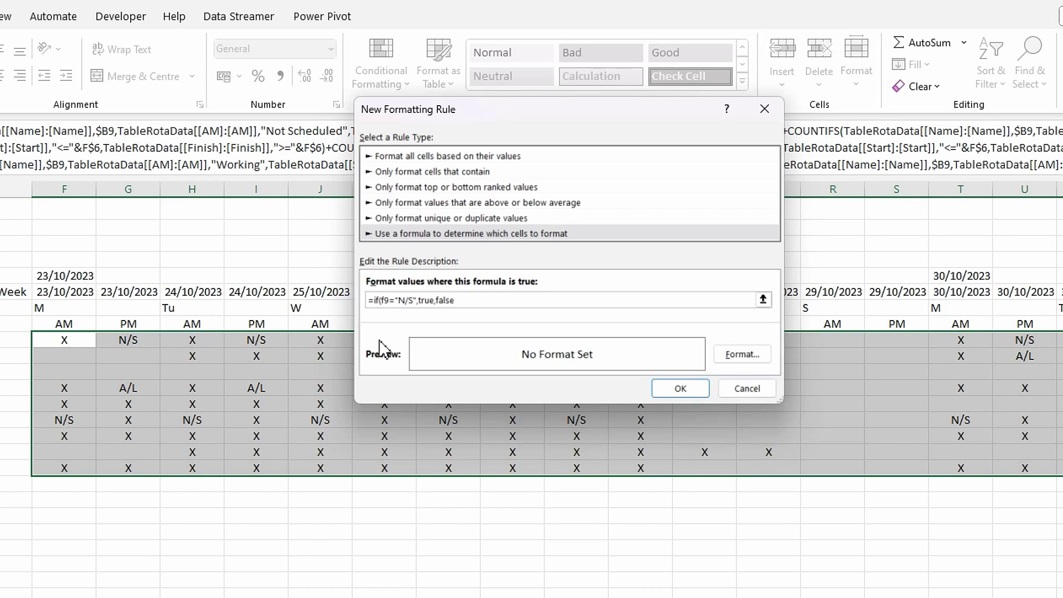
type(")")
left_click(744, 355)
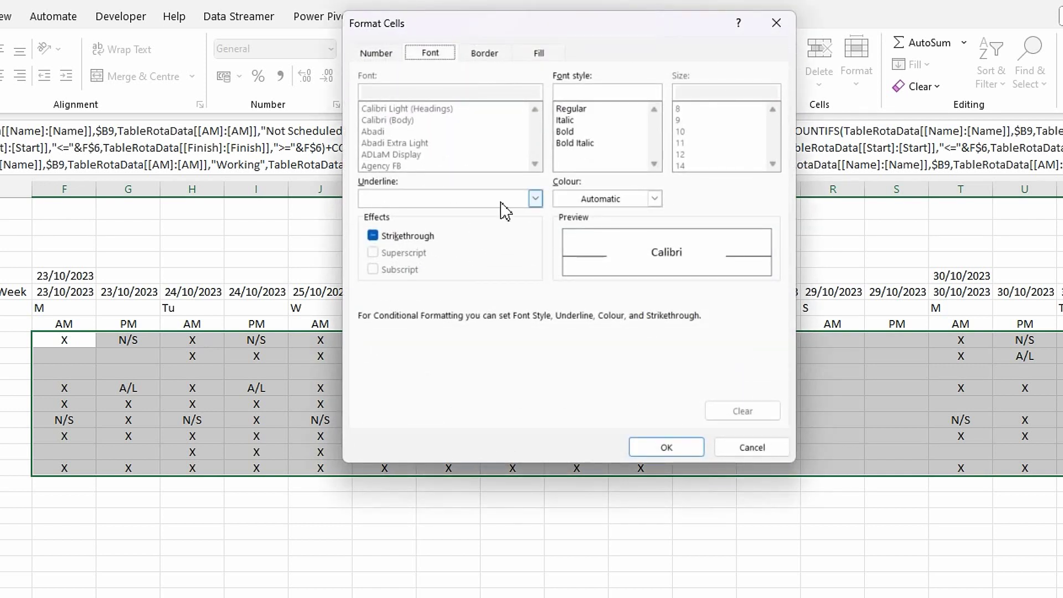
- Give the N/S rule's format top, left, right and bottom borders
left_click(482, 57)
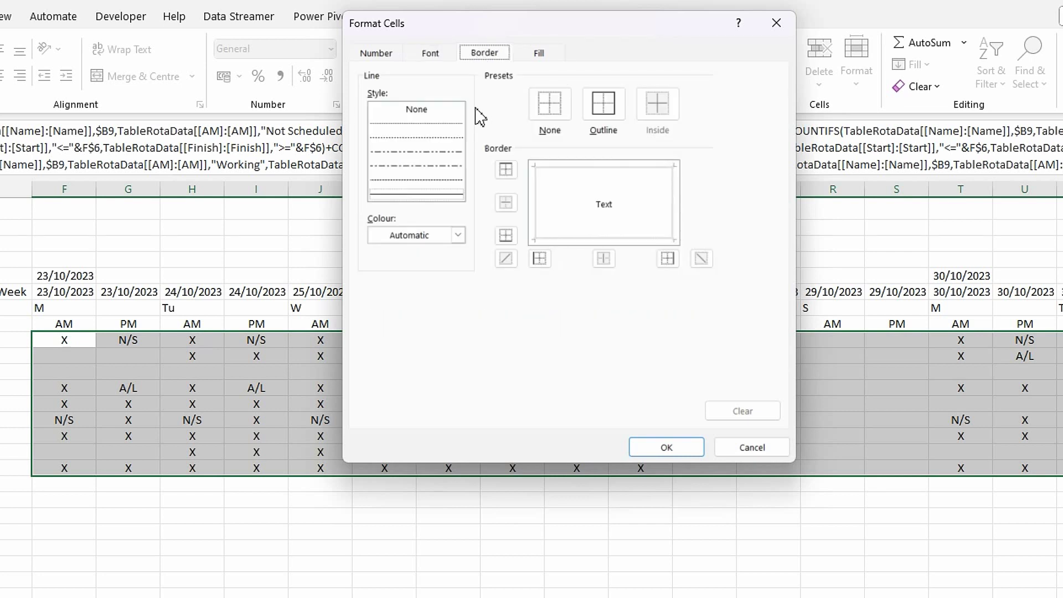
left_click(566, 168)
left_click(537, 199)
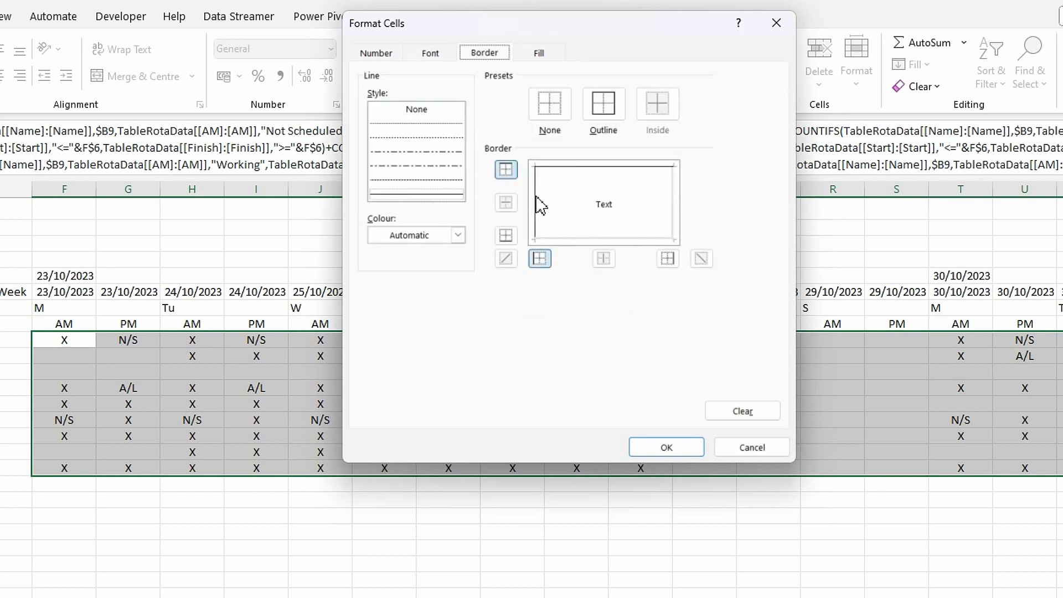
left_click(673, 213)
left_click(592, 239)
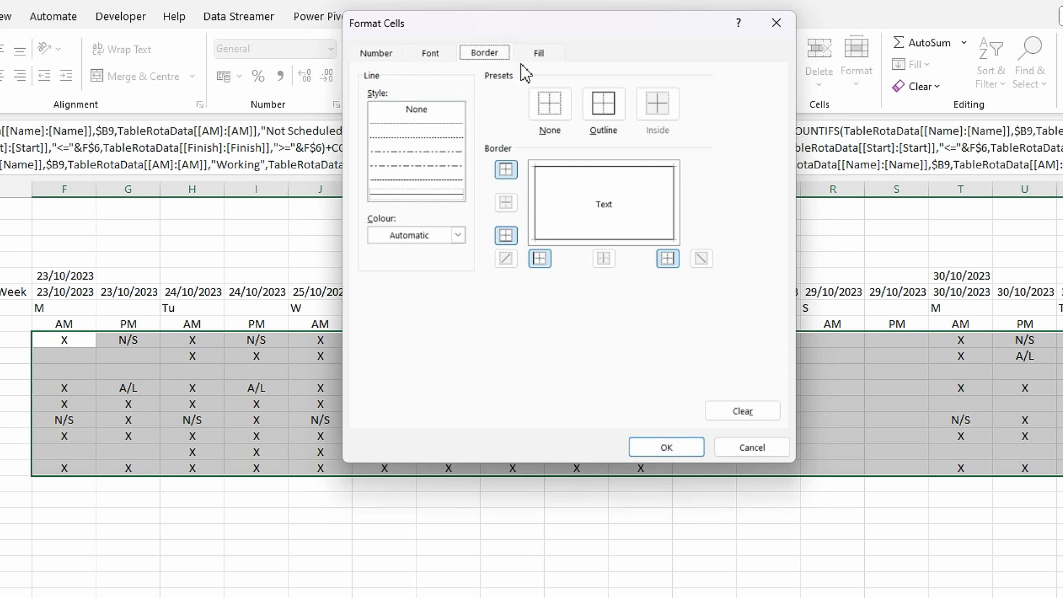
- Make the N/S rule's text bold and apply the rule to the rota
left_click(442, 56)
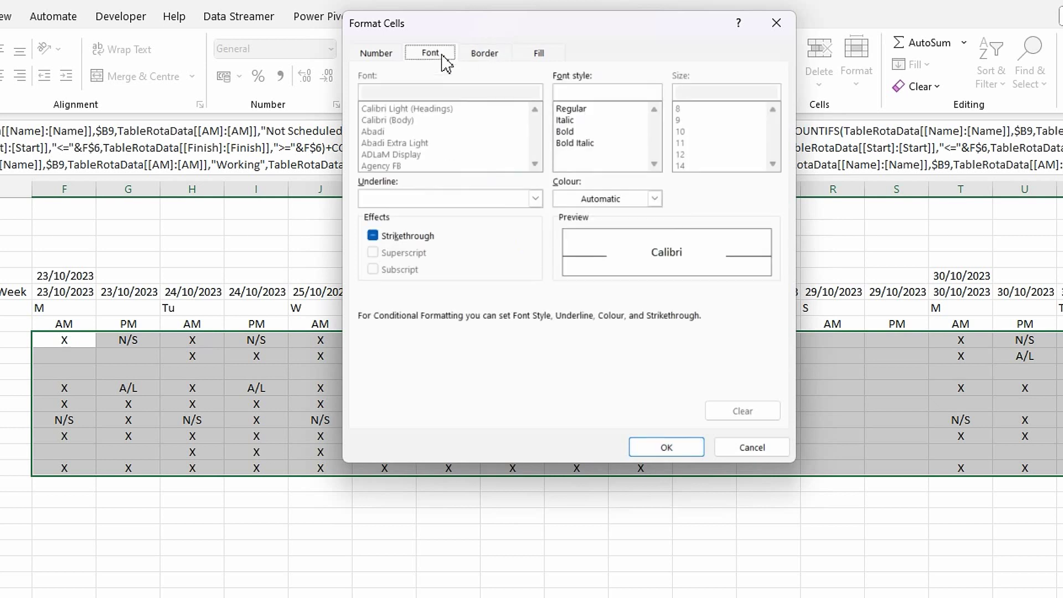
left_click(573, 132)
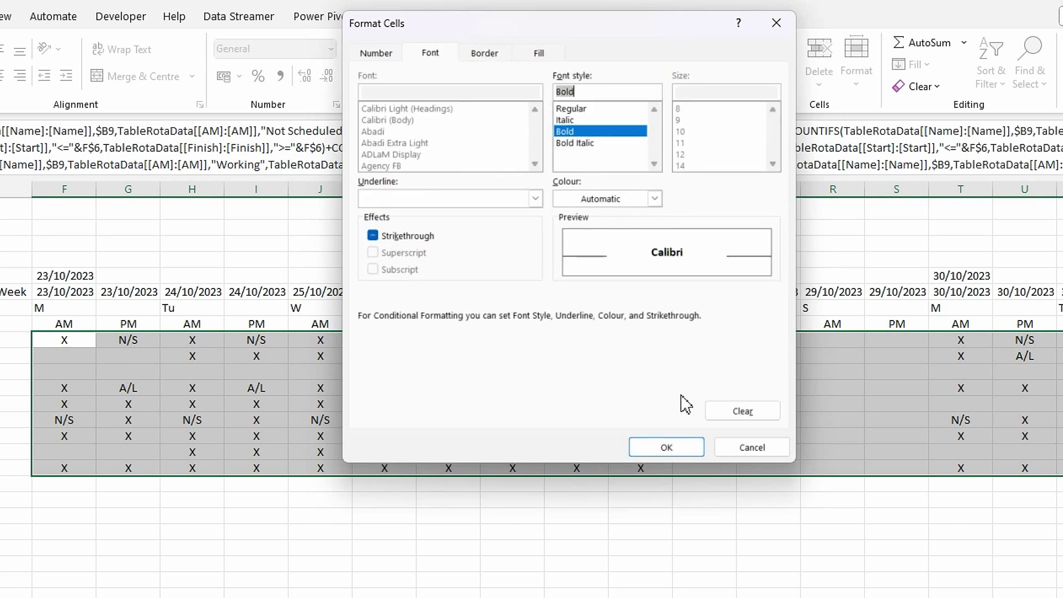
left_click(669, 449)
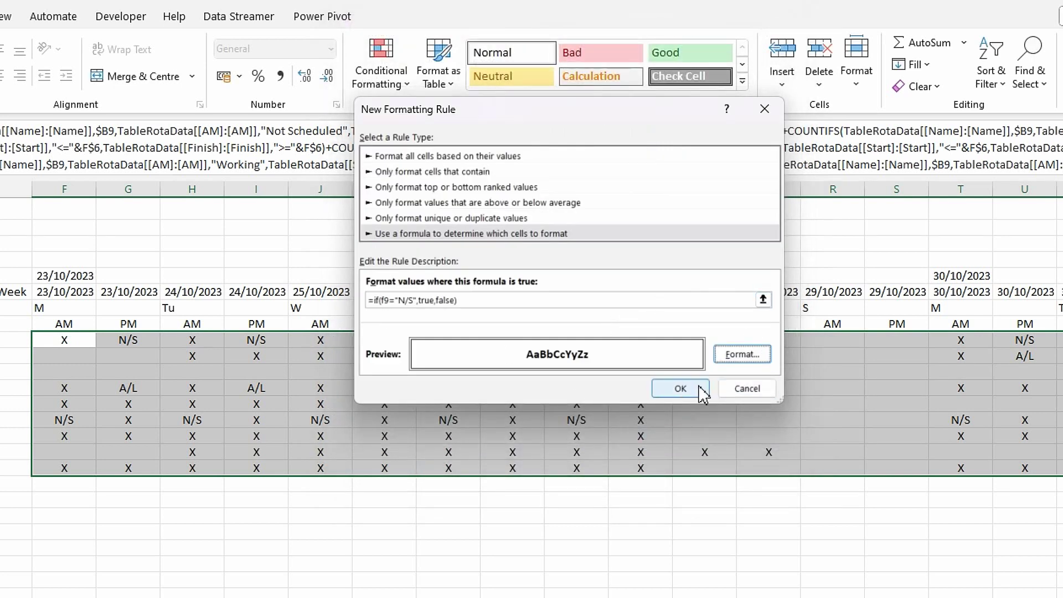
left_click(681, 388)
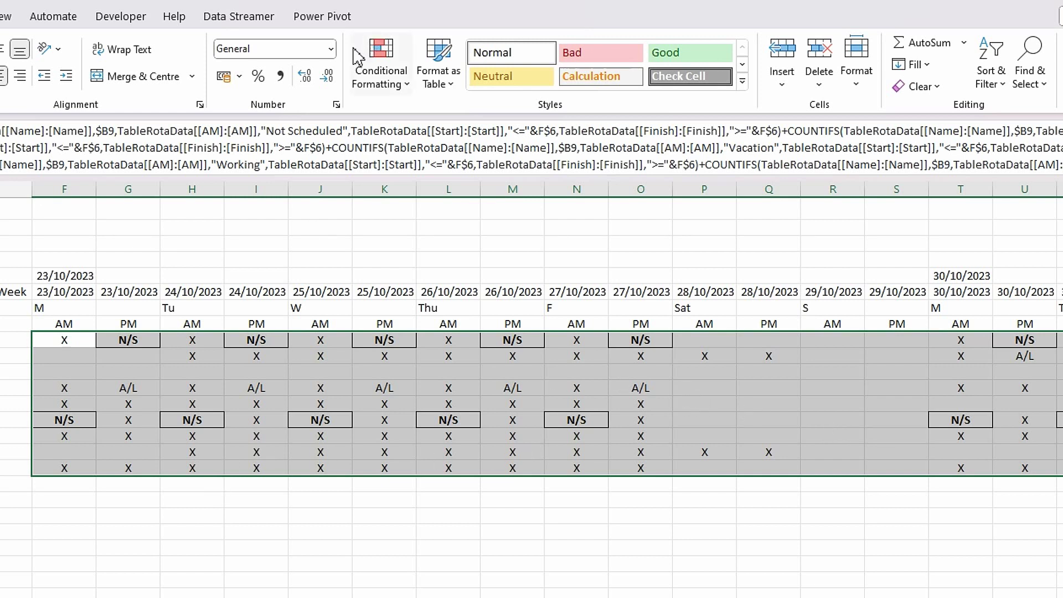
left_click(408, 89)
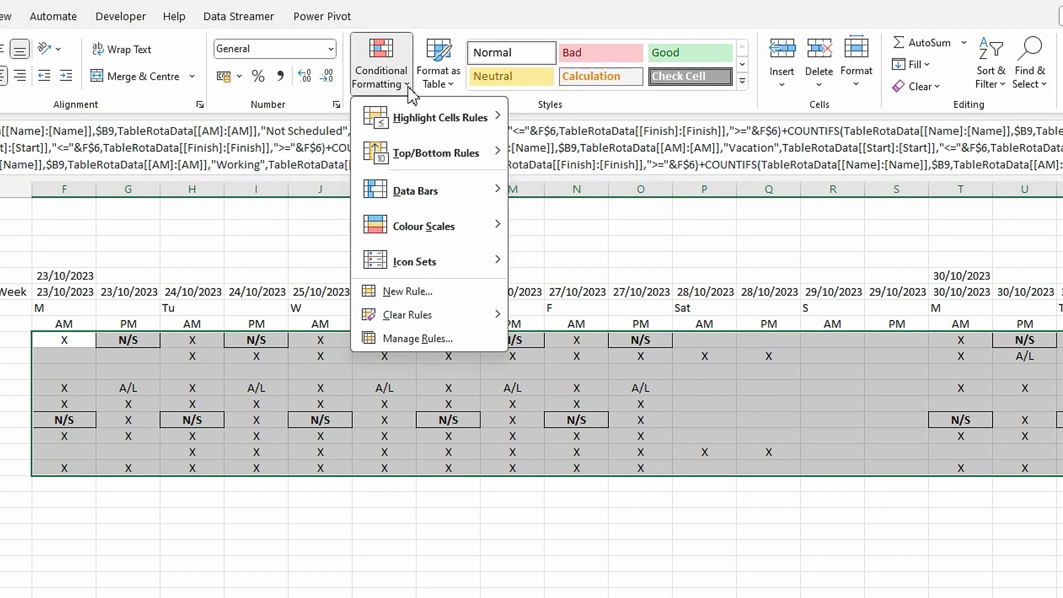
- Set up a new formula rule =if(f9="A",true,false) and open its Format options
left_click(408, 291)
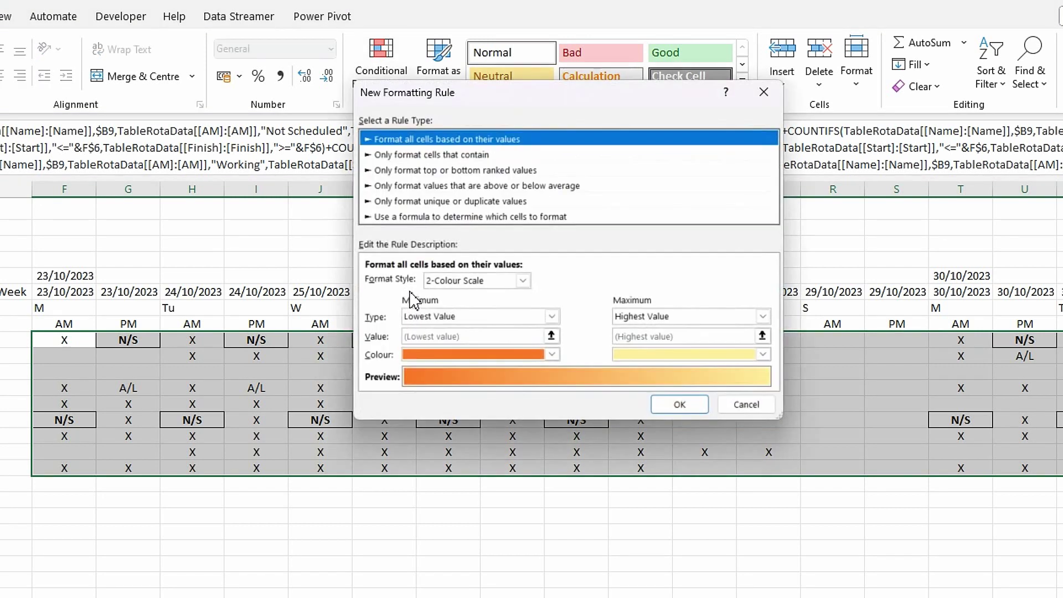
left_click(400, 216)
left_click(391, 285)
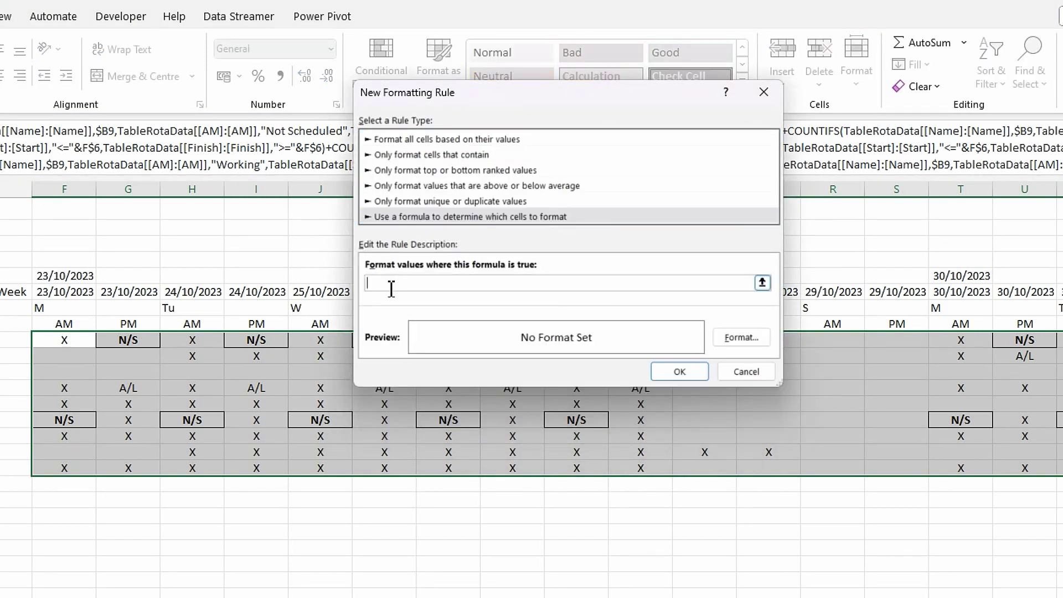
type("=if(f9=\"A\",true,false)")
left_click(743, 337)
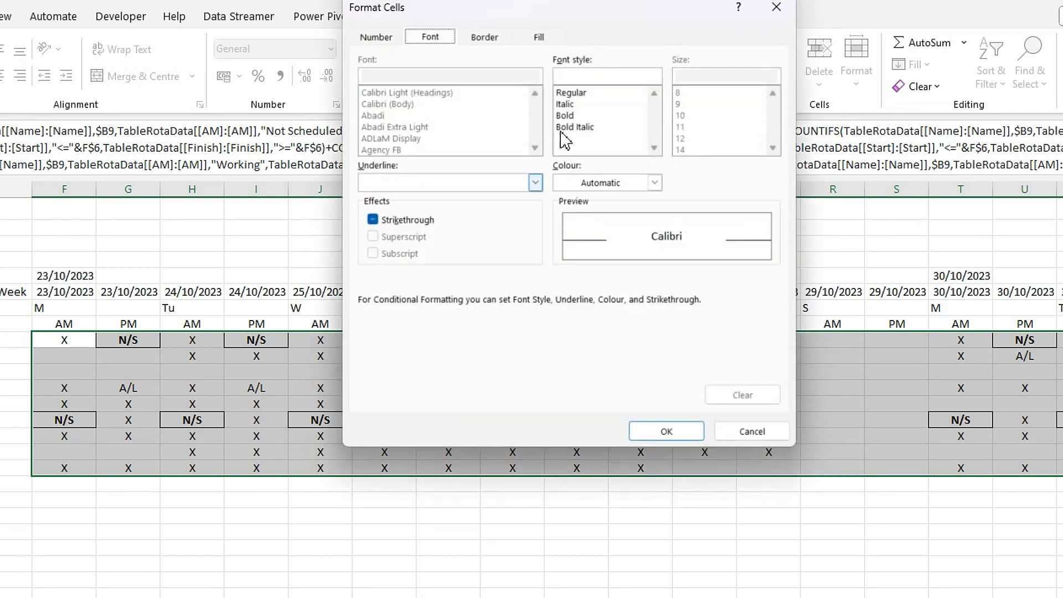
- Make the A rule's text bold and white
left_click(566, 117)
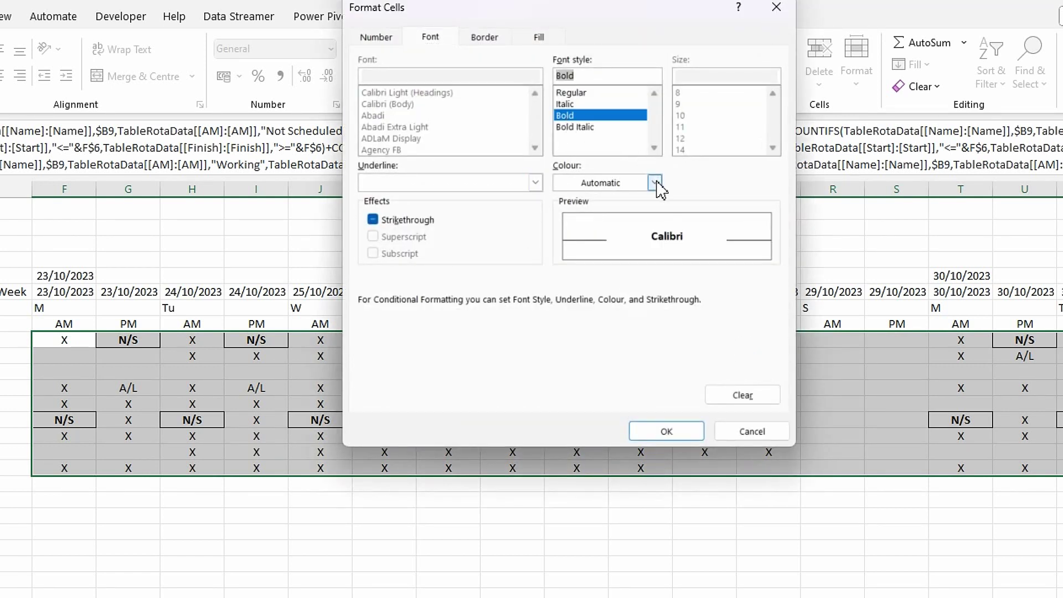
left_click(655, 183)
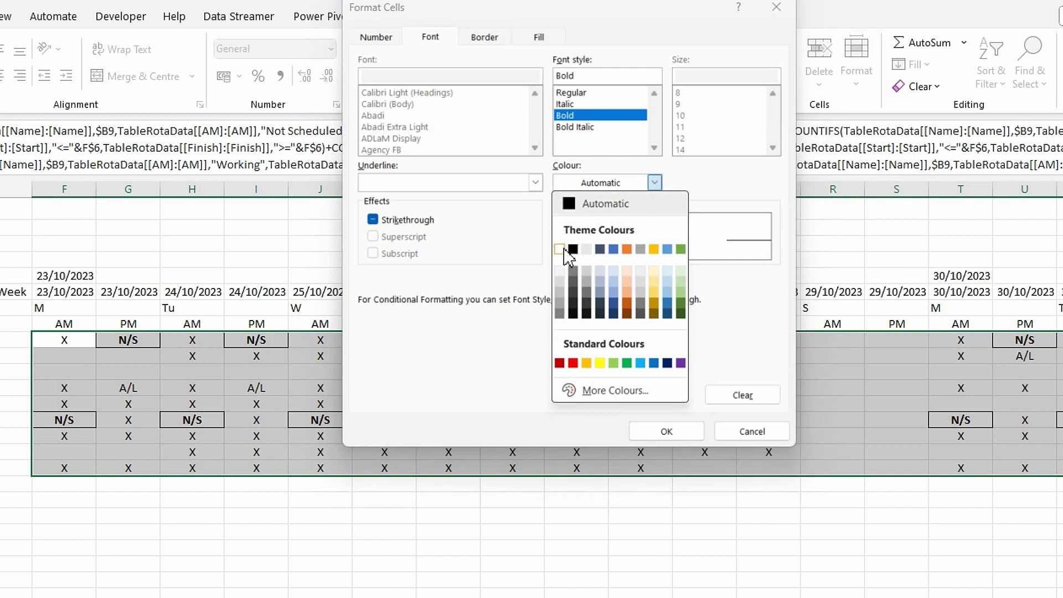
left_click(559, 249)
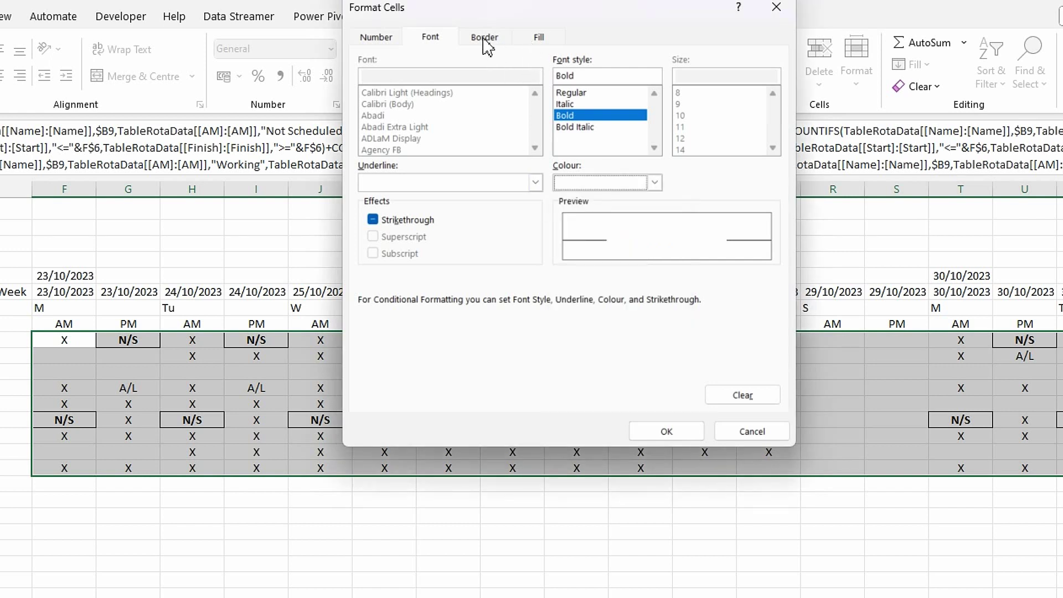
- Give the A rule white borders on the top, left, bottom and right edges
left_click(484, 39)
left_click(458, 218)
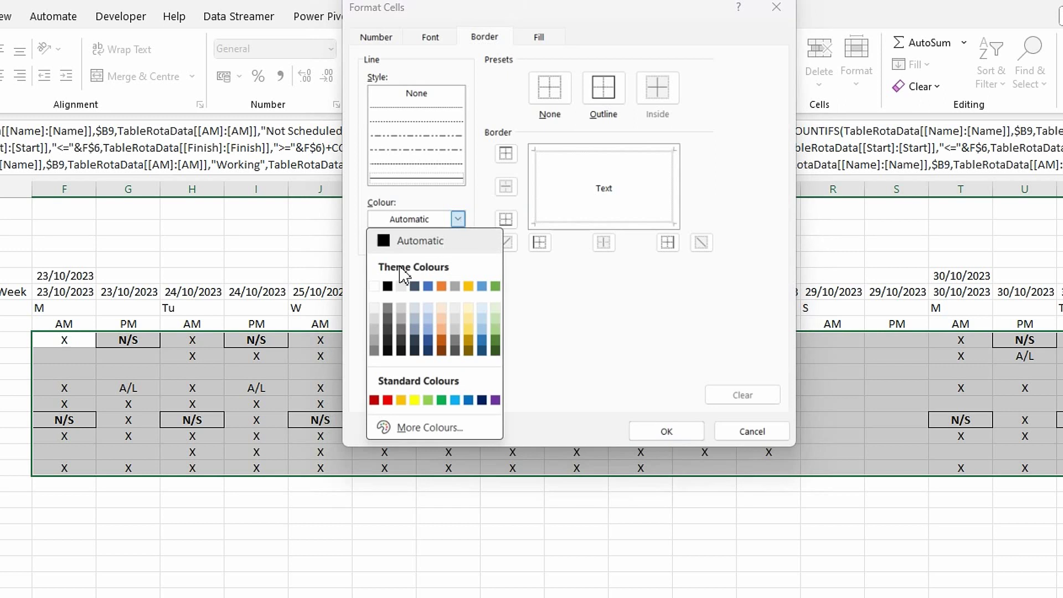
left_click(375, 287)
left_click(556, 208)
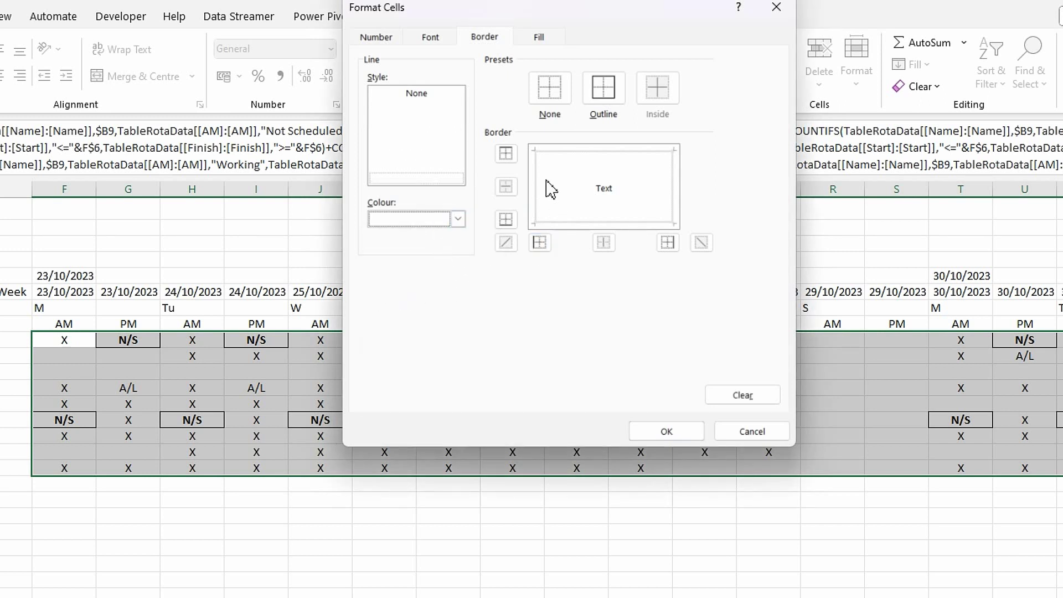
left_click(553, 156)
left_click(536, 188)
left_click(566, 223)
left_click(676, 215)
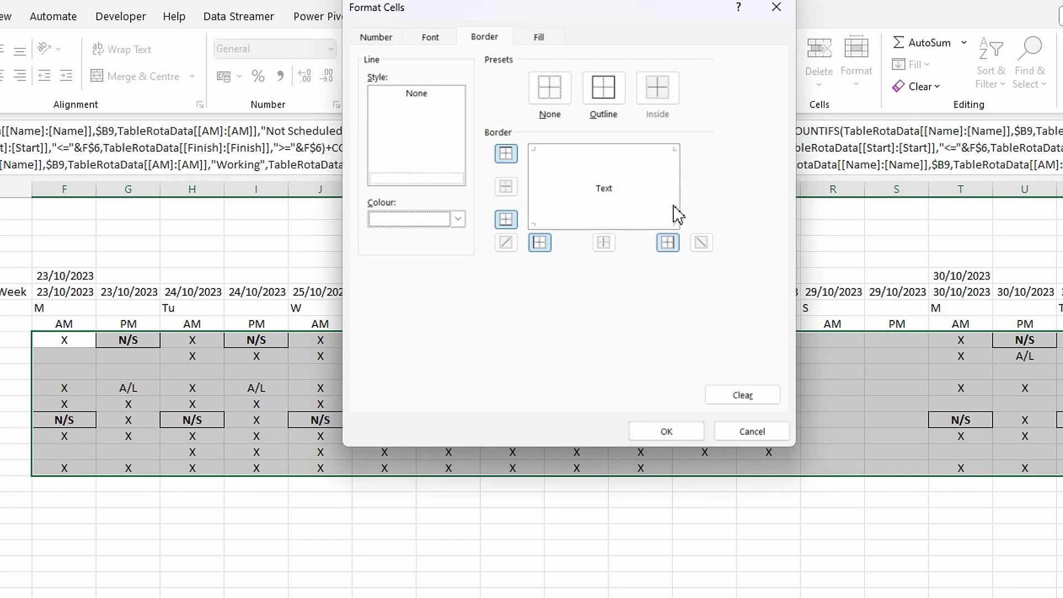
- Set an orange fill for the A rule and save the rule
left_click(540, 37)
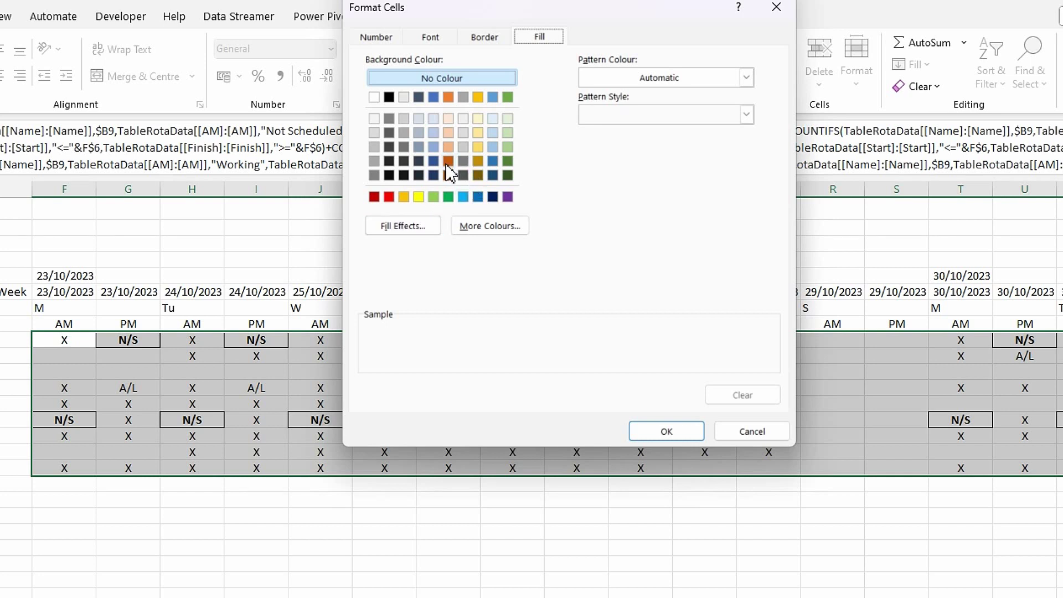
left_click(448, 98)
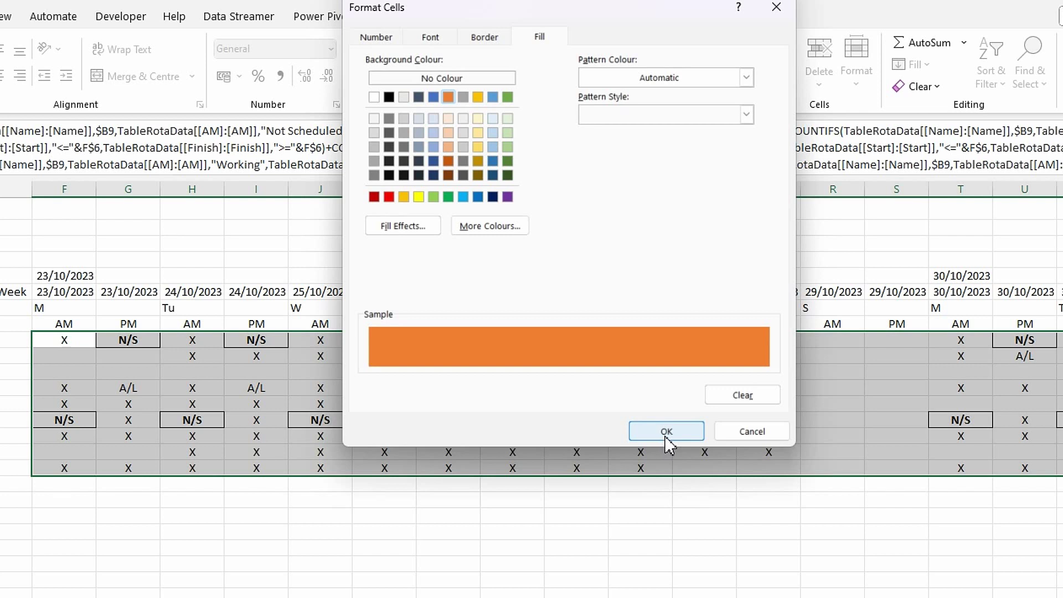
left_click(666, 431)
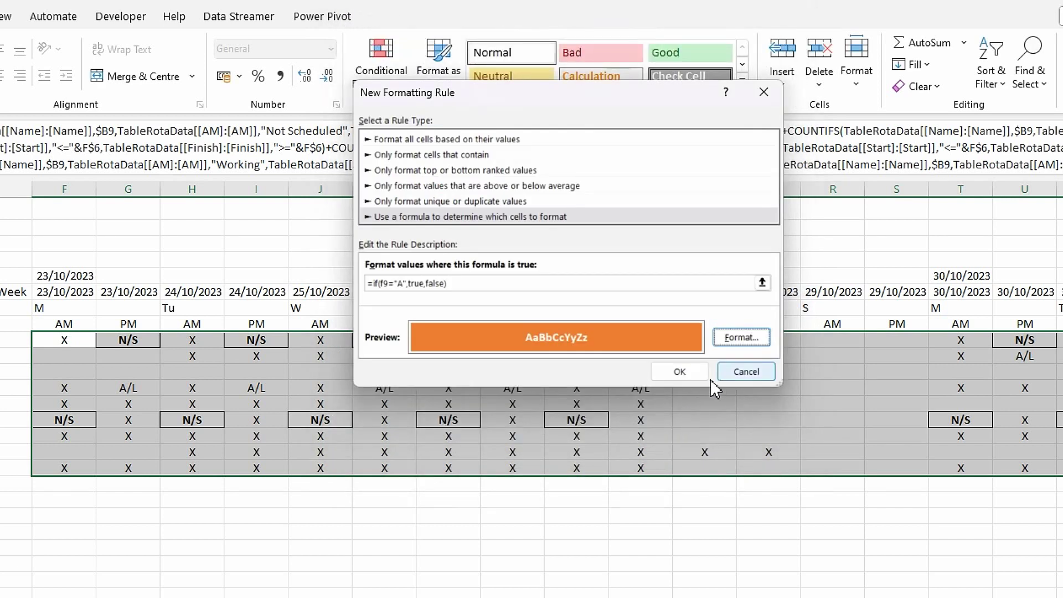
left_click(684, 376)
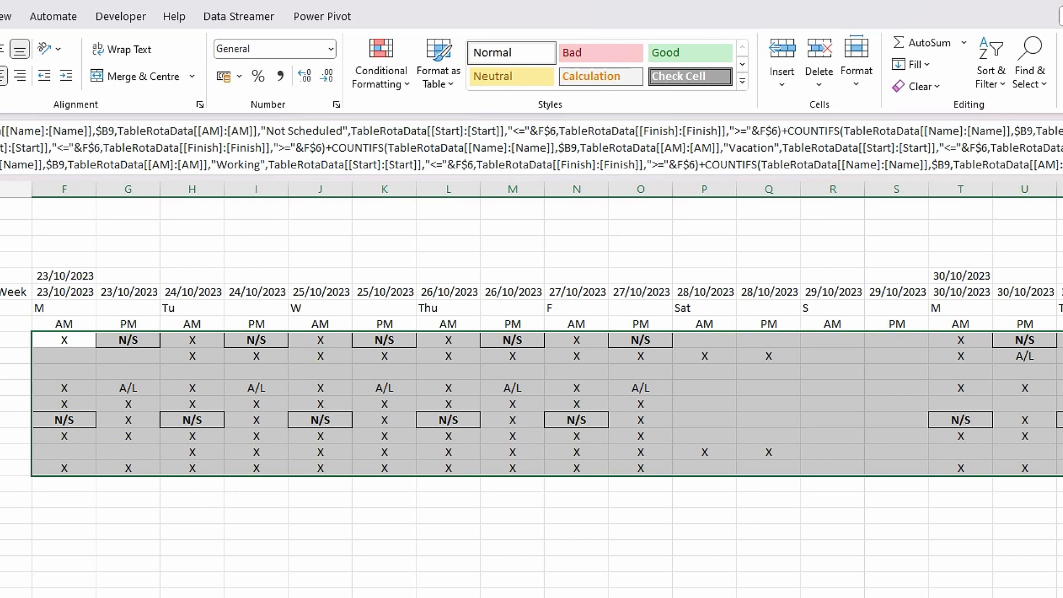
left_click(413, 95)
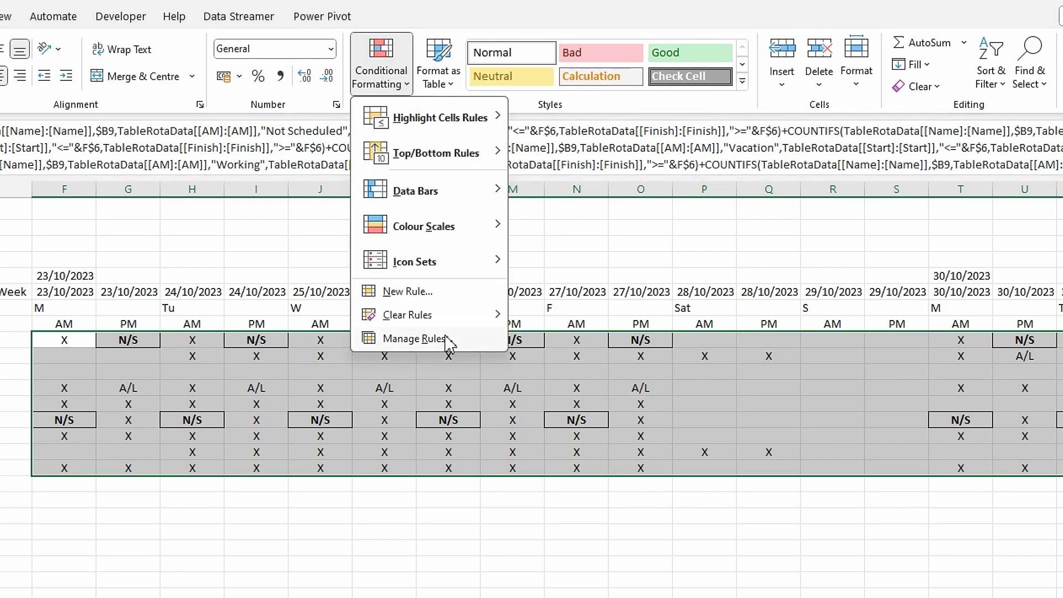
- Create a new formula-based rule using =if(f9="A/L",true,false)
left_click(408, 292)
left_click(416, 201)
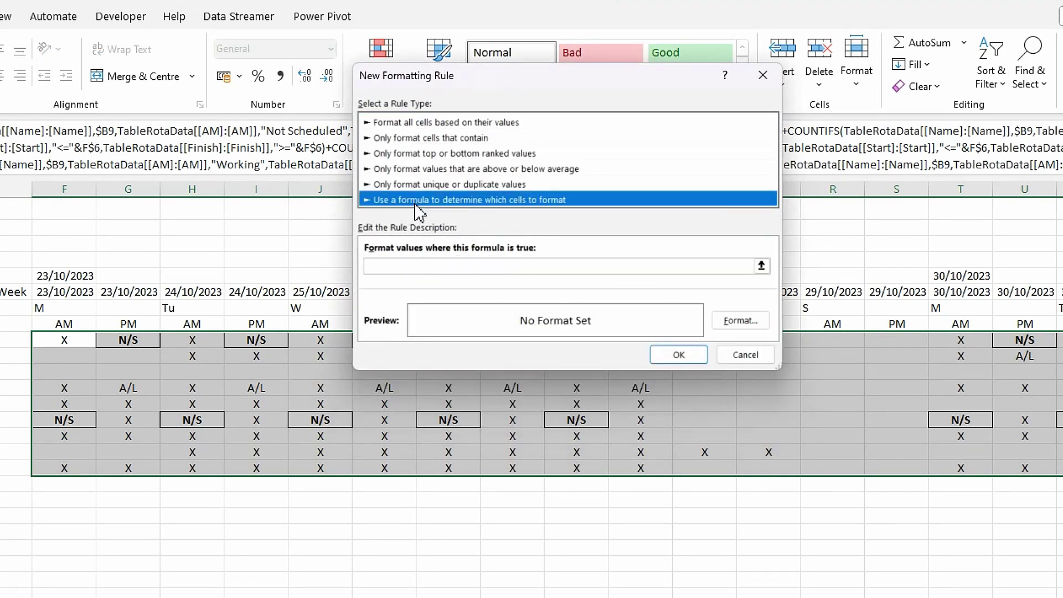
left_click(414, 263)
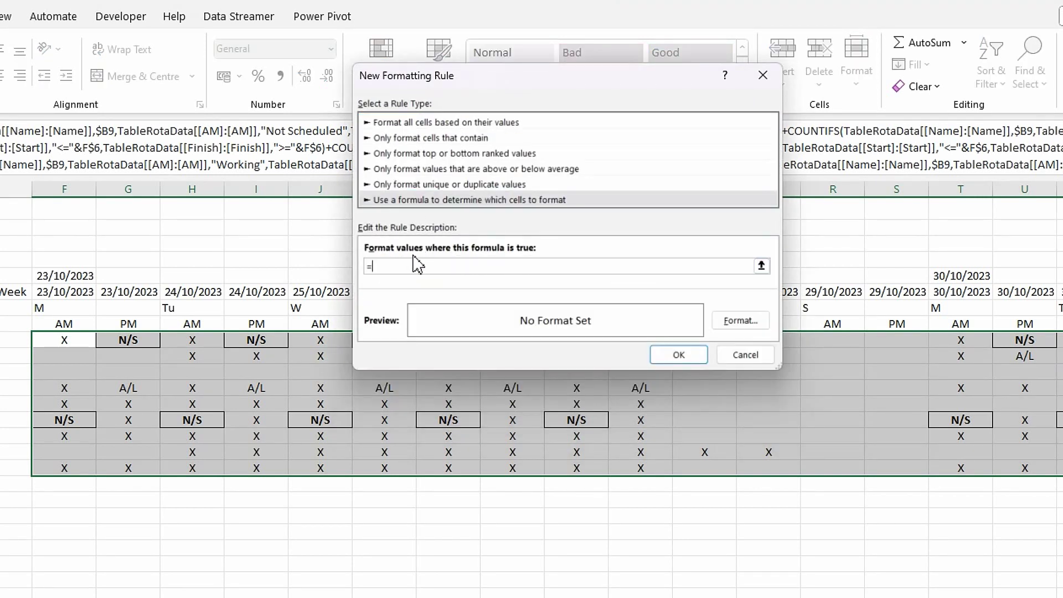
type("=if")
key("BackSpace")
type("f9=\"A/L\",true,false)")
- Give the A/L rule a dark green fill and white borders on all four edges
left_click(742, 327)
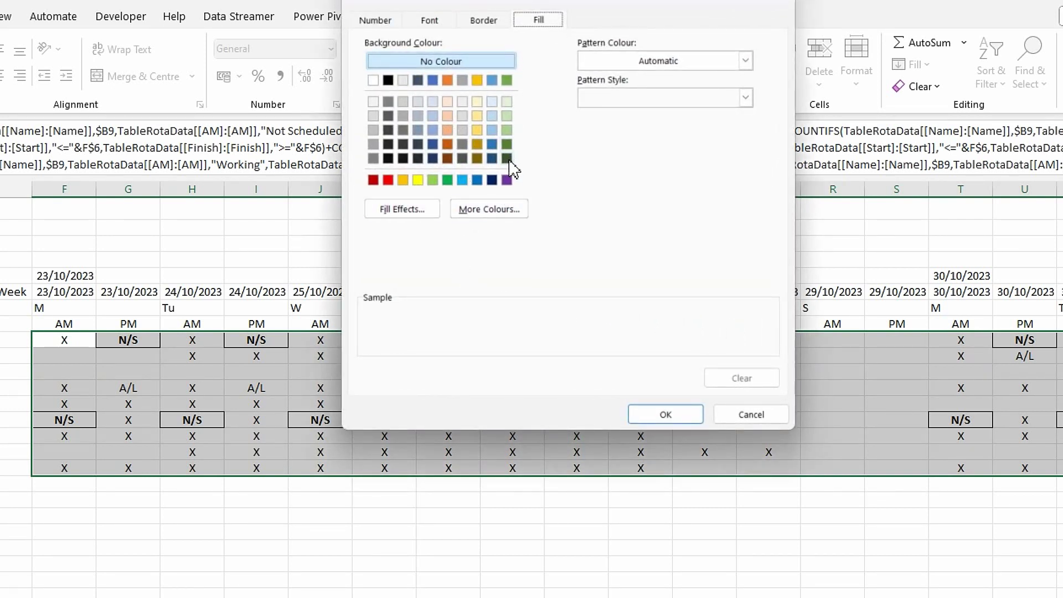
left_click(507, 158)
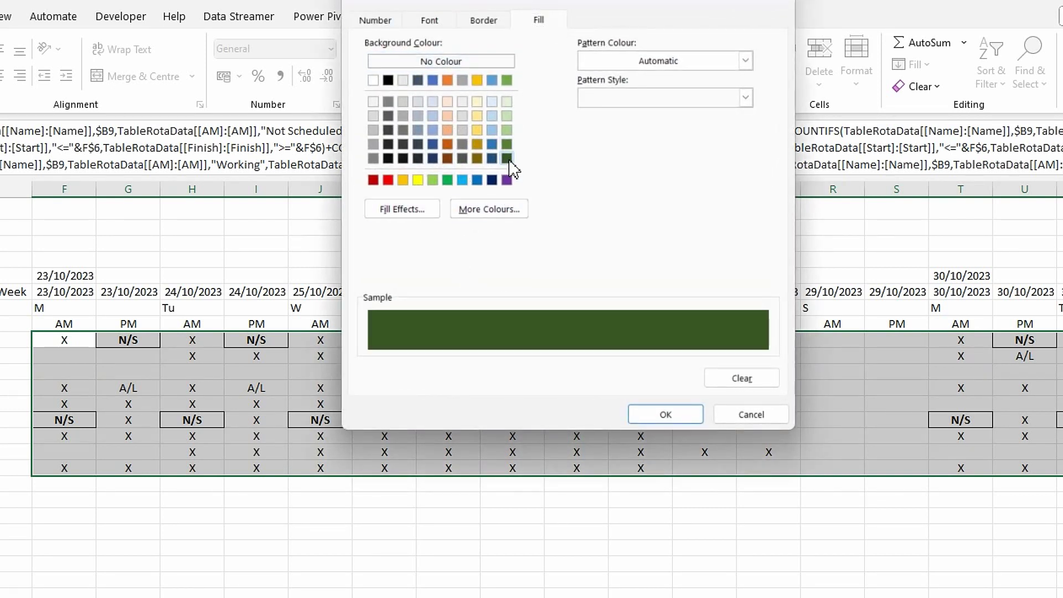
left_click(487, 23)
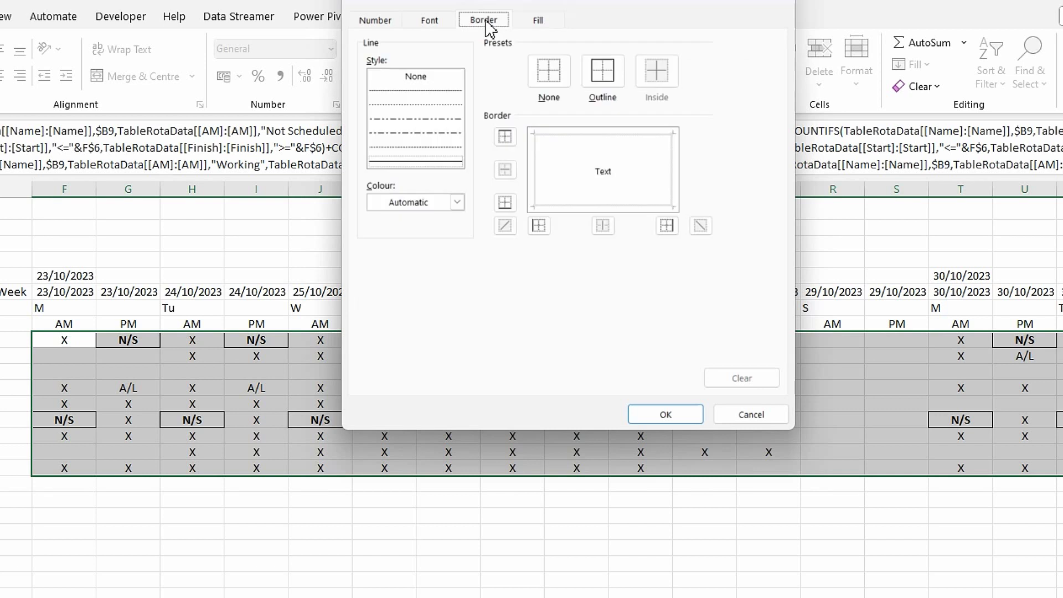
left_click(457, 202)
left_click(375, 269)
left_click(555, 135)
left_click(540, 170)
left_click(673, 174)
left_click(635, 210)
- Make the A/L rule's text bold white, then save and apply the rule
left_click(430, 22)
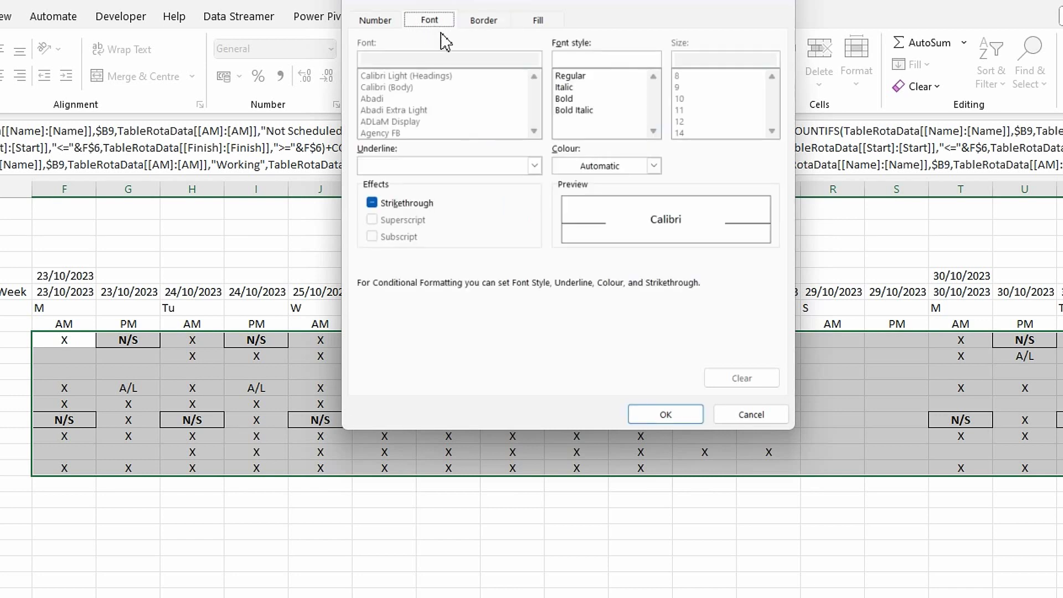
left_click(654, 167)
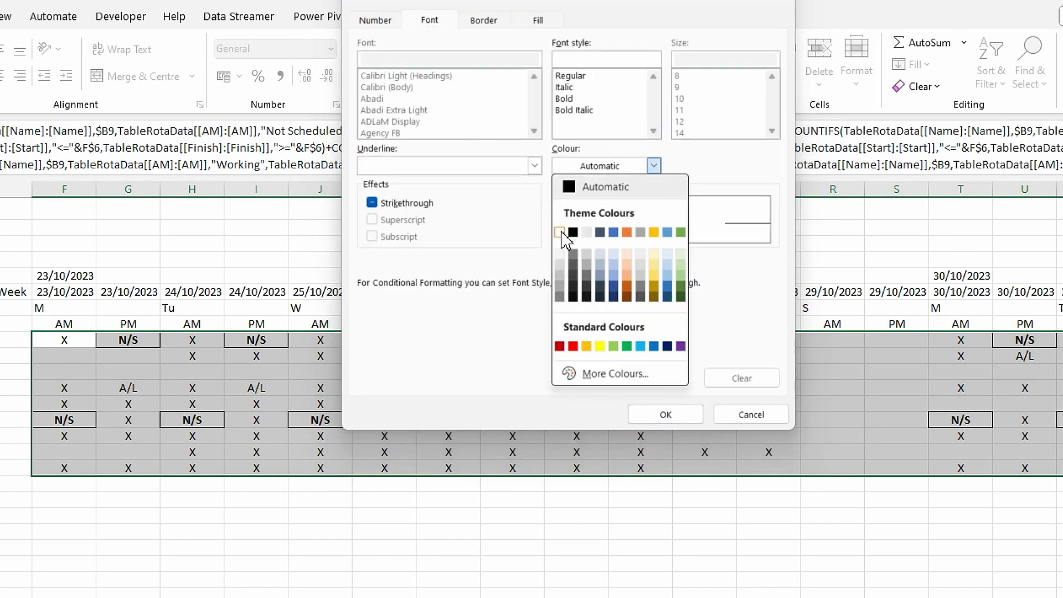
left_click(564, 234)
left_click(567, 99)
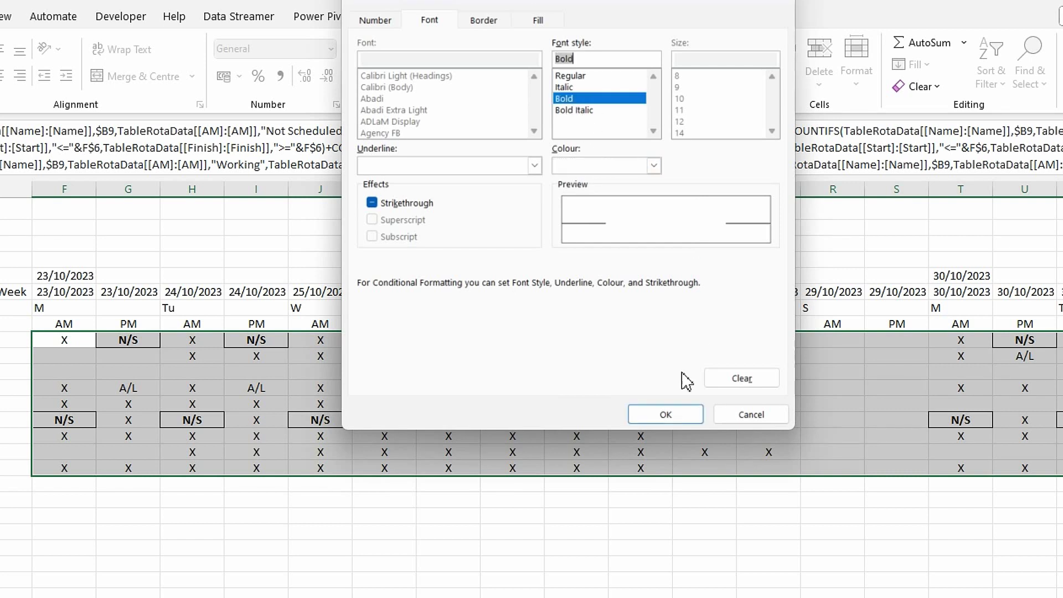
left_click(668, 417)
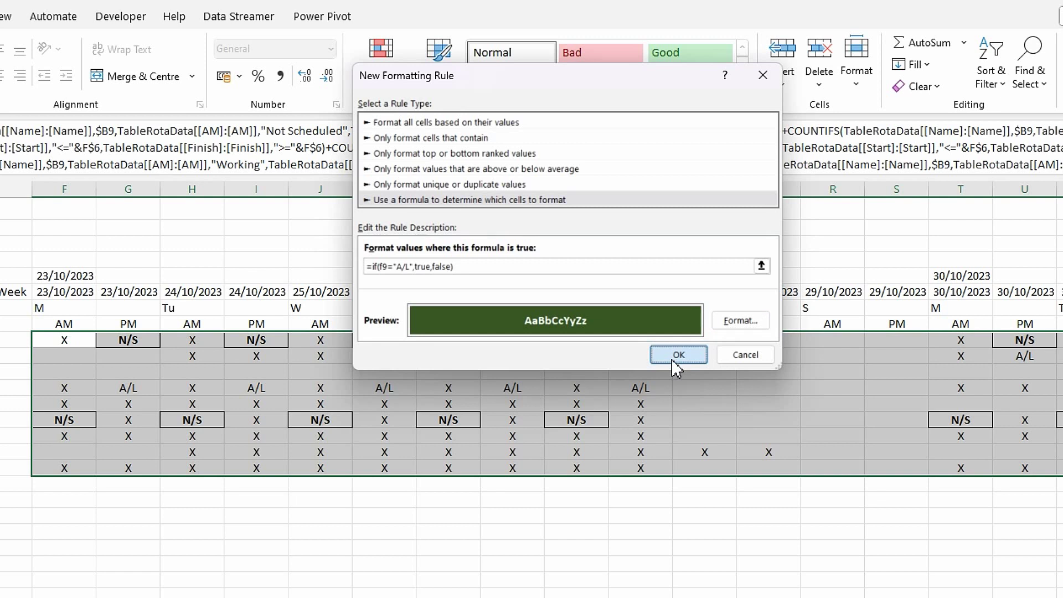
left_click(672, 357)
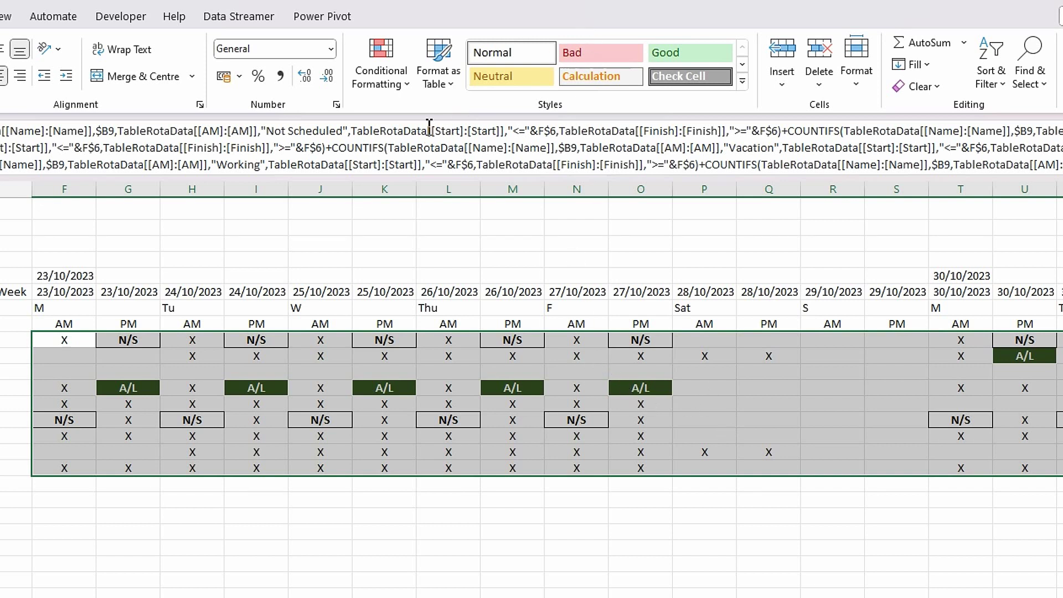
- Create a new formula-based rule using =if(f9="X",true,false)
left_click(408, 89)
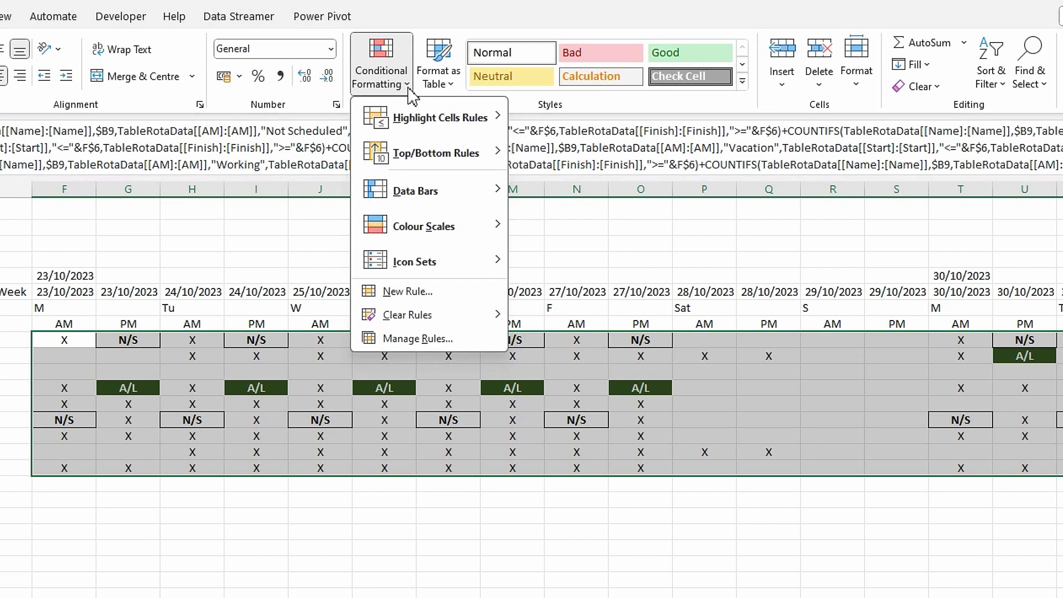
left_click(395, 298)
left_click(408, 183)
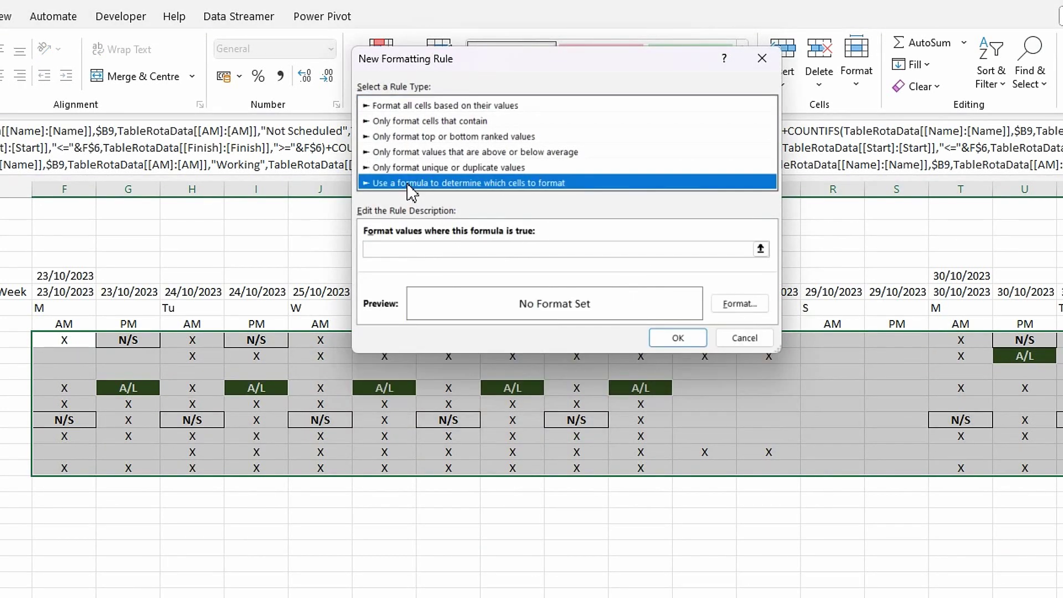
left_click(414, 250)
type("=if(f")
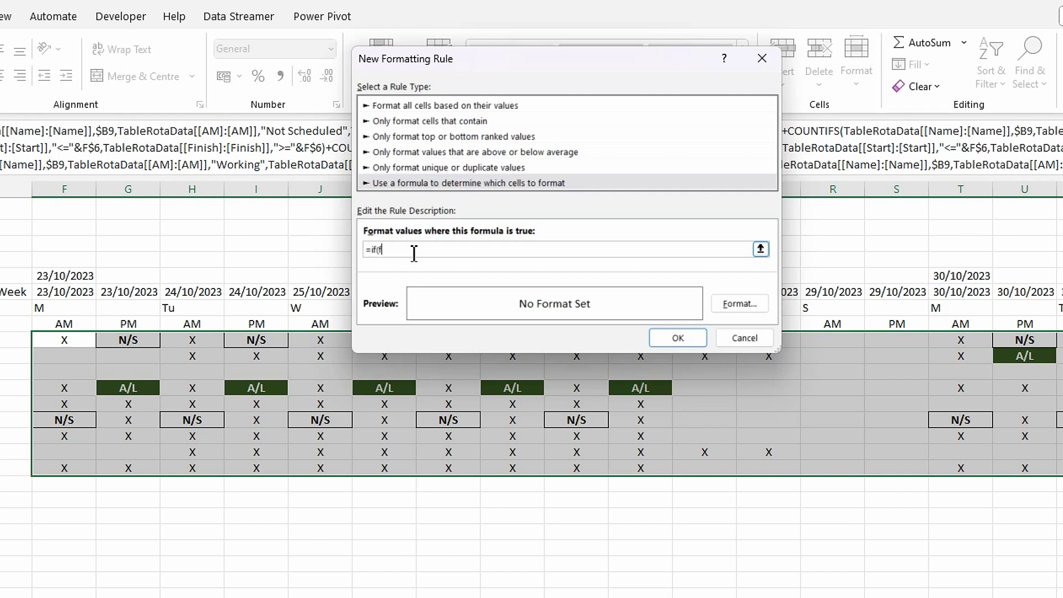
type("9=\"X\",true,false)")
- Make the X rule's text bold and white
left_click(736, 305)
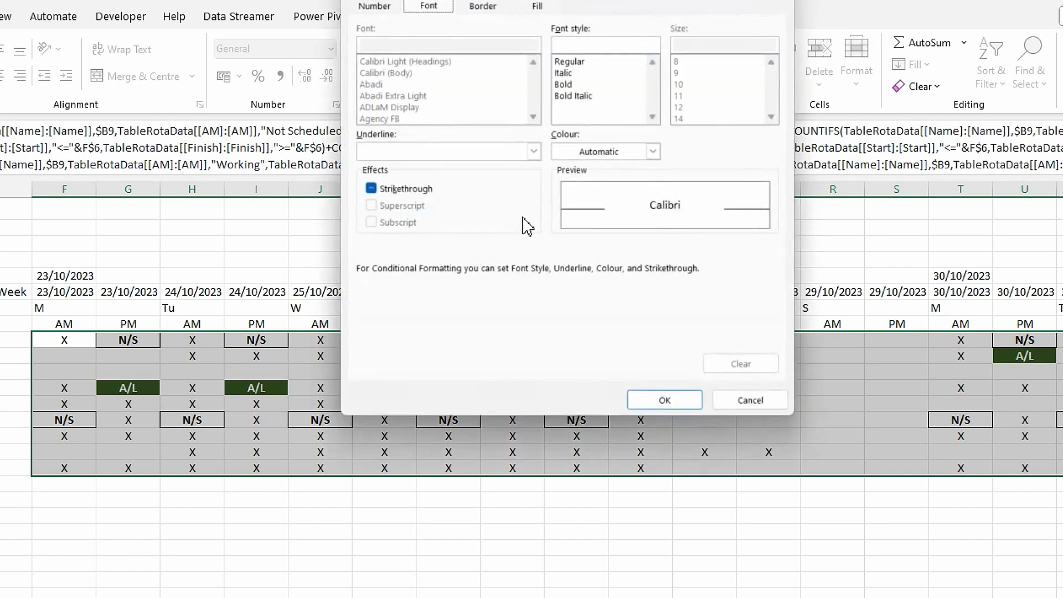
left_click(564, 84)
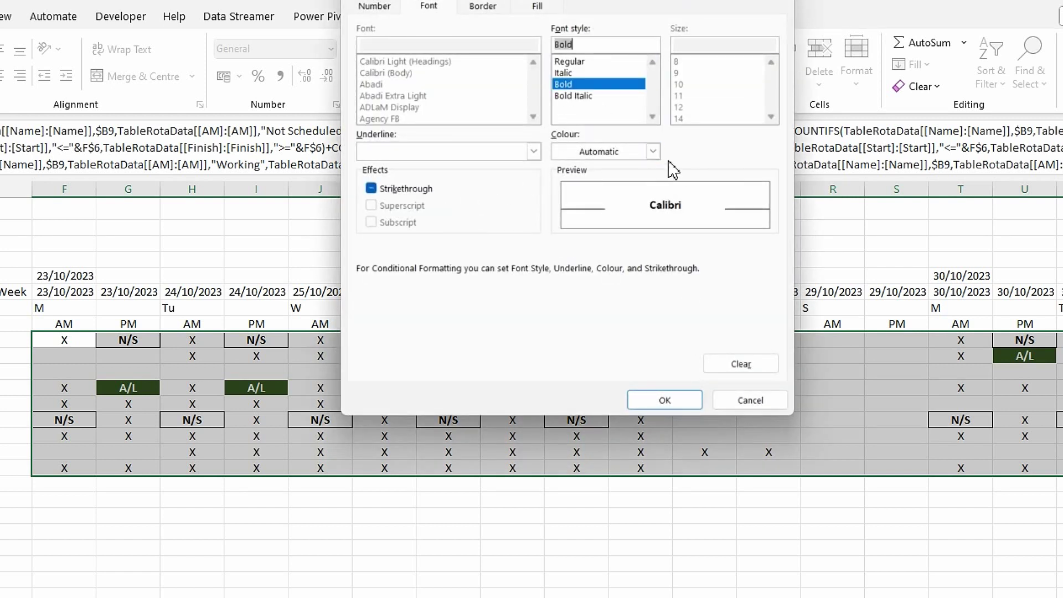
left_click(653, 152)
left_click(562, 219)
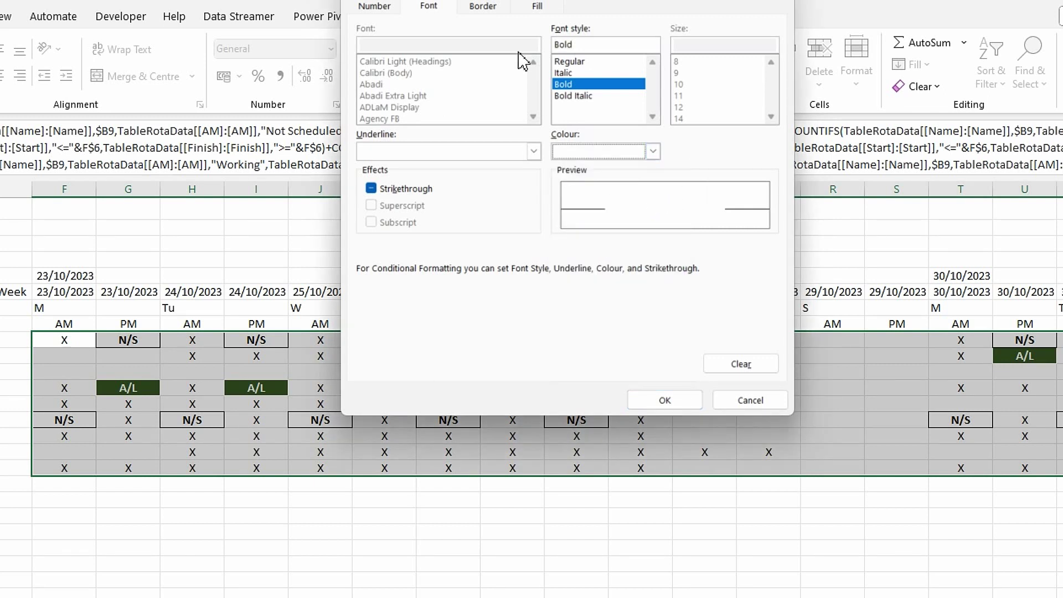
- Give the X rule white borders on the top, left, right and bottom edges
left_click(483, 9)
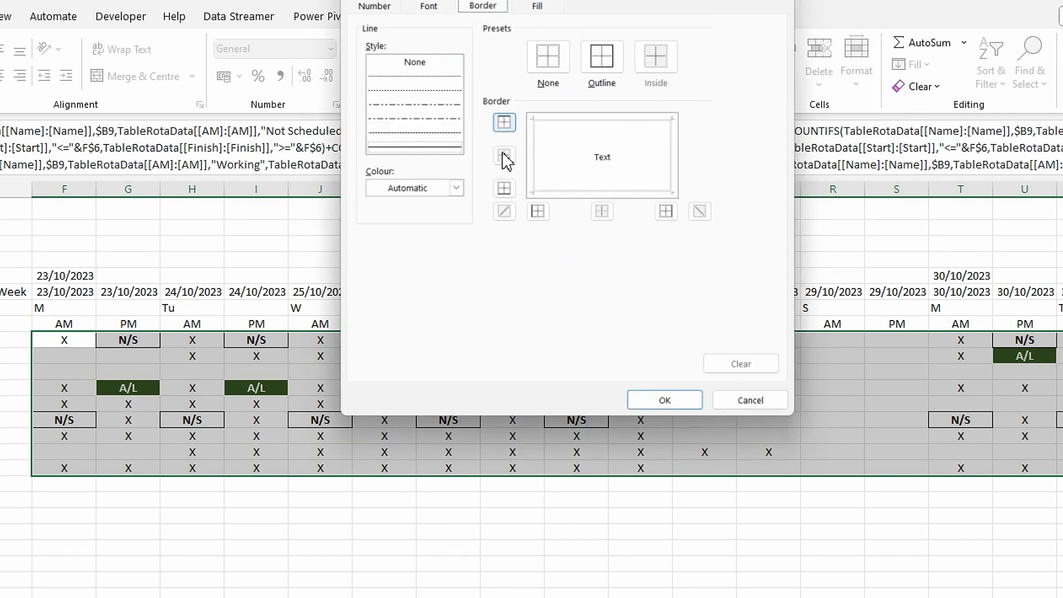
left_click(456, 188)
left_click(380, 256)
left_click(561, 119)
left_click(535, 152)
left_click(670, 157)
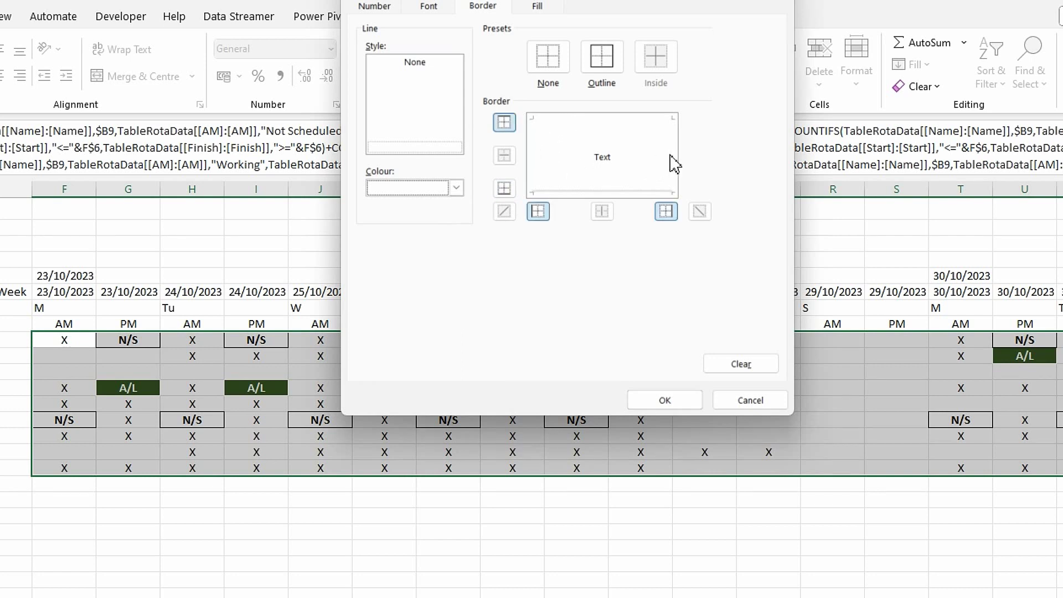
left_click(621, 194)
- Set a black fill for the X rule, then save and apply it
left_click(528, 10)
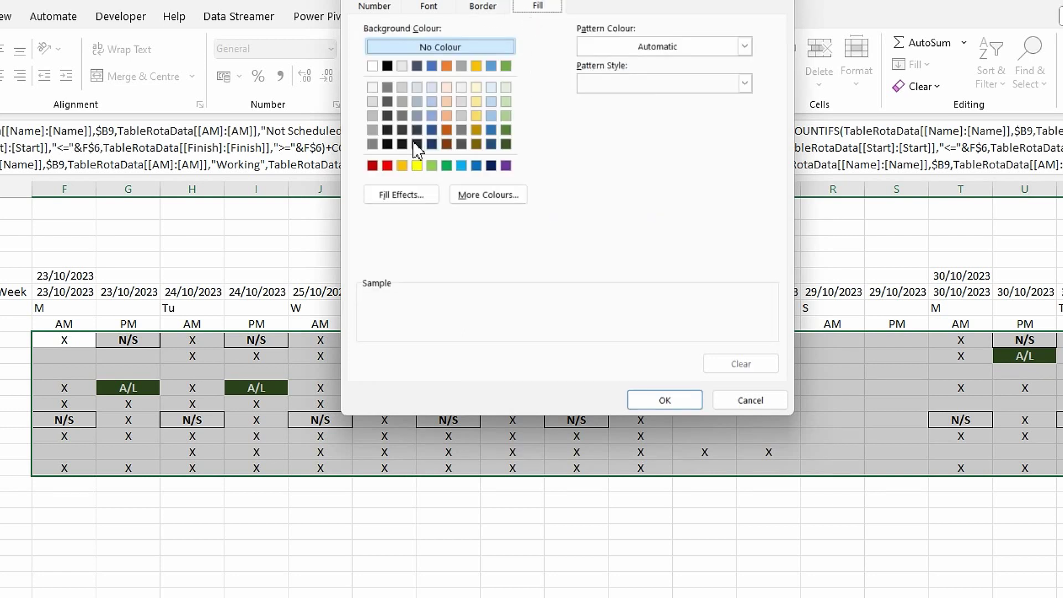
left_click(387, 66)
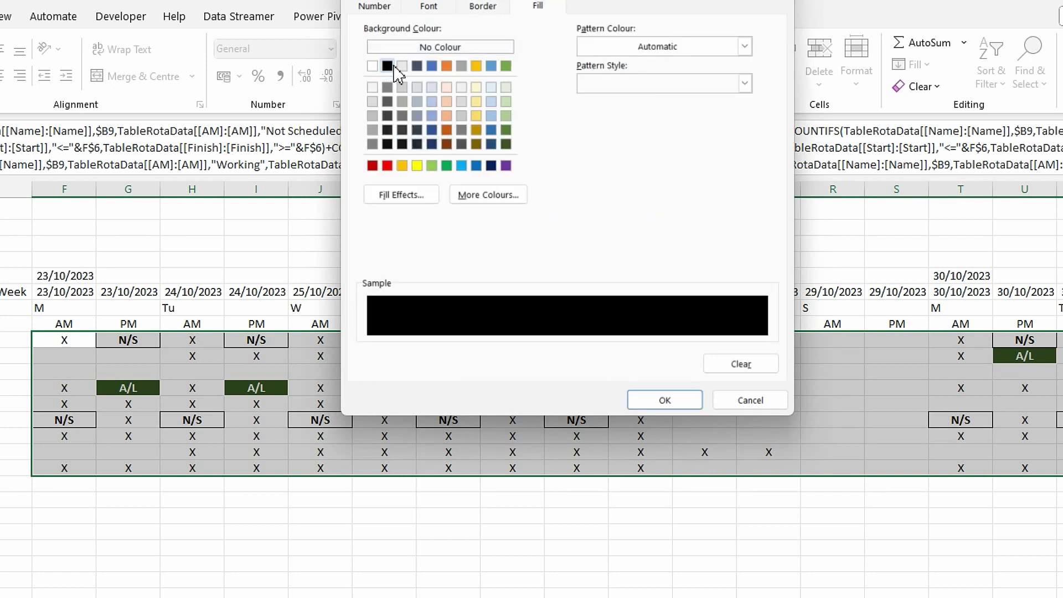
left_click(669, 399)
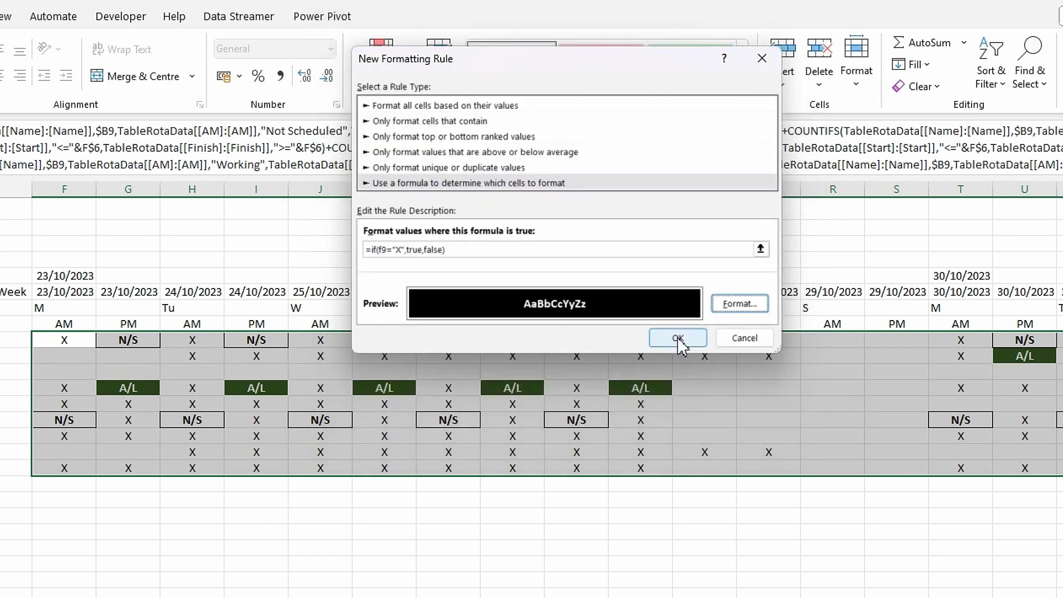
left_click(678, 338)
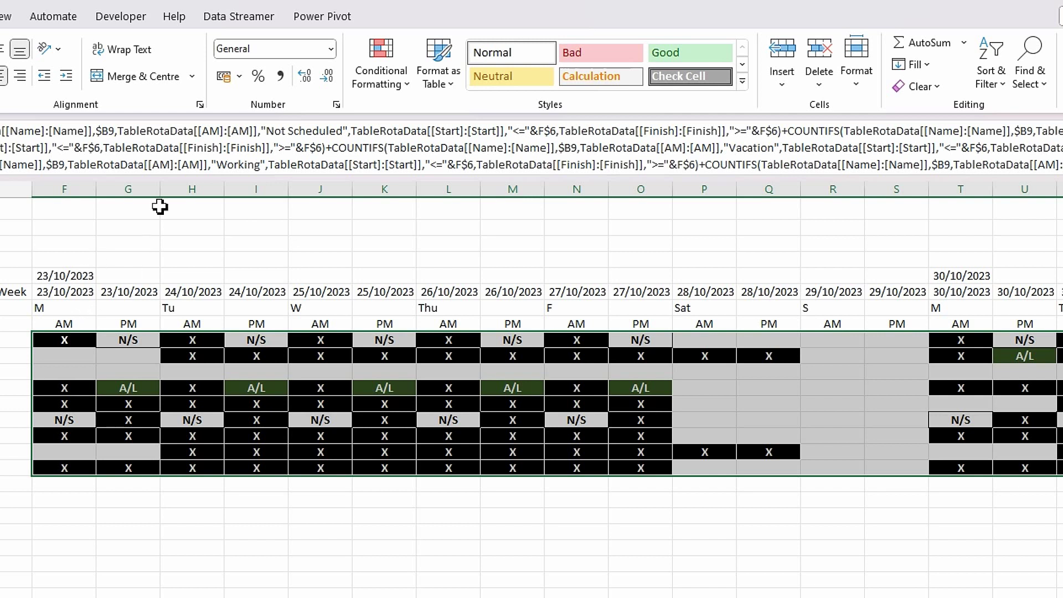
- Start a new formula-based conditional formatting rule: =if(f9="OOO",true,false)
left_click(408, 86)
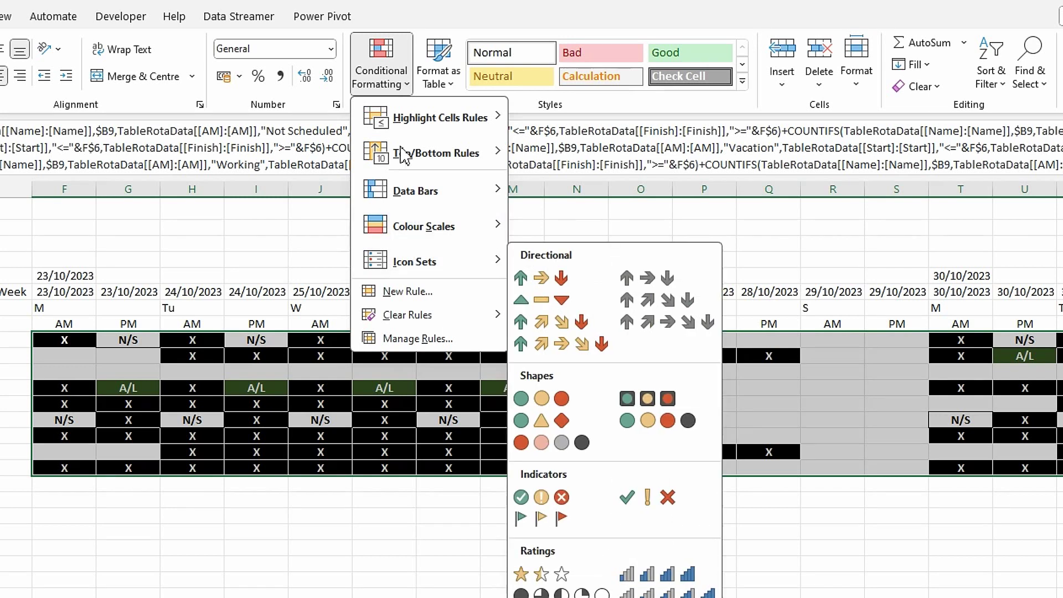
left_click(417, 302)
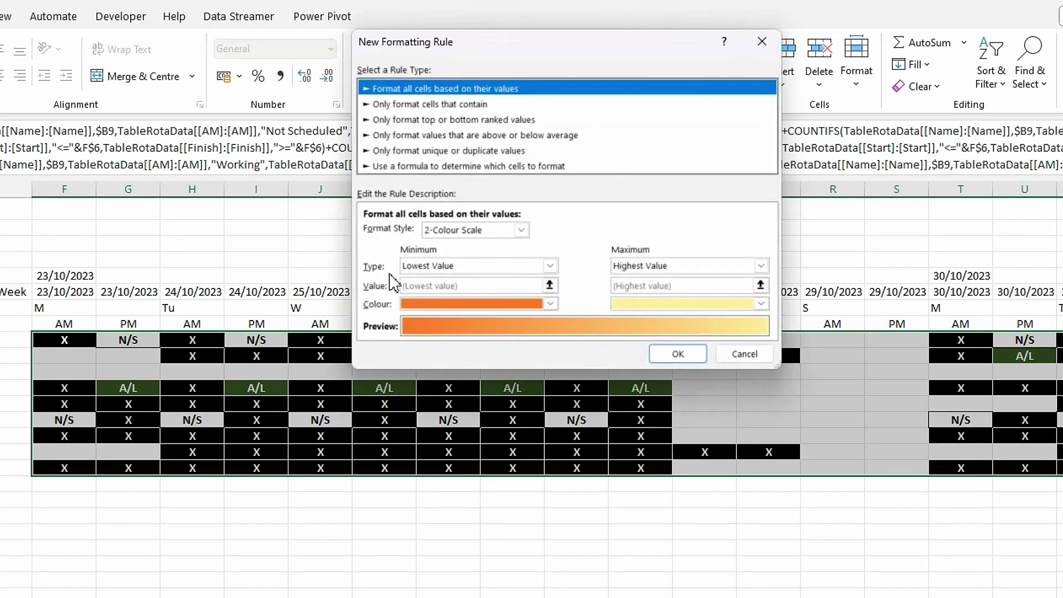
left_click(418, 167)
left_click(398, 233)
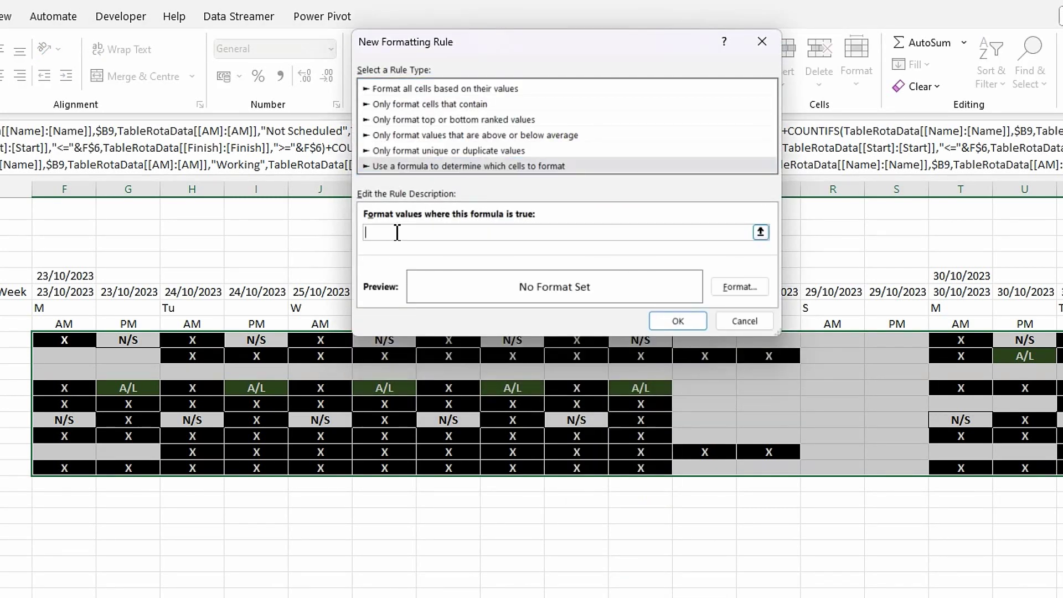
type("=if(f9=\"OOO\",true,false")
- Give the OOO rule a light blue fill and white borders on all four sides
left_click(740, 287)
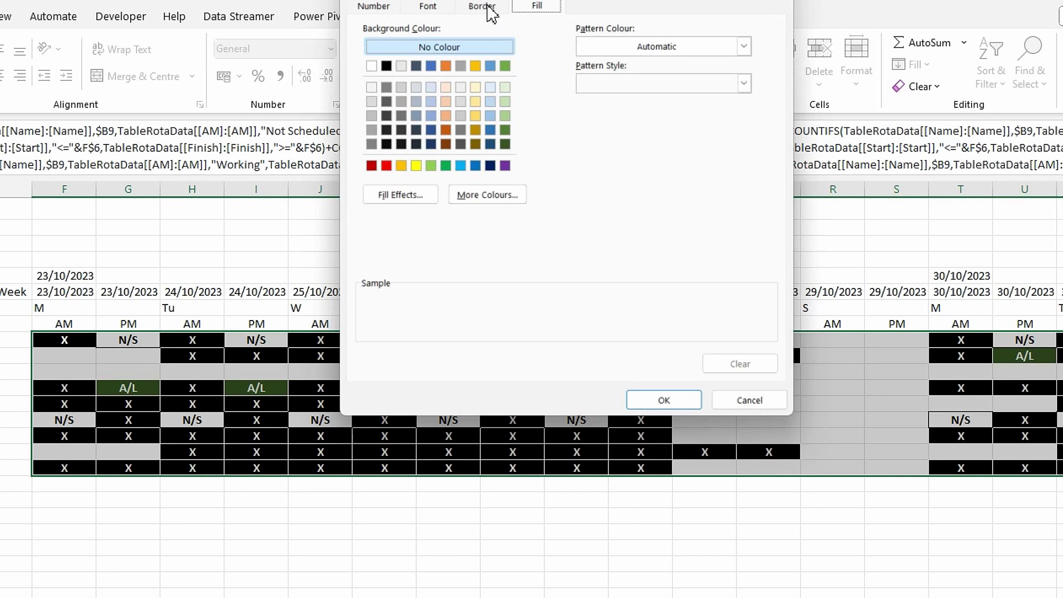
left_click(431, 116)
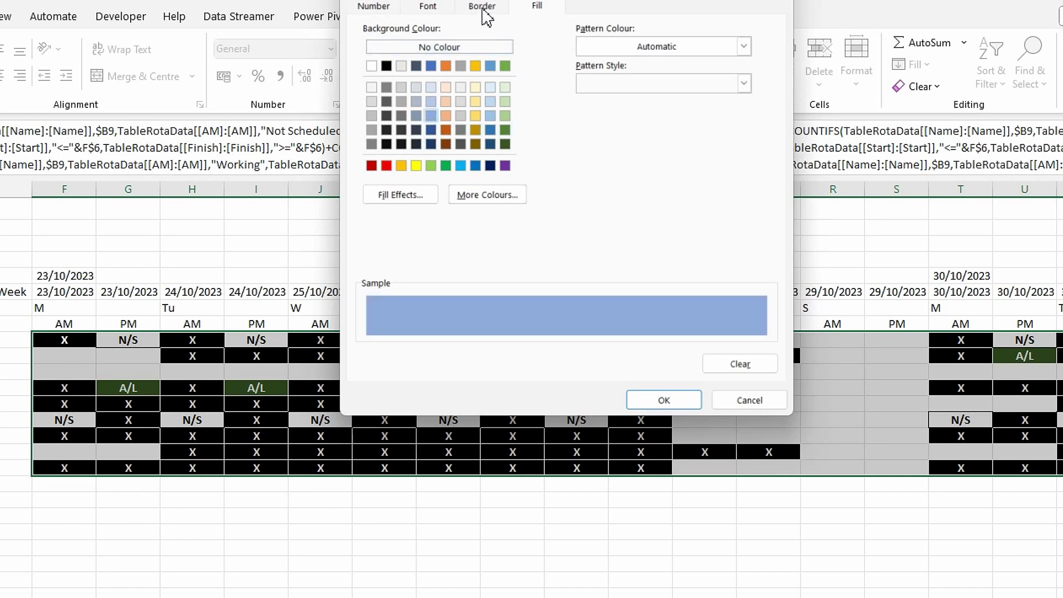
left_click(482, 8)
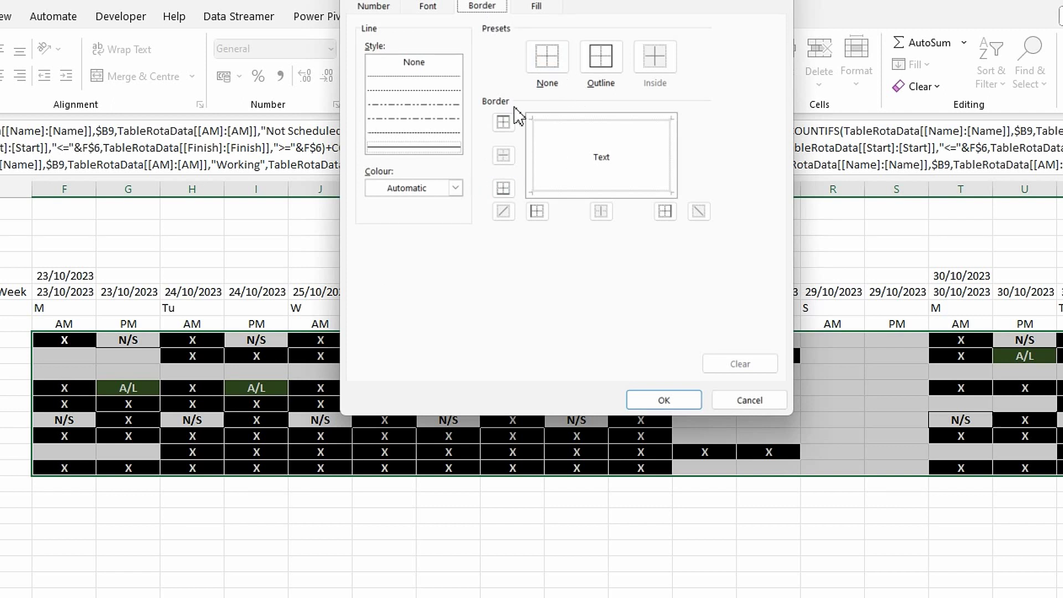
left_click(455, 188)
left_click(372, 255)
left_click(541, 161)
left_click(568, 126)
left_click(671, 163)
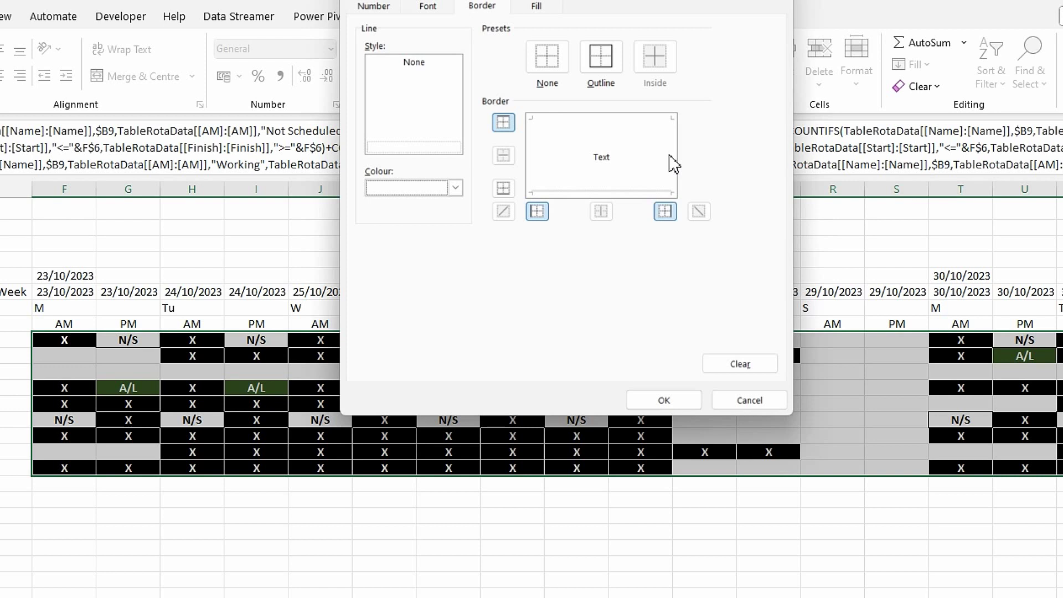
left_click(624, 194)
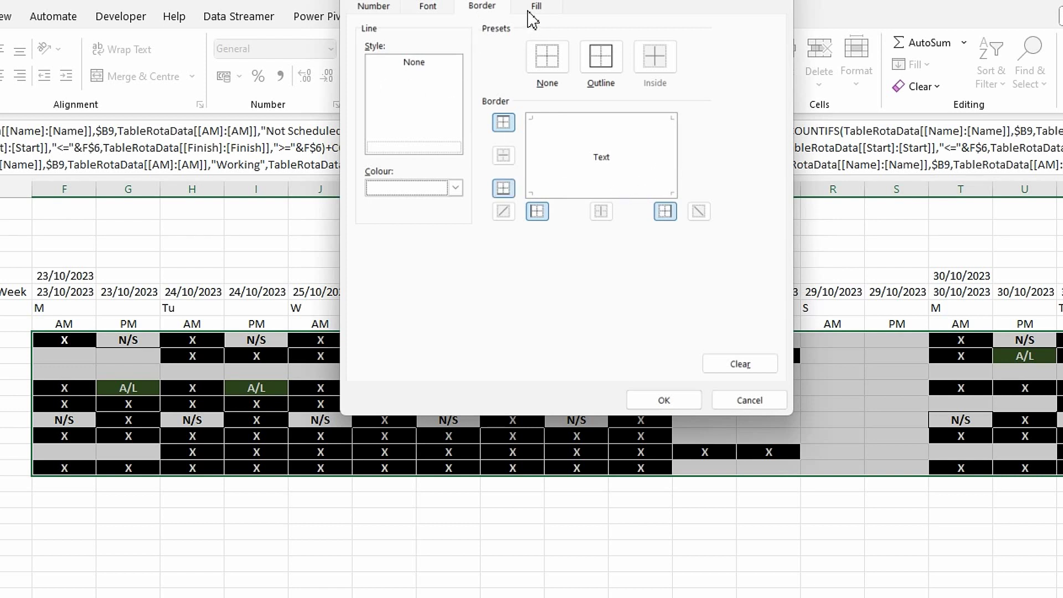
- Make the OOO rule's text bold and white, then save the rule
left_click(428, 8)
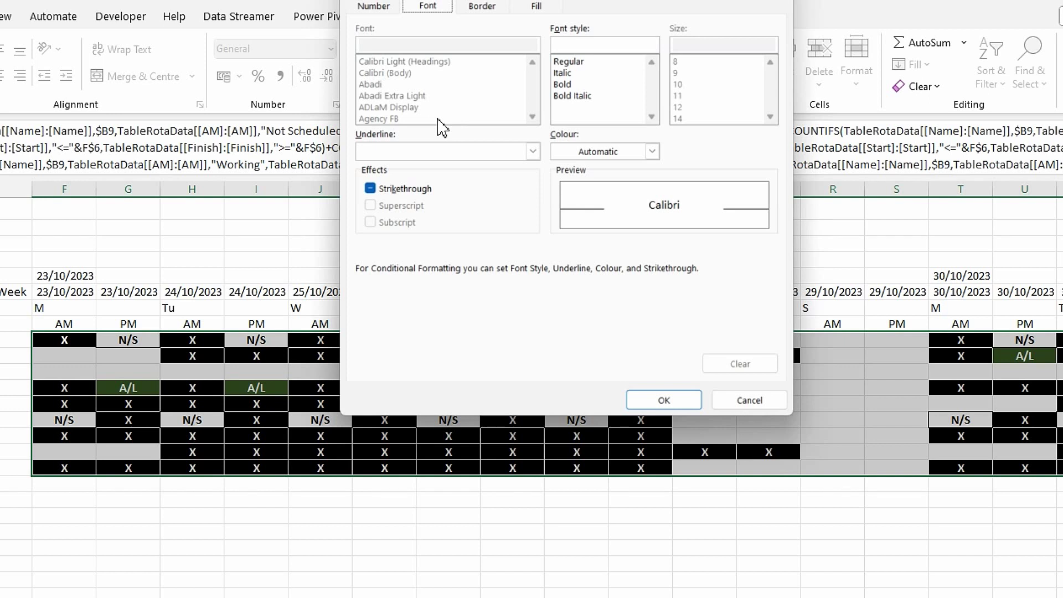
left_click(571, 84)
left_click(653, 151)
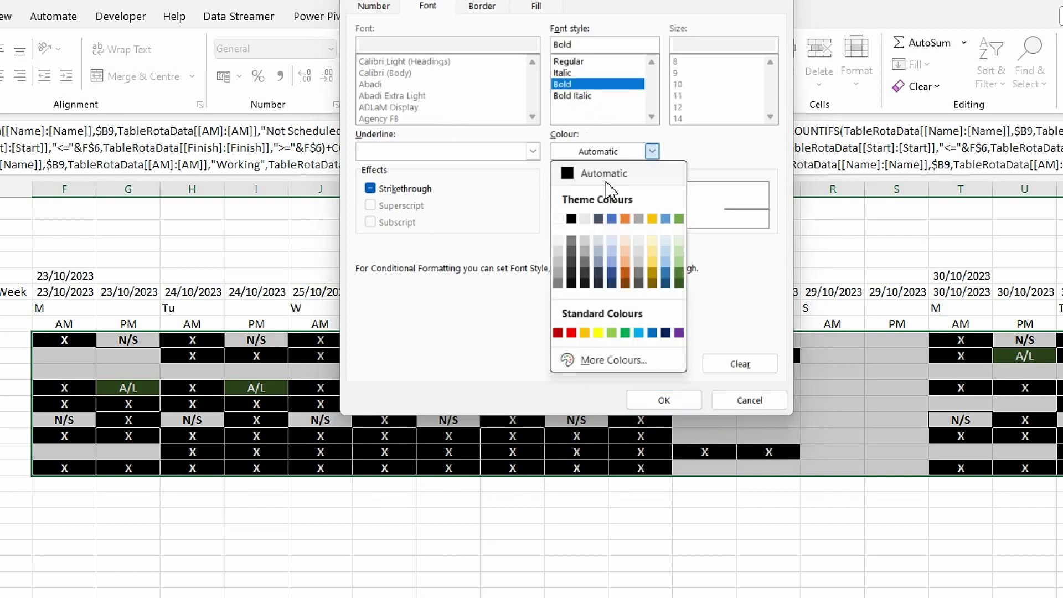
left_click(559, 220)
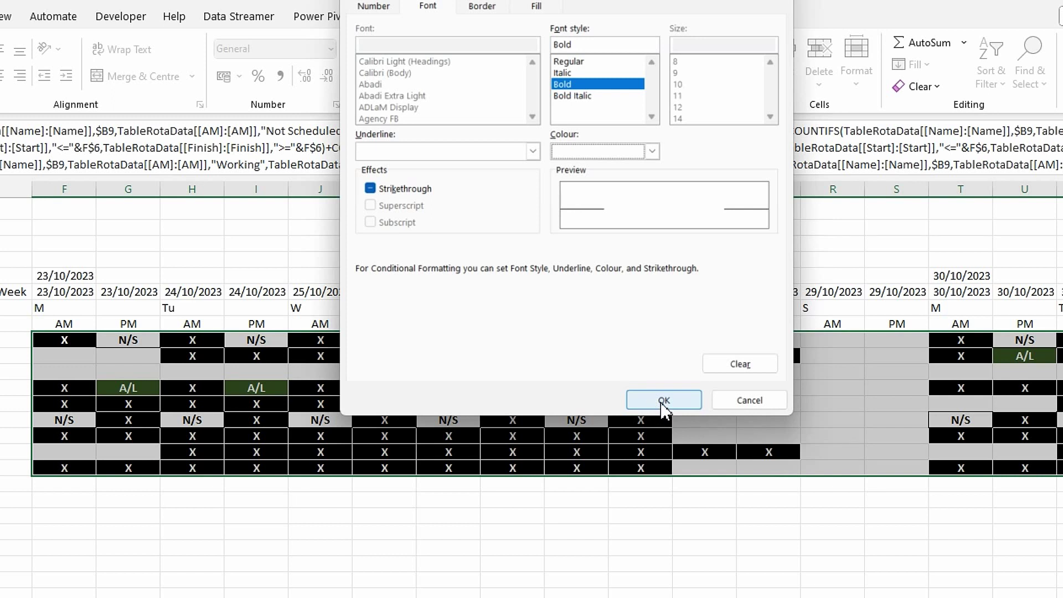
left_click(664, 400)
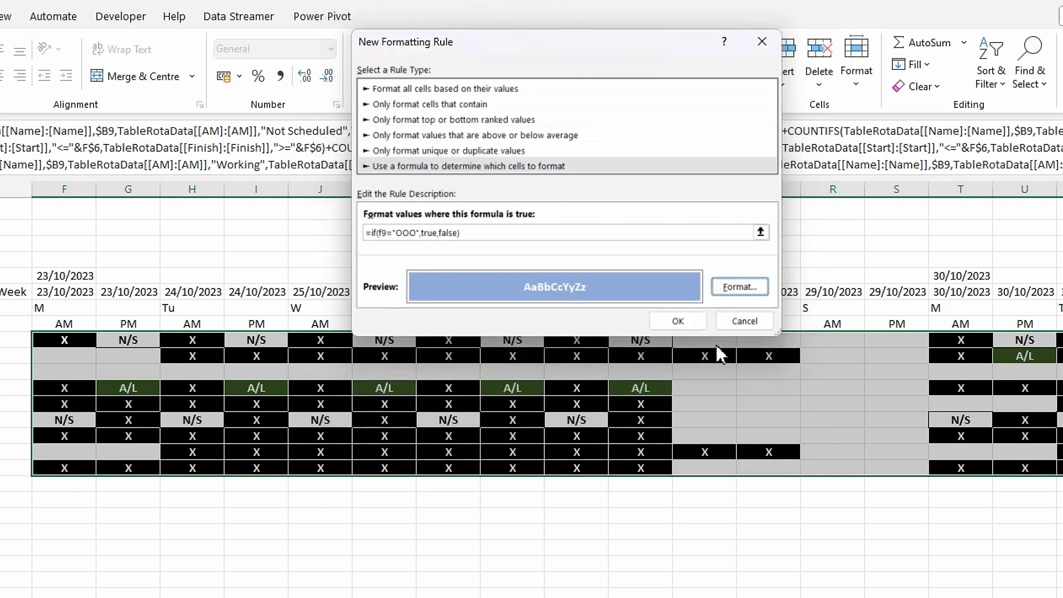
left_click(679, 322)
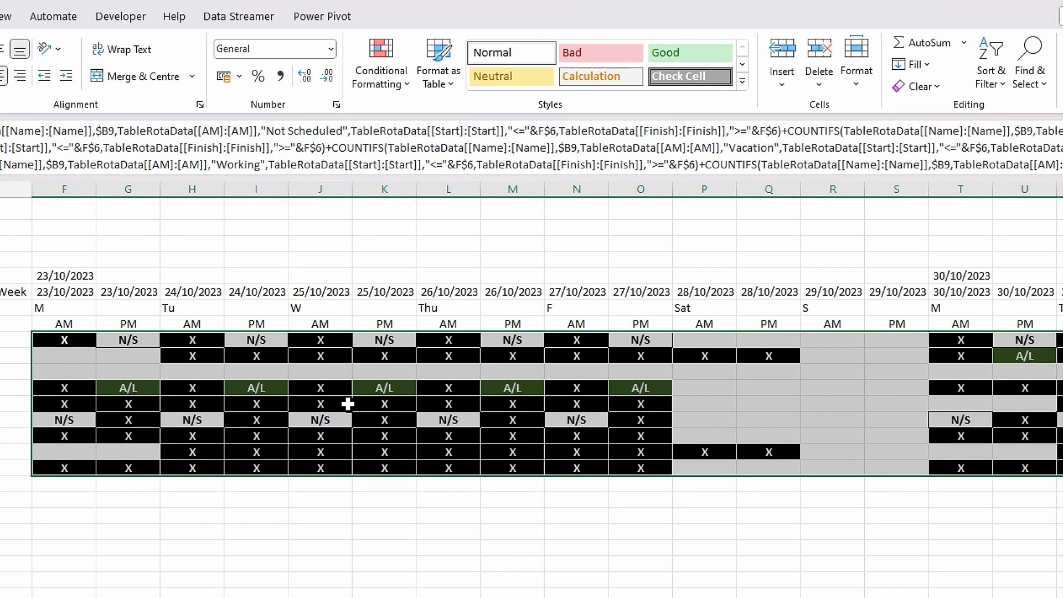
- Start another formula-based rule, =if(f9="Error",true,false), for Error cells
left_click(406, 92)
left_click(406, 293)
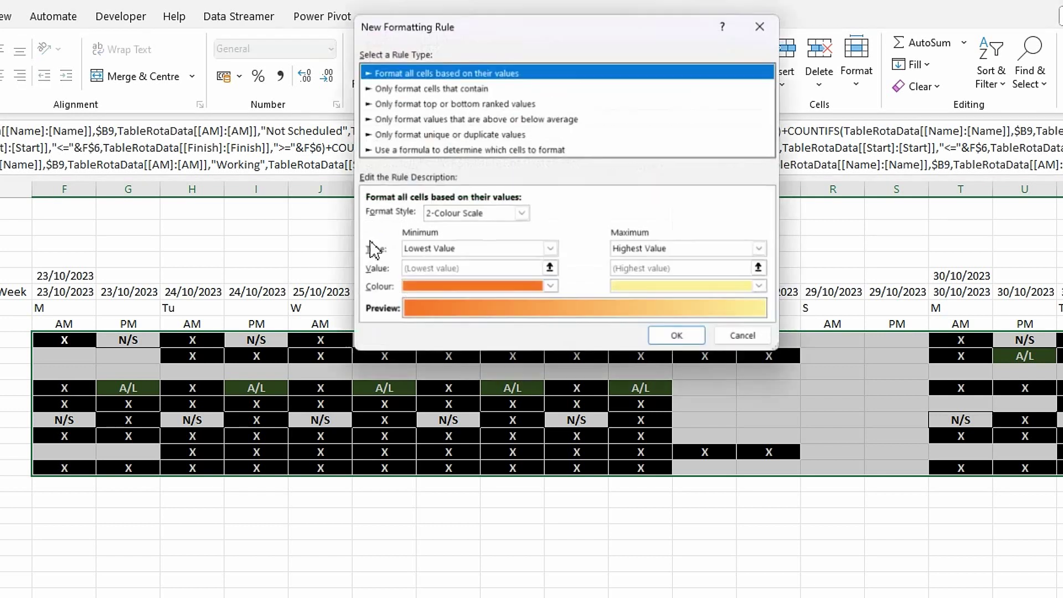
left_click(453, 150)
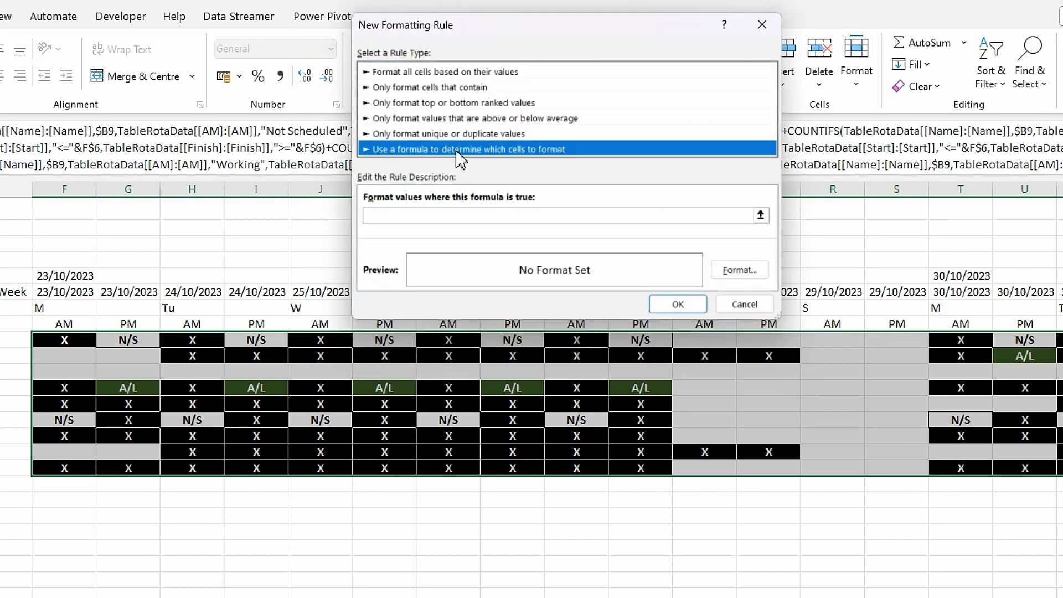
left_click(647, 218)
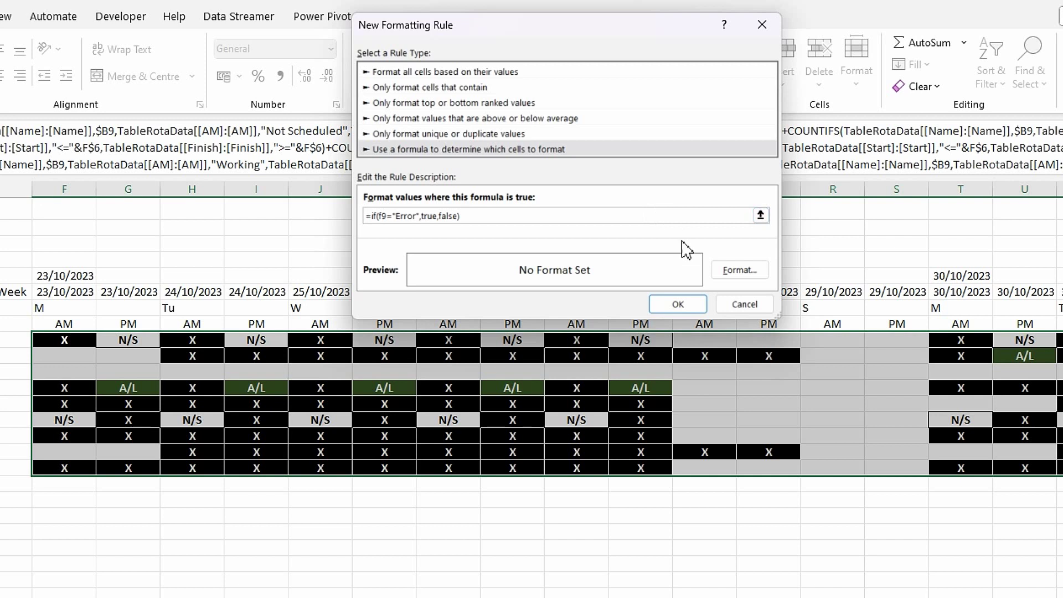
- Set the Error rule's font to bold red
left_click(753, 275)
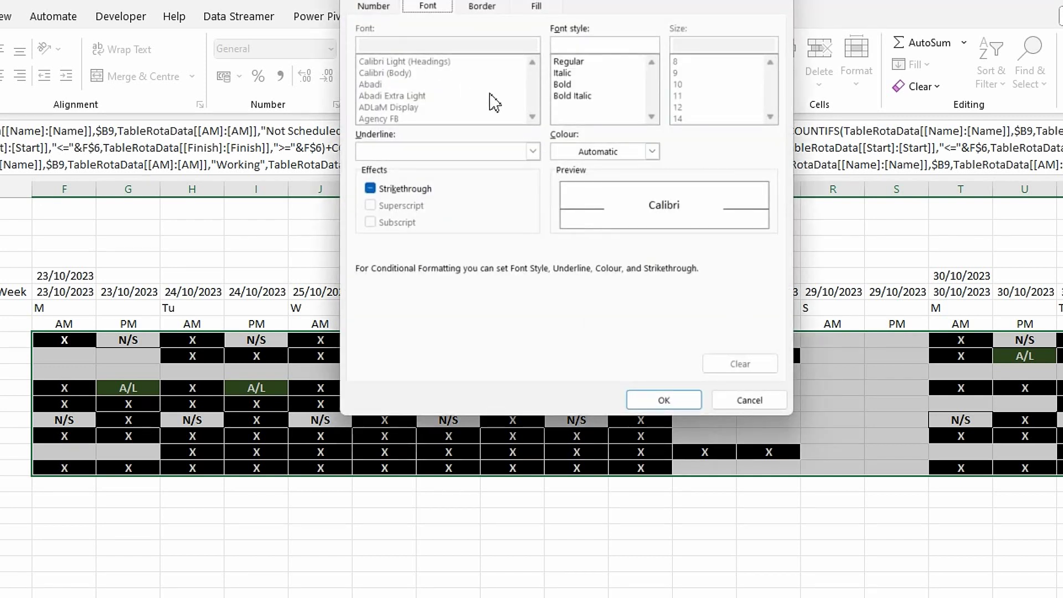
left_click(562, 84)
left_click(653, 151)
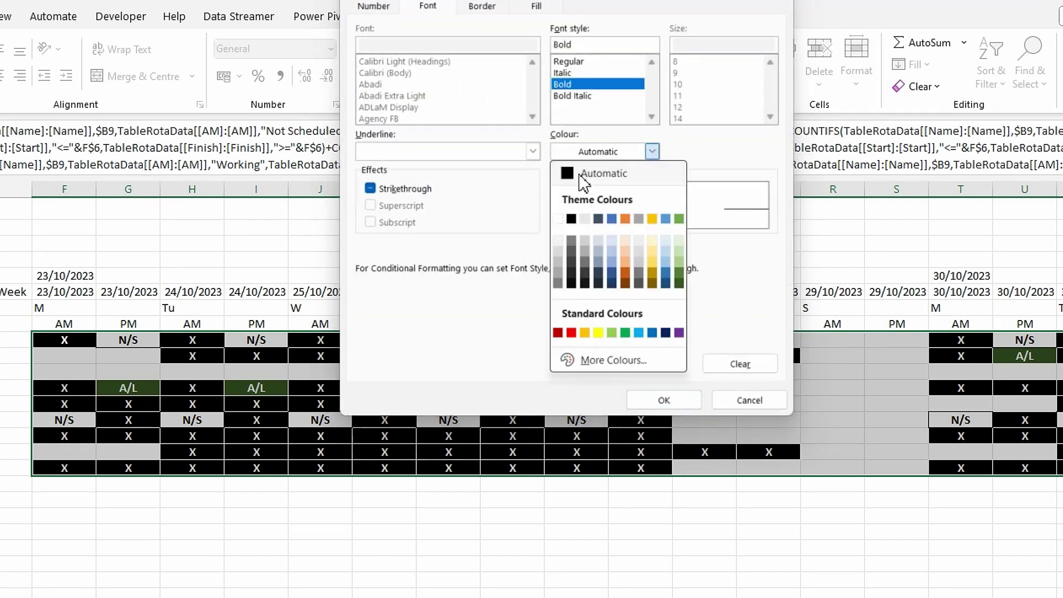
left_click(561, 222)
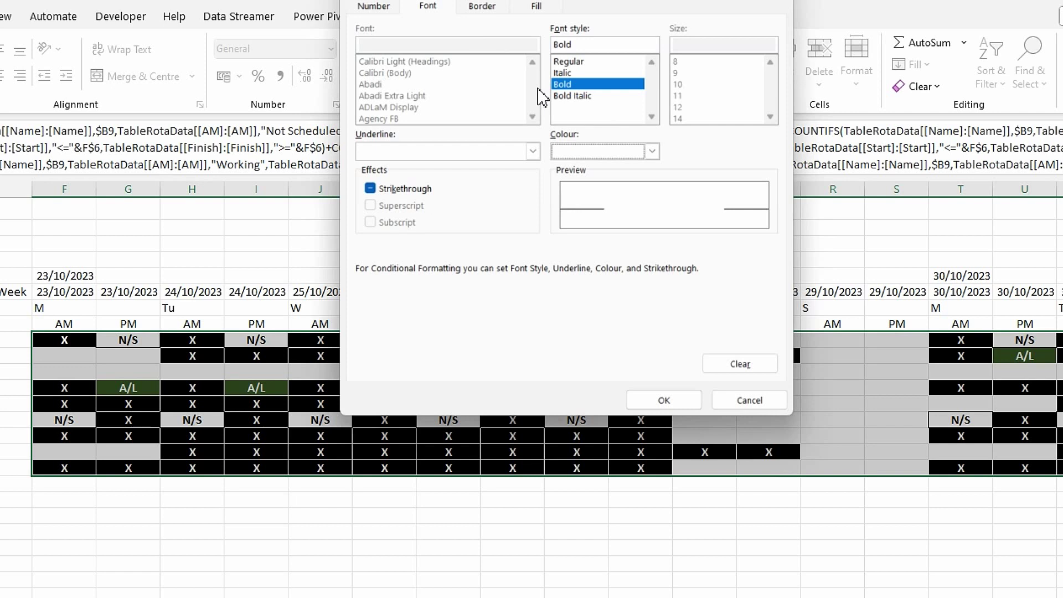
left_click(653, 152)
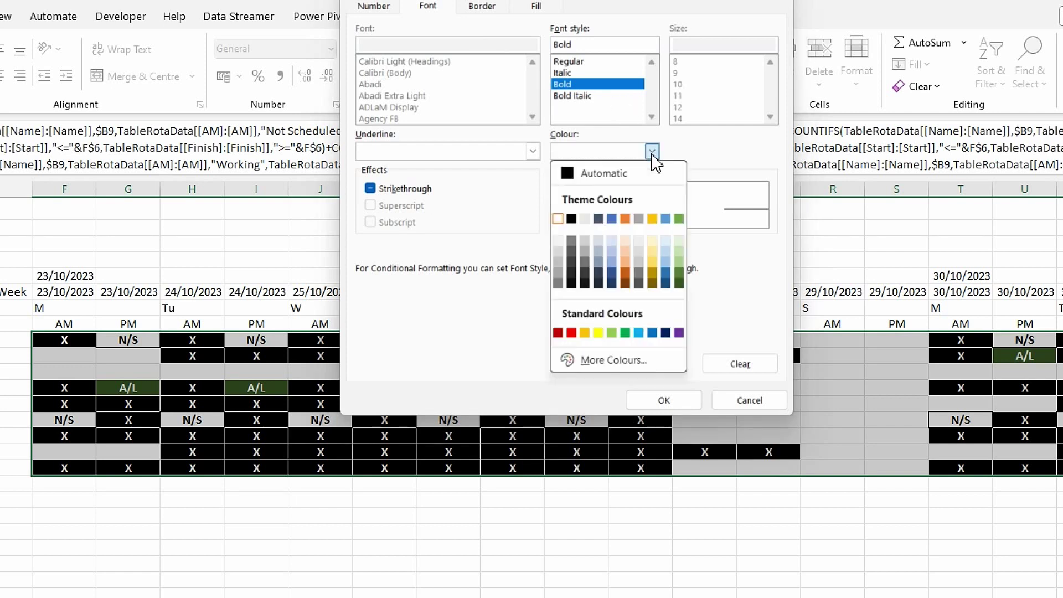
left_click(571, 333)
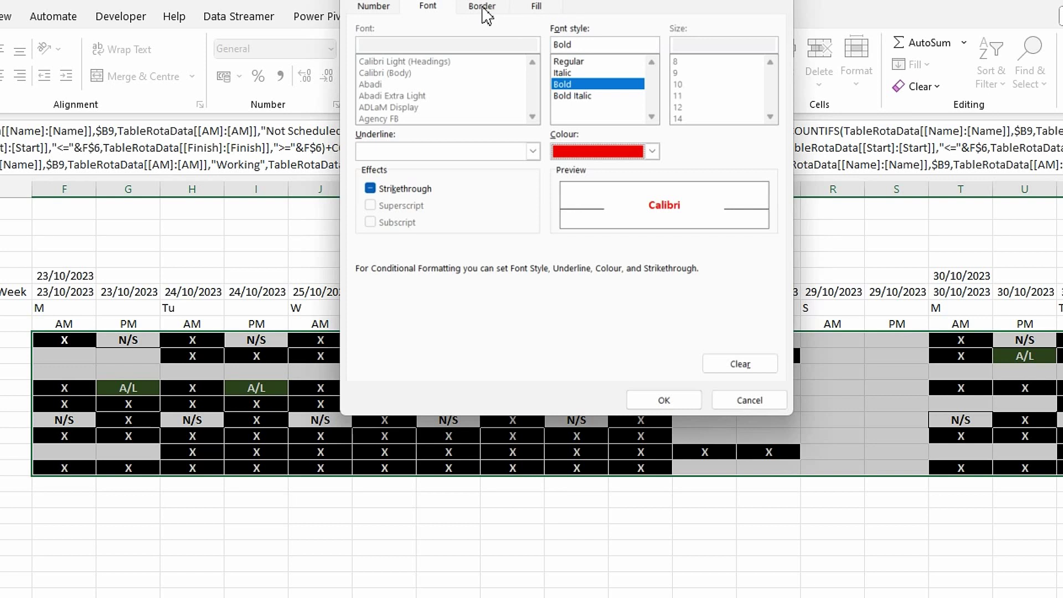
- Add white left, top, right and bottom borders to the Error rule
left_click(483, 7)
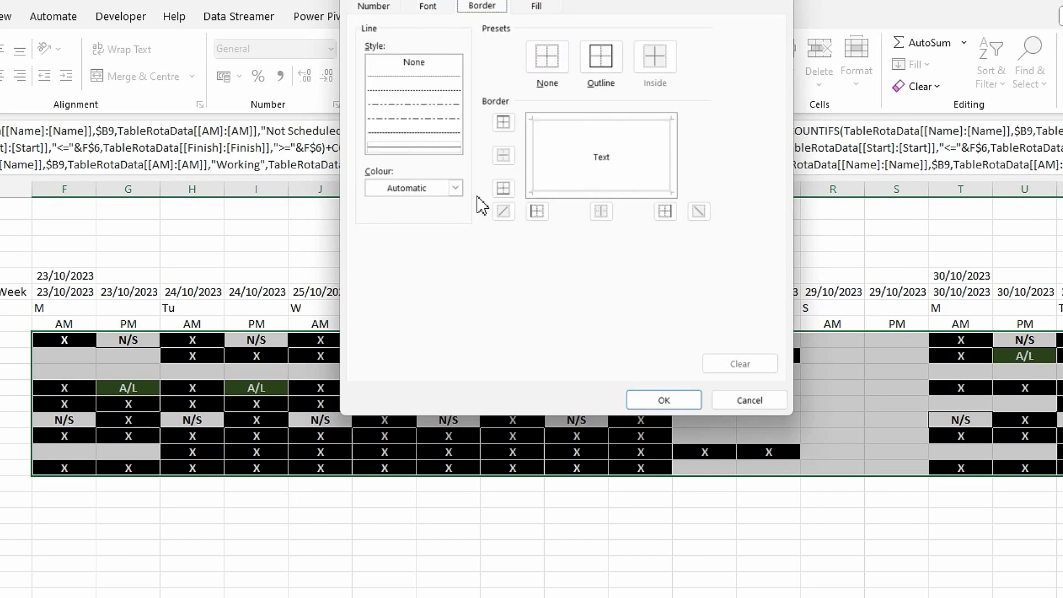
left_click(456, 189)
left_click(372, 256)
left_click(574, 119)
left_click(532, 164)
left_click(671, 166)
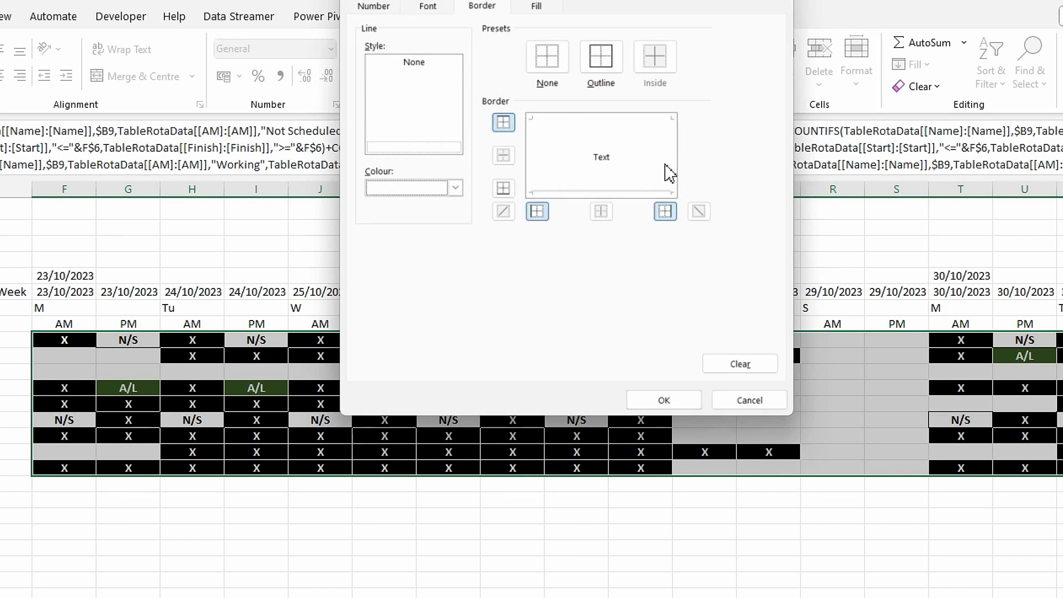
left_click(631, 195)
- Give the Error rule a red fill and save it
left_click(536, 7)
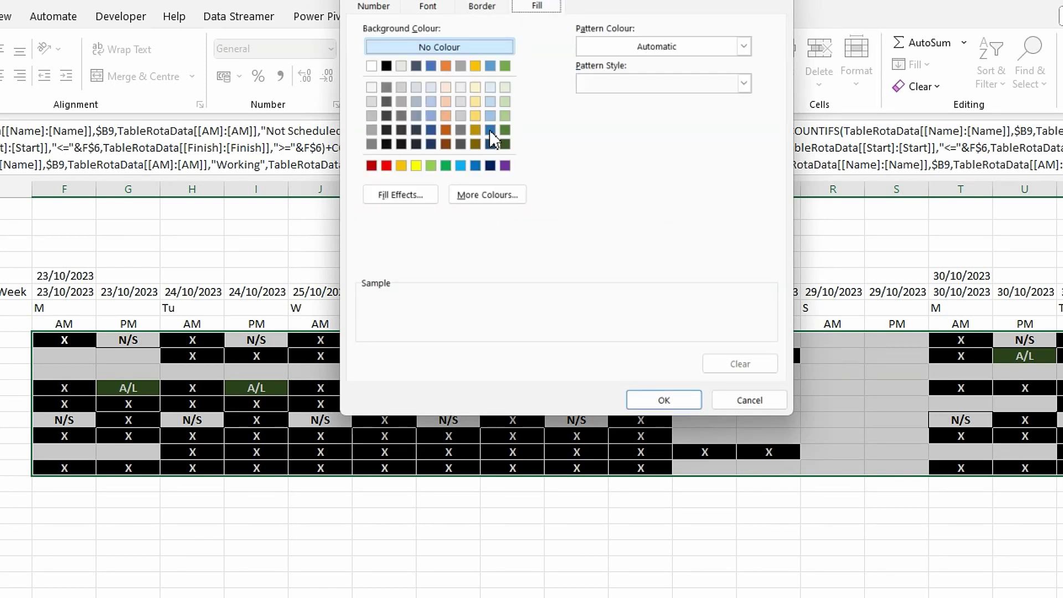
left_click(387, 165)
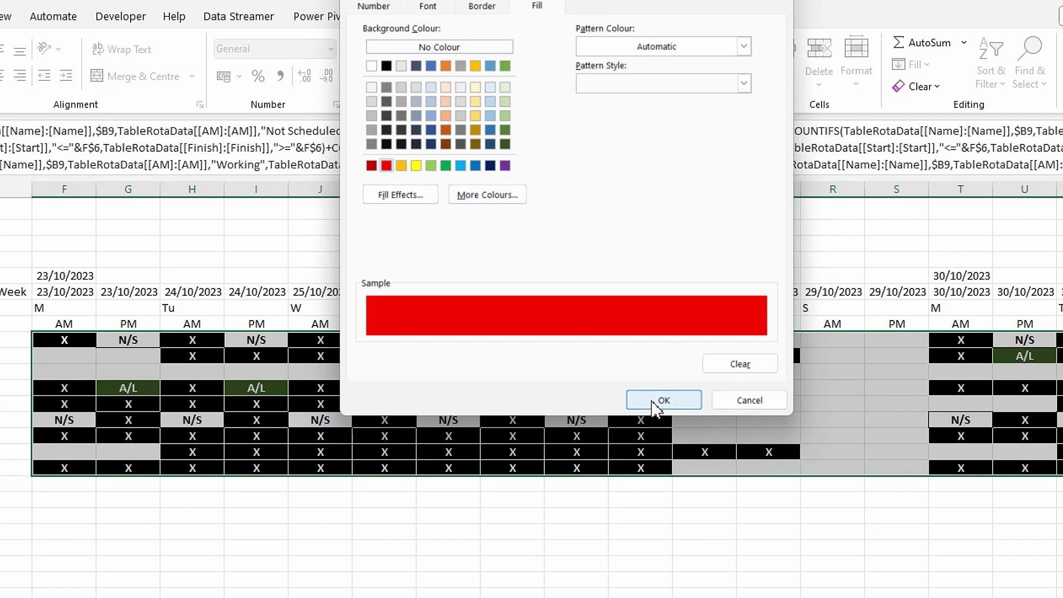
left_click(659, 400)
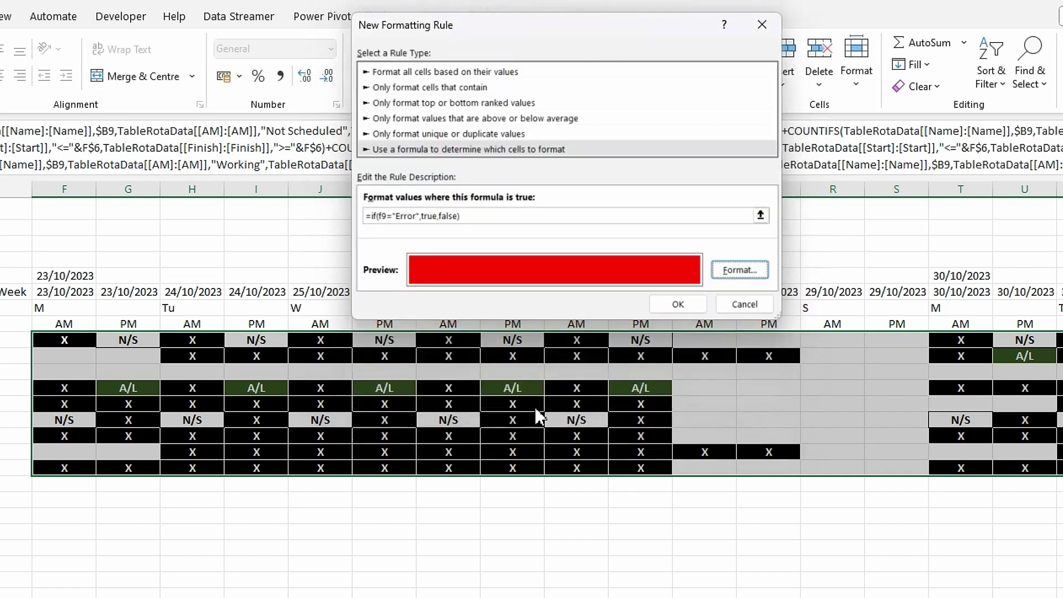
left_click(678, 305)
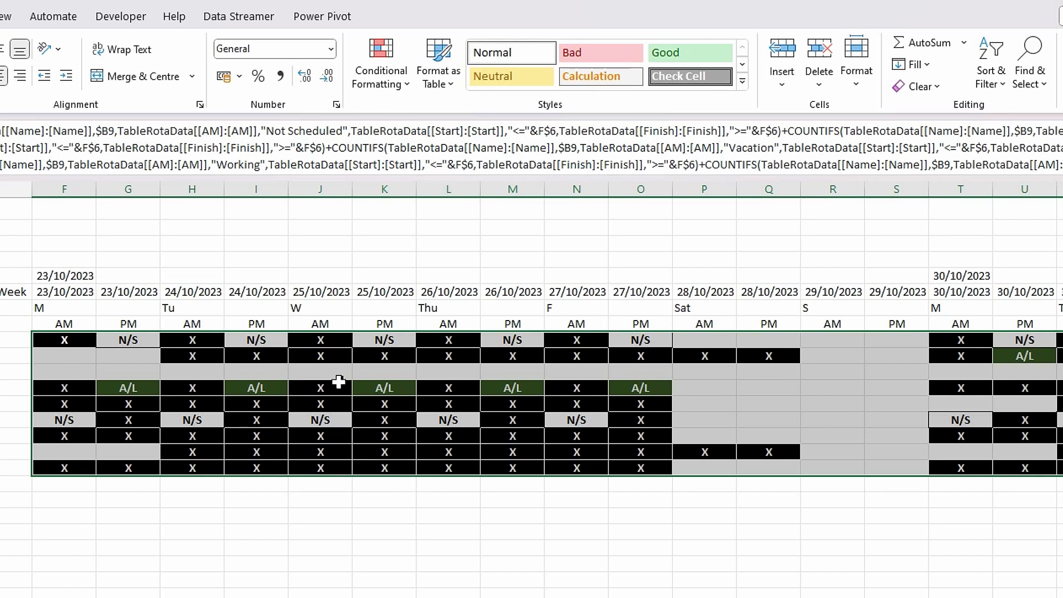
left_click(407, 82)
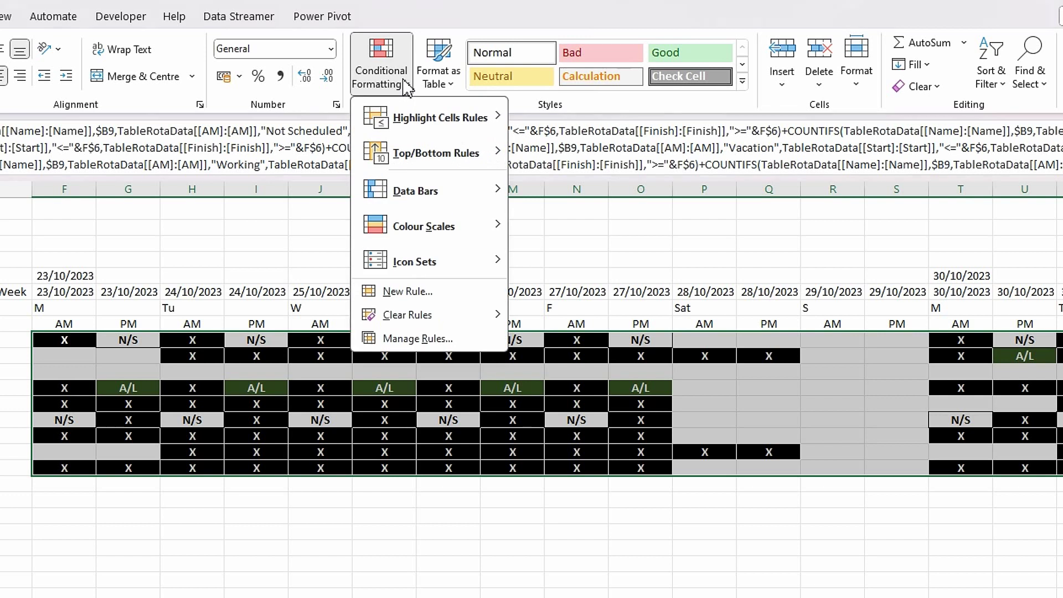
- Edit the OOO rule in the Rules Manager to use a stronger blue fill and apply it
left_click(410, 339)
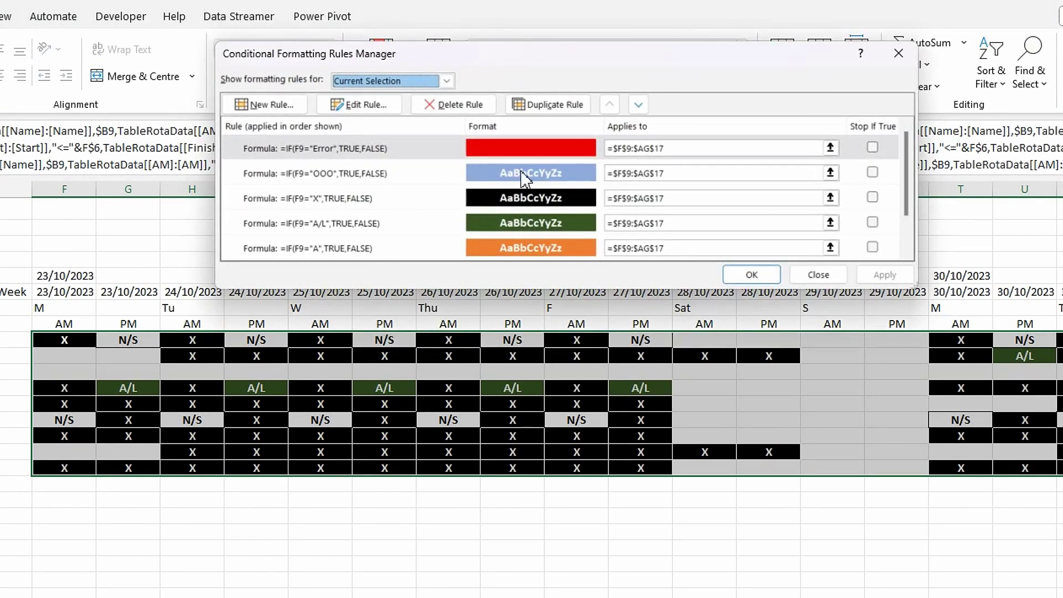
left_click(361, 178)
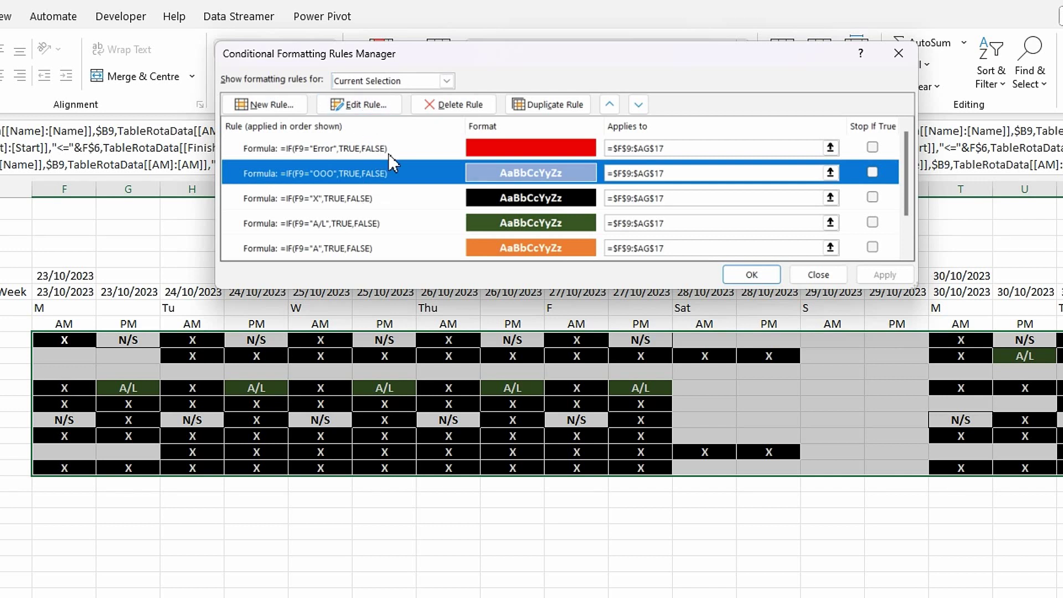
left_click(361, 105)
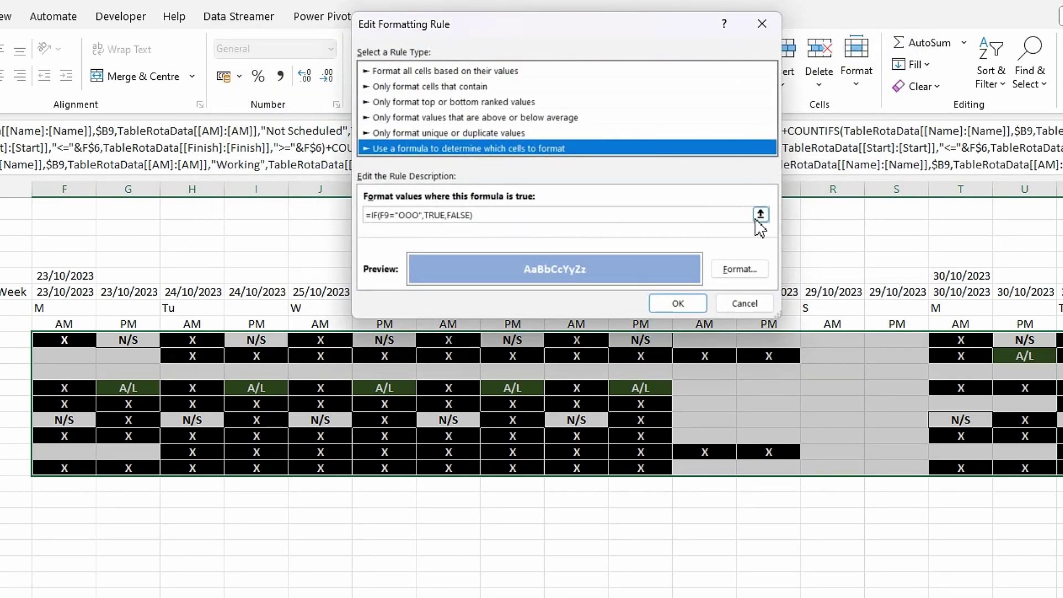
left_click(721, 271)
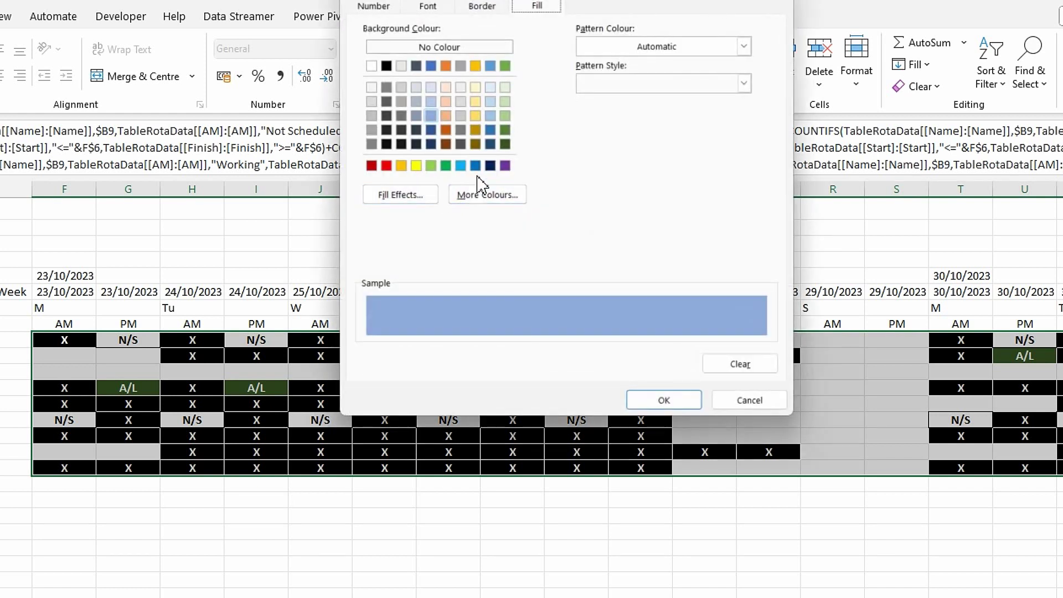
left_click(476, 166)
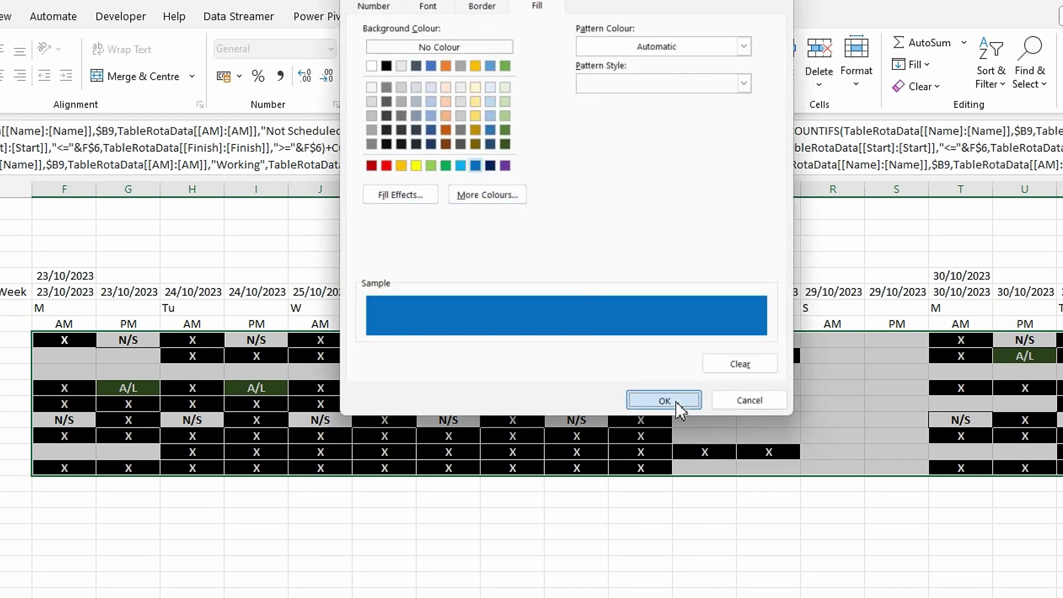
left_click(672, 404)
left_click(687, 307)
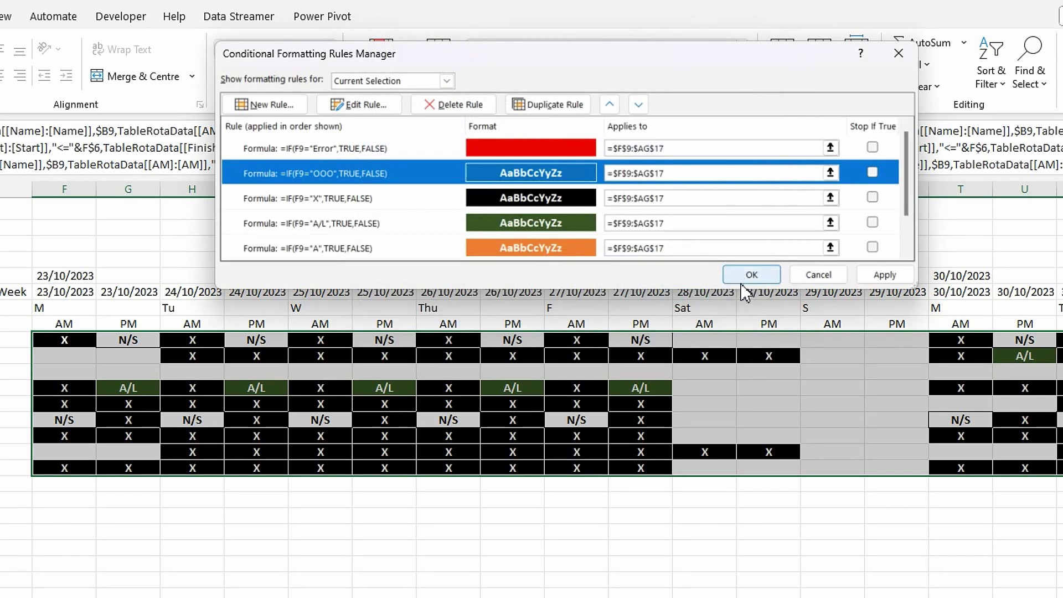
left_click(887, 275)
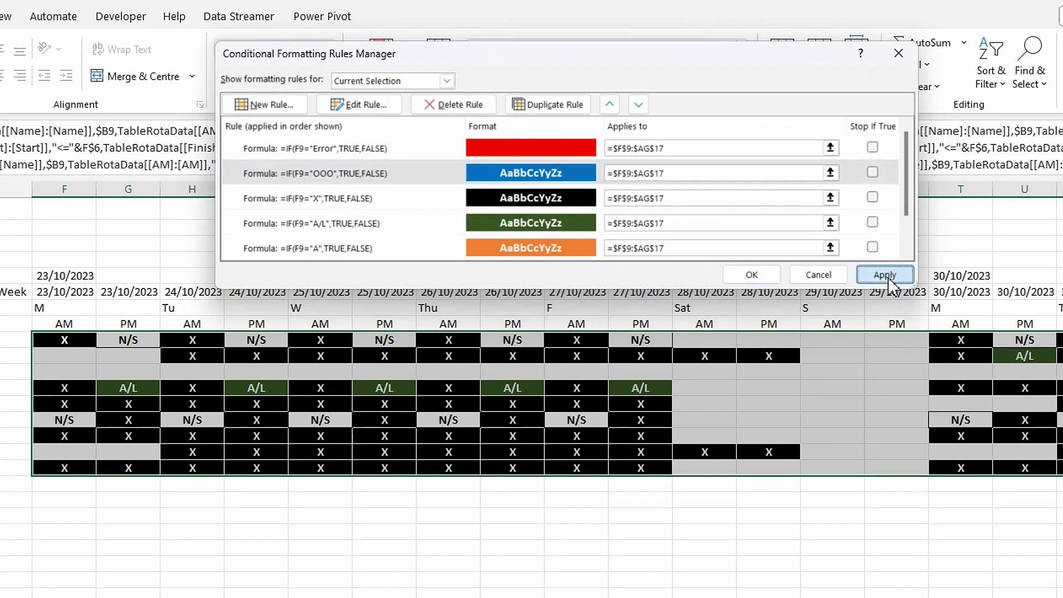
left_click(759, 275)
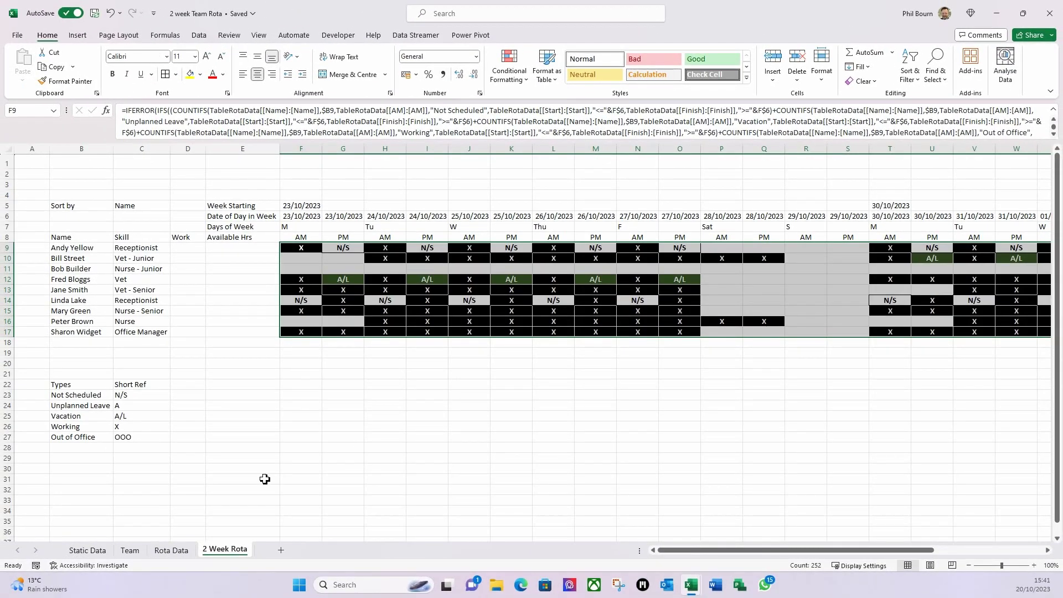
- Add the Error type with short ref Error in B28:C28
left_click(82, 448)
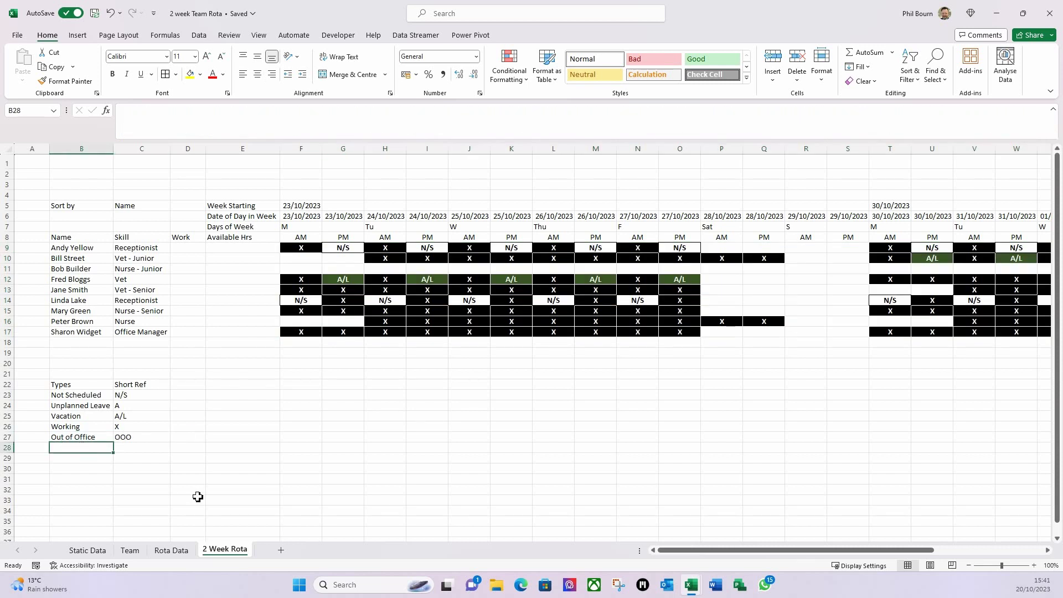
type("Error")
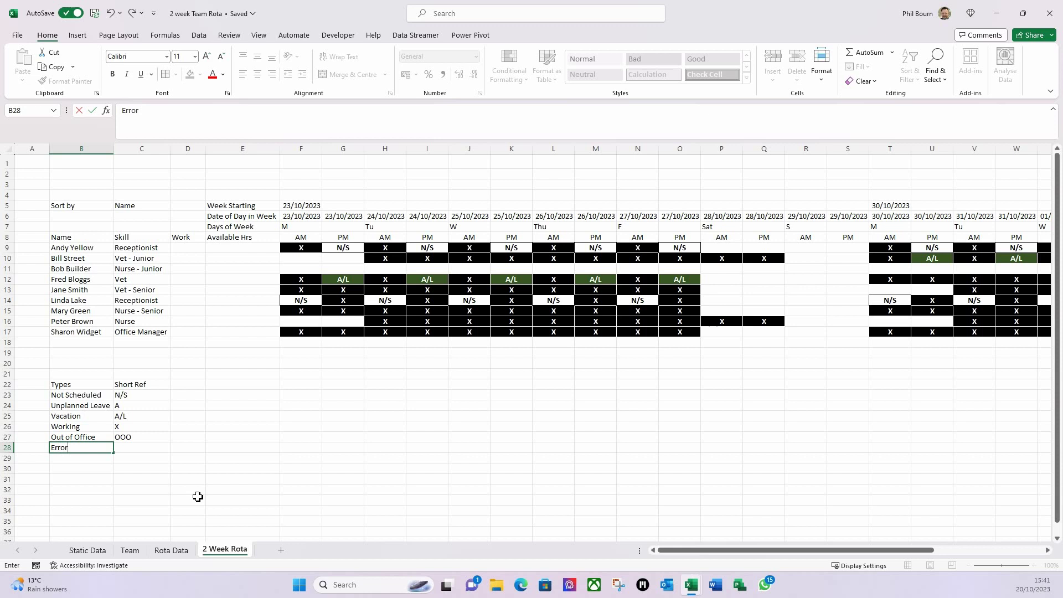
key("Tab")
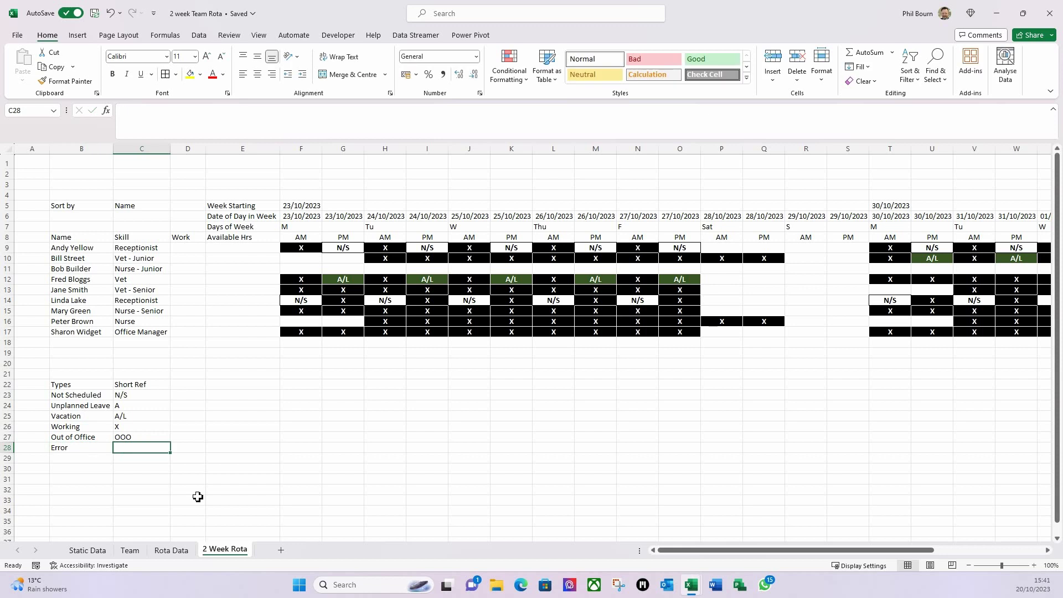
type("Error")
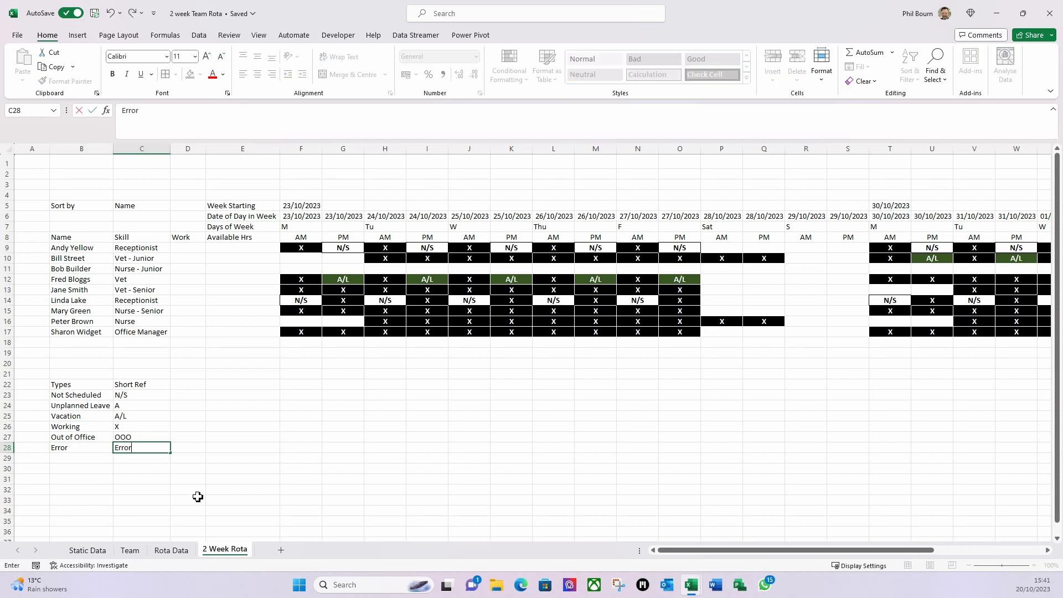
key("Return")
- Try centring the short refs C23:C28, then undo the centring
left_click(128, 395)
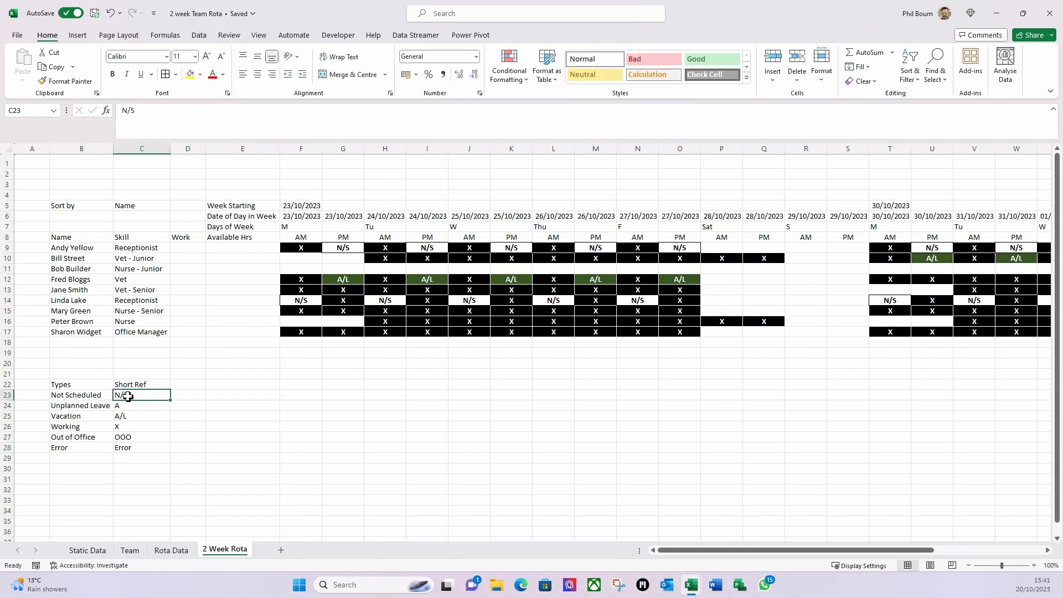
left_click(147, 447)
left_click(140, 399)
left_click_drag(134, 395, 130, 445)
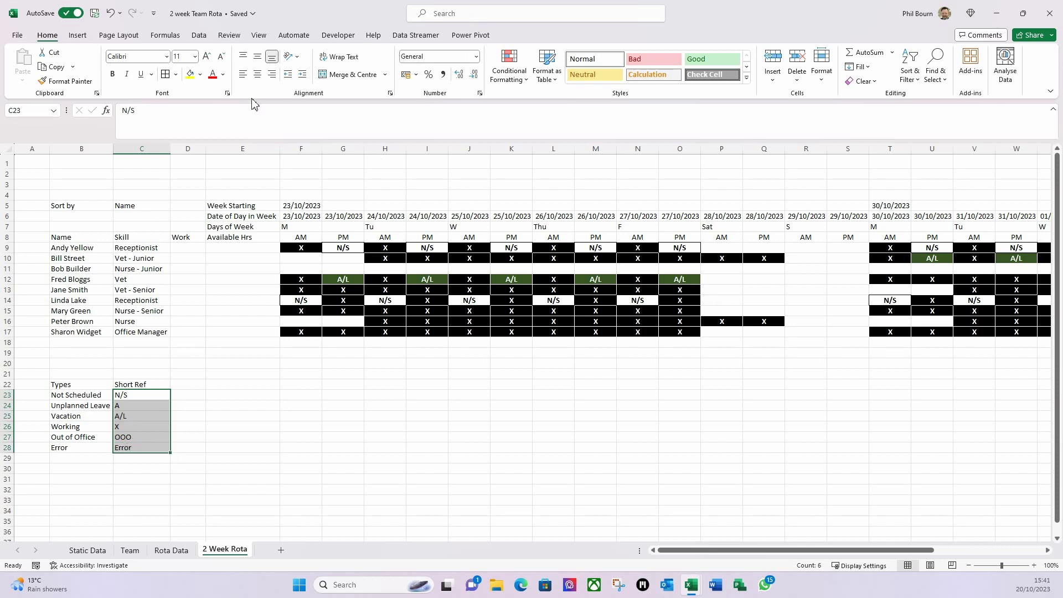
left_click(257, 76)
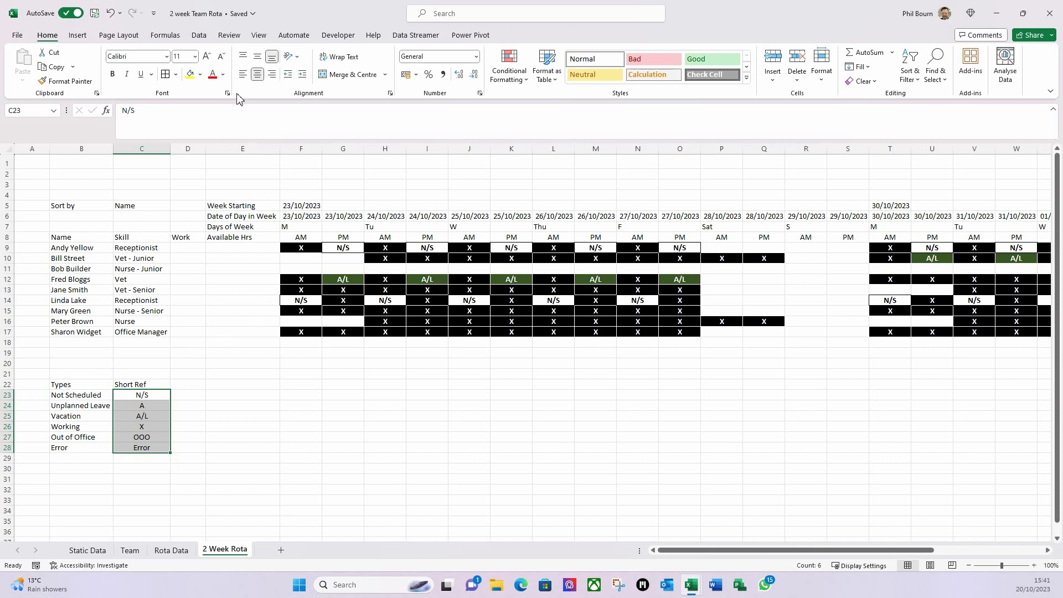
key("ctrl+z")
- Copy the whole key list B22:C28
left_click(176, 460)
left_click(183, 508)
left_click_drag(78, 384, 160, 445)
key("ctrl+c")
left_click(99, 555)
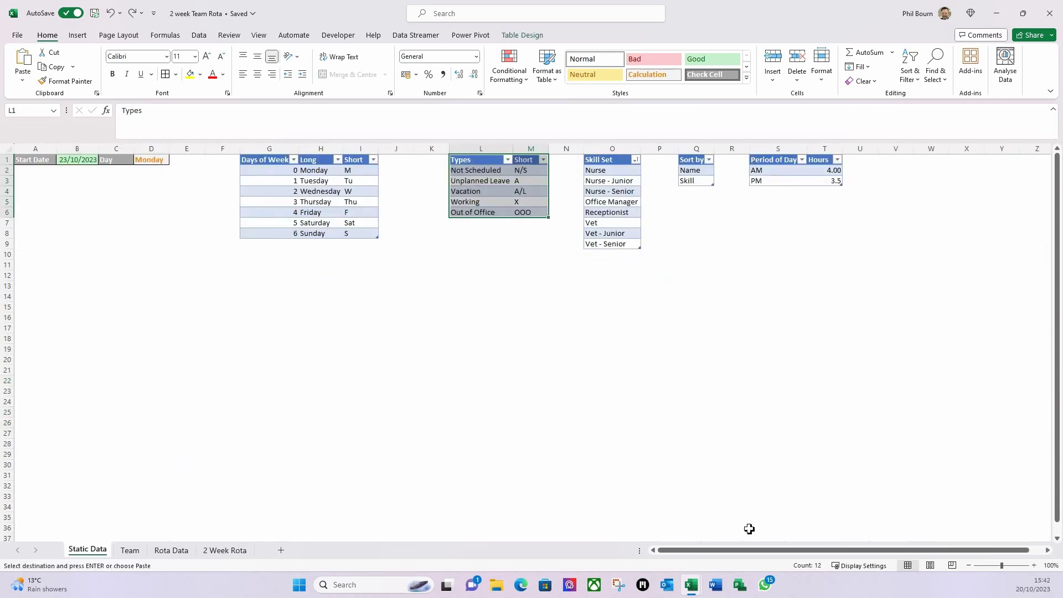
- Enter the heading Key in W1 on the Static Data sheet
left_click(937, 160)
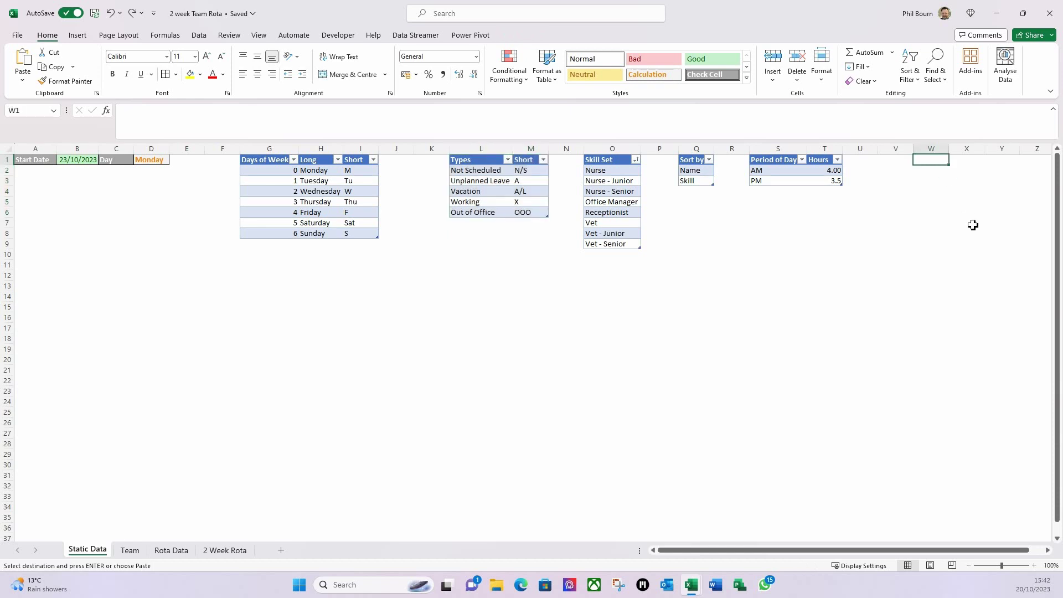
type("Key")
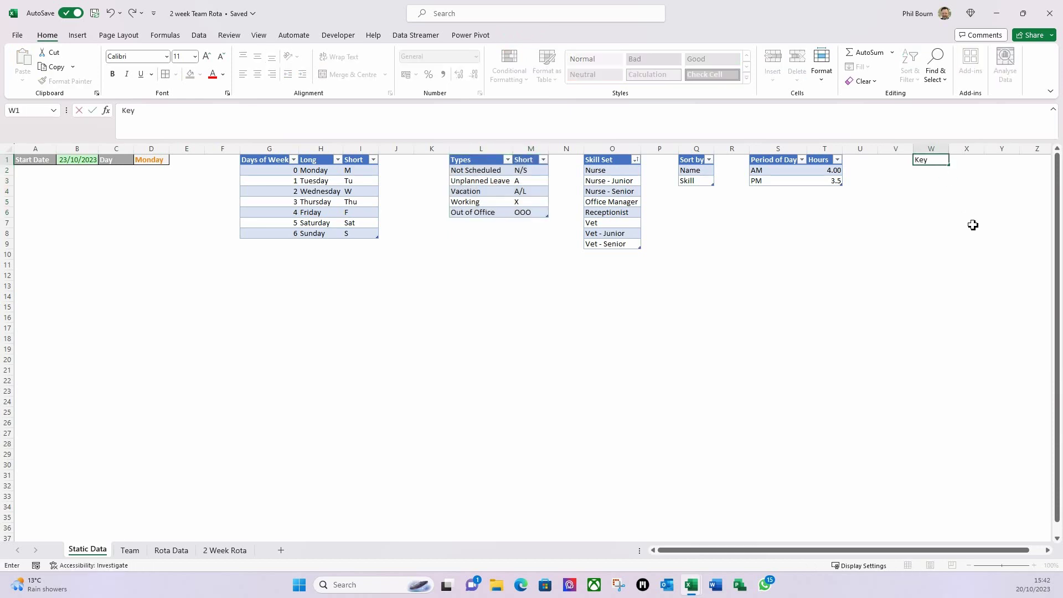
key("Tab")
left_click(925, 172)
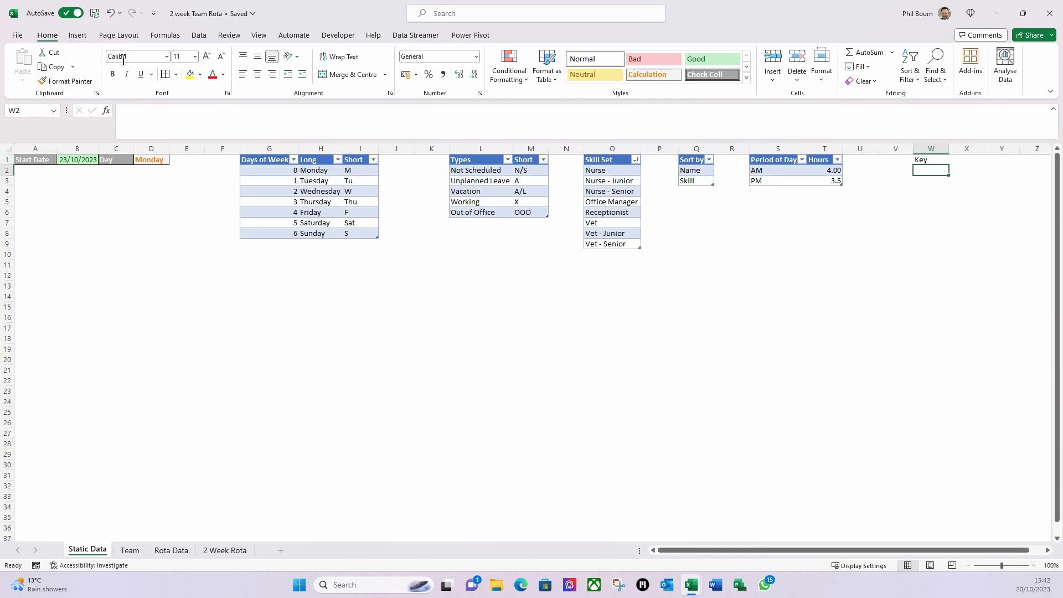
- Paste the copied key list into W2 as values only
left_click(211, 554)
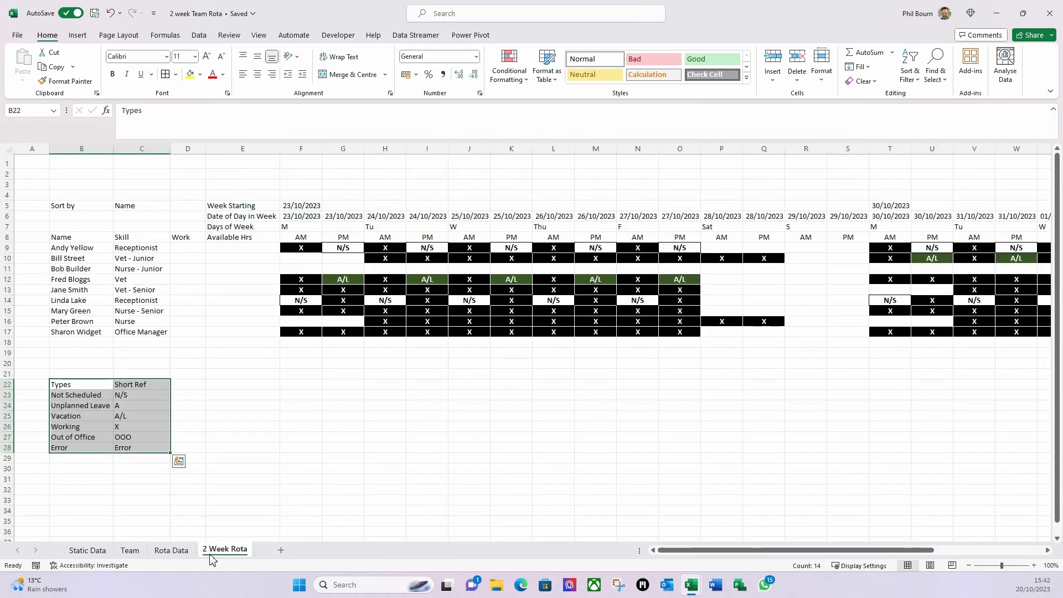
key("ctrl+c")
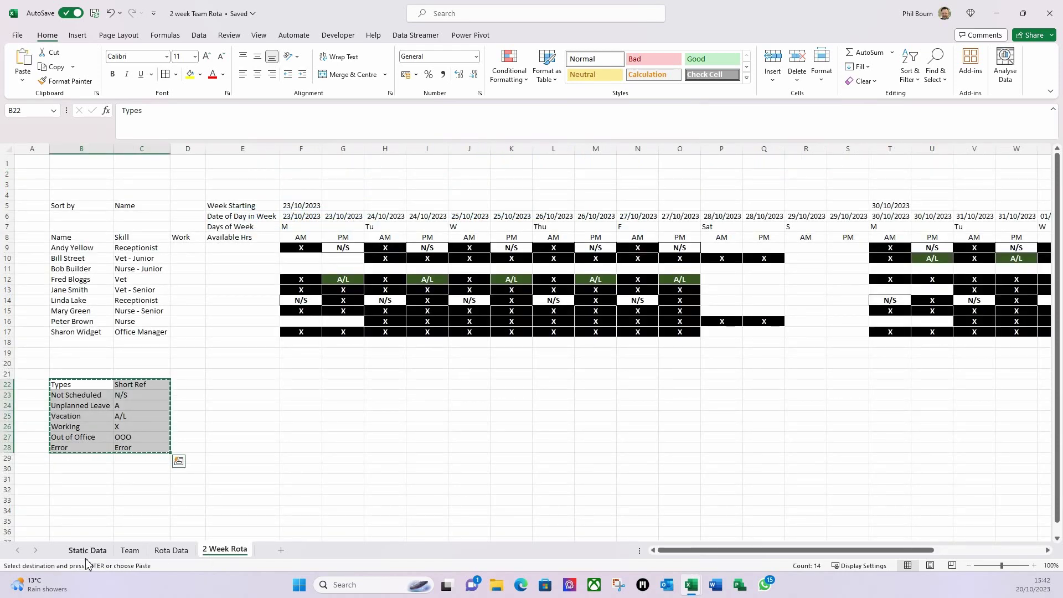
left_click(103, 552)
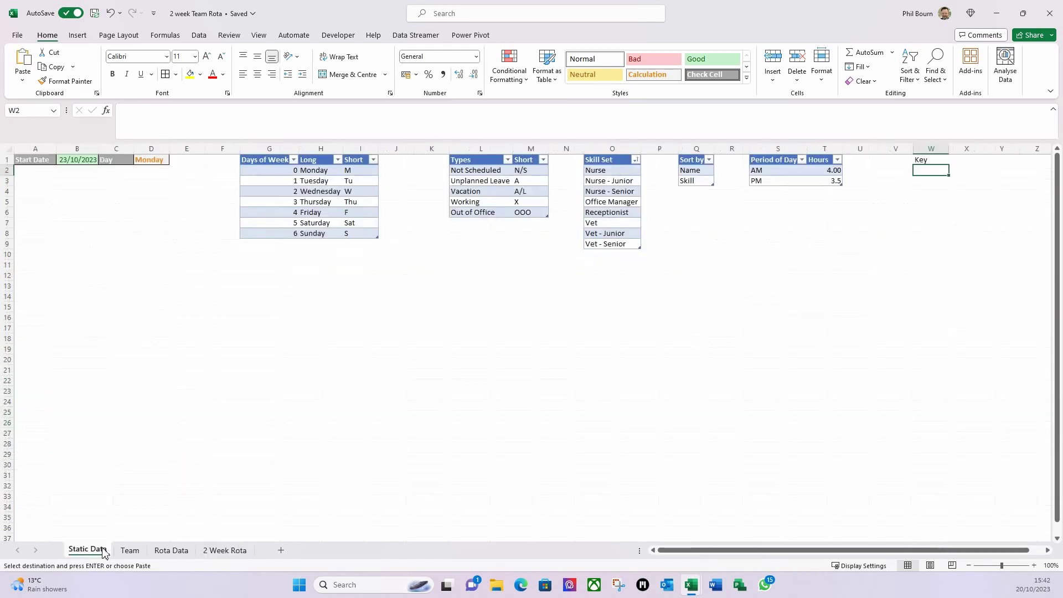
left_click(23, 82)
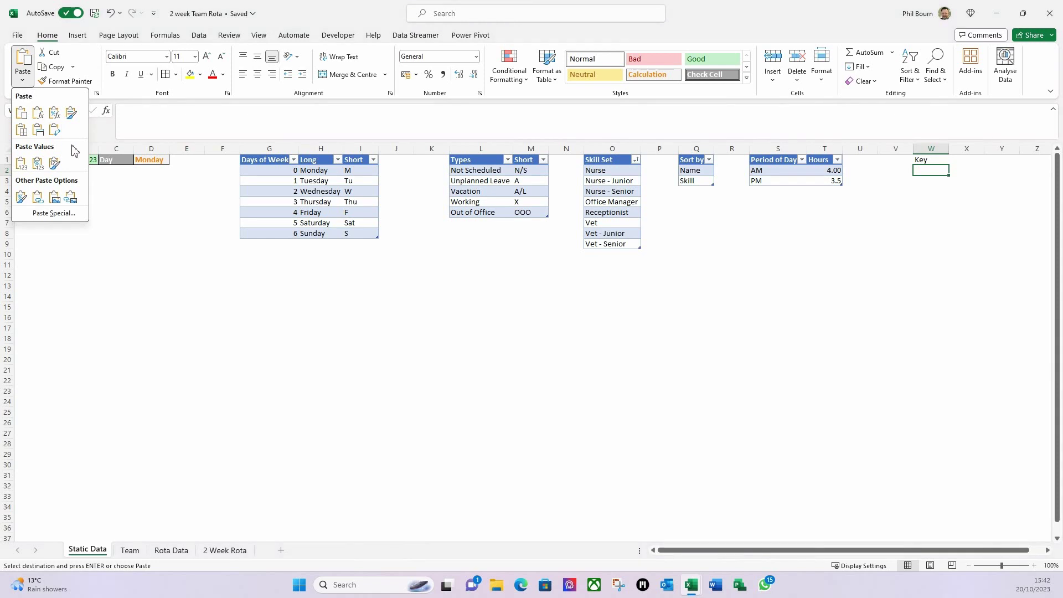
left_click(21, 162)
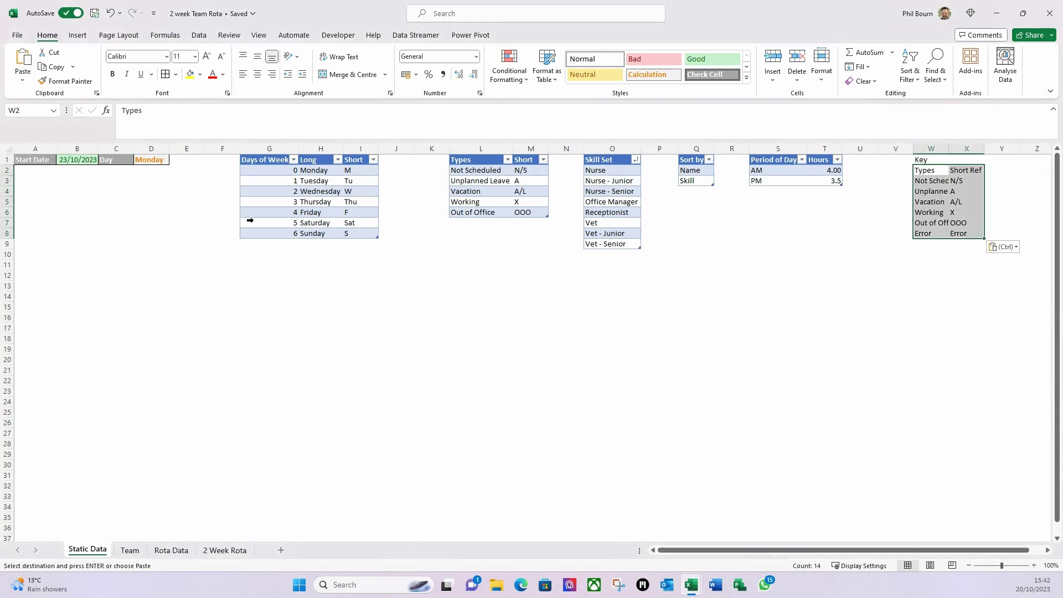
left_click(887, 256)
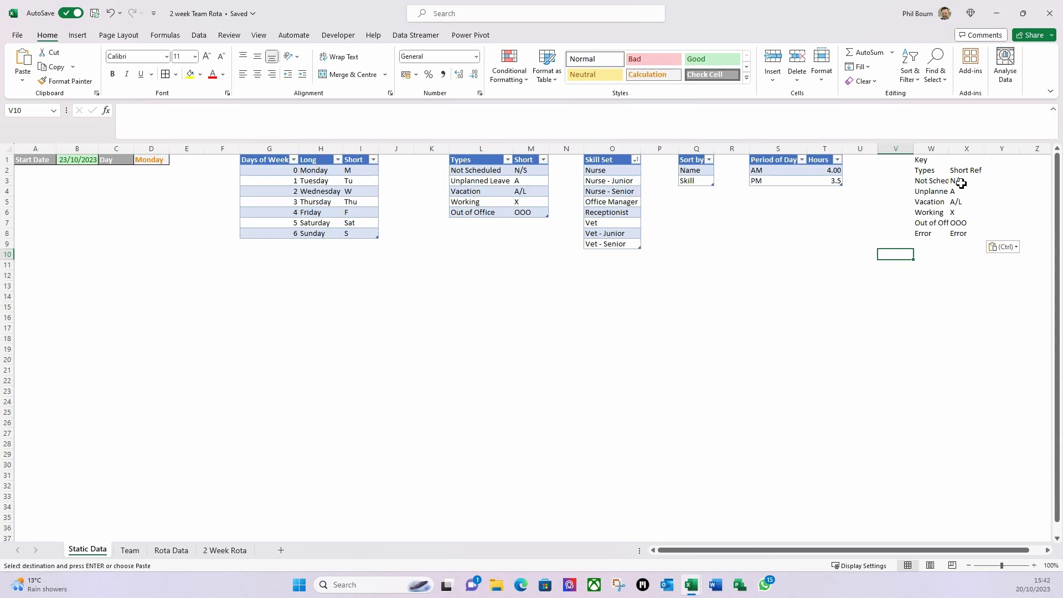
- Widen column W so the key labels fit
left_click_drag(951, 152, 978, 153)
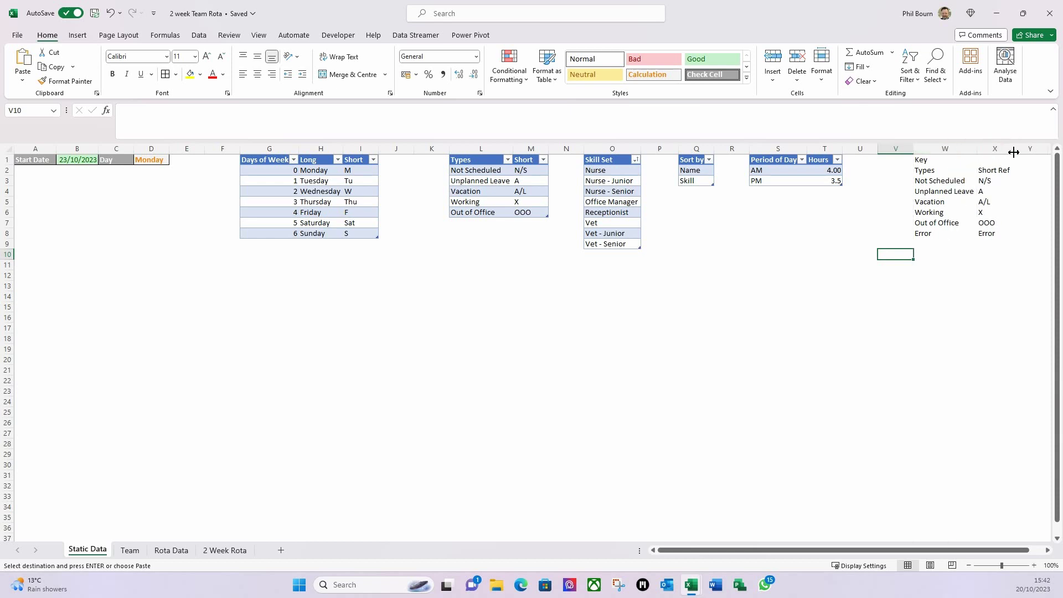
left_click(1015, 225)
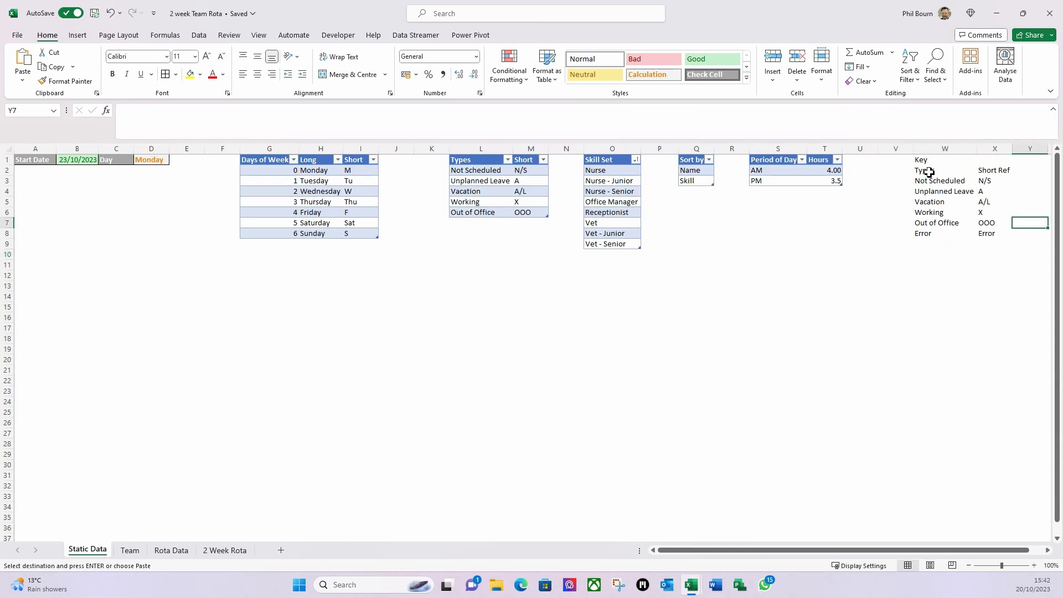
left_click(224, 550)
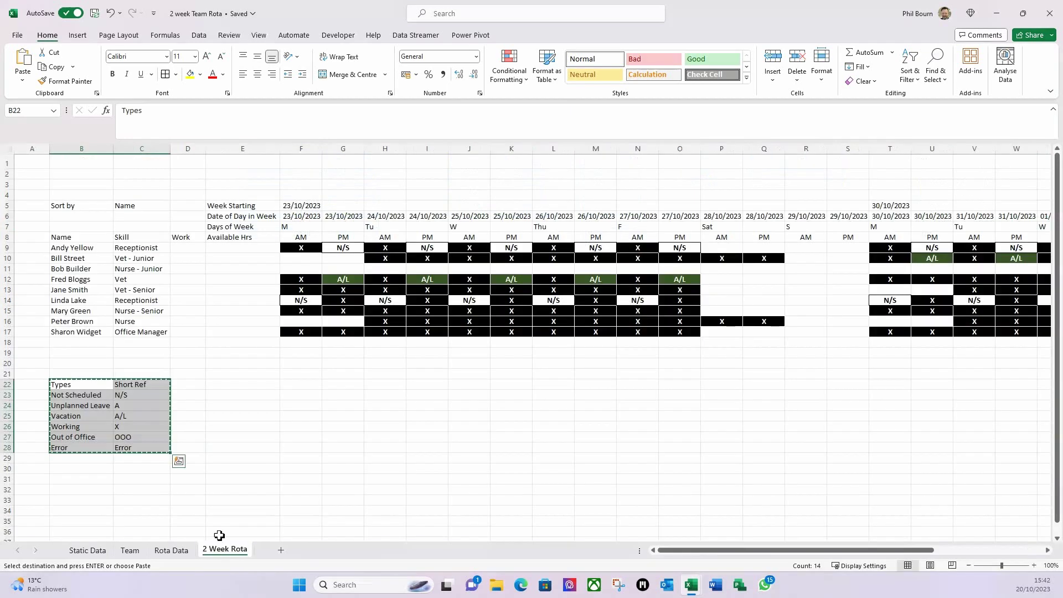
key("Delete")
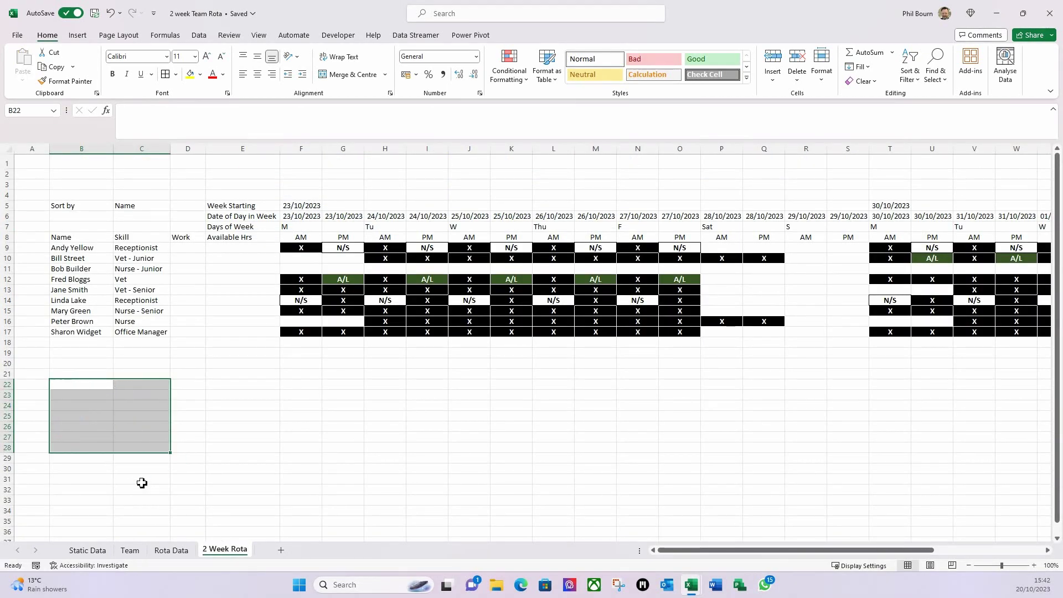
left_click(193, 429)
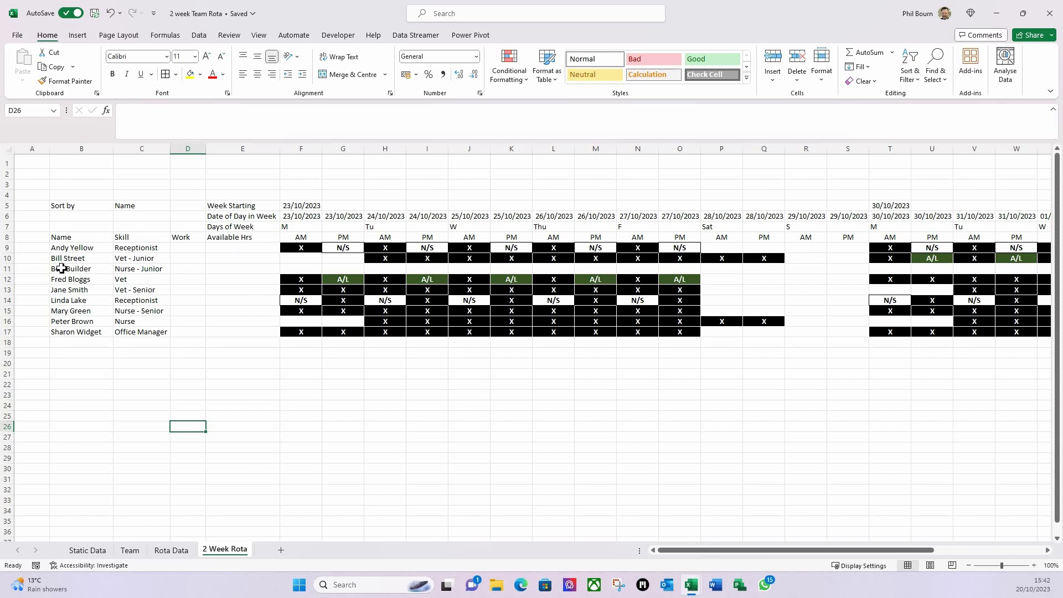
left_click_drag(67, 252, 945, 333)
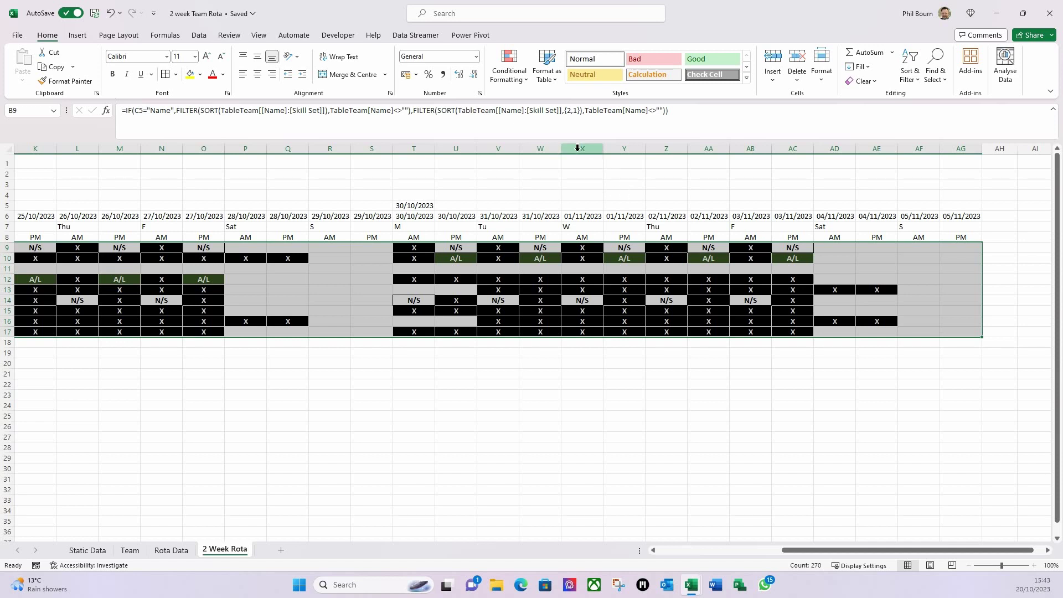
left_click(528, 84)
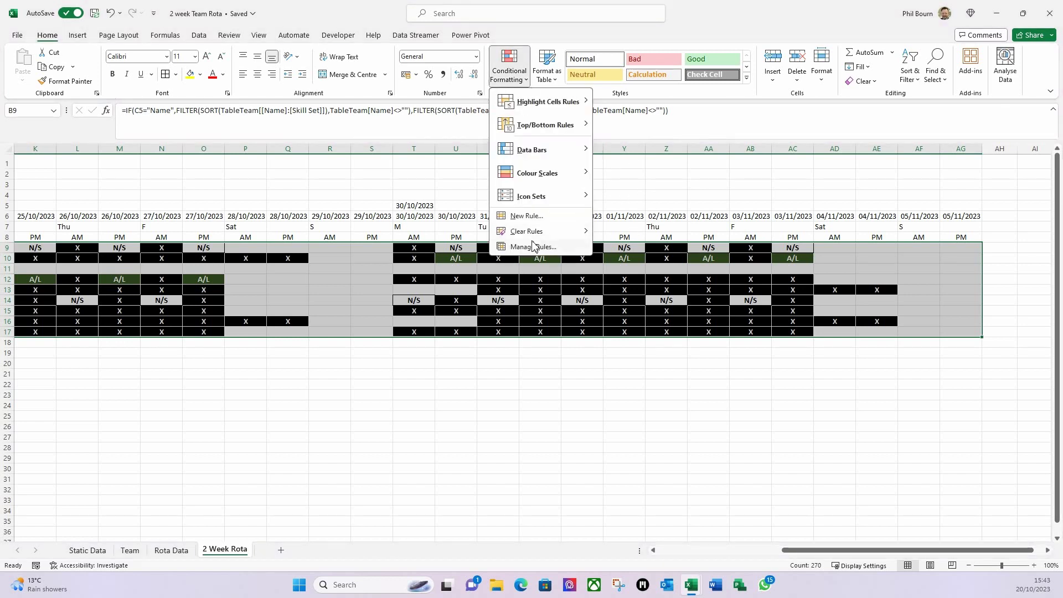
- Begin a formula-based rule, then cancel it
left_click(528, 217)
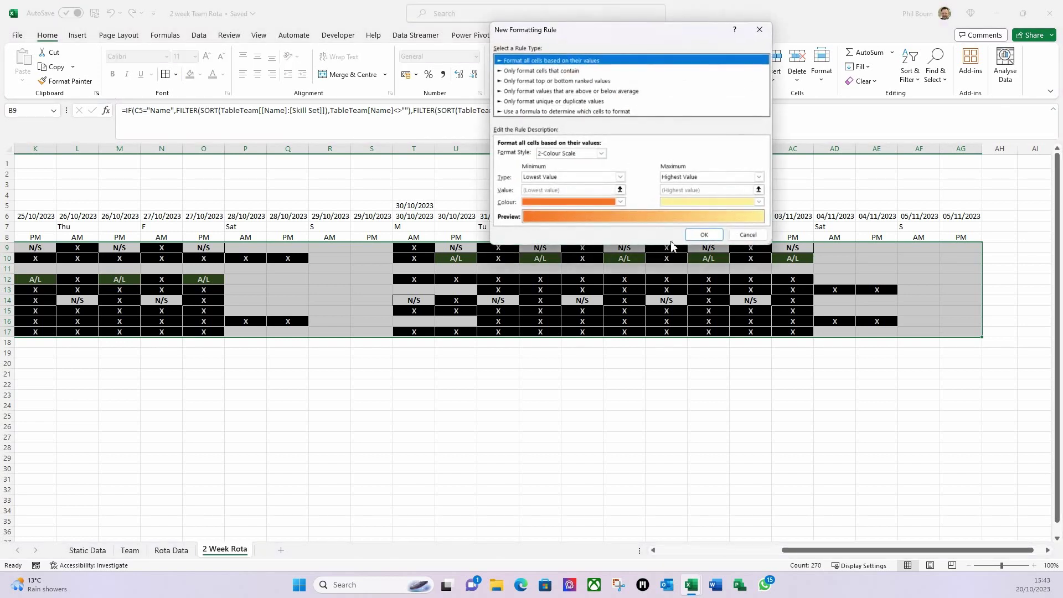
left_click(530, 112)
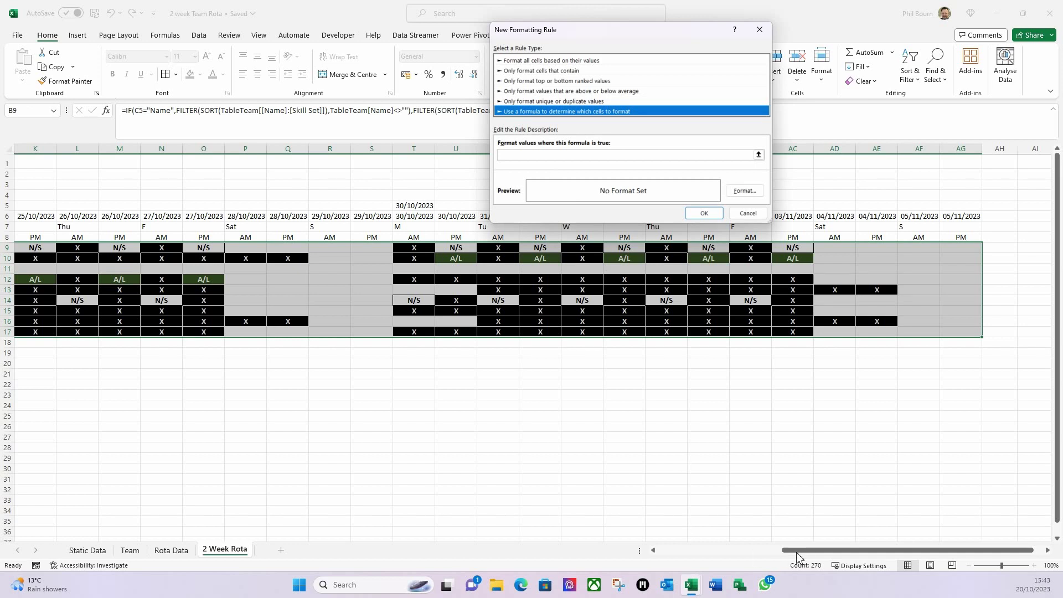
left_click(748, 213)
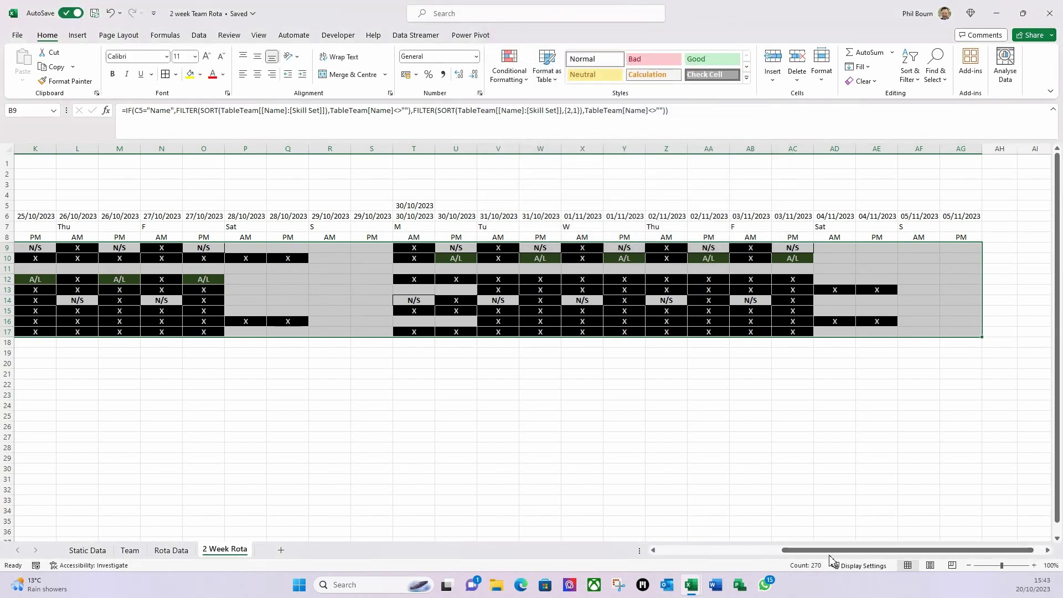
left_click_drag(832, 550, 560, 535)
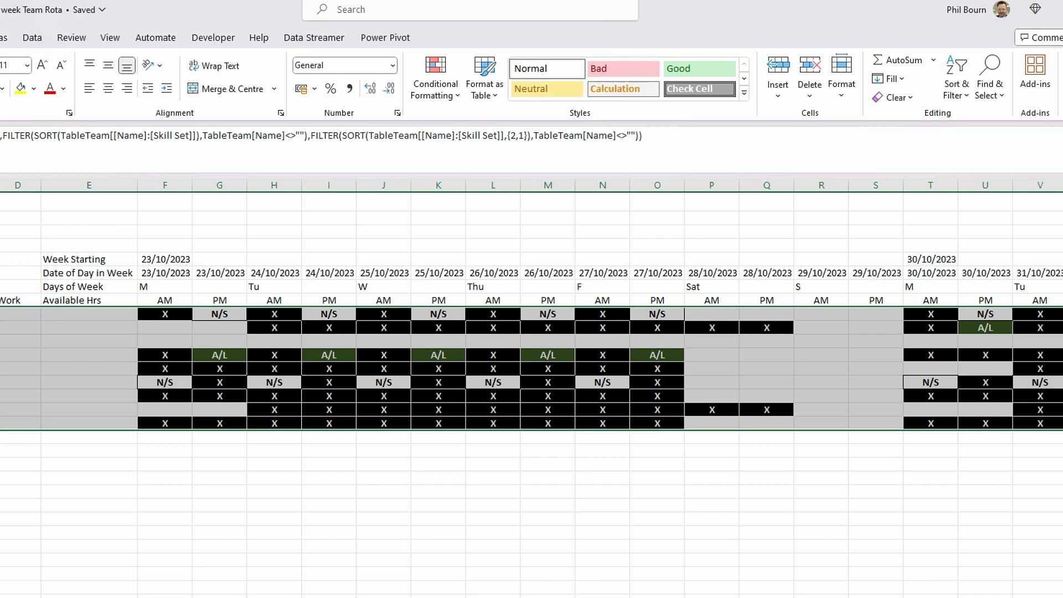
- Create a formula rule =if($B9<>"",true,false) checking each row's name in column B
left_click(459, 102)
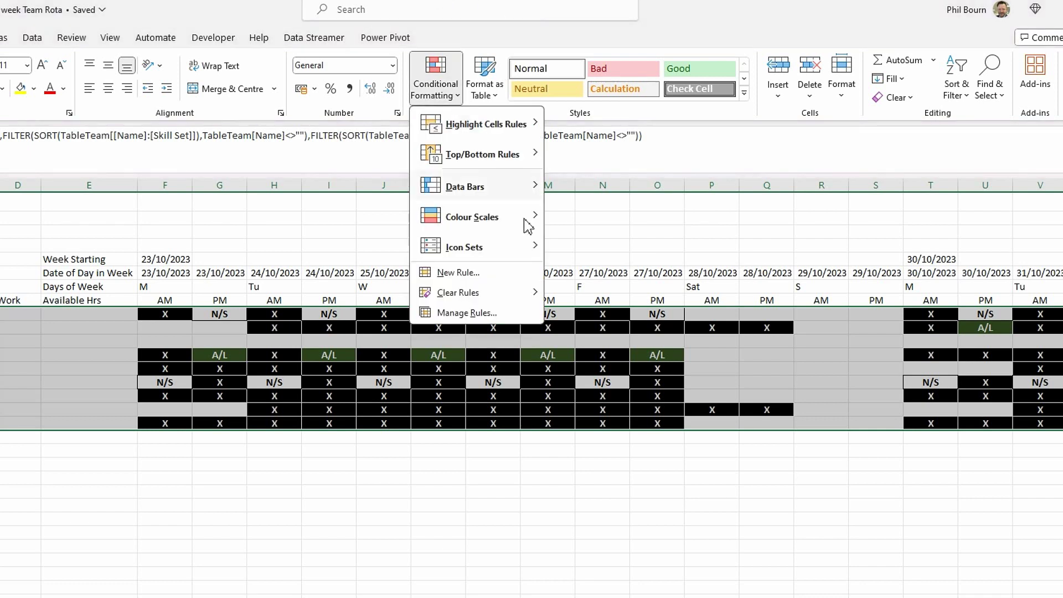
left_click(459, 277)
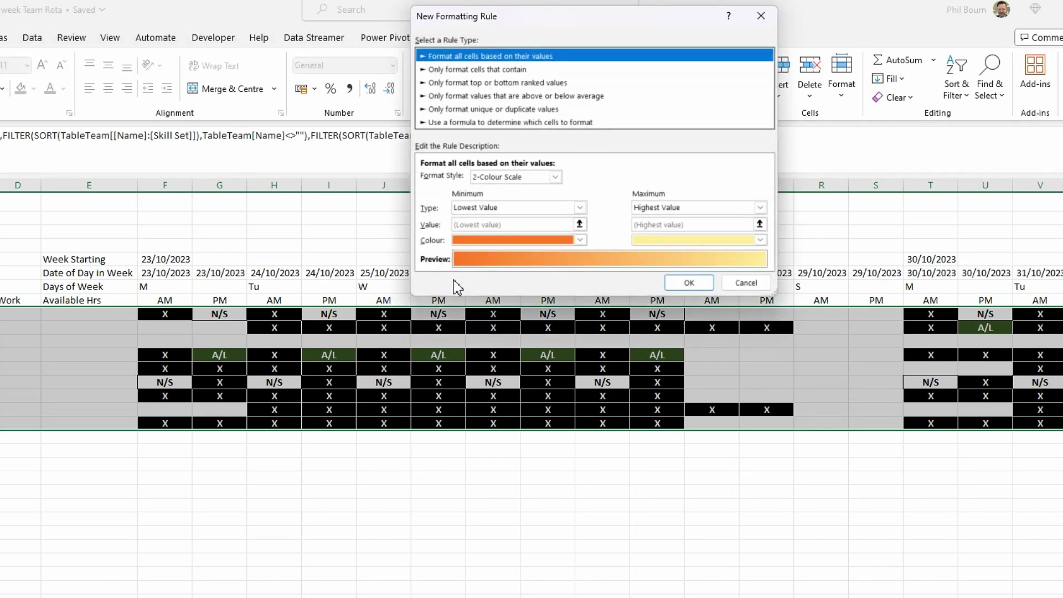
left_click(466, 123)
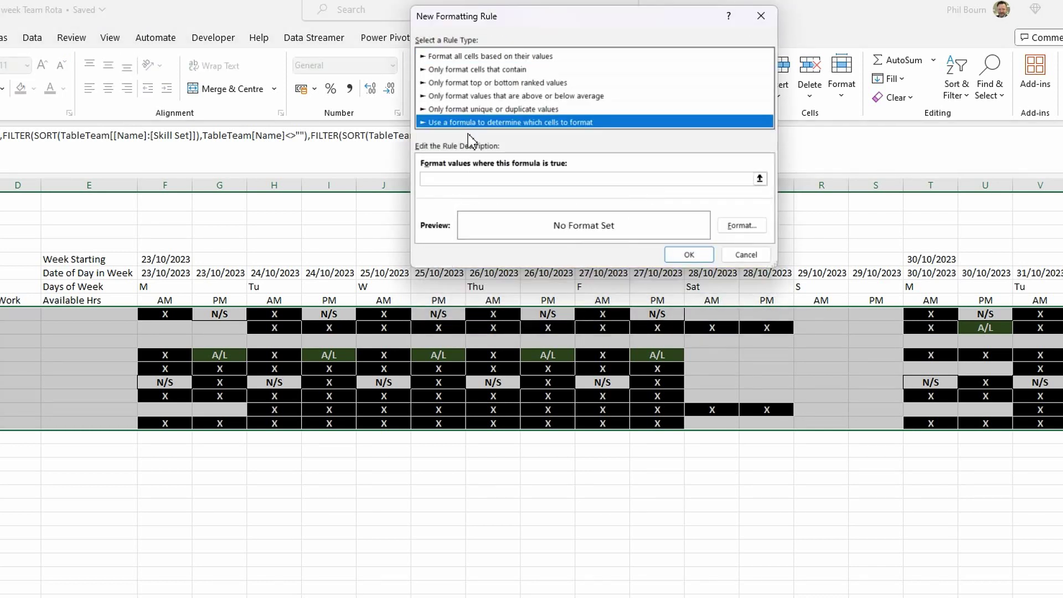
left_click(452, 178)
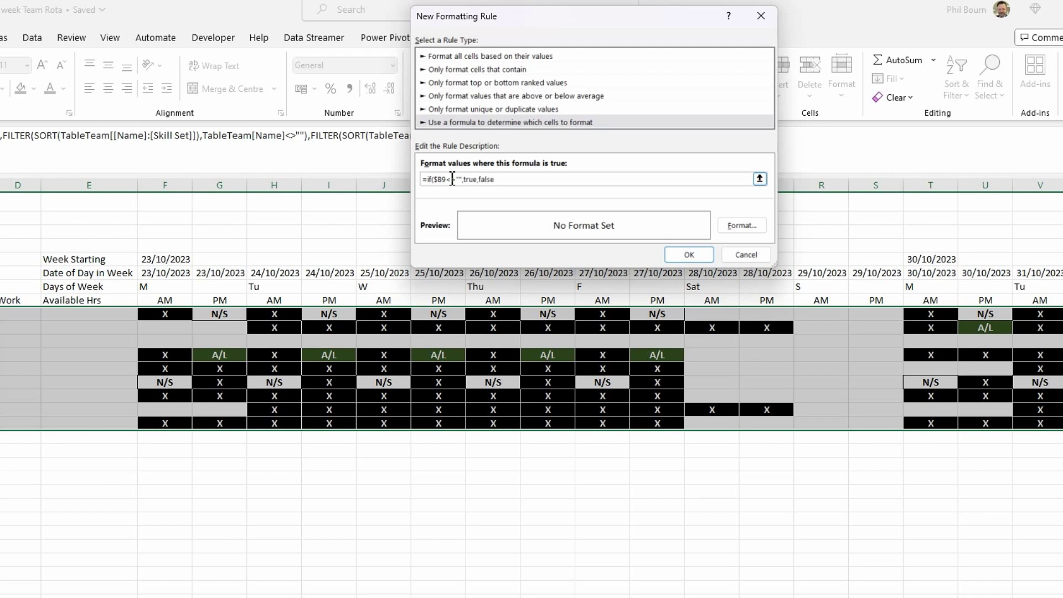
left_click(744, 229)
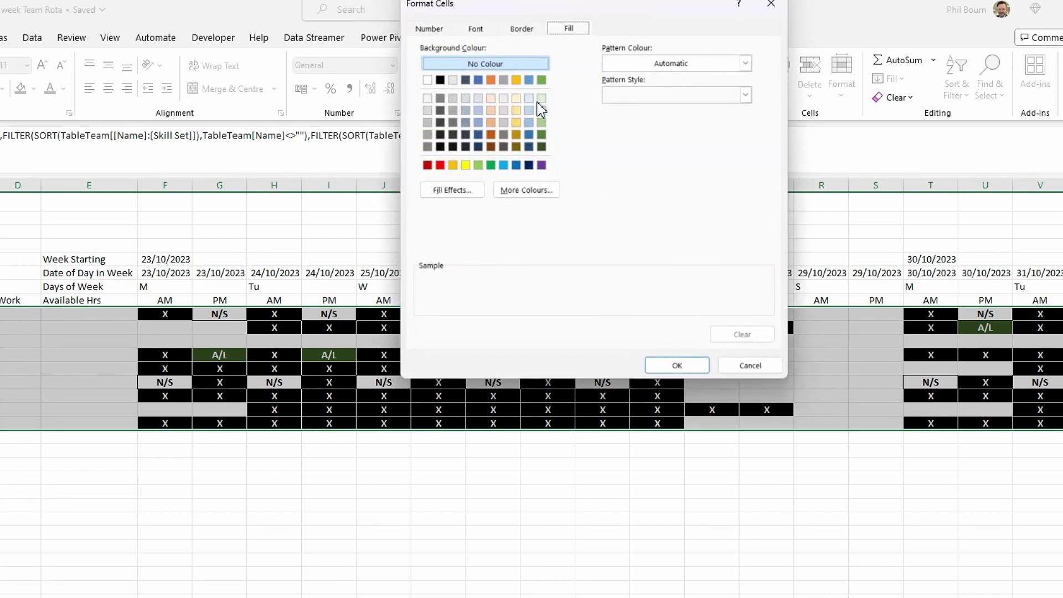
- Give the name-check rule top, left, right and bottom borders and apply it
left_click(521, 28)
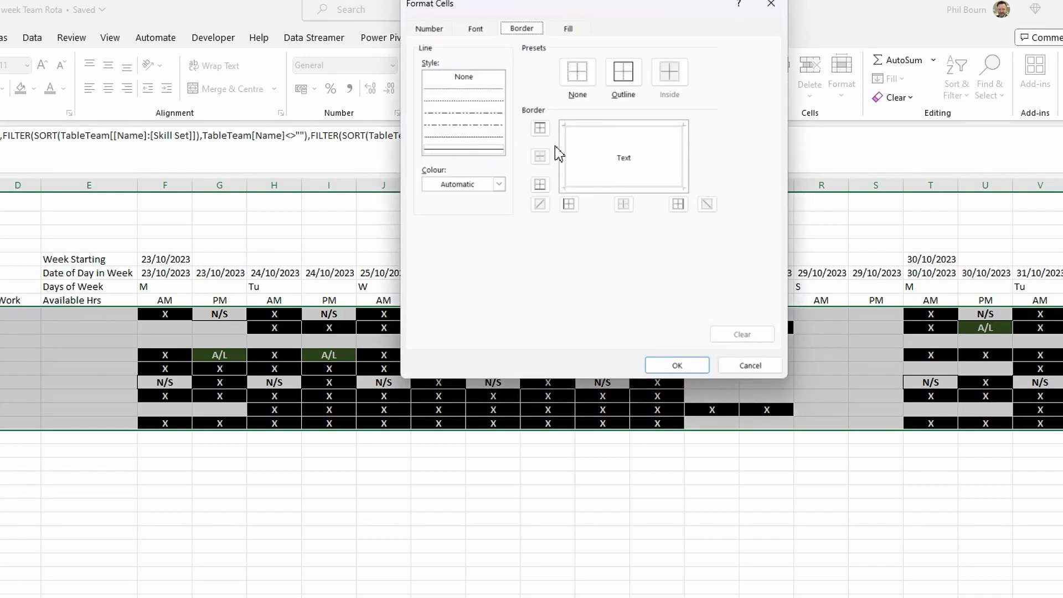
left_click(586, 133)
left_click(571, 158)
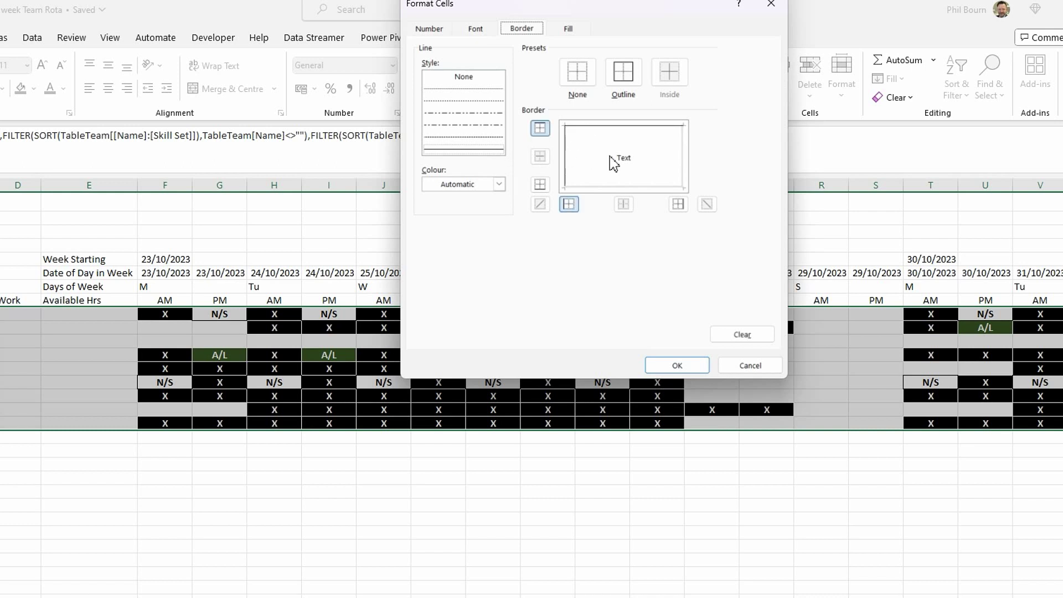
left_click(682, 165)
left_click(646, 187)
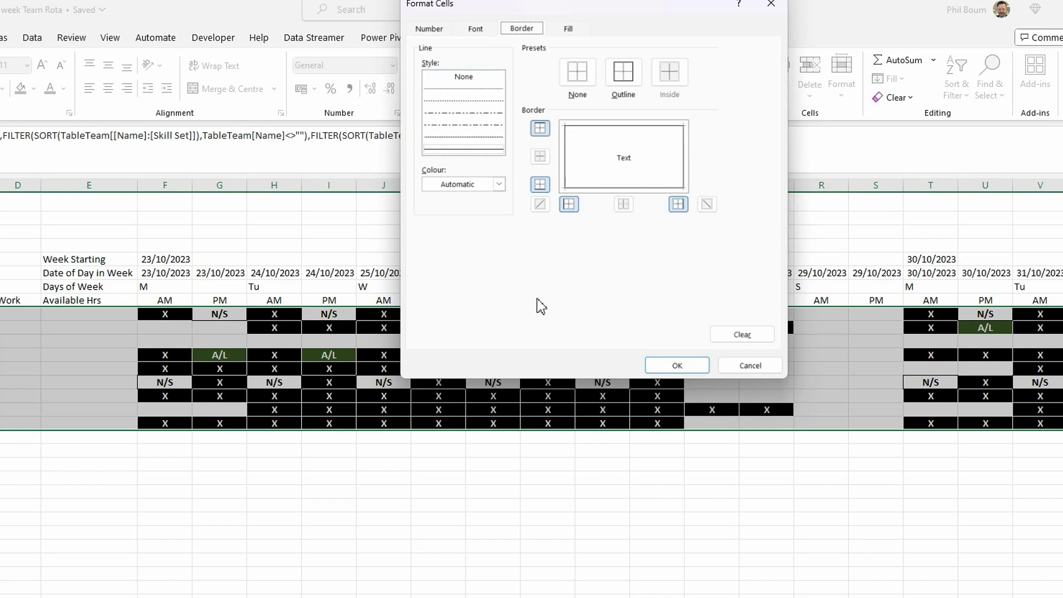
left_click(673, 367)
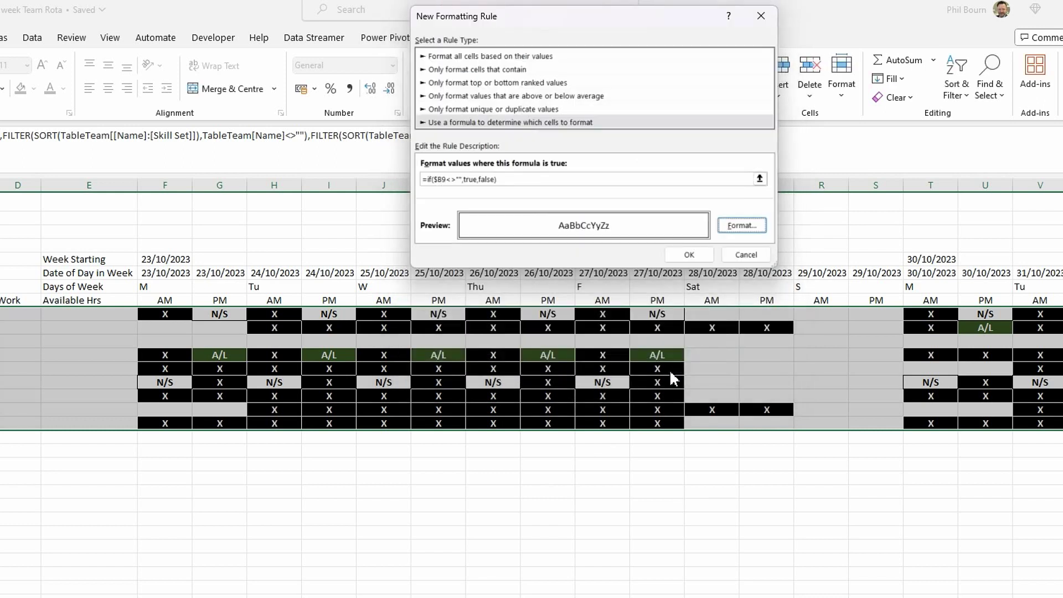
left_click(689, 256)
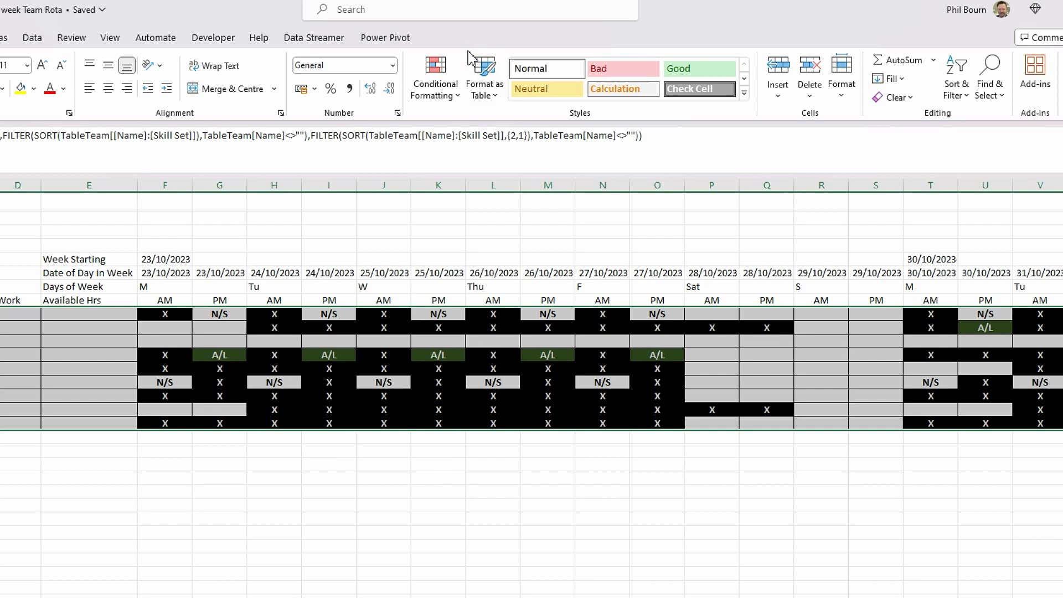
left_click(459, 99)
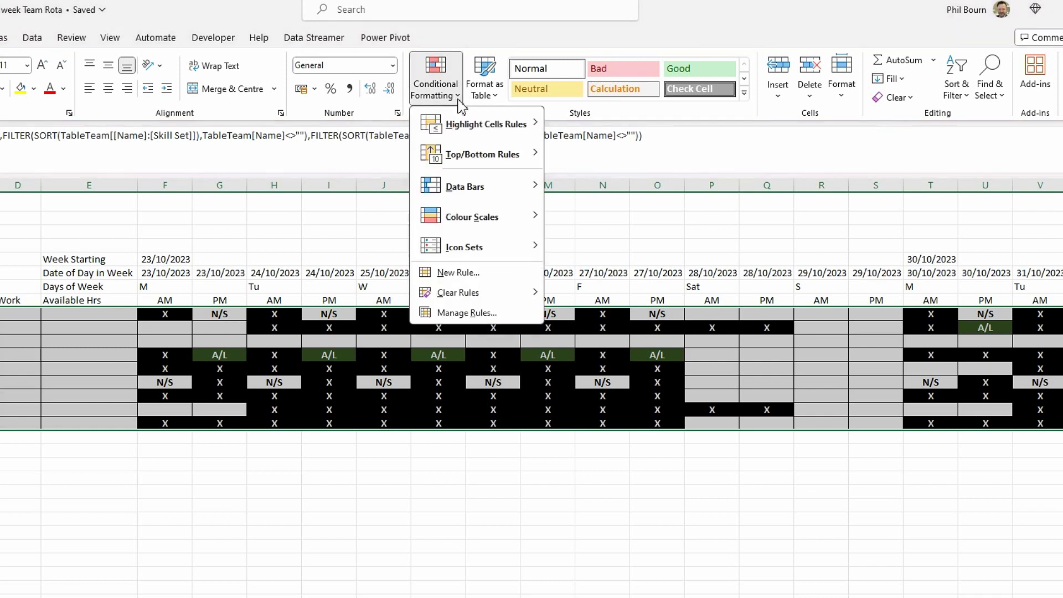
- Move the $B$9 border rule to the bottom of the conditional formatting rules list
left_click(472, 314)
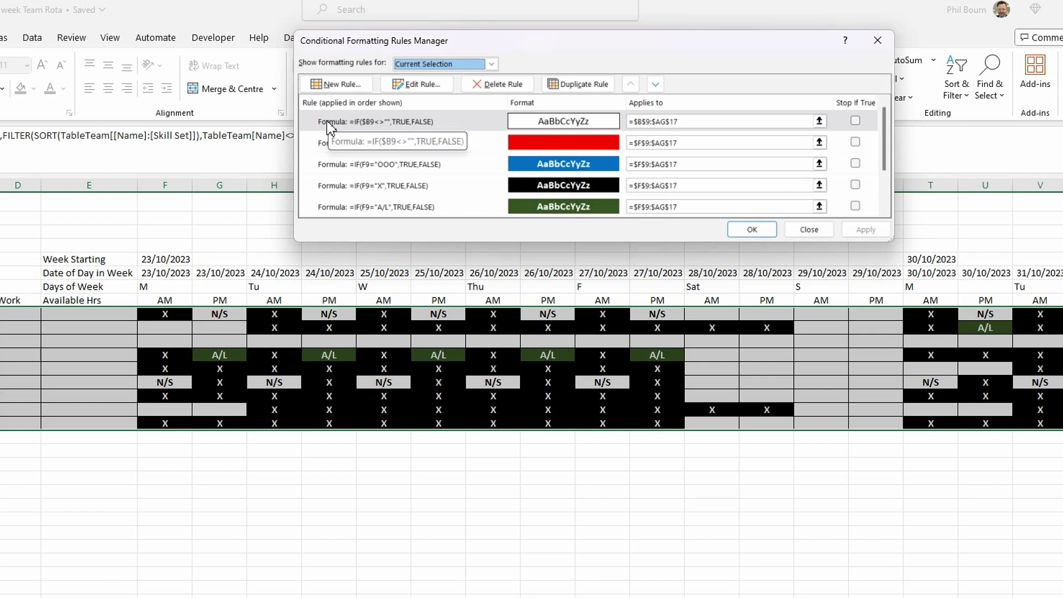
left_click(330, 122)
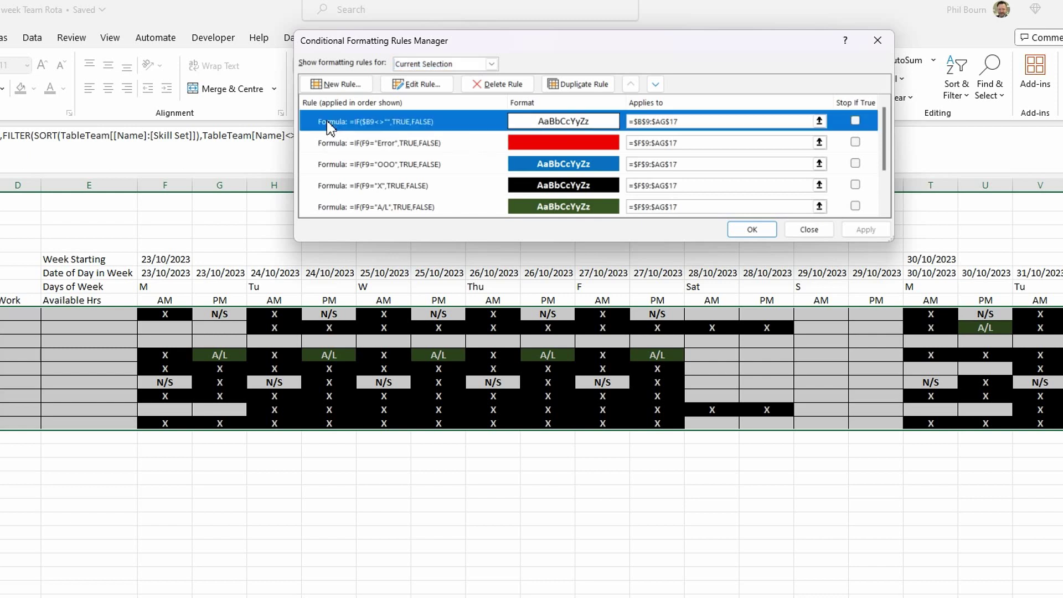
left_click(655, 85)
left_click(656, 84)
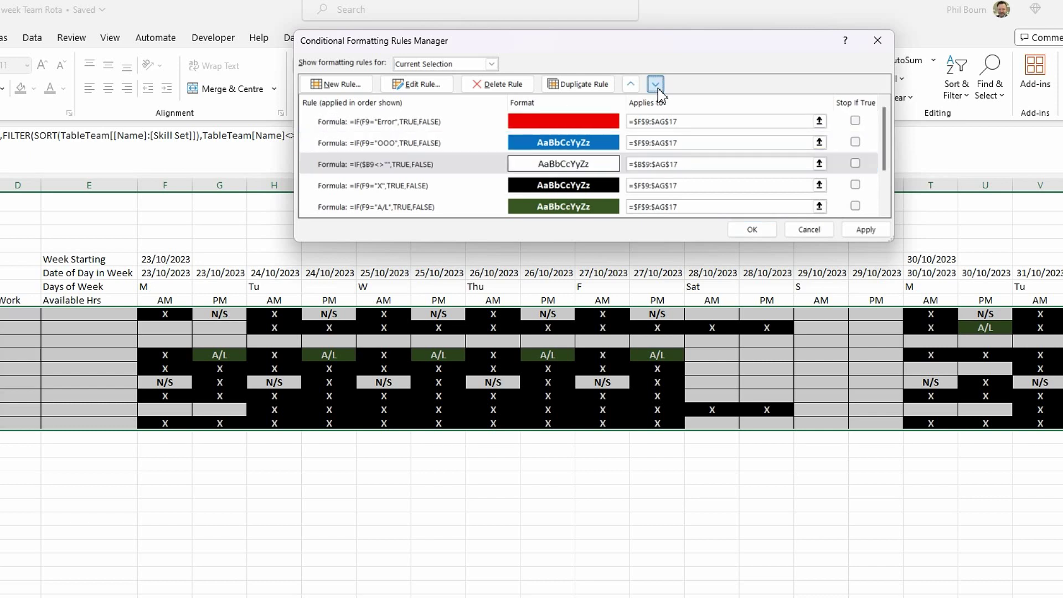
left_click(656, 84)
left_click(656, 84)
left_click(655, 84)
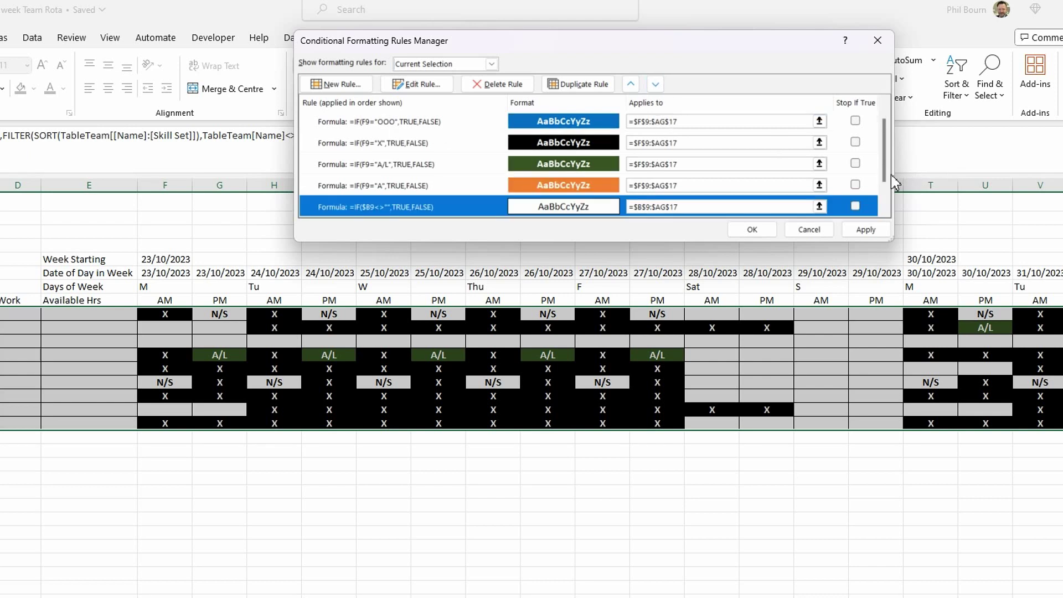
scroll(886, 188, "down", 1)
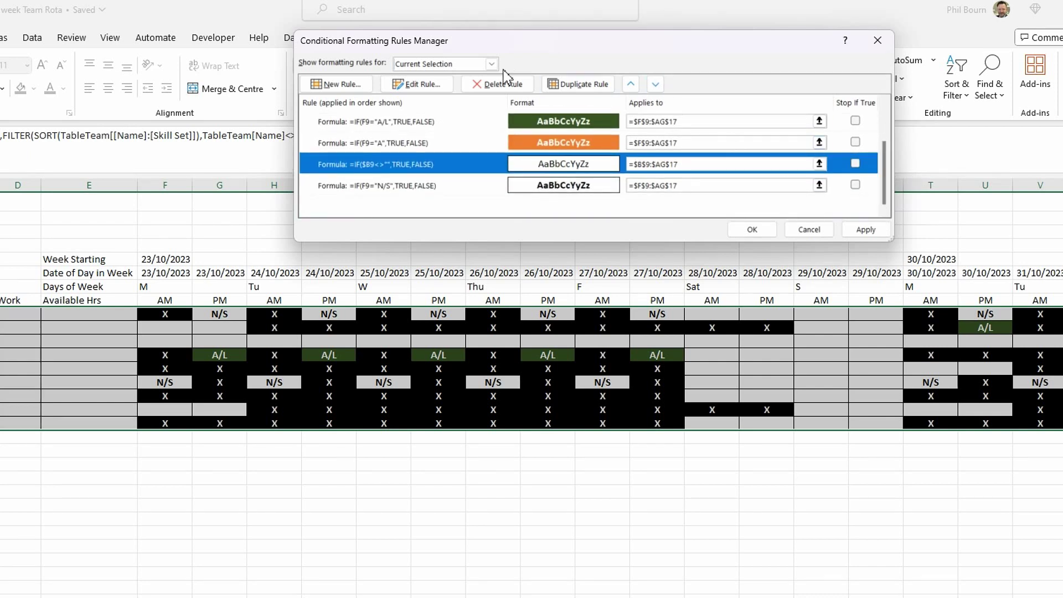
left_click(656, 84)
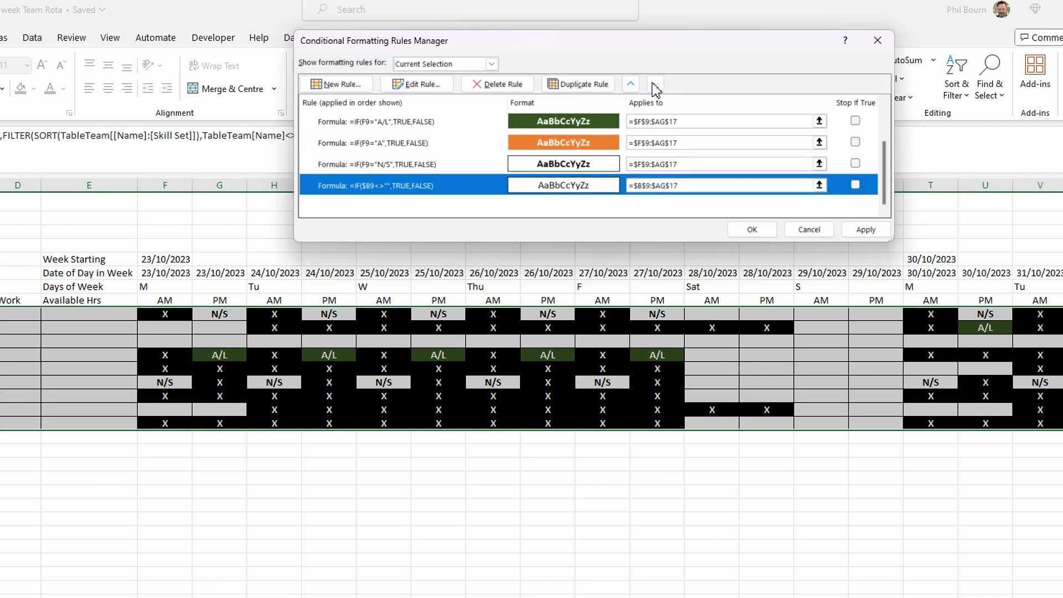
left_click_drag(883, 167, 878, 135)
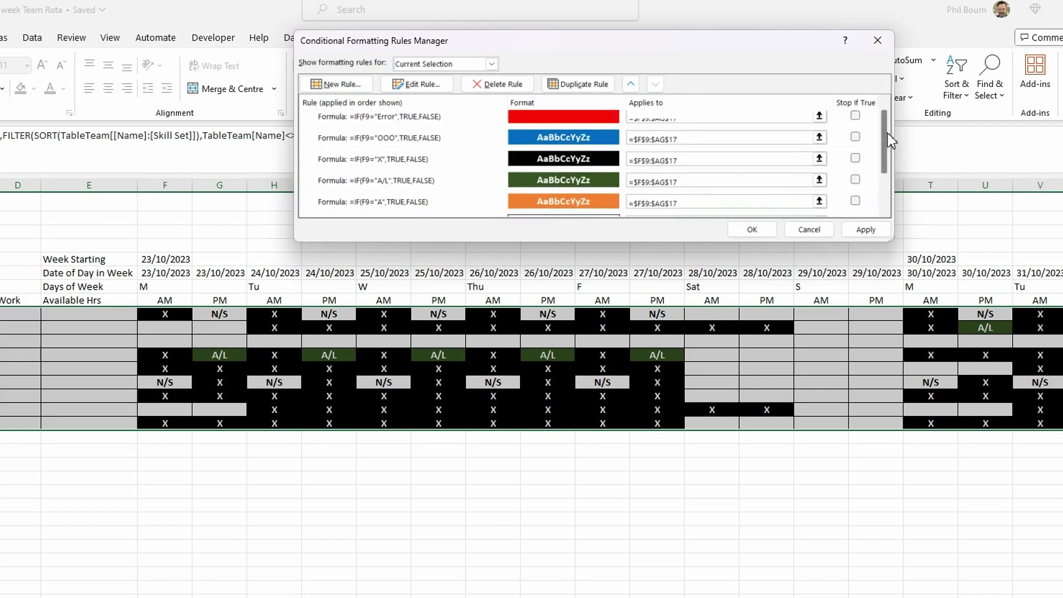
- Turn on Stop If True for the Error, OOO, X, A/L, A and N/S rules and apply
left_click(855, 120)
left_click(856, 142)
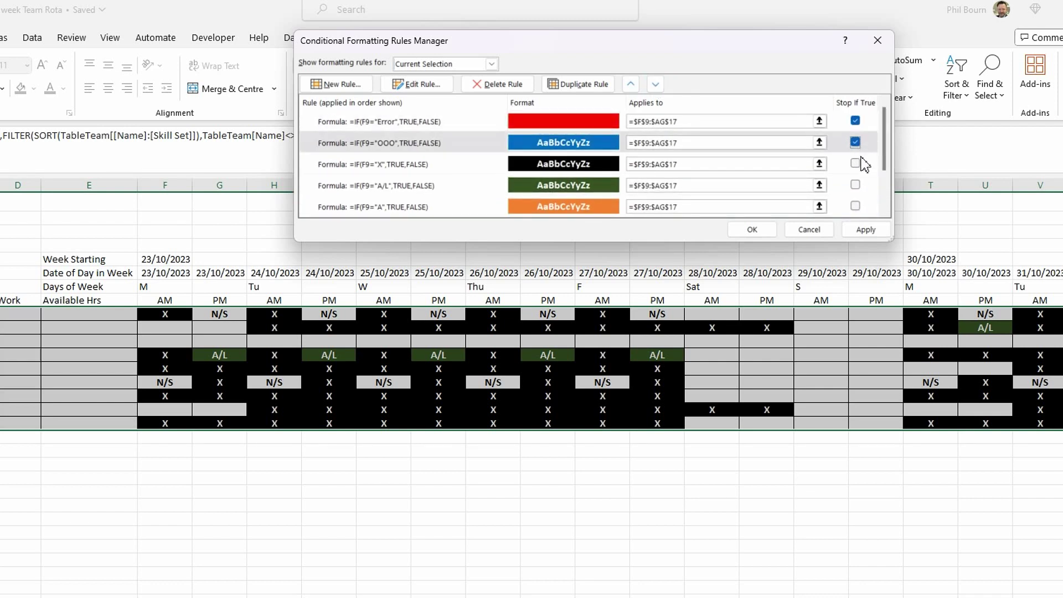
left_click(855, 163)
left_click(856, 185)
left_click(856, 206)
left_click_drag(885, 166, 887, 197)
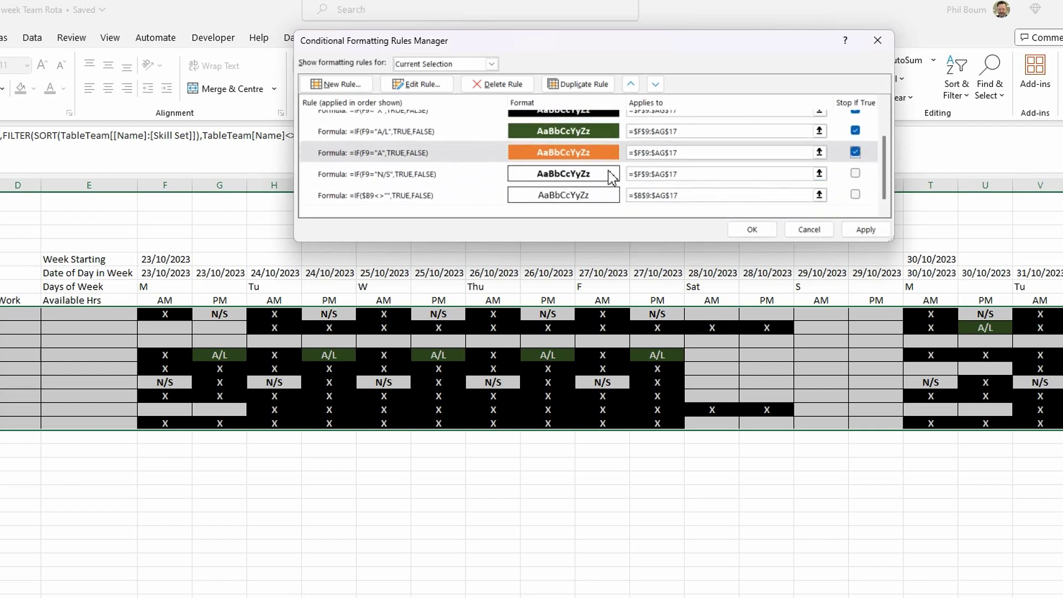
left_click(856, 174)
left_click(872, 233)
left_click(752, 230)
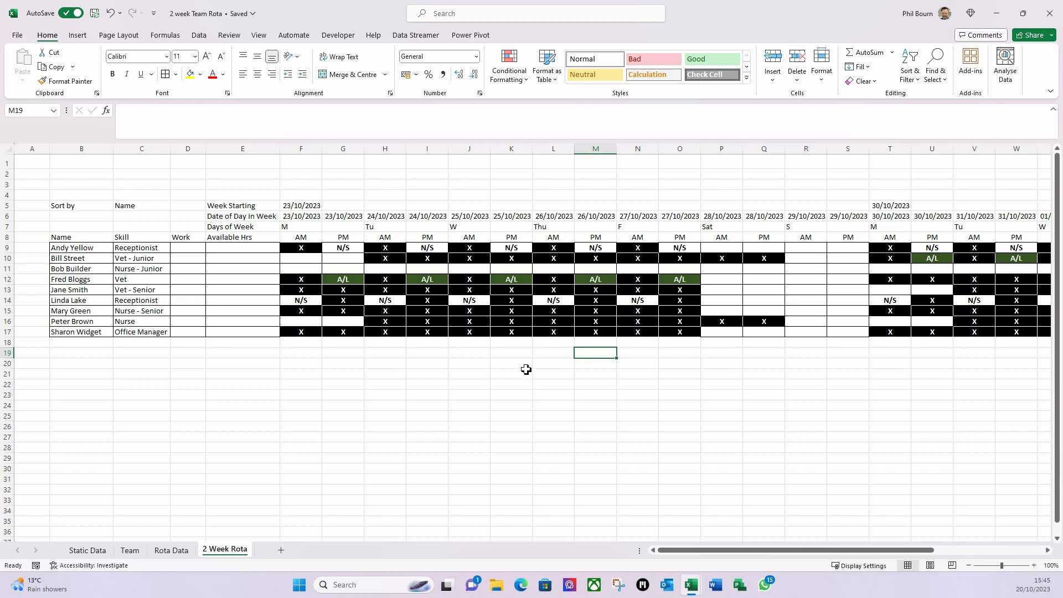
- Style Sort by with Check Cell, Name with Good, and put borders around both
left_click(74, 206)
left_click(712, 74)
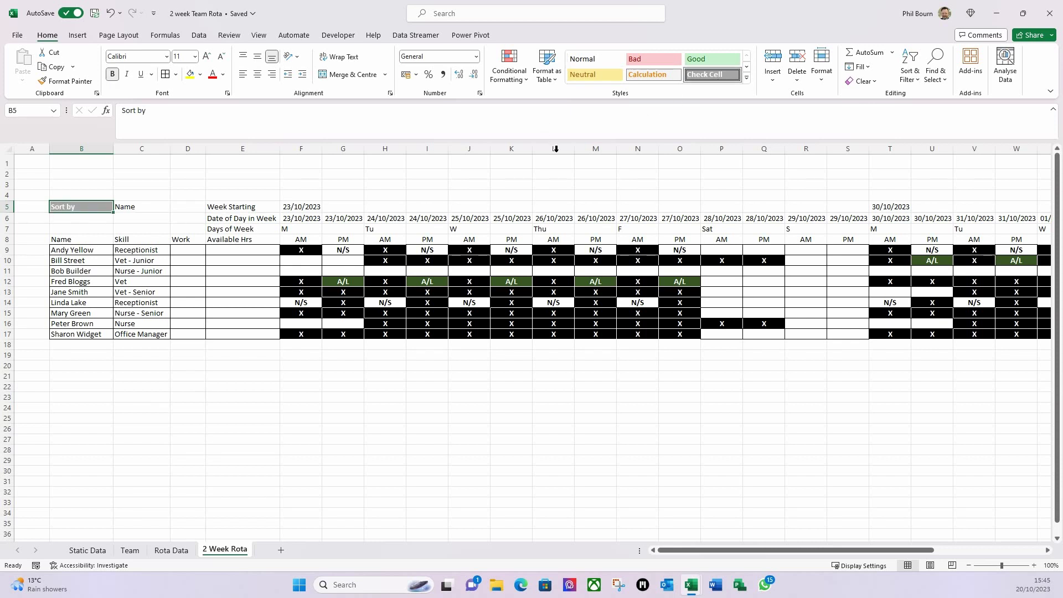
left_click(139, 207)
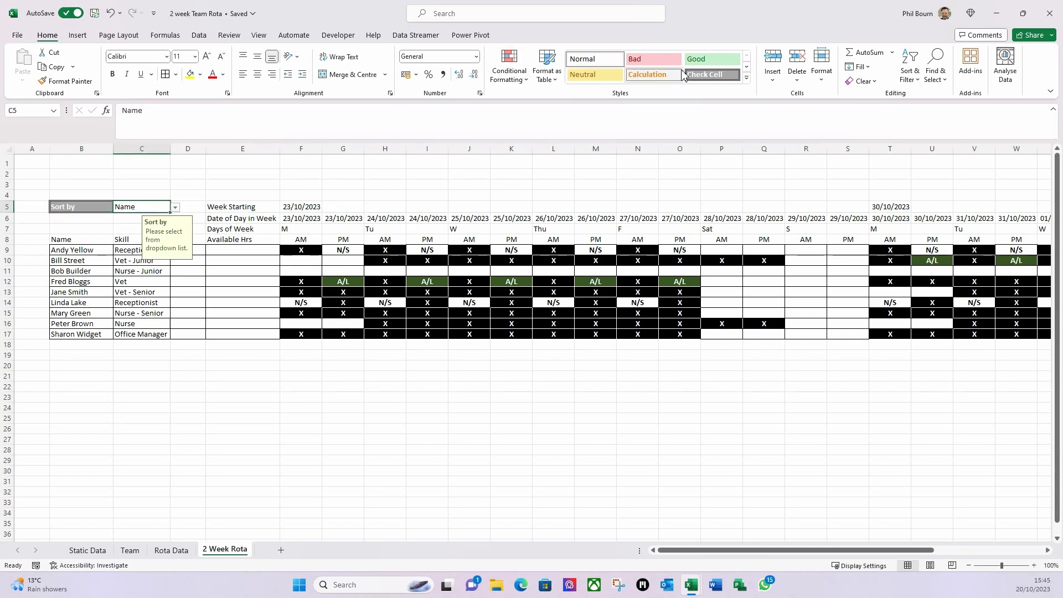
left_click(712, 59)
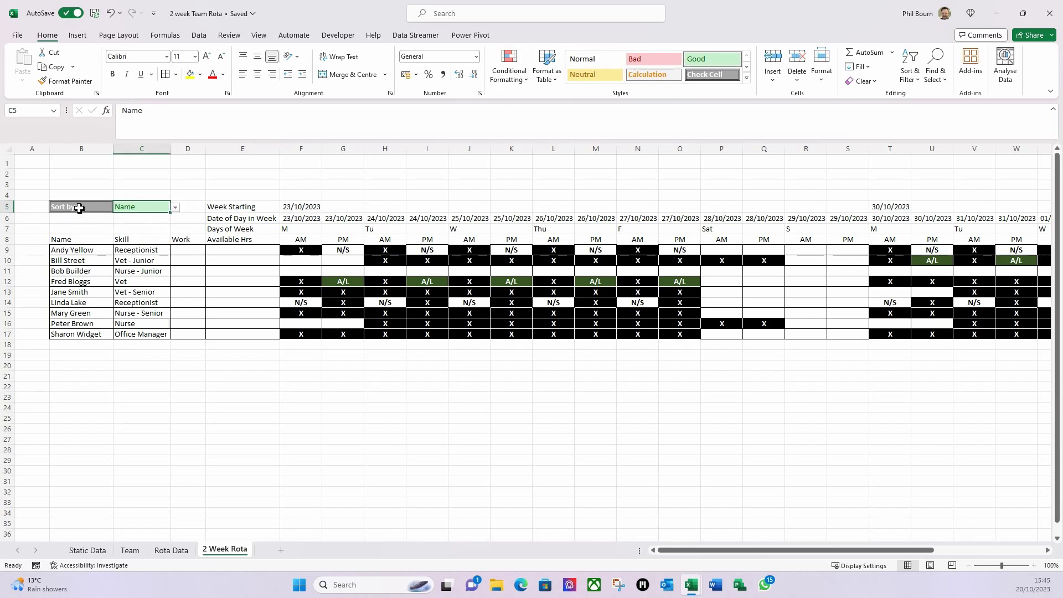
left_click_drag(78, 206, 117, 208)
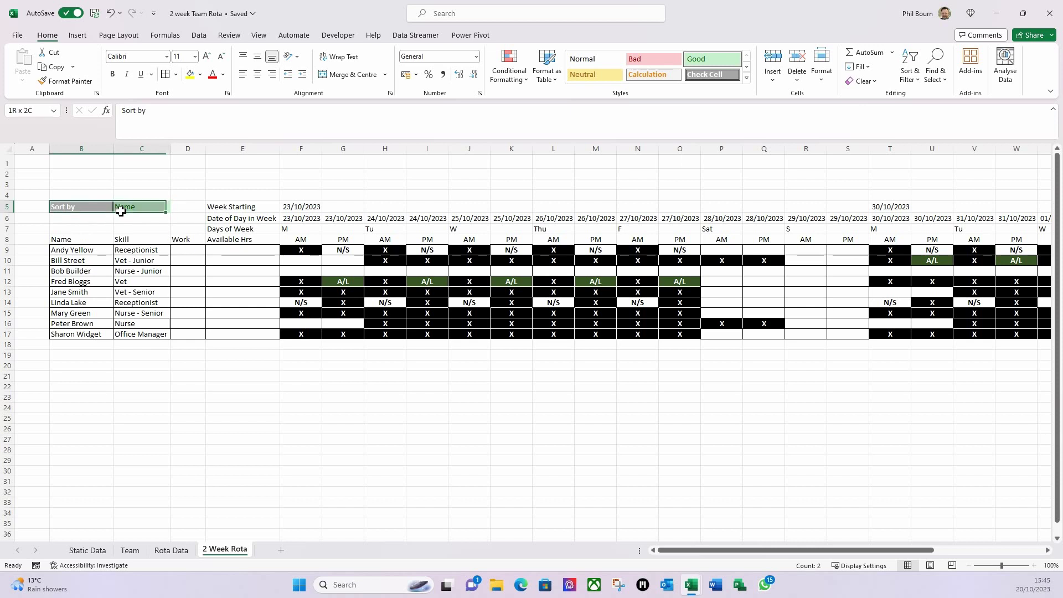
left_click(176, 74)
left_click(197, 185)
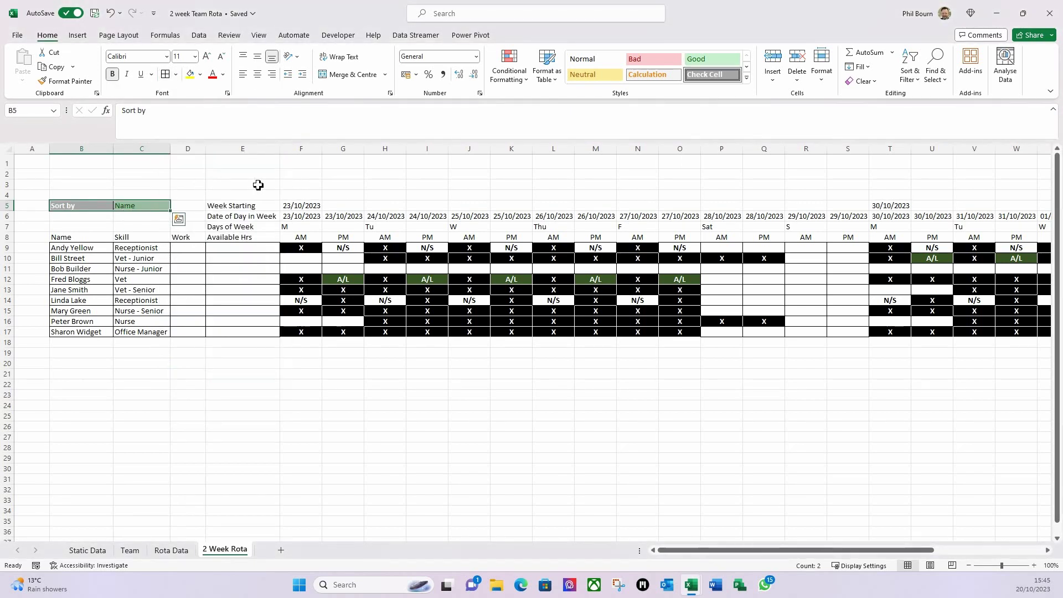
left_click(260, 185)
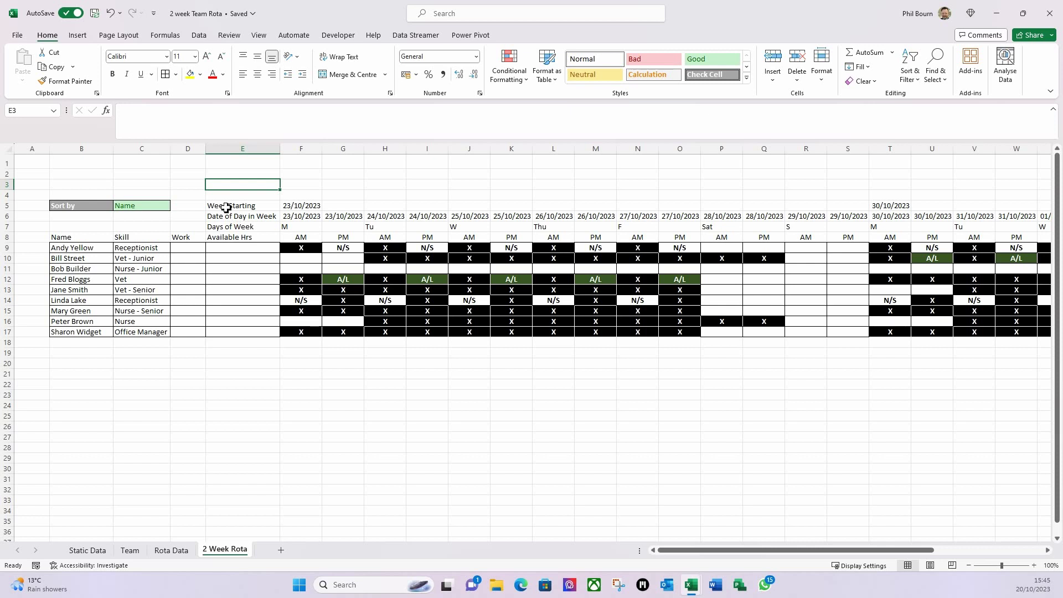
- Apply the Check Cell style to the row 8 column headings
left_click(75, 238)
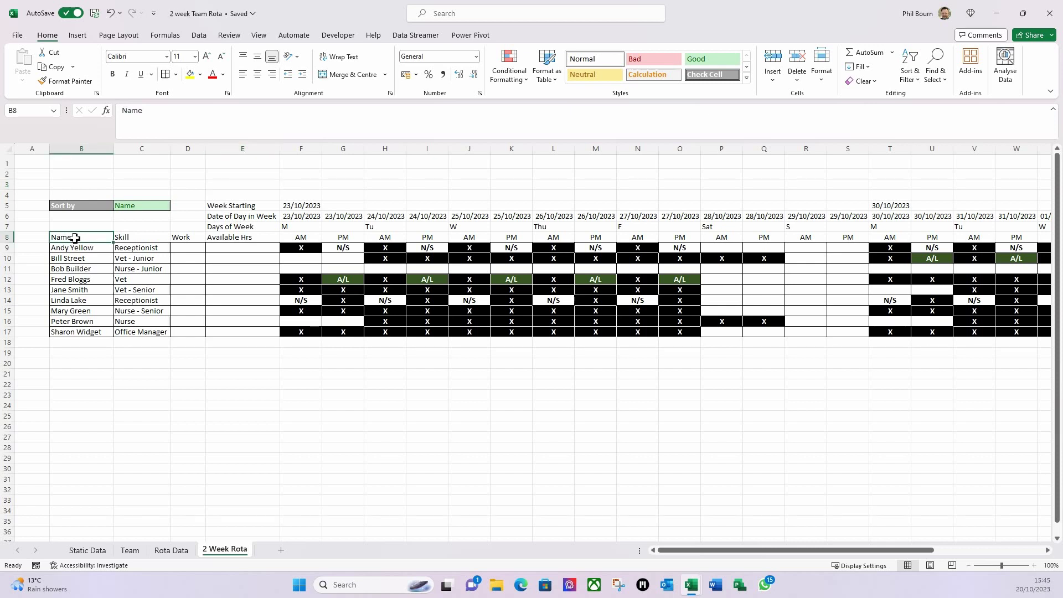
left_click_drag(75, 238, 964, 236)
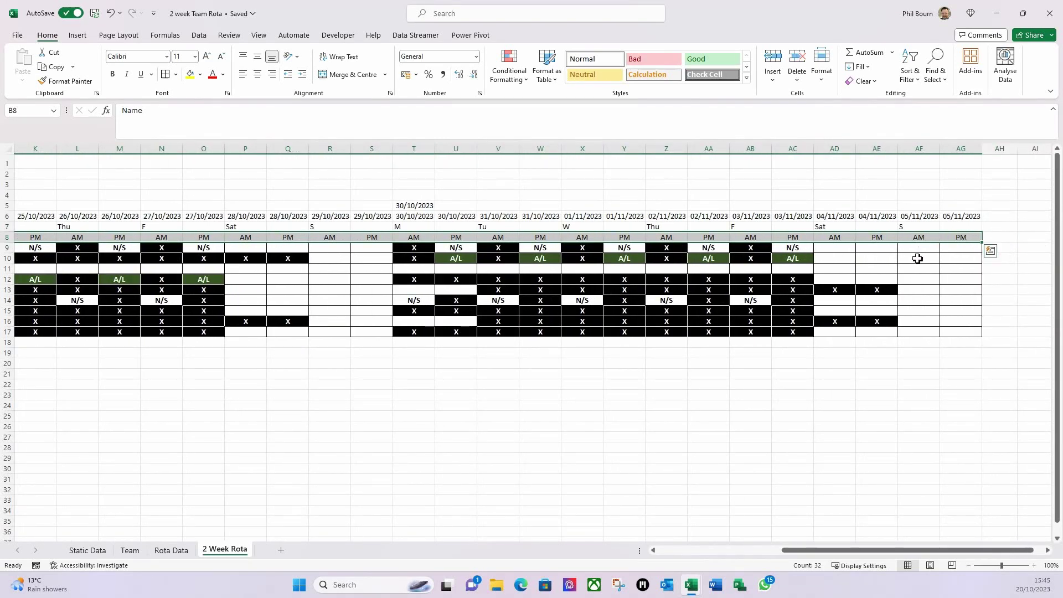
left_click(701, 76)
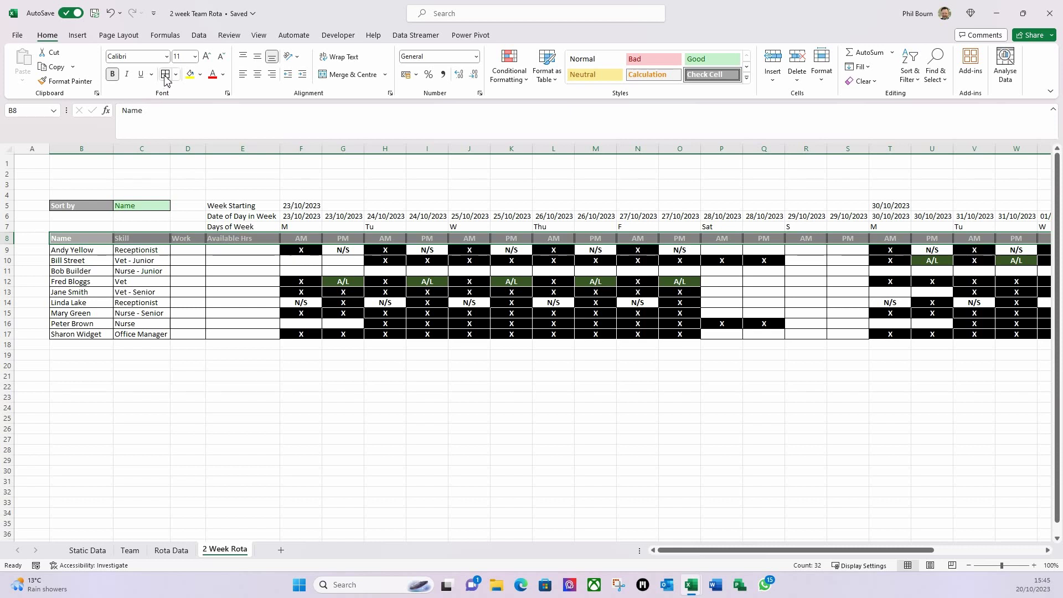
left_click(255, 294)
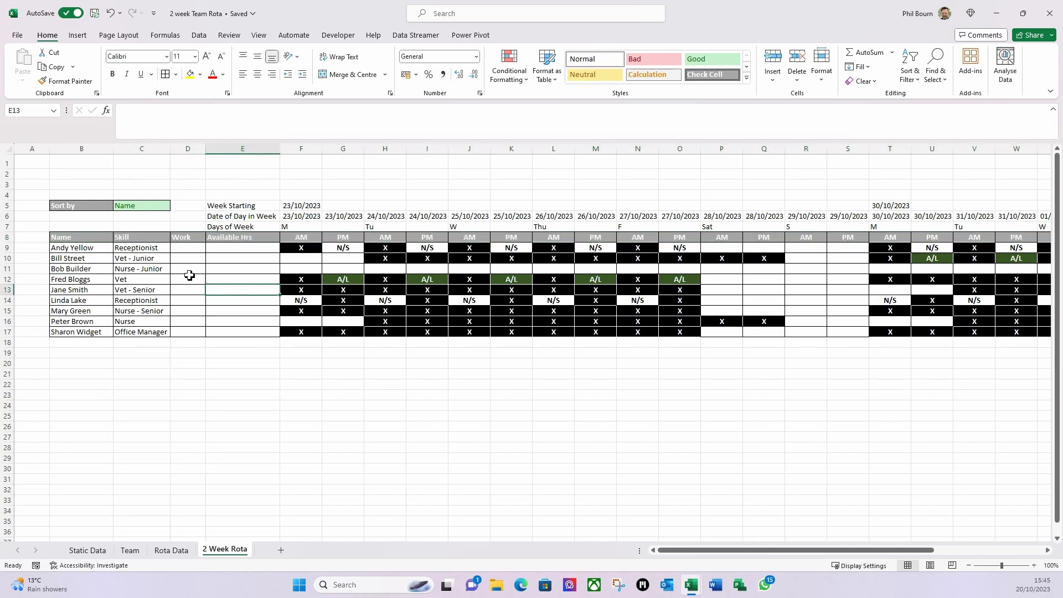
left_click(229, 207)
left_click(229, 217)
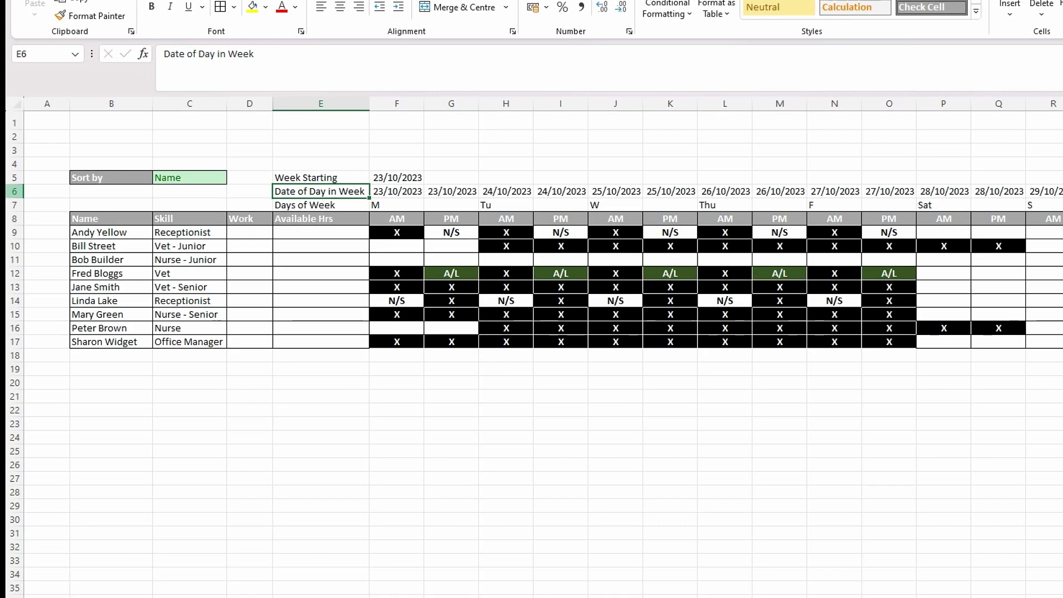
- Hide row 6, the Date of Day in Week row, so Days of Week follows Week Starting
left_click(7, 216)
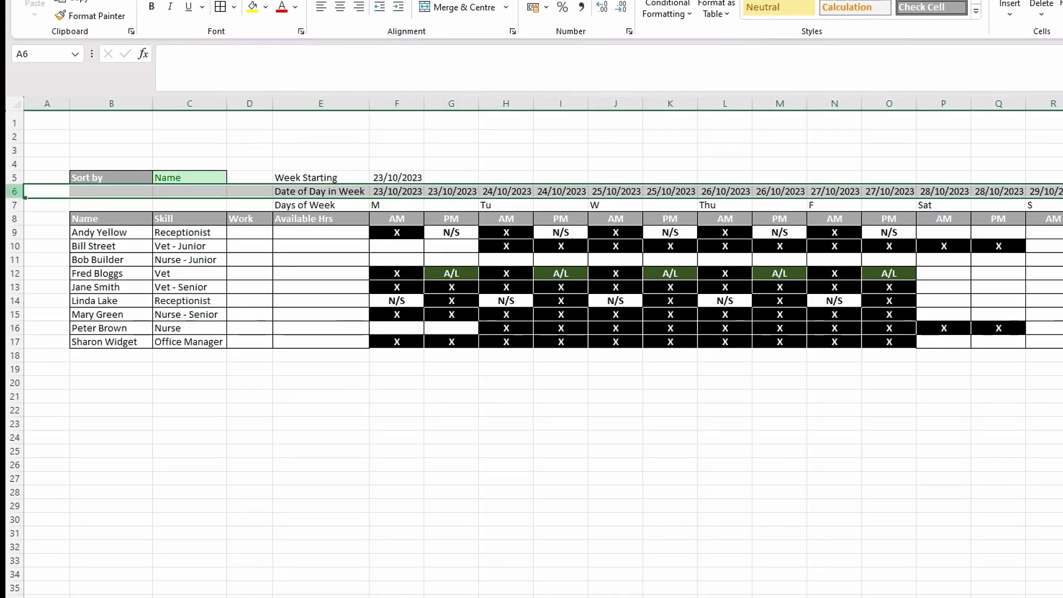
right_click(12, 193)
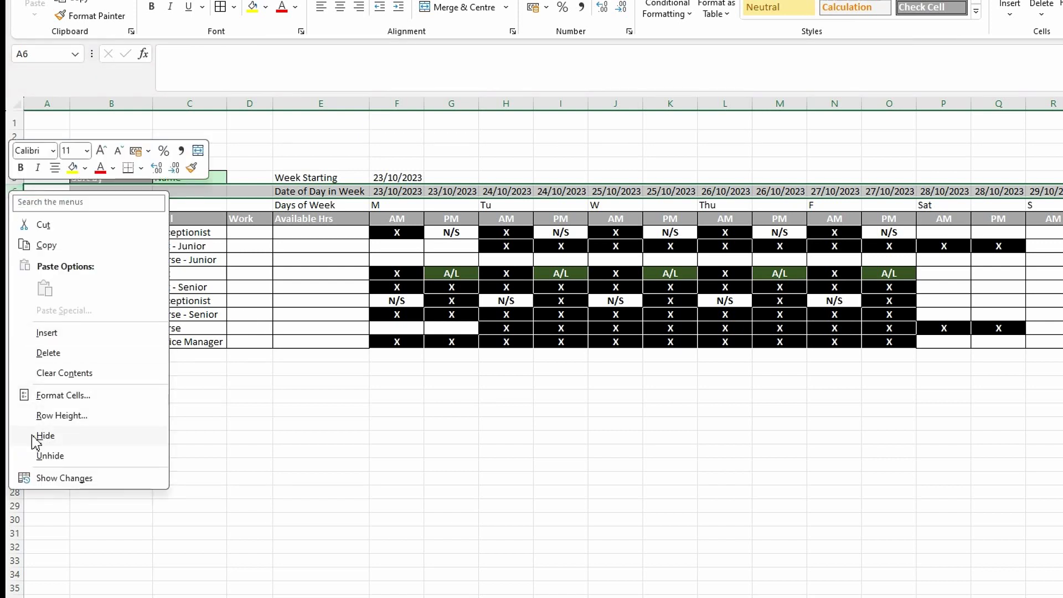
left_click(46, 439)
left_click(224, 413)
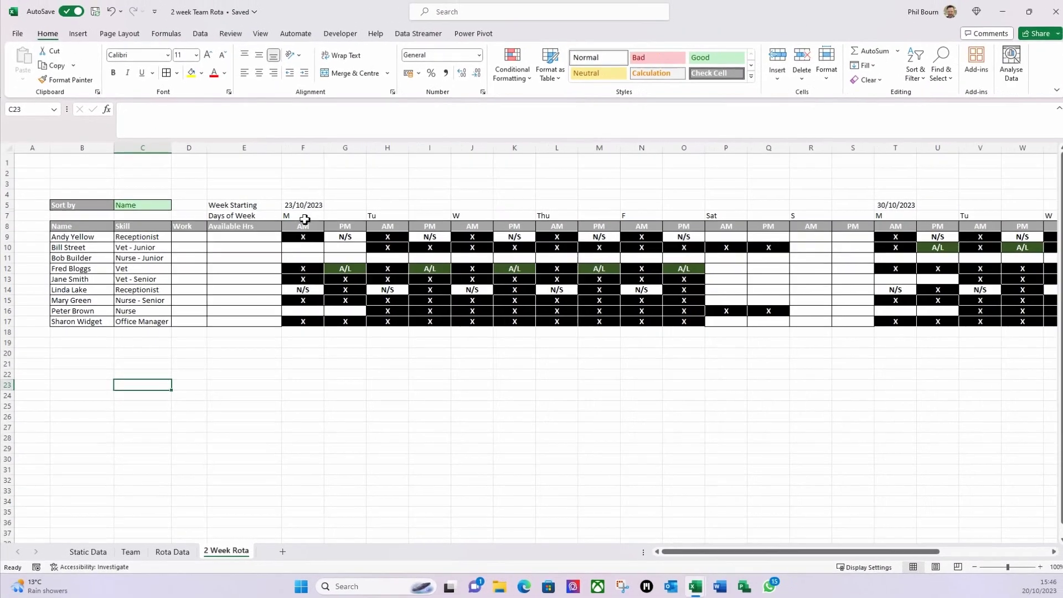
left_click_drag(368, 197, 406, 197)
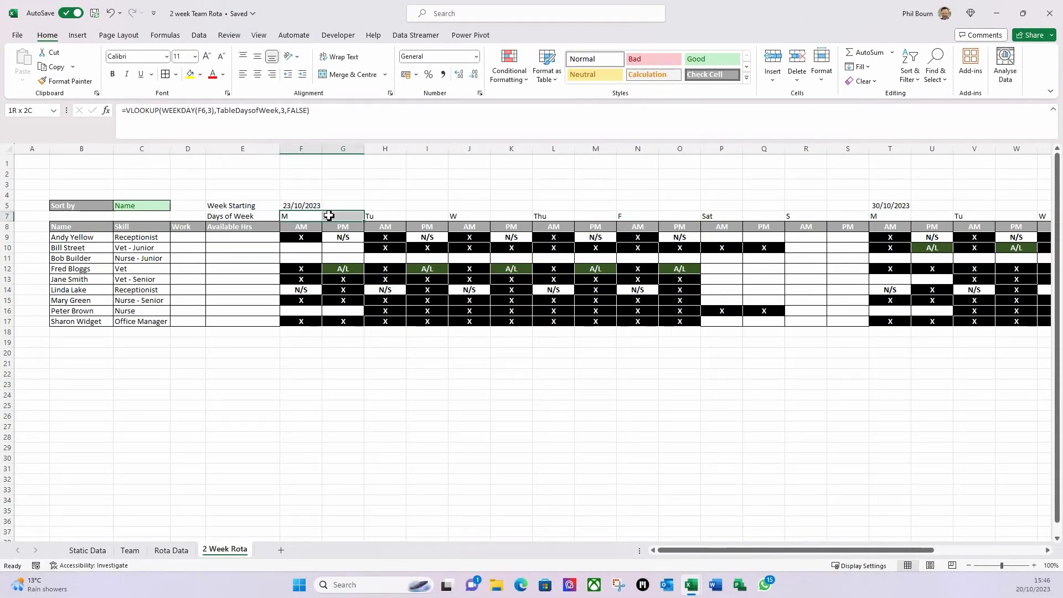
- Merge and centre each day name (M to S) across its AM and PM columns for both weeks
left_click(353, 75)
left_click_drag(373, 218, 848, 216)
left_click(353, 74)
key("F4")
key("F4")
key("F4")
key("F4")
key("F4")
scroll(830, 277, "right", 5)
left_click_drag(665, 216, 714, 216)
key("F4")
key("Right")
key("shift+Right")
key("F4")
scroll(436, 473, "right", 4)
key("Right")
key("shift+Right")
key("F4")
key("Right")
key("shift+Right")
key("F4")
key("Right")
key("shift+Right")
key("F4")
key("Right")
key("shift+Right")
key("F4")
key("Right")
key("shift+Right")
key("F4")
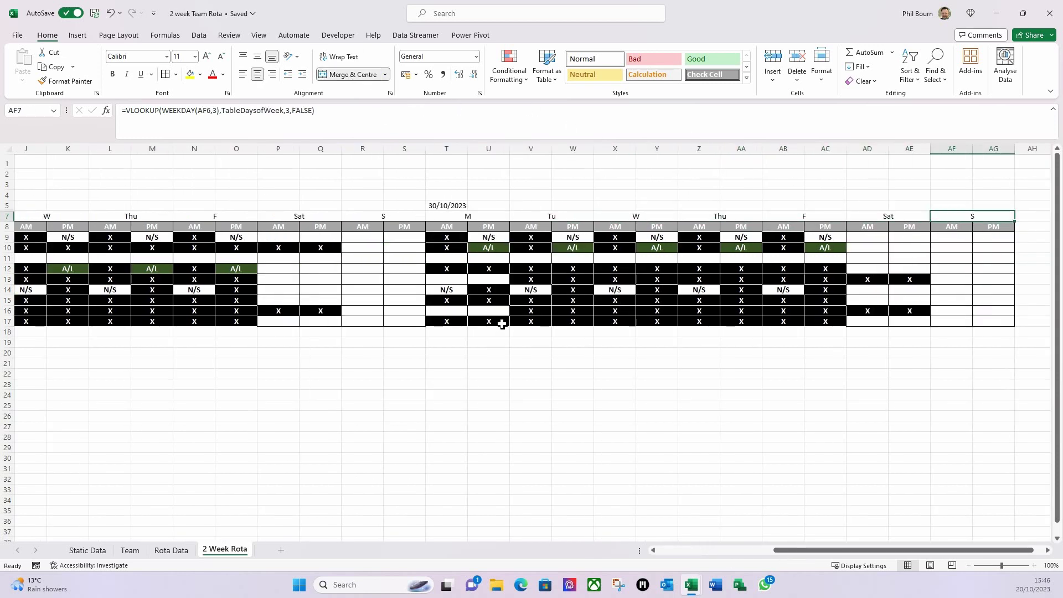
- Merge and centre 30/10/2023 across T5:AG5 and 23/10/2023 across F5:S5
left_click(445, 205)
left_click_drag(478, 206, 978, 205)
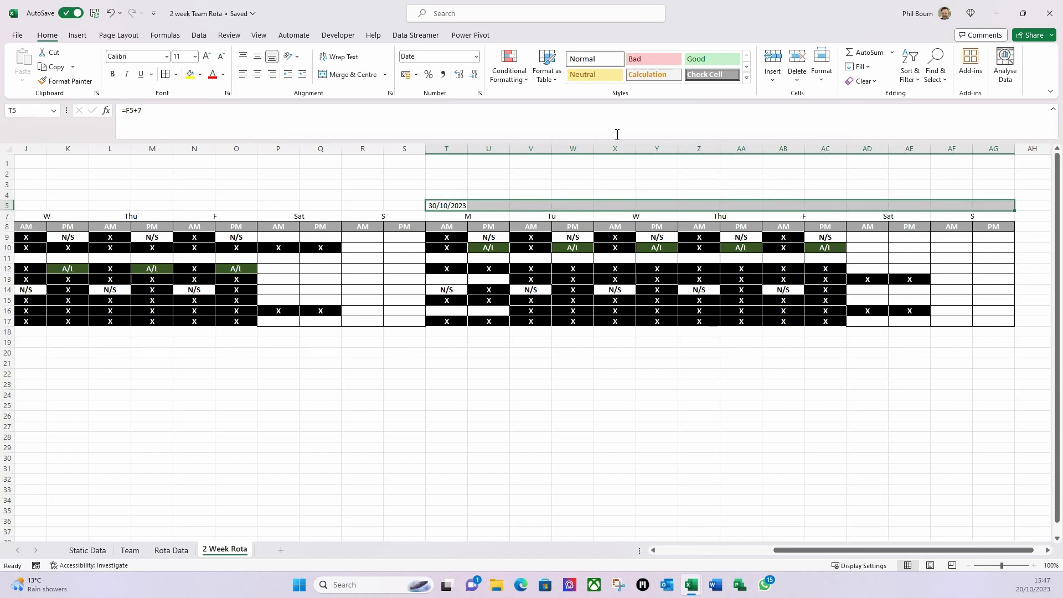
left_click(353, 74)
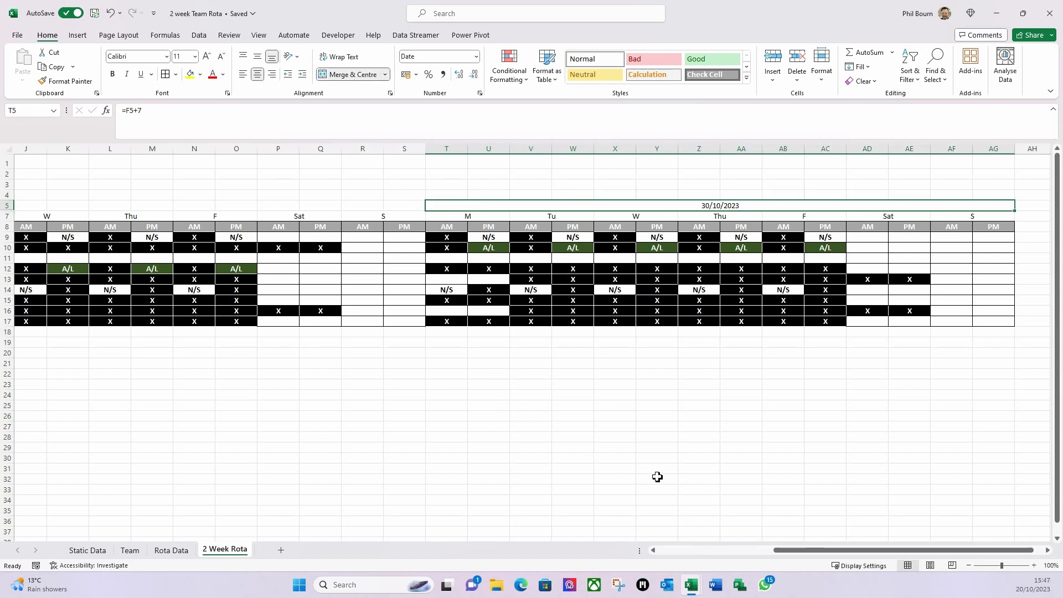
left_click_drag(796, 550, 680, 550)
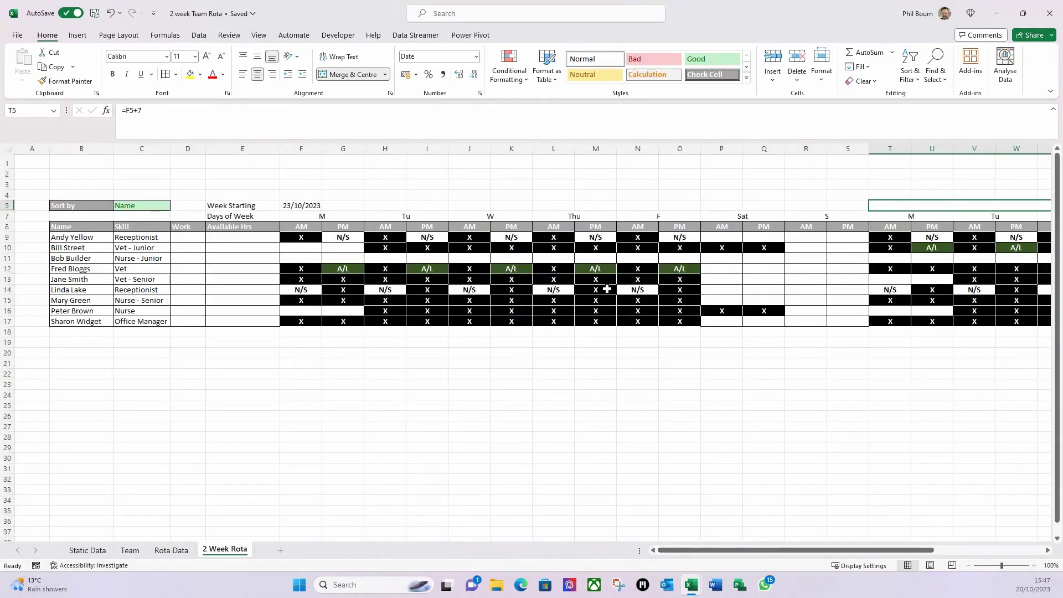
left_click_drag(305, 207, 830, 202)
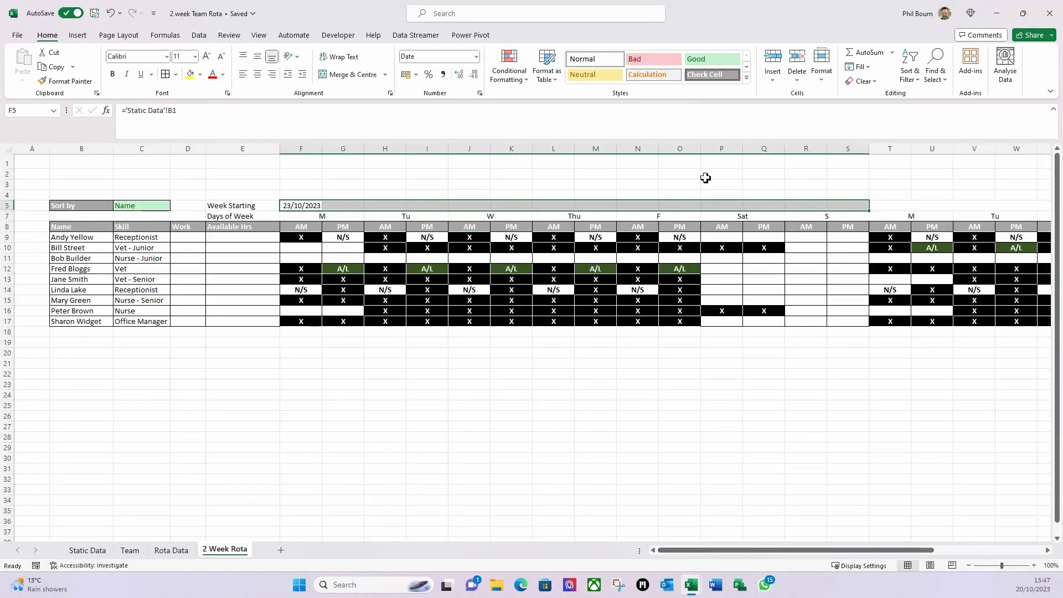
left_click(353, 75)
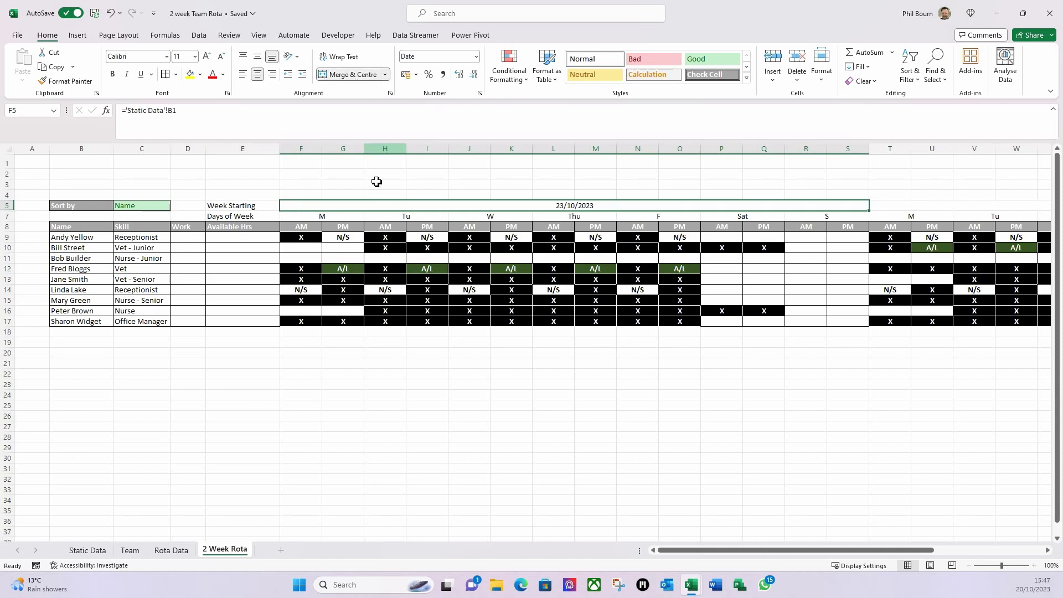
left_click_drag(224, 206, 226, 217)
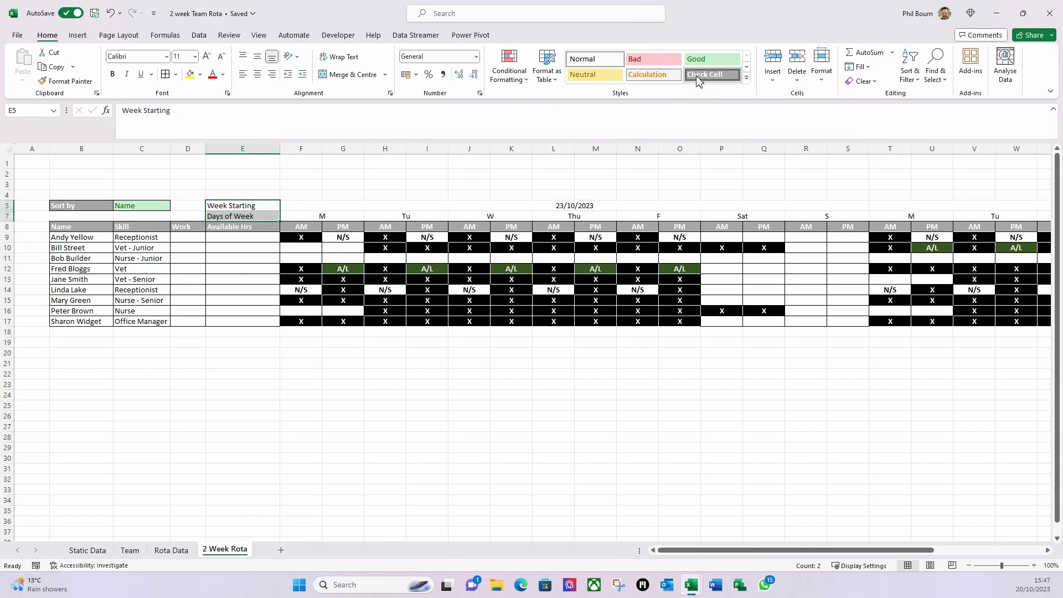
- Apply the Check Cell style to the Week Starting and Days of Week labels, removing its double border
left_click(704, 75)
left_click(223, 236)
left_click_drag(237, 209, 239, 218)
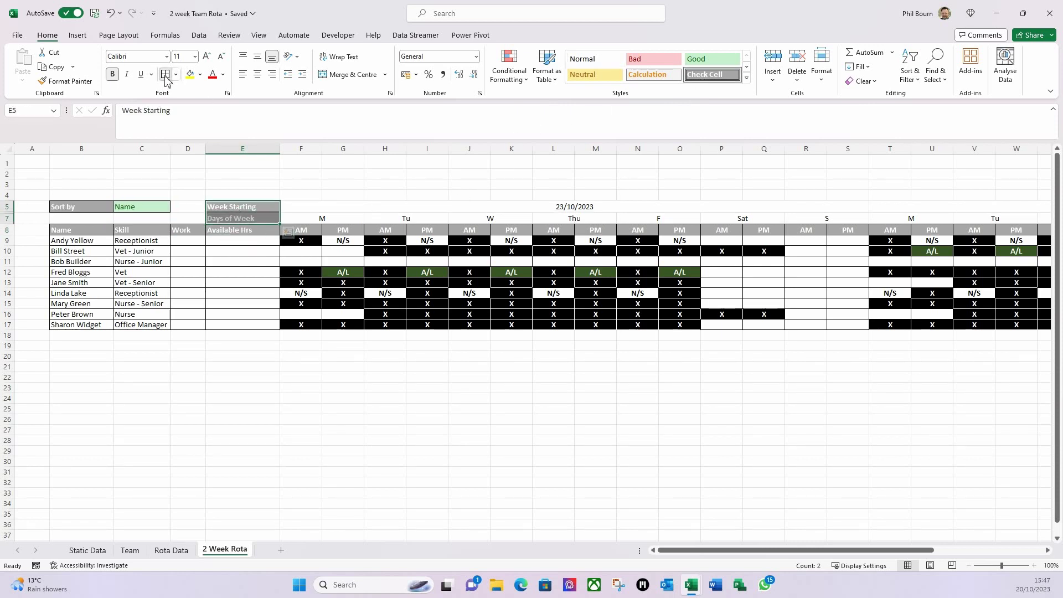
left_click(165, 73)
left_click(271, 258)
- Add borders around both weeks' date and day header rows, F5:AG8
left_click_drag(298, 209, 940, 216)
left_click_drag(1032, 225, 864, 225)
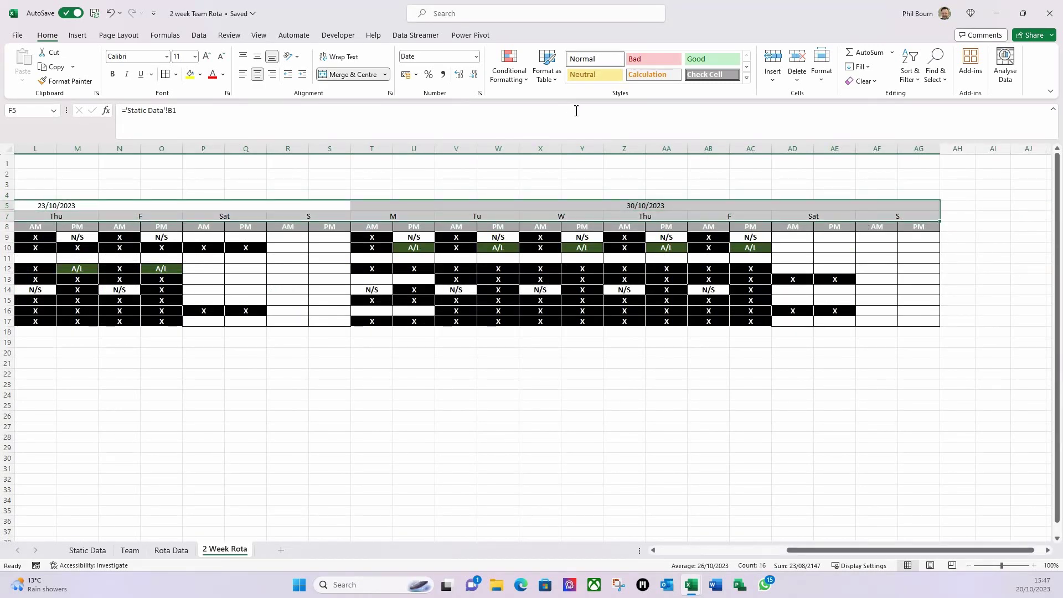
key("ctrl+BackSpace")
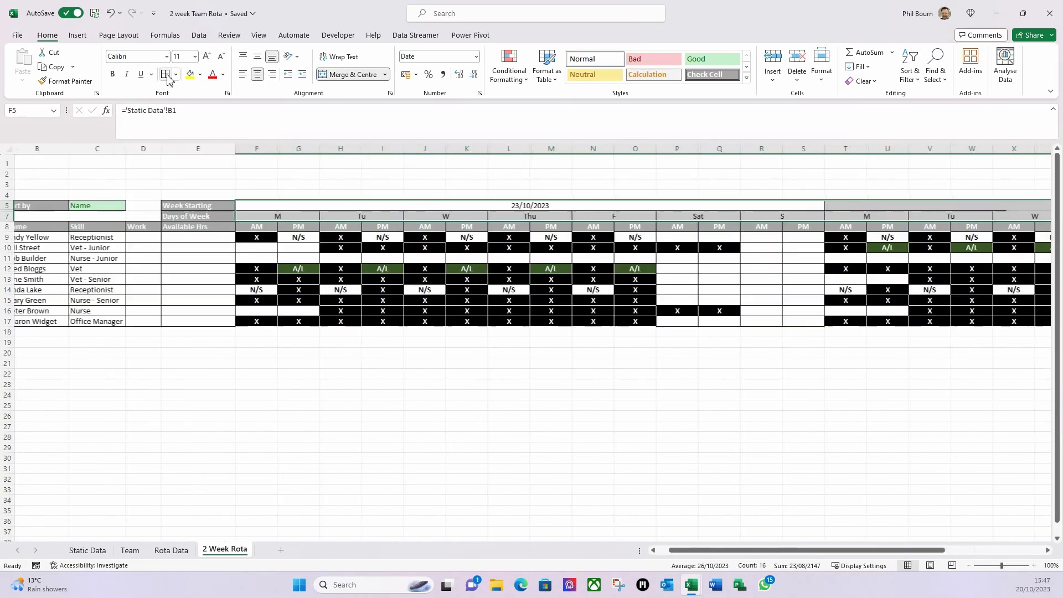
left_click(416, 355)
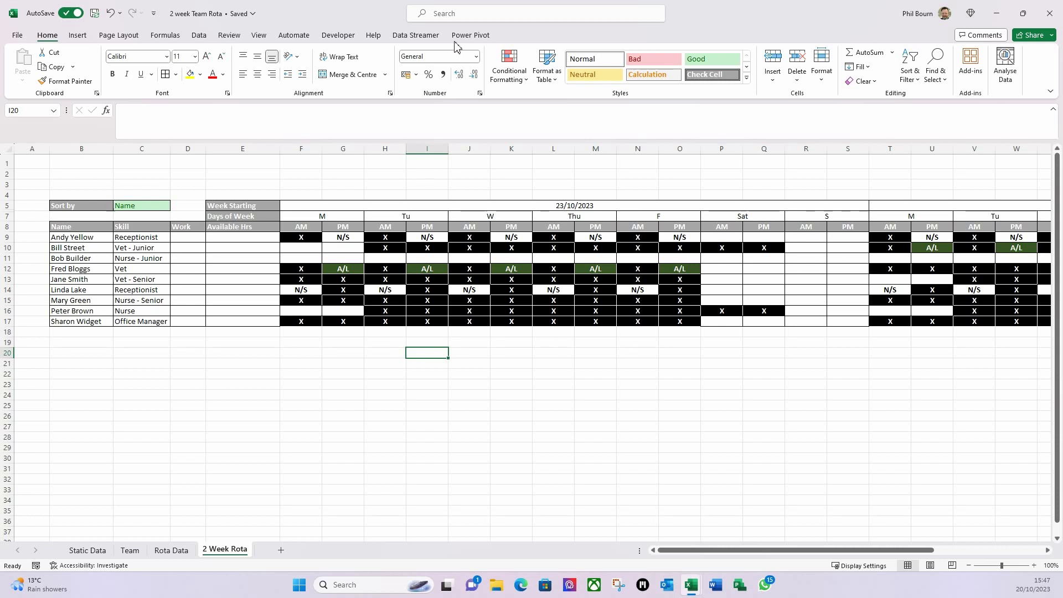
- Narrow the day columns F to AG, then narrow column A
left_click_drag(298, 149, 971, 150)
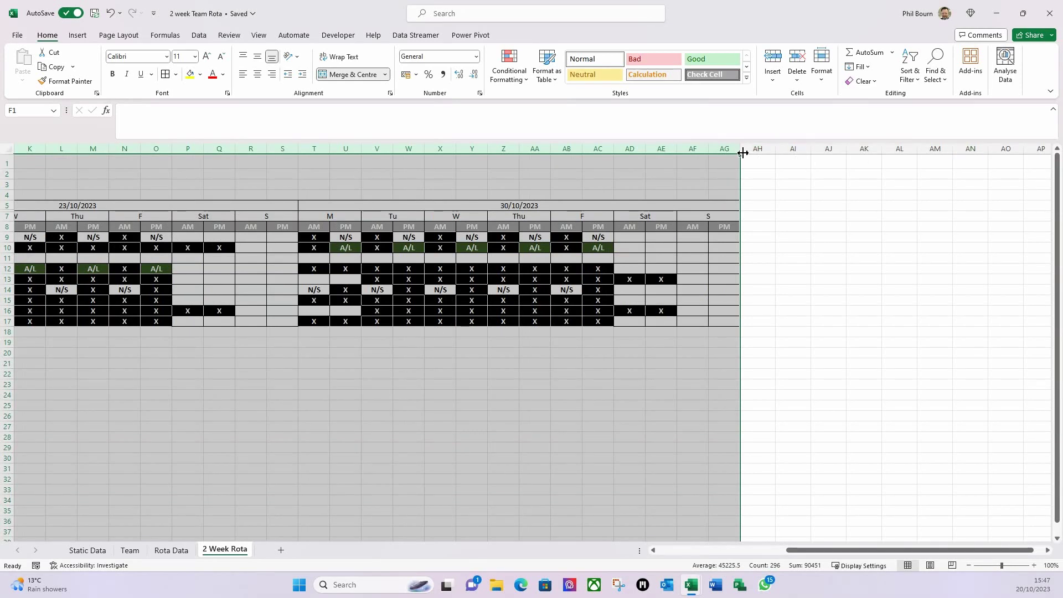
left_click_drag(743, 151, 739, 151)
left_click_drag(800, 549, 668, 549)
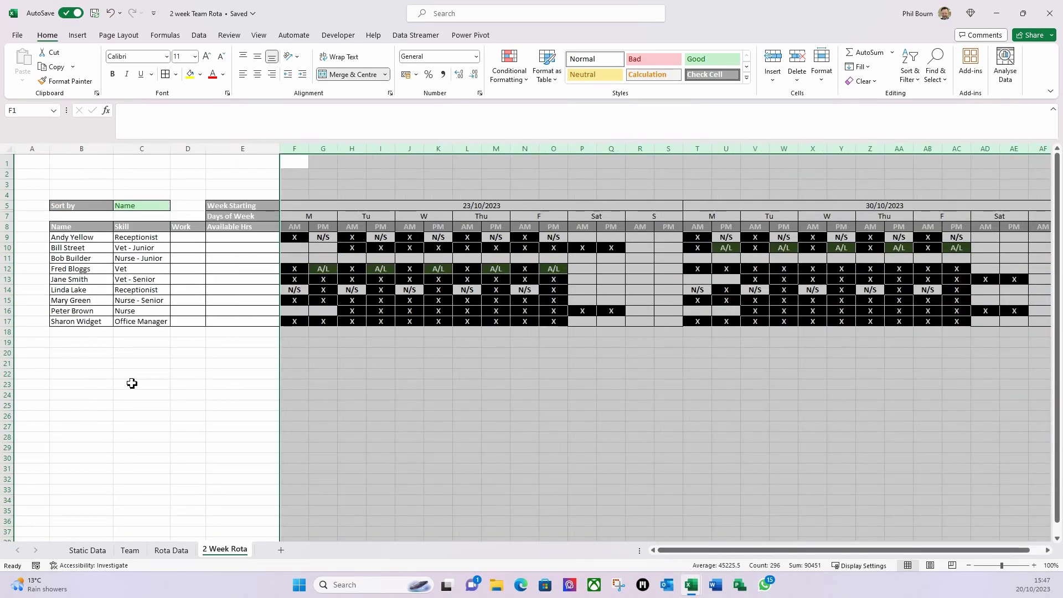
left_click(110, 376)
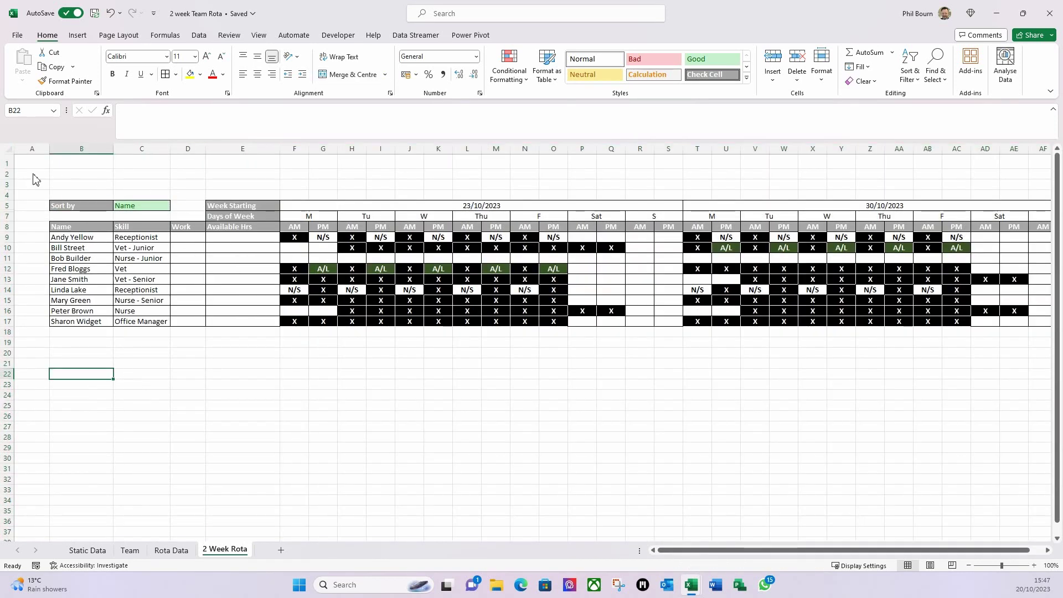
left_click_drag(49, 148, 30, 148)
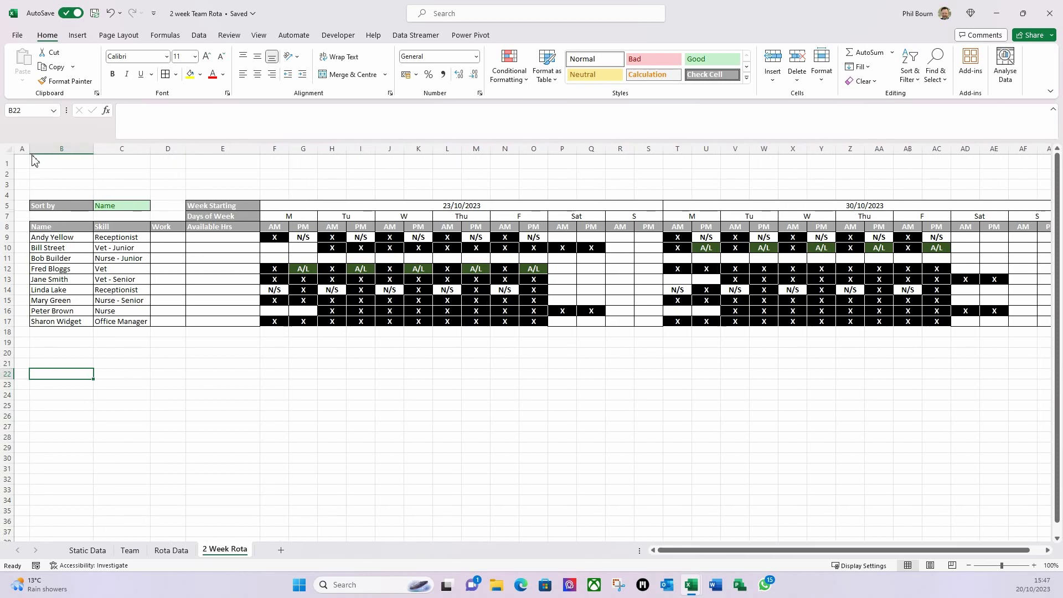
left_click(191, 376)
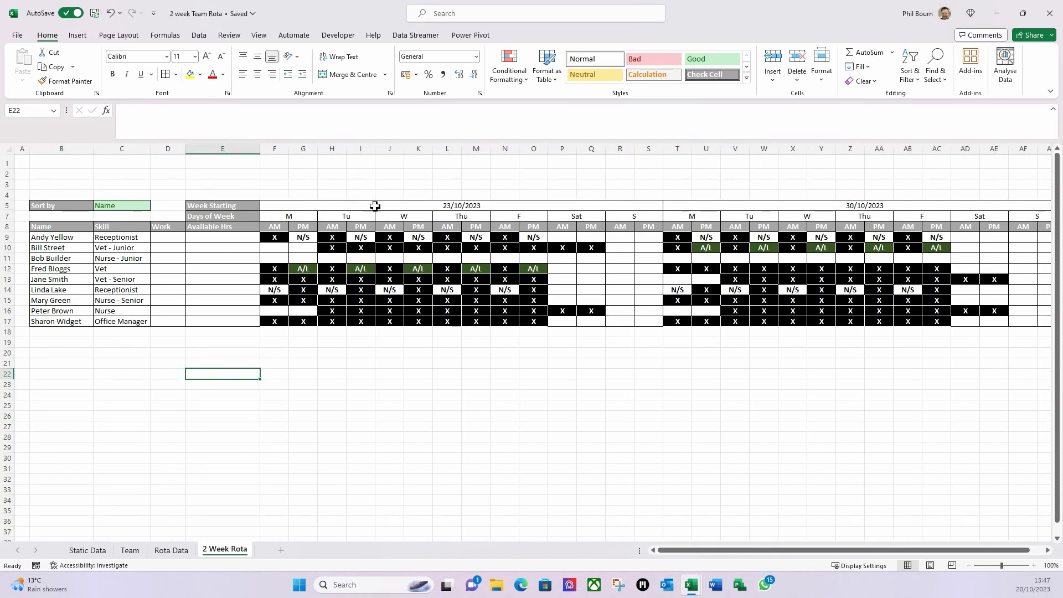
- Reselect the day columns from F onward and set them to width 5.89
left_click_drag(275, 148, 974, 206)
left_click_drag(986, 148, 986, 148)
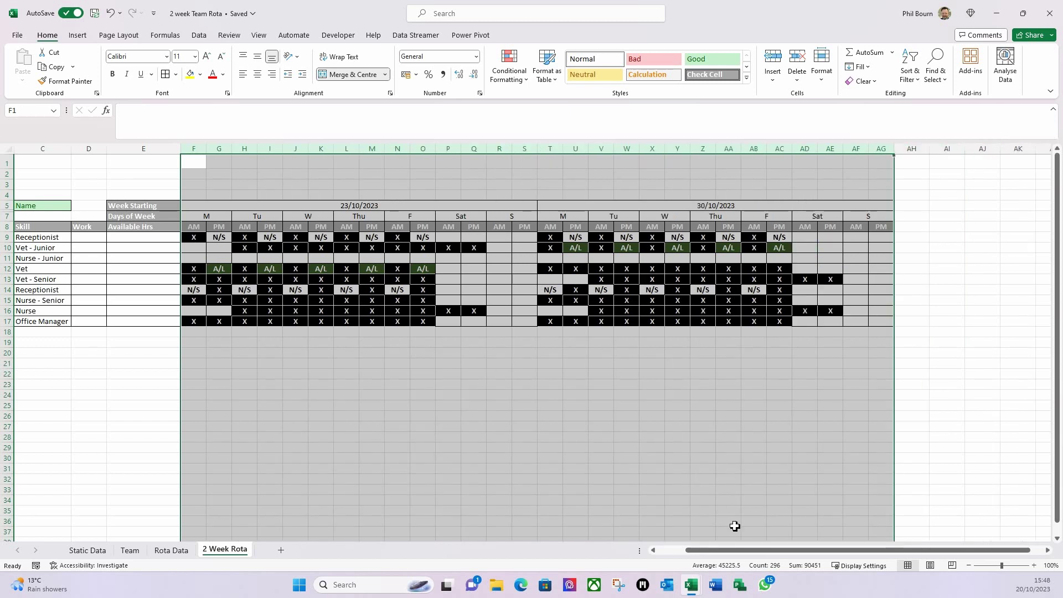
left_click_drag(724, 550, 659, 571)
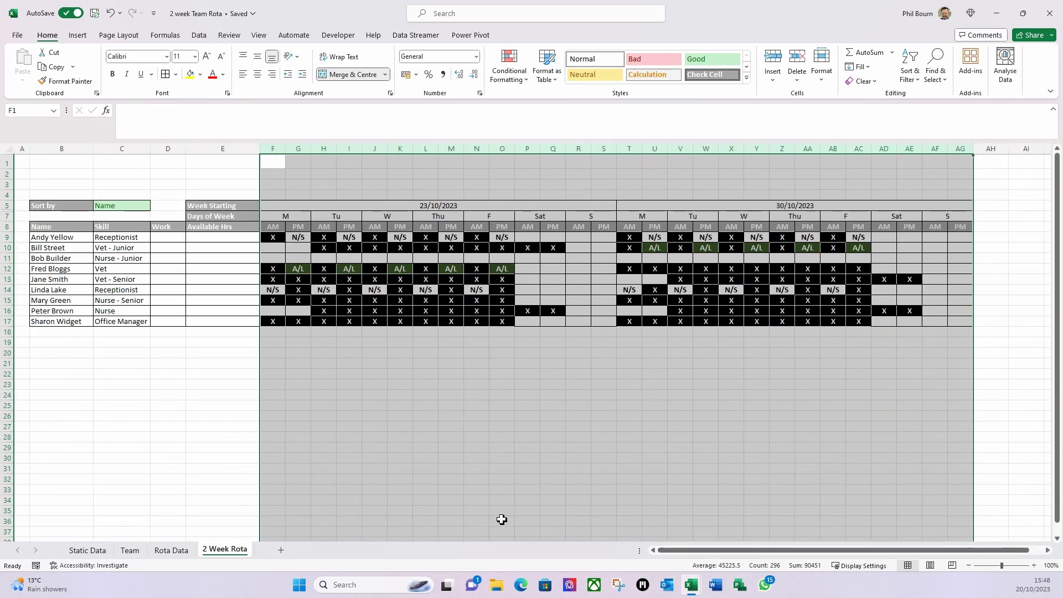
left_click(238, 490)
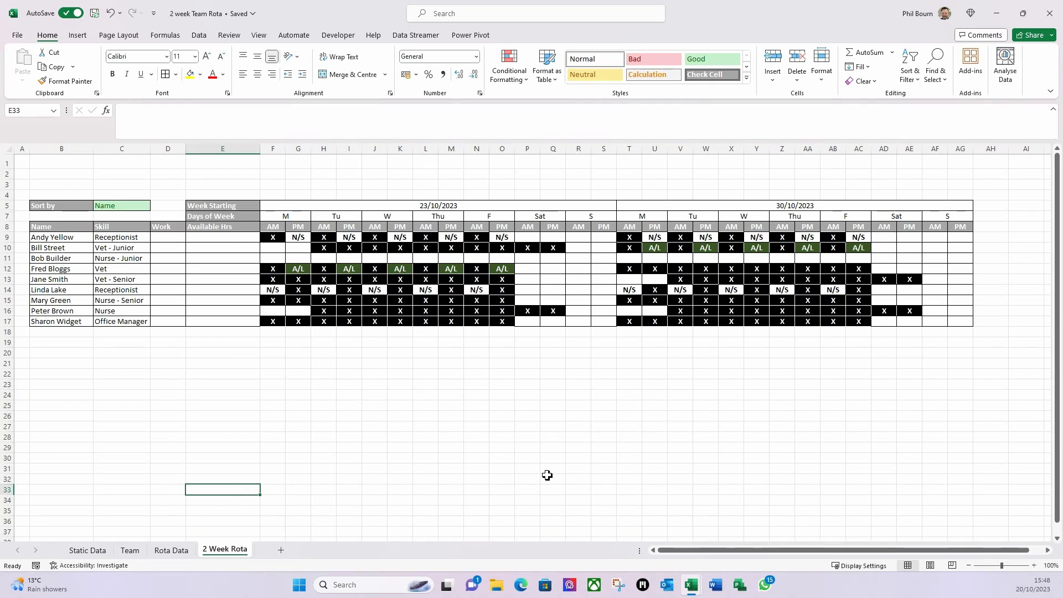
left_click(267, 176)
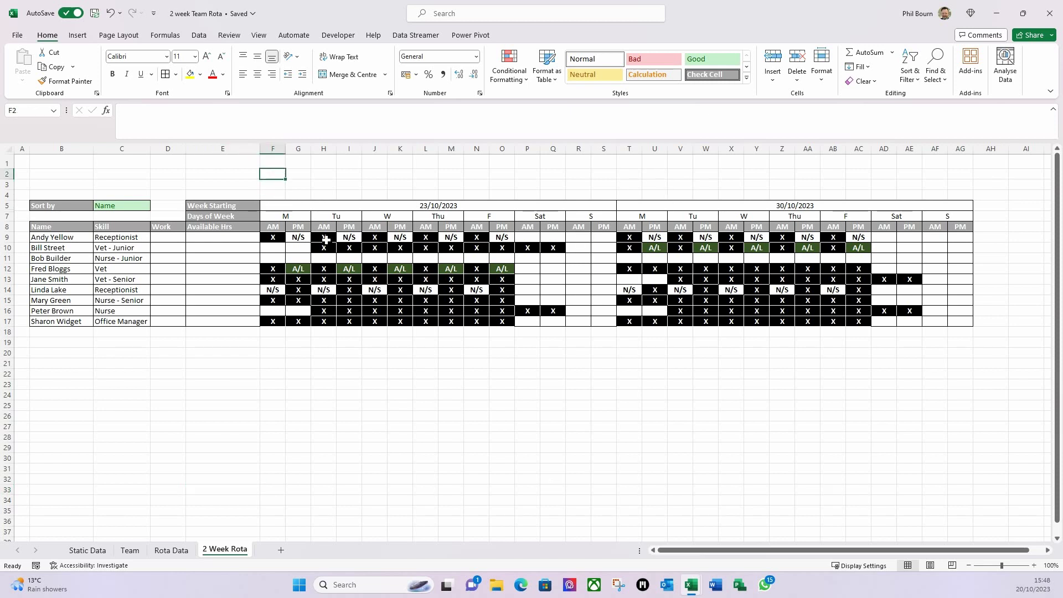
- Uncheck Gridlines on the View tab for 2 Week Rota, then select B1 on Static Data
left_click(258, 35)
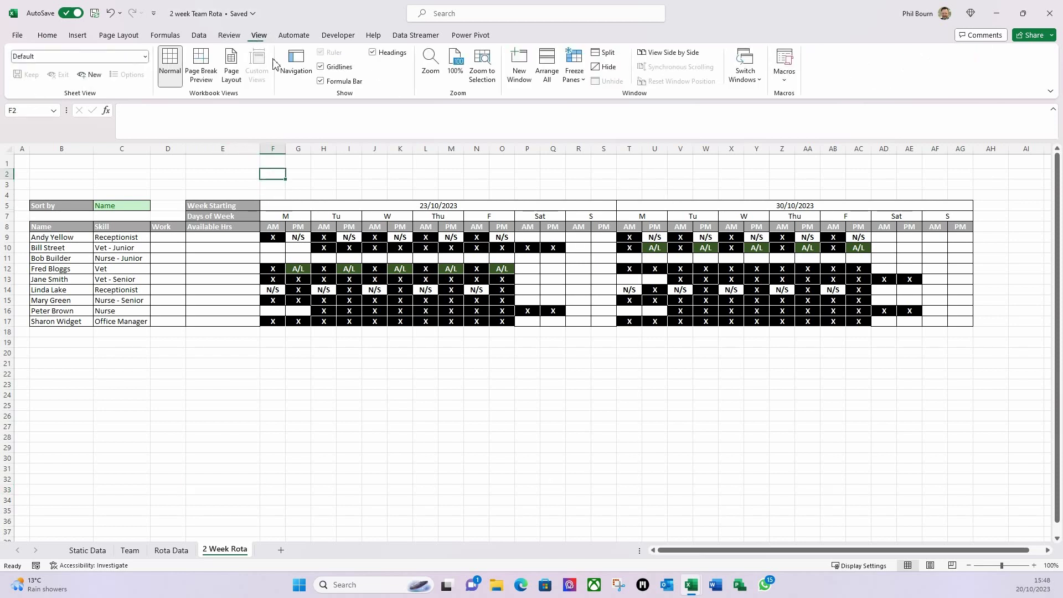
left_click(321, 67)
left_click(365, 385)
left_click(366, 417)
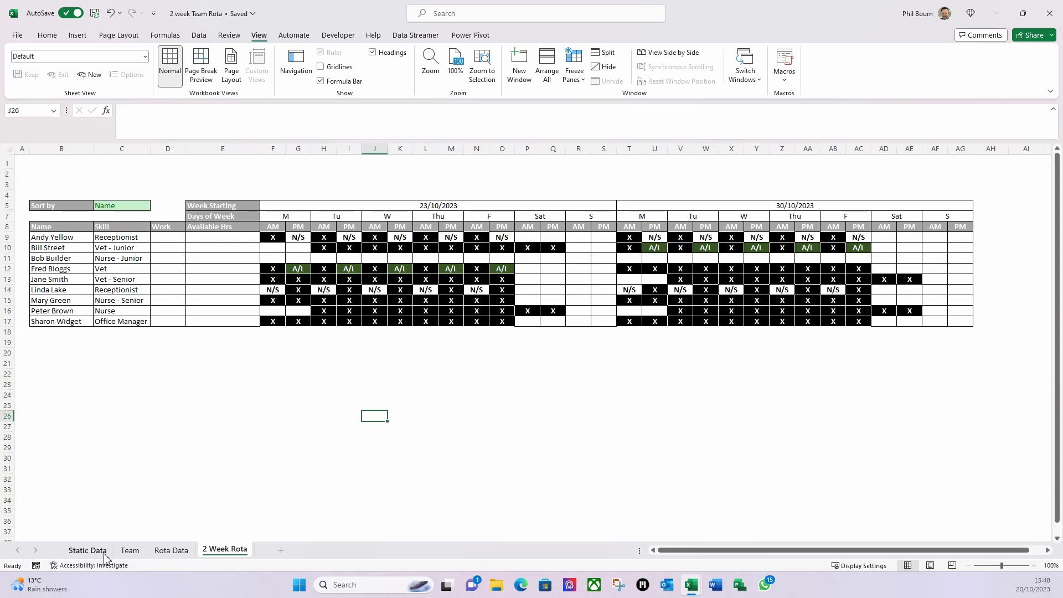
left_click(87, 550)
left_click(73, 160)
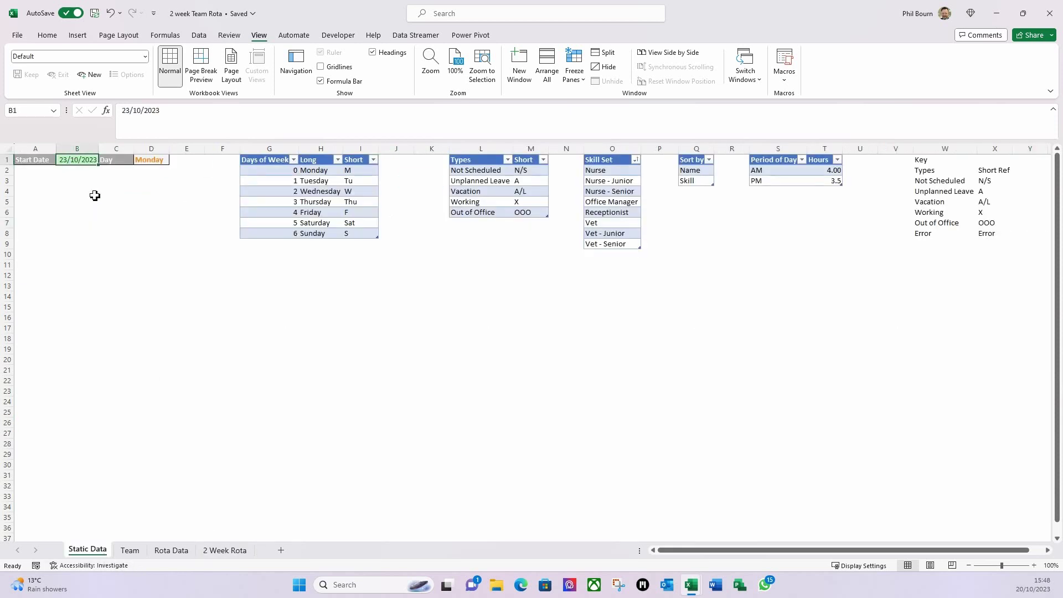
- Enter 30/10/23 as the Static Data start date in B1
type("30")
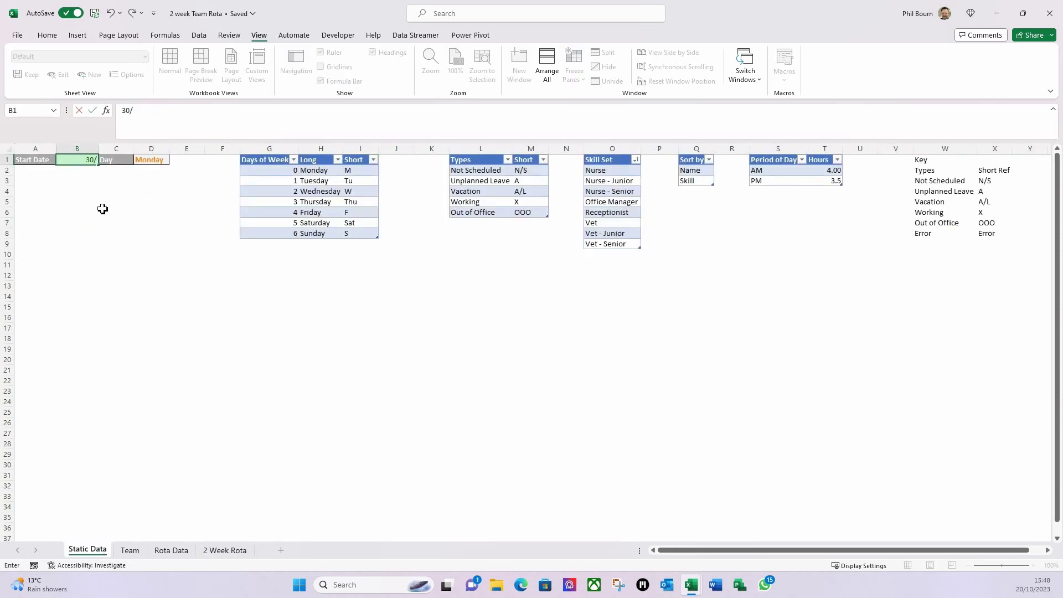
type("/10/23")
key("Tab")
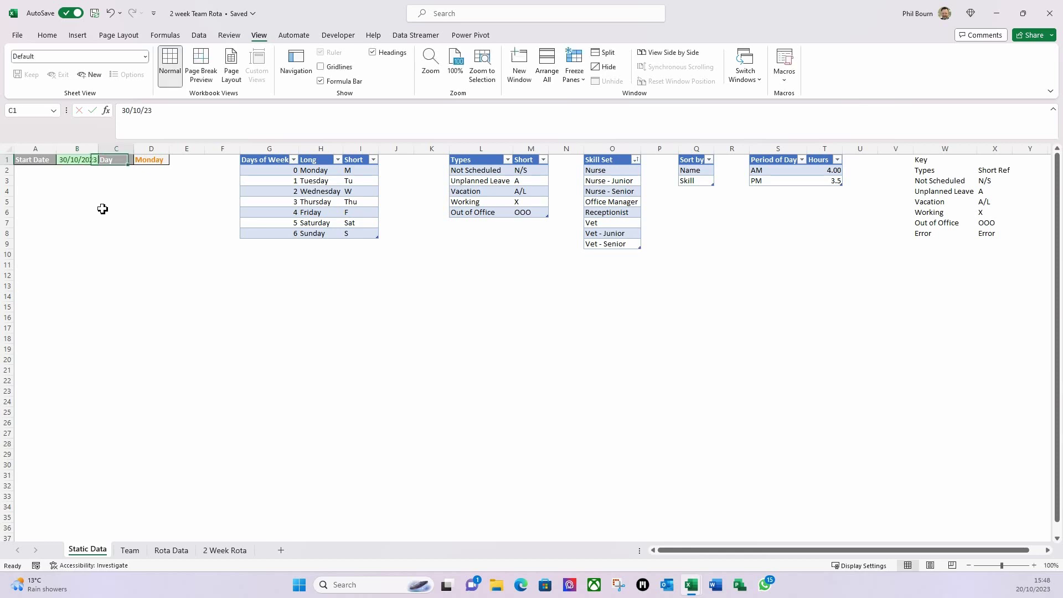
left_click(211, 551)
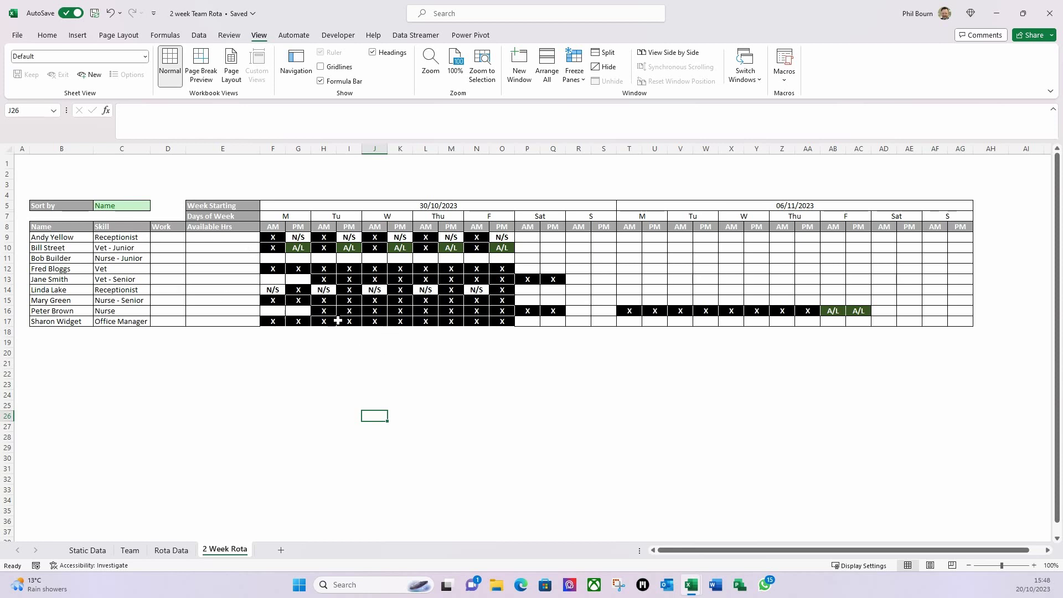
- Choose Skill in the rota's C5 Sort by dropdown
left_click(127, 208)
left_click(157, 207)
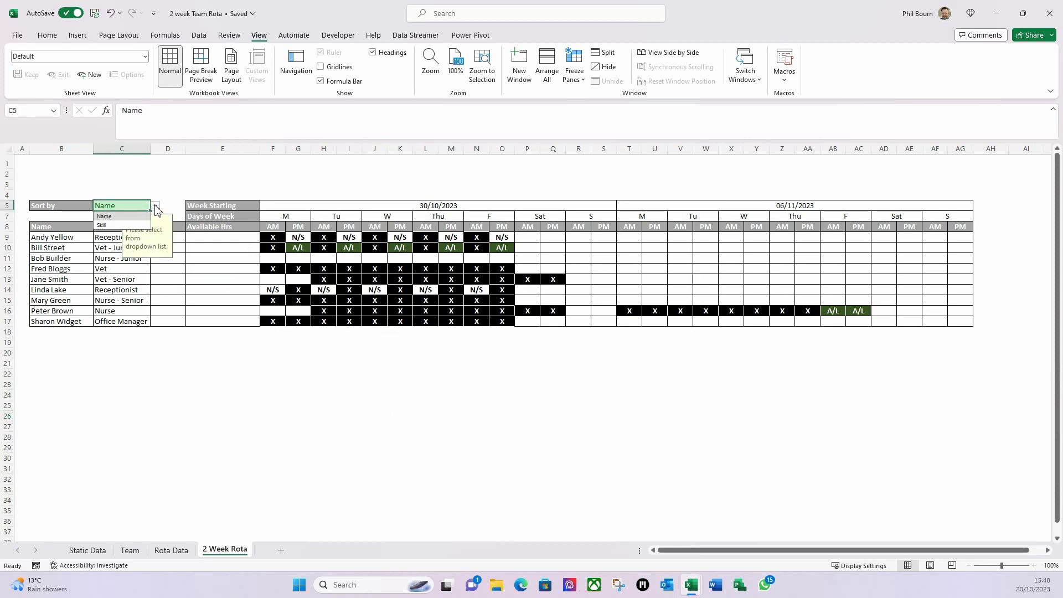
left_click(105, 225)
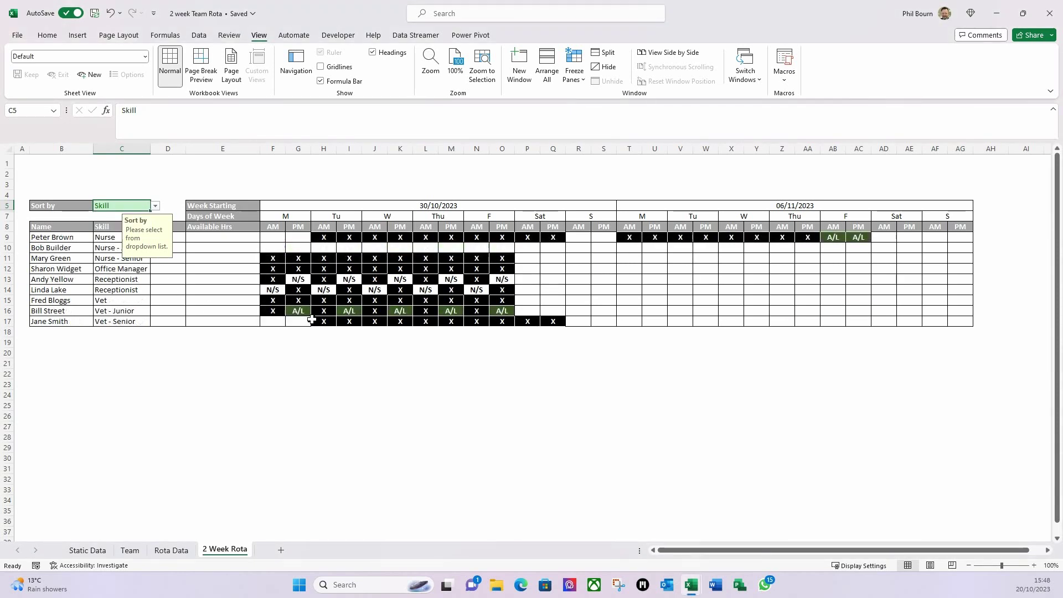
left_click(214, 174)
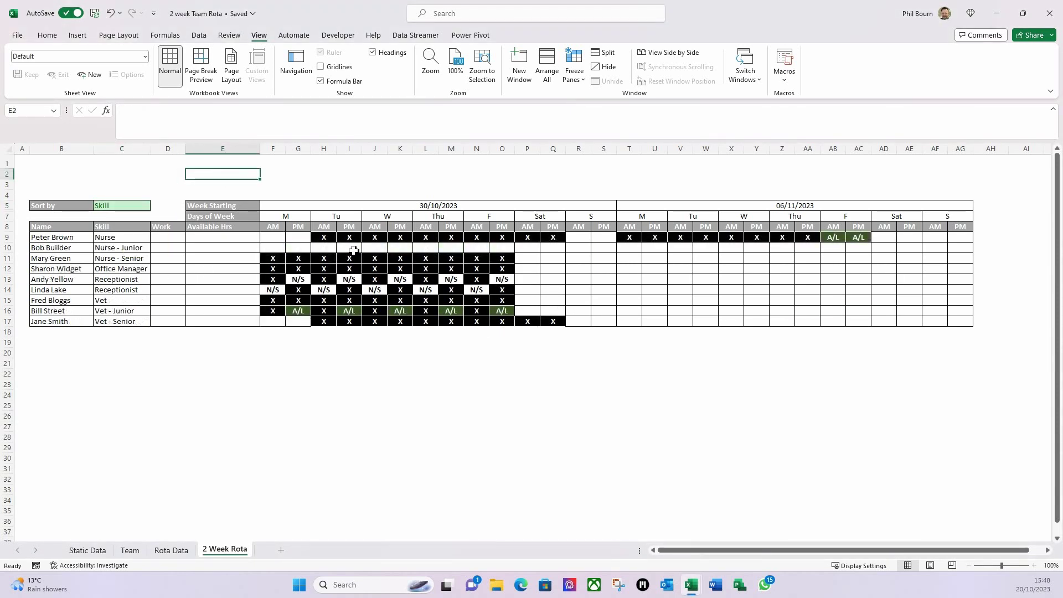
left_click(170, 550)
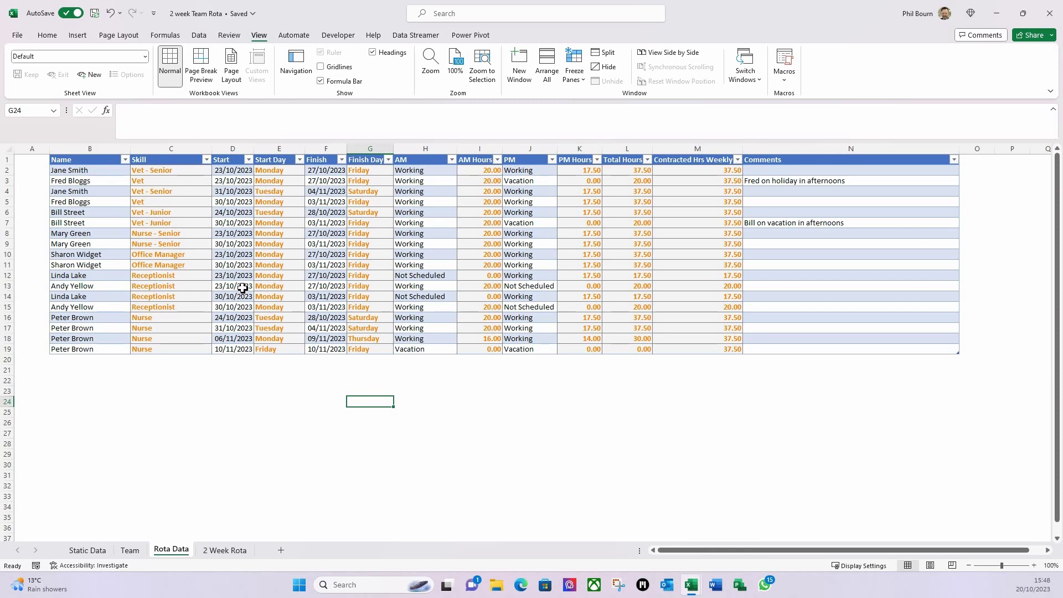
- Set the Rota Data start date in D15 to 23/10/2023
left_click(227, 308)
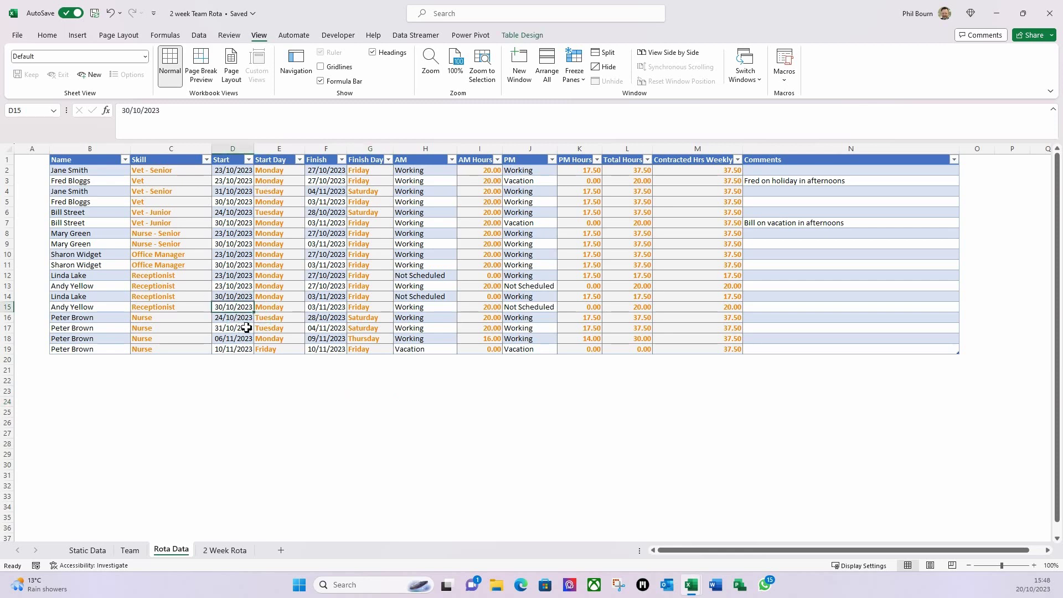
type("23/10")
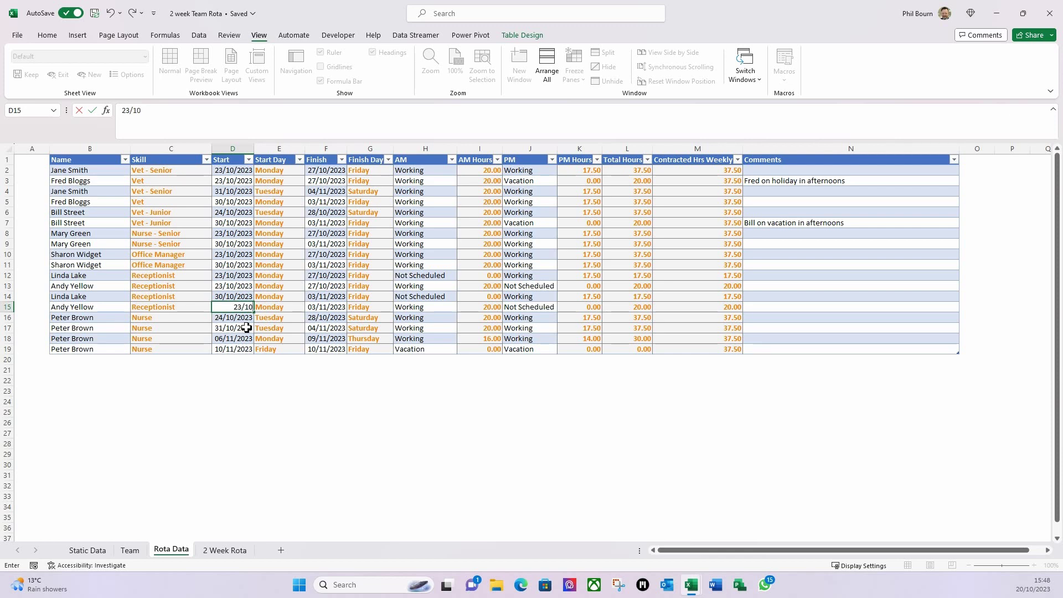
type("/2023")
key("Tab")
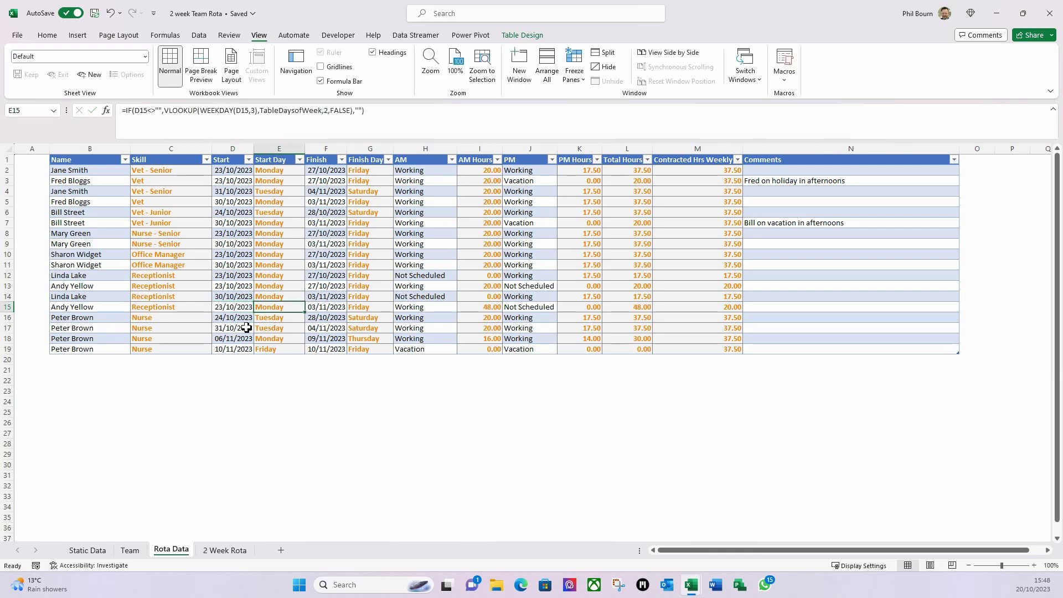
left_click(224, 550)
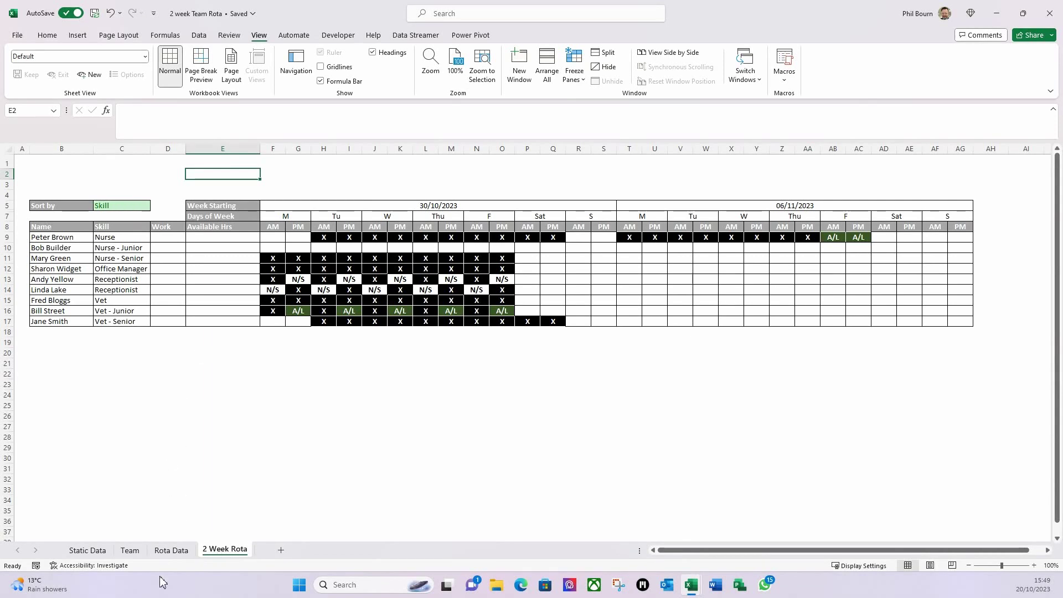
- Set the Static Data start date in B1 back to 23/10/2023
left_click(130, 550)
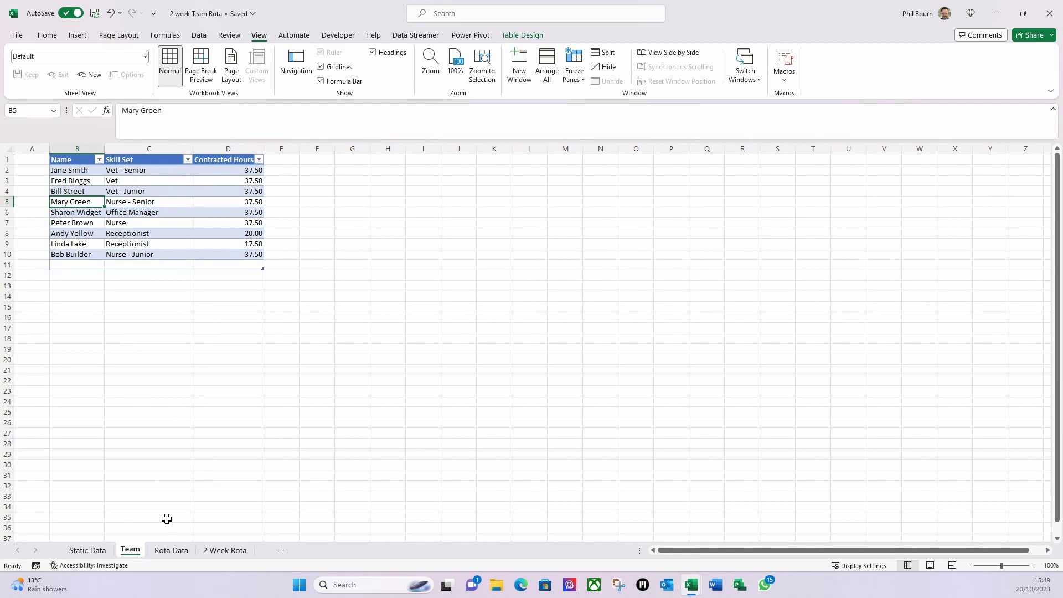
left_click(87, 550)
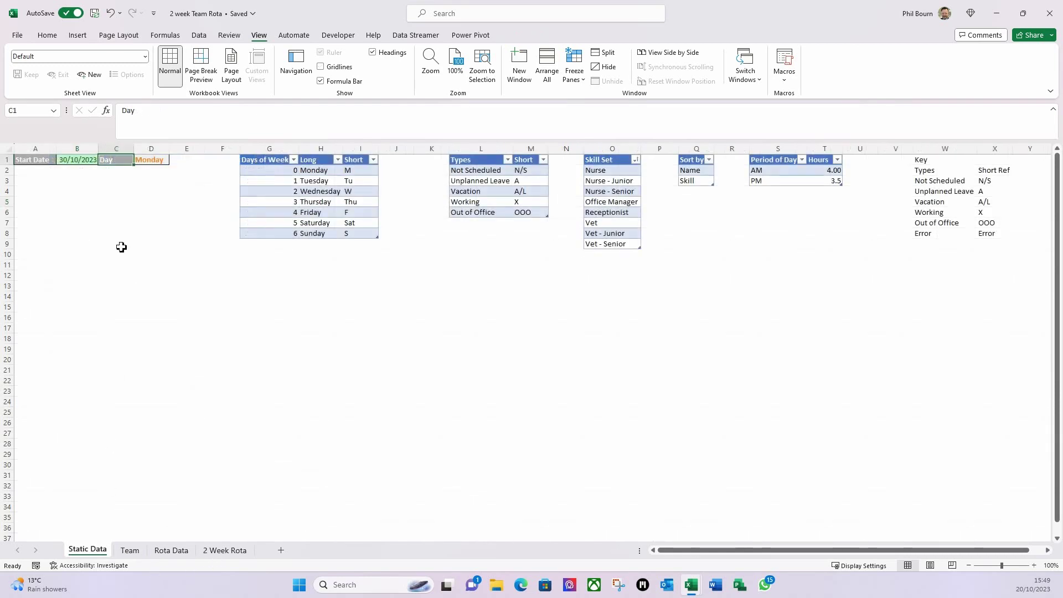
left_click(76, 160)
type("23")
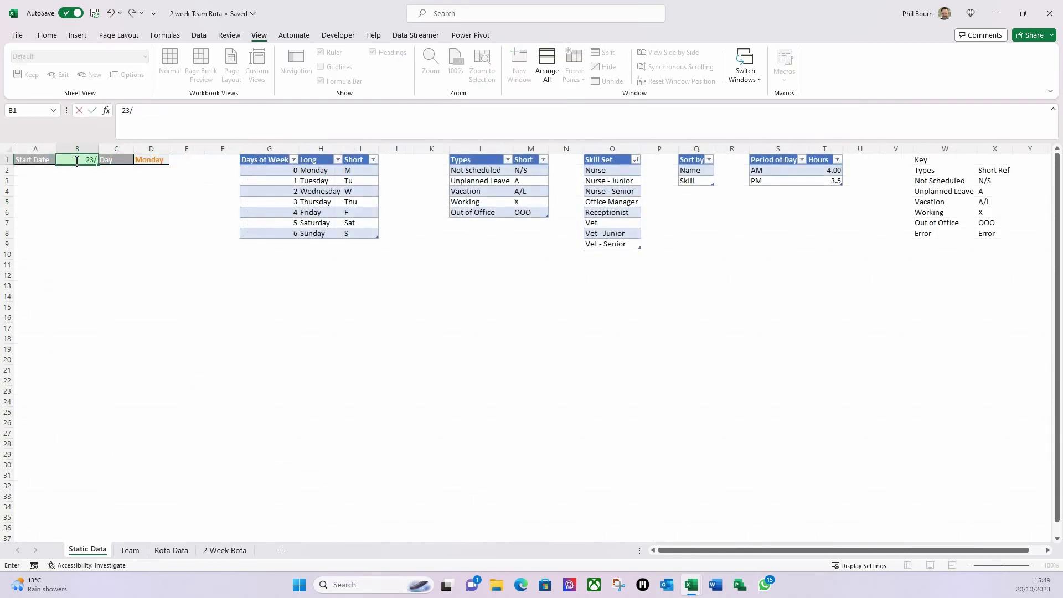
type("/10/23")
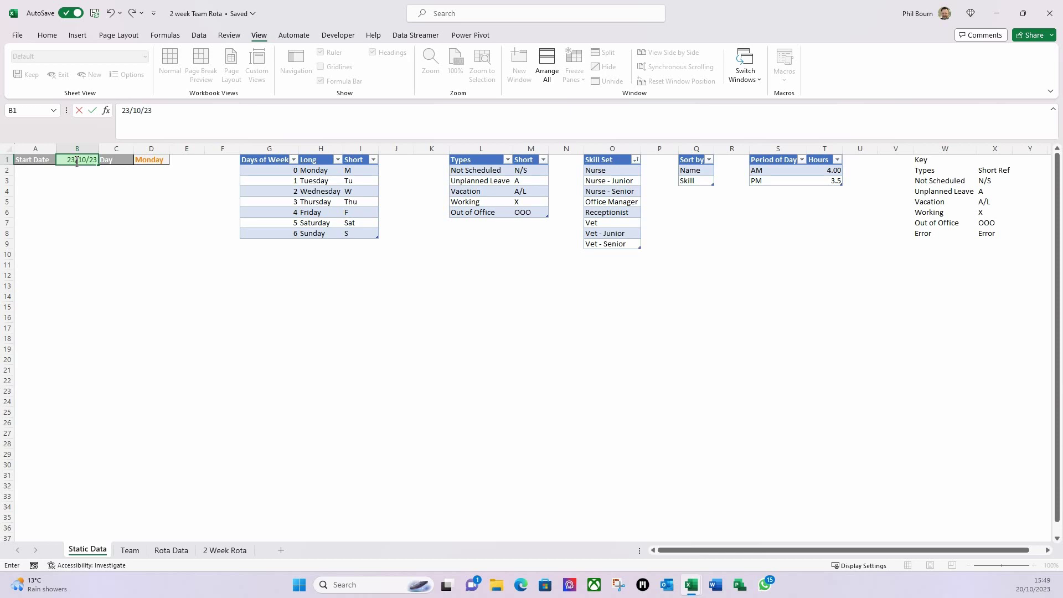
key("Tab")
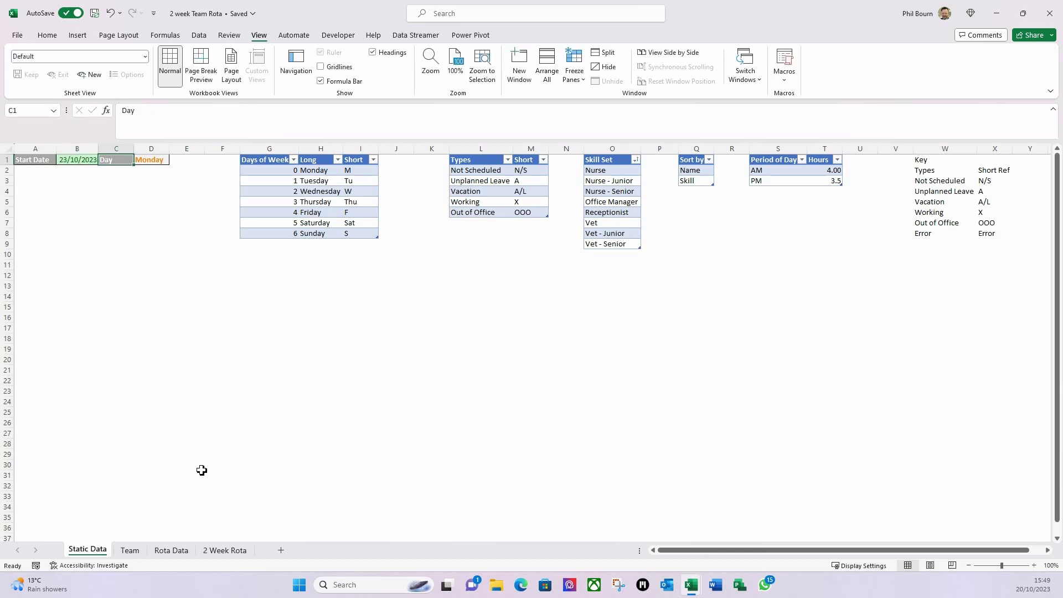
left_click(235, 551)
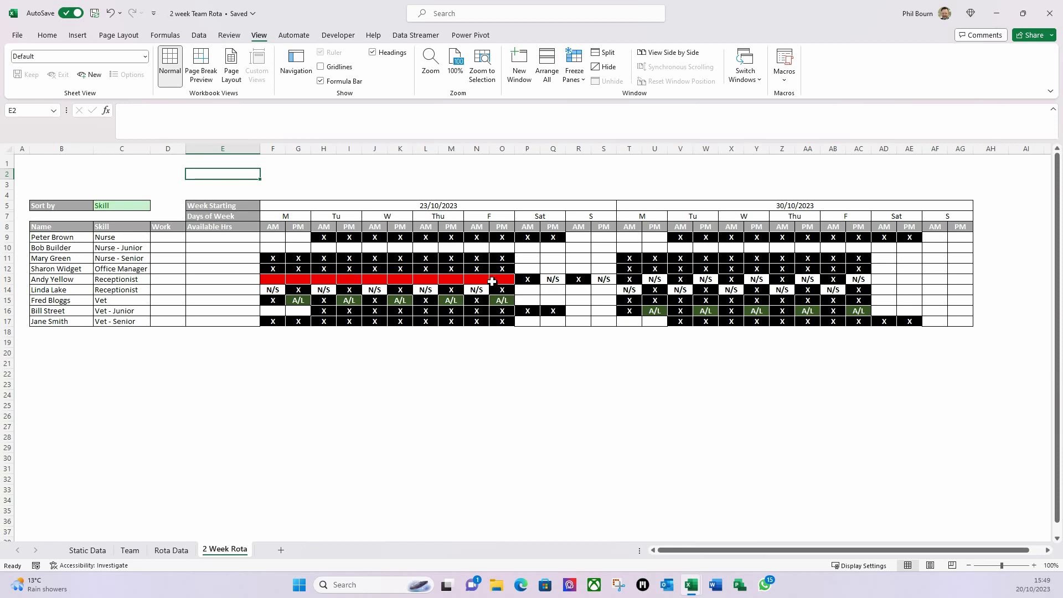
left_click(172, 550)
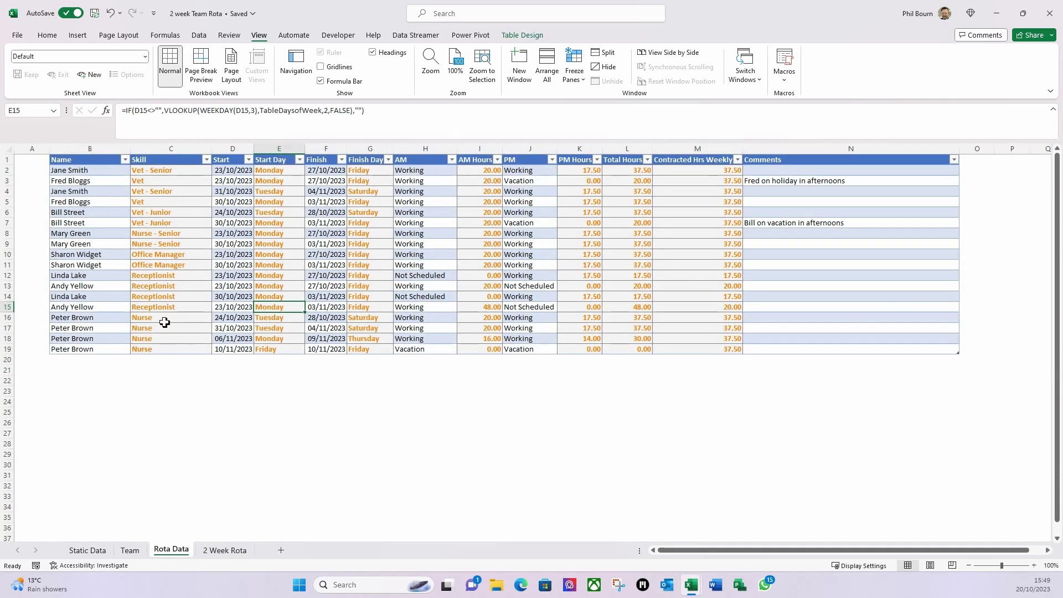
- Change Rota Data D15 to 30/10/2023, then collapse the formula bar on the rota sheet
left_click(233, 307)
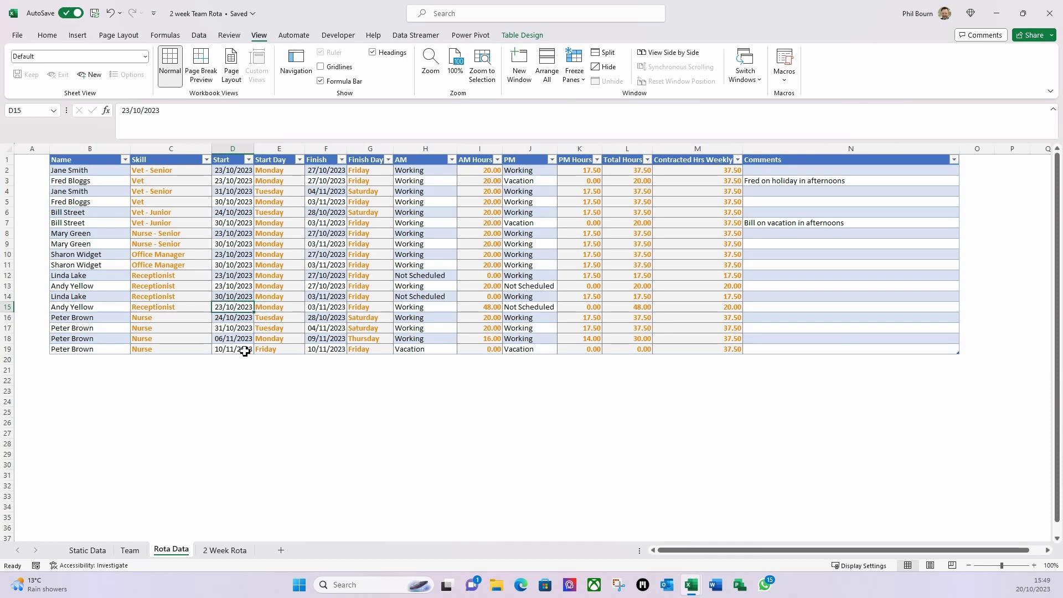
type("30")
type("/10/2023")
key("Tab")
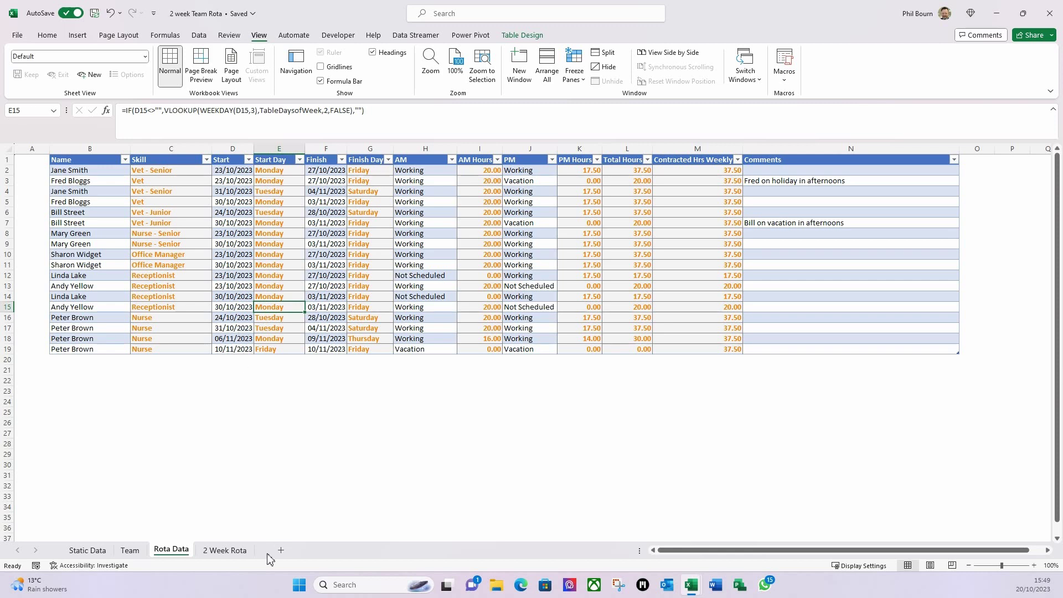
left_click(225, 550)
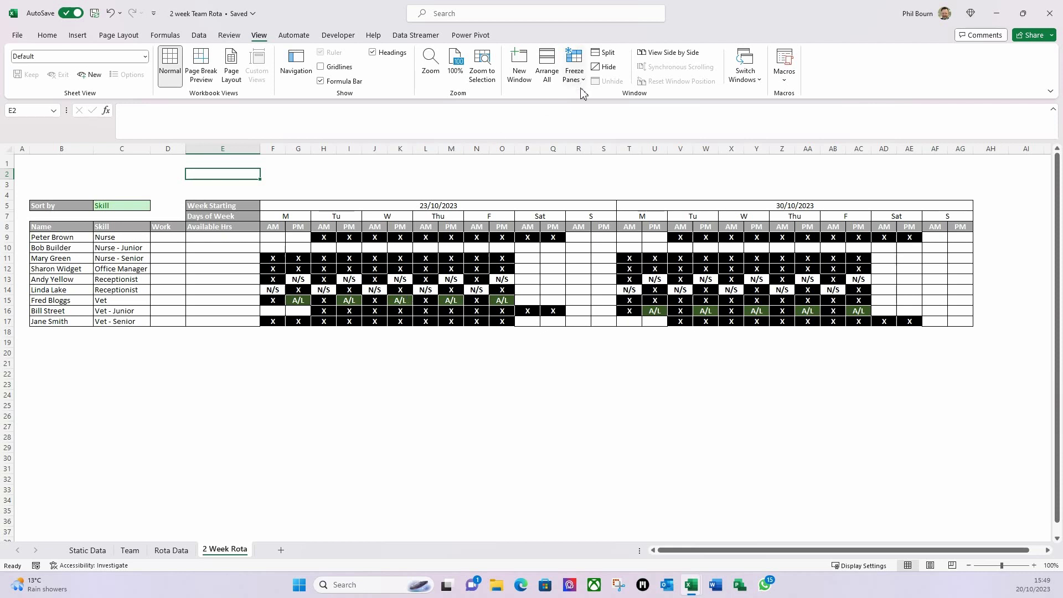
left_click(1054, 110)
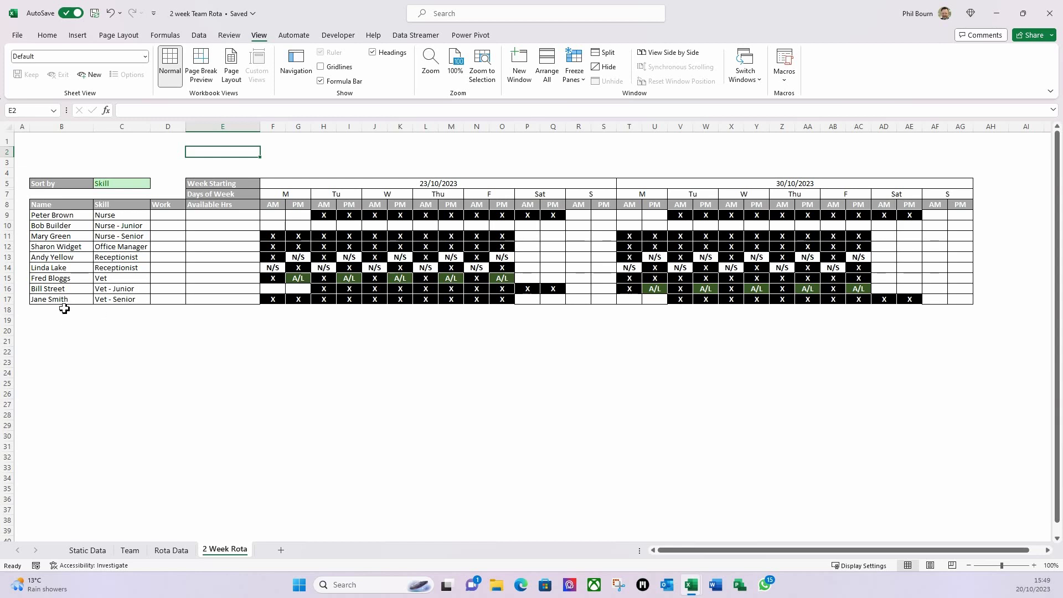
- Fill the B17:AG17 rota formulas down to row 100 with Ctrl+D
left_click_drag(67, 301, 956, 299)
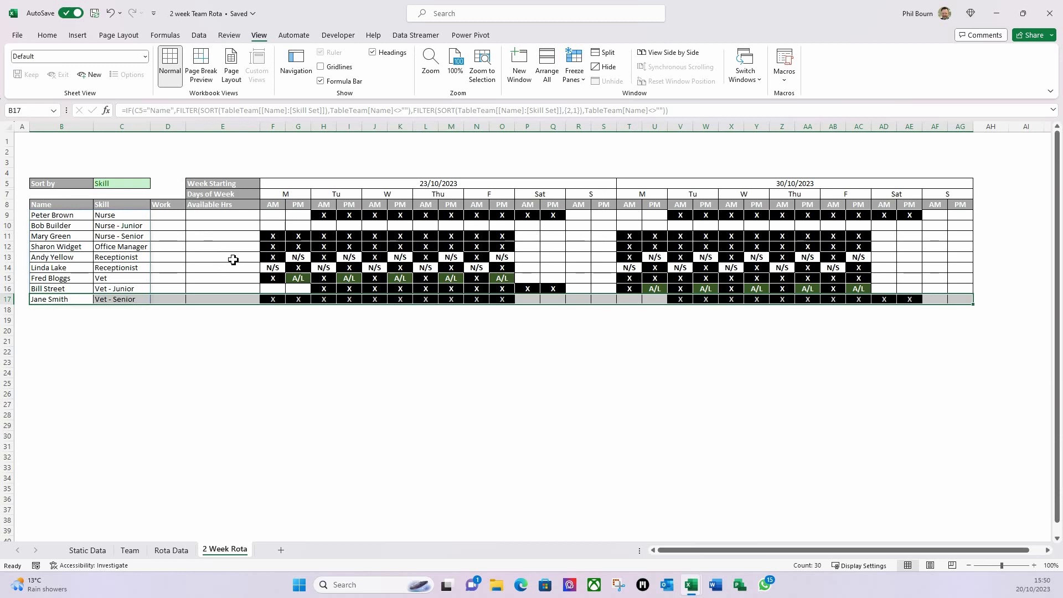
key("shift+Down")
key("shift+Down")
key("shift+Down")
key("shift+Down")
key("shift+Down")
key("shift+Down")
key("shift+Down")
key("shift+Down")
key("shift+Down")
key("shift+Down")
key("shift+Down")
key("shift+Down")
key("shift+Down")
key("shift+Down")
key("shift+Down")
key("shift+Down")
key("shift+Down")
key("shift+Down")
key("shift+Down")
key("shift+Down")
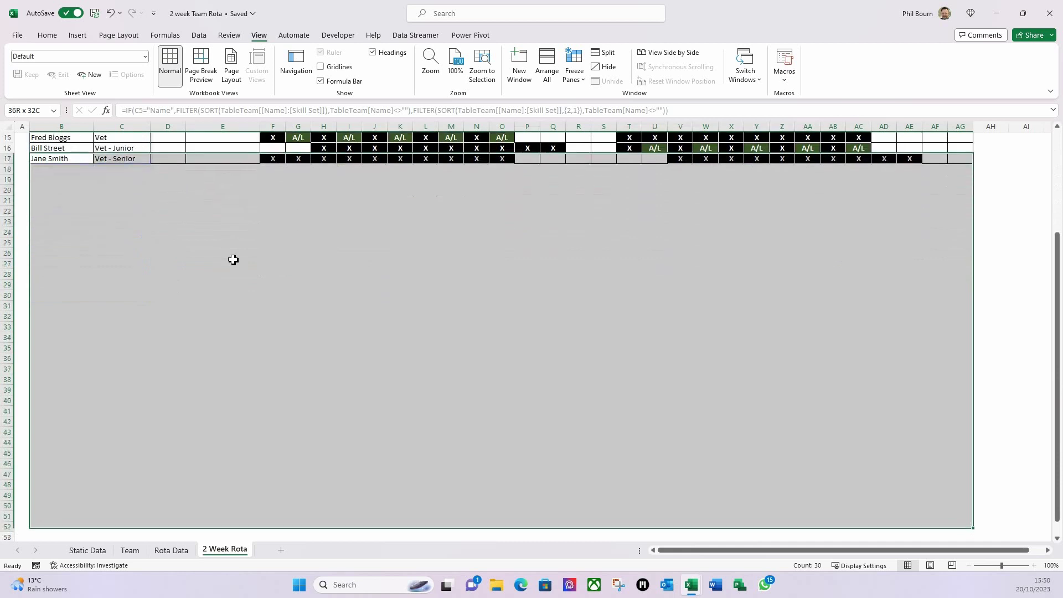
key("shift+Down")
key("shift+Down")
key("shift+Down")
key("shift+Down")
key("shift+Down")
key("shift+Down")
key("shift+Down")
key("shift+Down")
key("shift+Down")
key("shift+Down")
key("shift+Down")
key("shift+Down")
key("shift+Down")
key("shift+Down")
key("shift+Down")
key("shift+Down")
key("shift+Down")
key("shift+Down")
key("shift+Down")
key("shift+Down")
key("shift+Down")
key("shift+Down")
key("shift+Down")
key("shift+Down")
key("shift+Down")
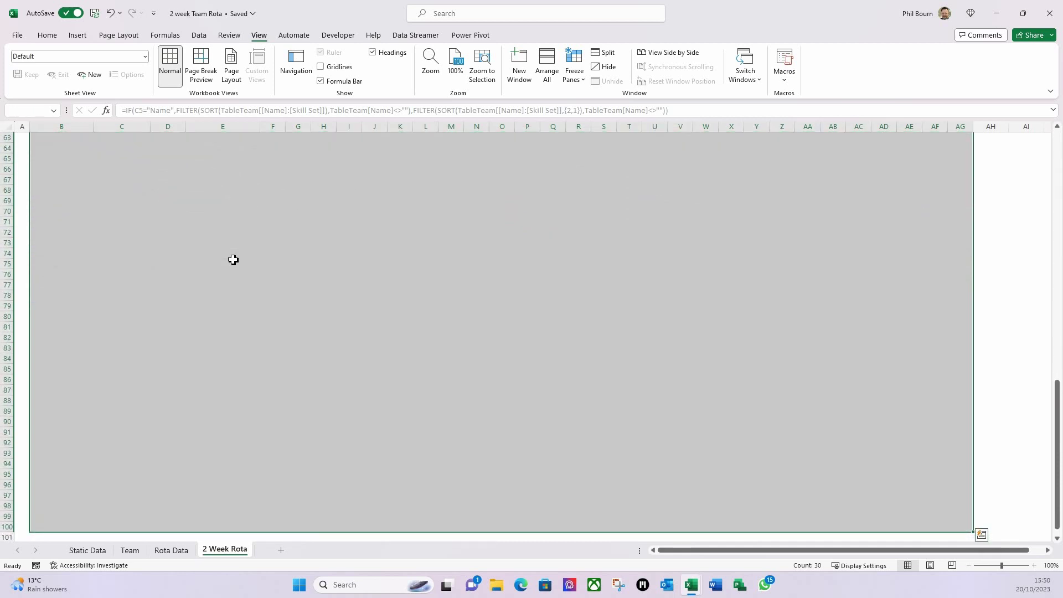
key("ctrl+d")
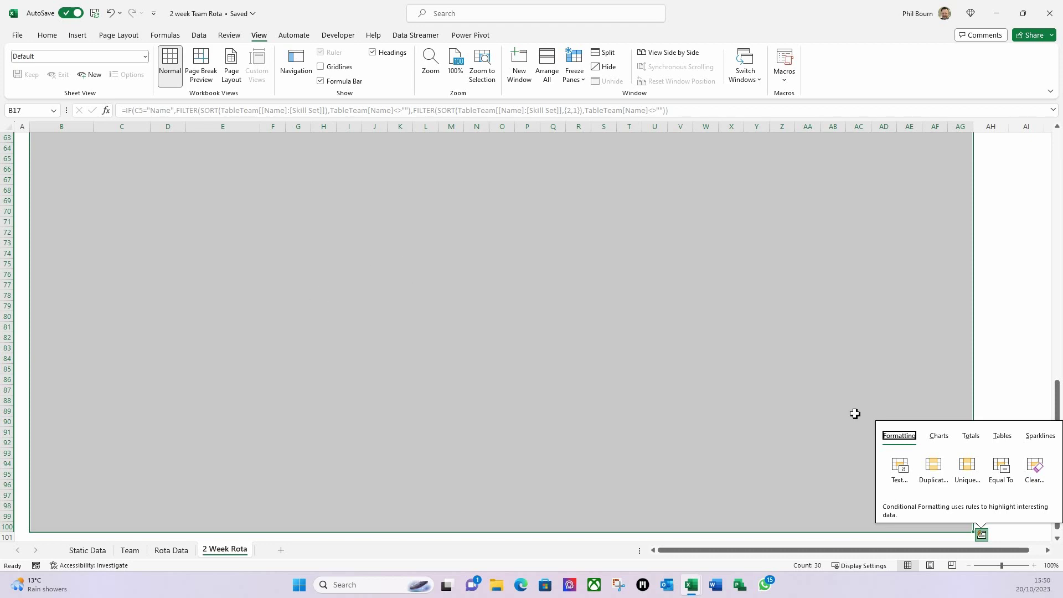
- Check the copied formulas in Z20 and V20, then select the empty row on the Team sheet
scroll(776, 260, "up", 1)
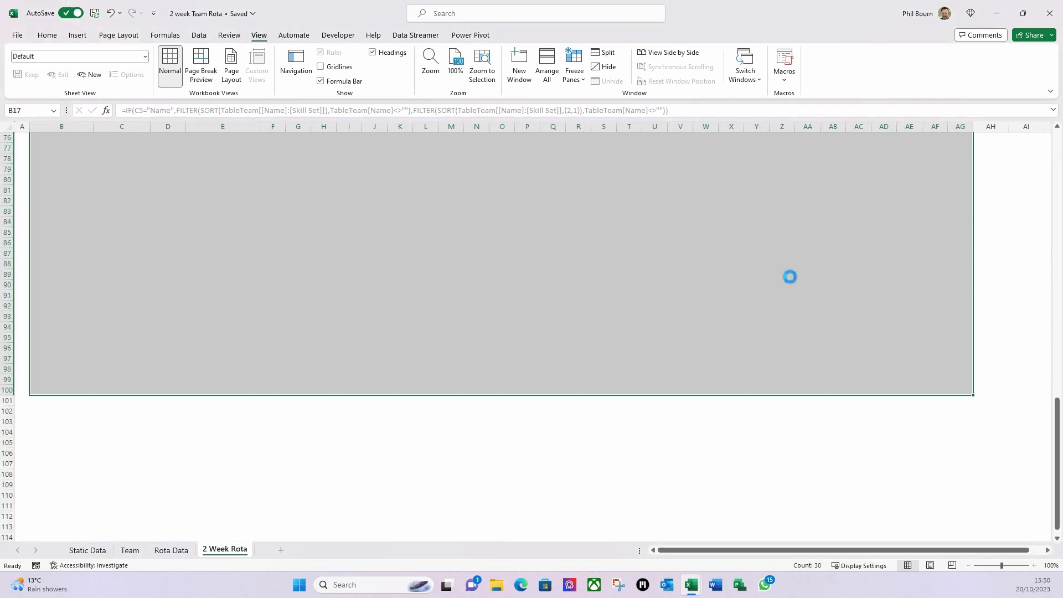
scroll(828, 337, "up", 3)
scroll(830, 341, "up", 15)
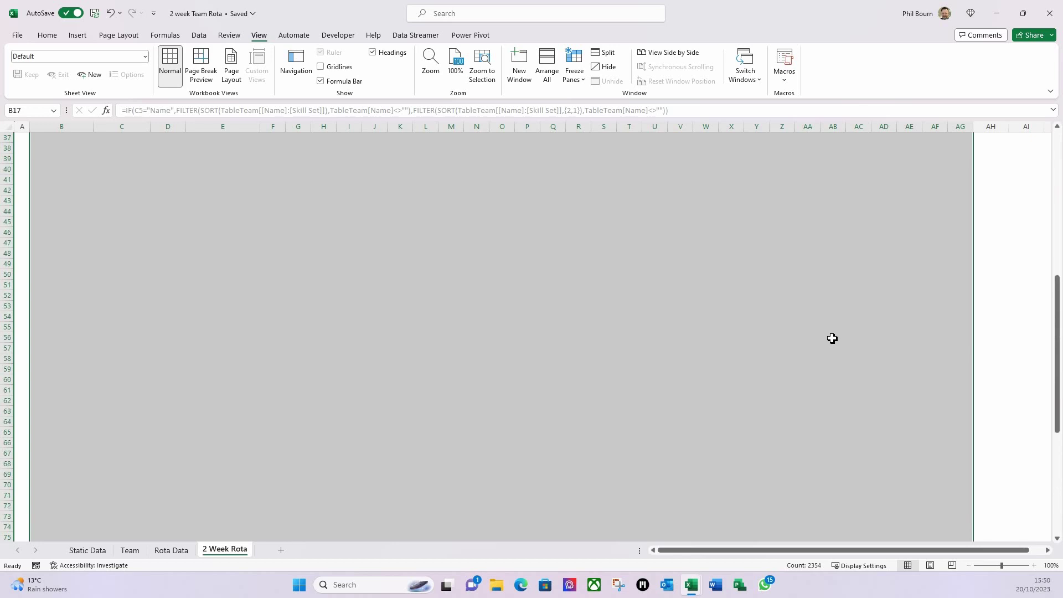
left_click(800, 323)
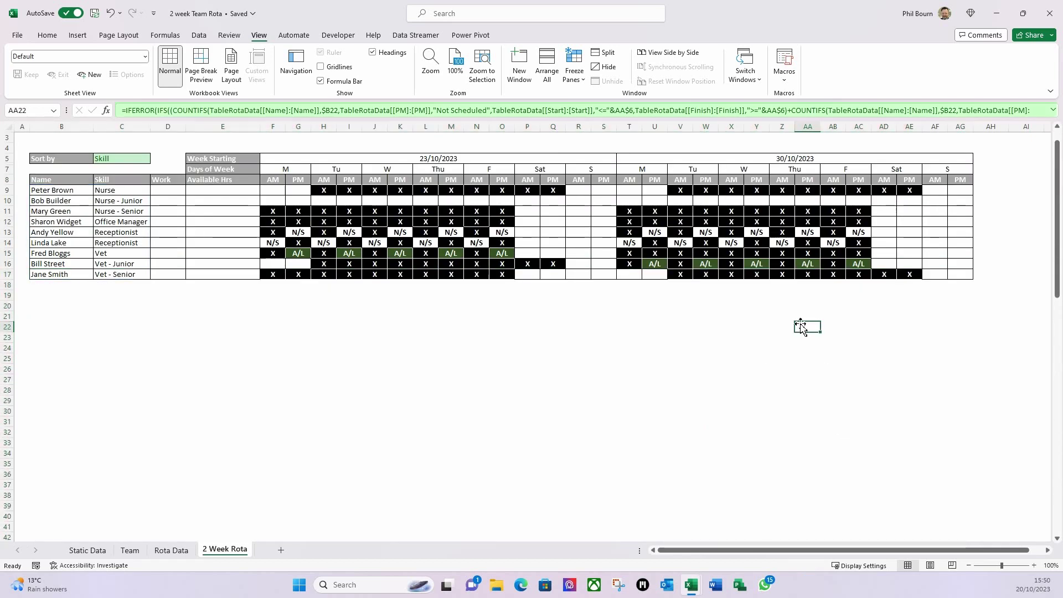
left_click(790, 306)
left_click(686, 309)
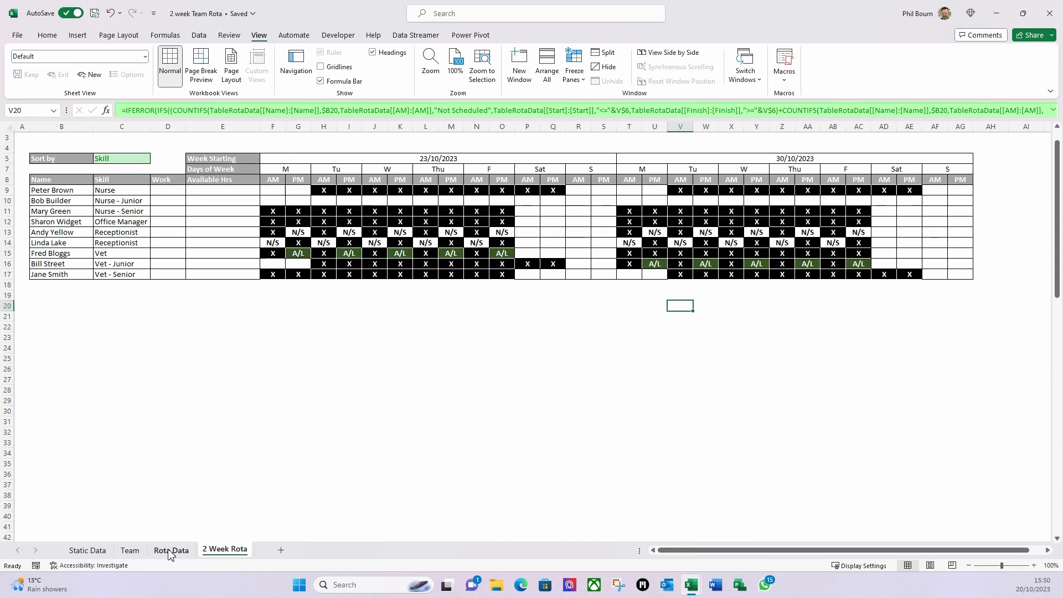
left_click(131, 551)
left_click(72, 244)
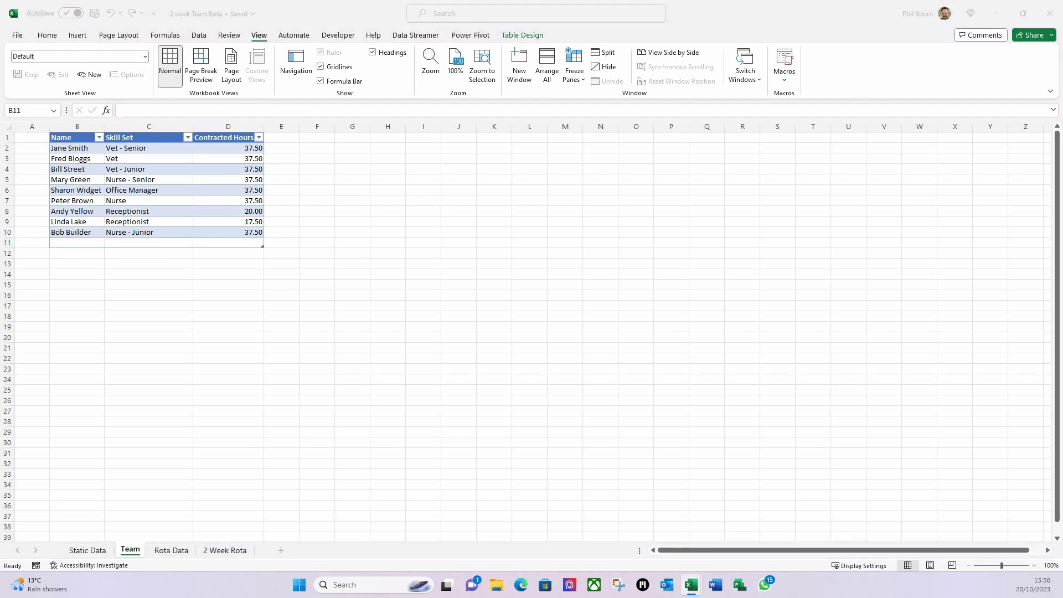
- Enter the new member's name in B11, with skill Vet - Senior and 30 contracted hours
left_click(79, 242)
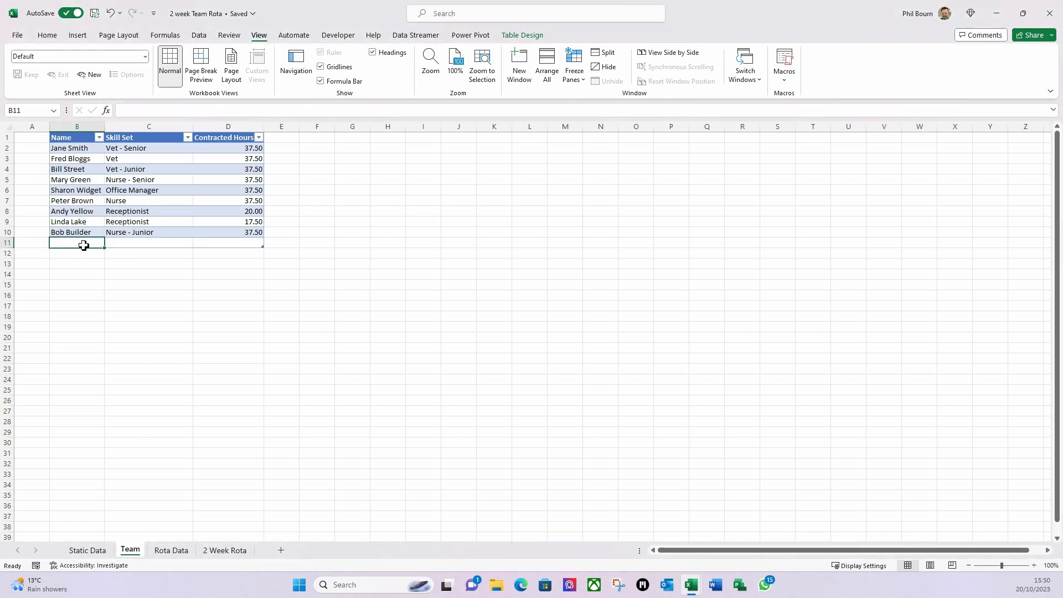
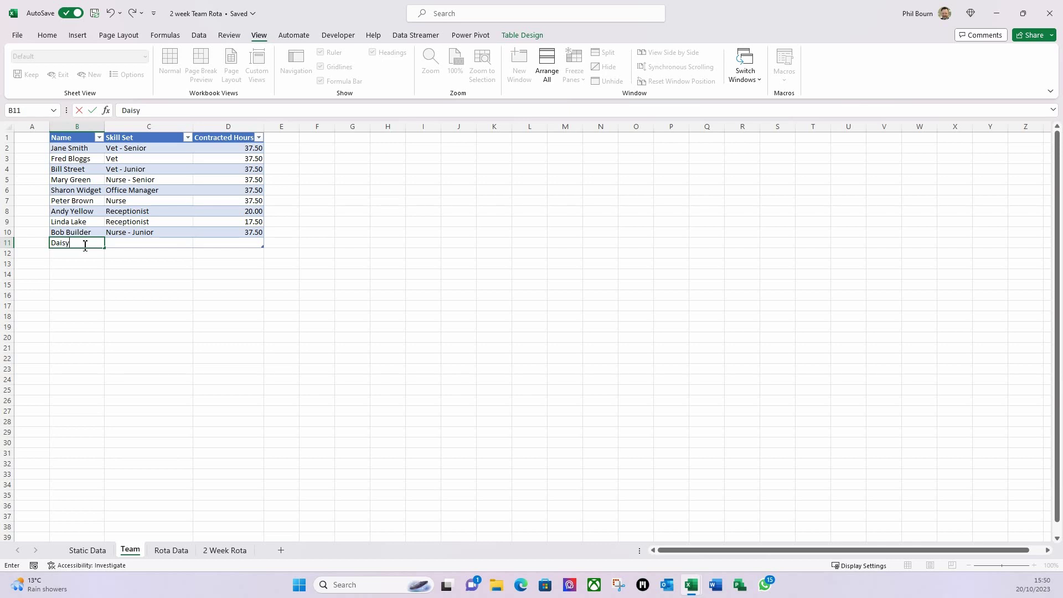
key("Tab")
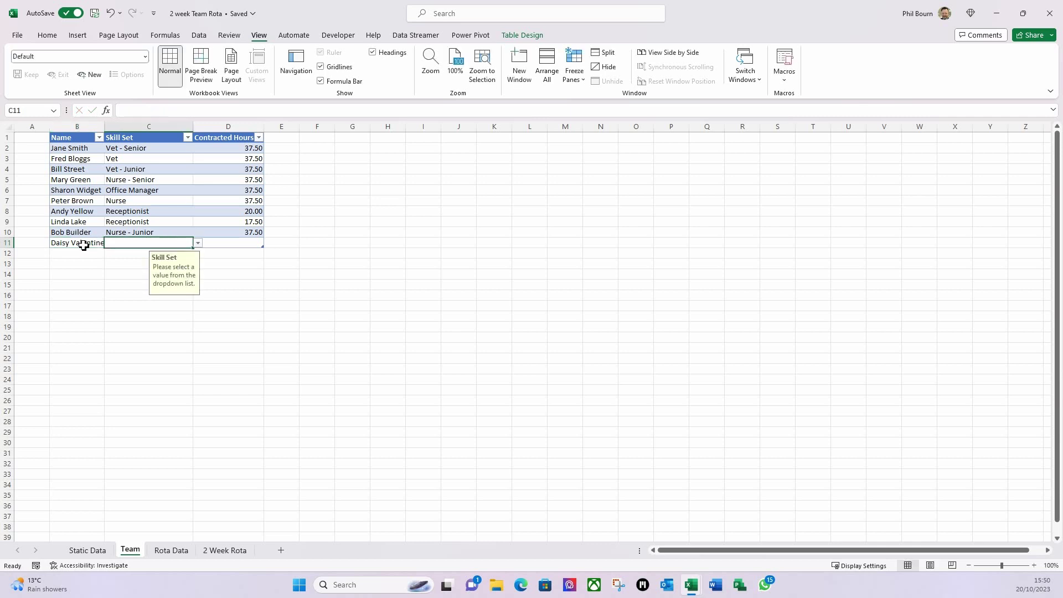
left_click(198, 244)
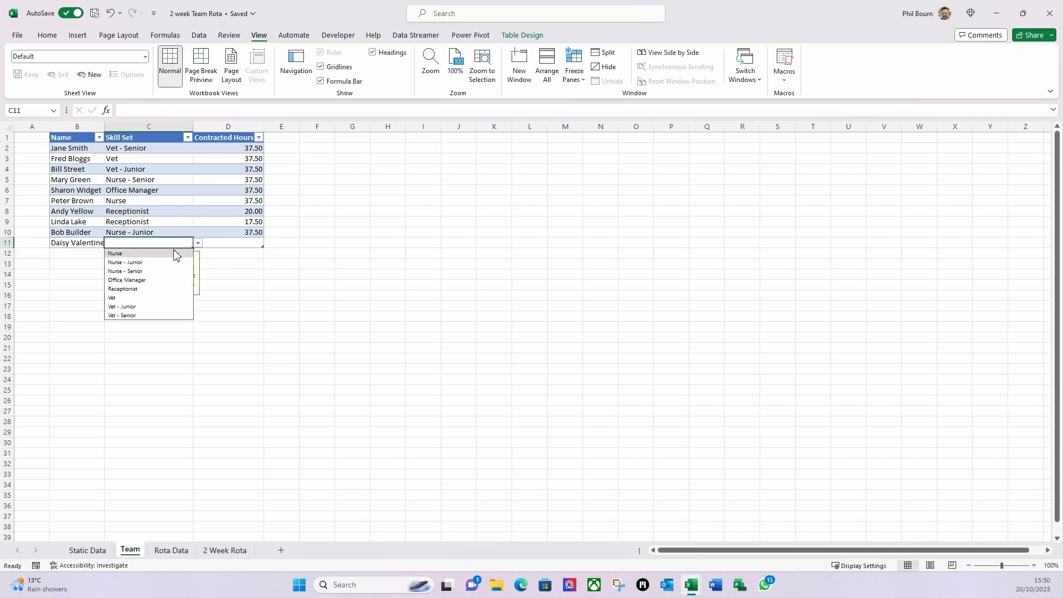
left_click(133, 315)
key("Tab")
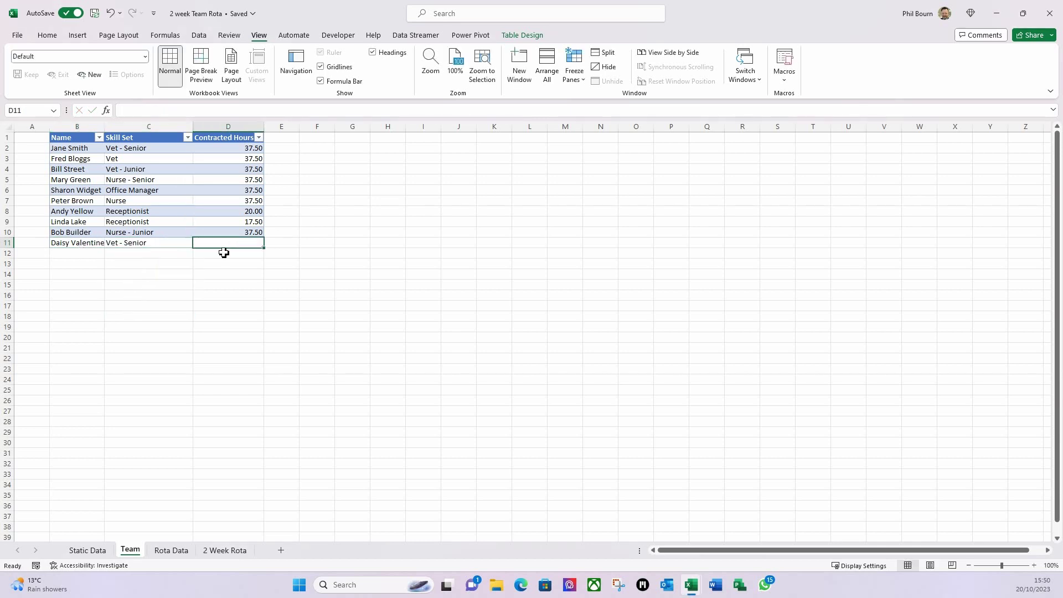
type("30")
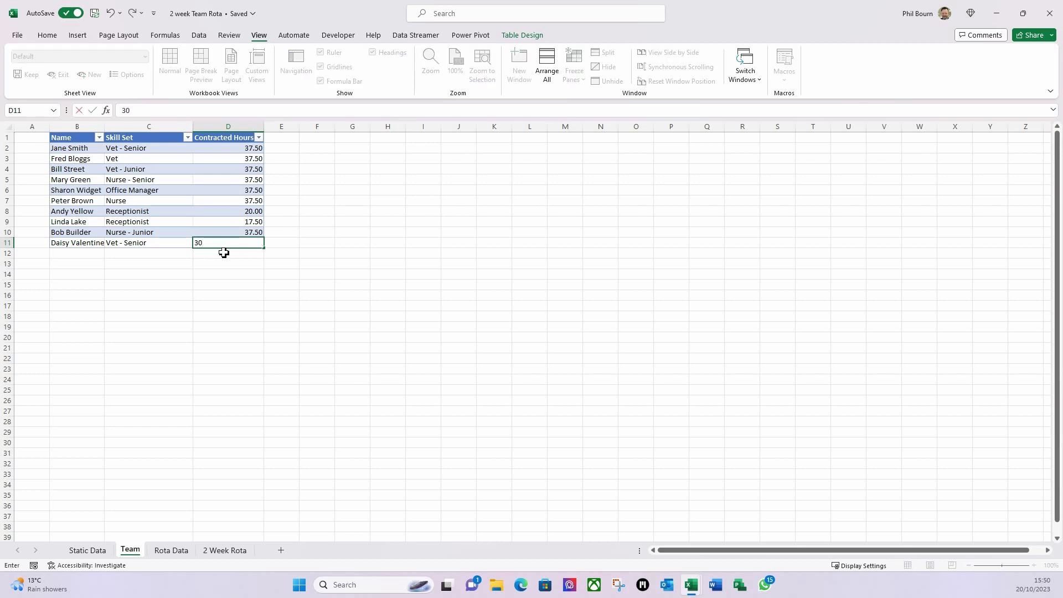
key("Return")
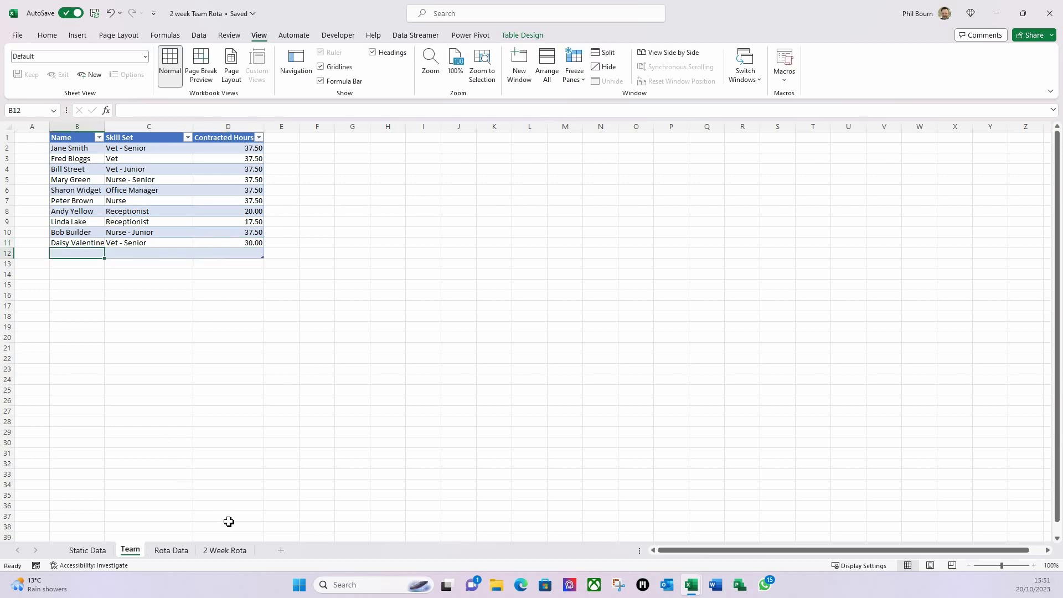
left_click(224, 550)
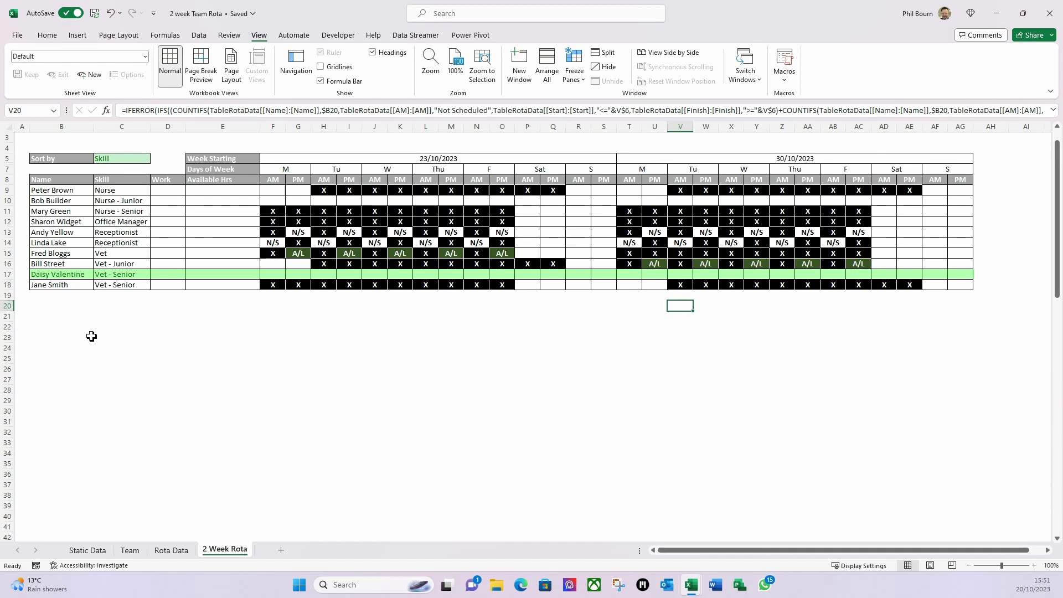